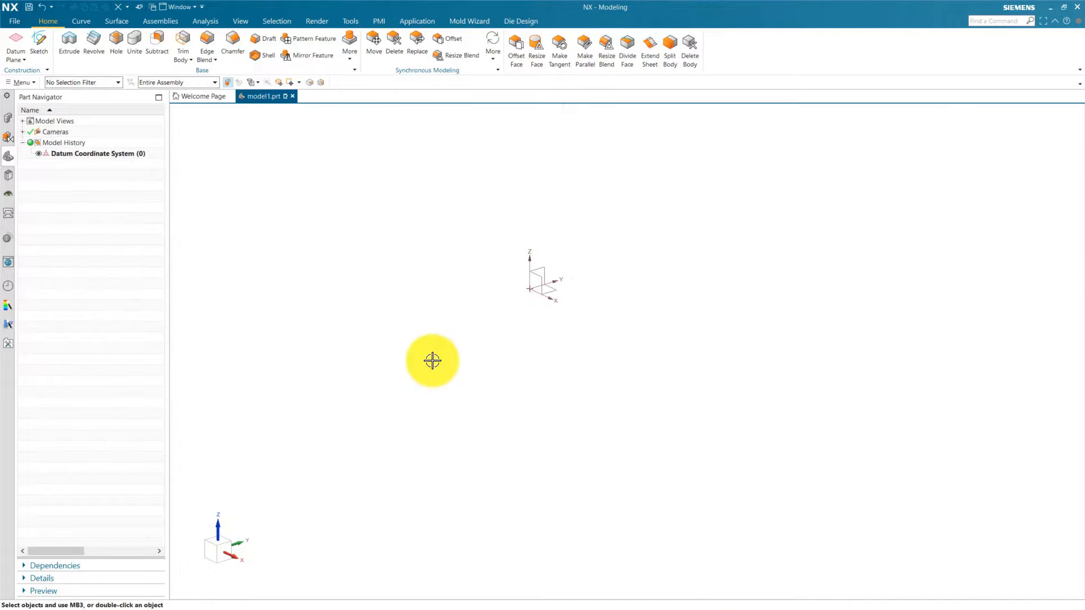
Create a sketch on the datum YZ plane with the Y axis as the horizontal reference, leaving the Profile command
click(39, 44)
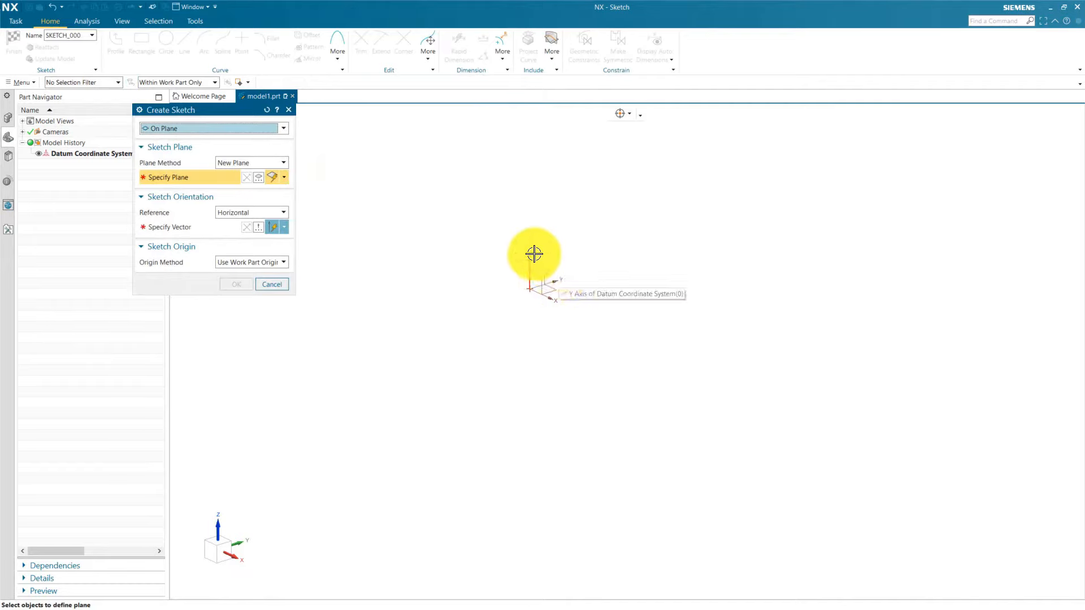
click(542, 269)
click(191, 226)
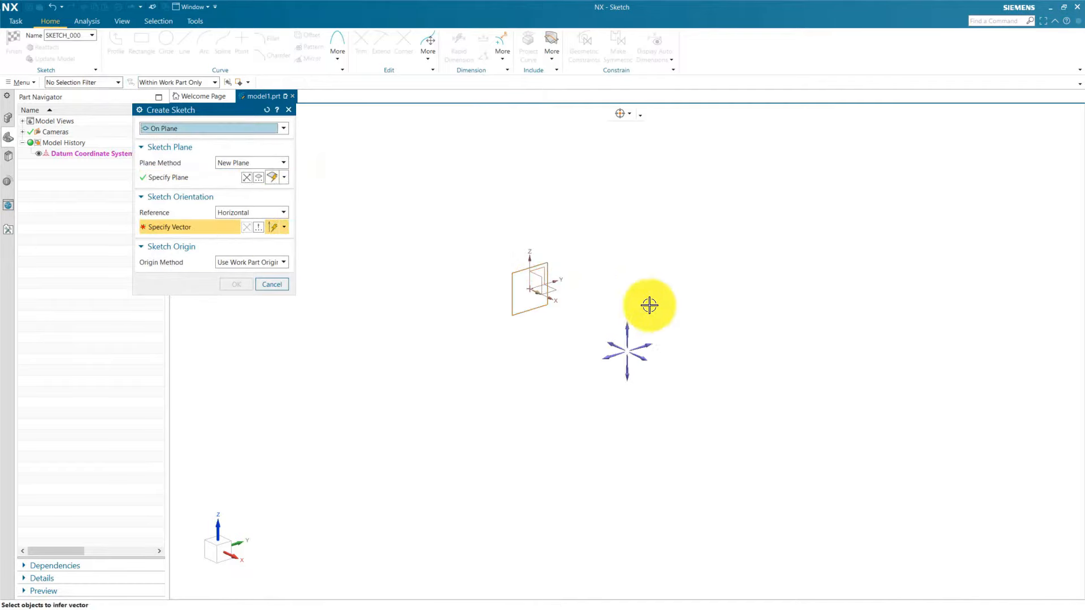
click(645, 344)
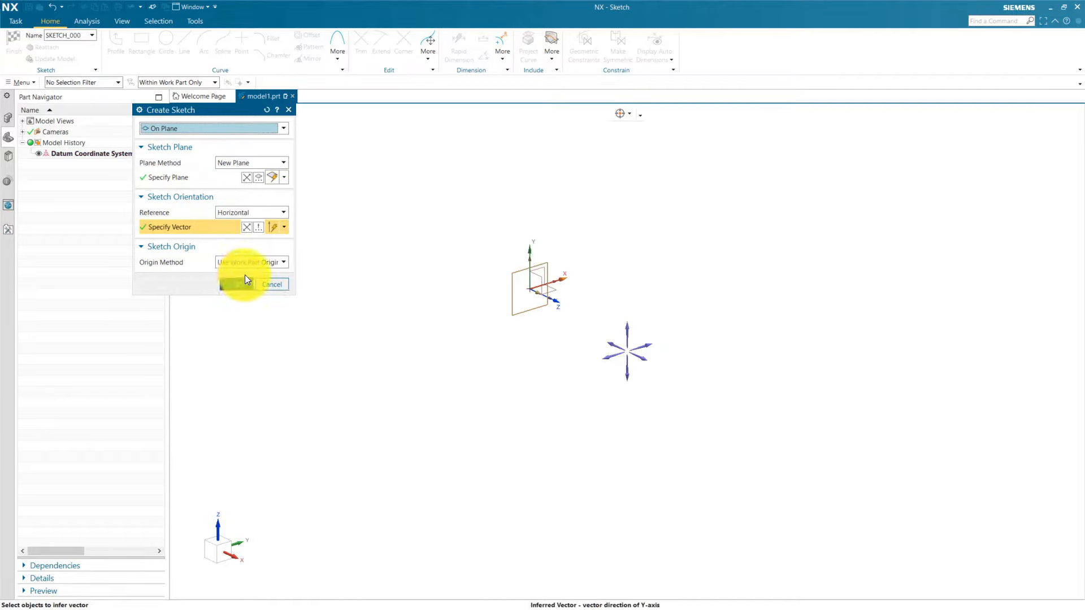
click(240, 284)
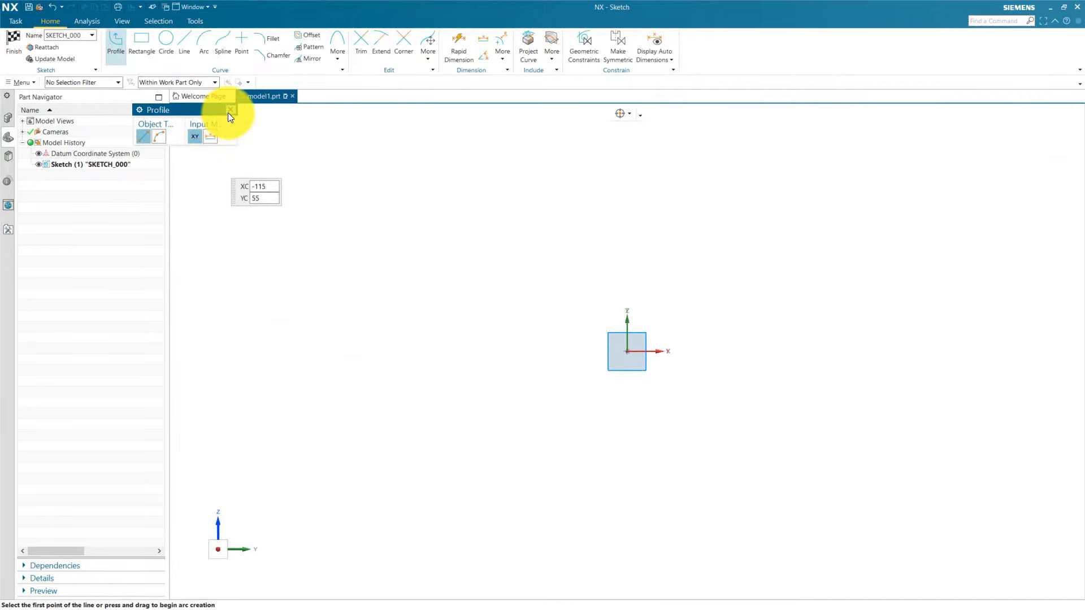
click(229, 110)
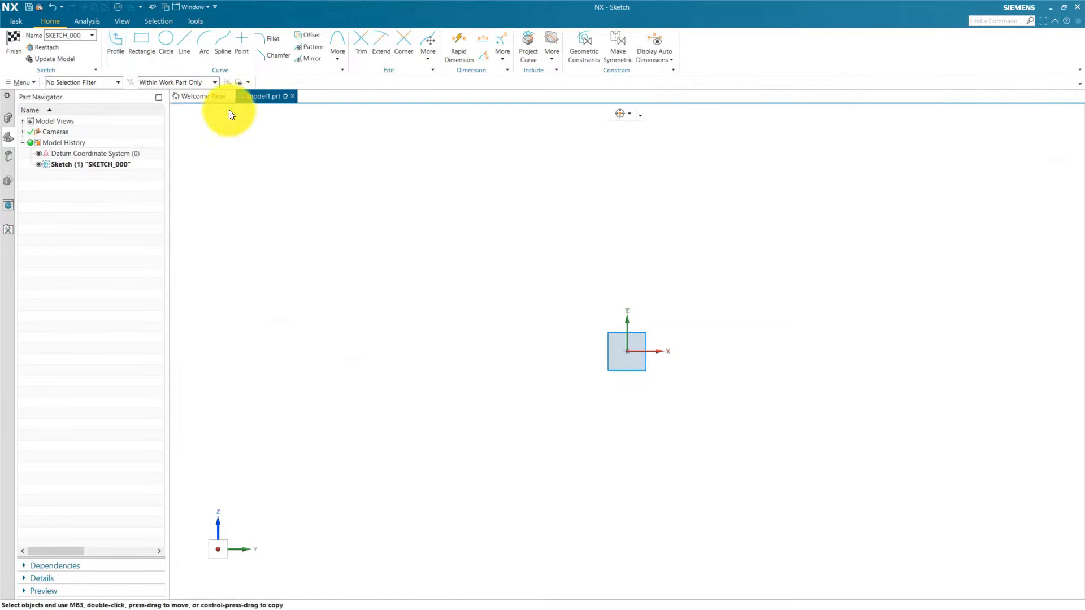
Draw a degree 3 Through Points studio spline with six points, as a wavy curve passing below the sketch origin
click(222, 57)
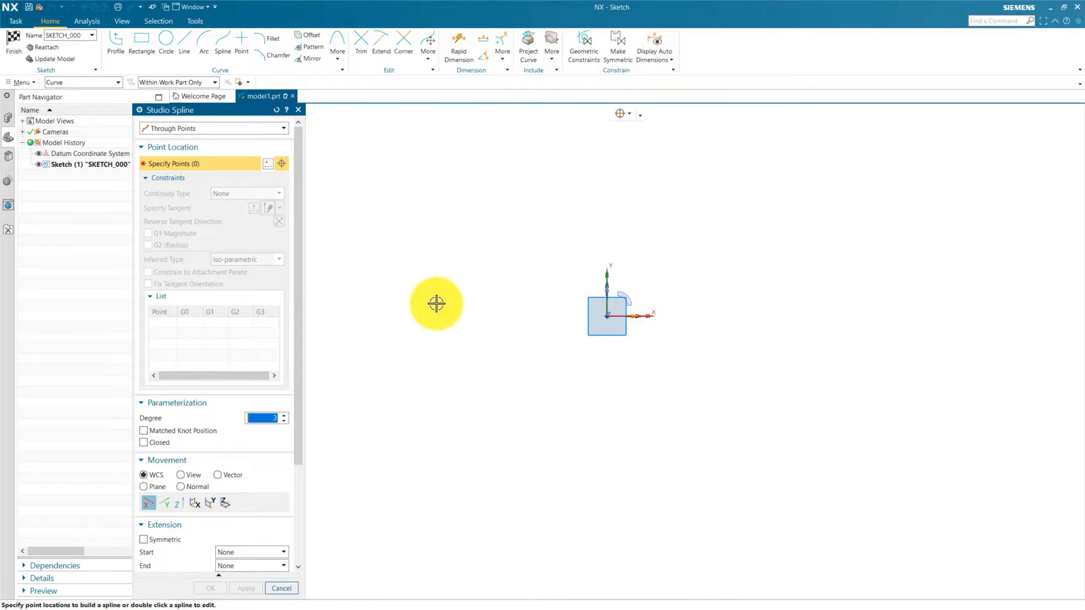
click(198, 129)
click(198, 129)
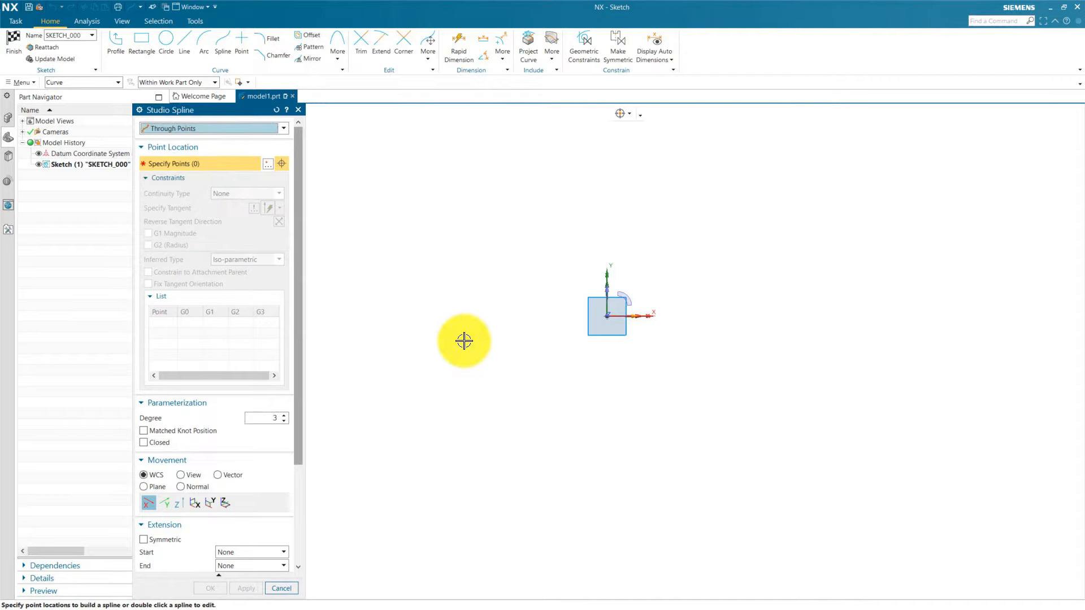
click(437, 324)
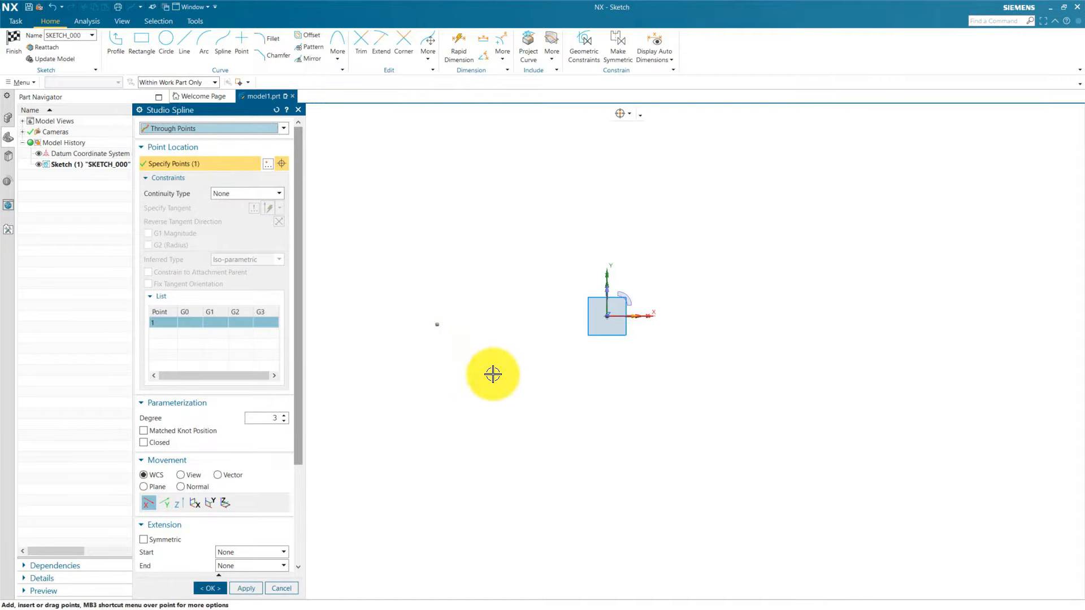
click(496, 373)
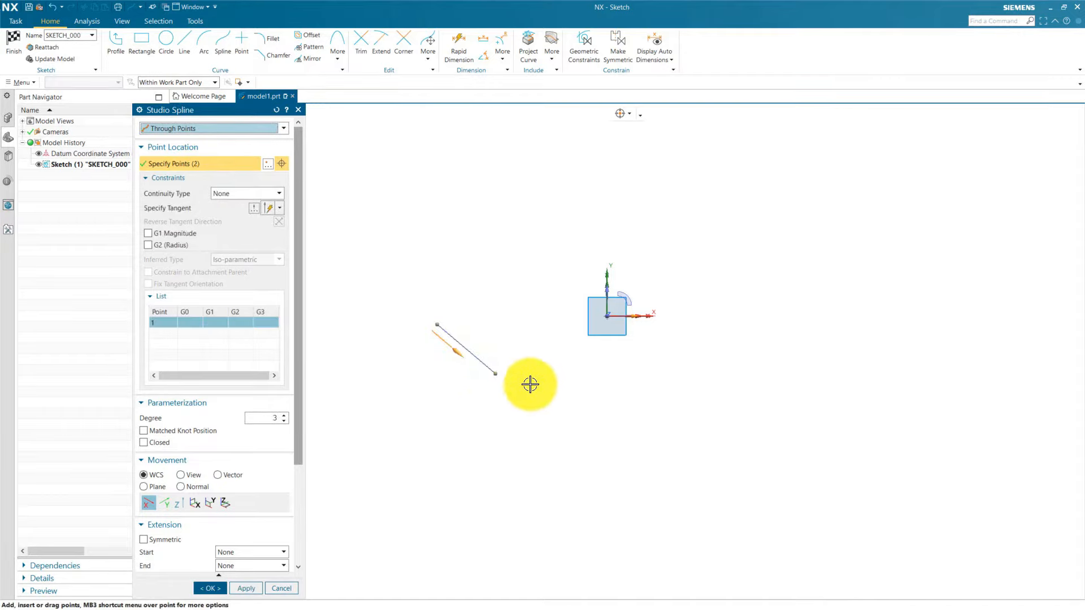
click(562, 383)
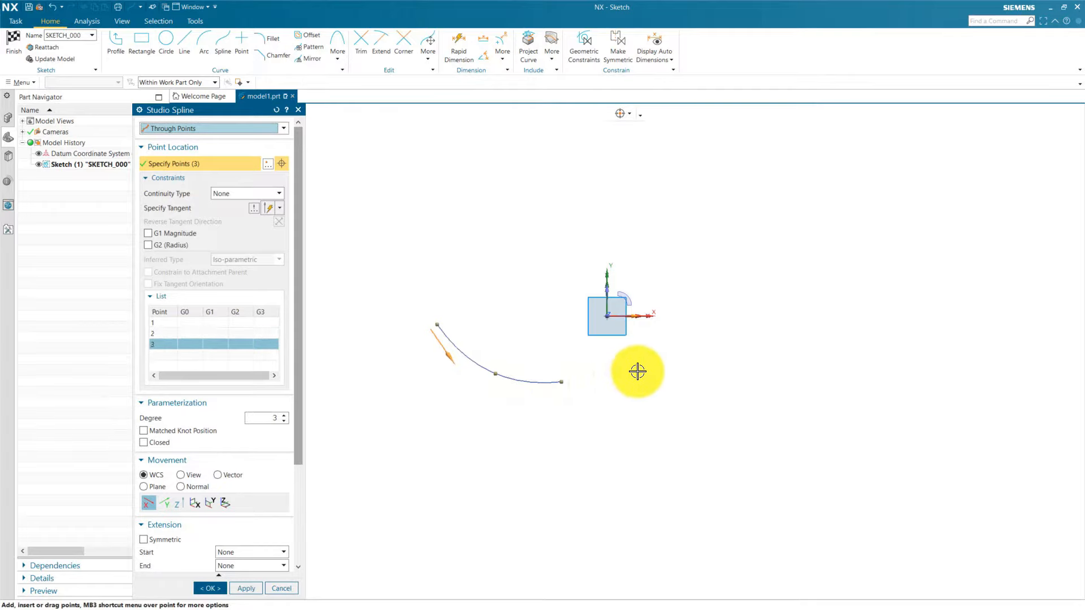
click(637, 371)
click(728, 391)
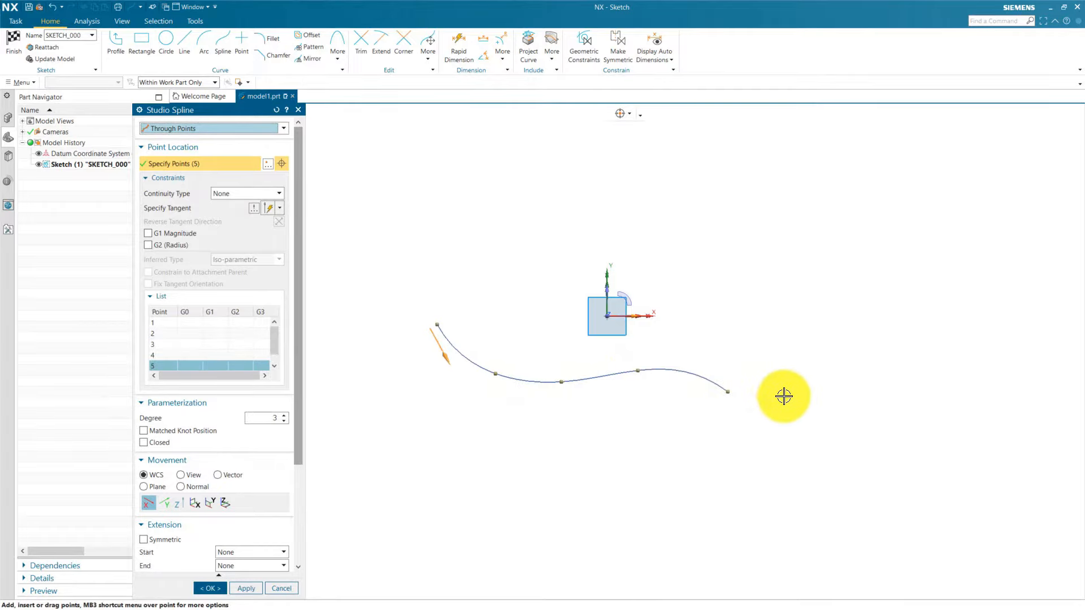
click(783, 392)
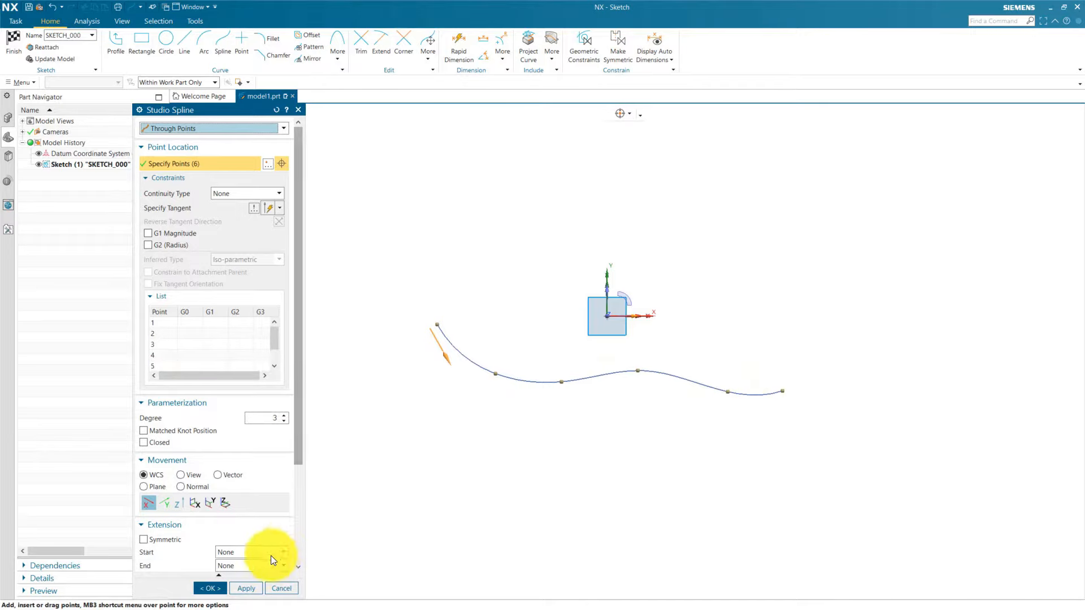
click(217, 588)
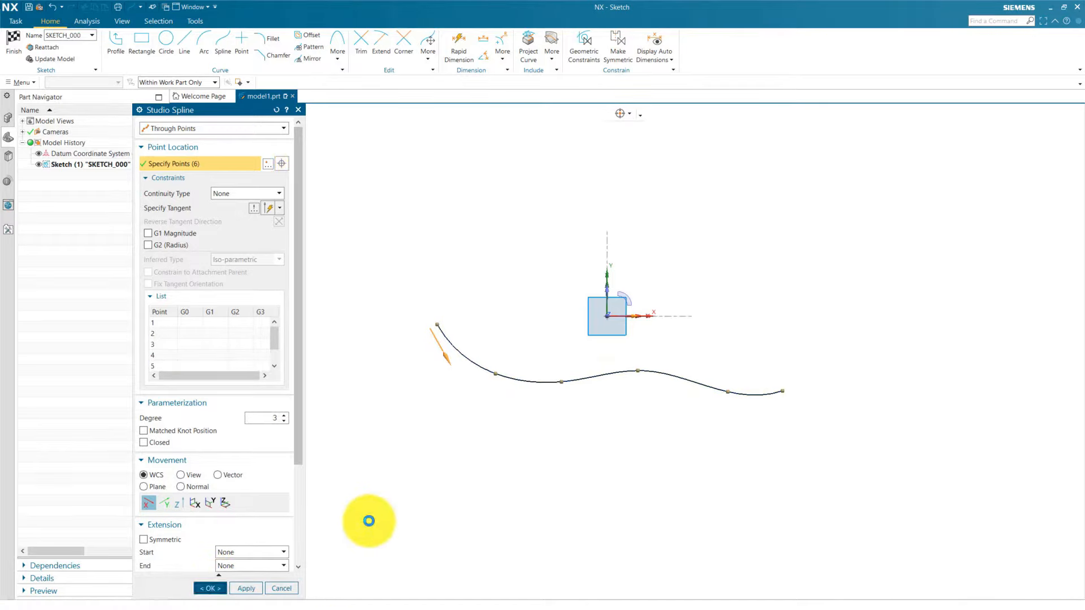
Dimension the horizontal distance from the sketch origin to the spline's right end point as 70.5
key(d)
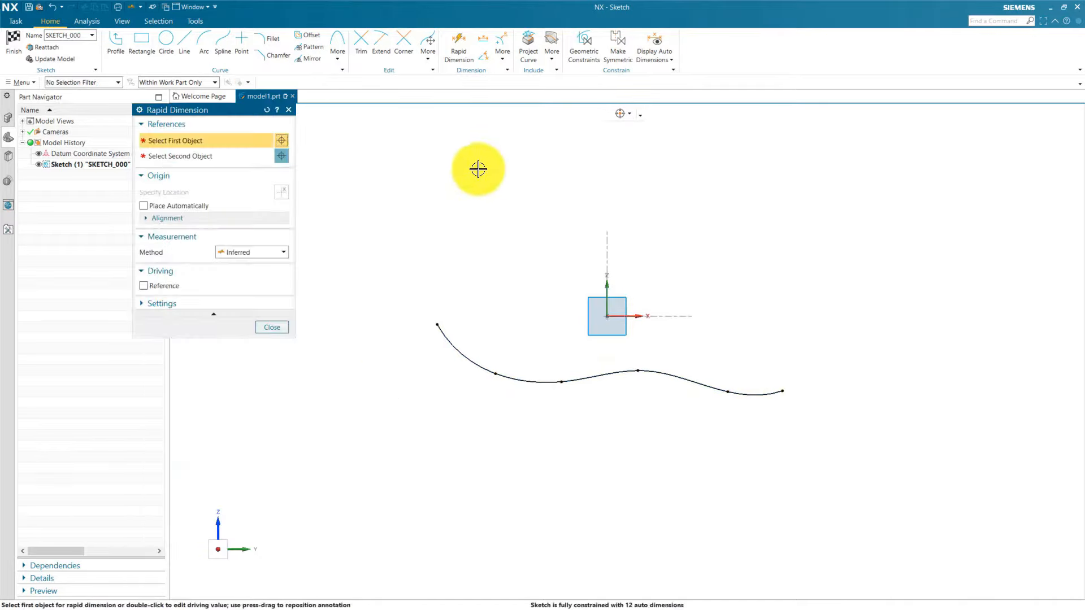
click(607, 317)
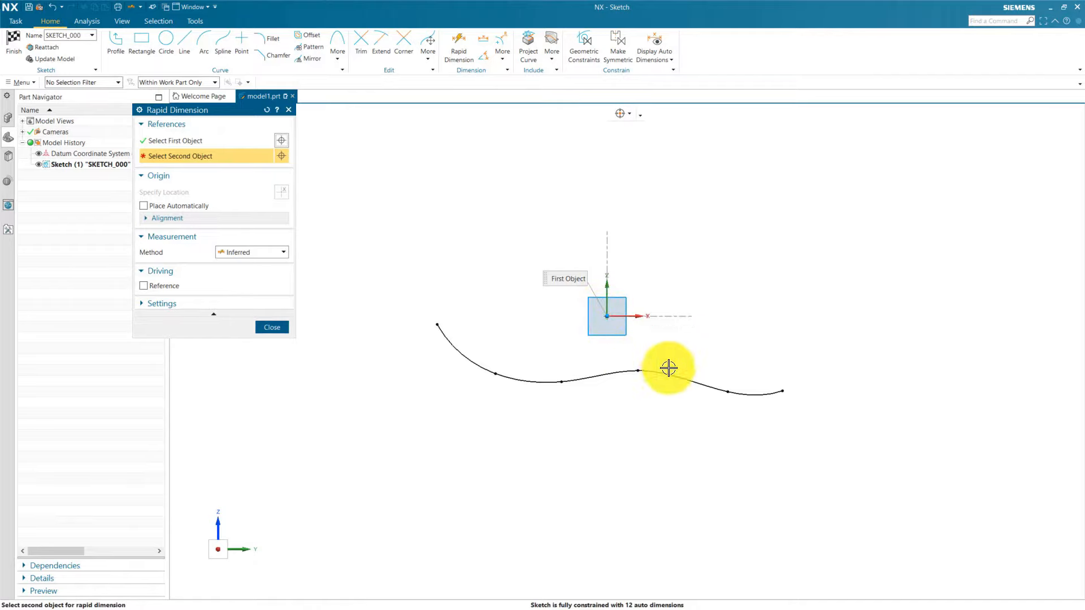
click(778, 392)
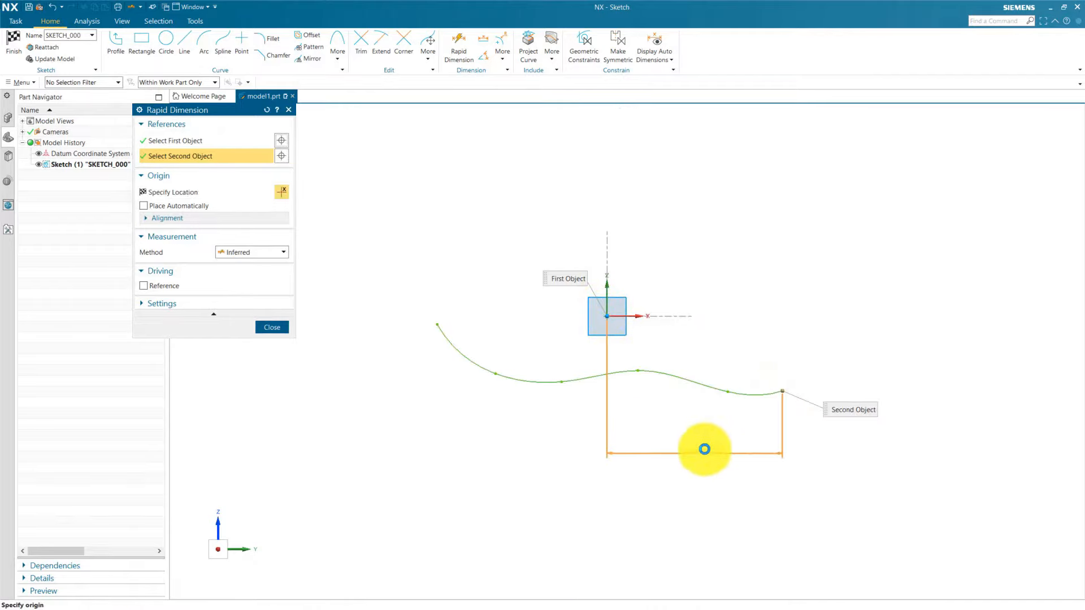
click(687, 451)
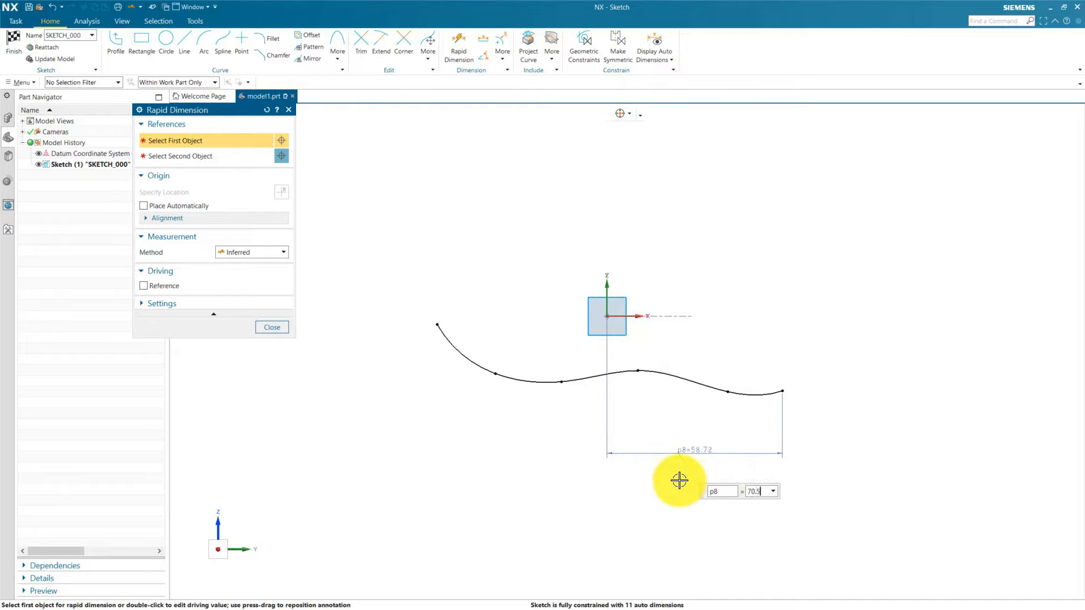
key(Return)
key(Escape)
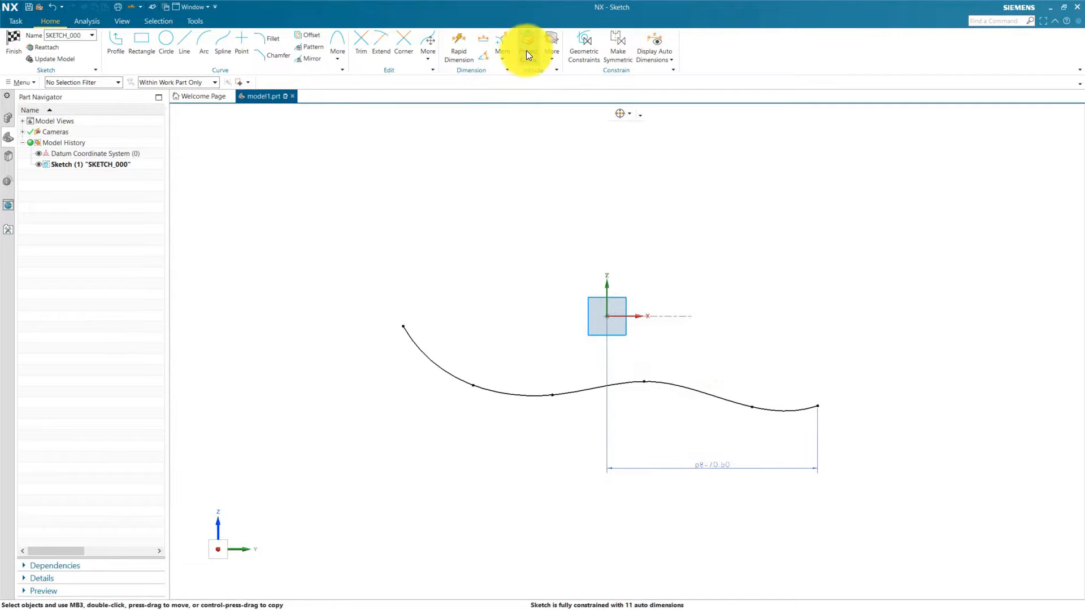
Dimension the vertical distance from the sketch origin to the spline's right end point as 21
click(465, 50)
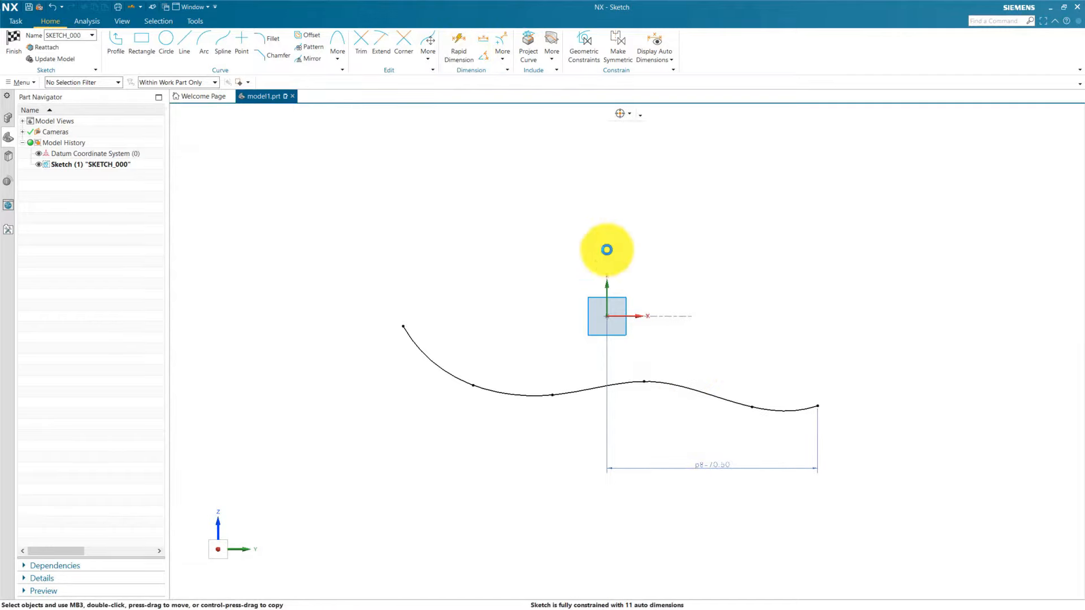
click(604, 316)
click(817, 406)
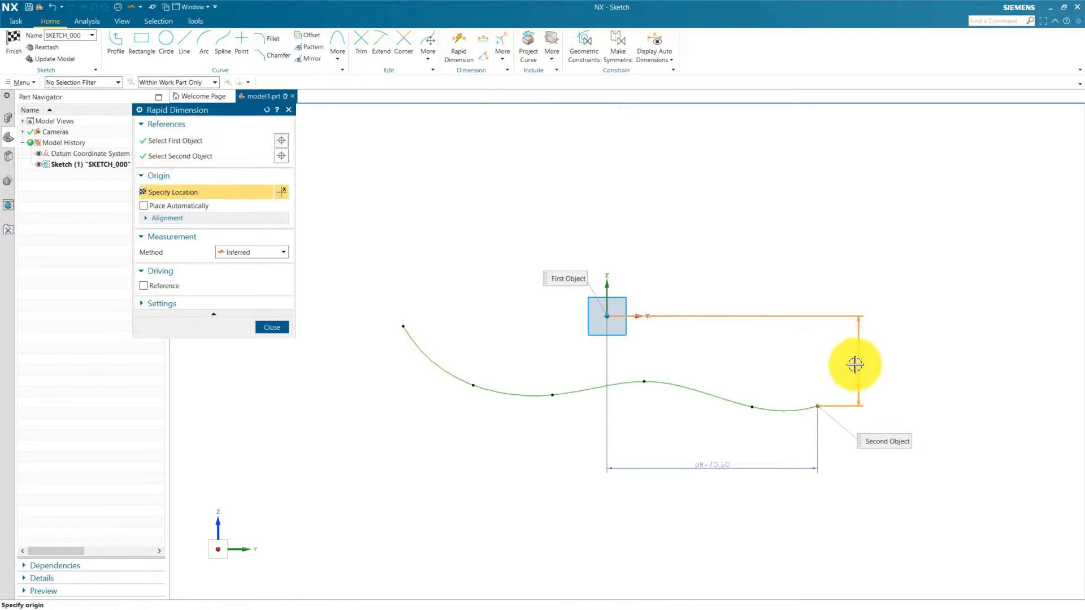
click(855, 364)
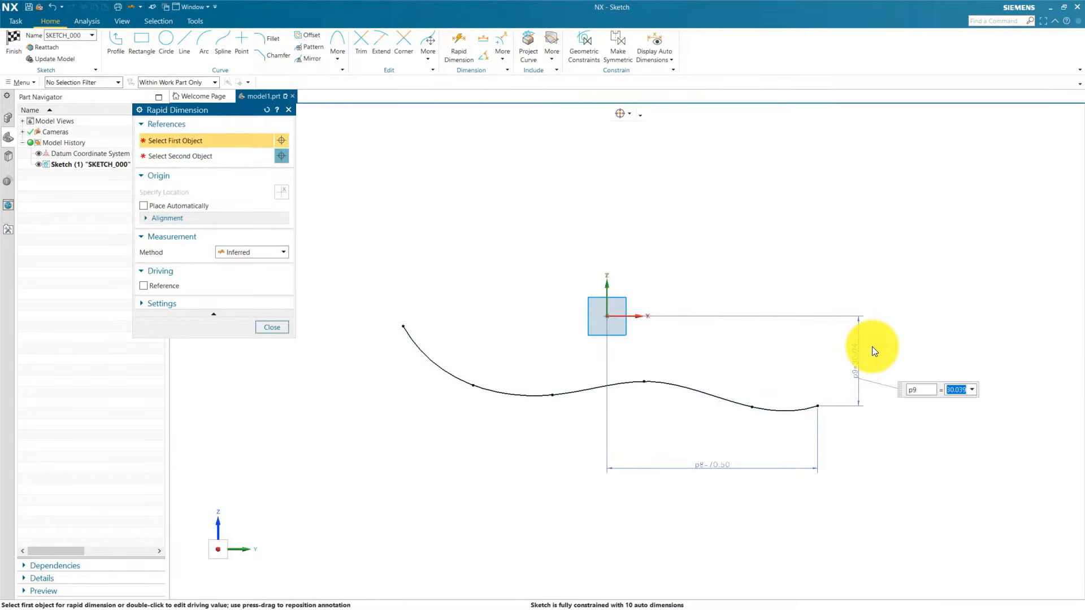
text(21)
key(Return)
key(Escape)
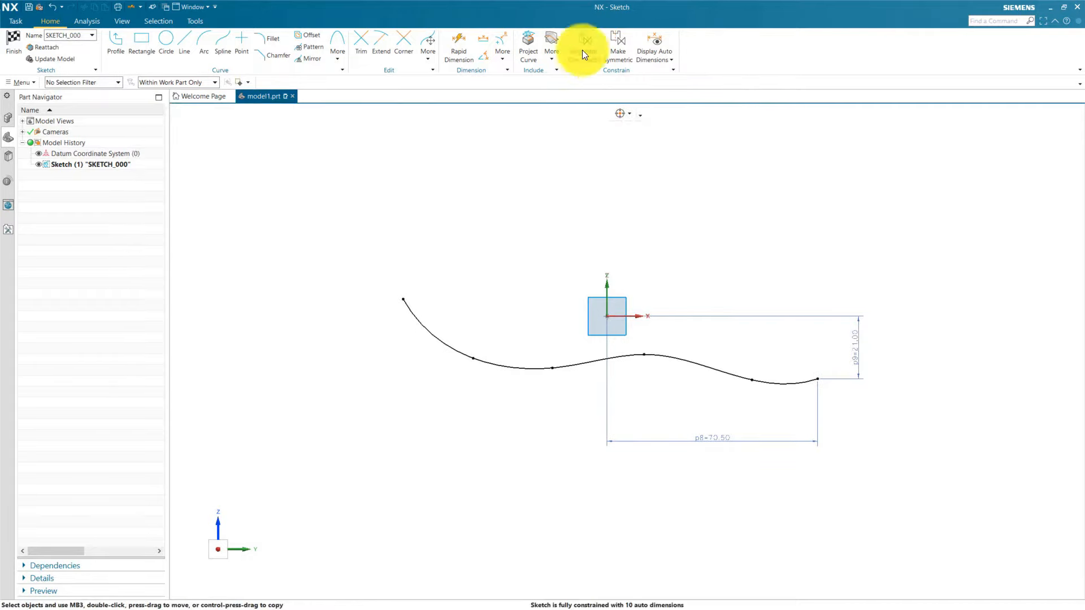
Dimension the horizontal distance from the sketch origin to the spline's fifth point, next to the right end point, as 58
click(460, 48)
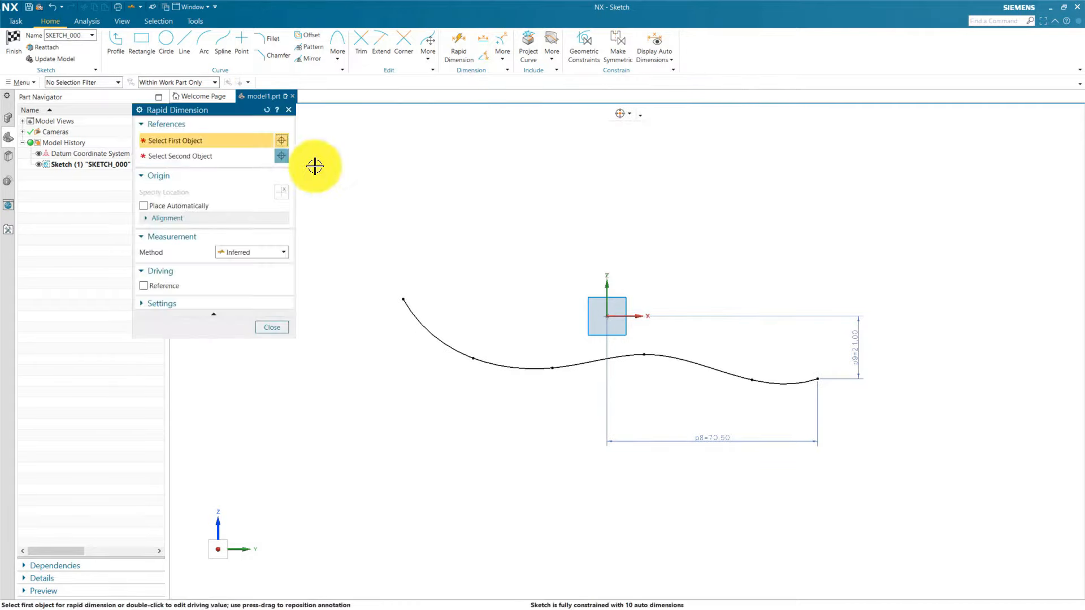
click(606, 315)
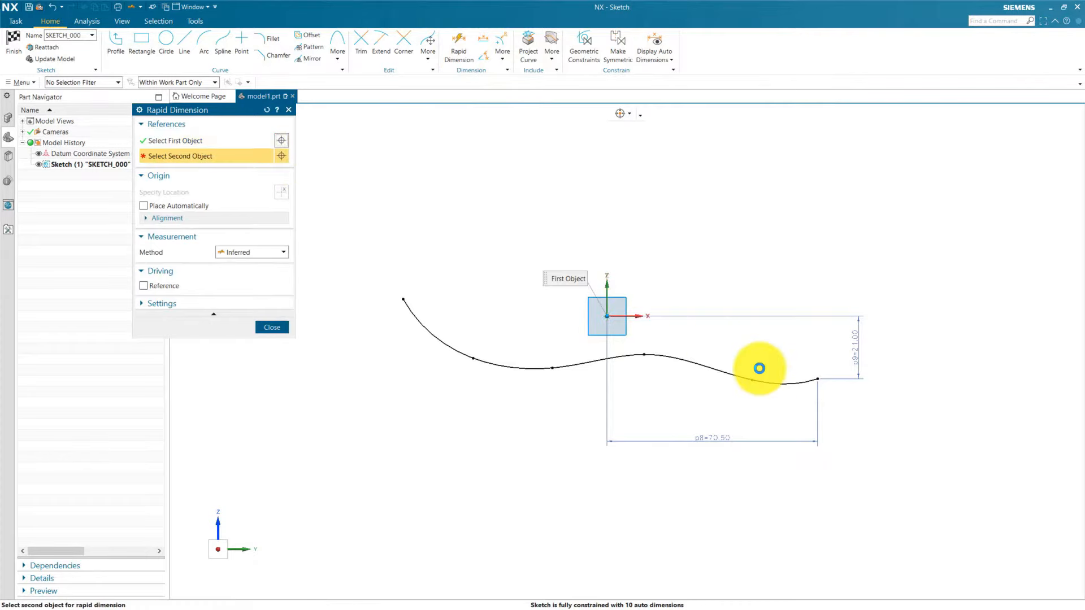
click(754, 382)
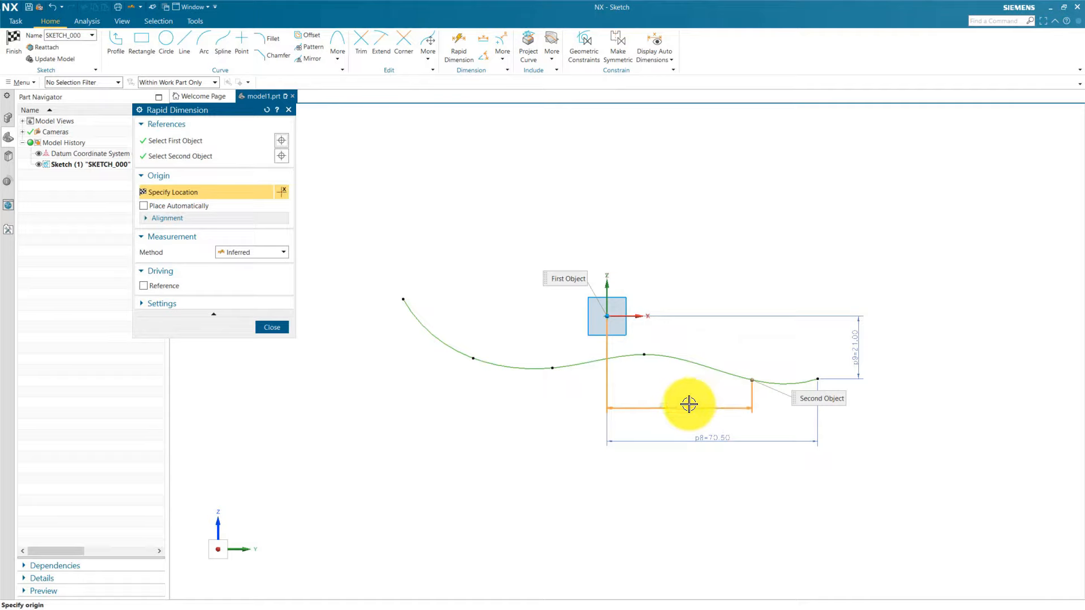
click(680, 406)
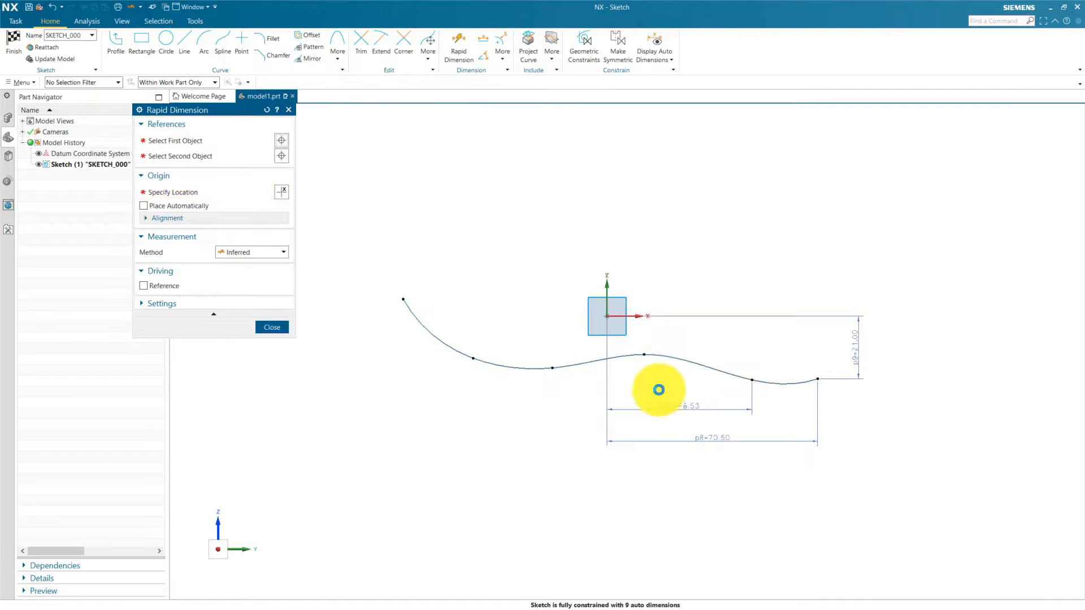
text(58)
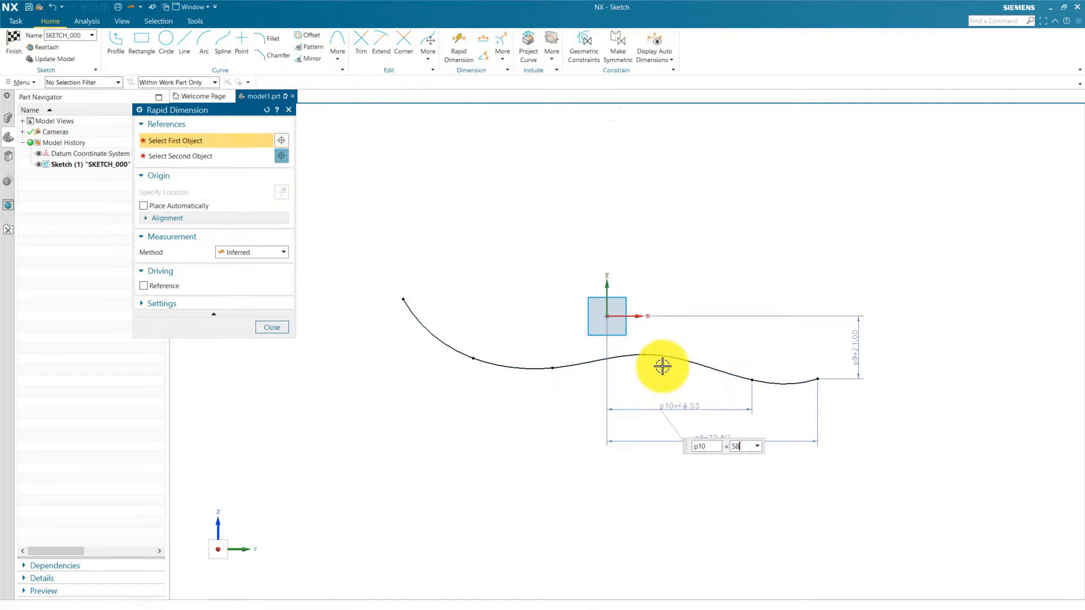
key(Return)
key(Escape)
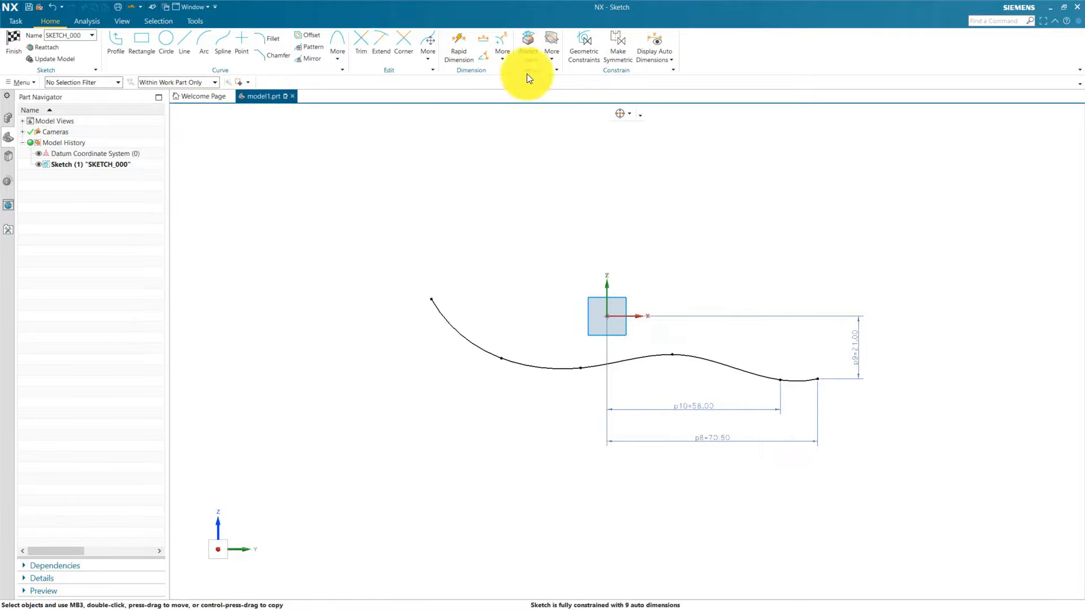
Dimension the vertical distance from the sketch origin to the spline's fifth point as 19
click(463, 55)
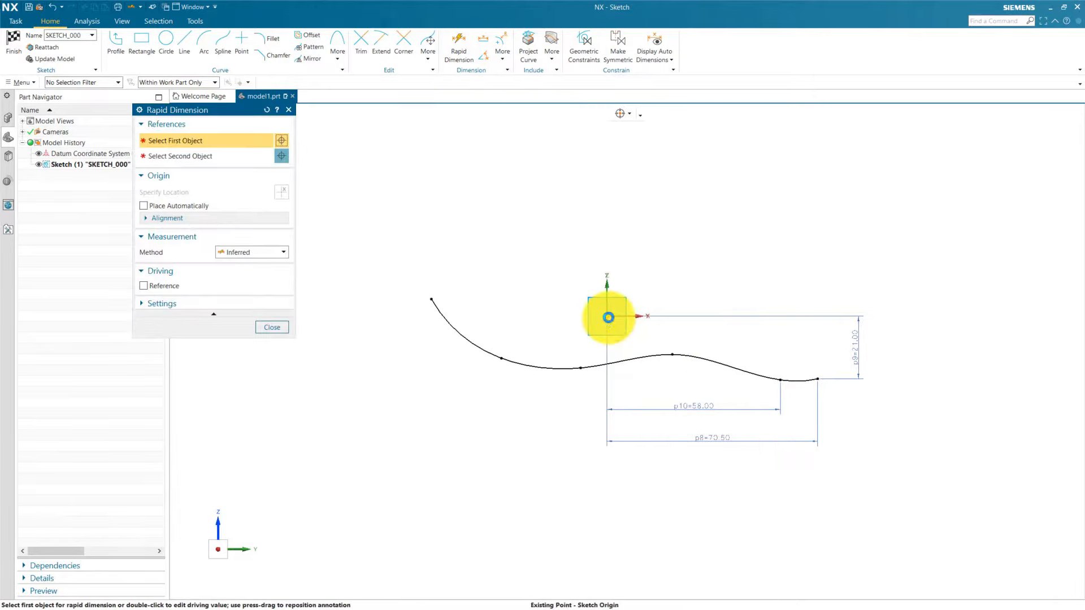
click(607, 316)
click(782, 380)
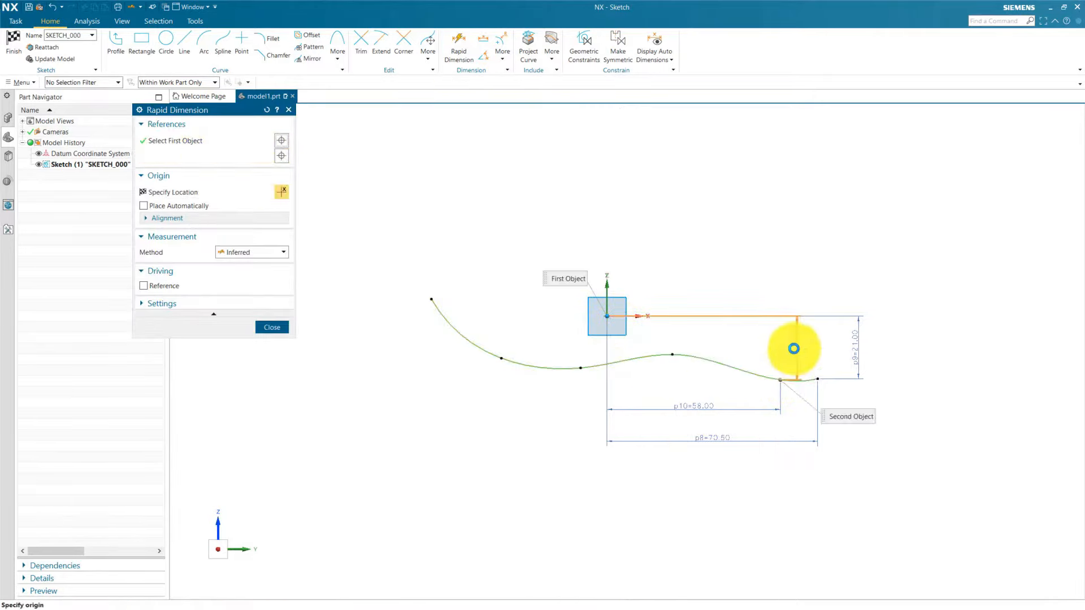
click(788, 348)
text(1)
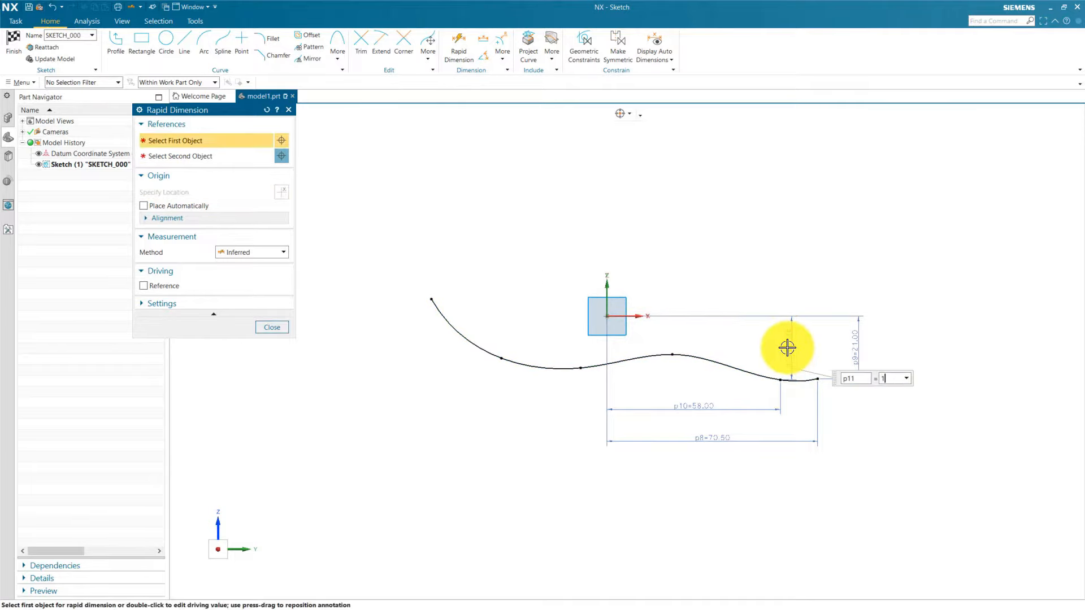
text(9)
key(Return)
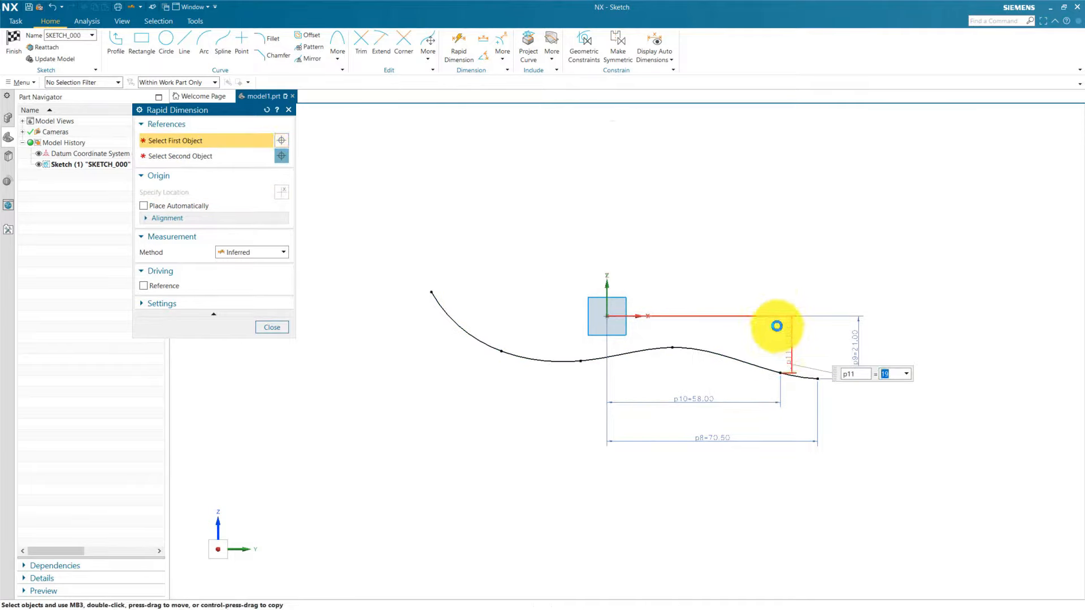
key(Escape)
Dimension the horizontal distance from the sketch origin to the spline's fourth point, at the crest, as 15
click(467, 38)
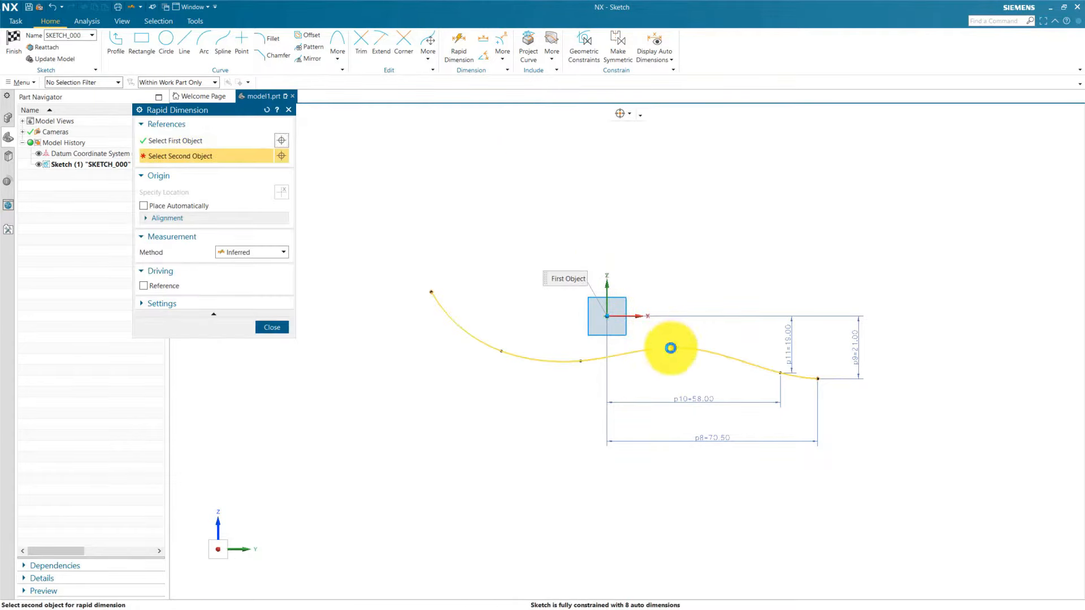
click(671, 347)
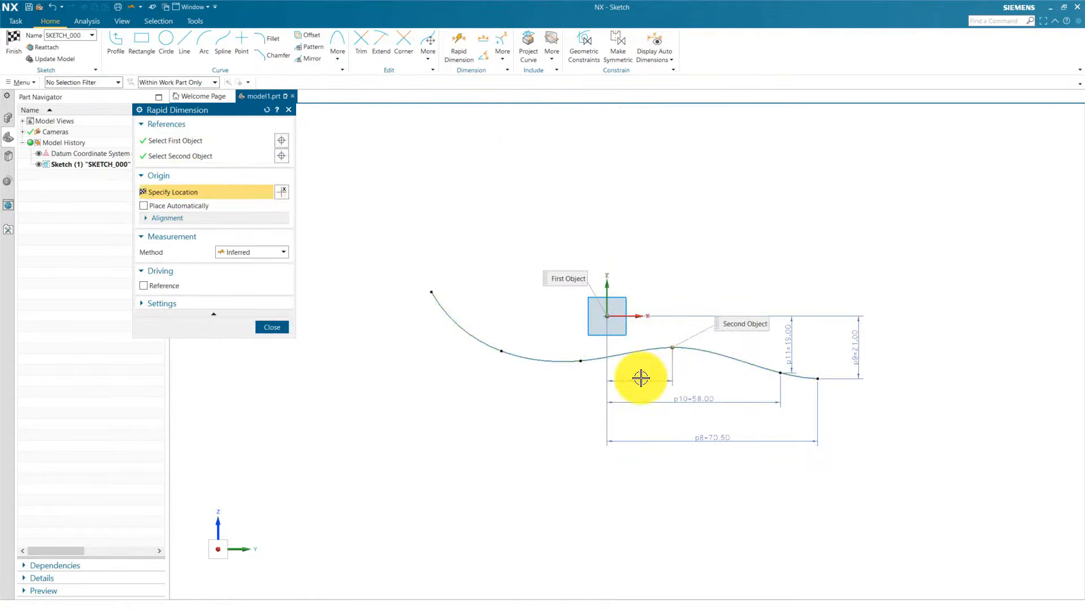
click(641, 378)
text(15)
key(Return)
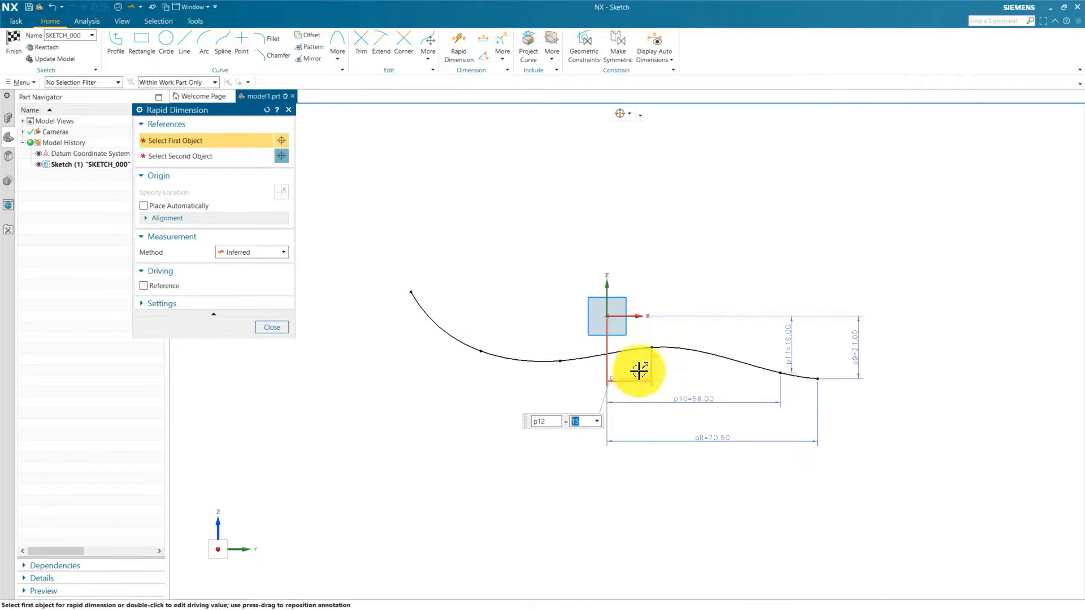
Dimension the vertical distance from the sketch origin to the spline's fourth point as 17
key(Escape)
click(455, 42)
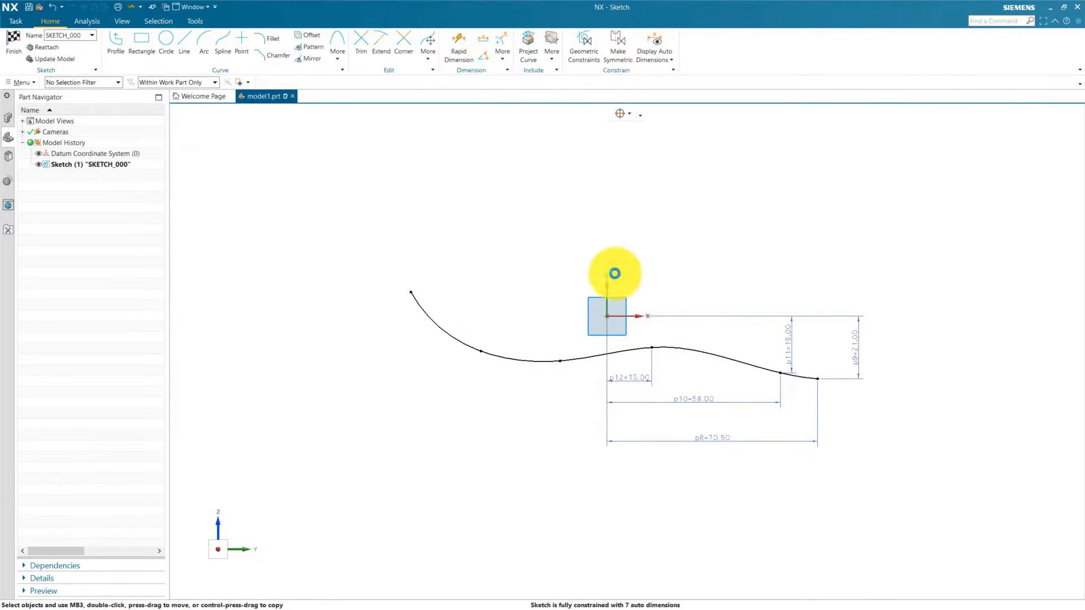
click(605, 319)
click(654, 346)
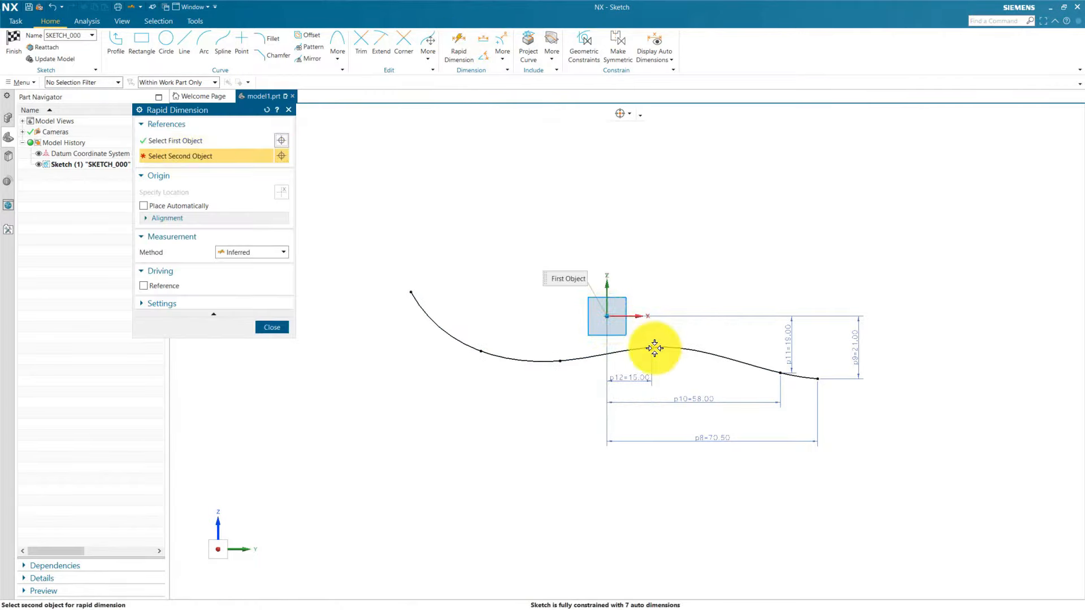
click(737, 340)
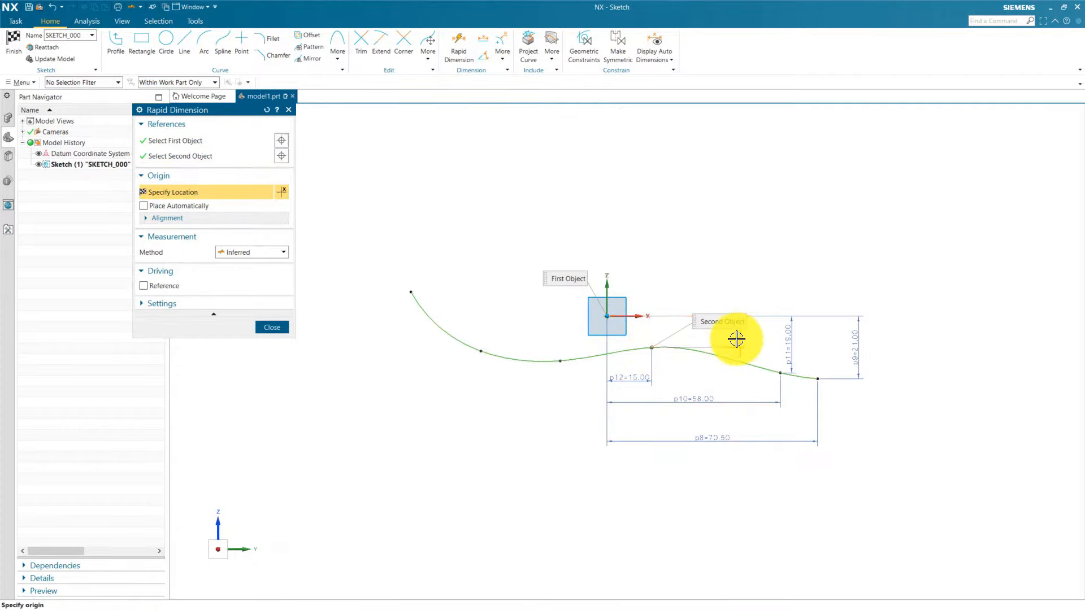
click(736, 339)
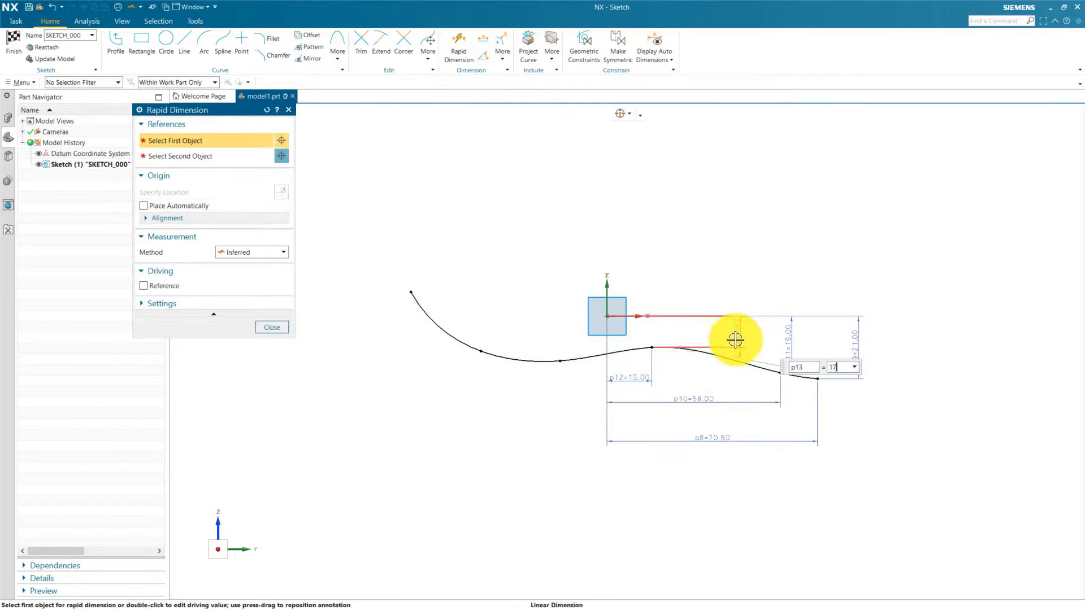
key(Return)
key(Escape)
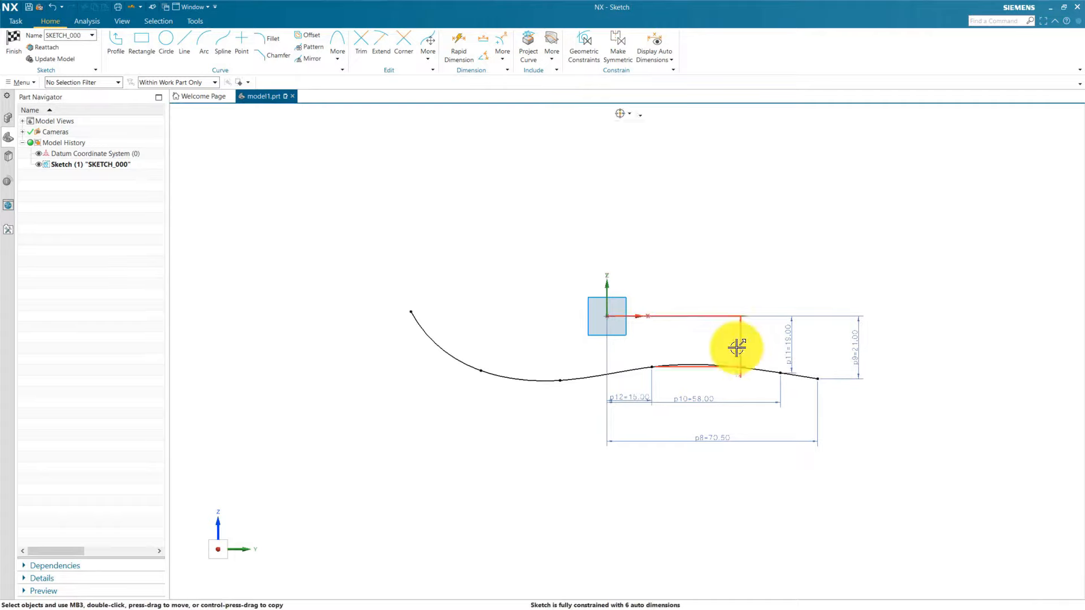
Dimension the horizontal distance from the sketch origin to the spline's third point, just left of the vertical axis, as 15
click(457, 45)
click(605, 317)
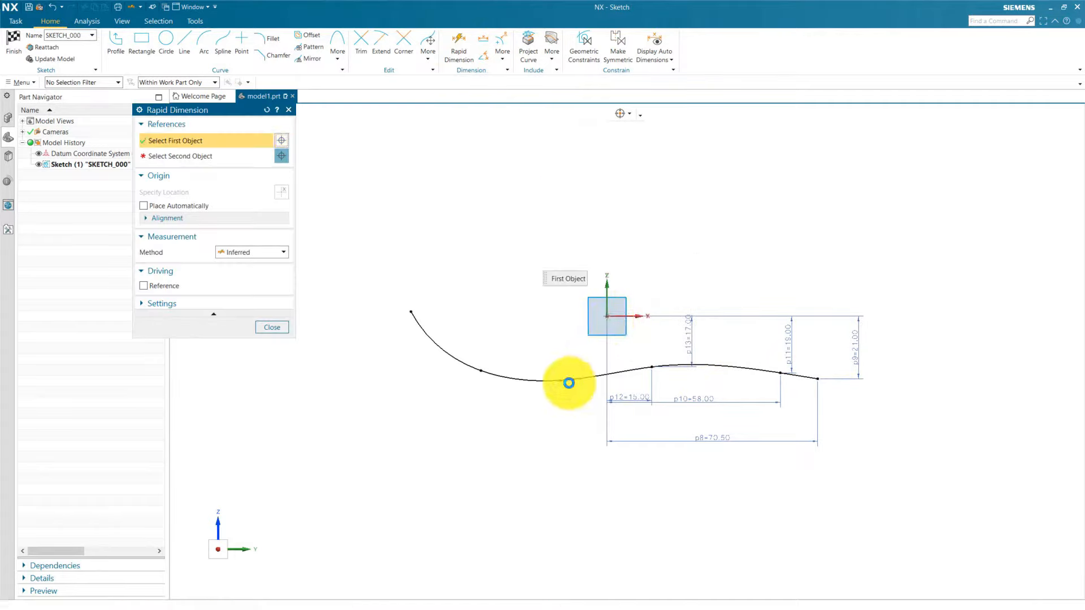
click(560, 381)
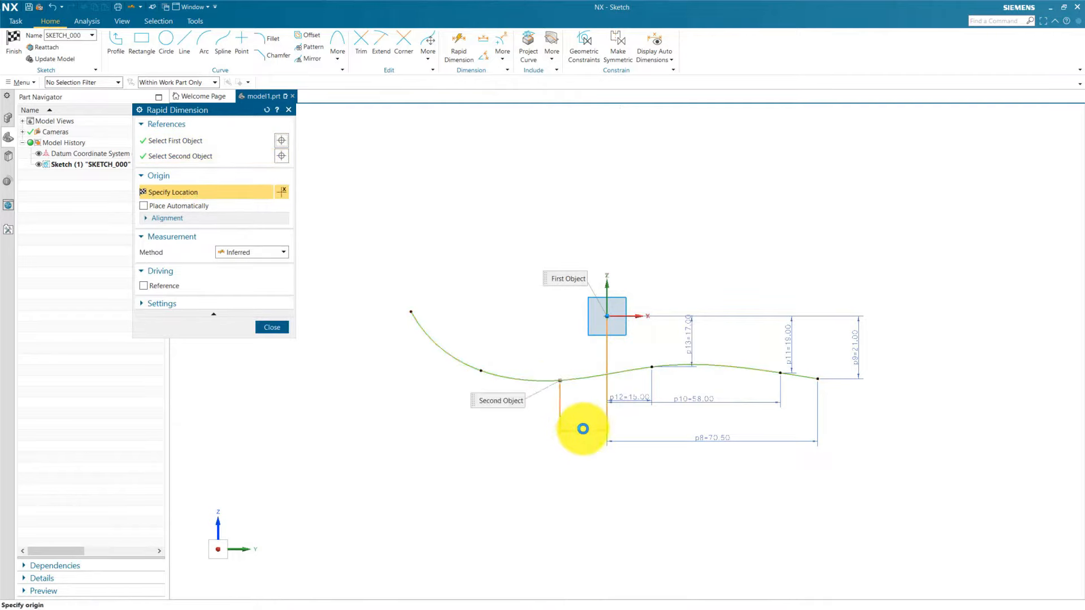
click(585, 423)
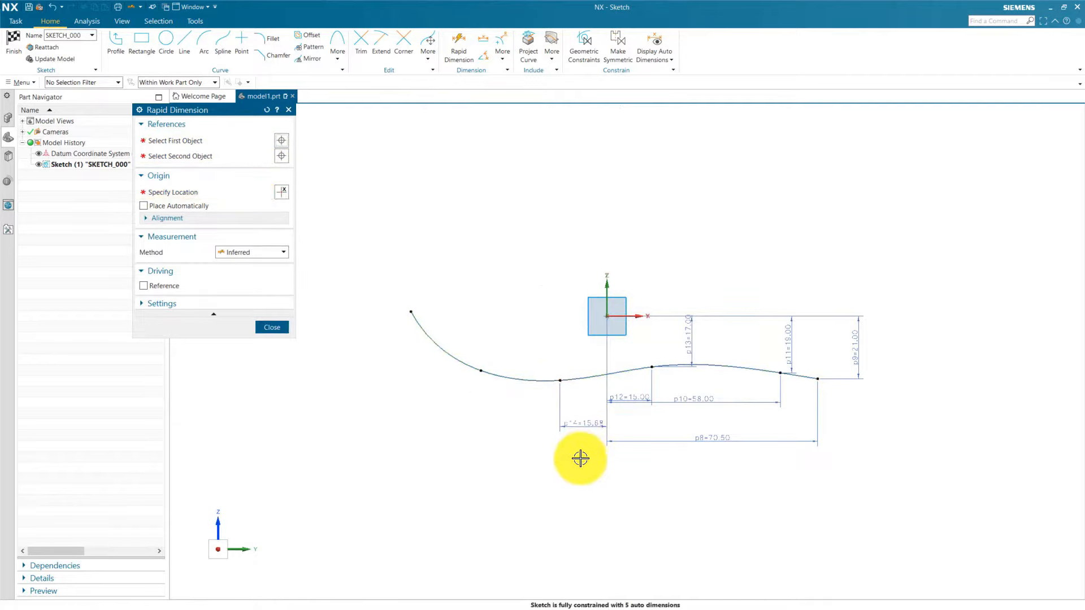
key(Return)
Dimension the vertical distance from the sketch origin to the spline's third point as 18
click(456, 48)
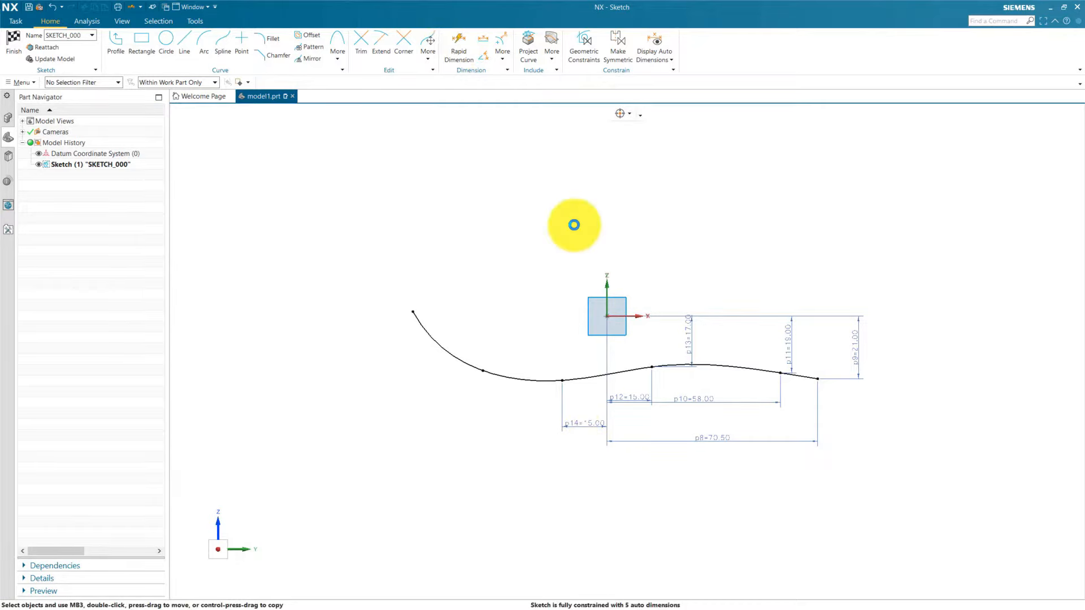
key(d)
click(605, 317)
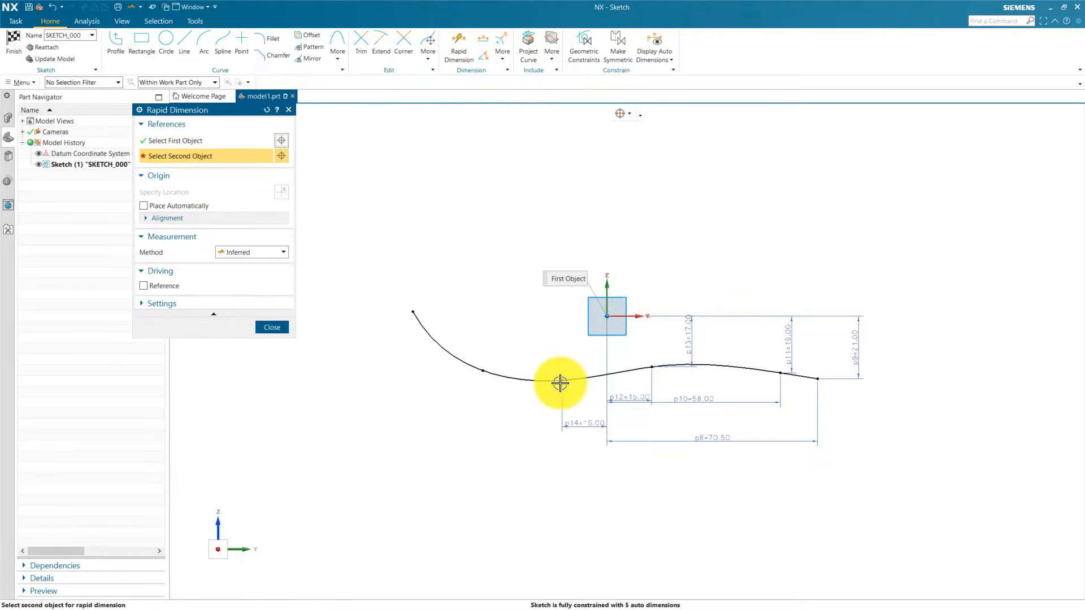
click(557, 360)
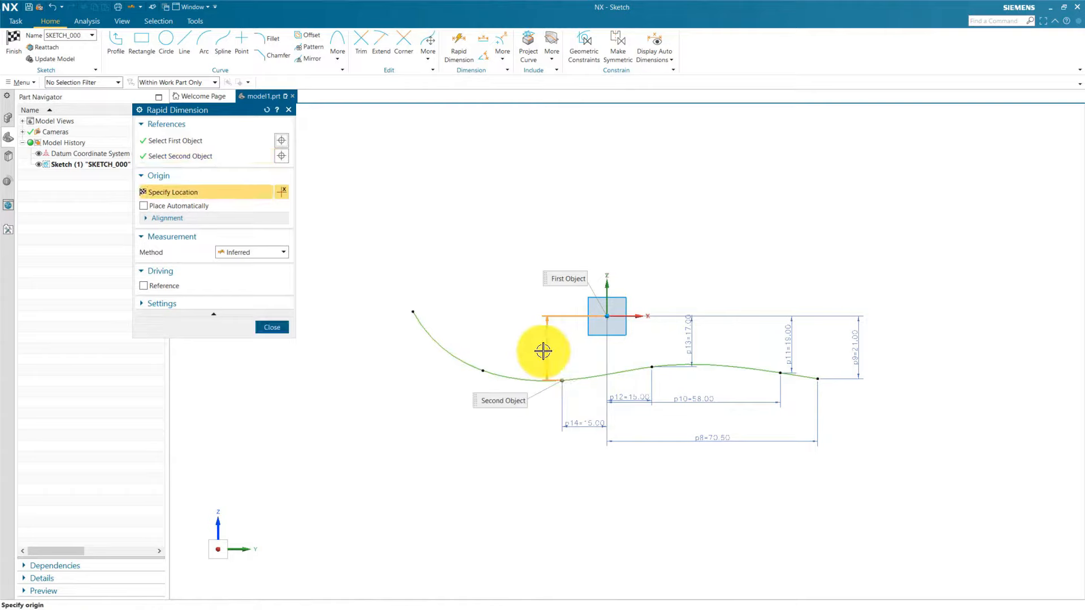
click(556, 351)
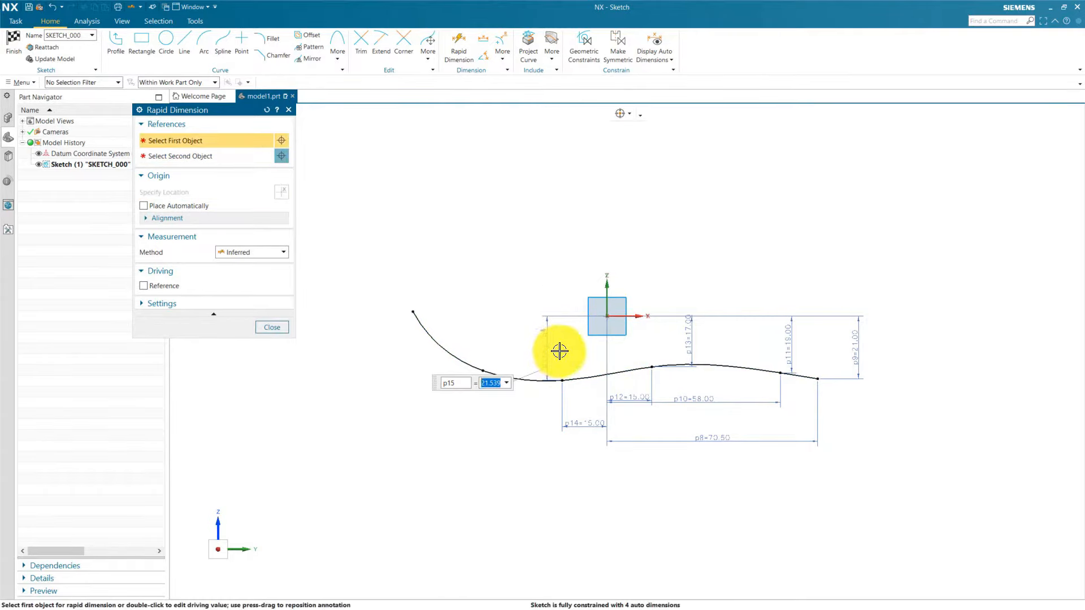
text(1)
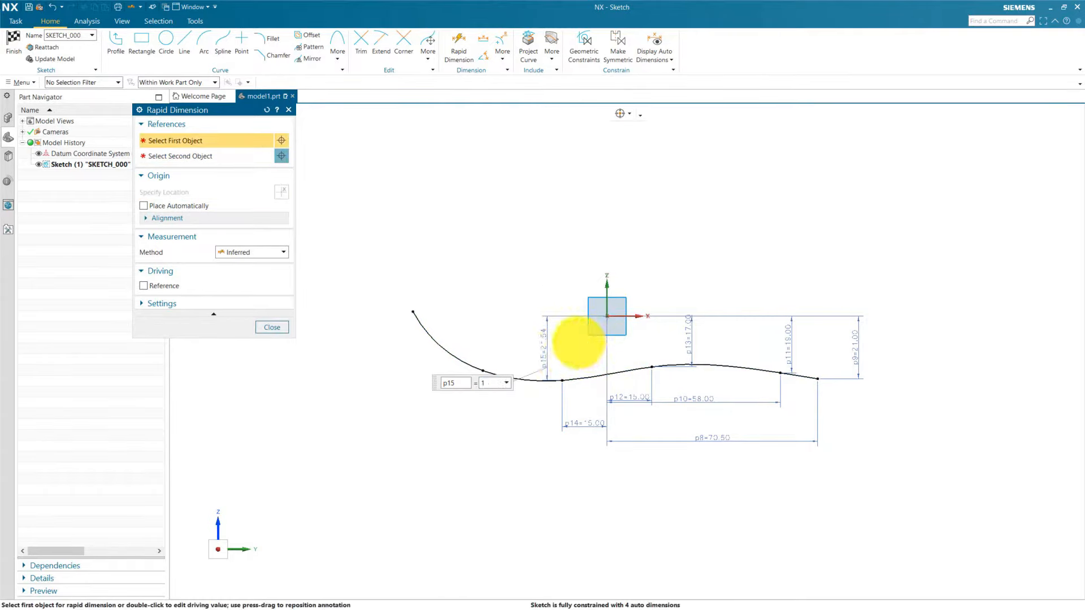
text(8)
key(Return)
middle_click(580, 308)
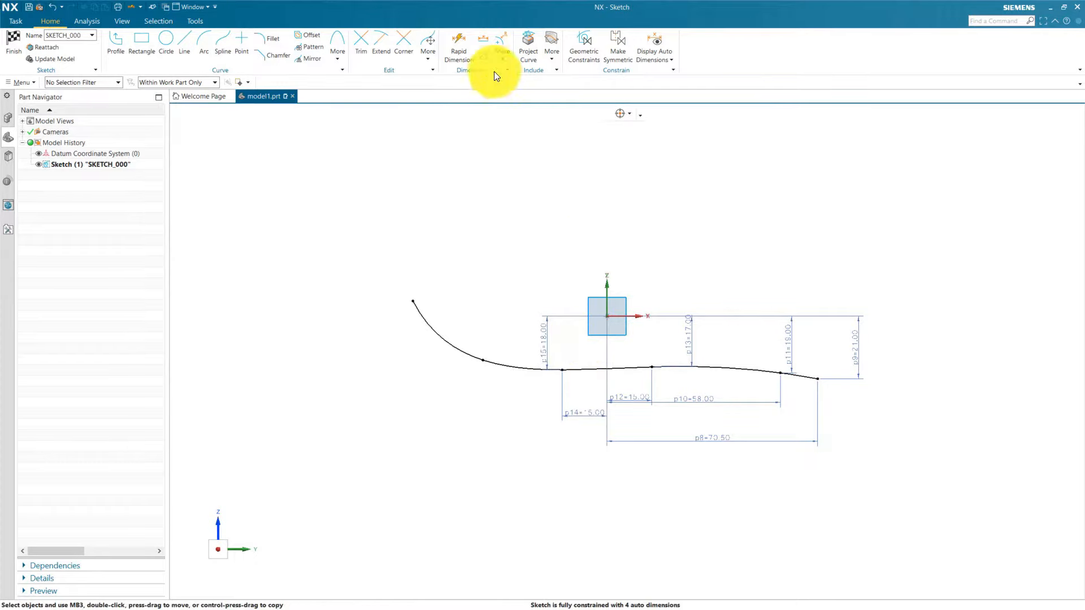
Dimension the horizontal distance from the sketch origin to the spline's second point, next to the left end point, as 33
click(460, 52)
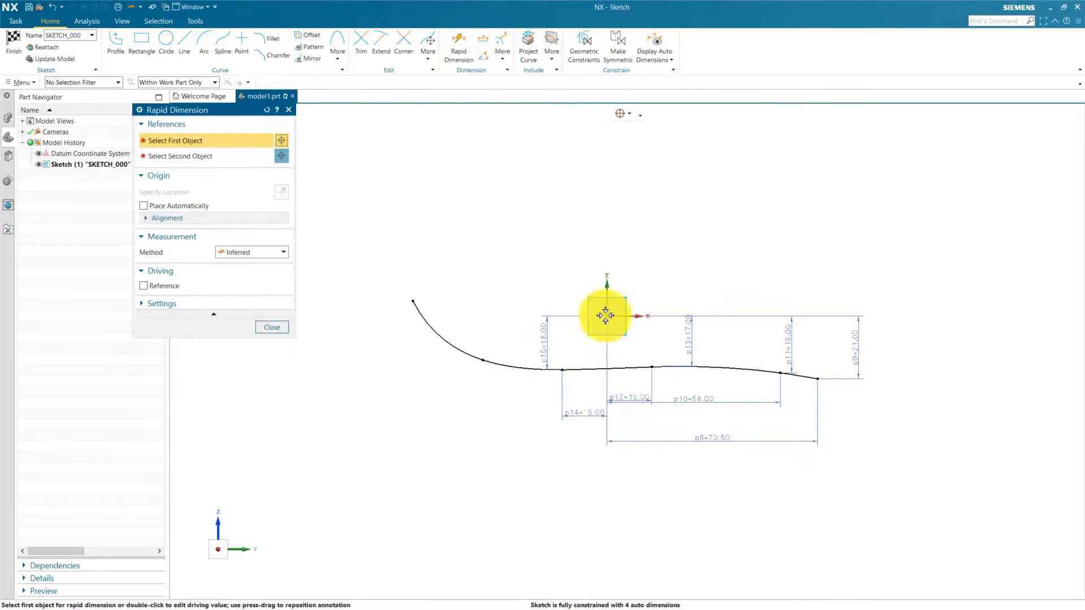
click(603, 315)
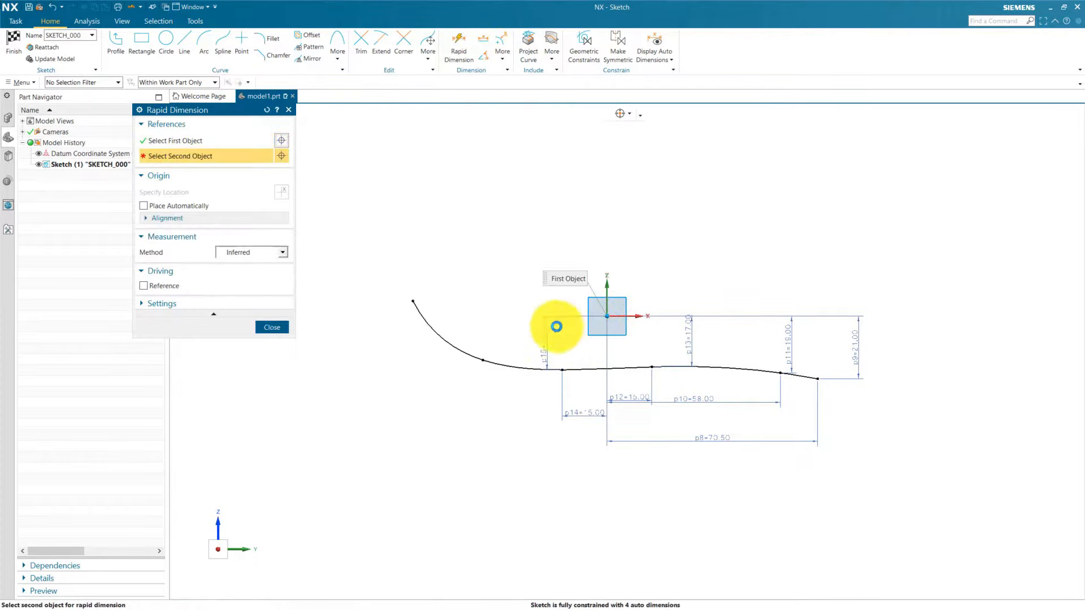
click(485, 362)
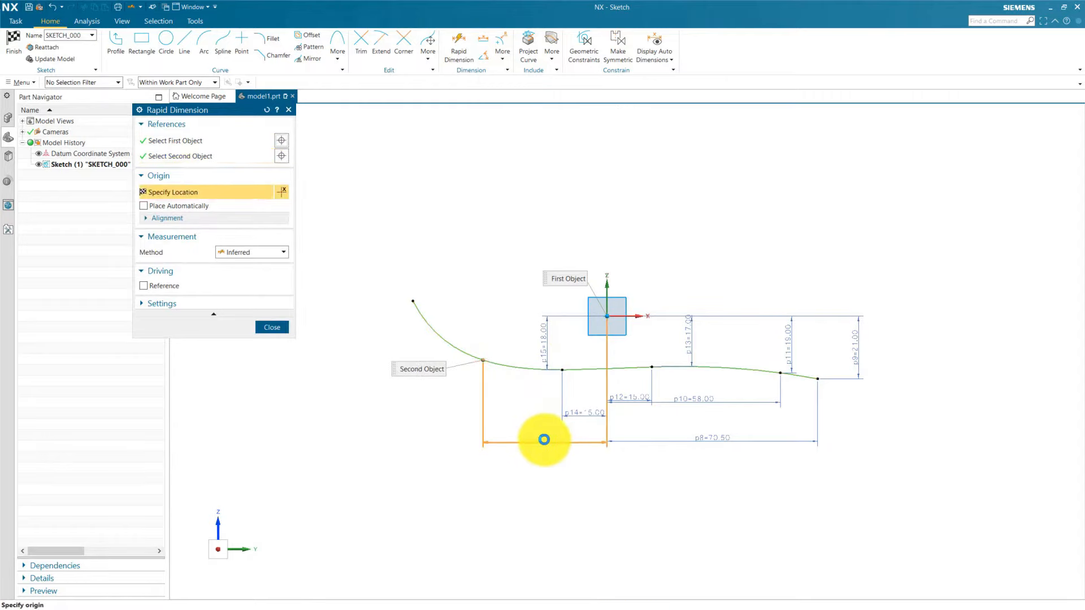
click(541, 442)
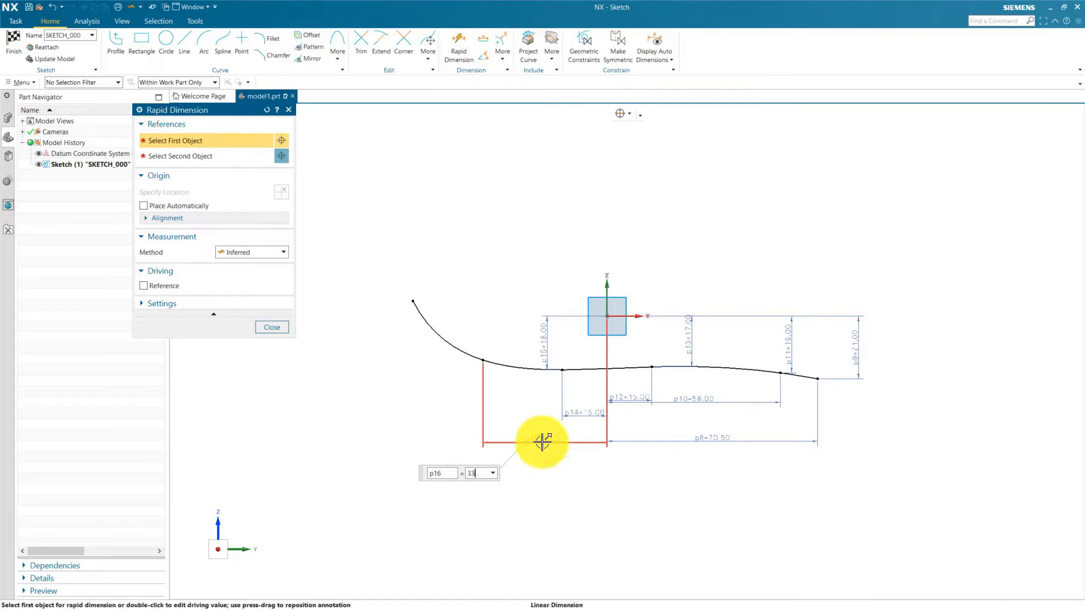
key(Return)
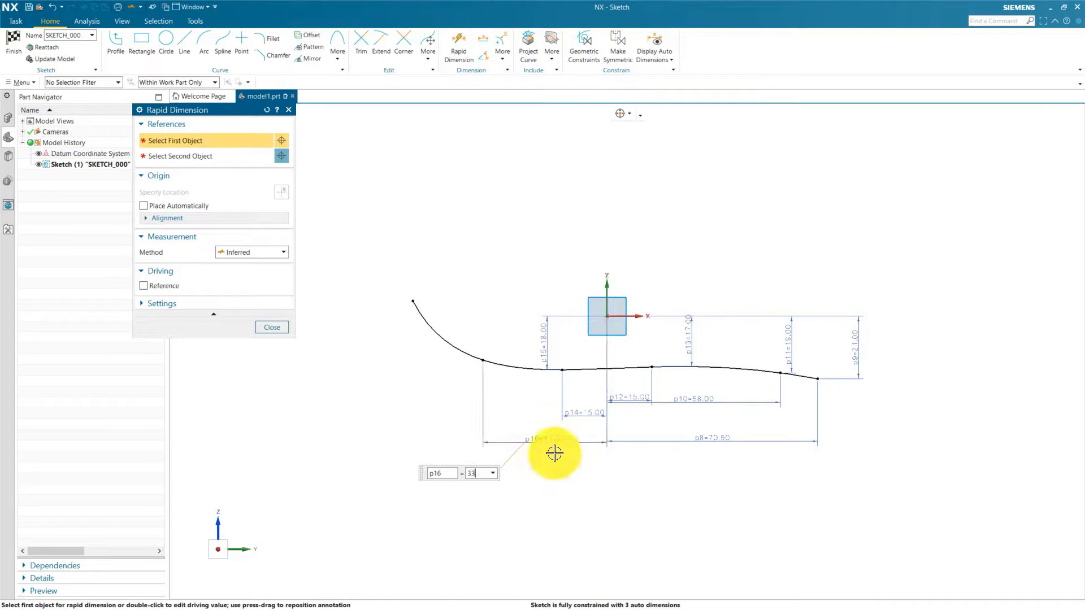
click(492, 279)
Dimension the vertical distance from the sketch origin to the spline's second point as 15.5 and move that dimension directly above the point
click(458, 49)
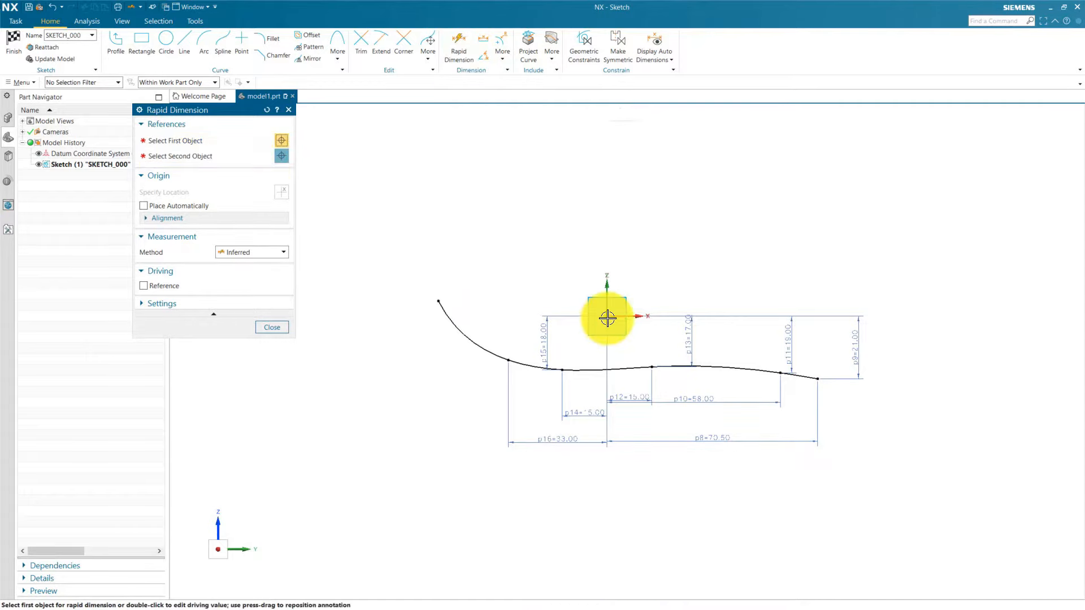
click(514, 353)
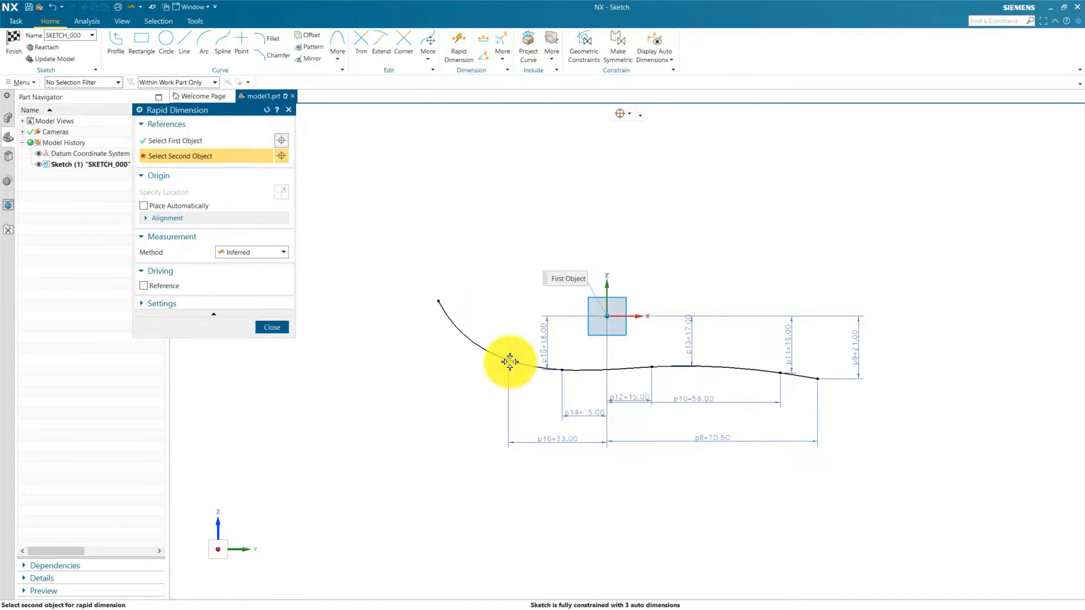
click(503, 358)
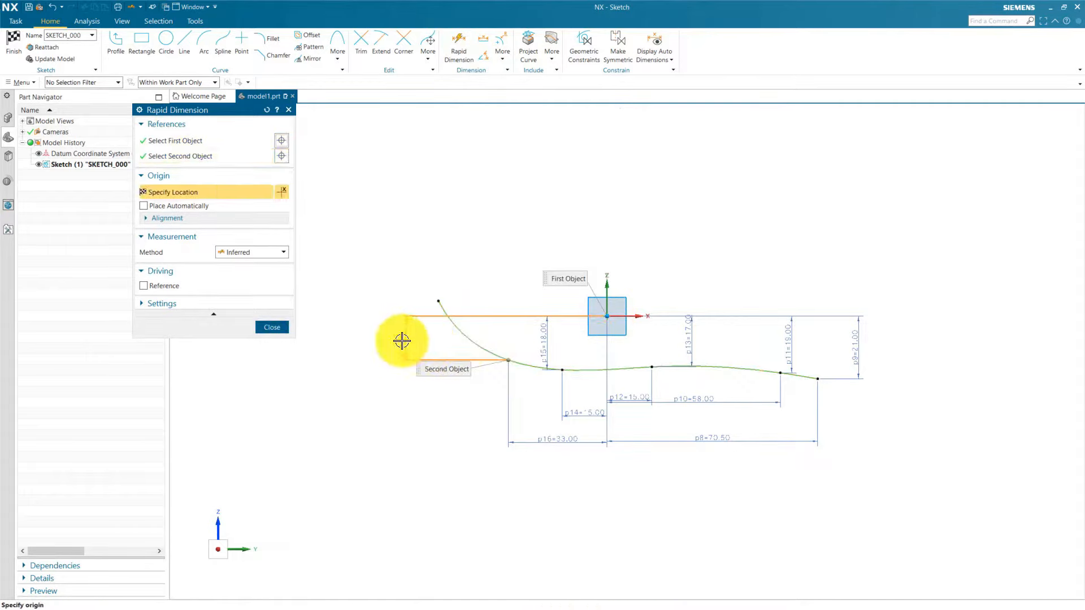
click(377, 389)
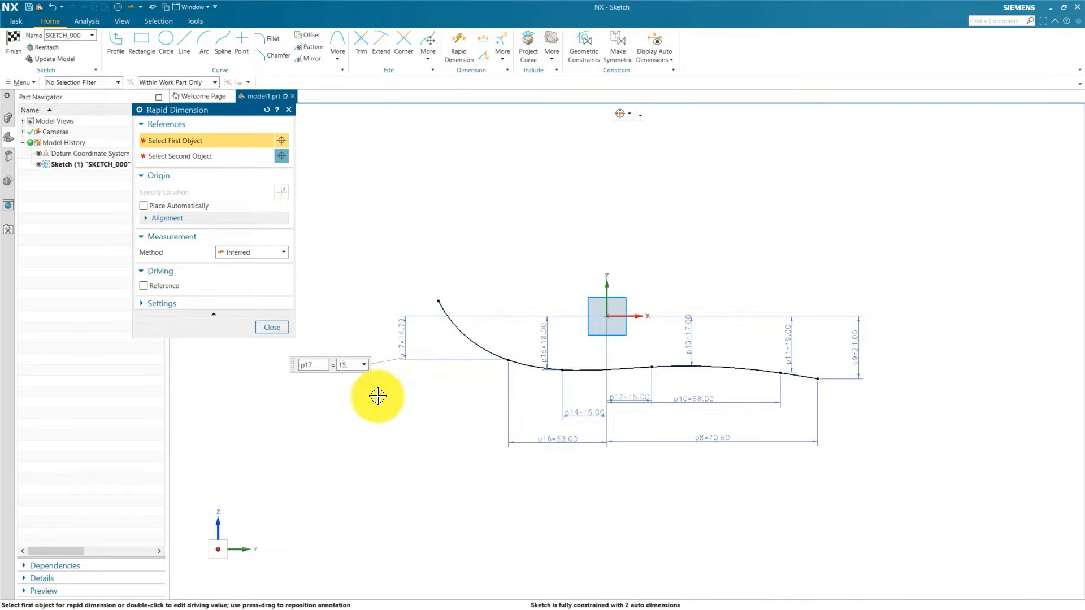
text(15.5)
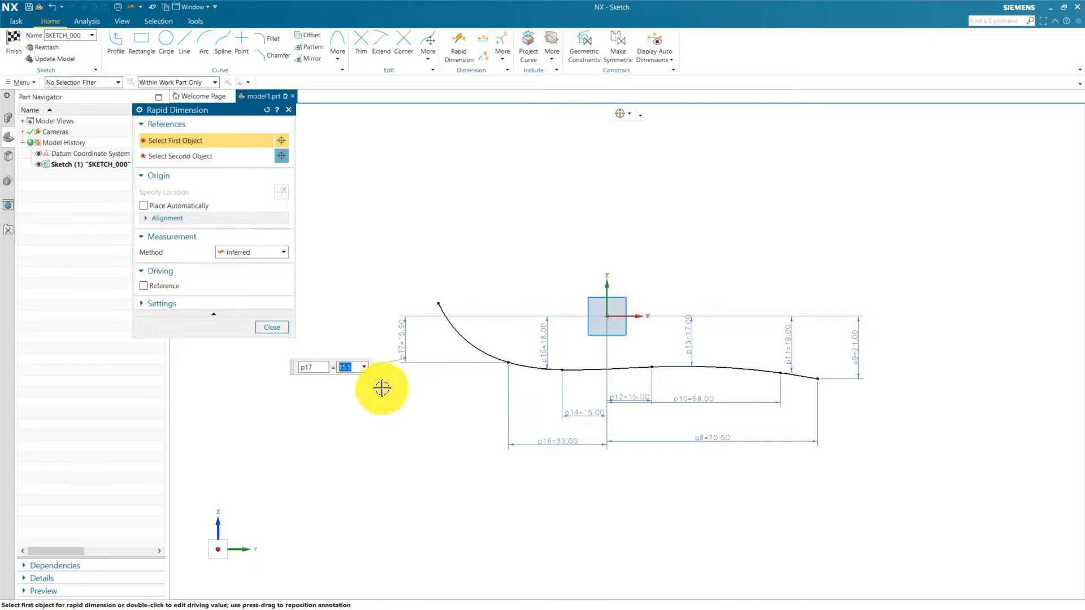
key(Return)
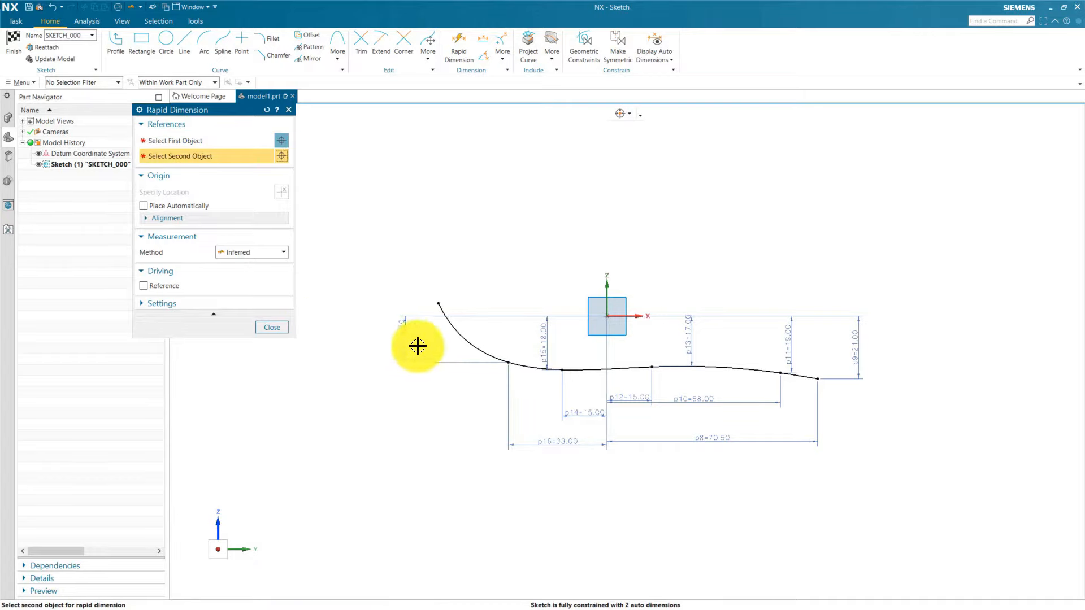
click(273, 329)
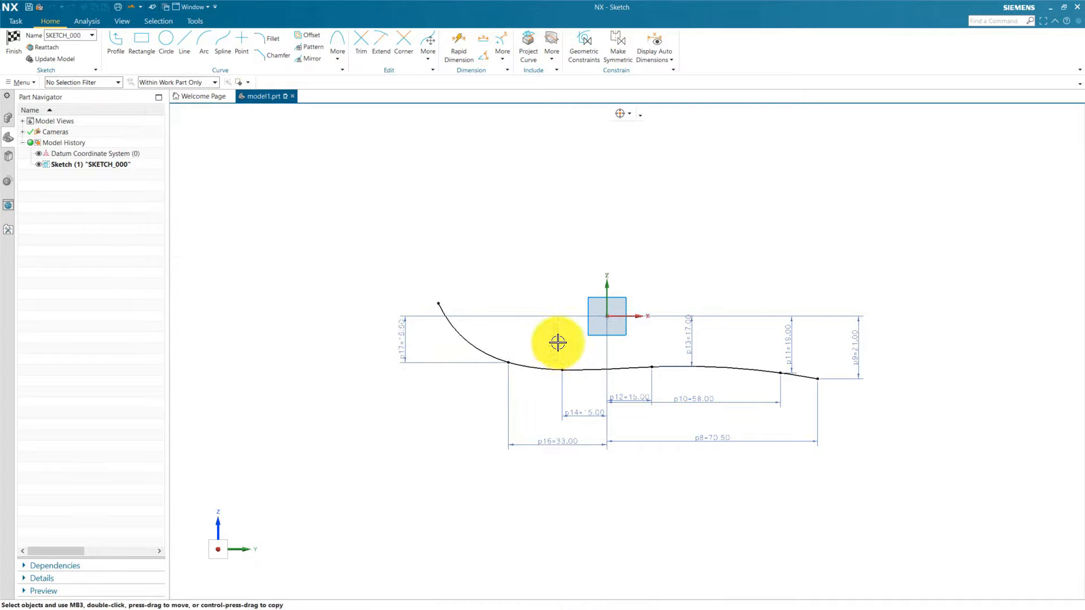
drag(399, 341, 505, 335)
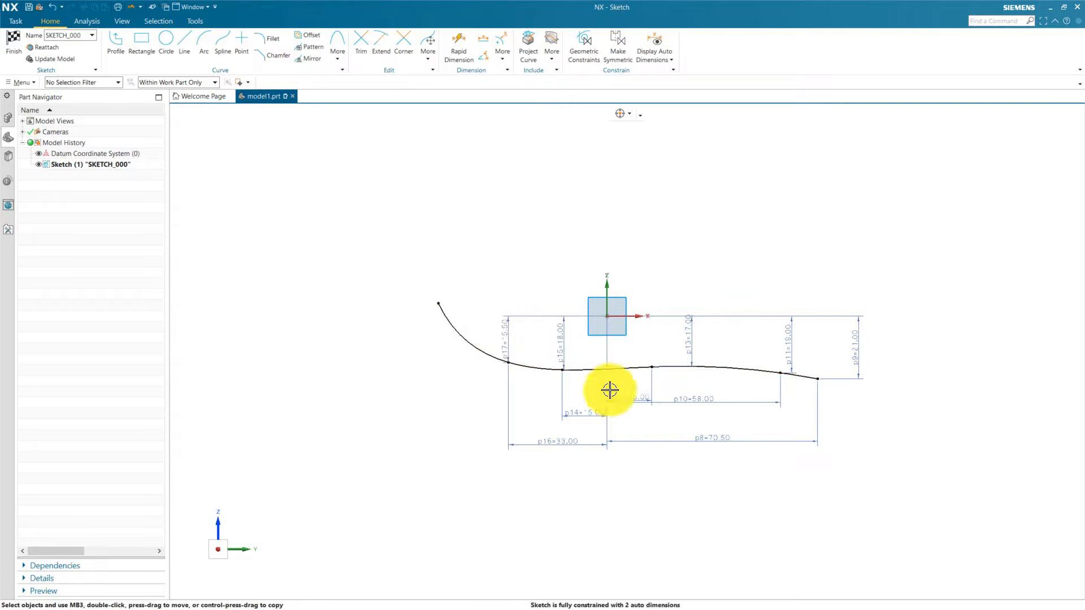
Draw a line about 11 long up and left from the spline's left end point, tangent to the spline
scroll(616, 317, up, 1)
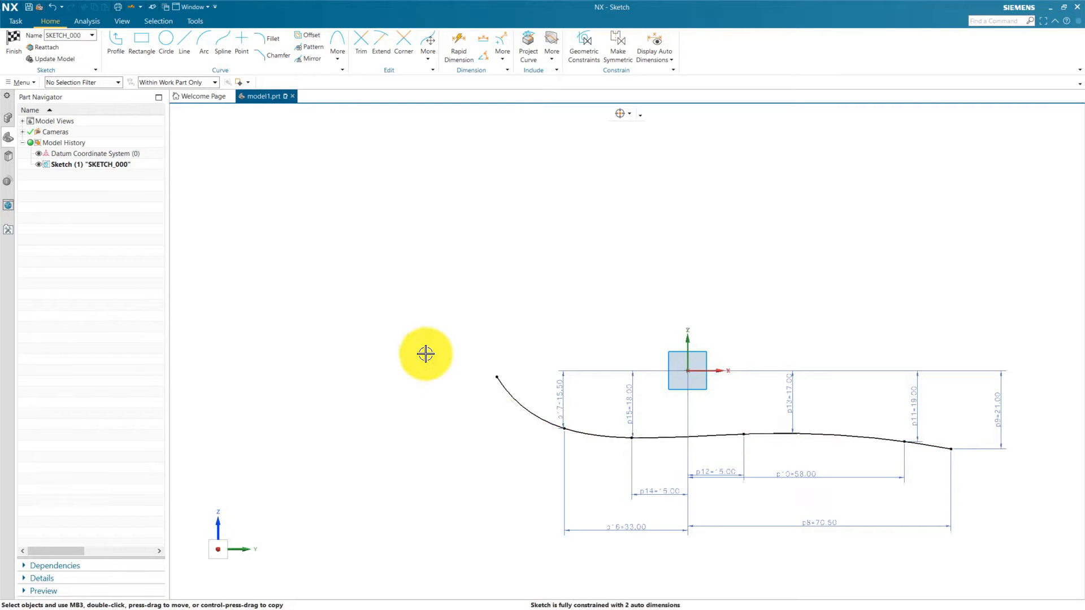
click(187, 62)
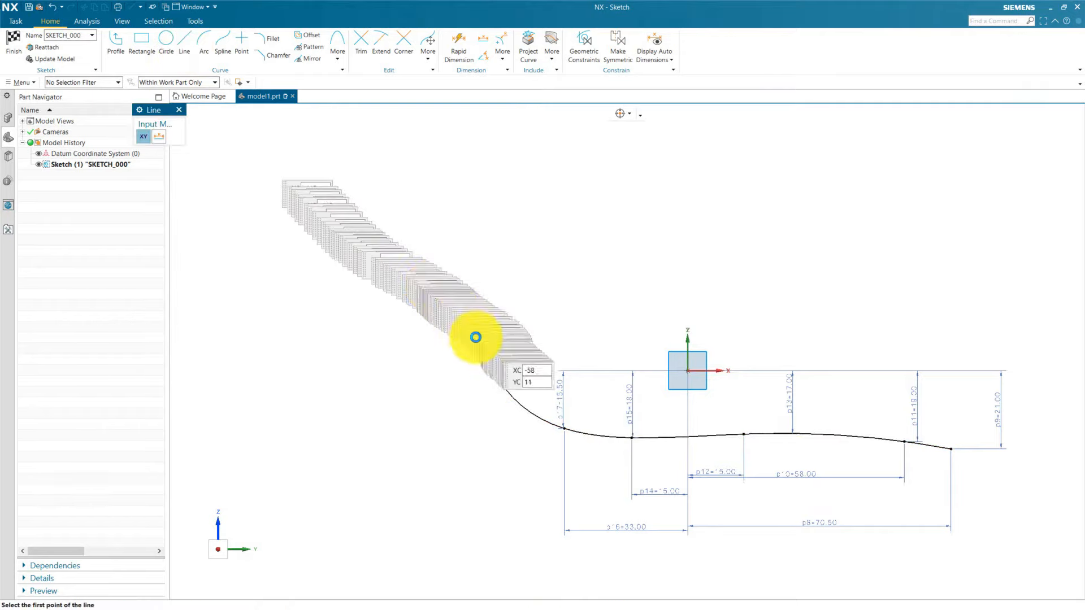
click(492, 373)
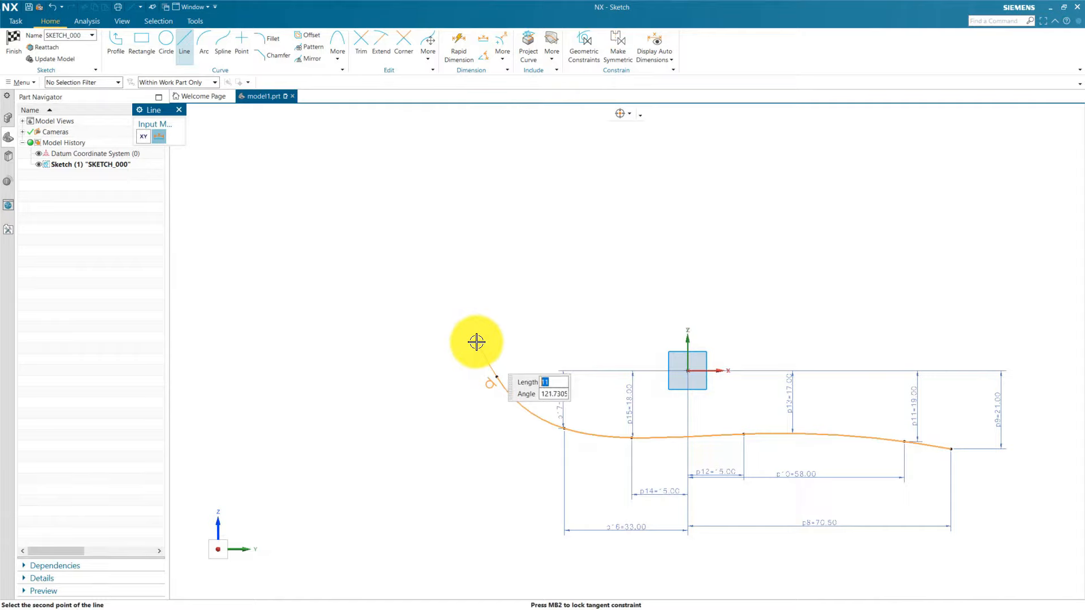
click(476, 342)
key(Escape)
Dimension the angle between the vertical sketch axis and the tangent line as 37 degrees and move that dimension slightly farther outward
scroll(416, 339, down, 1)
scroll(486, 371, up, 2)
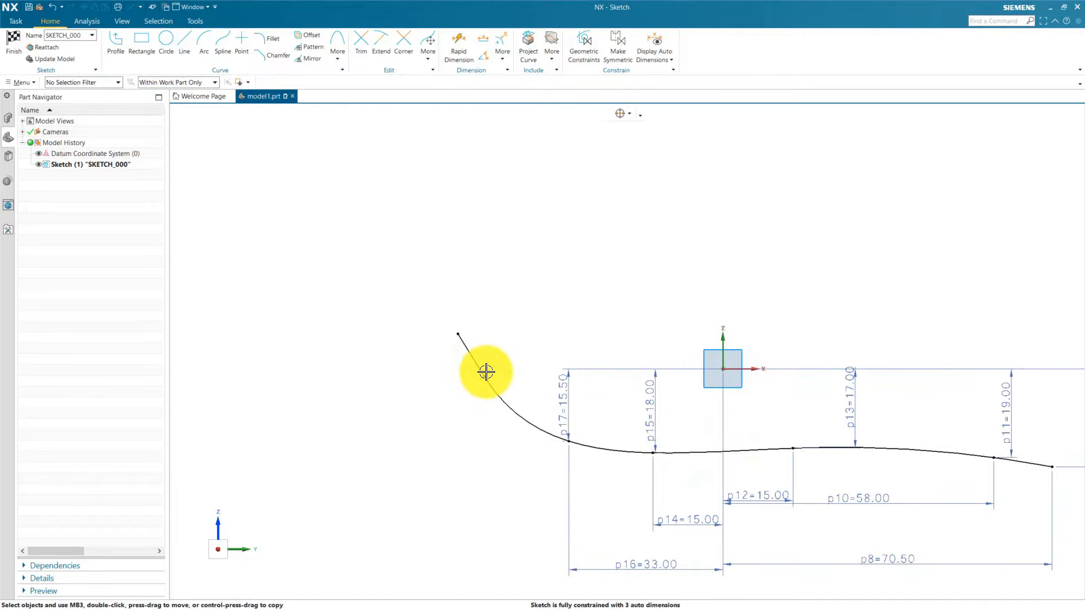
scroll(489, 377, up, 3)
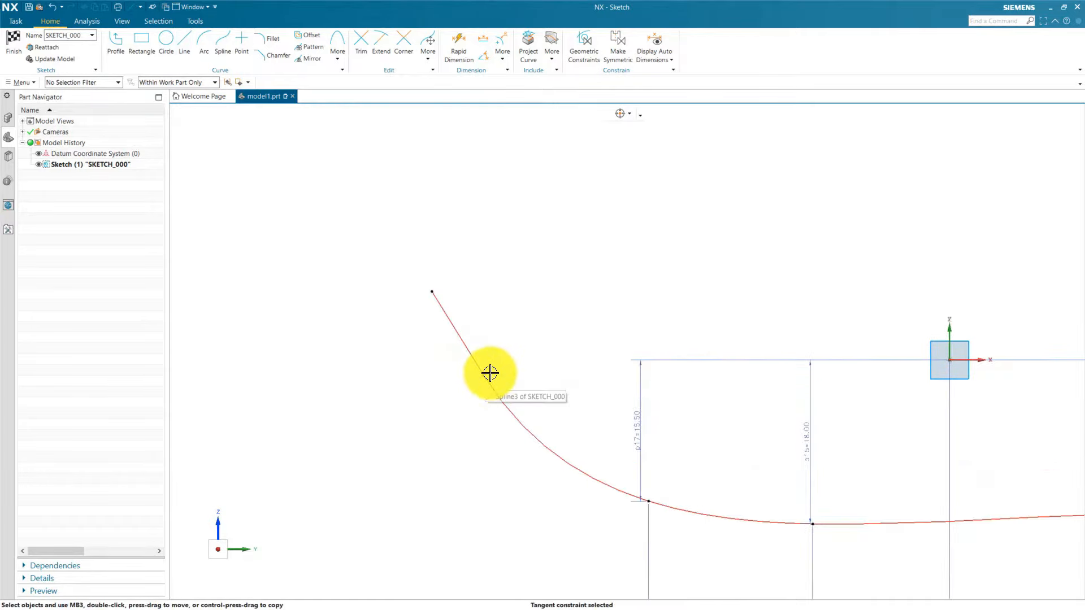
scroll(467, 380, down, 7)
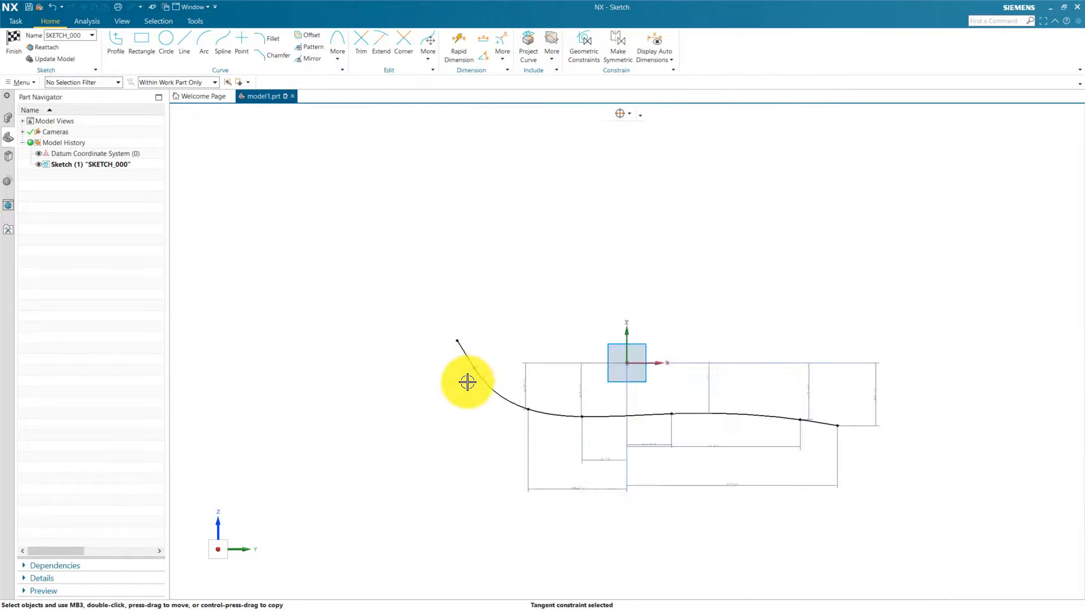
click(485, 55)
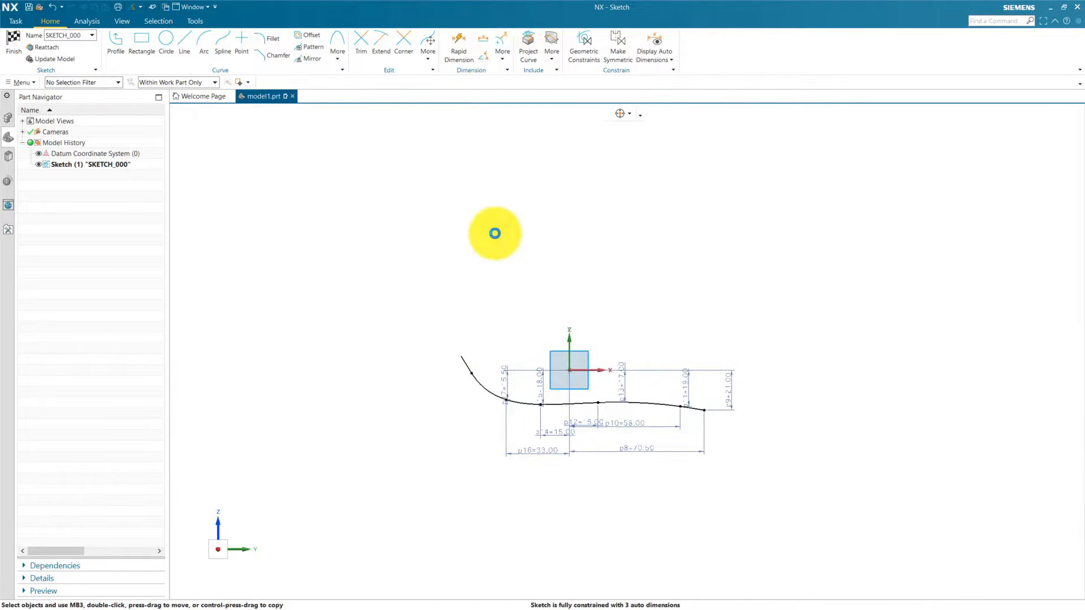
click(567, 355)
scroll(461, 362, up, 4)
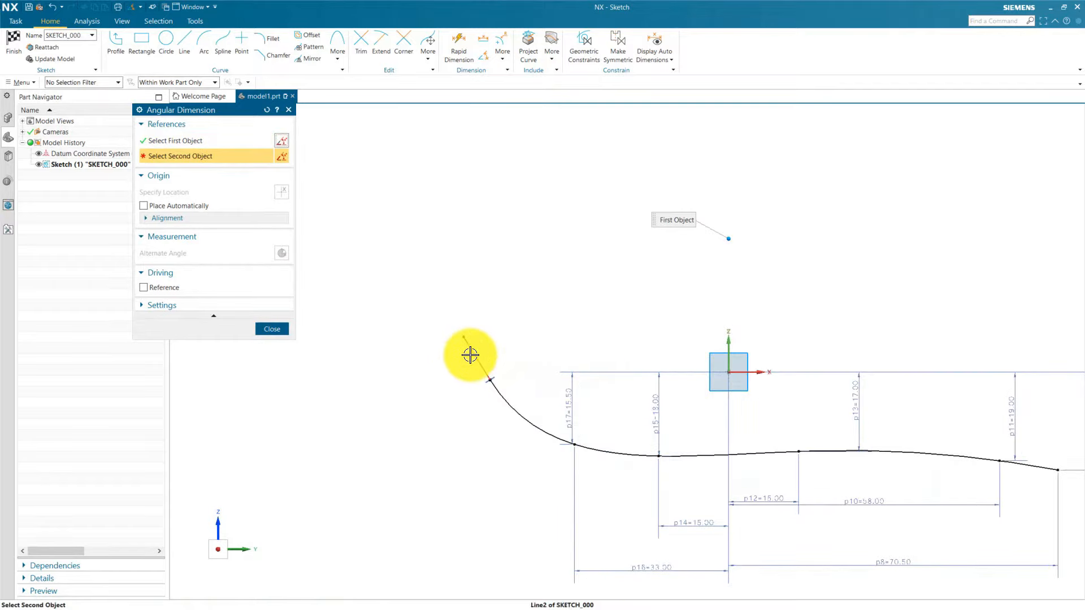
click(470, 357)
scroll(514, 350, down, 4)
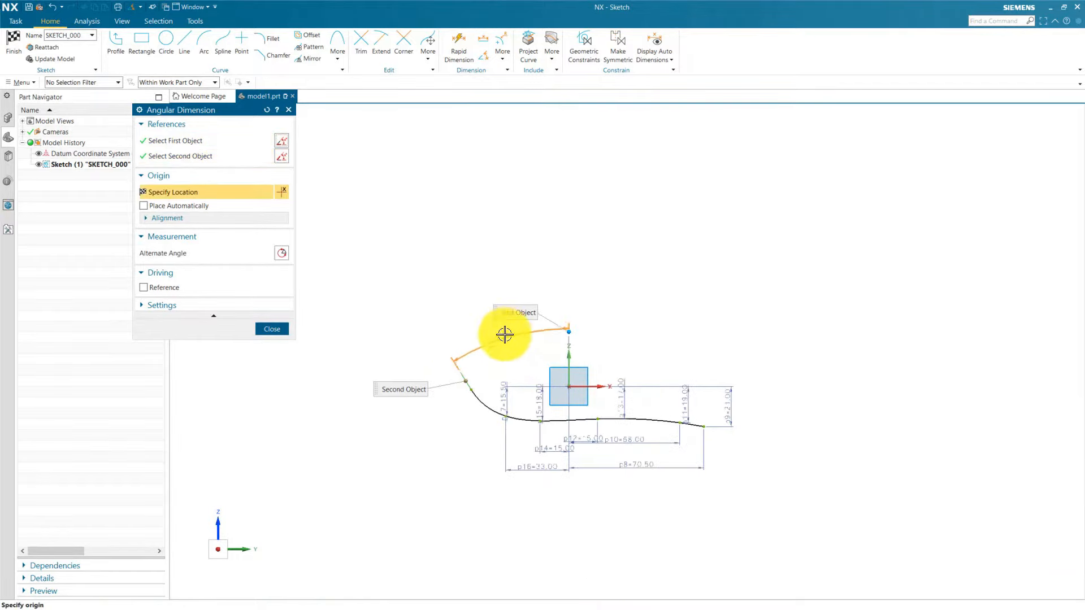
click(504, 335)
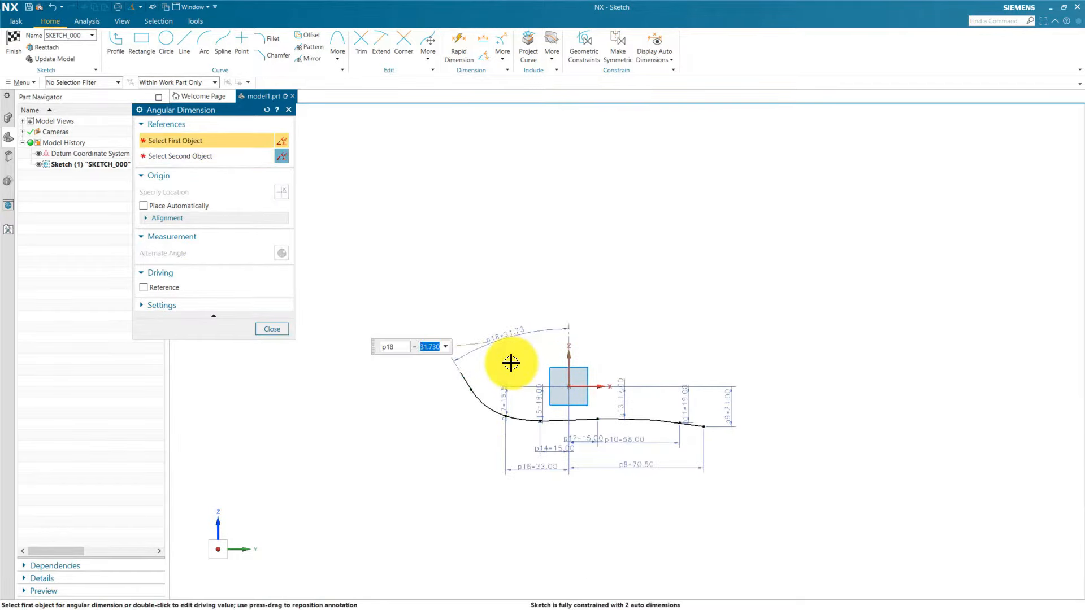
key(Return)
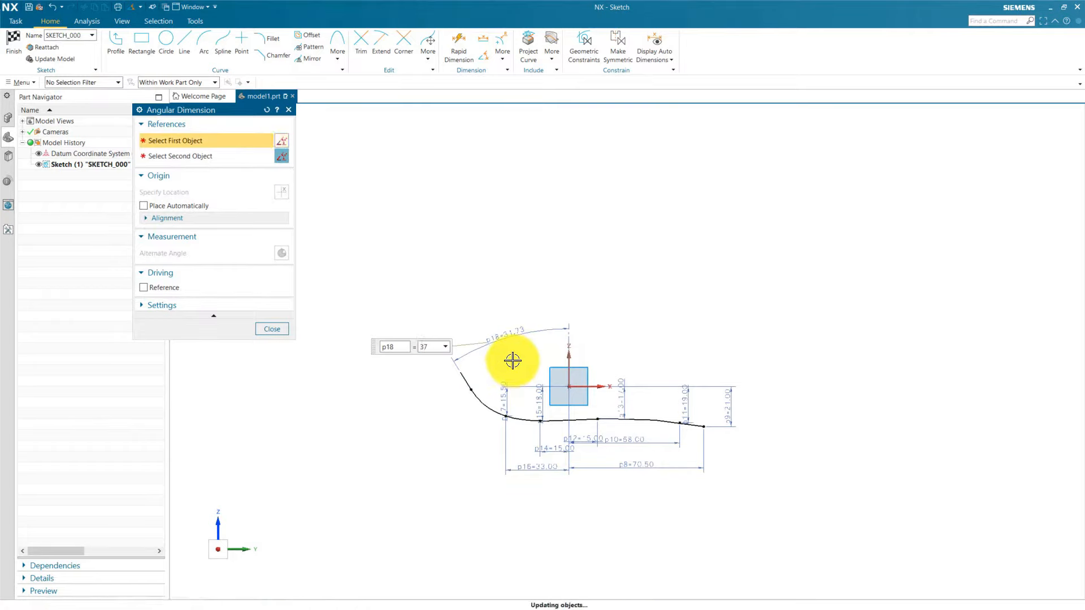
key(Return)
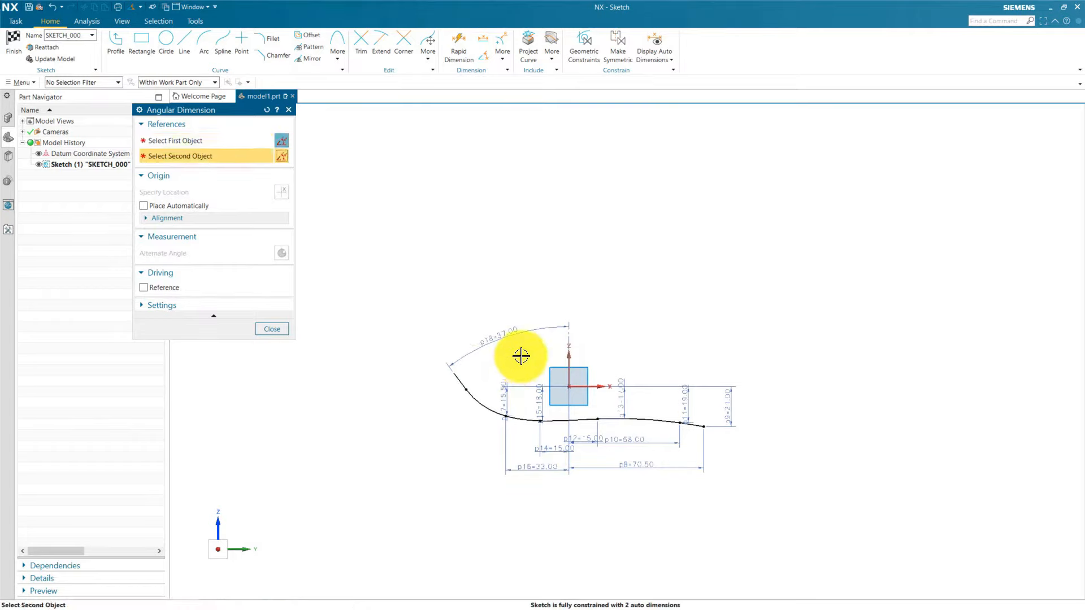
key(Escape)
scroll(465, 392, up, 3)
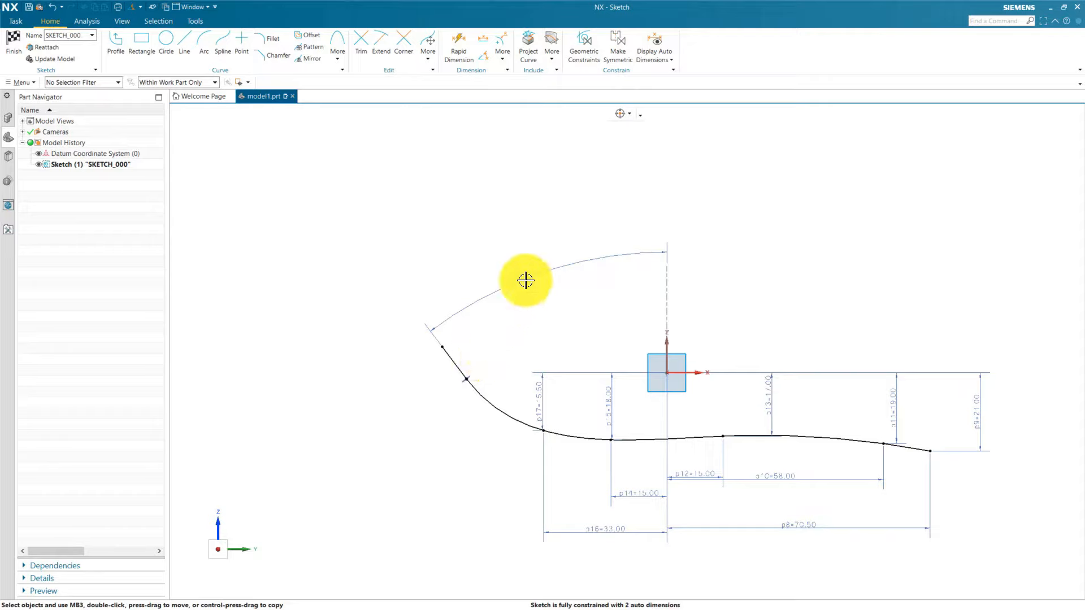
drag(533, 267, 525, 252)
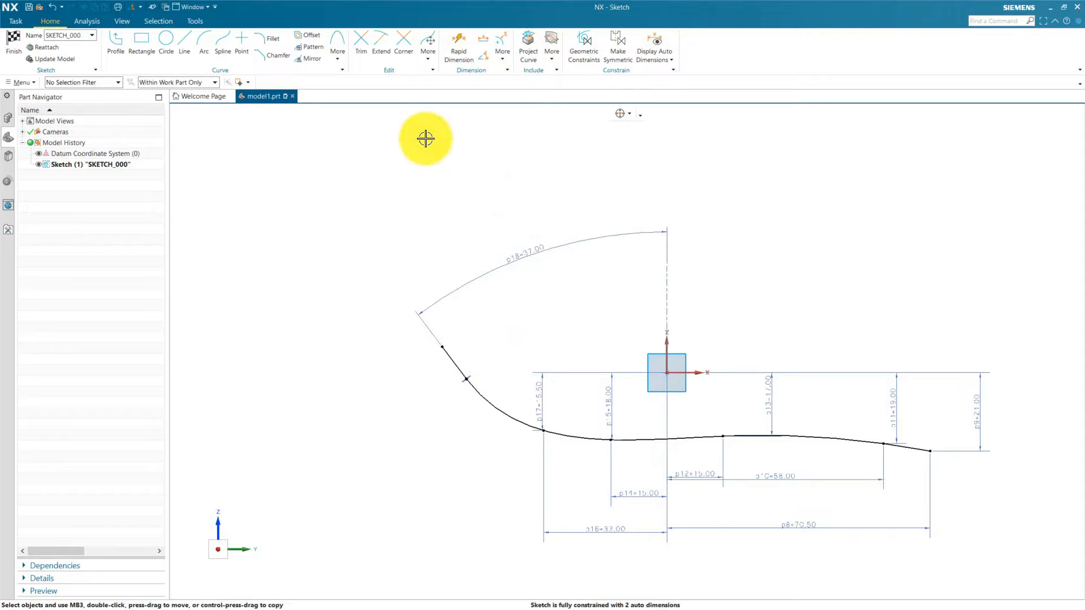
Dimension the vertical distance from the sketch origin to the tangent line's free upper end as 1.80
click(459, 45)
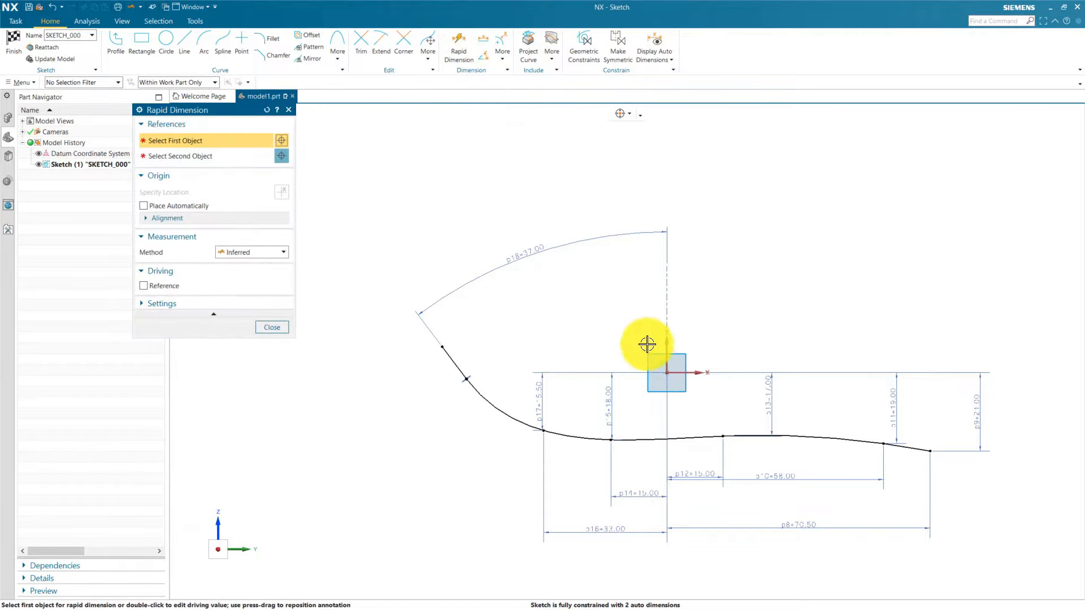
click(668, 375)
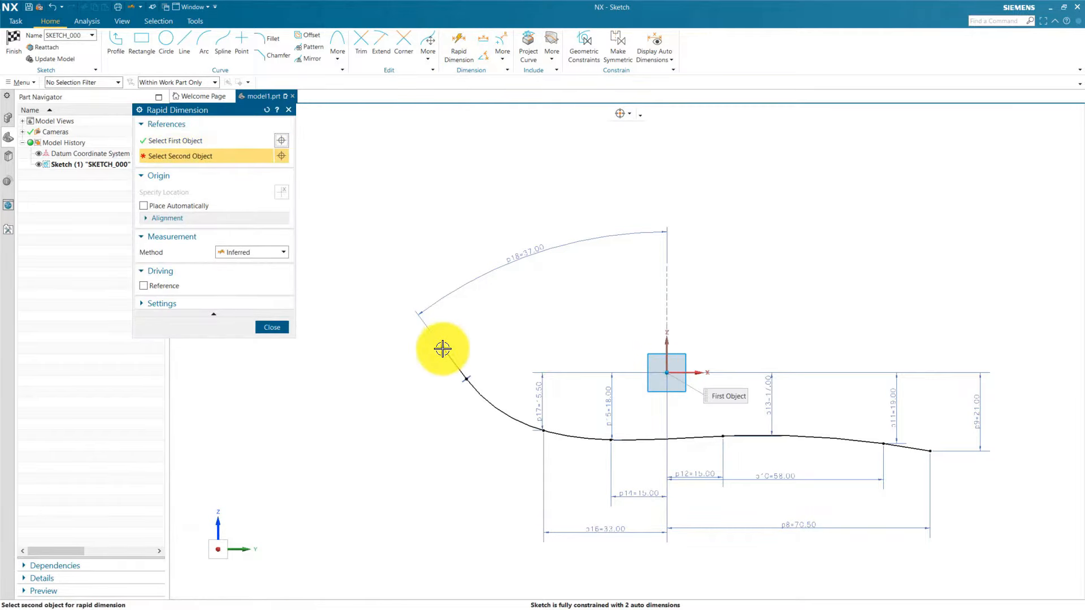
click(442, 348)
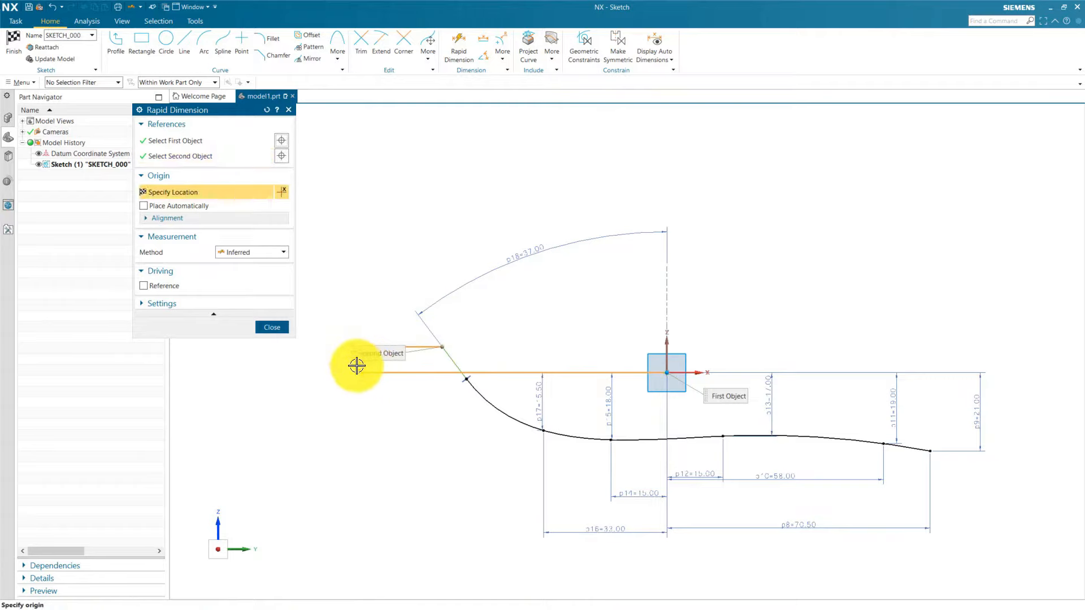
click(334, 405)
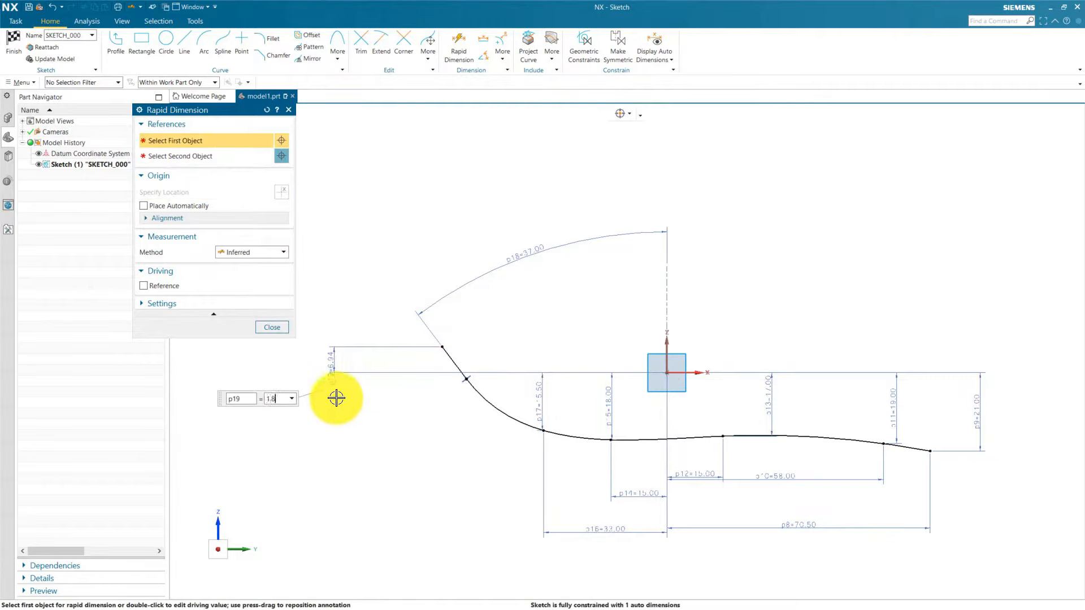
text(1.80)
key(Return)
click(406, 368)
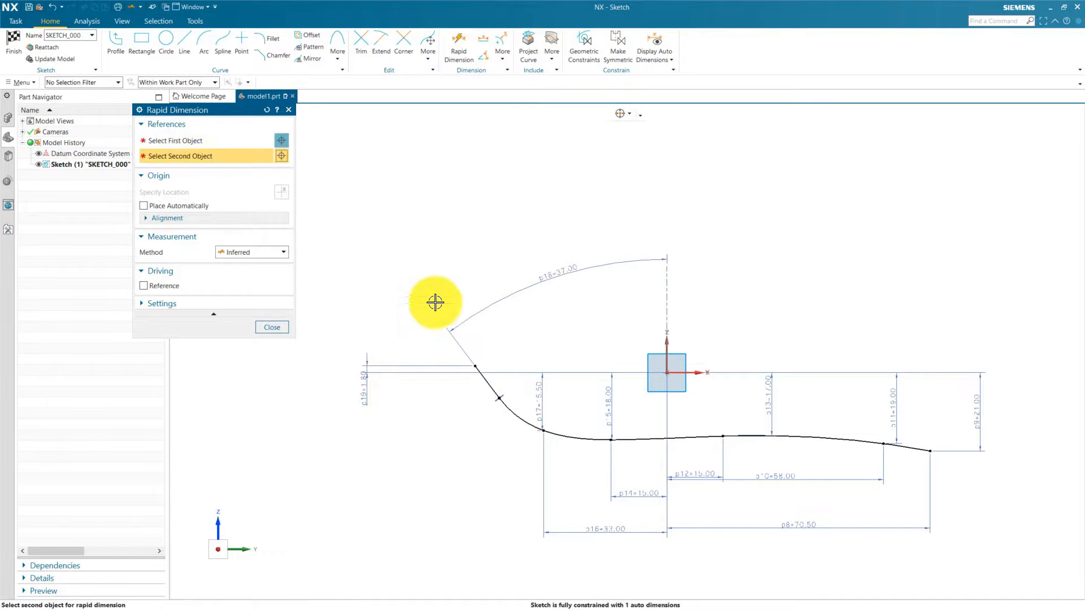
Dimension the horizontal distance from the tangent line's free upper end to the vertical sketch axis as 55.6
click(465, 55)
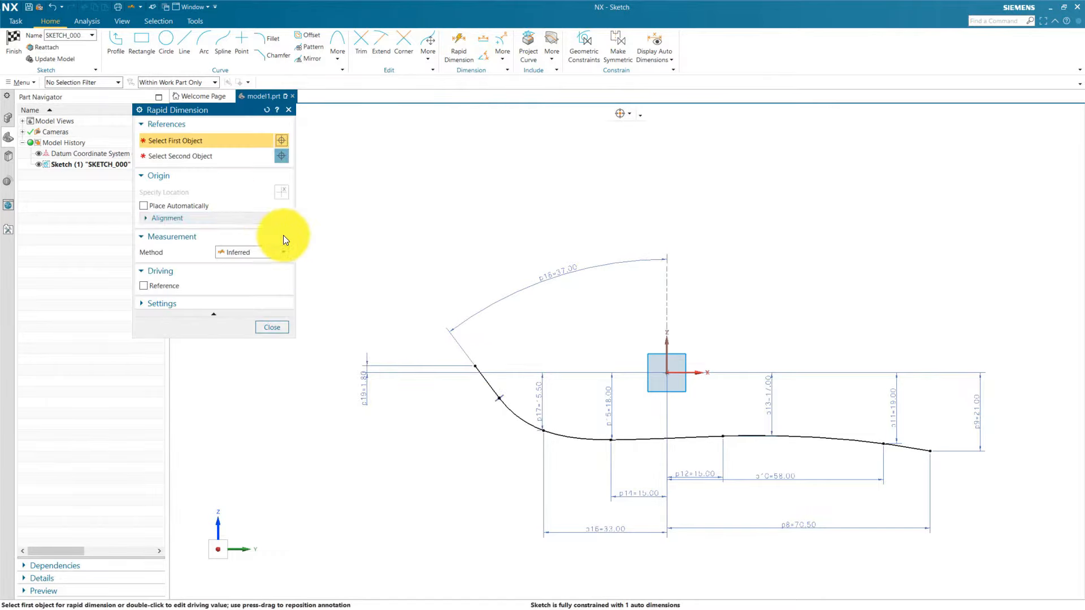
click(470, 362)
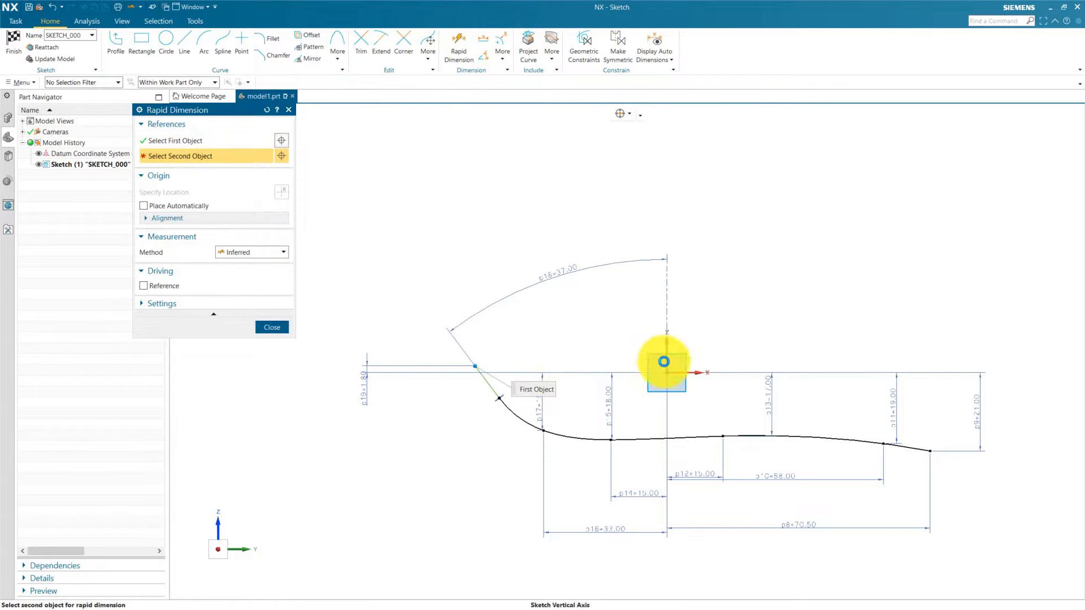
click(664, 362)
click(568, 561)
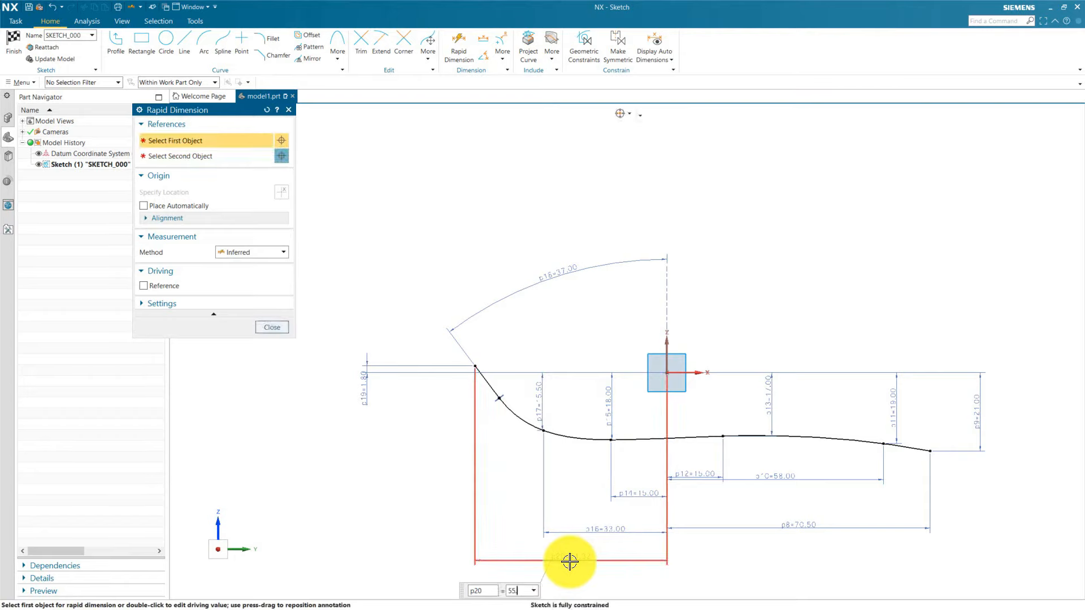
text(55.6)
key(Return)
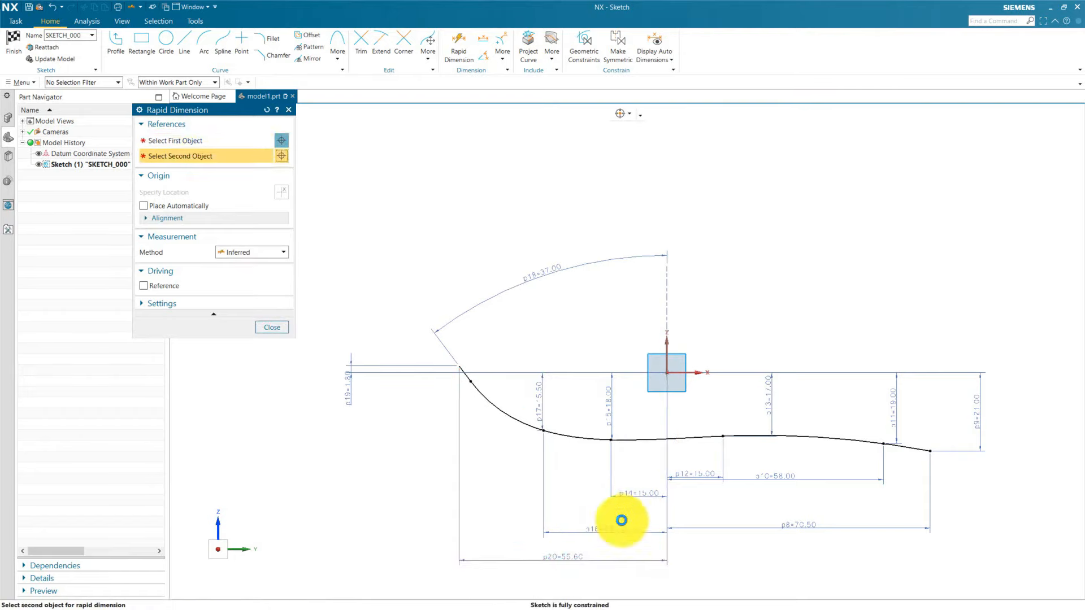
key(Escape)
Rearrange the horizontal dimensions below the spline into compact, aligned rows closer to the curve
mouse_move(574, 562)
mouse_down()
mouse_move(583, 339)
mouse_move(589, 557)
mouse_up()
drag(689, 476, 698, 451)
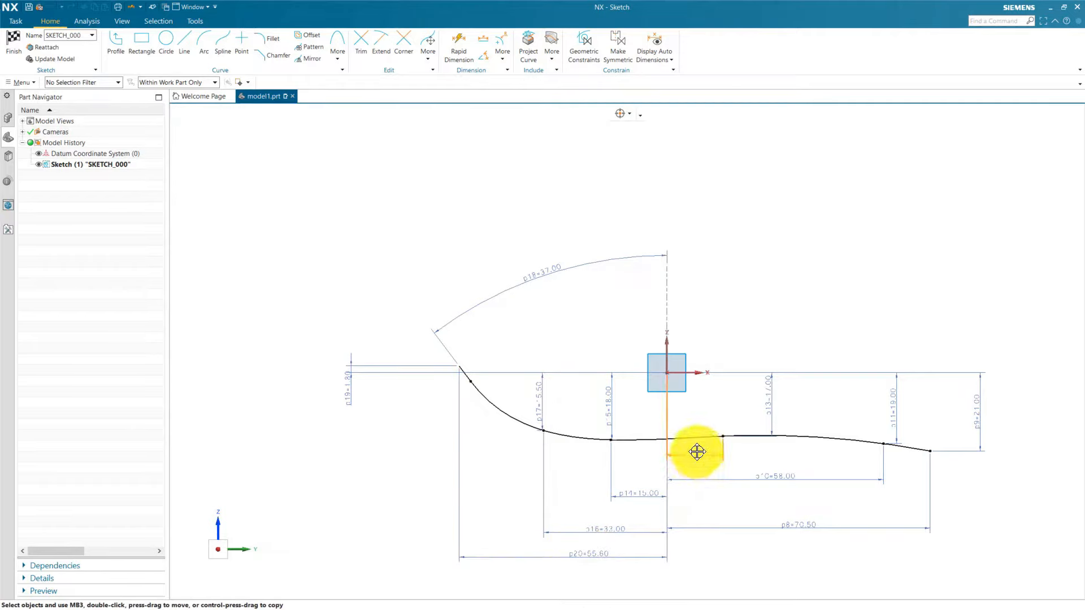
drag(649, 495, 639, 452)
drag(780, 478, 782, 468)
drag(612, 525, 612, 472)
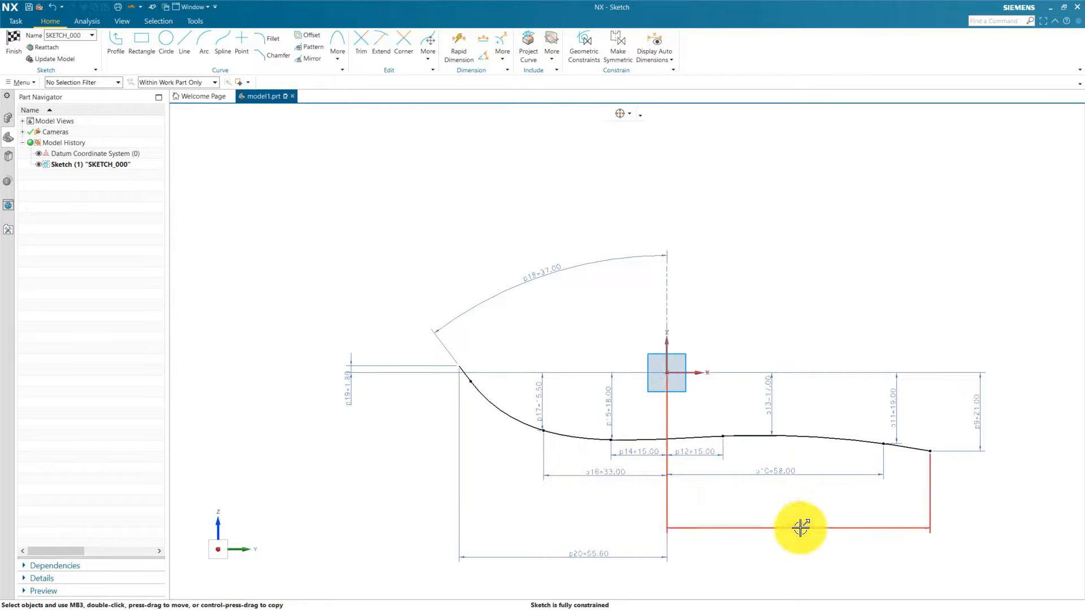
drag(799, 525, 789, 499)
drag(588, 557, 570, 497)
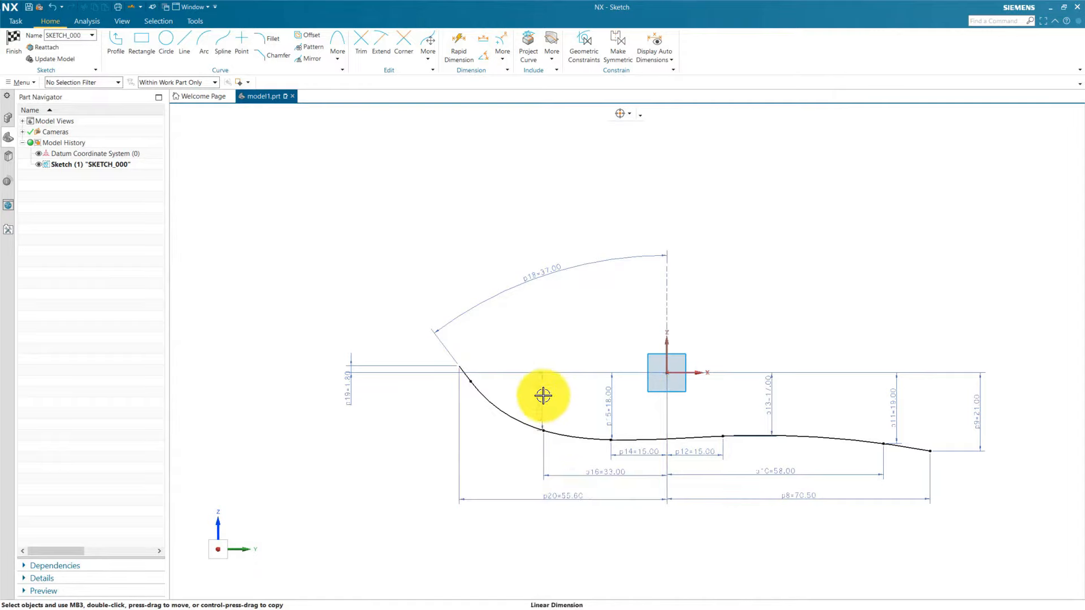
Reposition the vertical dimensions close to their spline points and the line's end, and move the 37-degree angle dimension inward
drag(544, 392, 556, 399)
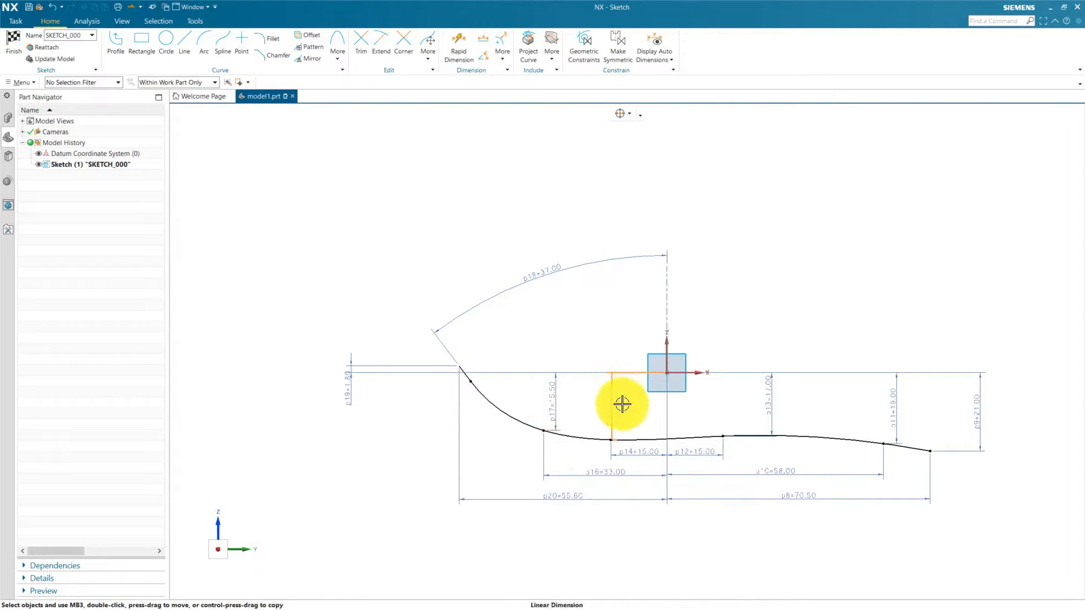
drag(622, 405, 619, 404)
drag(765, 401, 741, 404)
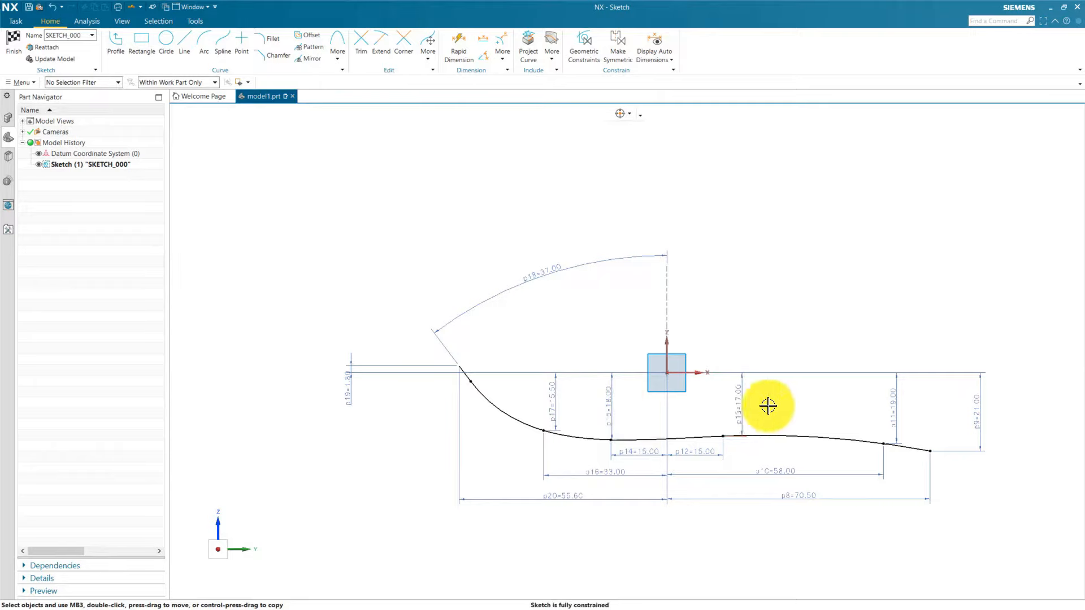
drag(893, 411, 878, 412)
drag(976, 412, 947, 405)
mouse_move(353, 394)
mouse_down()
mouse_move(415, 408)
mouse_move(437, 395)
mouse_up()
mouse_move(508, 285)
mouse_down()
mouse_move(543, 269)
mouse_move(543, 291)
mouse_move(601, 330)
mouse_up()
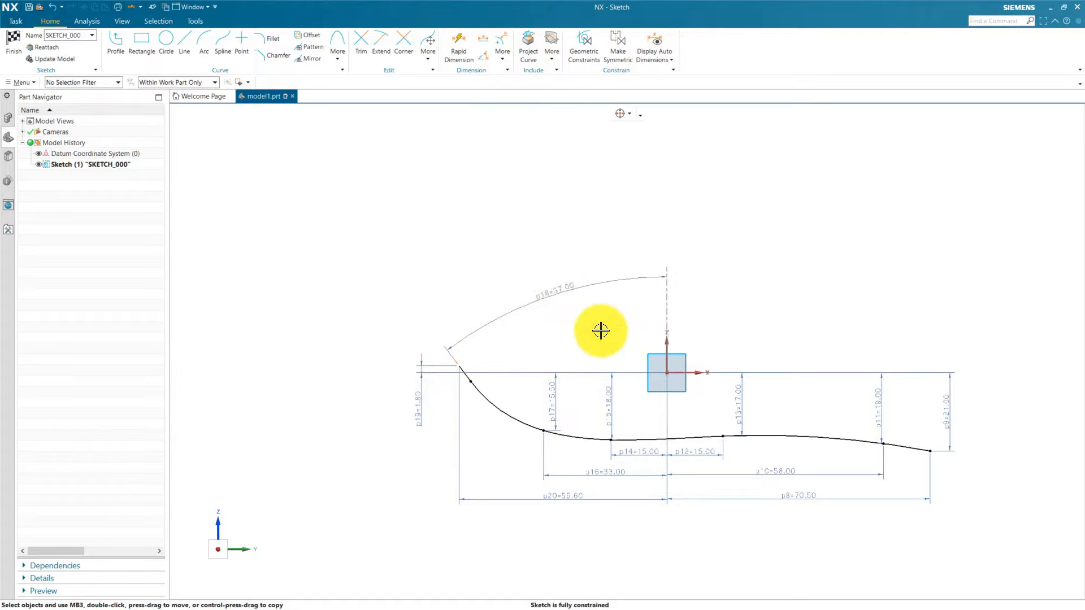
Finish the sketch and return to the modeling environment
scroll(601, 331, up, 1)
scroll(558, 332, down, 1)
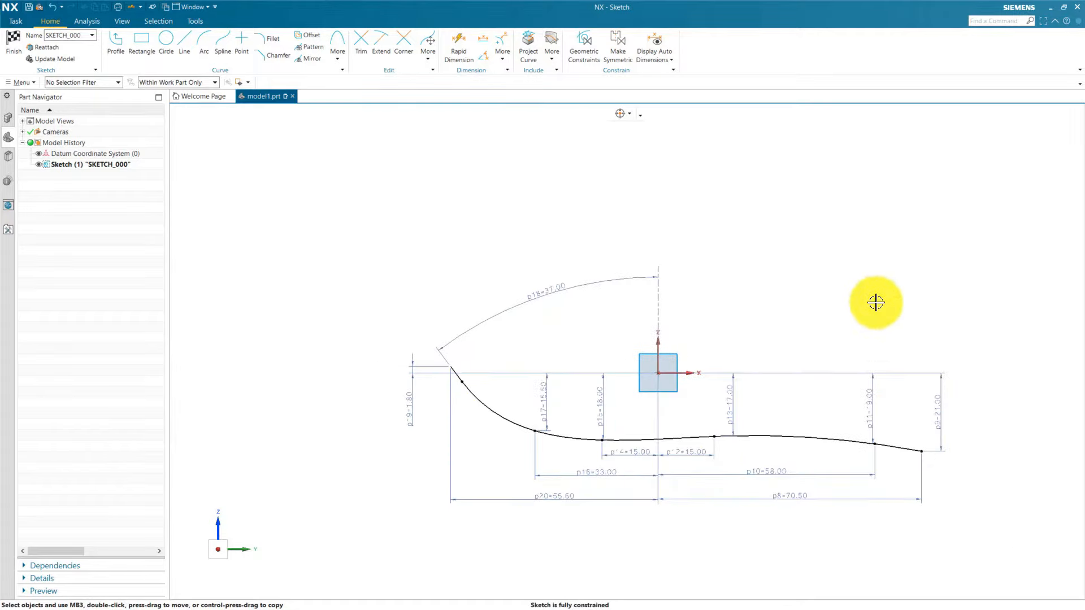
click(18, 49)
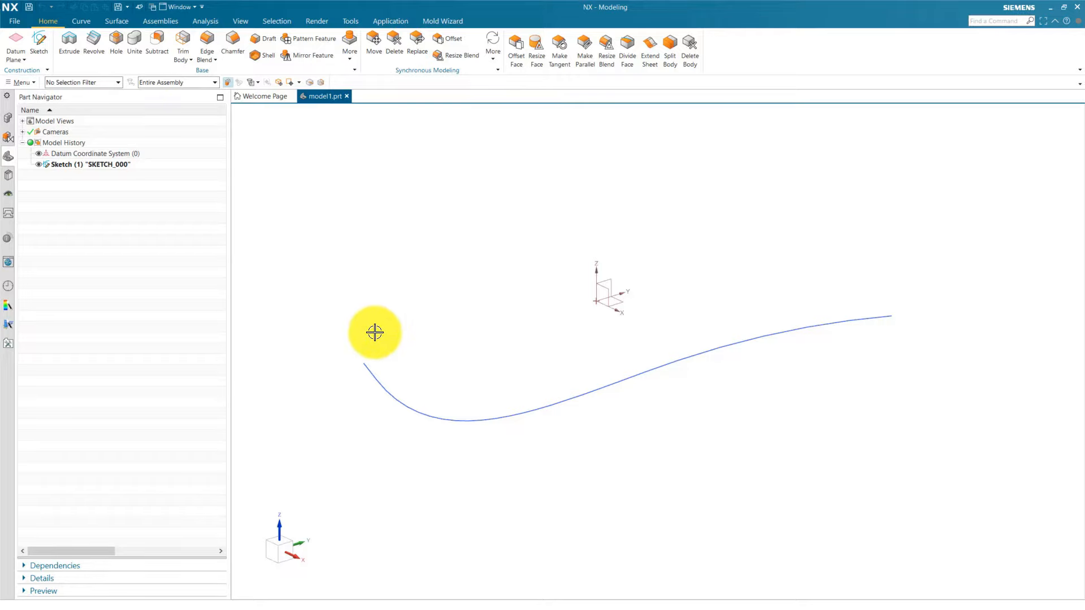
Create a Point and Direction datum plane through the tangent line's free end point, with its normal direction along that line
click(18, 38)
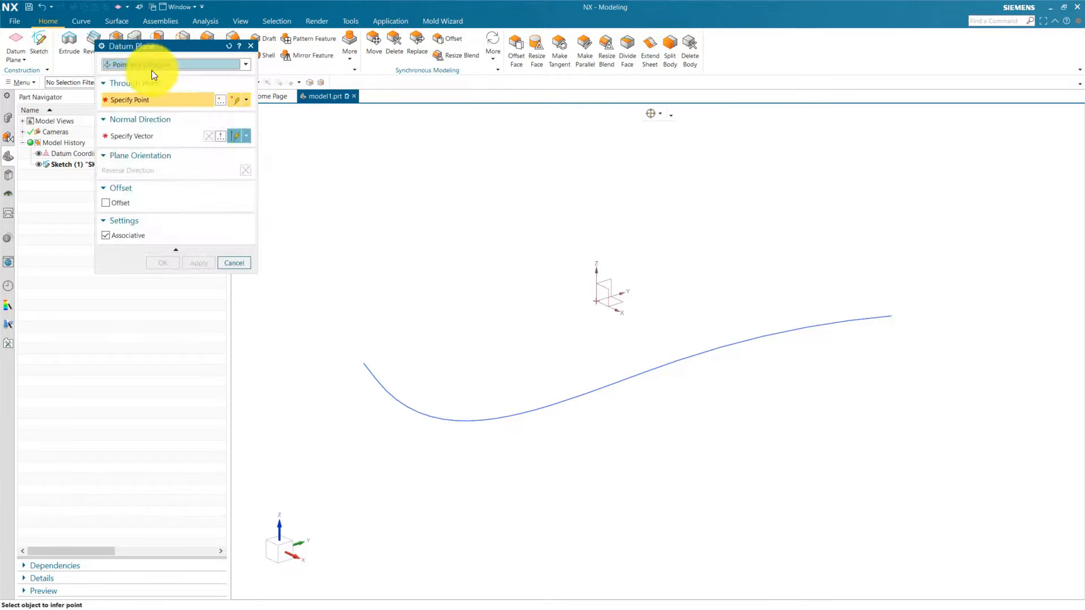
scroll(346, 375, up, 5)
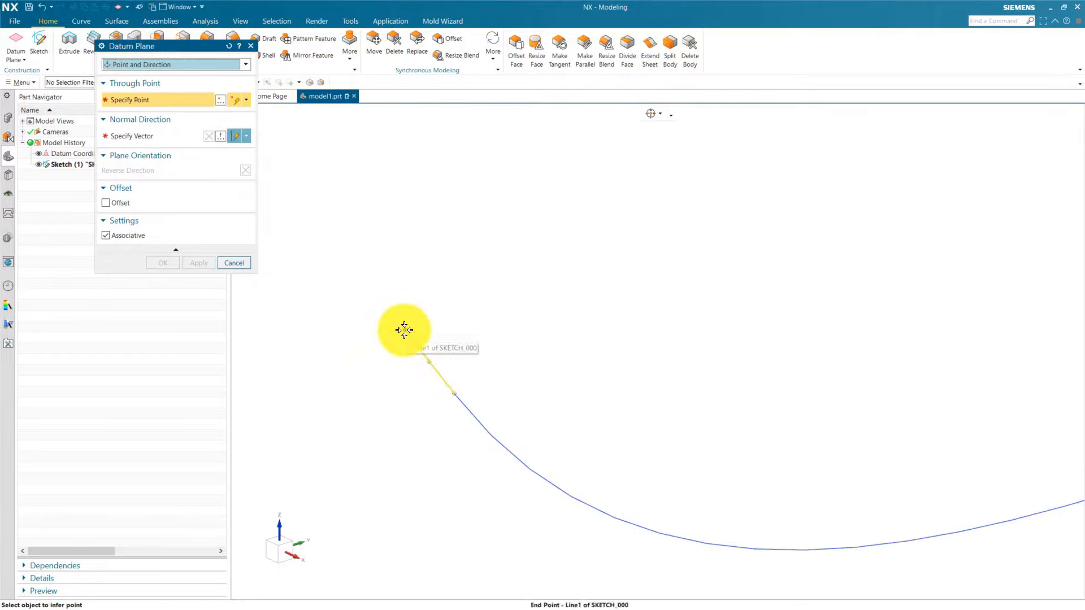
click(167, 139)
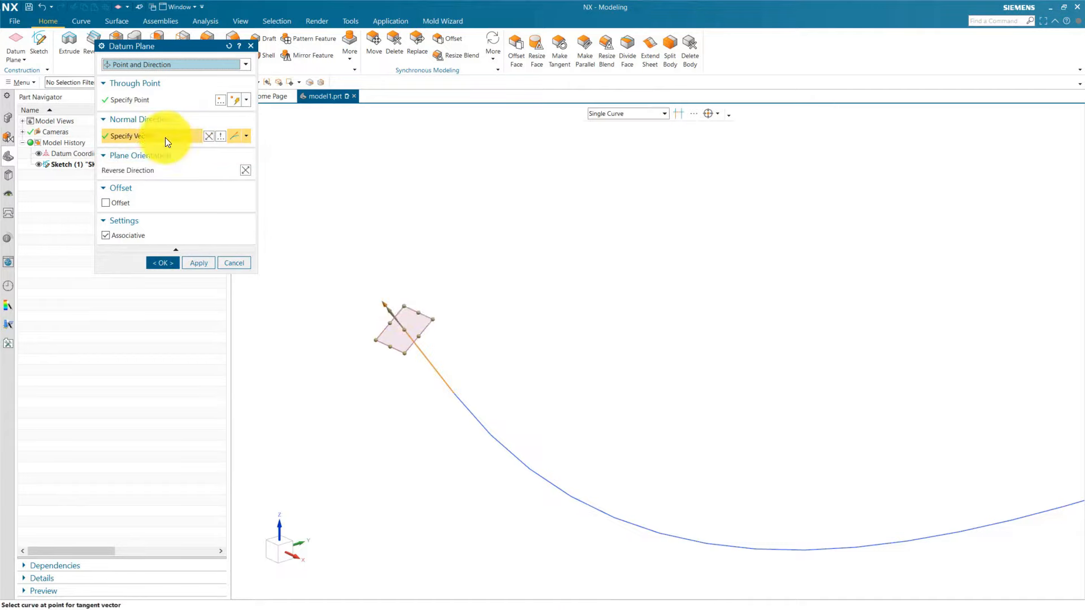
scroll(419, 338, up, 1)
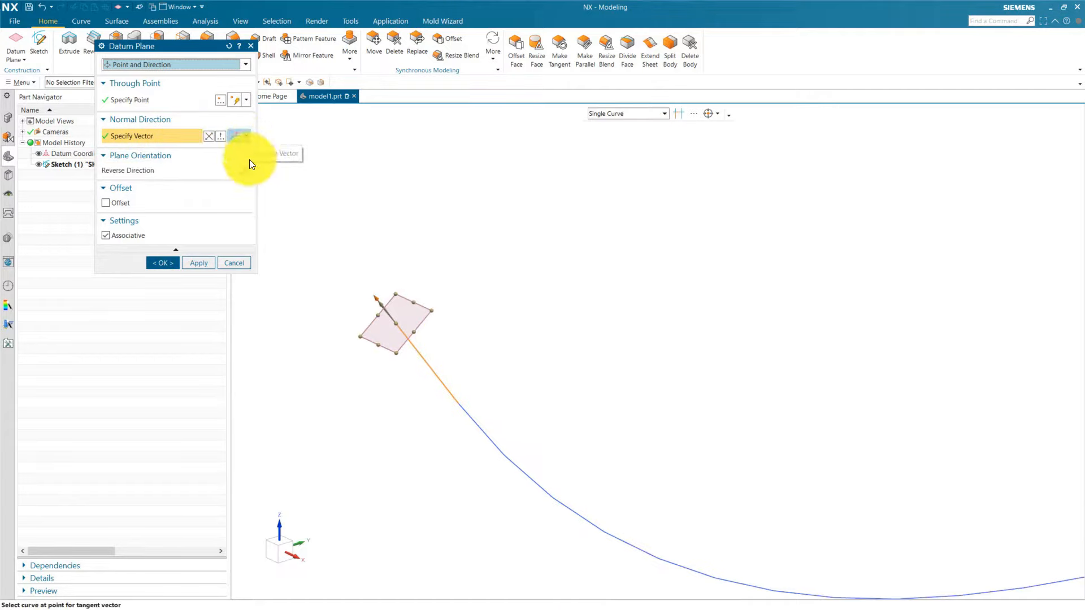
click(246, 136)
click(236, 158)
click(412, 339)
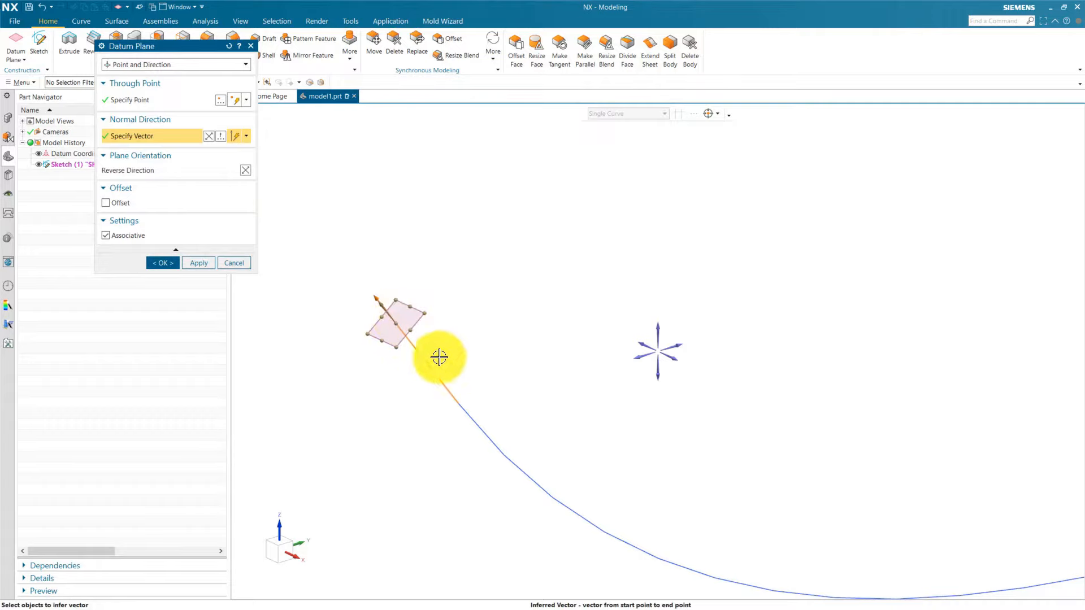
click(163, 263)
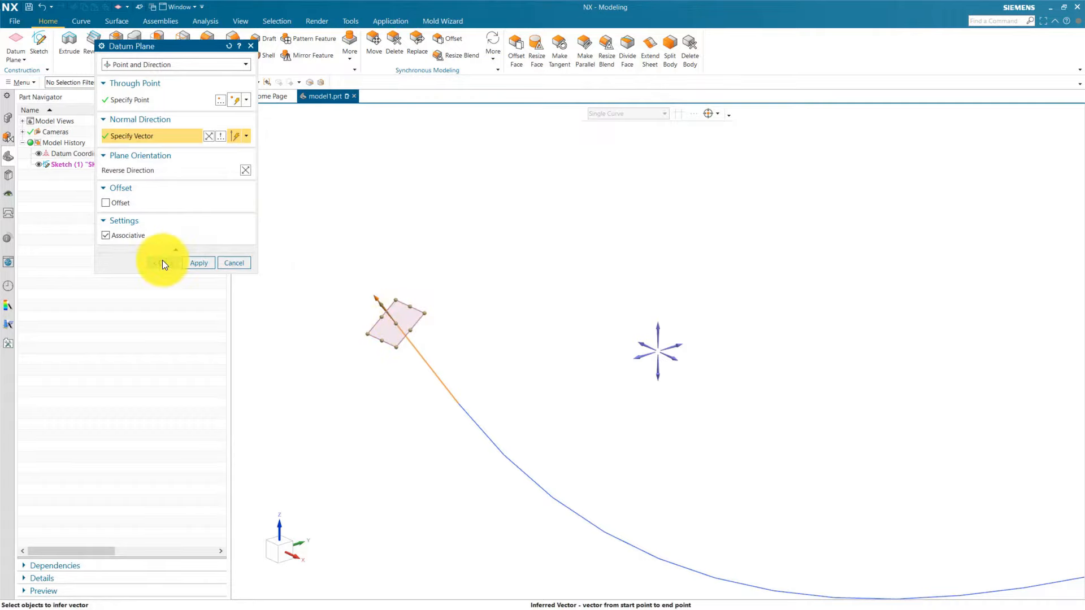
middle_drag(319, 320, 369, 402)
scroll(494, 462, up, 4)
scroll(541, 336, up, 1)
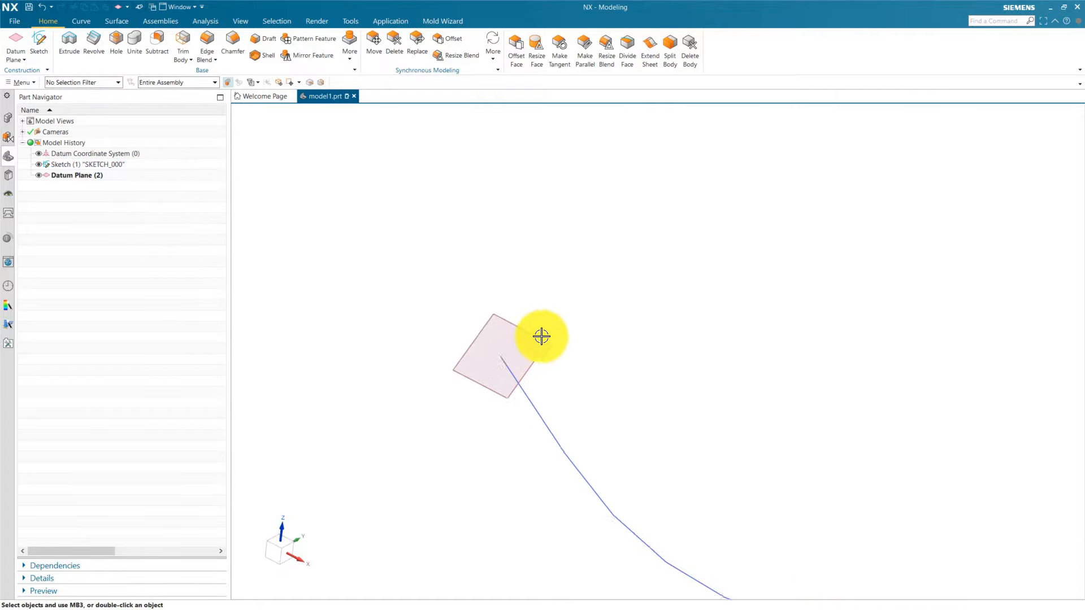
Start a sketch on the new datum plane, using the datum coordinate system's X axis as its horizontal reference
scroll(541, 336, up, 2)
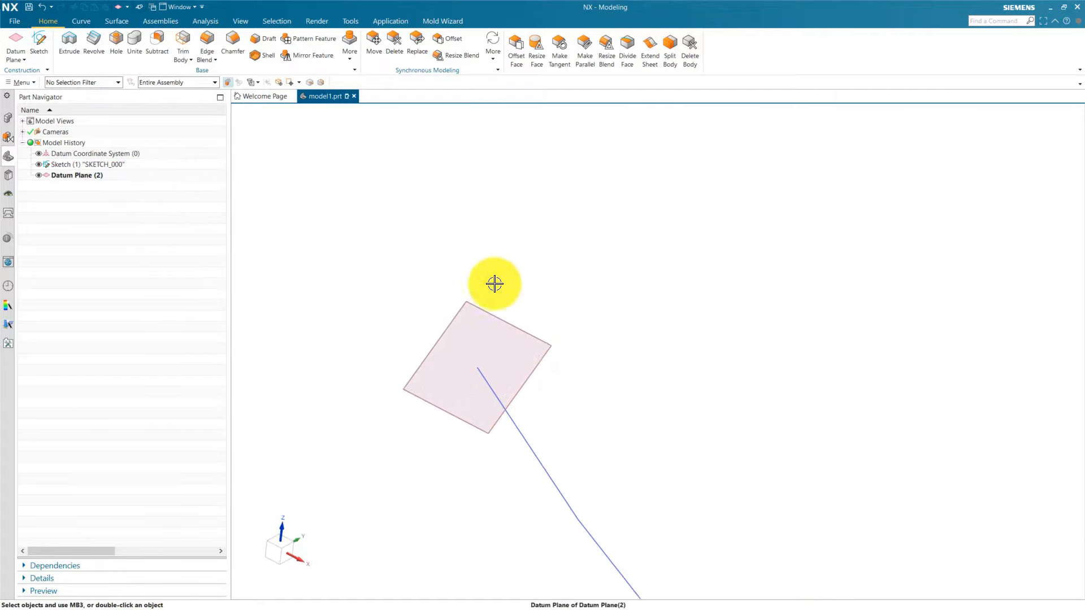
click(45, 43)
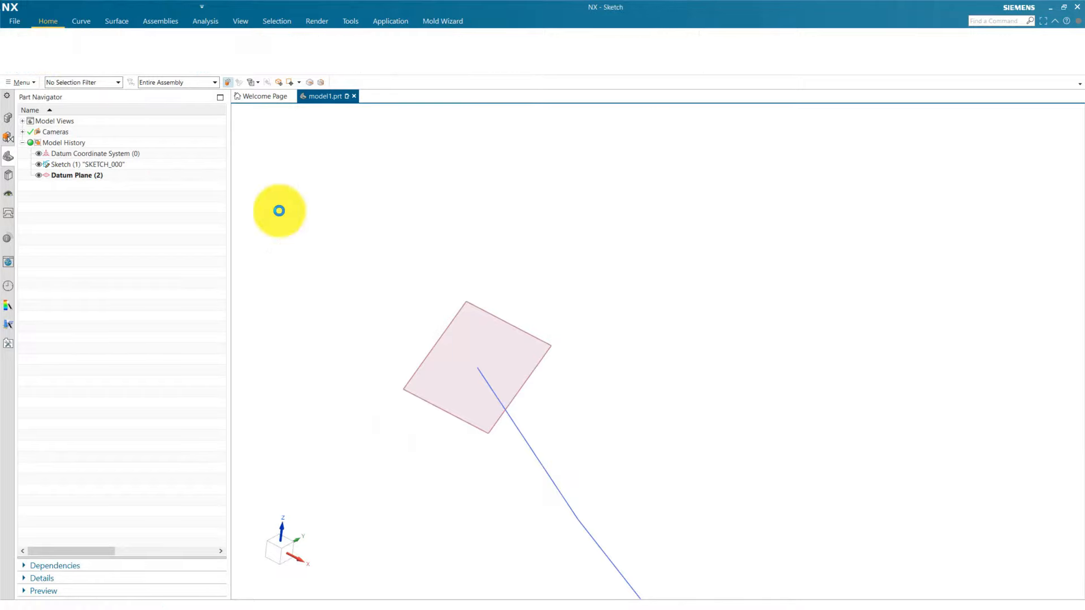
click(506, 317)
click(154, 162)
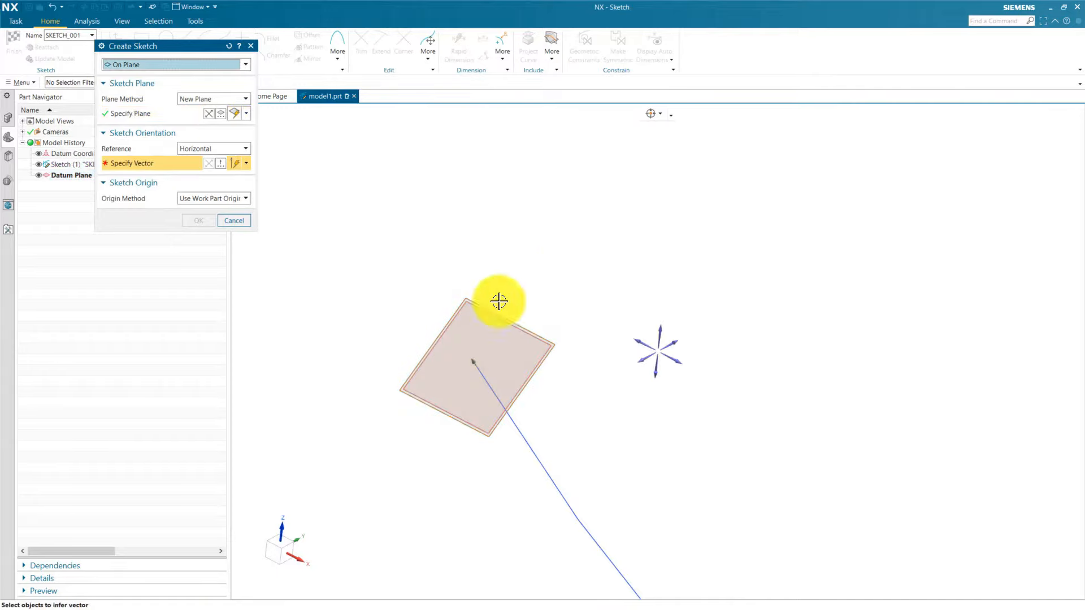
middle_drag(672, 362, 571, 443)
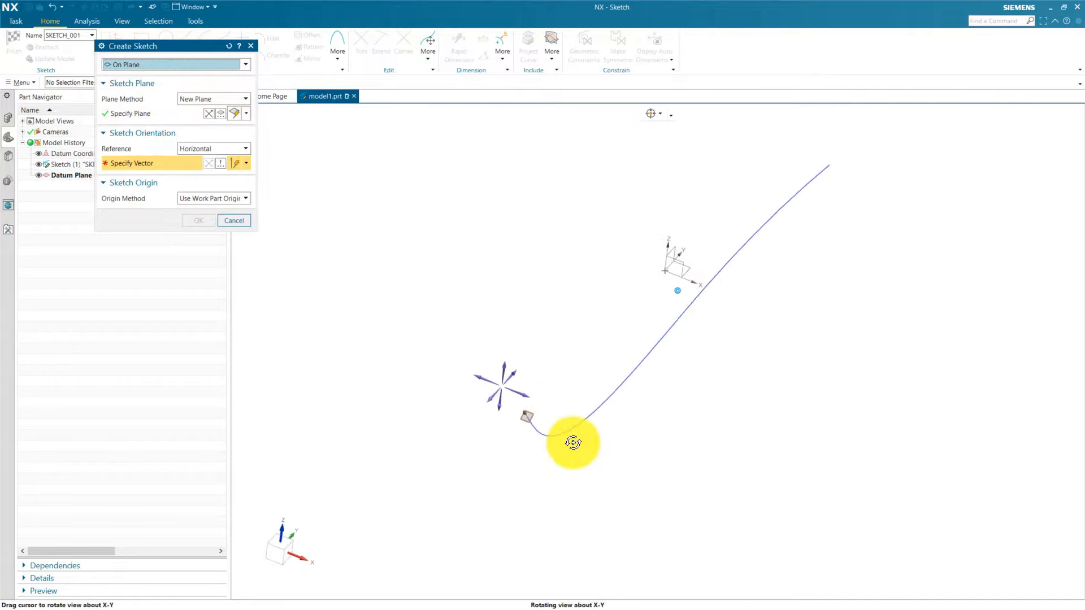
click(686, 283)
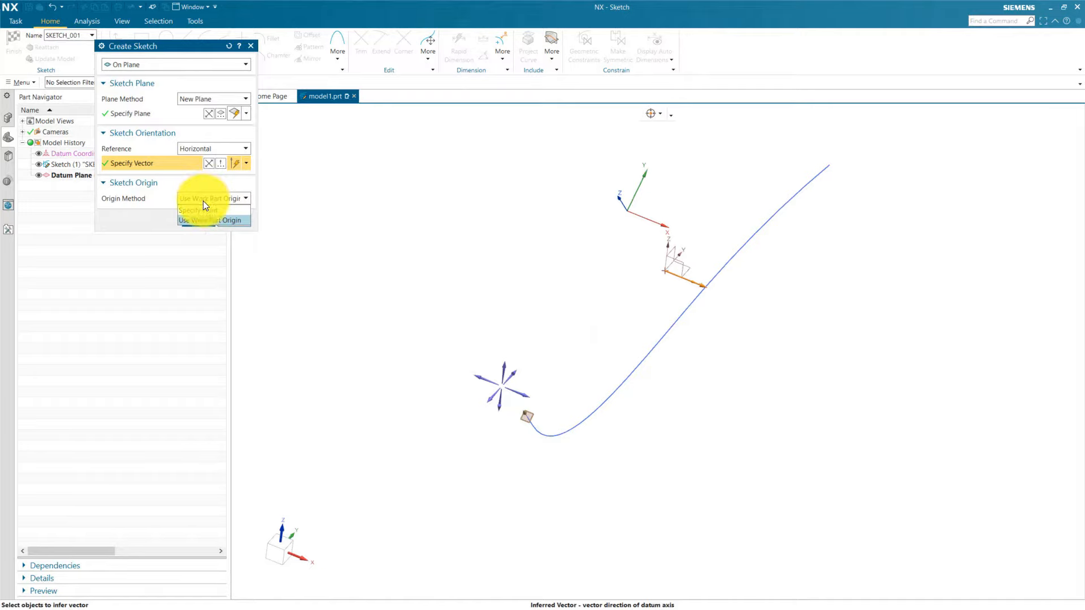
Set the sketch origin to the tangent line's free end point with the End Point option and create the sketch
click(205, 211)
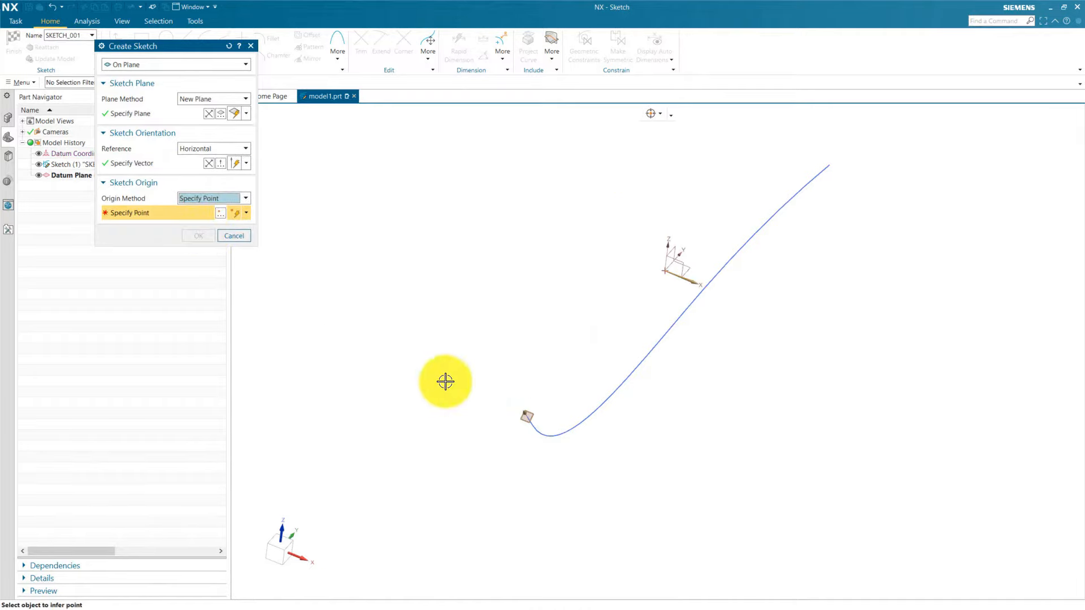
scroll(550, 435, up, 5)
scroll(478, 376, up, 5)
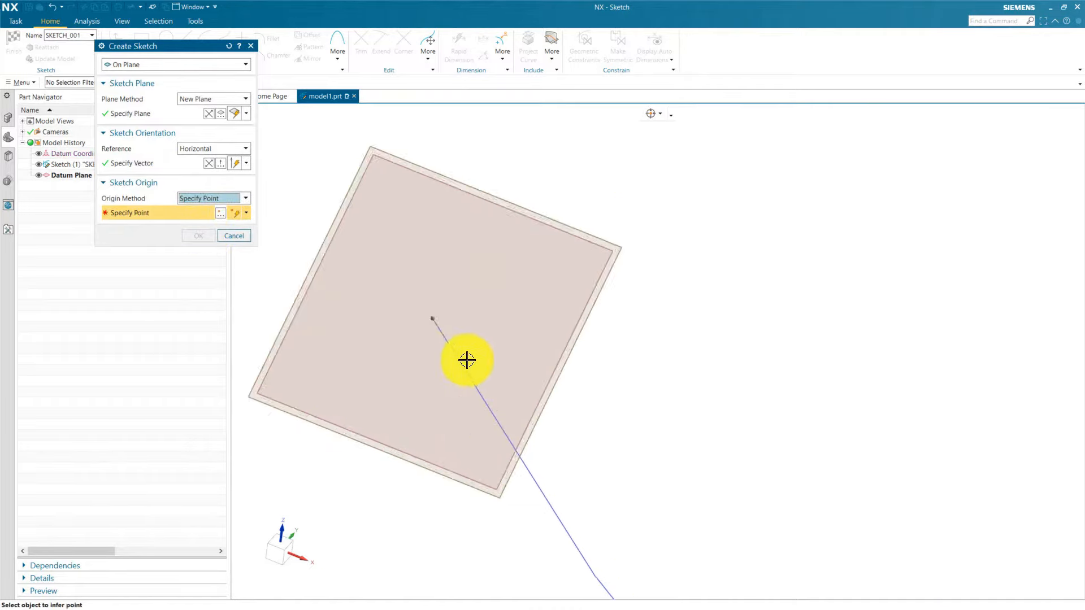
click(246, 198)
click(245, 197)
click(246, 213)
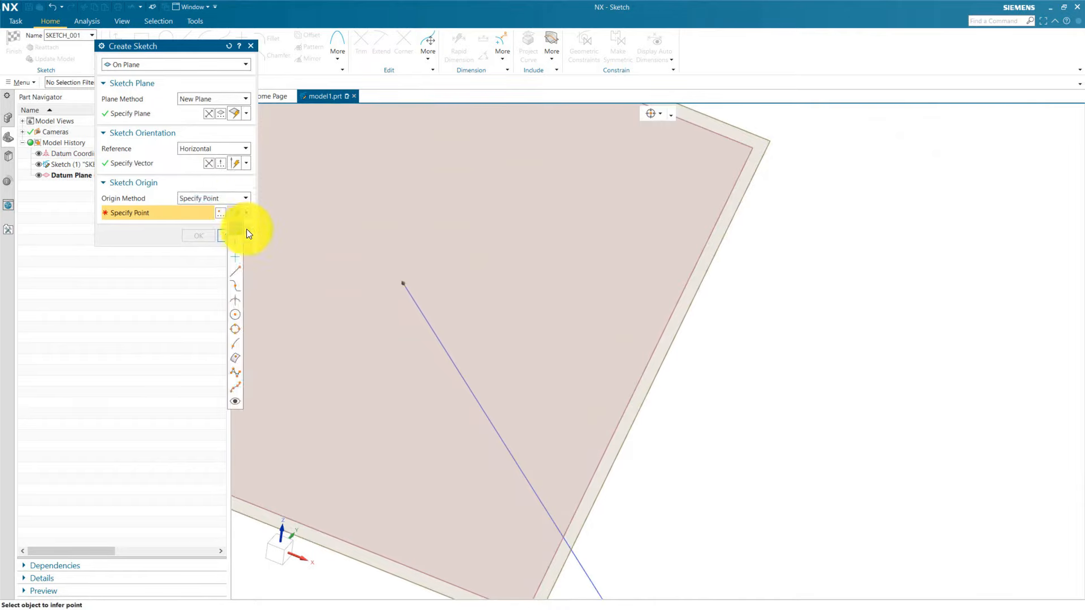
click(235, 271)
scroll(422, 295, up, 3)
click(426, 294)
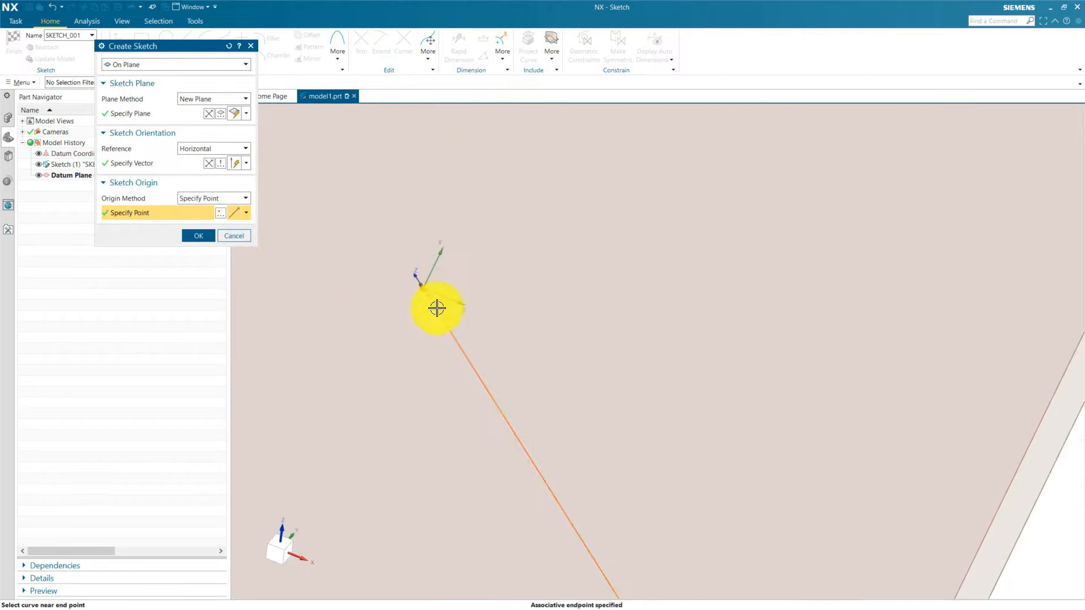
click(191, 238)
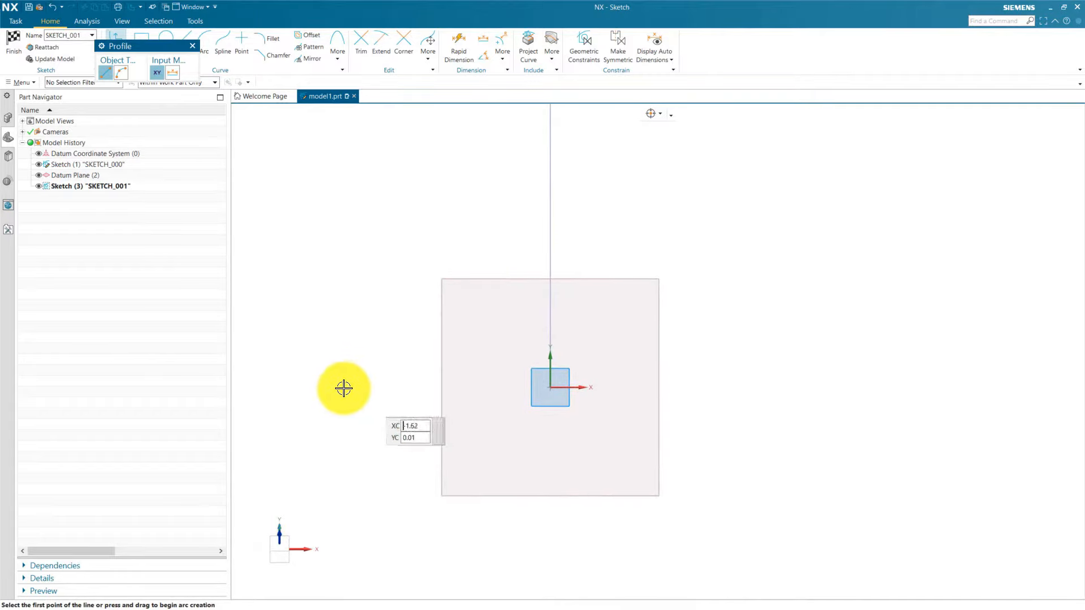
Draw a 27 mm diameter circle centred on the vertical line above the sketch origin
click(193, 46)
click(167, 37)
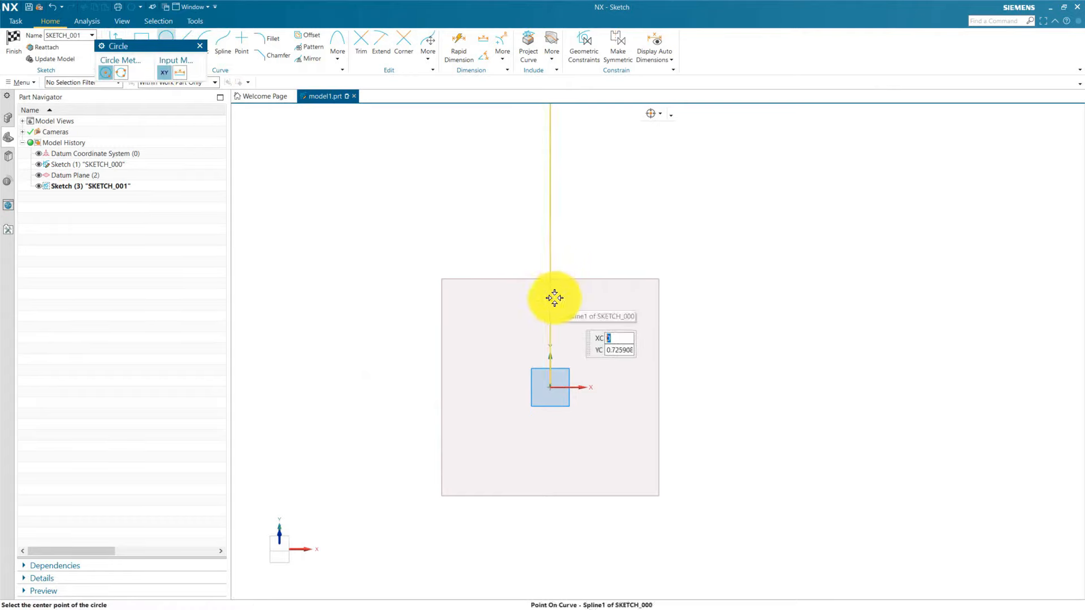
click(551, 259)
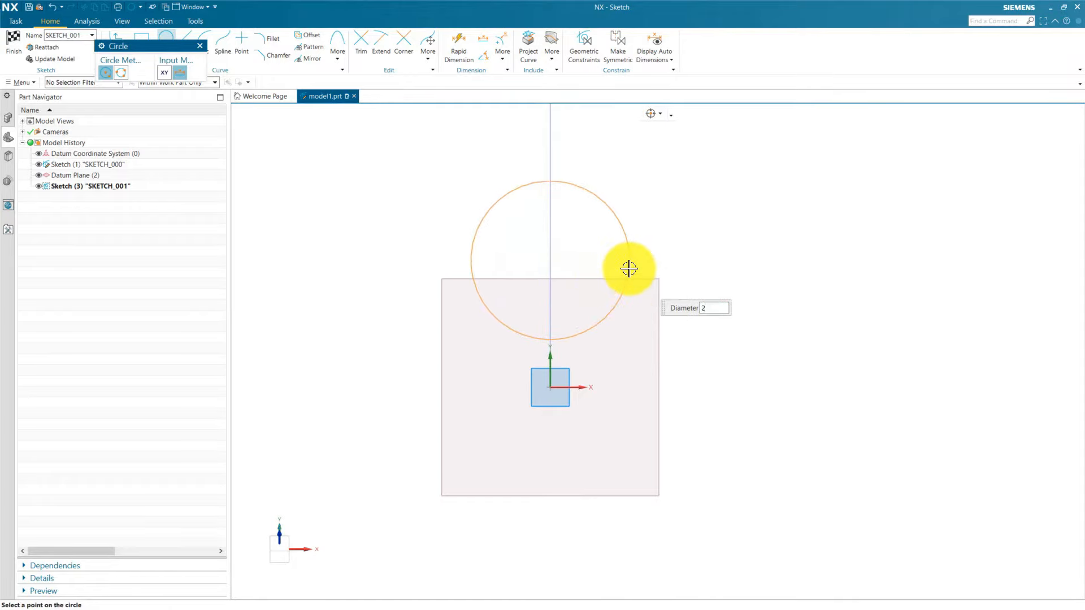
key(Return)
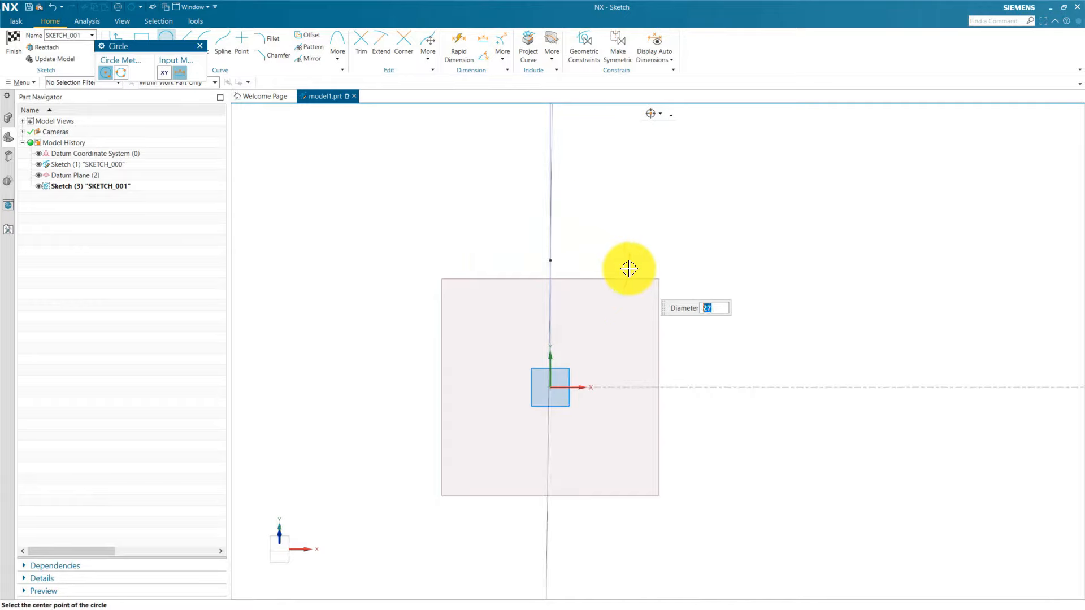
scroll(565, 283, down, 8)
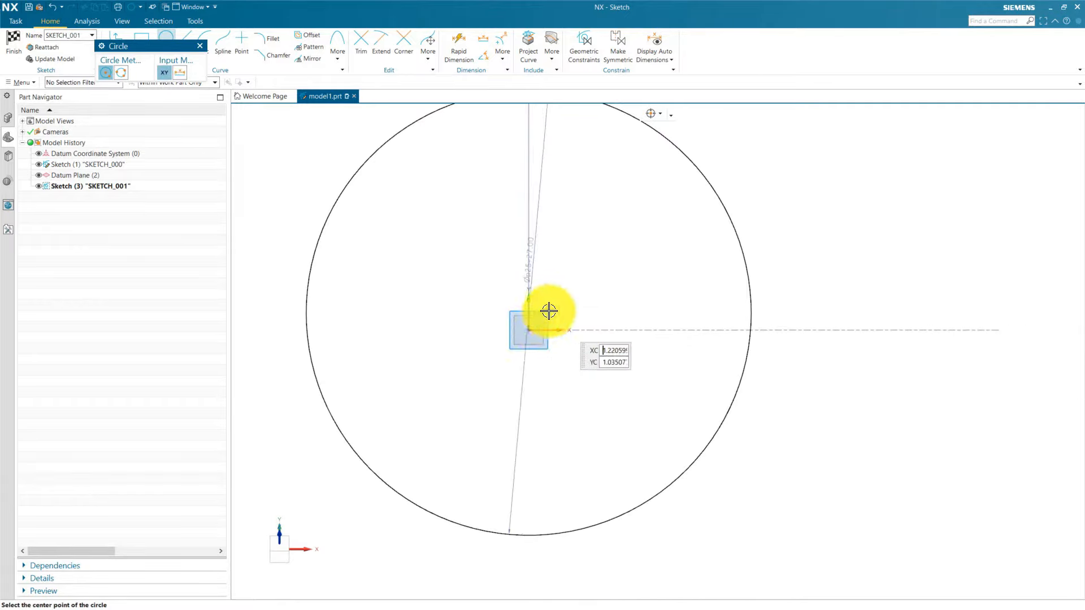
scroll(547, 294, down, 4)
Move the circle's diameter dimension outside the circle and shift the circle's centre upward along the vertical line
key(Escape)
drag(541, 257, 680, 223)
mouse_move(535, 323)
mouse_down()
mouse_move(530, 155)
mouse_move(535, 173)
mouse_up()
scroll(518, 269, down, 4)
scroll(493, 247, up, 3)
scroll(514, 283, down, 2)
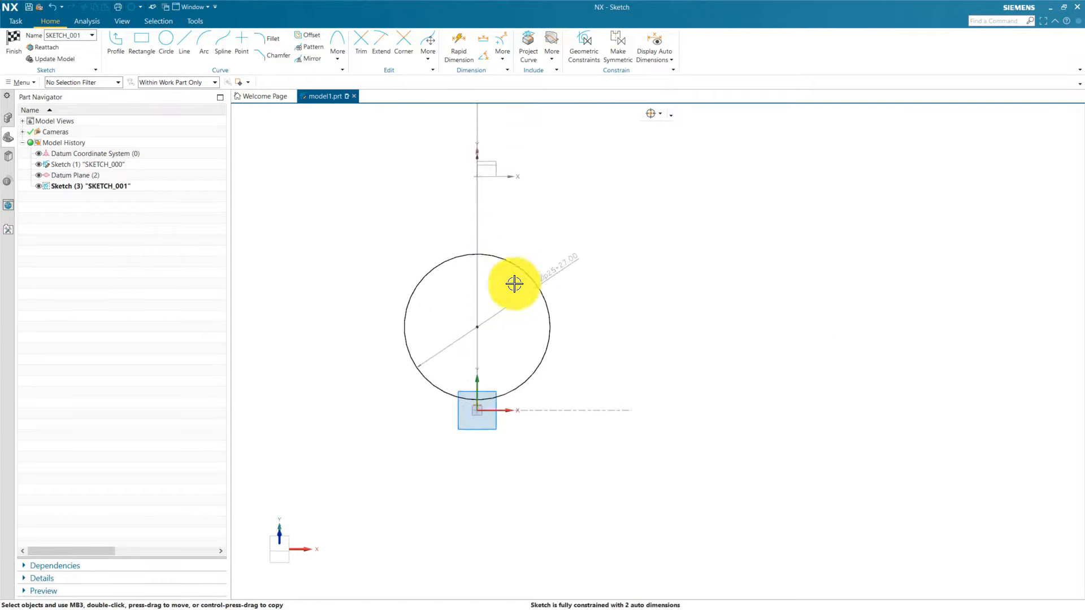
Sketch two smaller circles below the first, one on each side of the origin, the right one about 19 mm in diameter
click(168, 41)
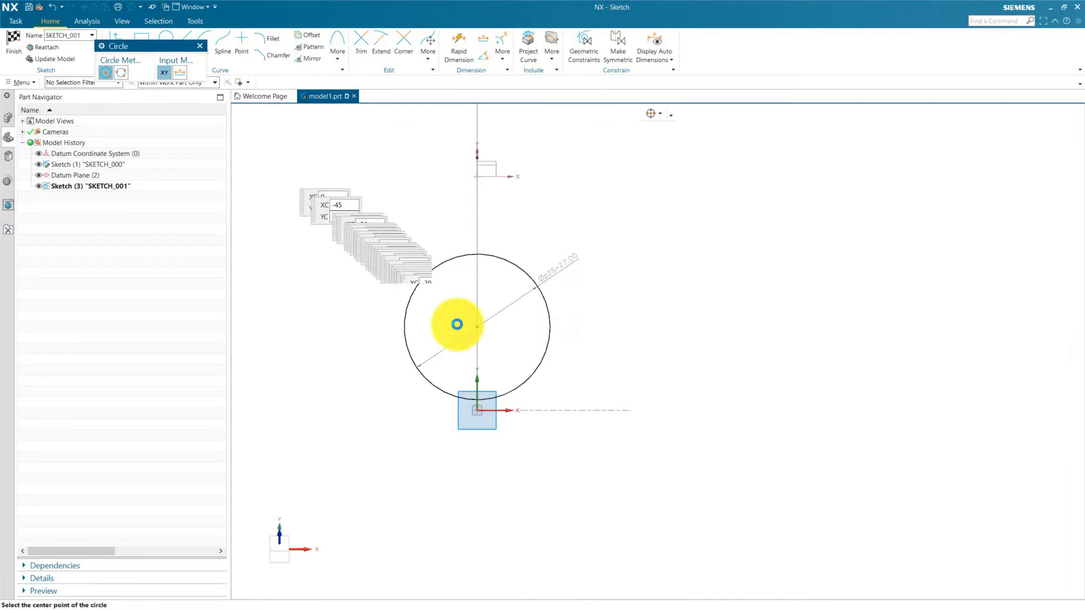
click(567, 421)
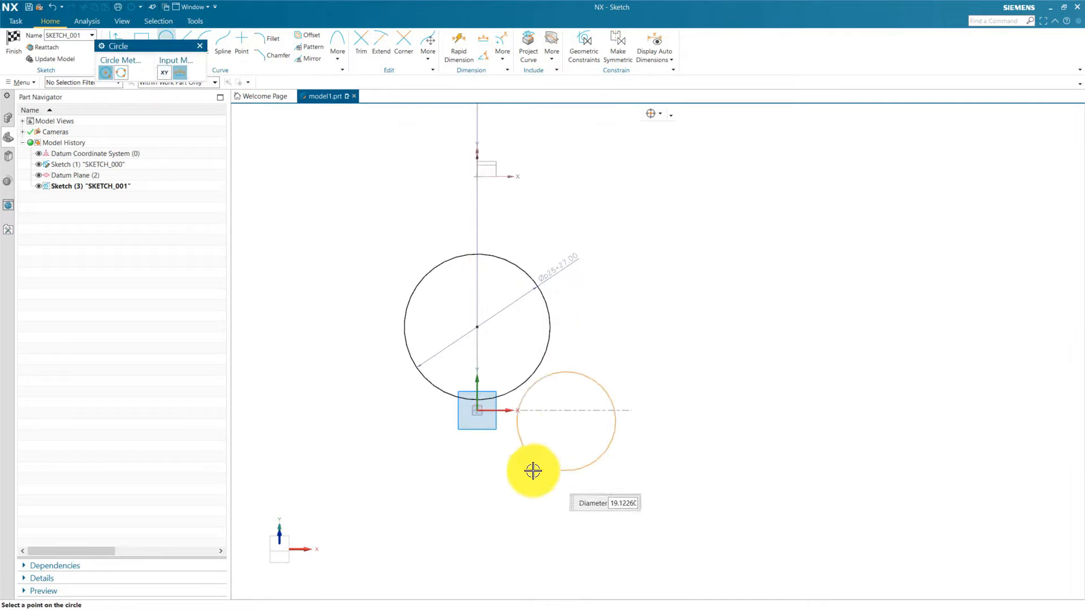
click(432, 426)
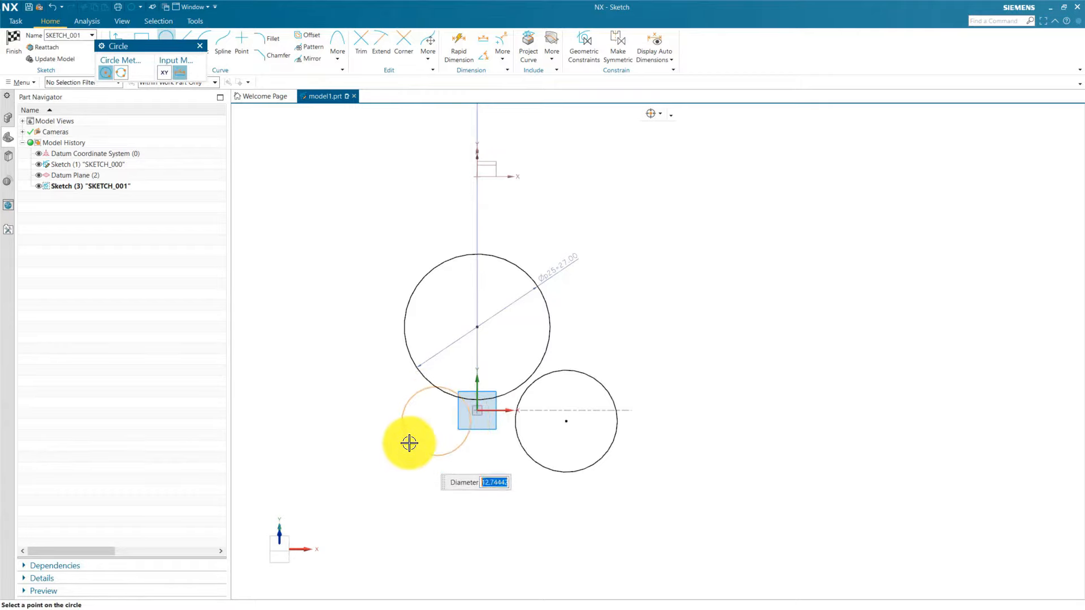
click(389, 455)
key(Escape)
drag(440, 423, 378, 426)
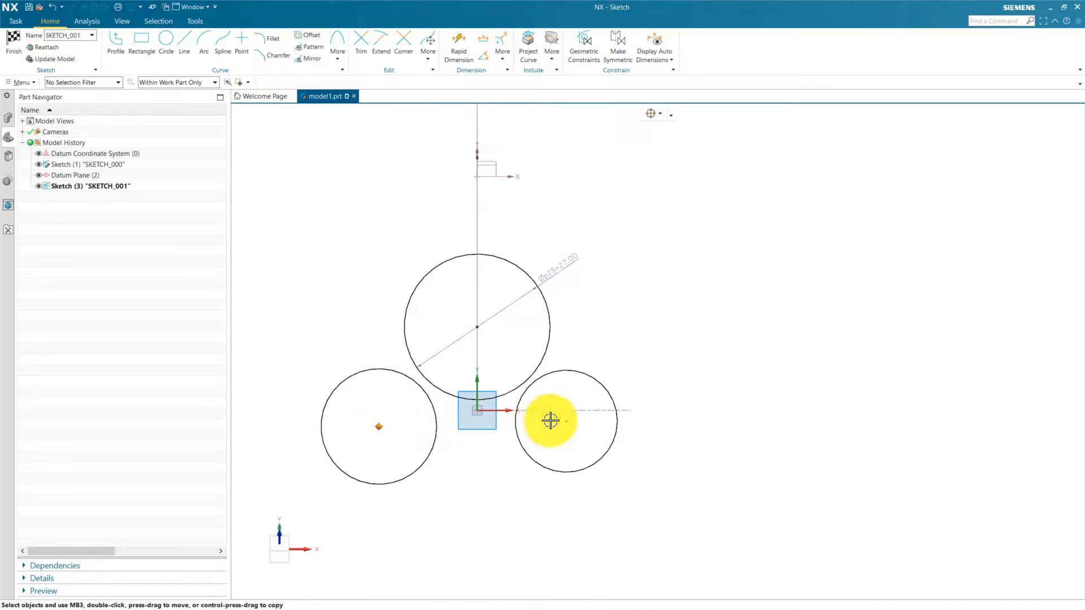
Align the two lower circles' centres horizontally and constrain all three circles to equal radius
click(595, 406)
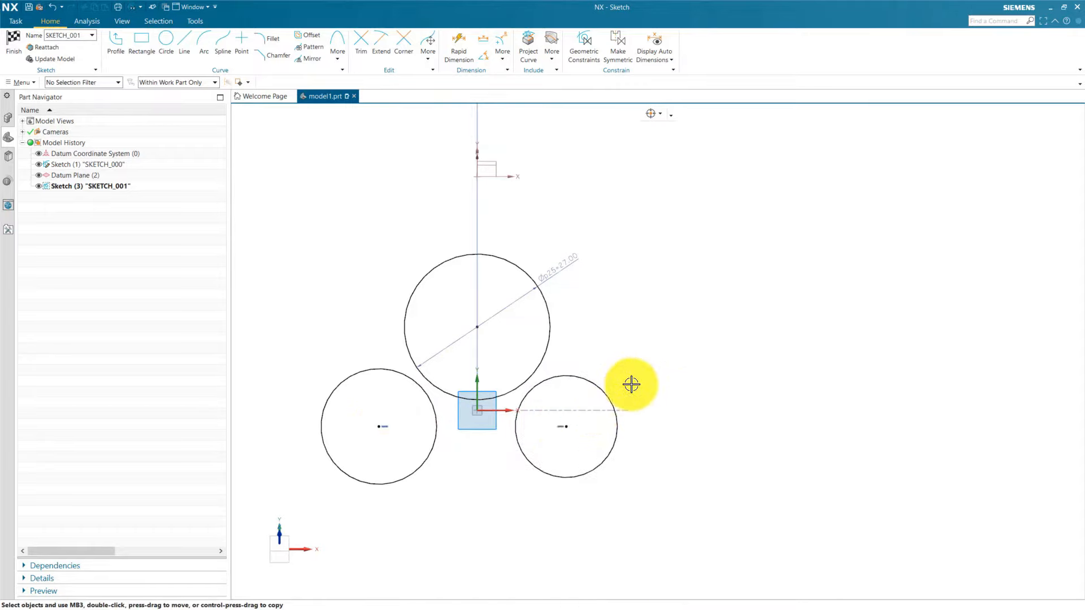
key(c)
click(202, 96)
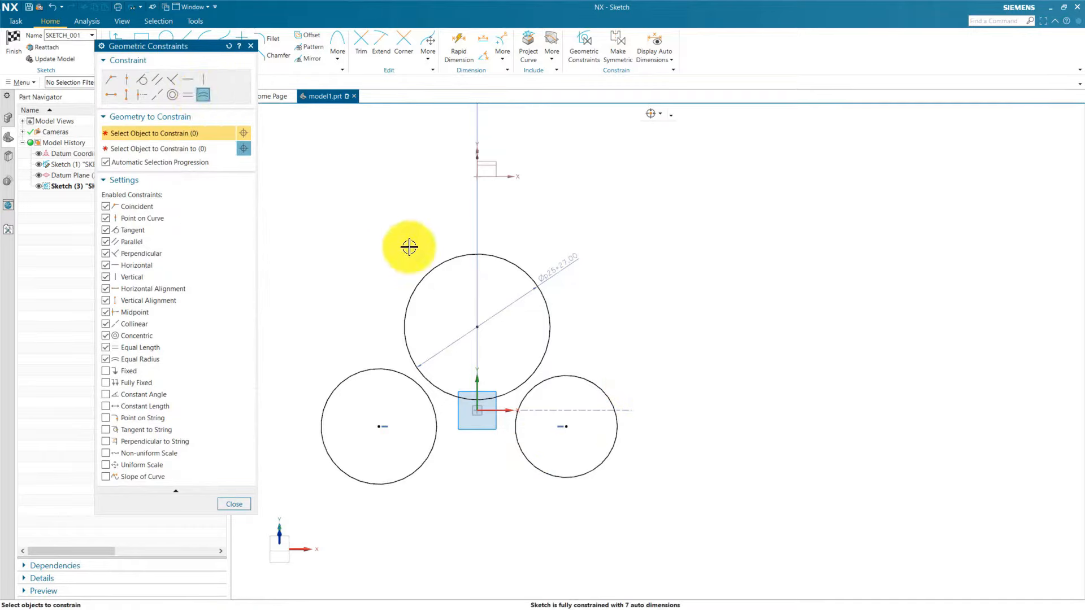
click(417, 281)
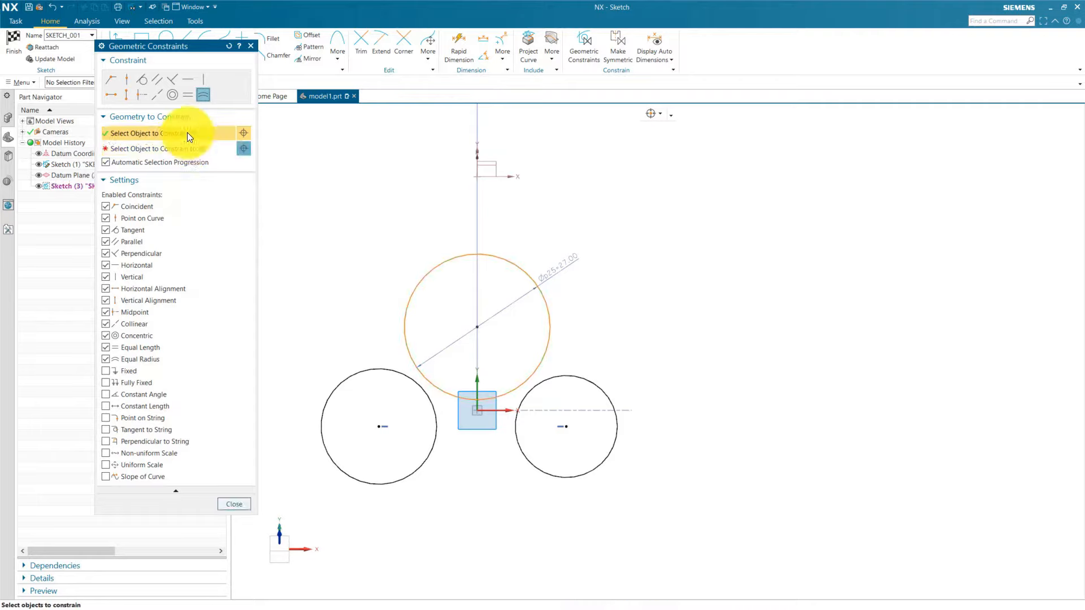
click(387, 367)
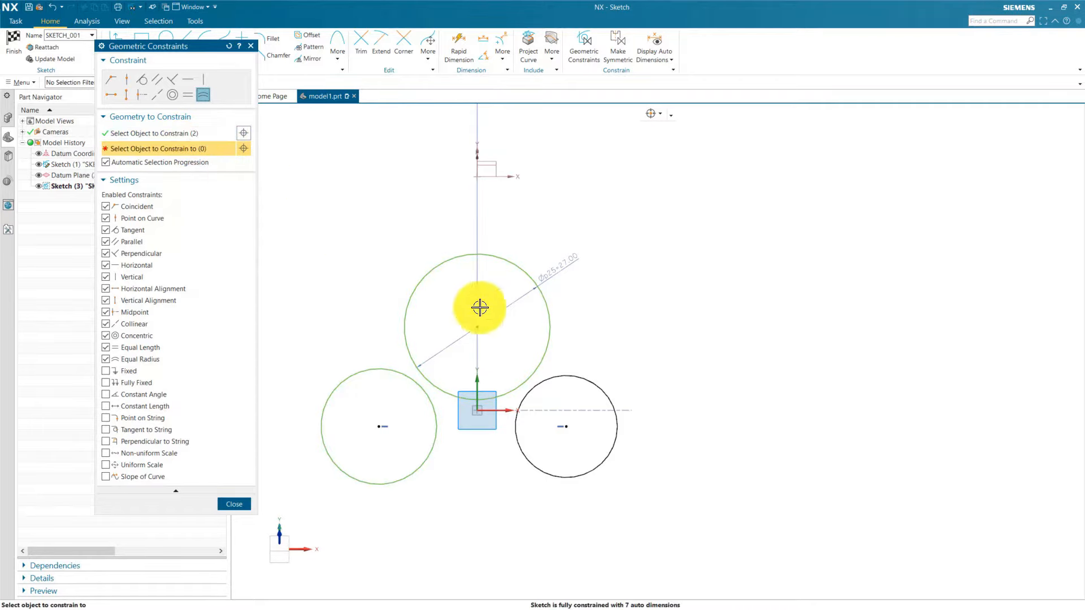
click(598, 391)
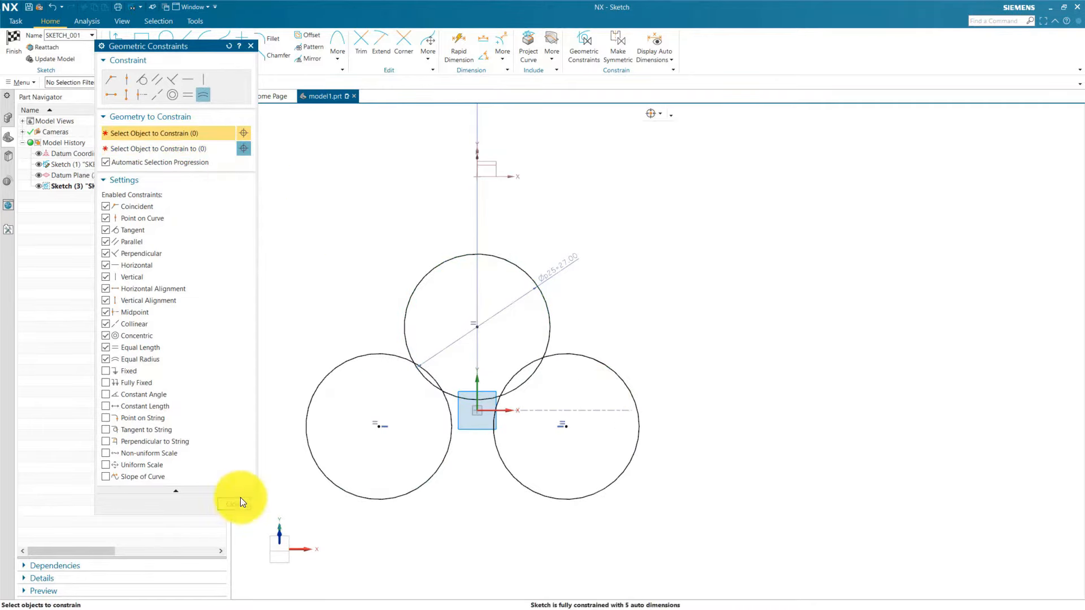
click(234, 503)
Move the two lower circles further down and make the lower-left circle tangent to the upper circle
drag(381, 425, 391, 487)
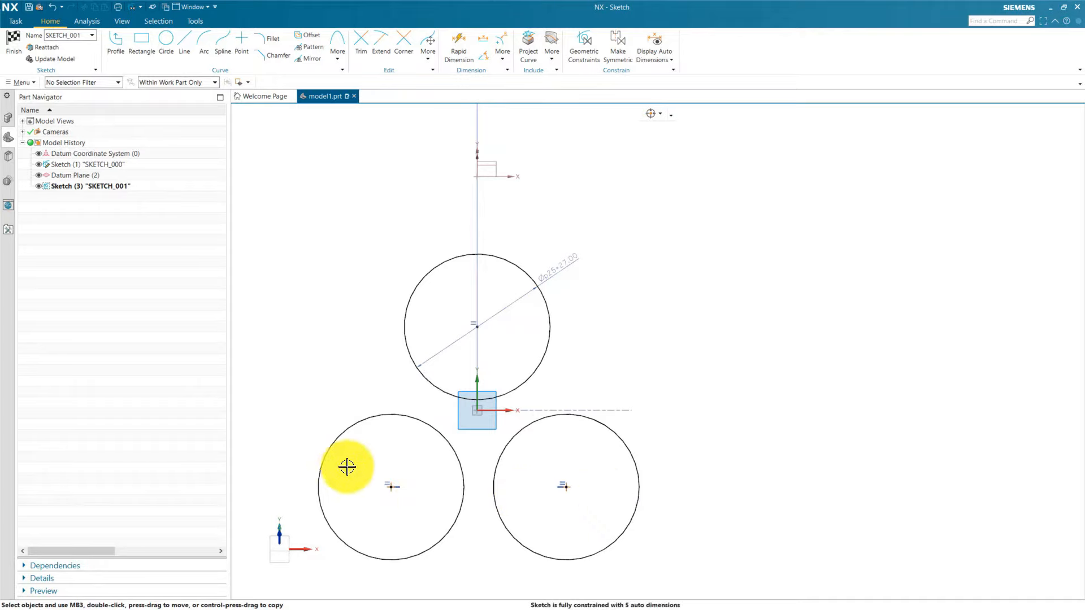
click(410, 414)
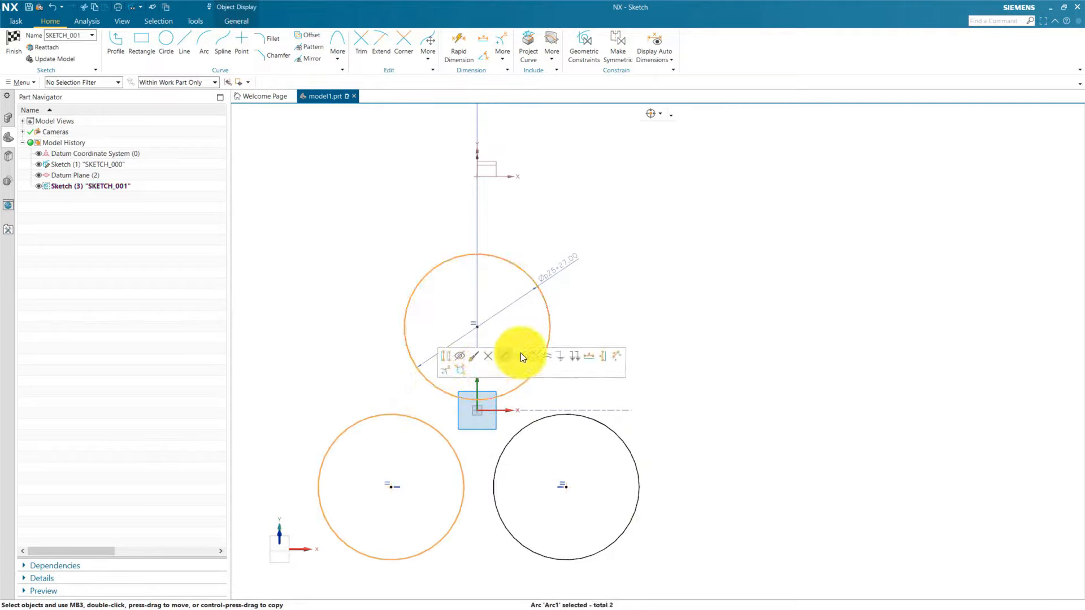
click(513, 359)
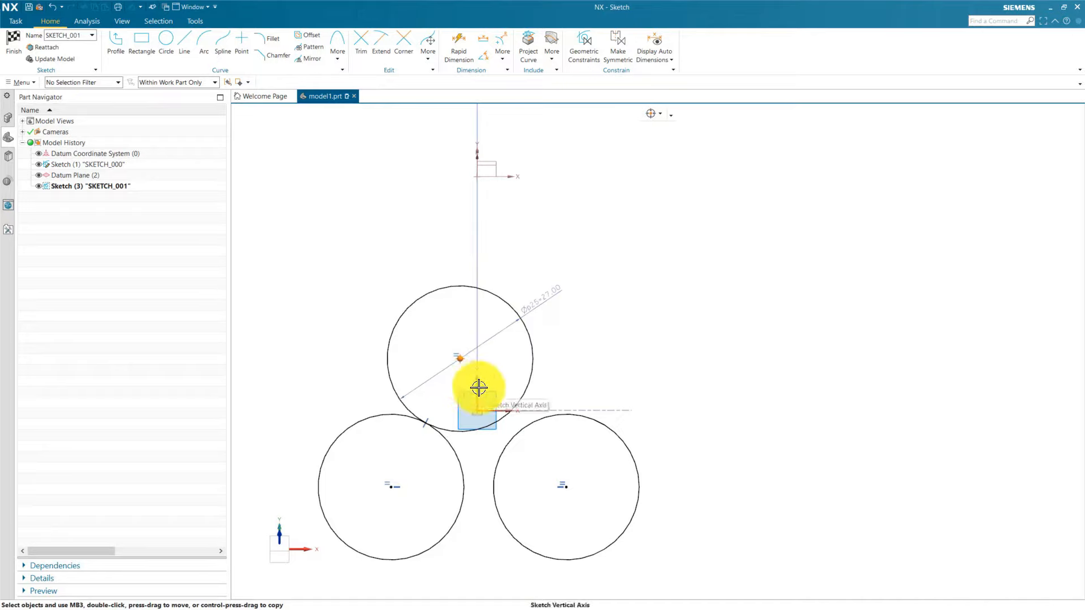
Constrain the upper circle's centre to the sketch's vertical axis and make the lower-right circle tangent to the upper circle
click(495, 374)
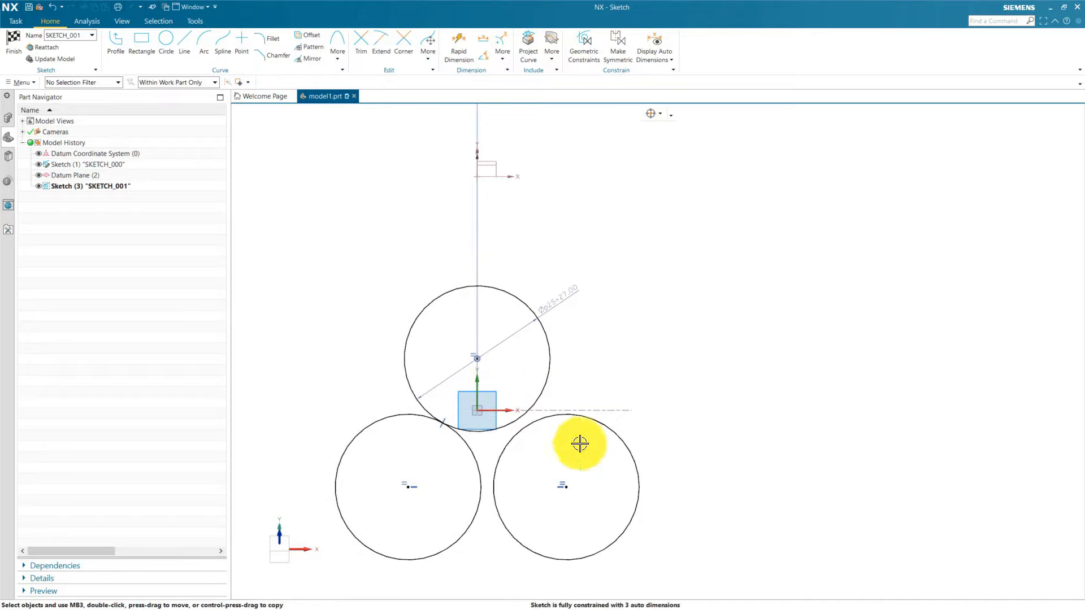
click(500, 446)
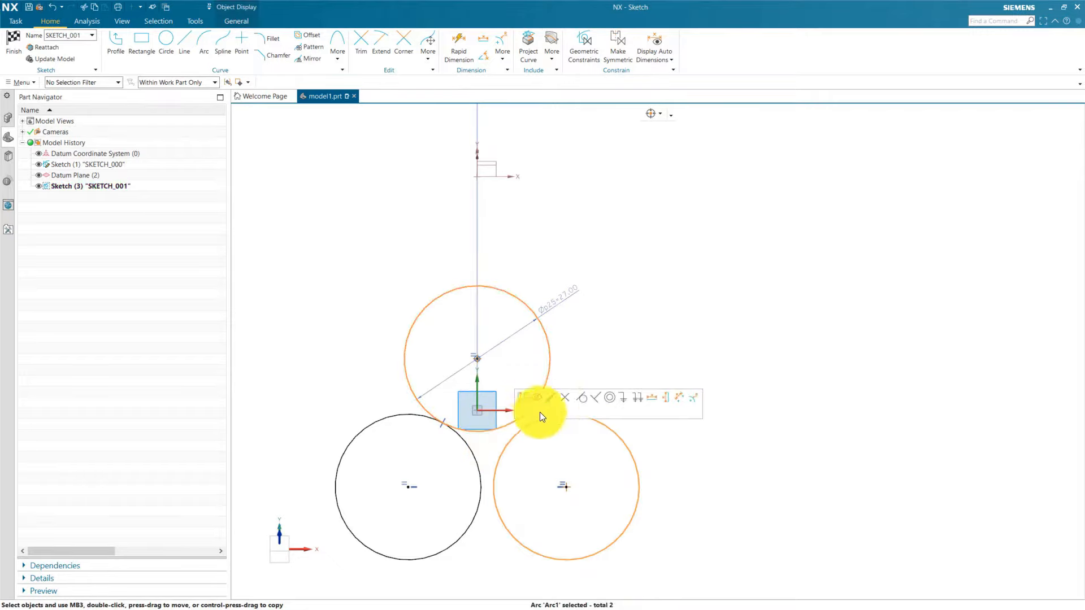
click(586, 397)
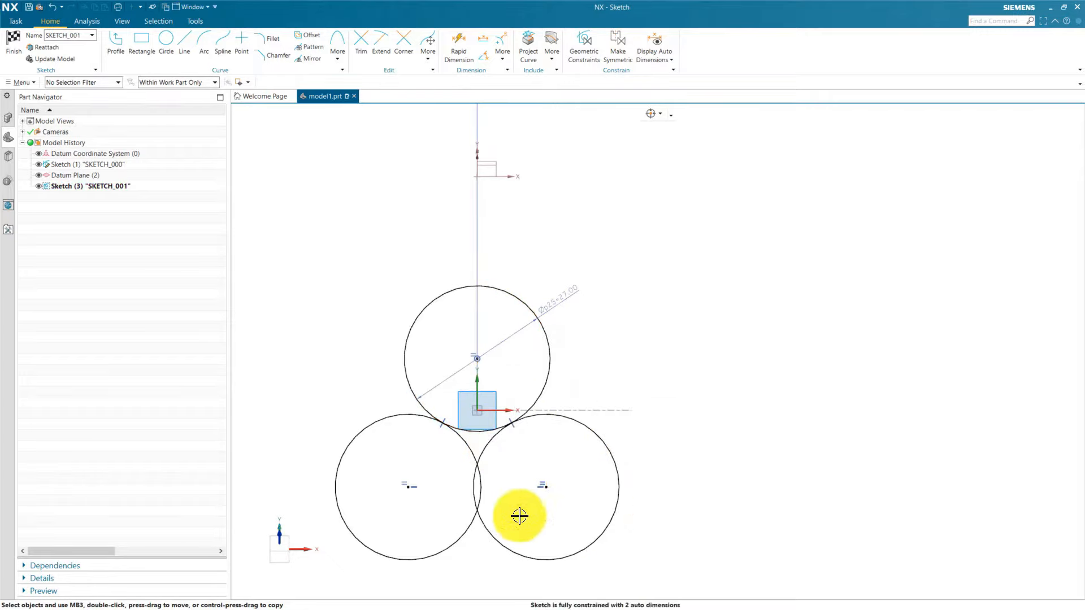
Make the two lower circles tangent to each other and move the three-circle group up around the sketch origin
click(486, 530)
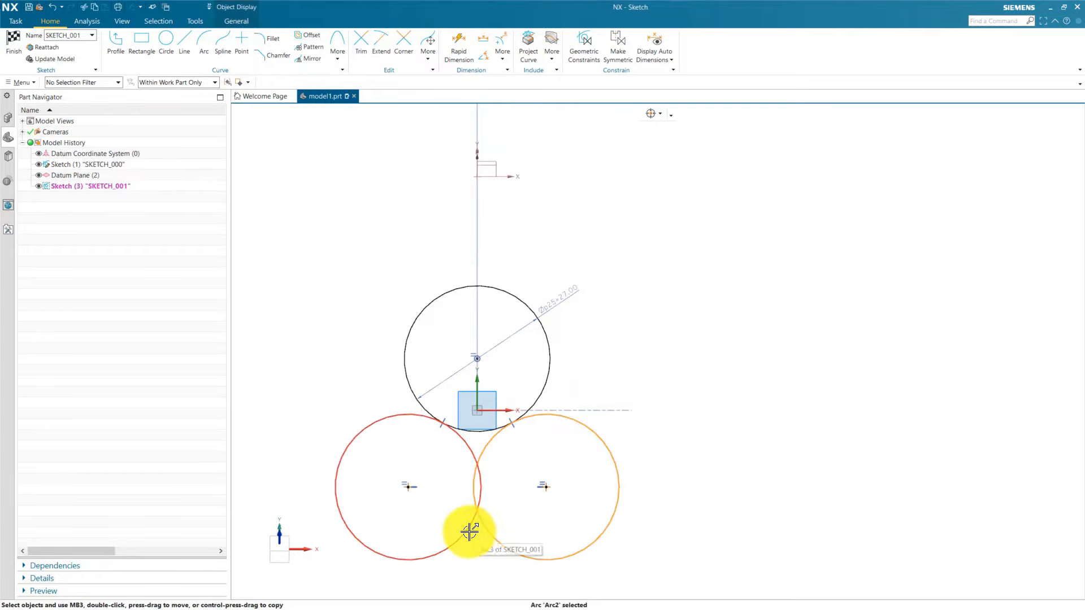
click(474, 526)
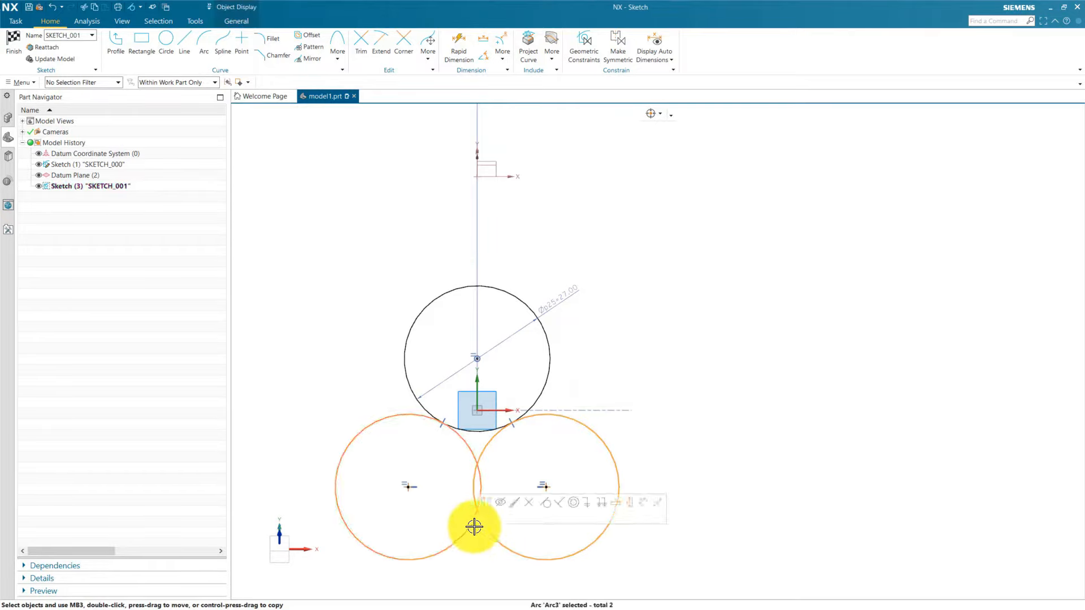
click(547, 502)
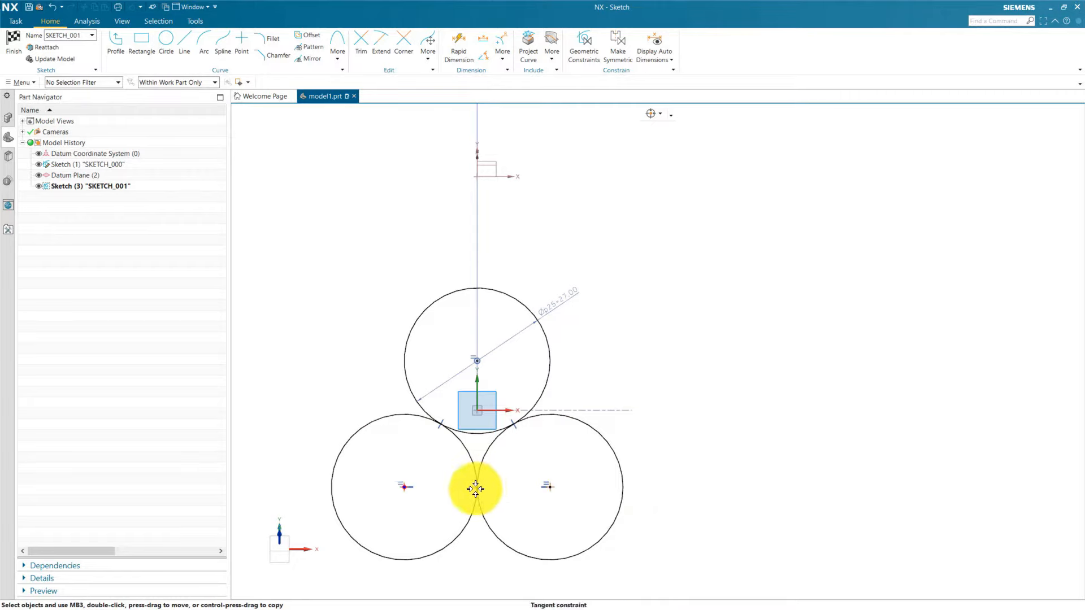
drag(475, 488, 519, 322)
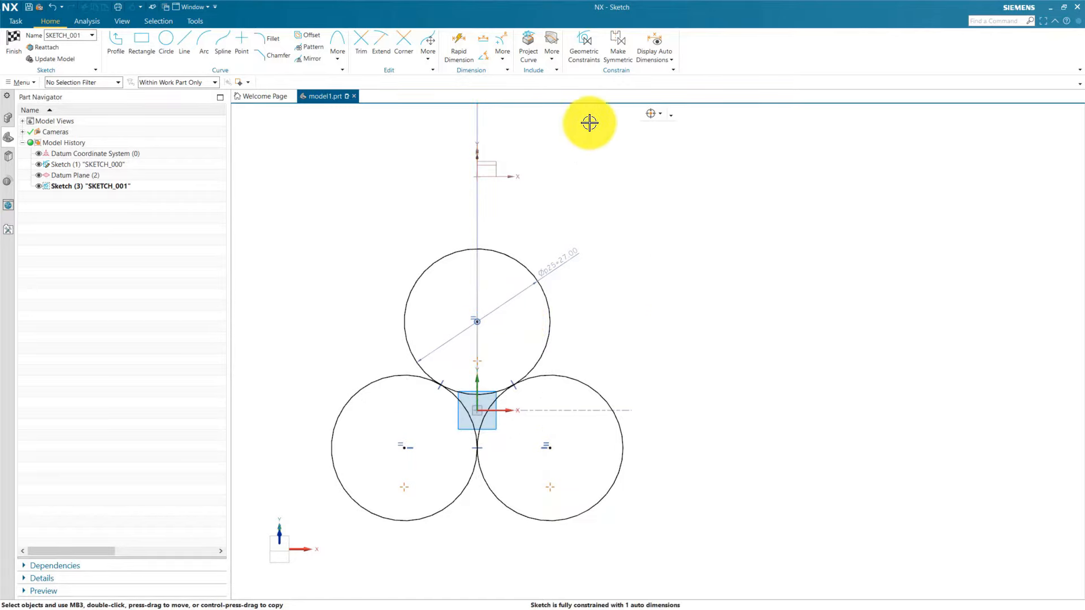
Dimension the vertical distance from the sketch origin to the upper circle's top as 41.5 mm and place the dimension clear of the circles
click(457, 44)
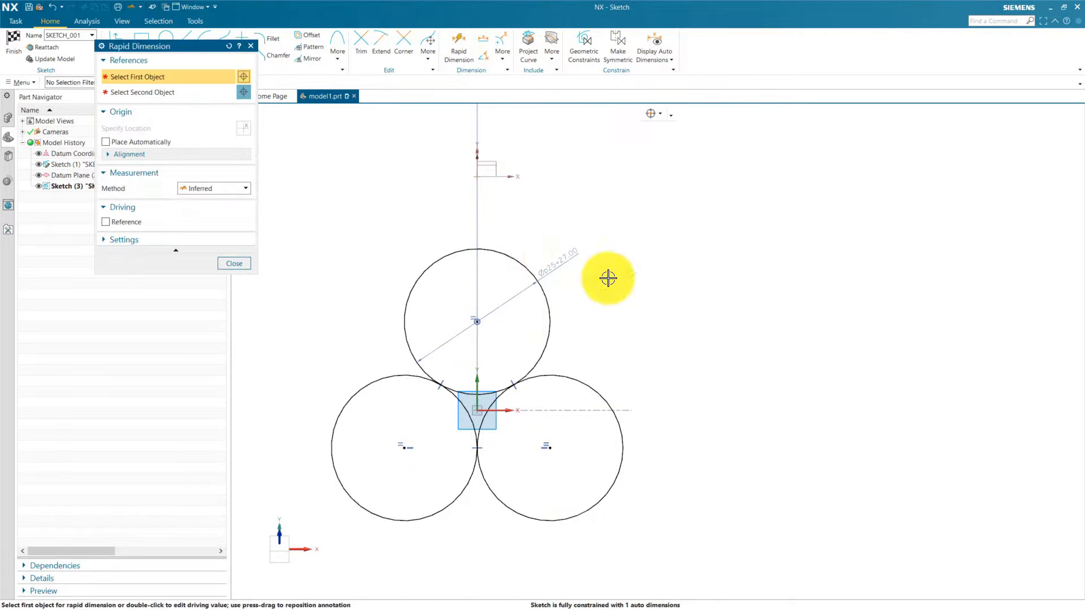
click(476, 409)
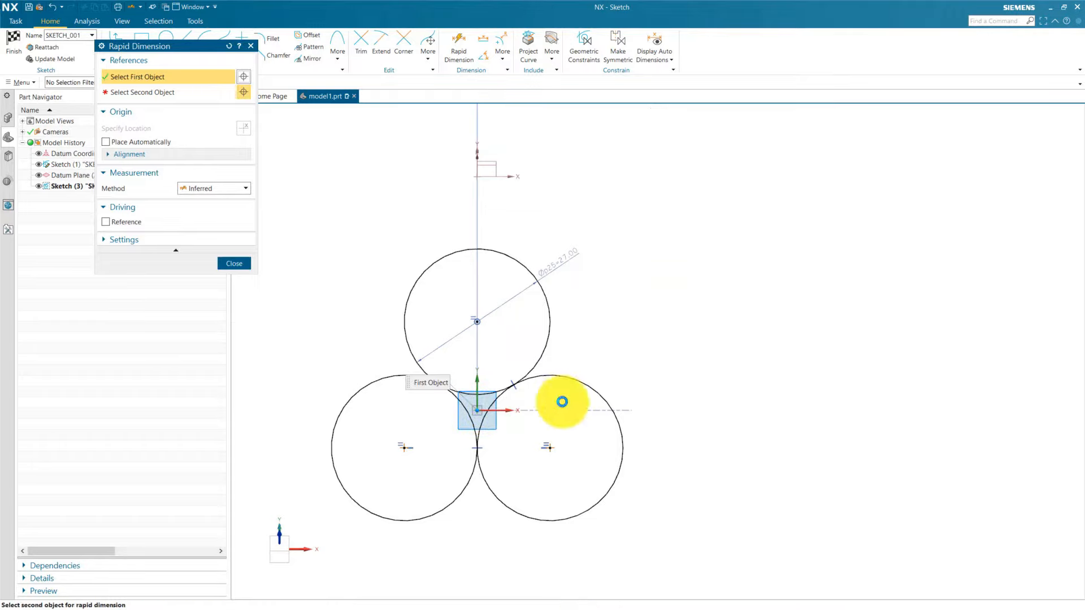
click(481, 247)
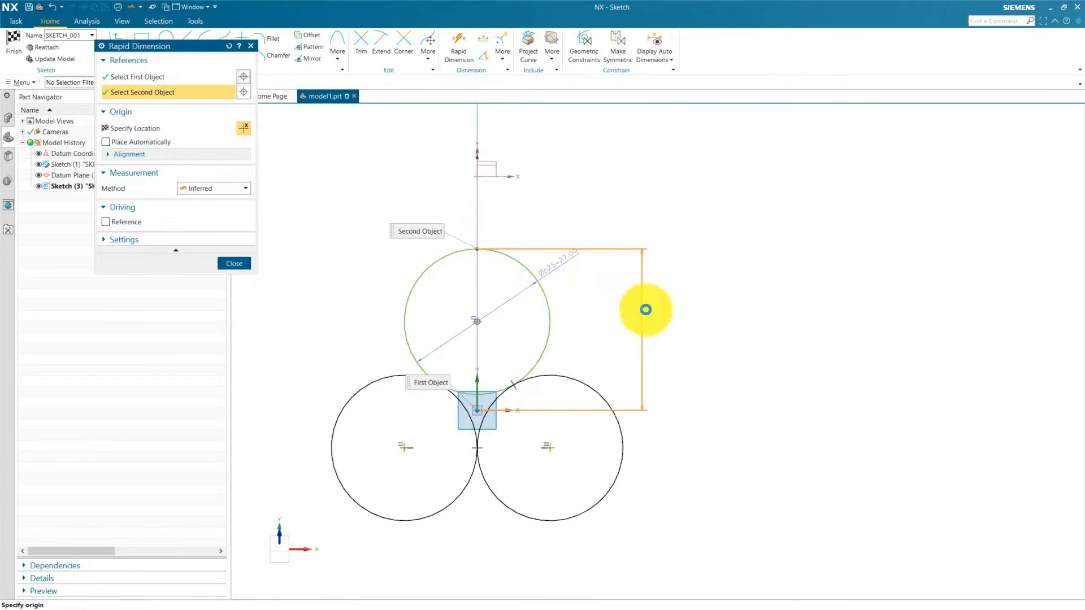
click(622, 326)
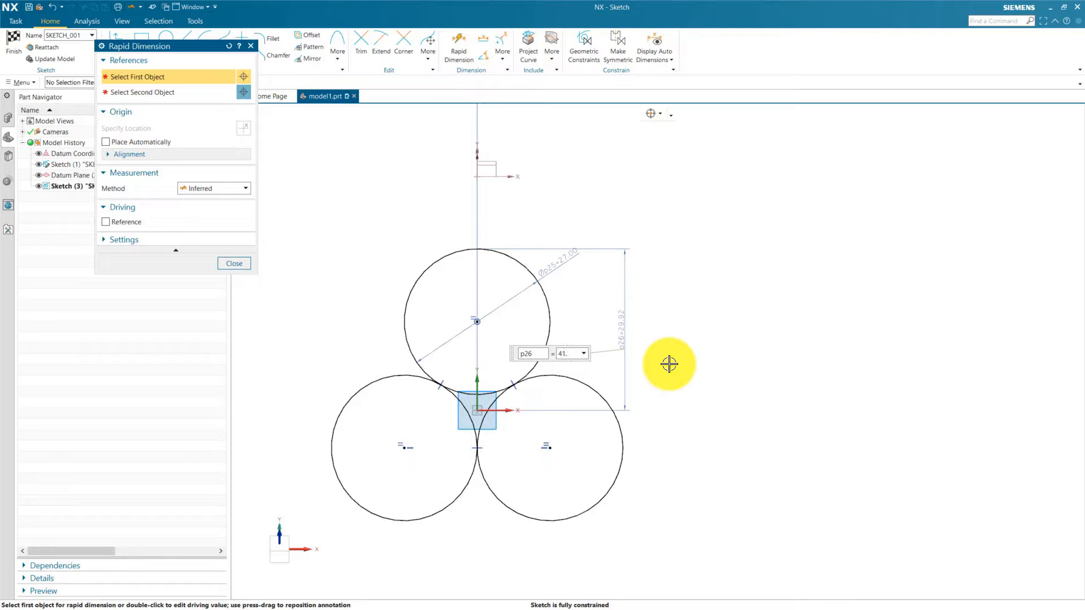
key(Return)
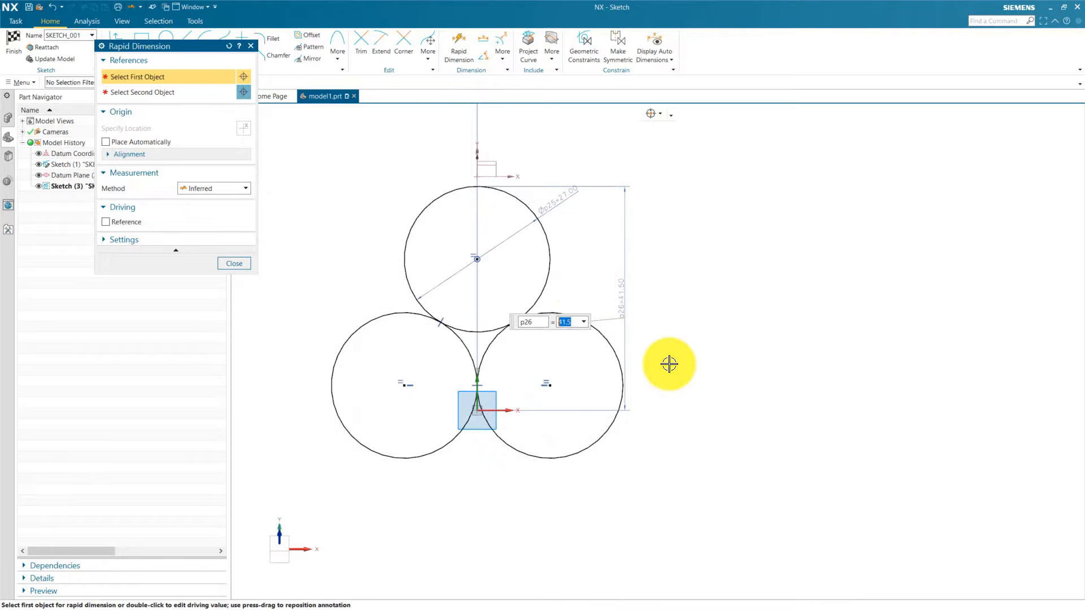
key(Return)
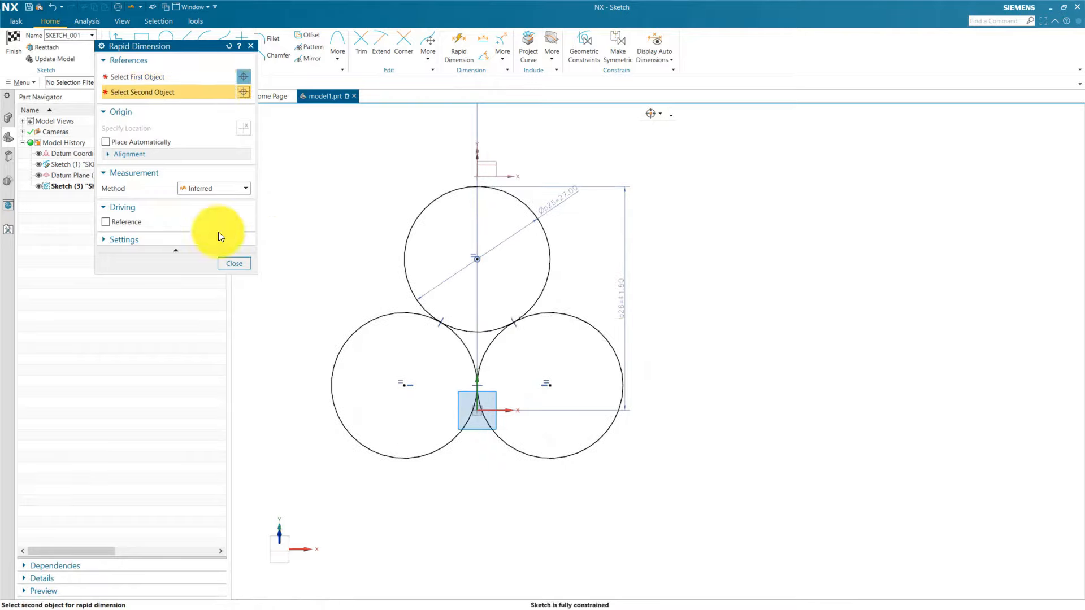
click(232, 264)
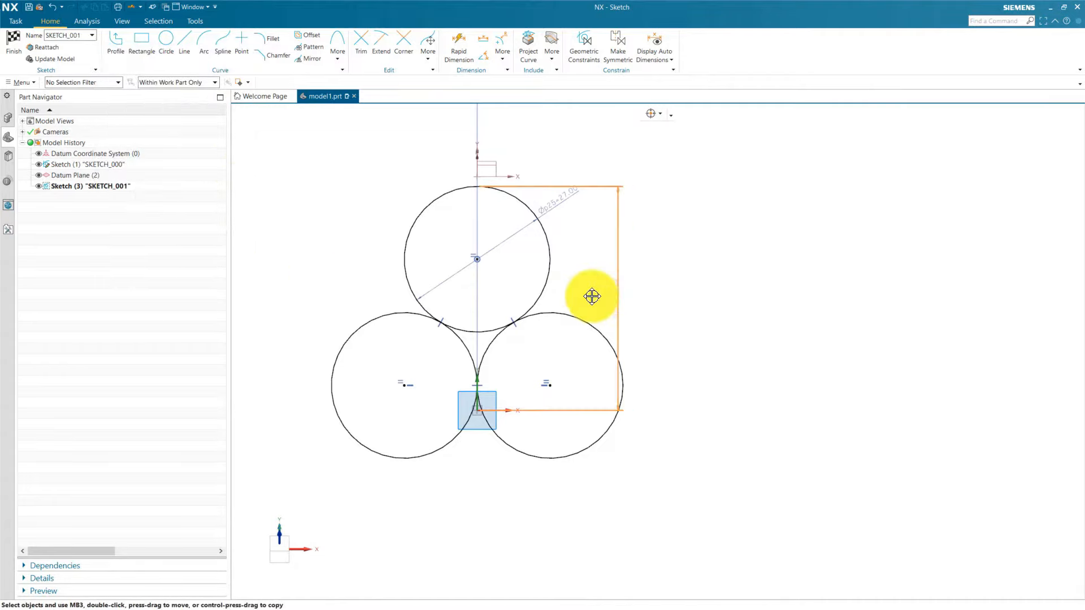
drag(592, 296, 644, 295)
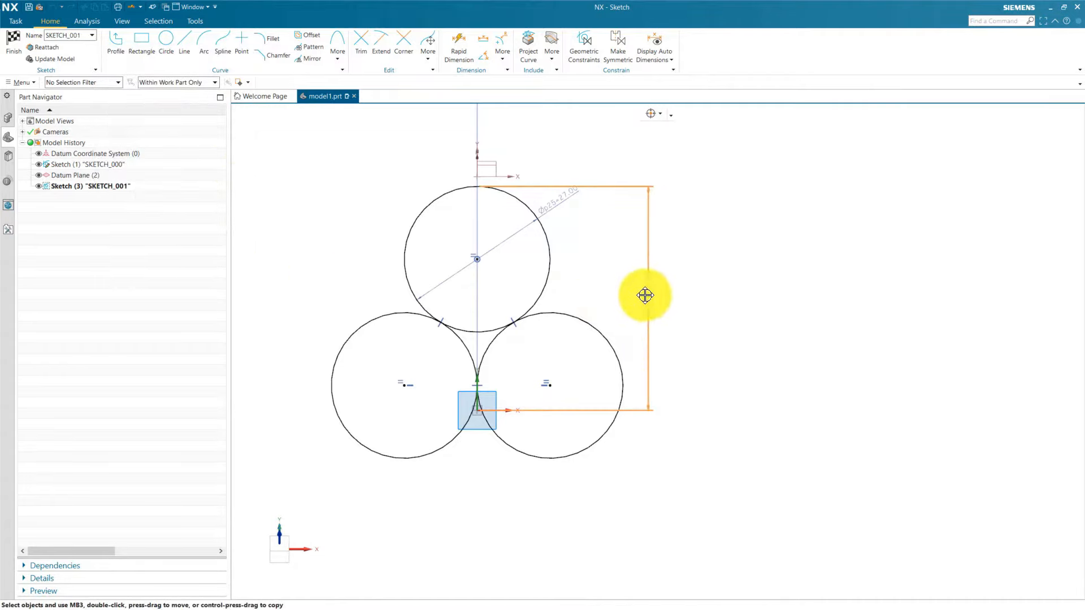
Draw a shallow, downward-bulging three-point arc joining the lowest points of the two lower circles
scroll(516, 357, down, 3)
scroll(473, 300, up, 2)
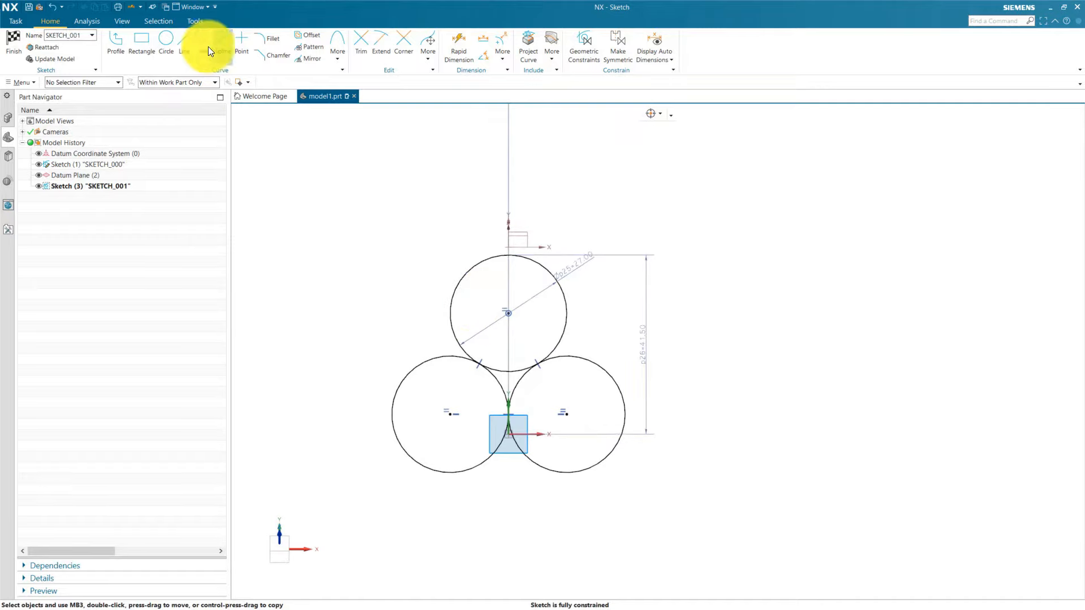
click(218, 59)
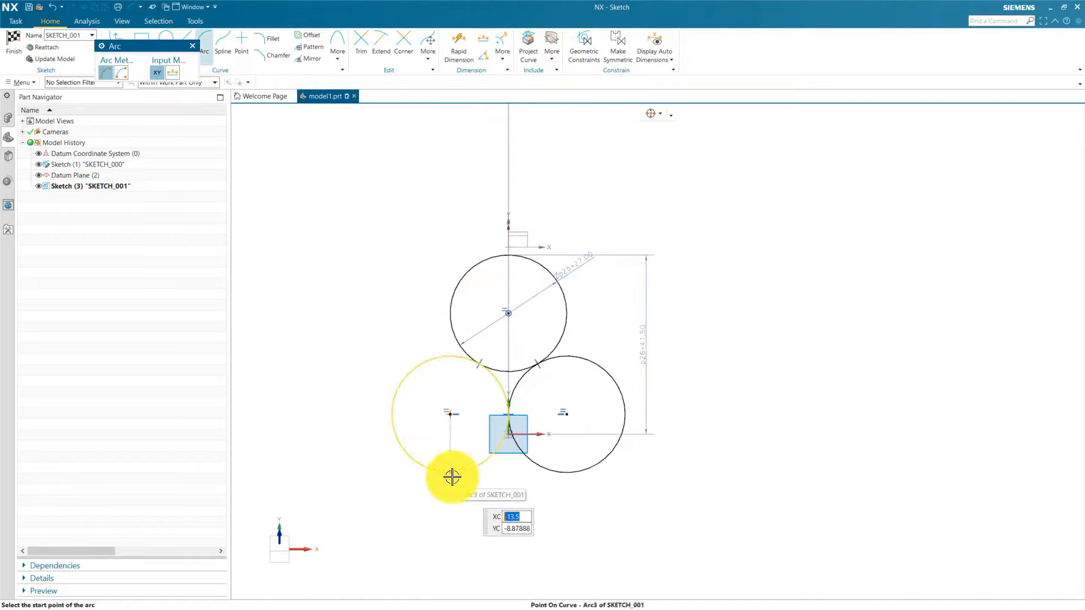
click(476, 509)
click(565, 474)
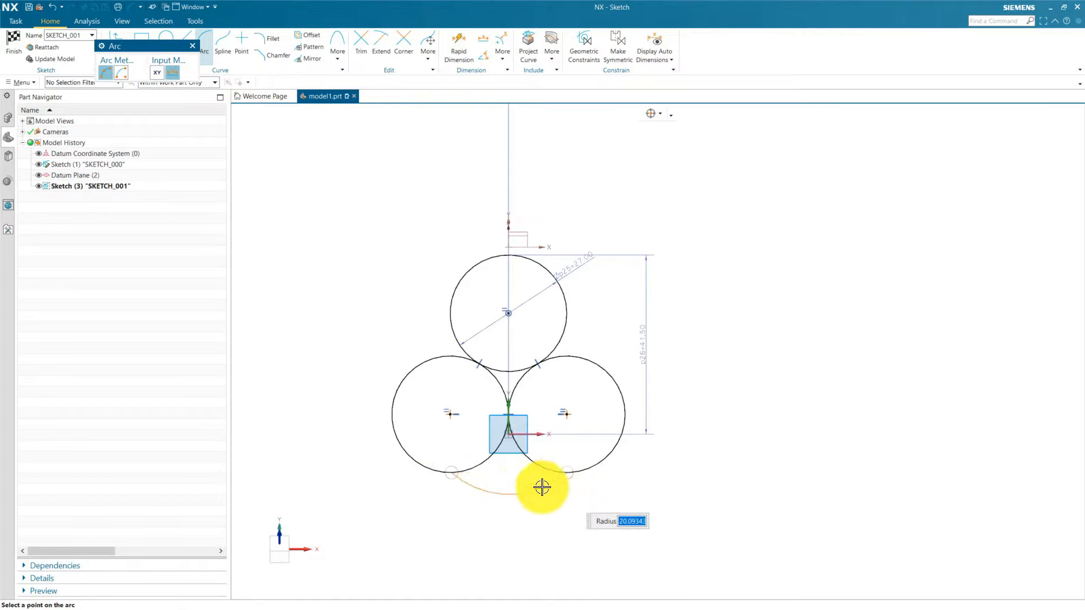
click(521, 491)
key(Escape)
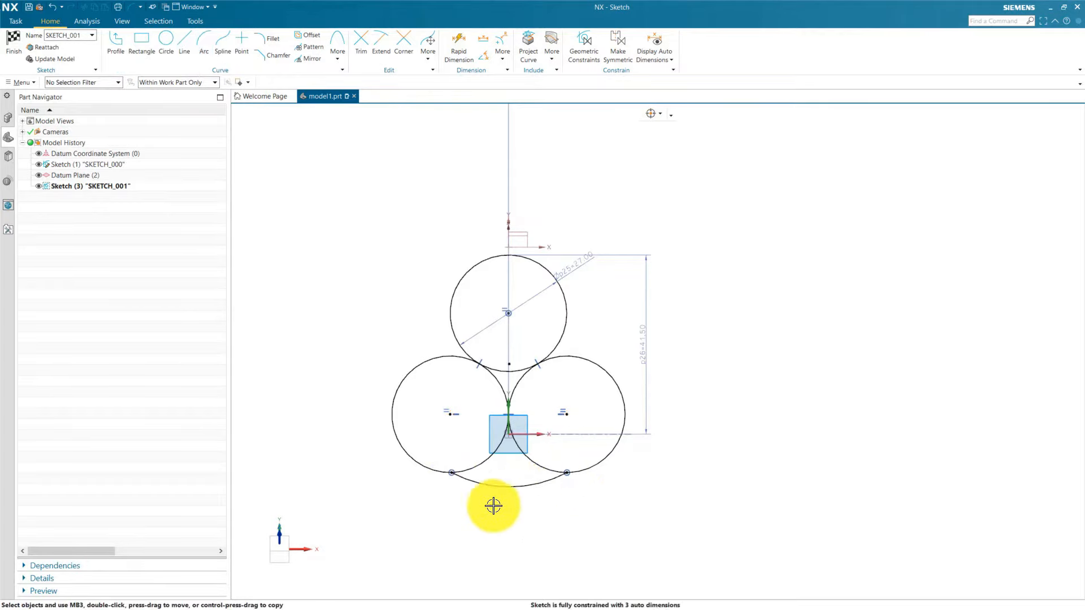
Make the bottom arc tangent to both the lower-left and lower-right circles
scroll(474, 503, up, 2)
scroll(494, 496, down, 3)
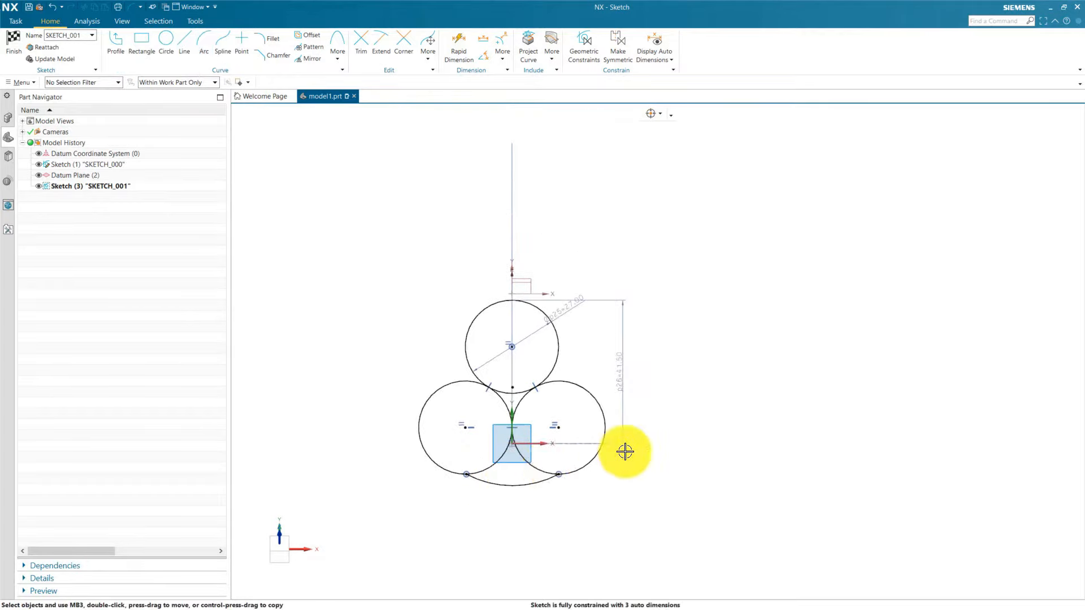
scroll(406, 475, up, 3)
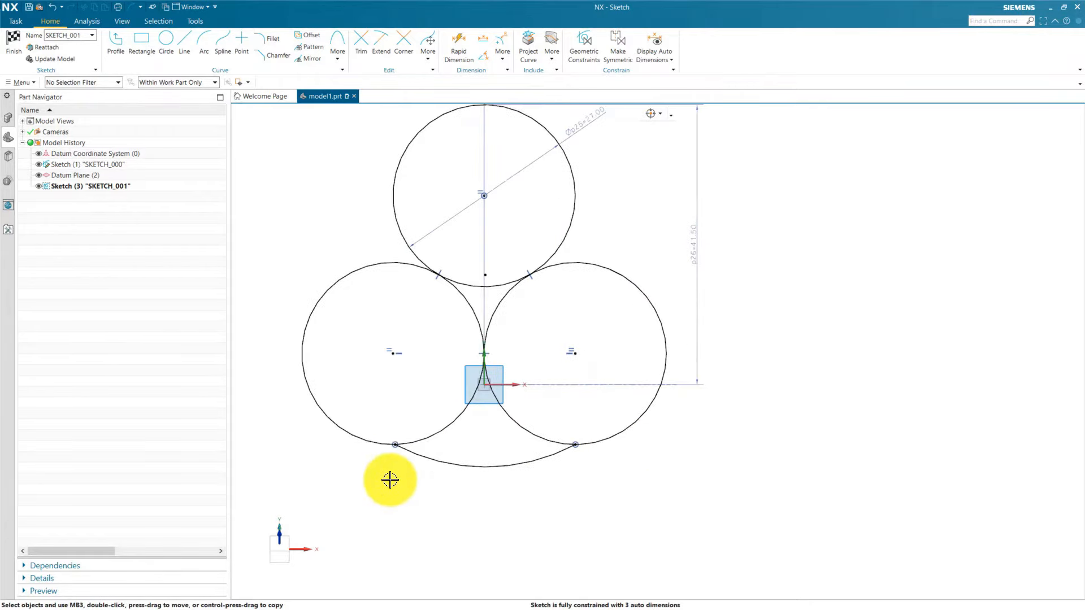
key(c)
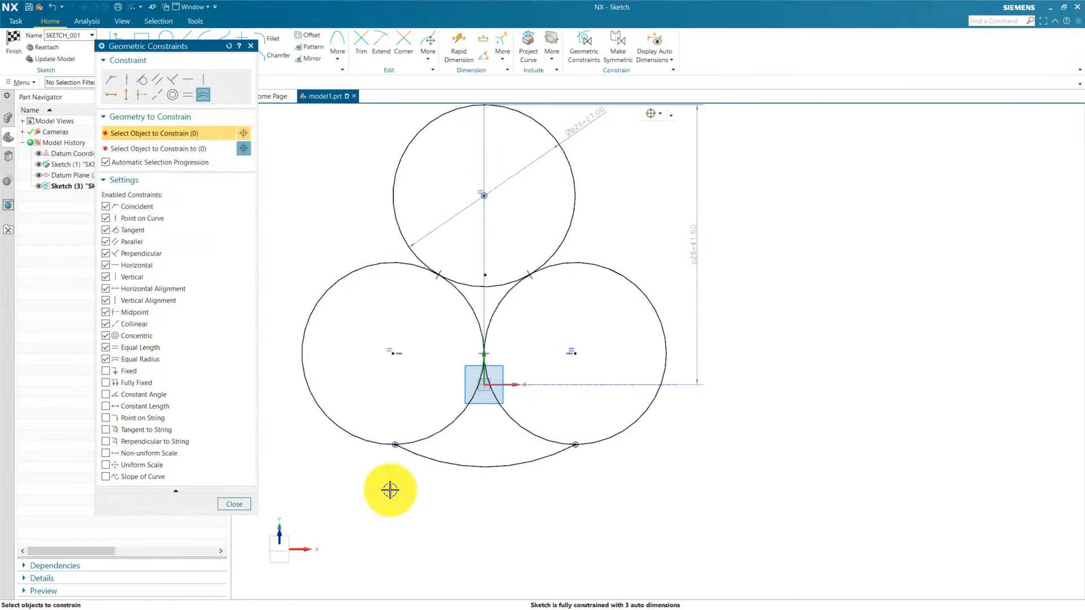
click(143, 79)
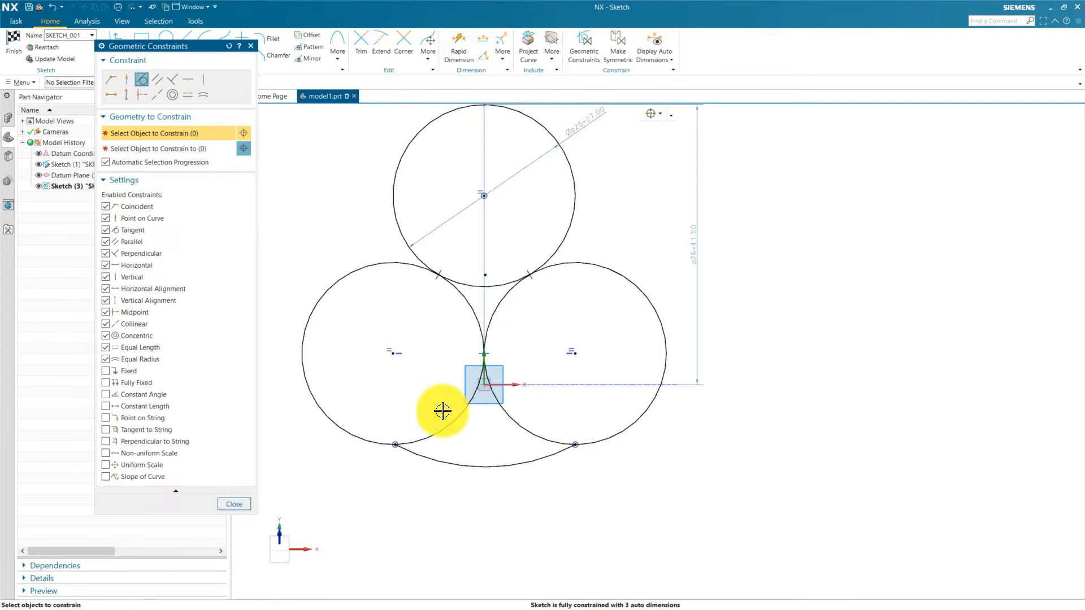
click(443, 429)
click(509, 463)
click(509, 464)
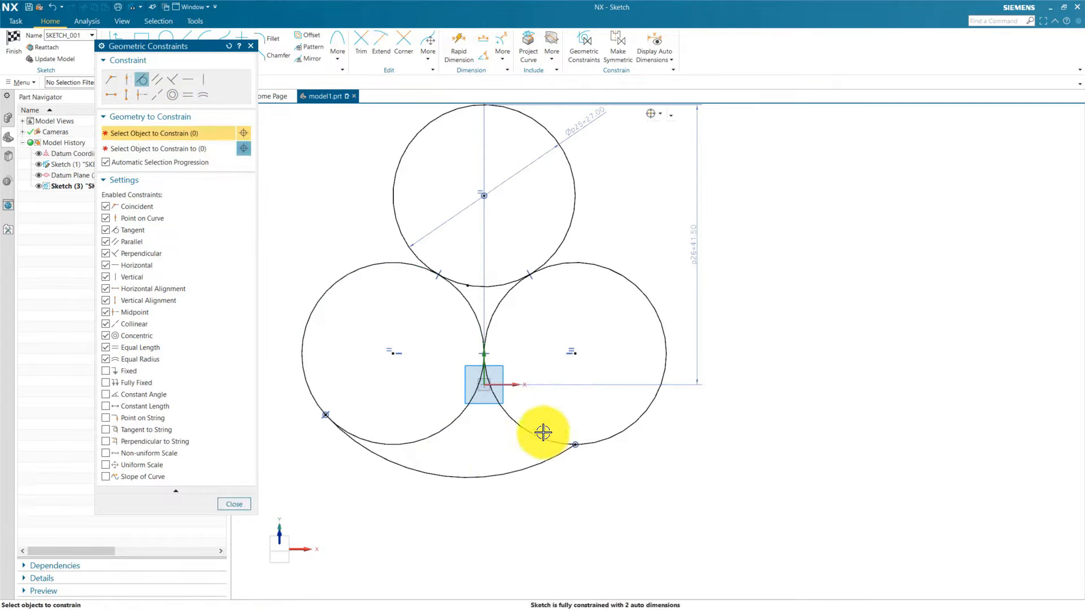
click(557, 450)
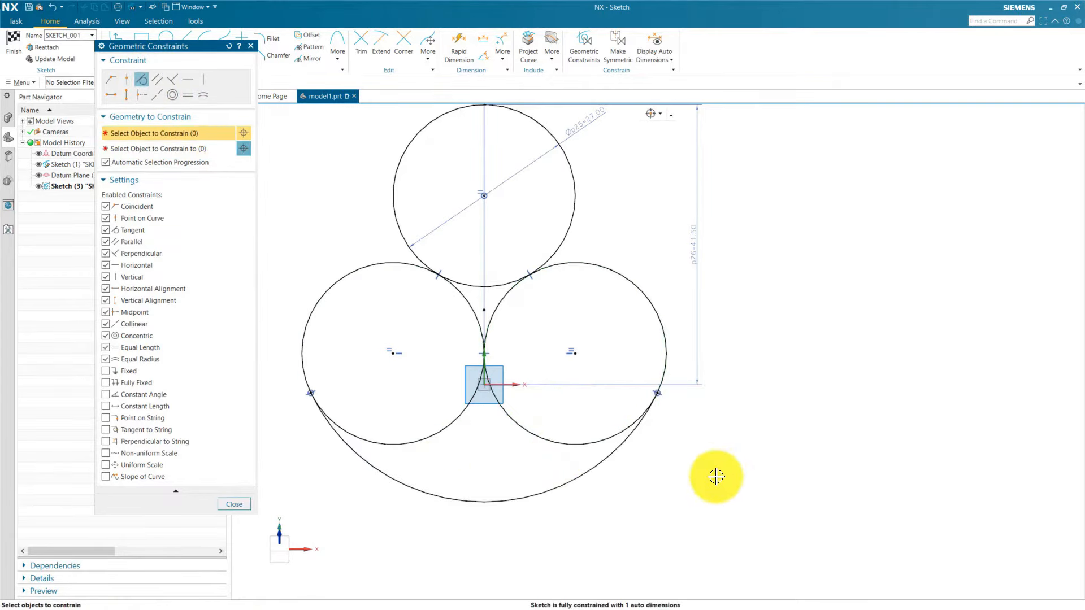
click(239, 505)
Dimension the overall height from the top of the upper circle to the lowest point of the bottom arc as 52 mm
scroll(393, 444, down, 2)
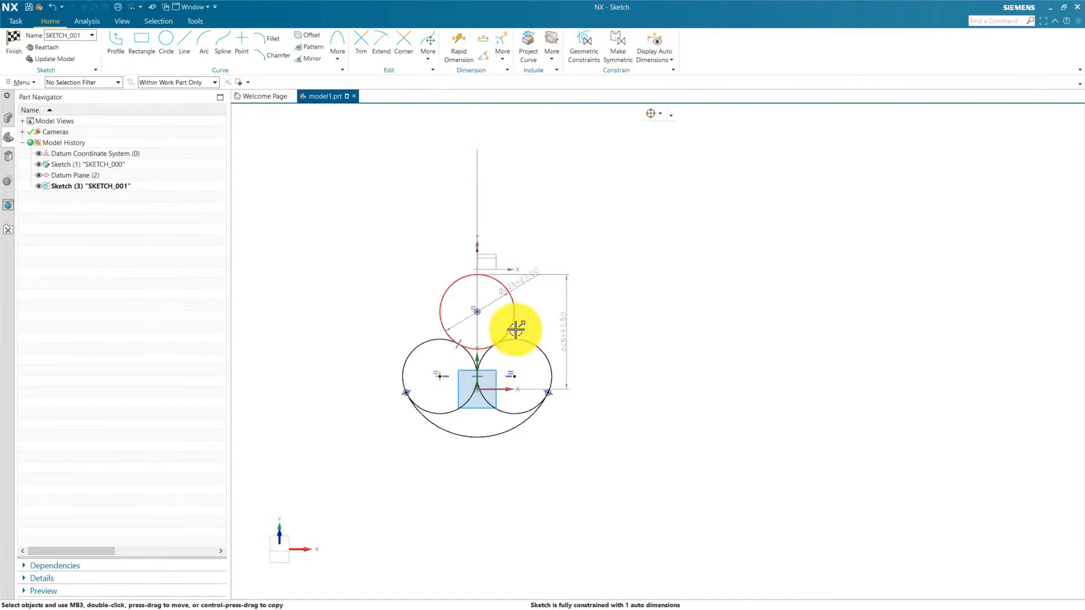
scroll(533, 361, down, 1)
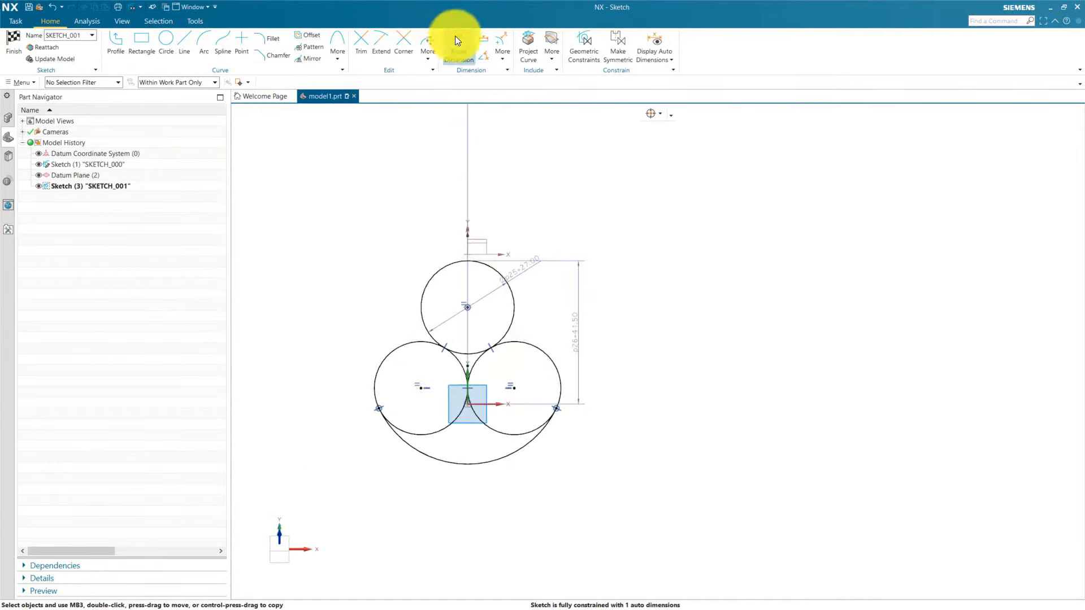
click(457, 38)
scroll(496, 262, up, 3)
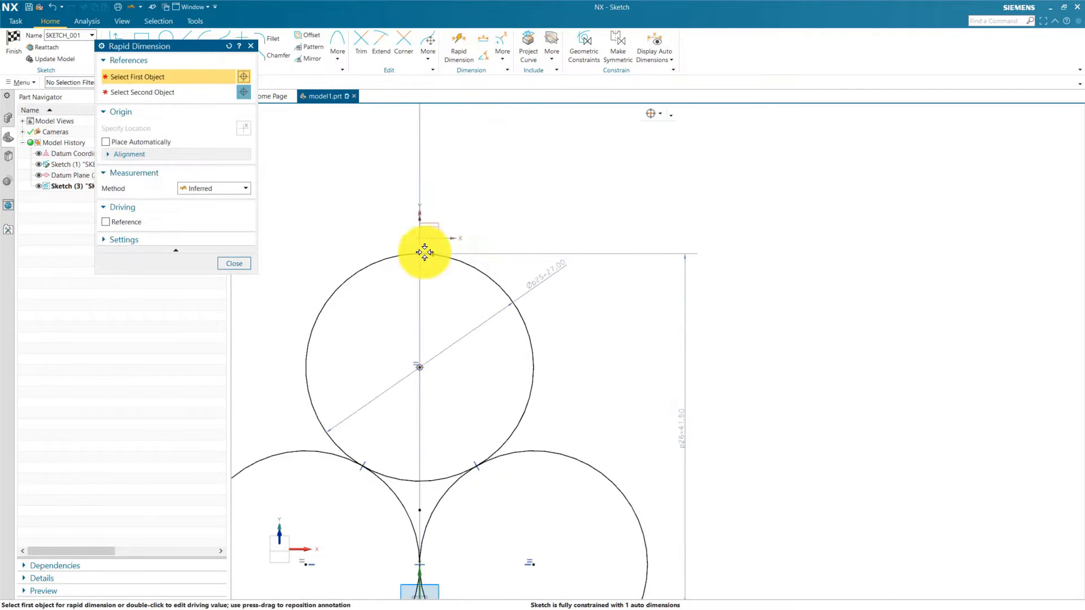
click(422, 254)
scroll(463, 243, down, 4)
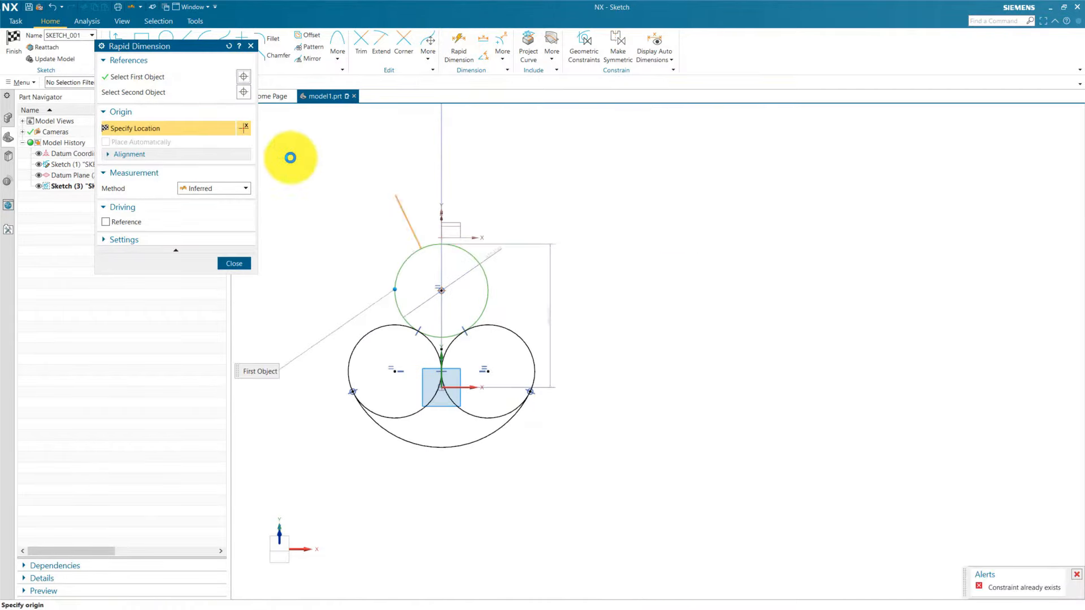
click(178, 92)
click(441, 449)
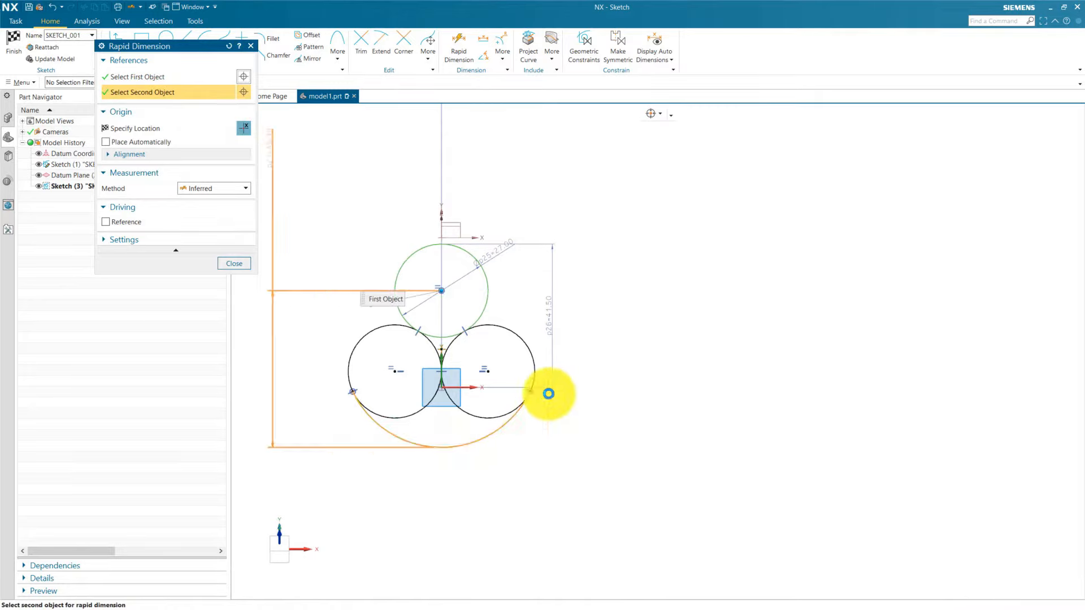
click(154, 77)
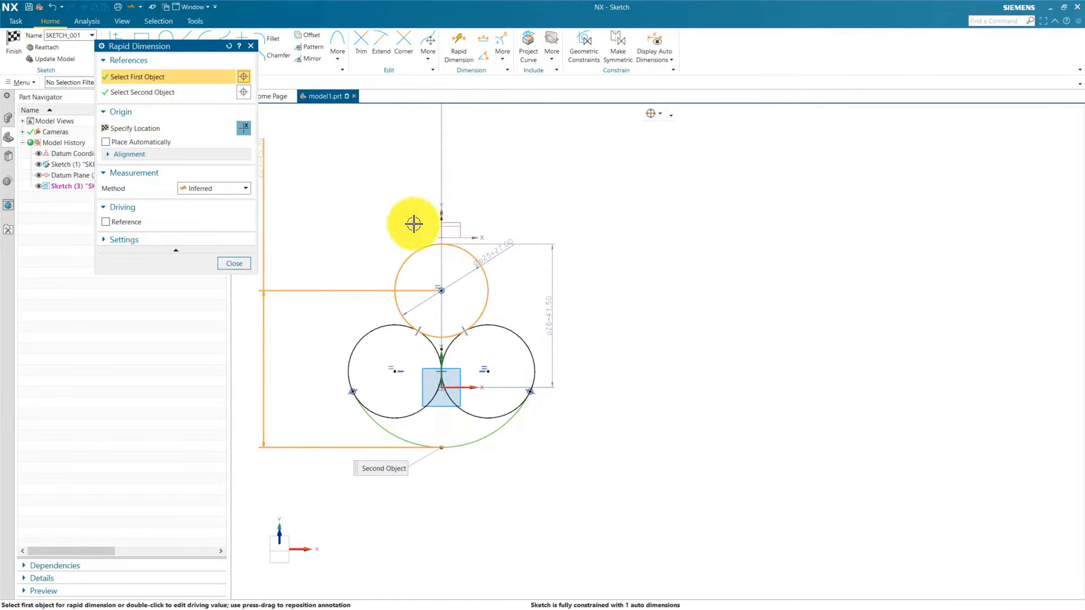
click(441, 244)
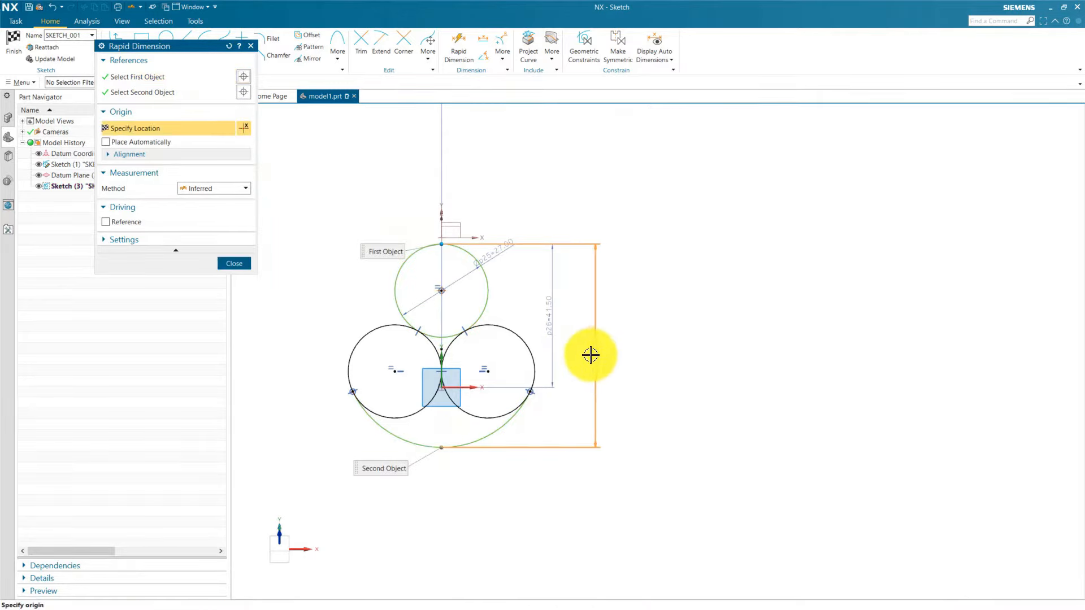
click(579, 343)
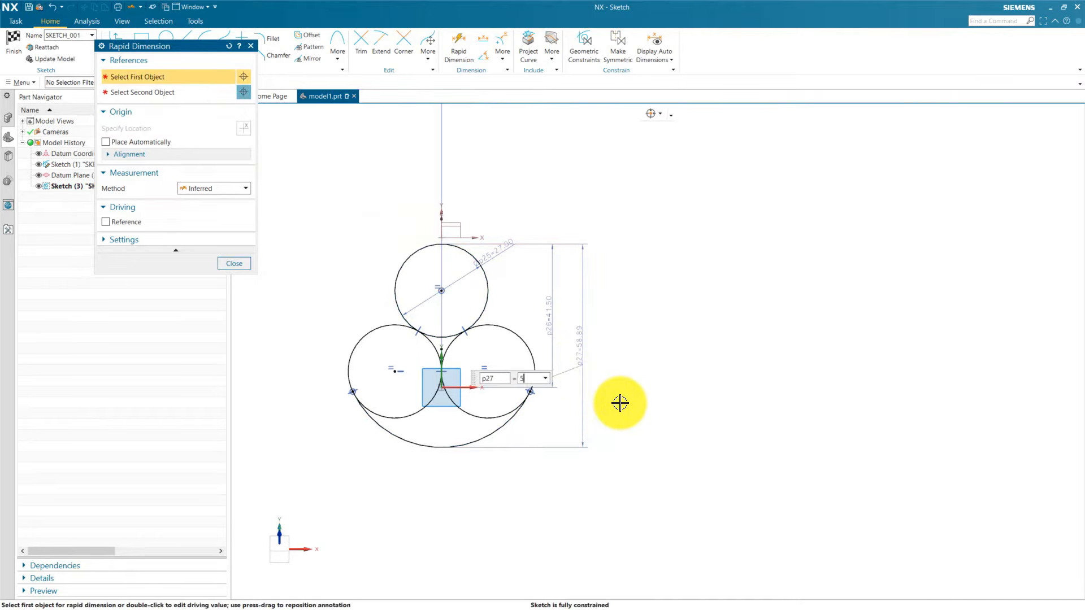
text(52)
key(Return)
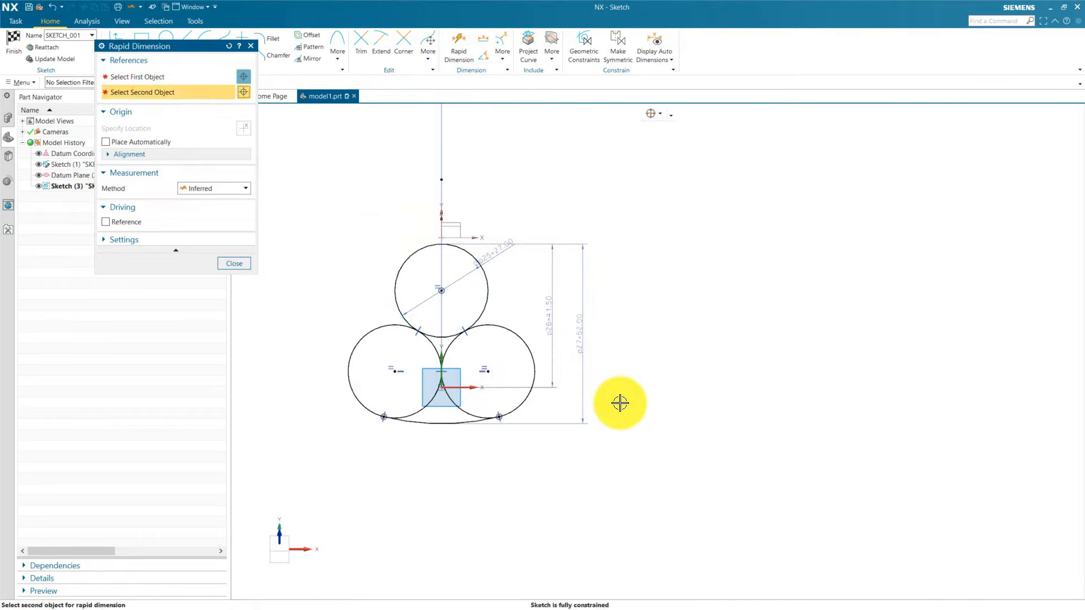
click(234, 263)
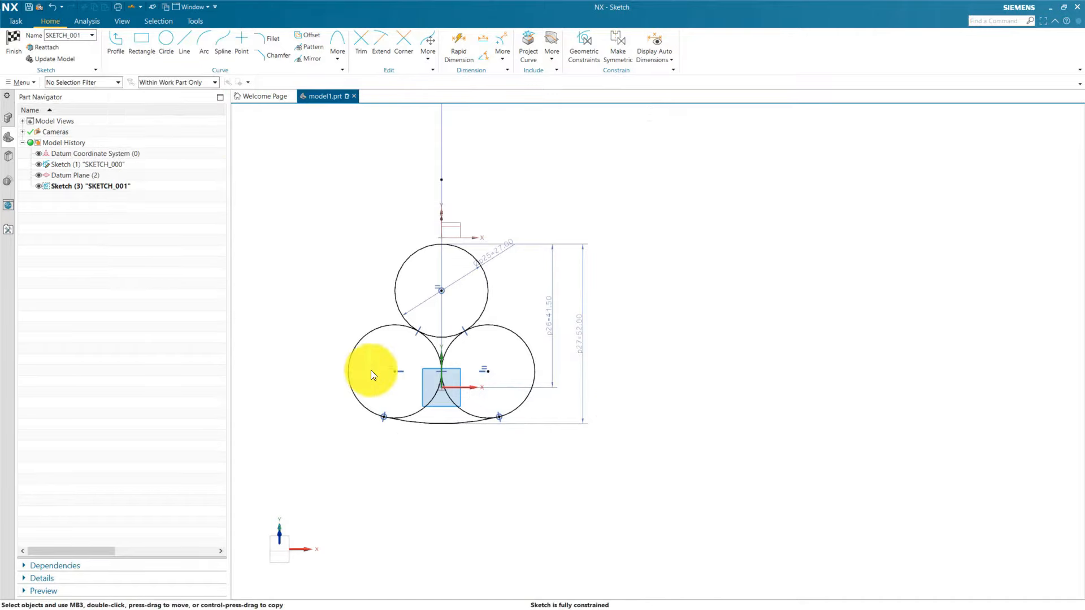
Draw two outward-bulging three-point arcs, one on each side, joining the upper circle to the lower-left and lower-right circles
scroll(340, 326, up, 2)
click(201, 41)
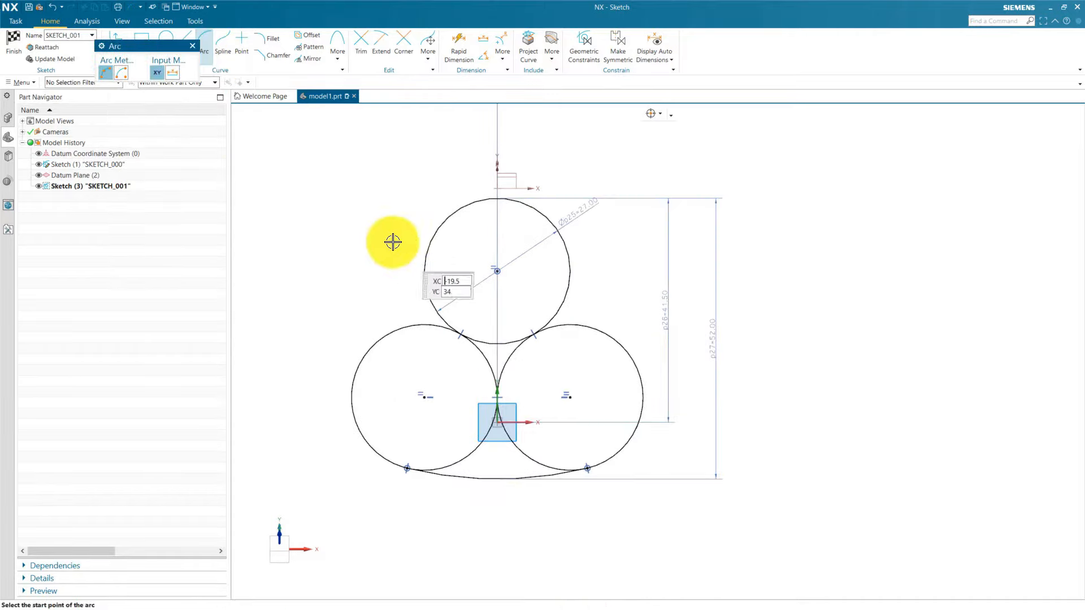
click(428, 236)
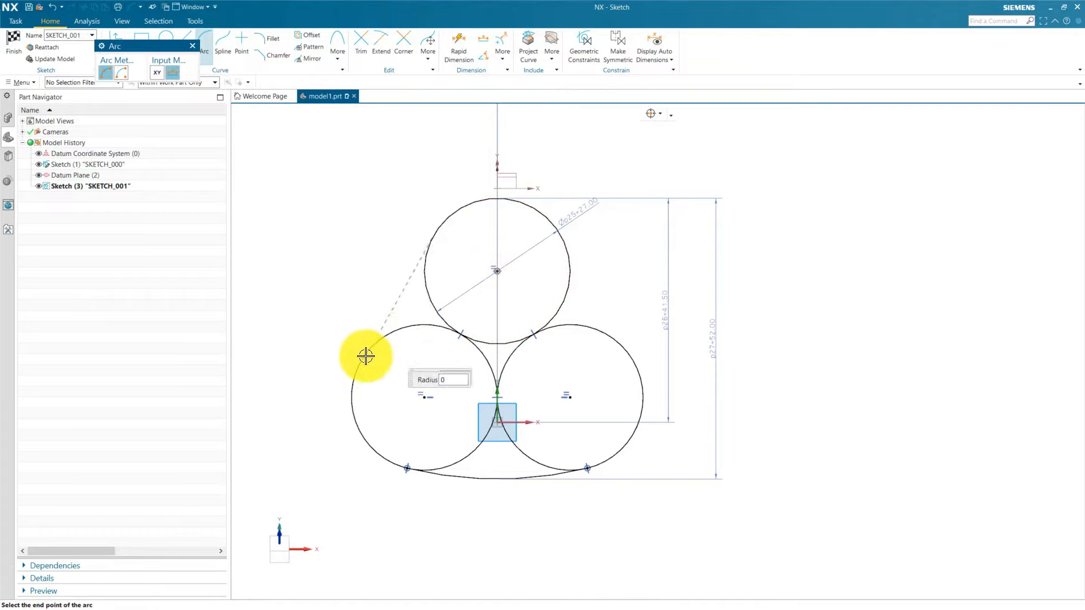
click(363, 356)
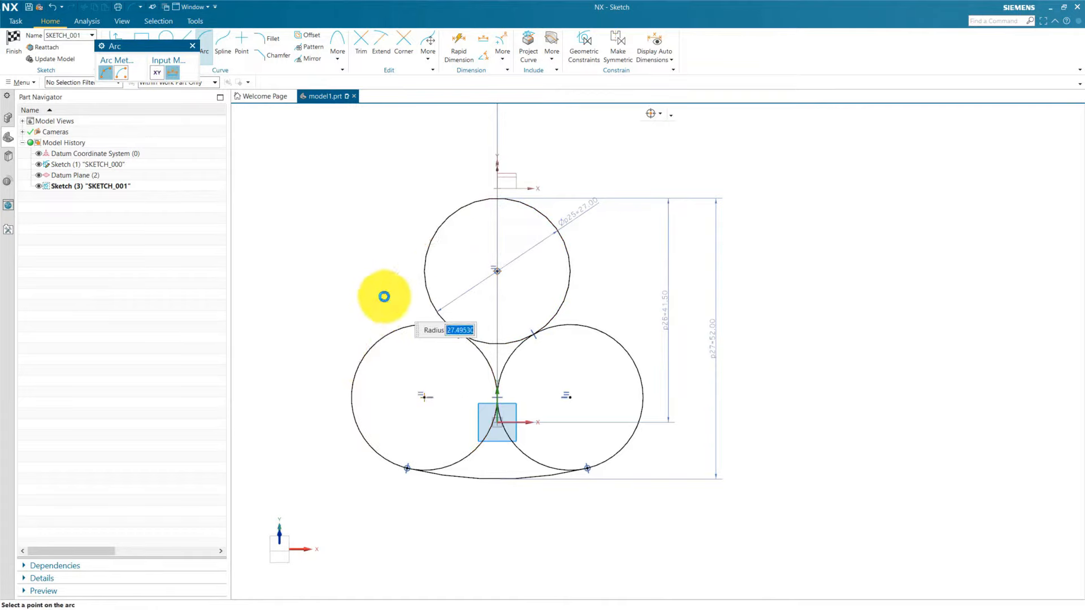
click(384, 297)
click(563, 236)
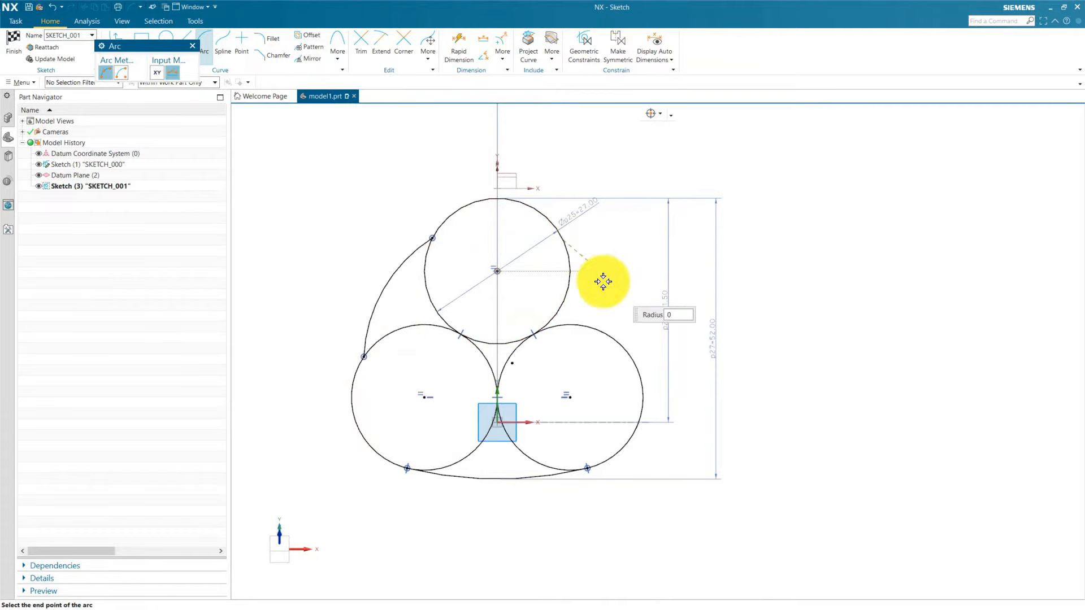
click(612, 337)
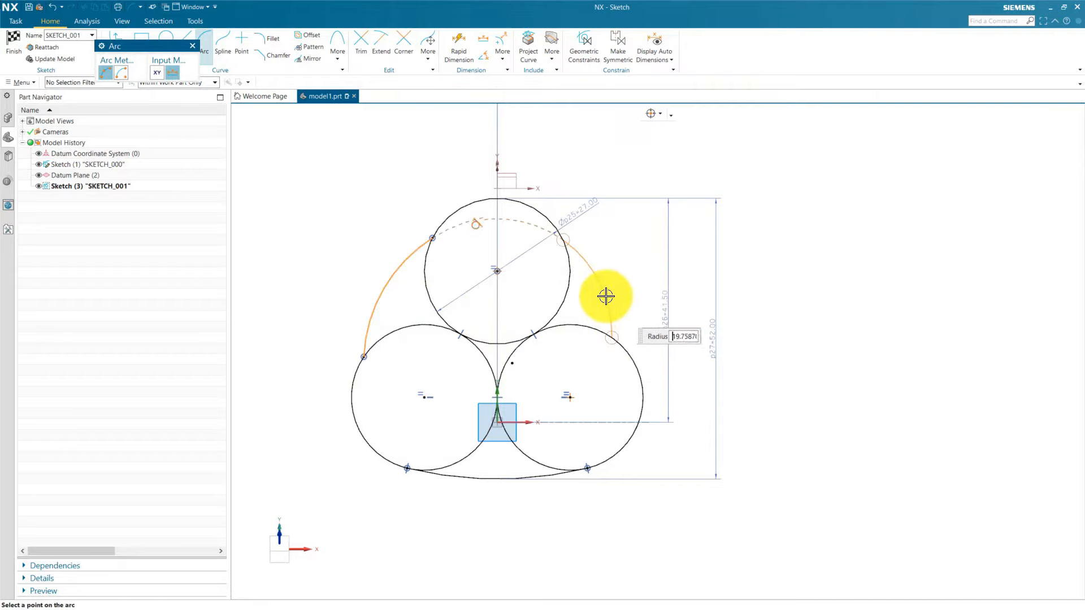
click(608, 293)
key(Escape)
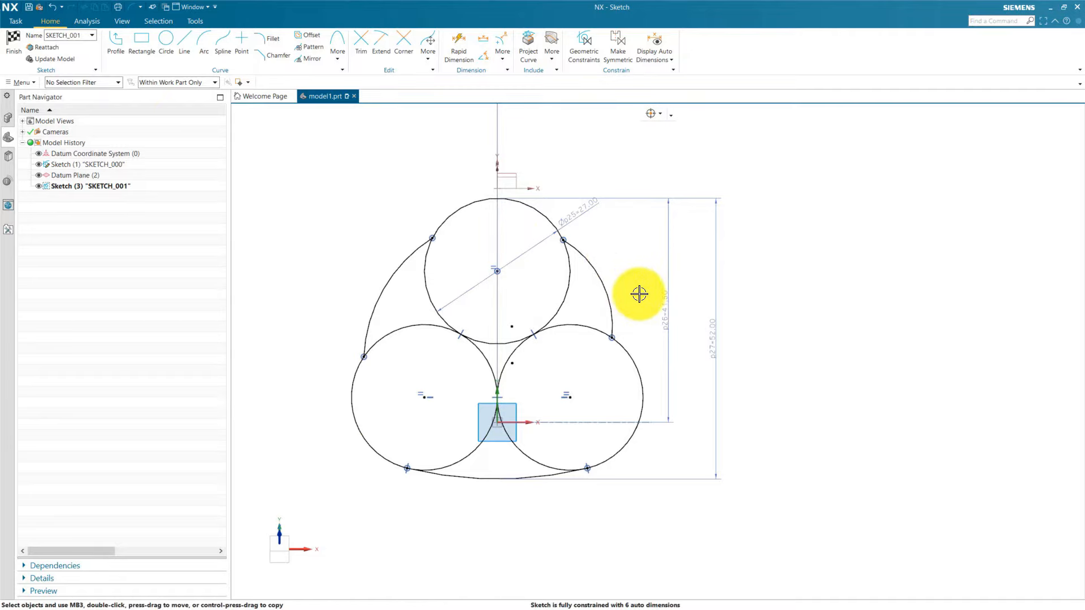
Apply an equal-radius constraint so both side arcs match the bottom arc joining the lower circles
key(c)
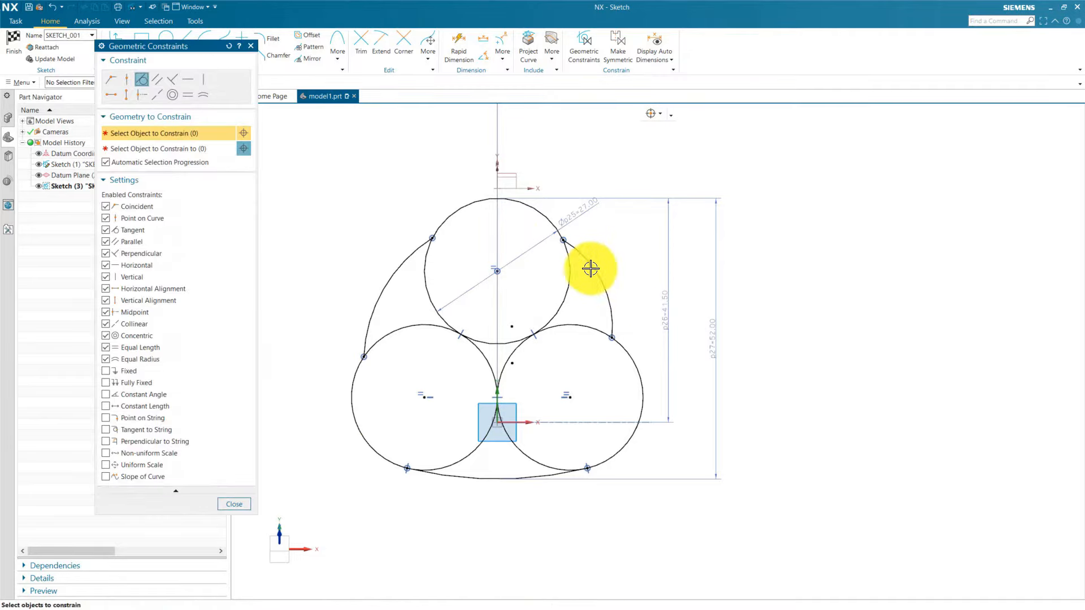
click(203, 95)
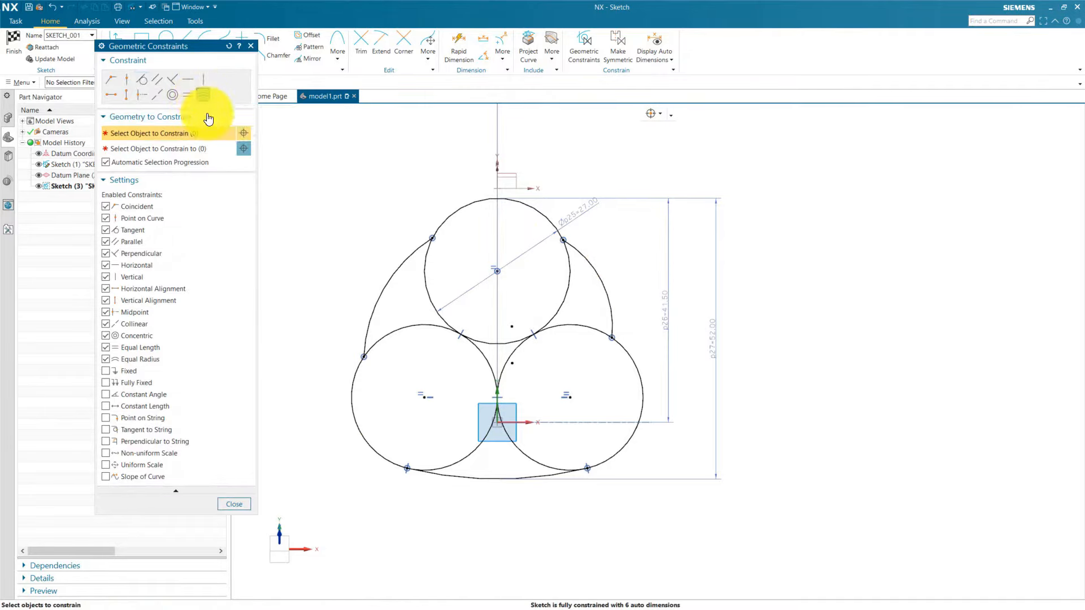
click(390, 276)
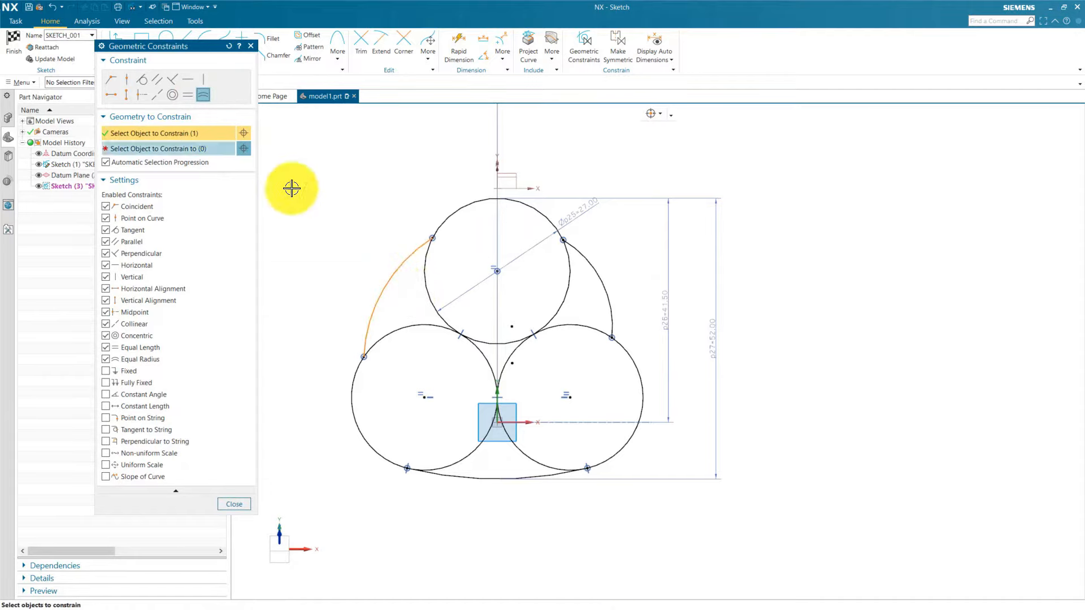
click(596, 276)
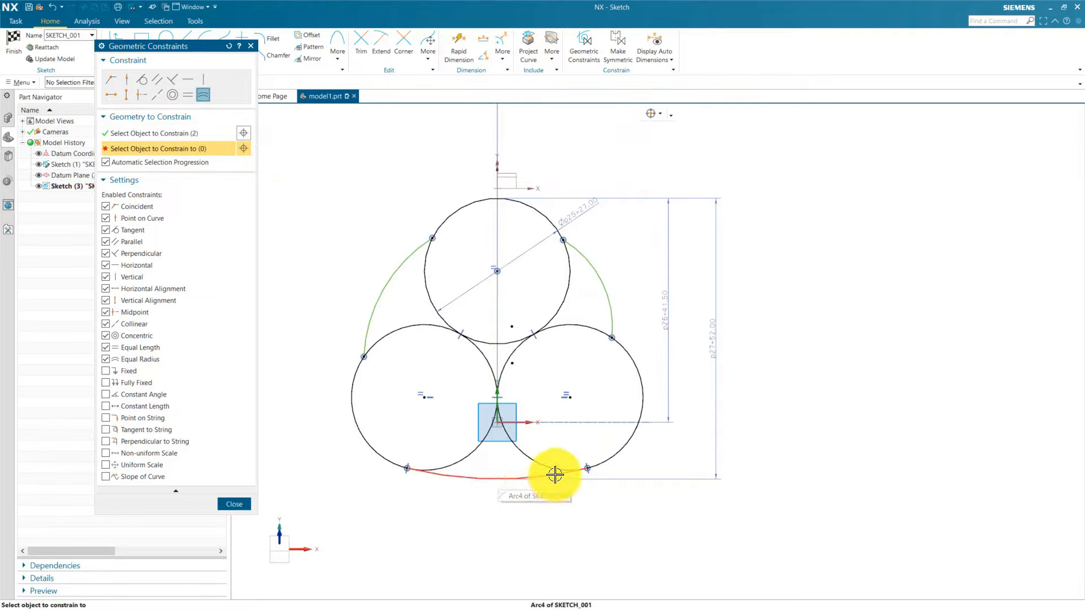
click(555, 476)
click(234, 504)
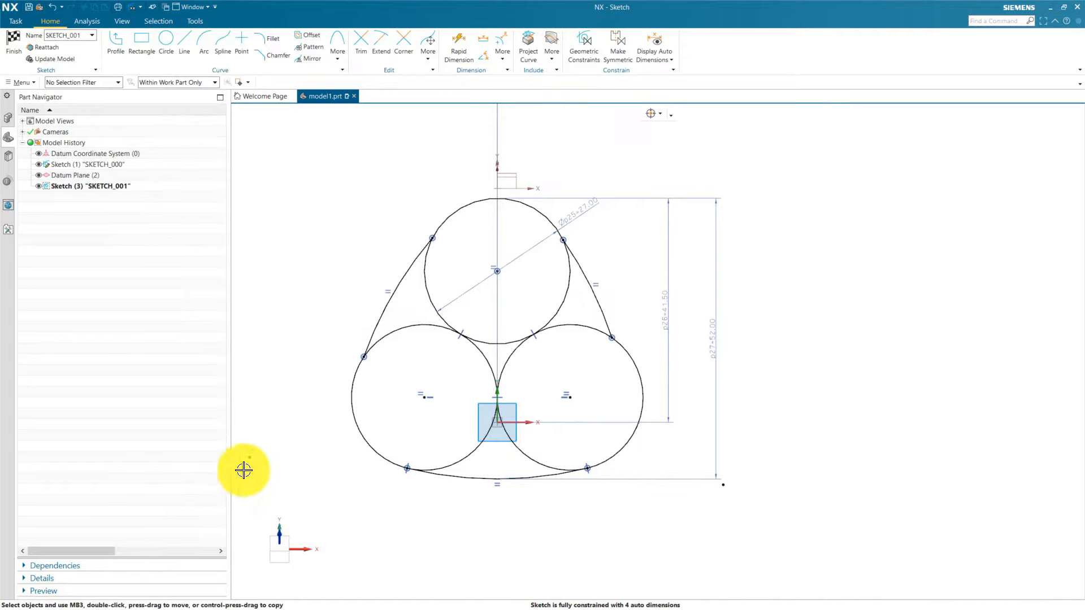
Make the left side arc tangent to both the upper circle and the lower-left circle
key(c)
click(141, 79)
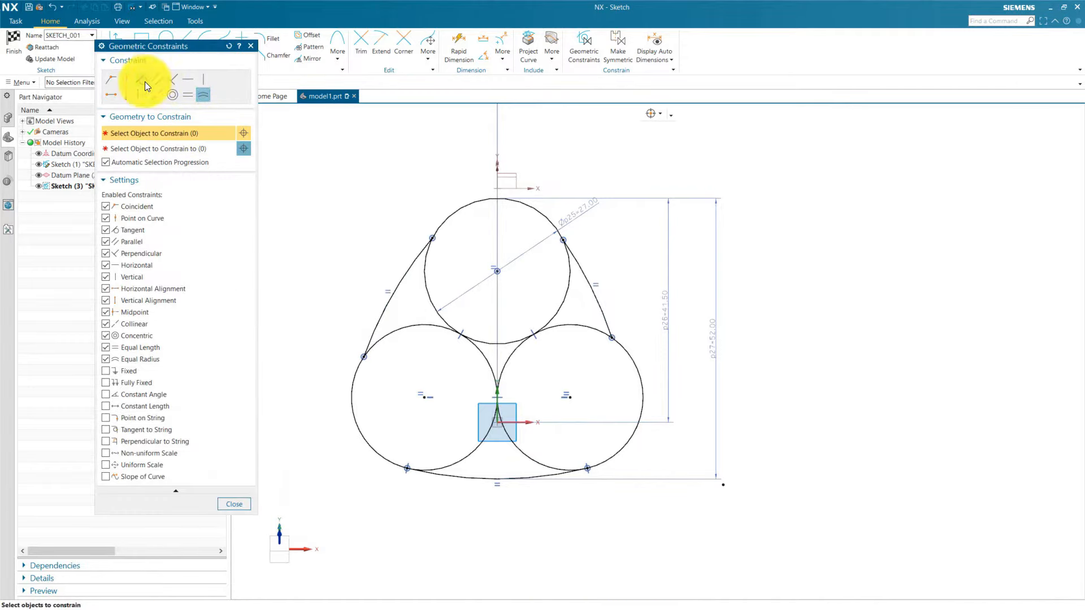
click(445, 214)
click(408, 265)
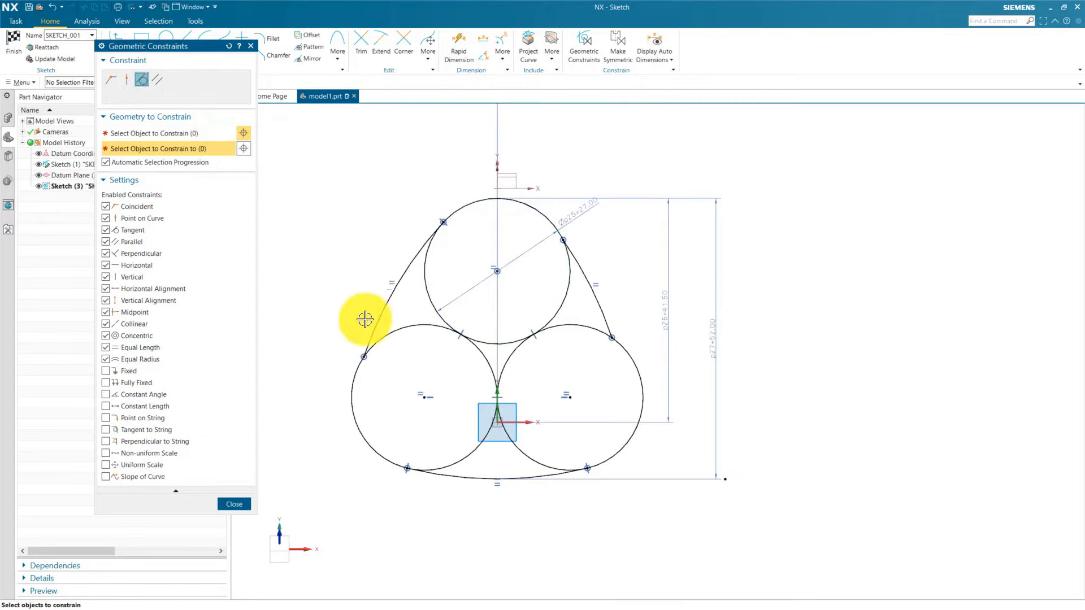
click(383, 321)
click(400, 331)
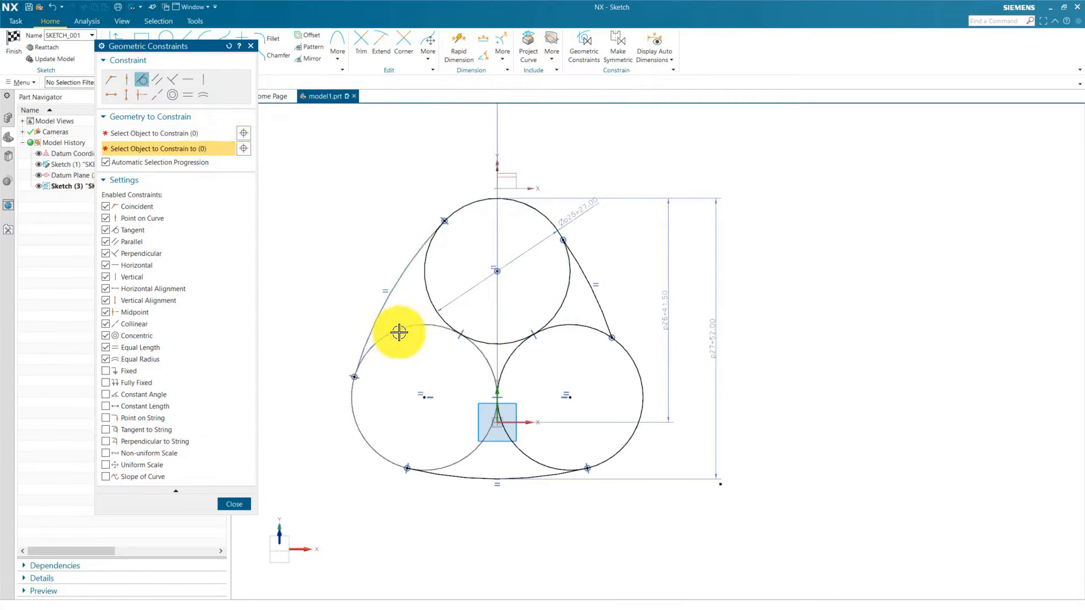
Make the right side arc tangent to both the upper circle and the lower-right circle
click(571, 277)
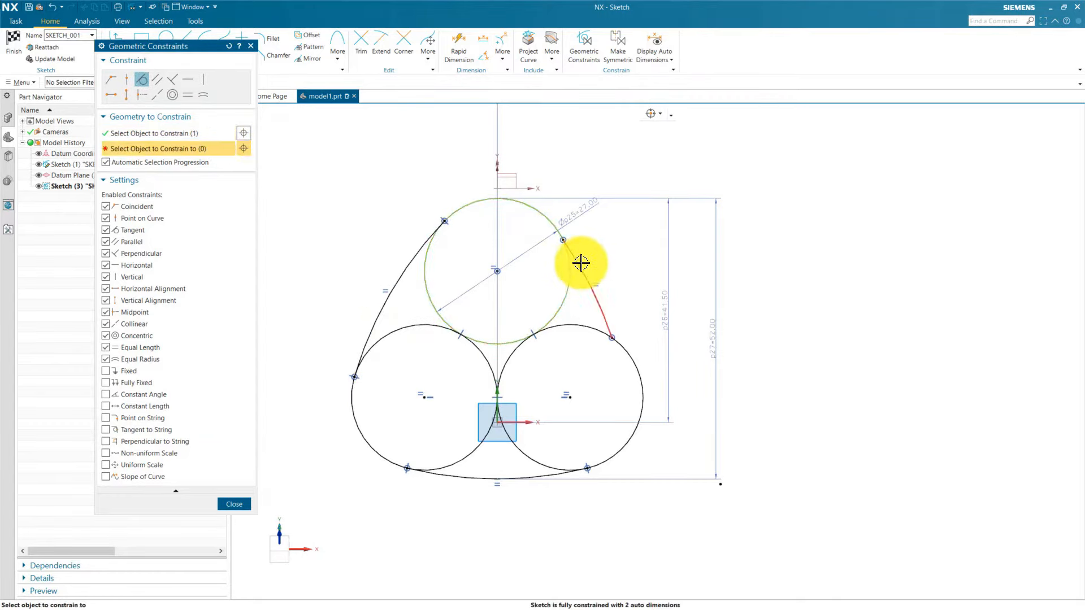
click(598, 300)
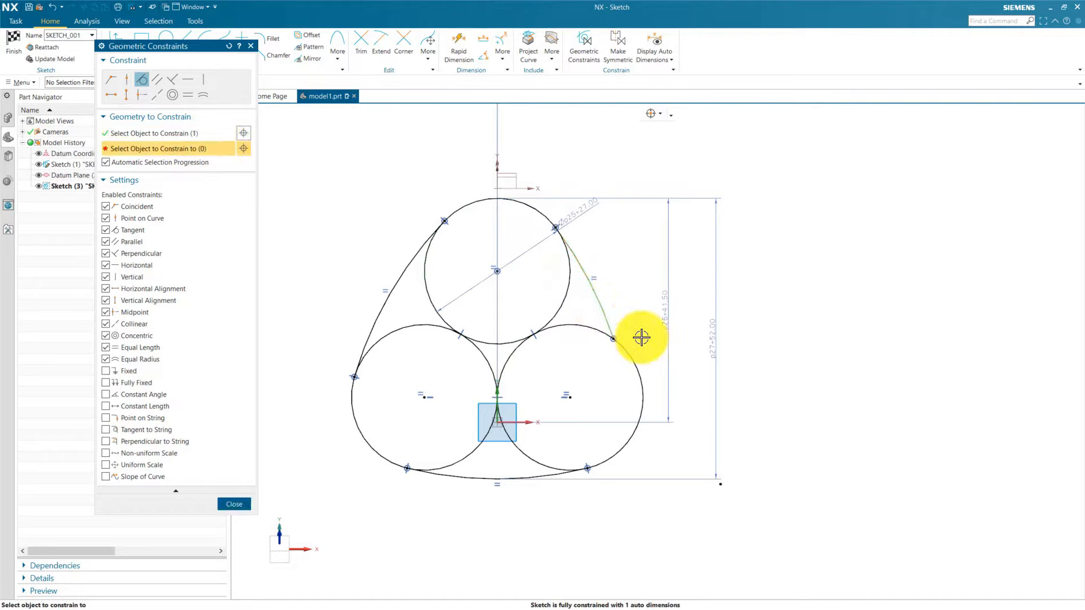
click(636, 368)
click(616, 309)
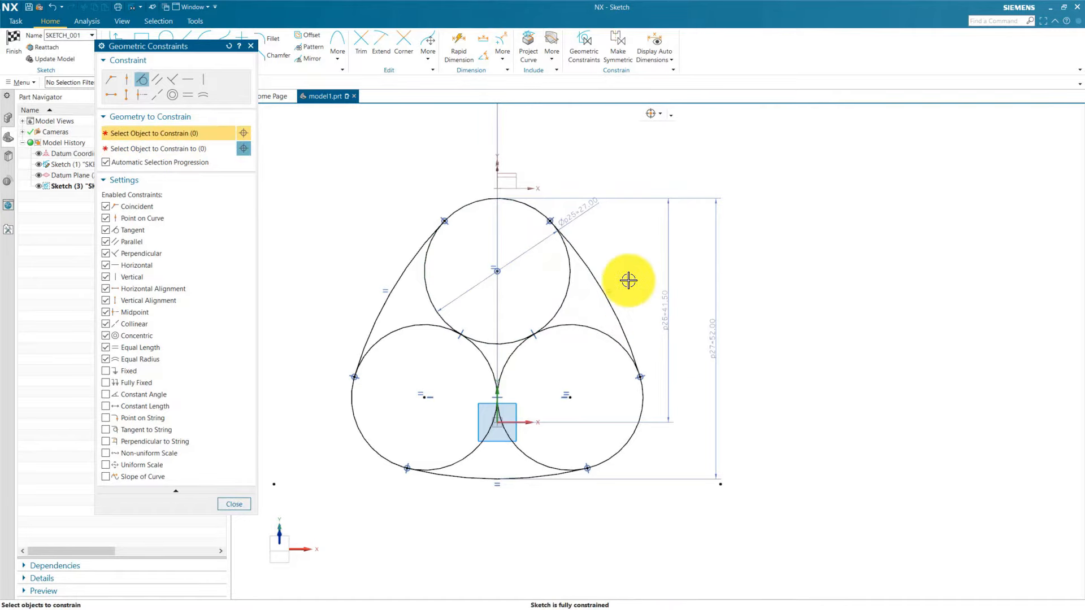
click(236, 504)
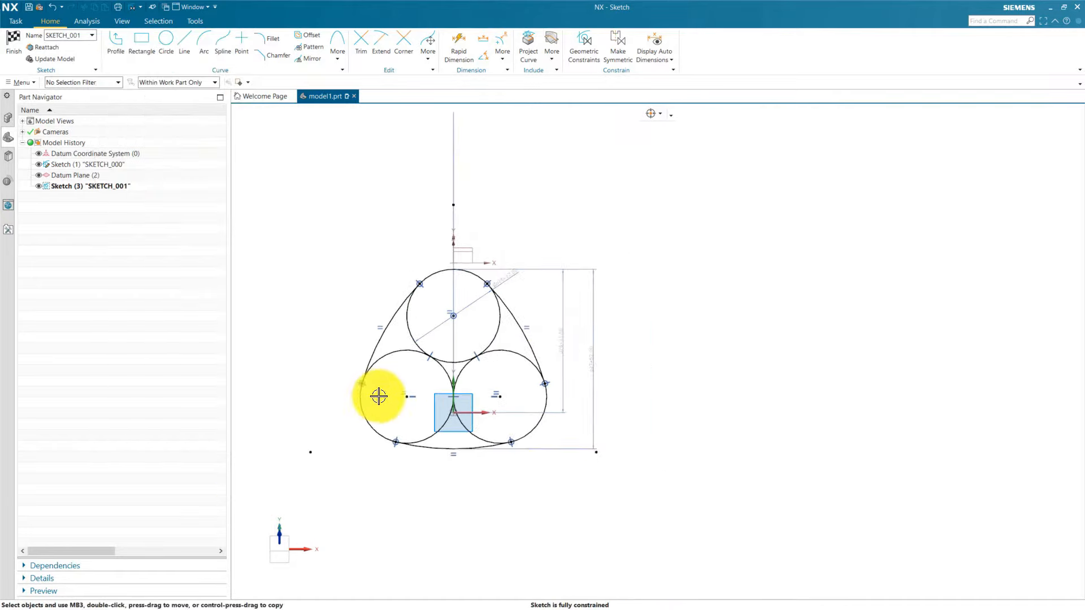
Reposition the upper circle's 27 mm diameter dimension so its text sits outside the circle's upper-left side
drag(569, 213, 432, 185)
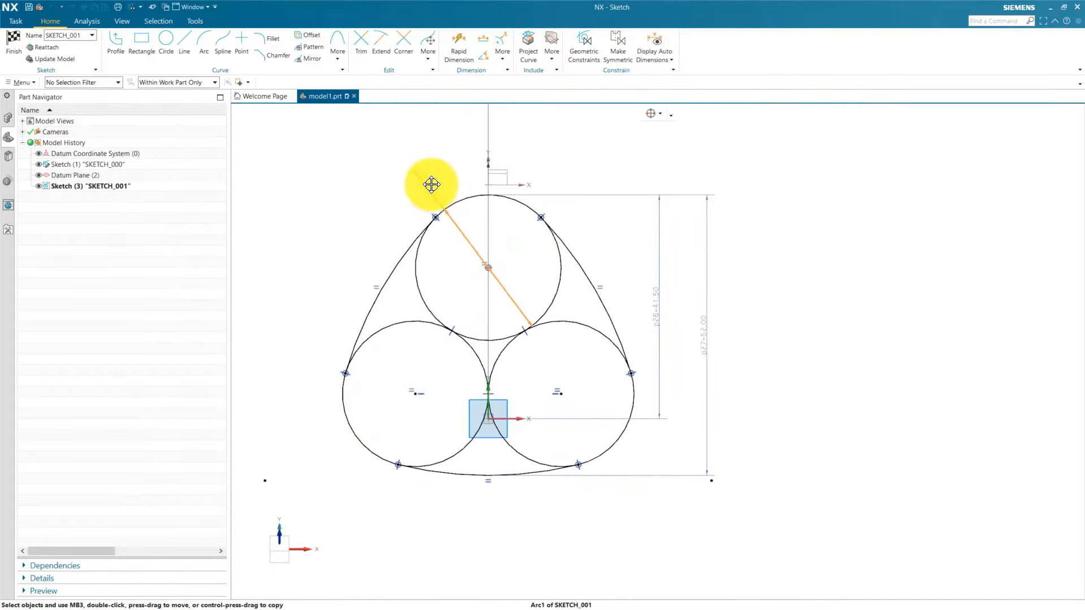
scroll(528, 358, down, 1)
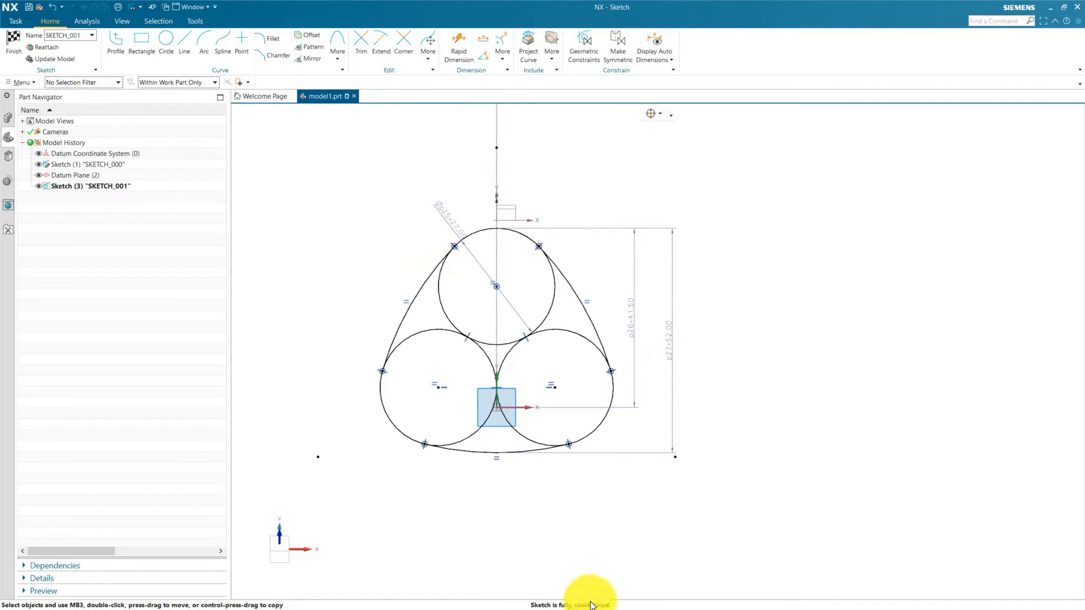
scroll(406, 212, up, 1)
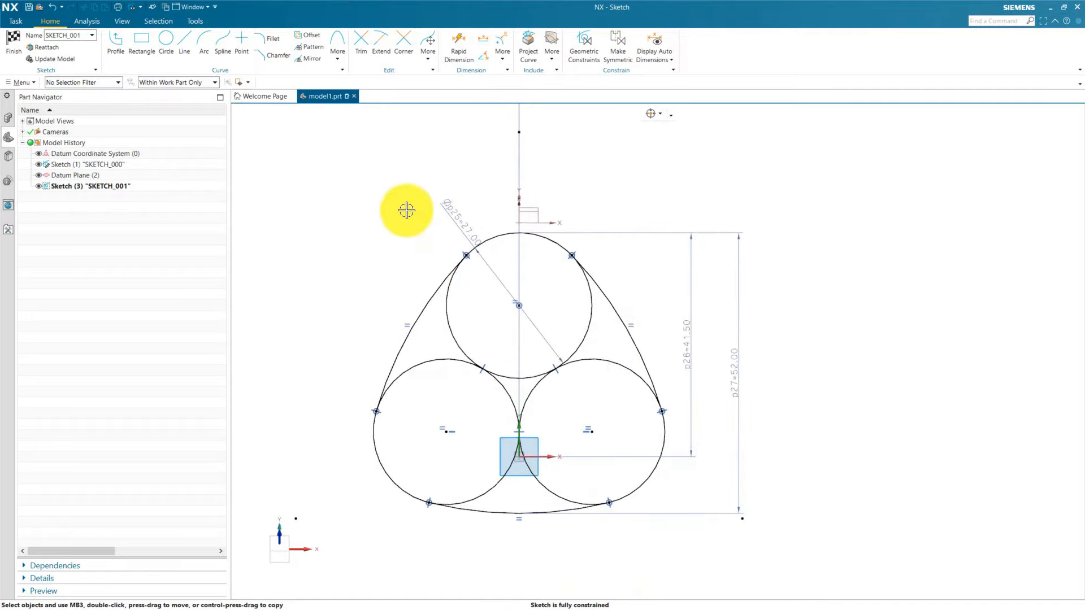
click(457, 213)
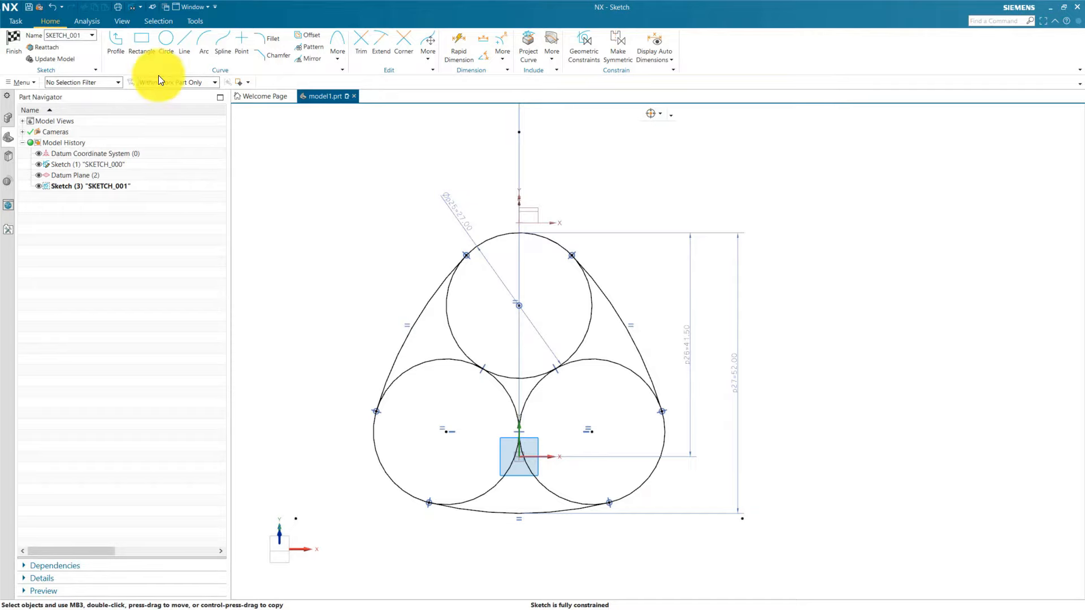
Finish the three-circle sketch, save the part, and clear the sketch selection
click(13, 42)
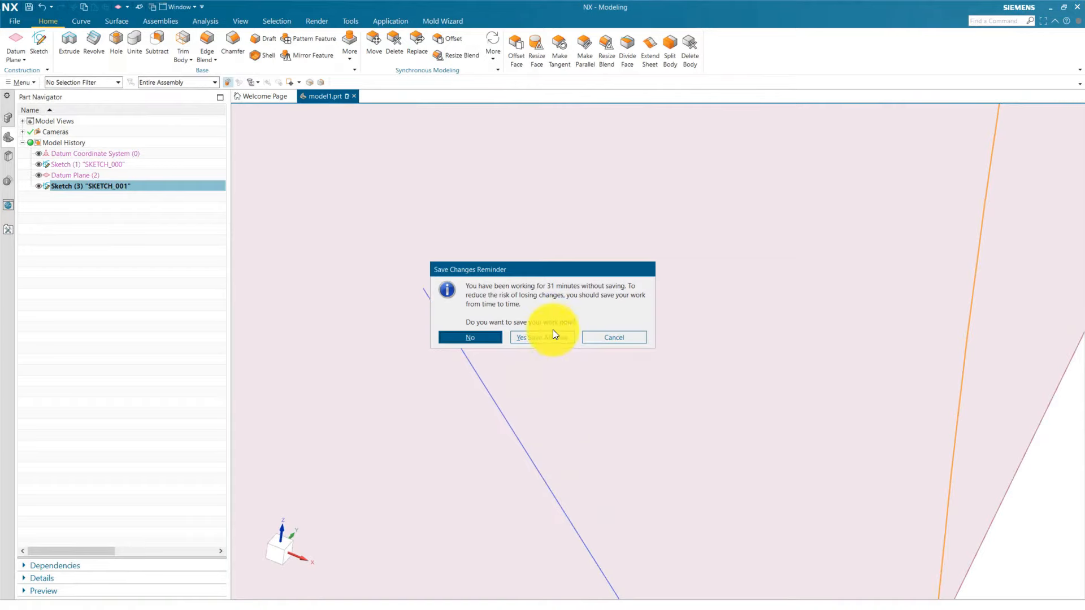
click(553, 335)
scroll(545, 356, down, 5)
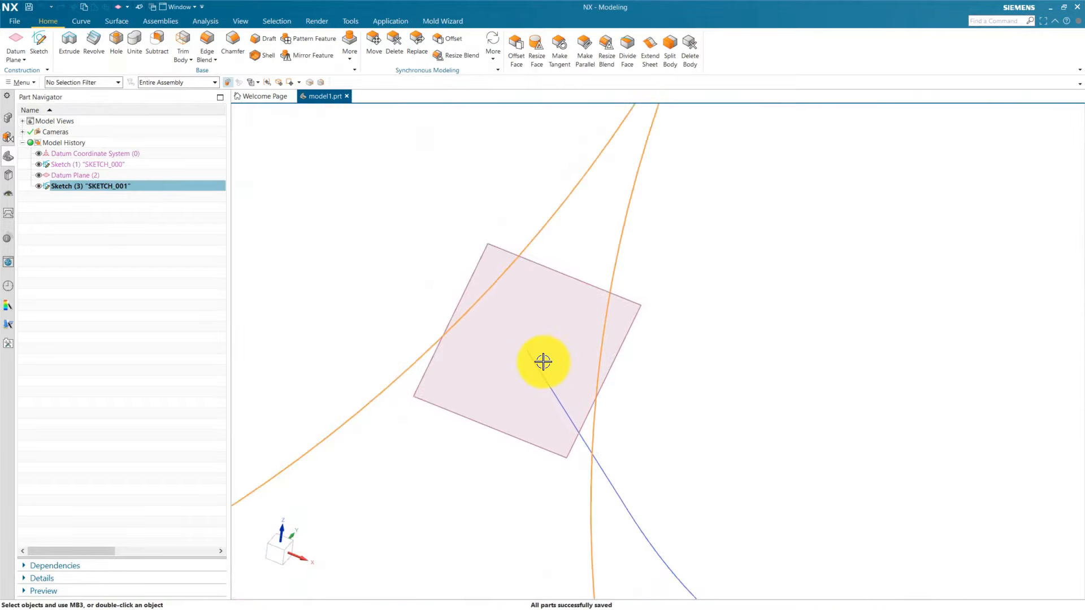
scroll(543, 362, down, 6)
key(Escape)
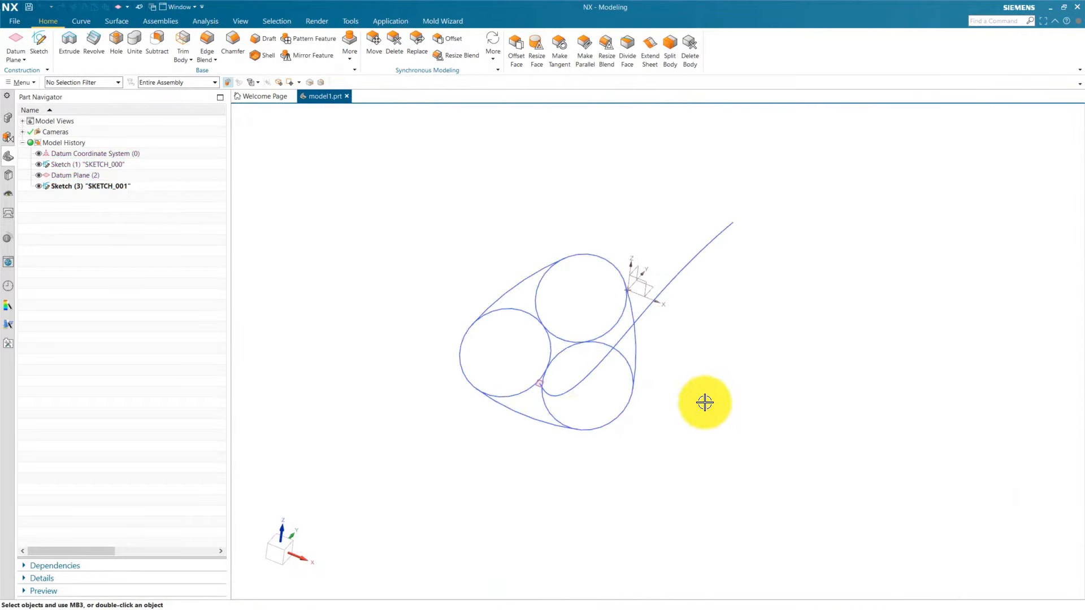
Hide the datum plane at the start of the guide curve
mouse_move(705, 403)
middle_down()
mouse_move(632, 433)
mouse_move(642, 436)
middle_up()
scroll(499, 381, up, 5)
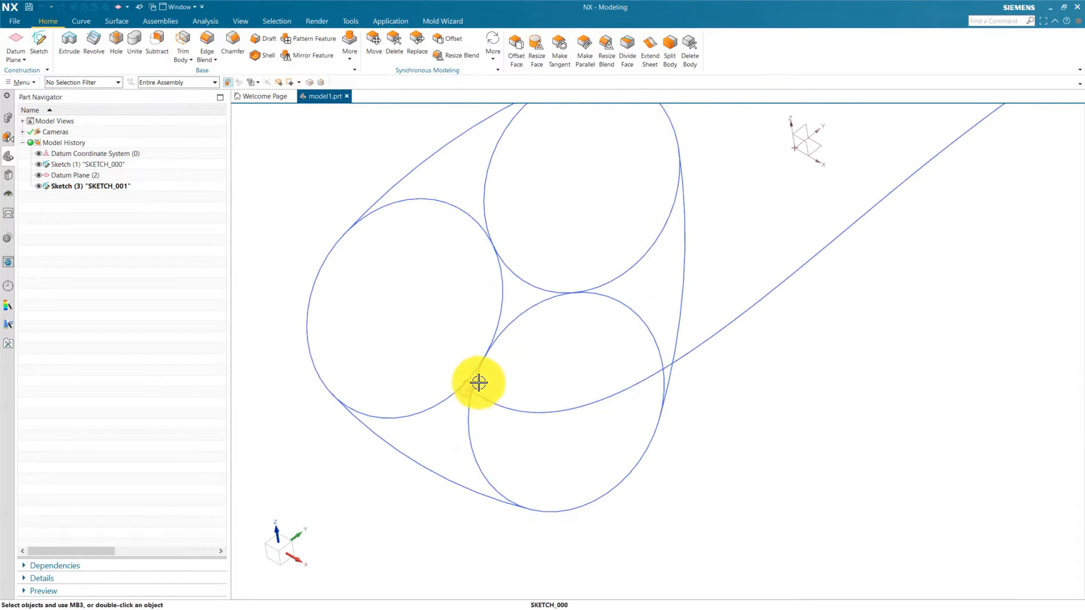
click(477, 385)
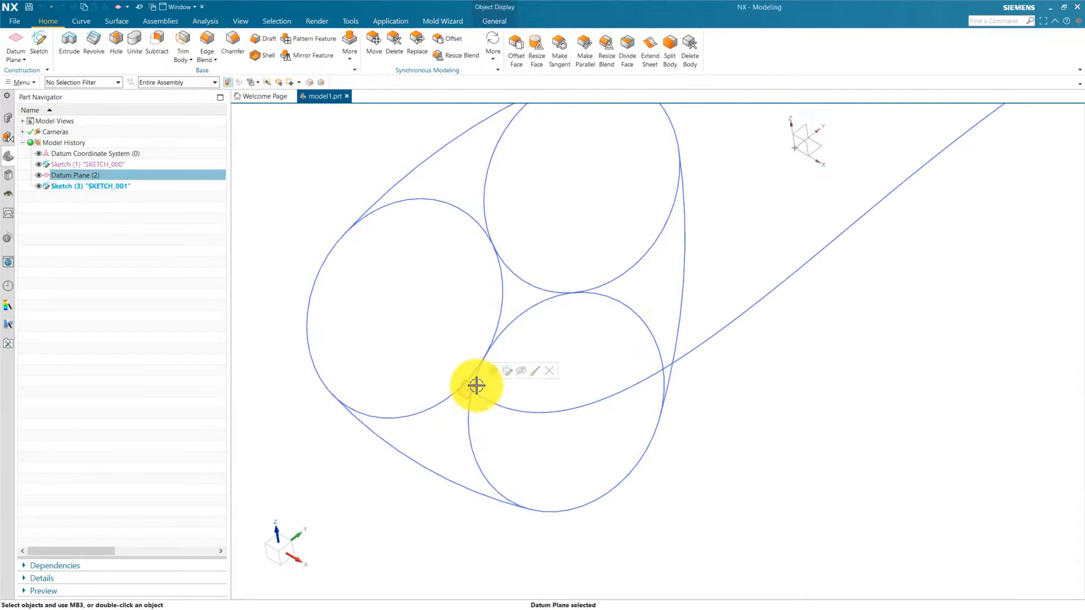
click(521, 373)
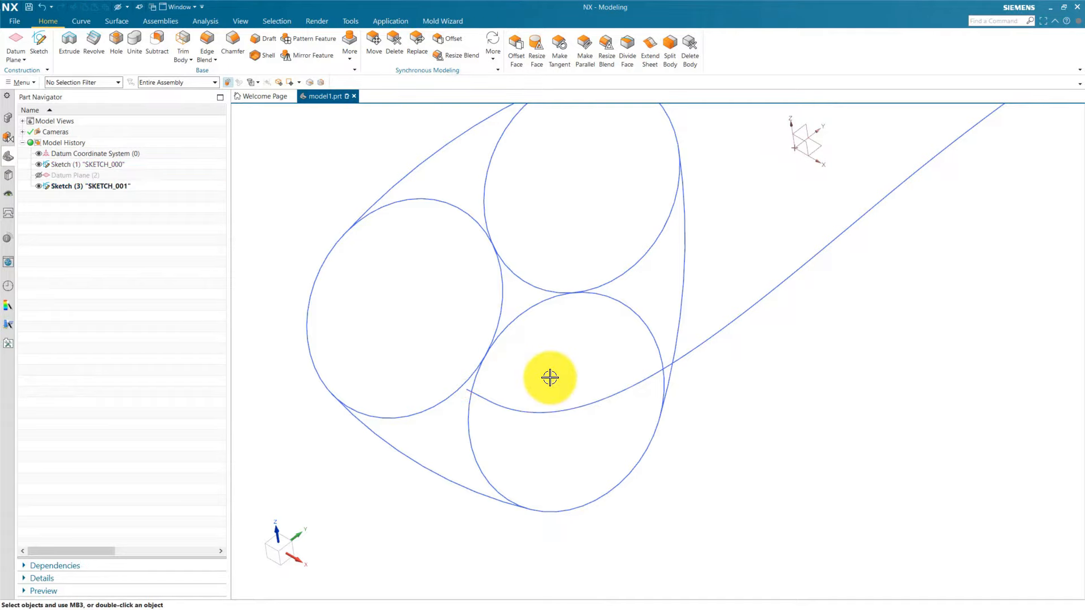
Create an intersection point where the YZ plane crosses the top of the upper circle, using the Single Curve rule for the circle
scroll(550, 377, down, 5)
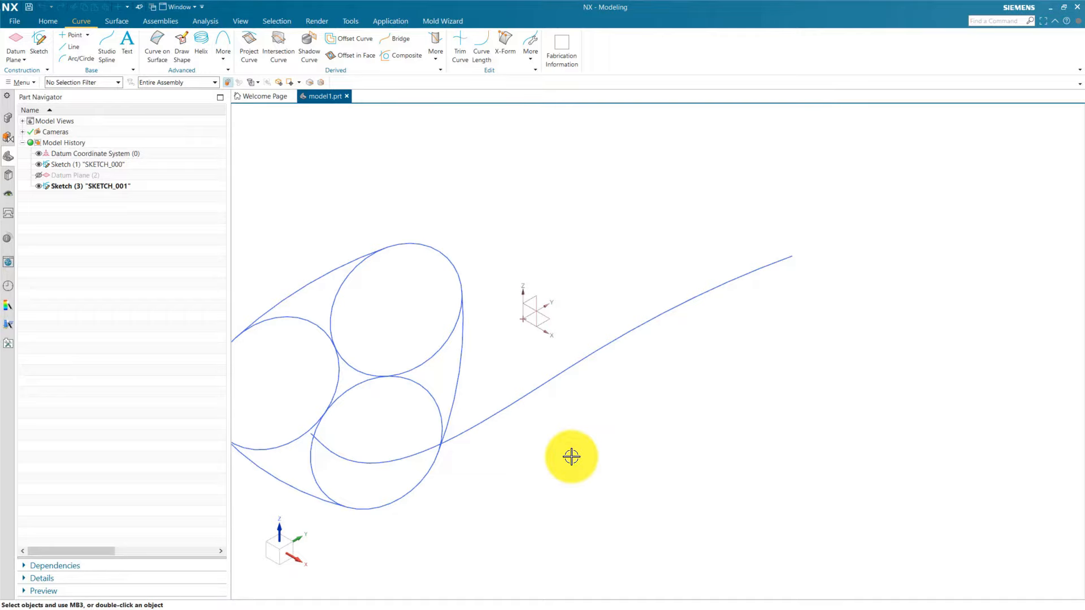
click(52, 22)
click(73, 23)
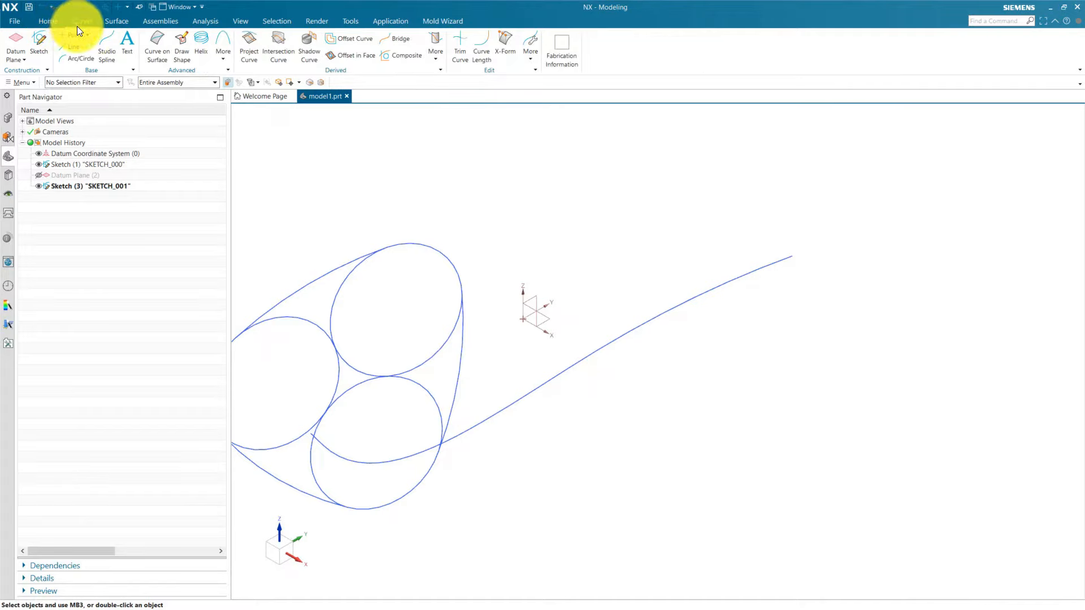
click(71, 34)
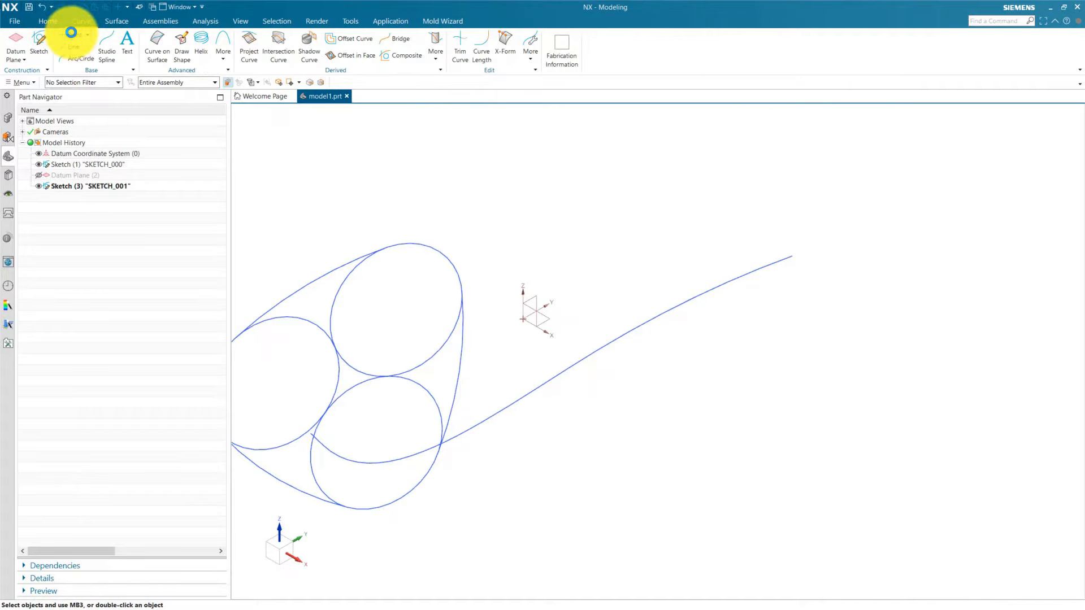
click(130, 72)
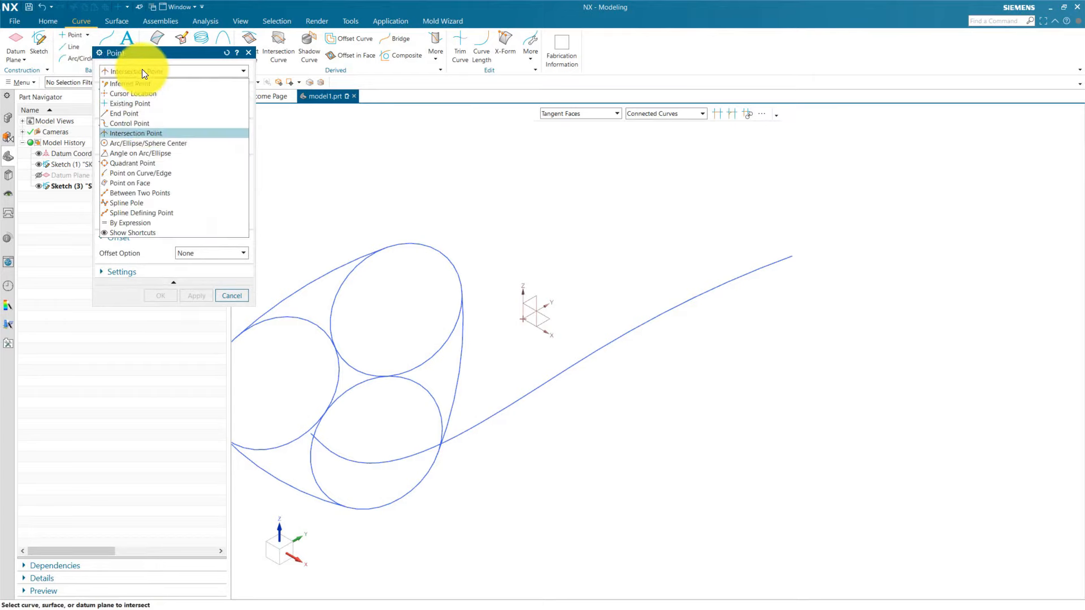
click(143, 134)
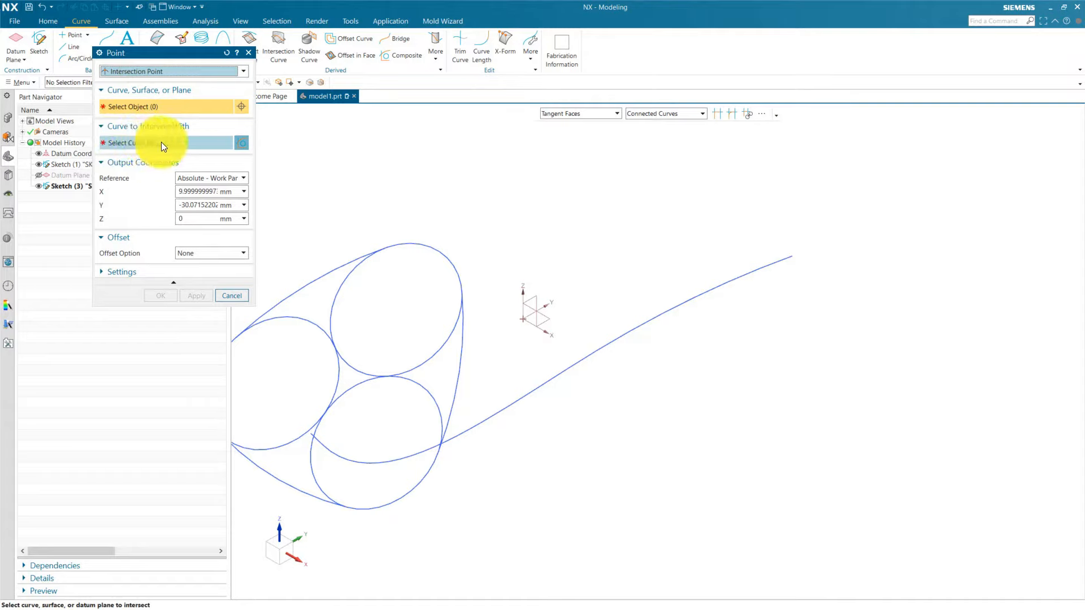
click(534, 296)
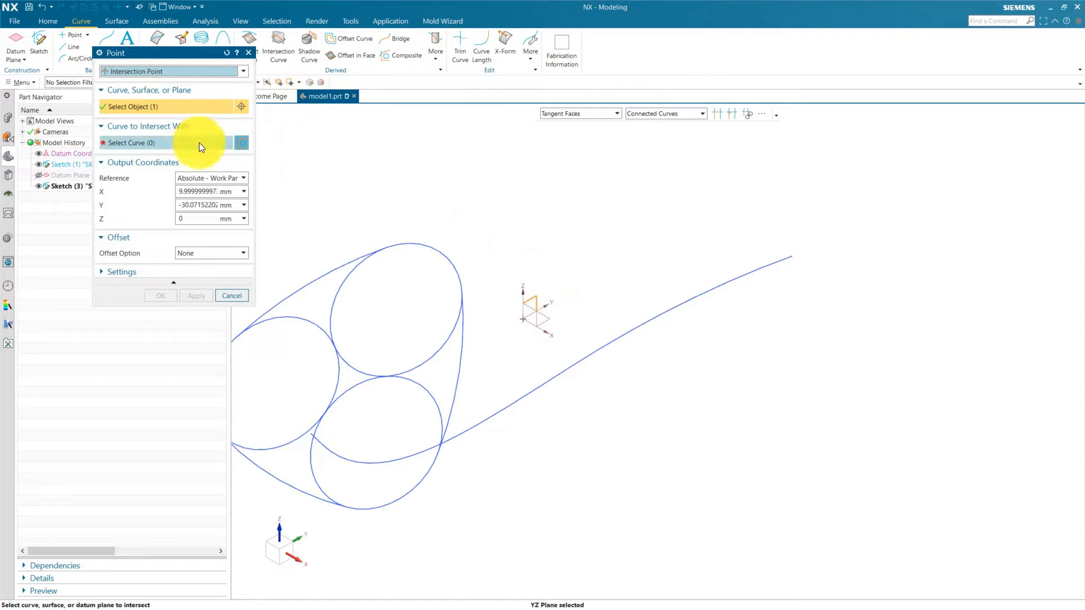
click(165, 142)
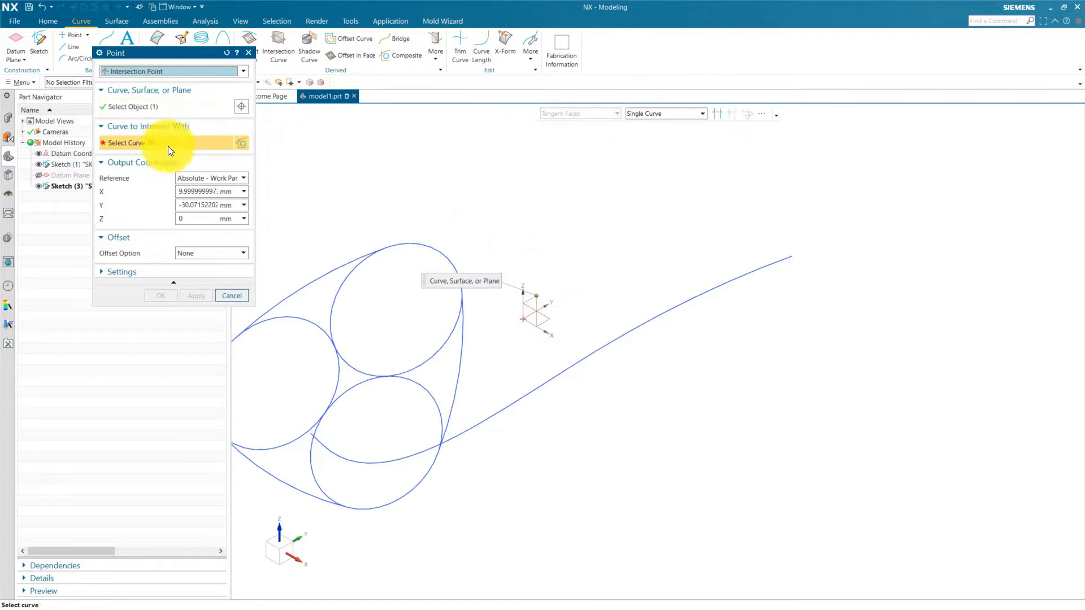
click(650, 113)
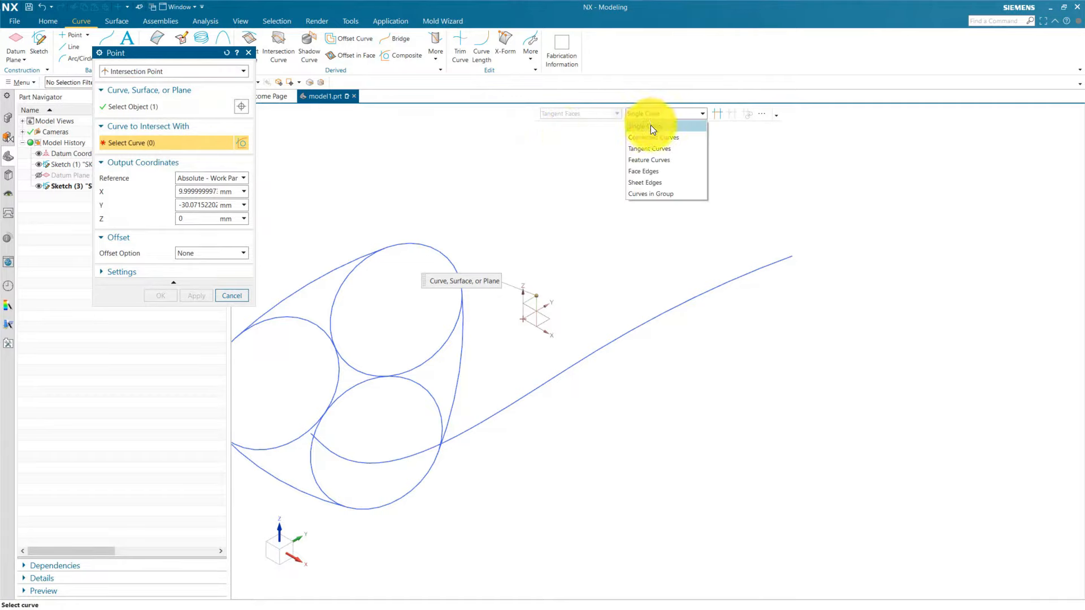
click(649, 126)
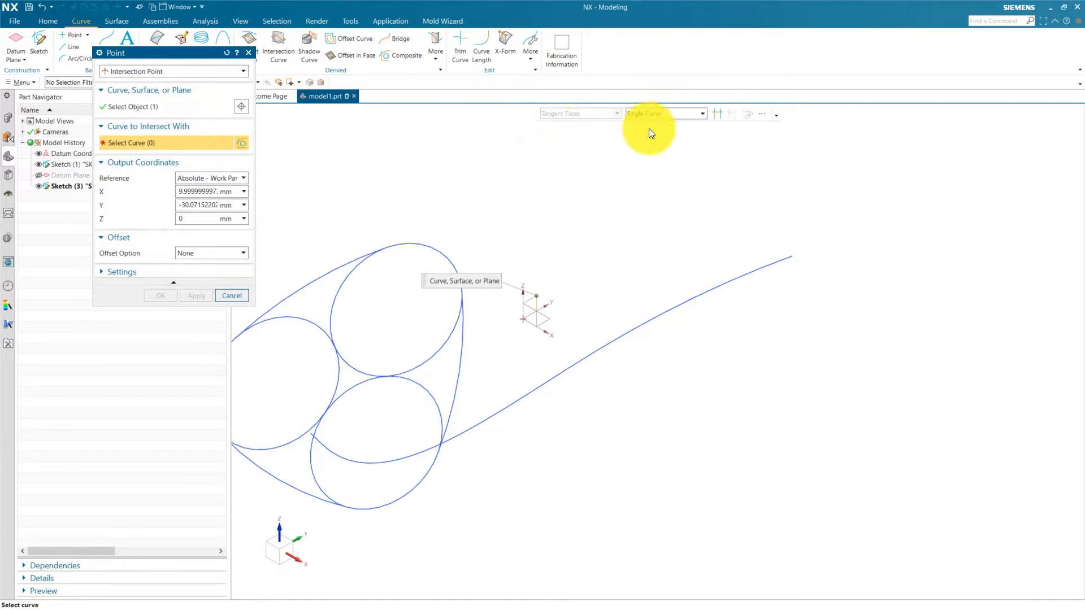
click(431, 247)
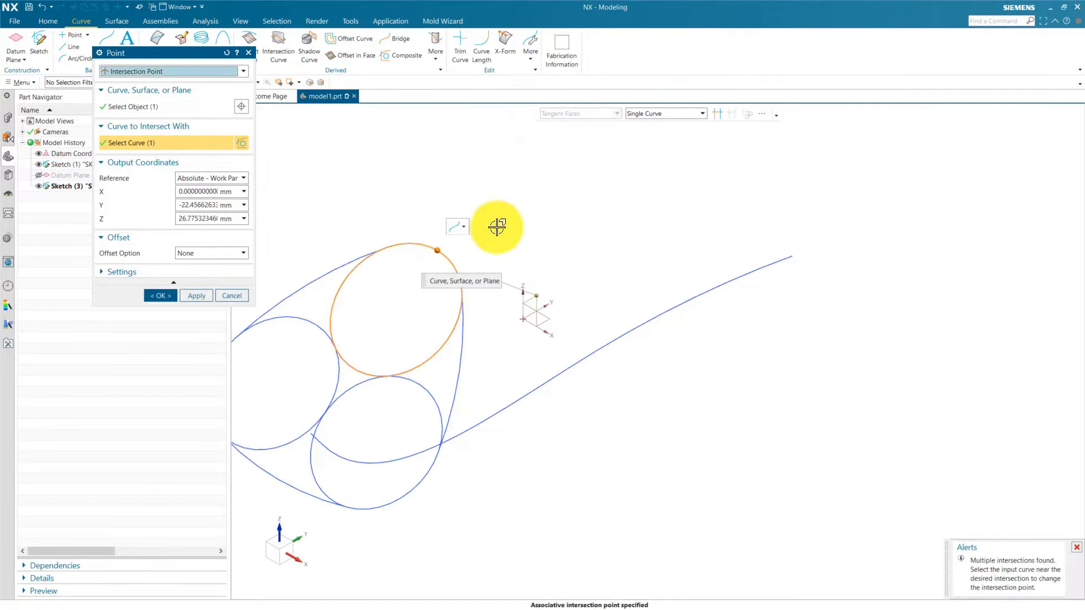
click(198, 295)
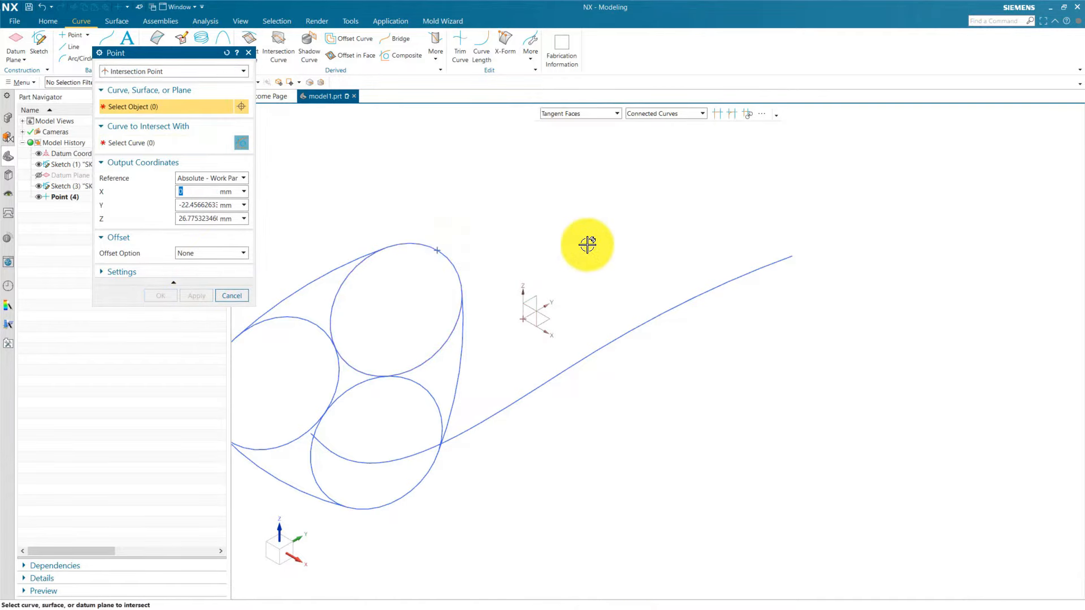
scroll(666, 244, up, 2)
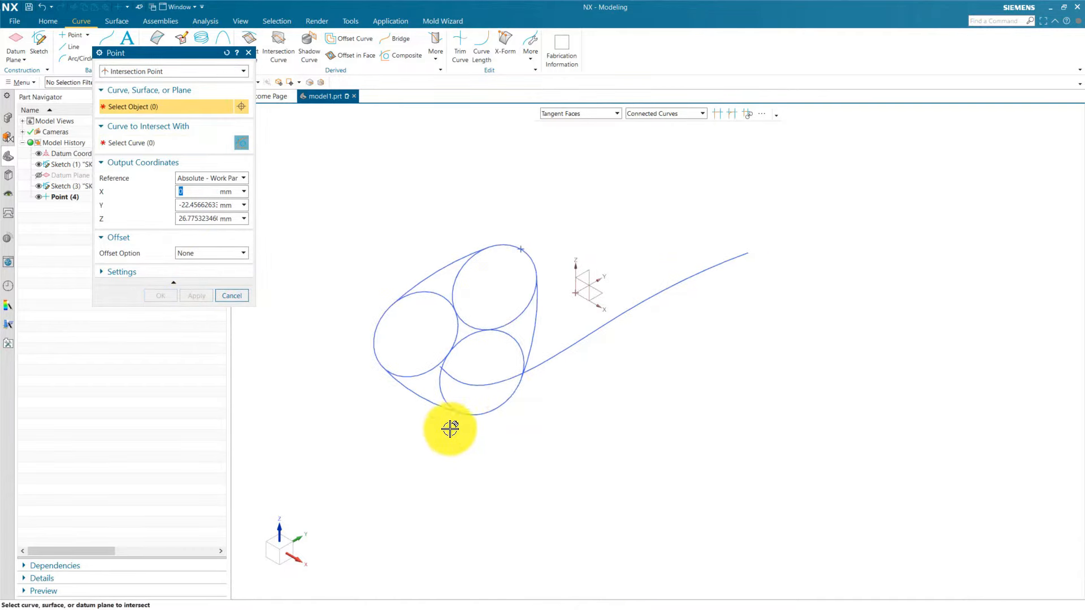
scroll(469, 424, down, 2)
scroll(709, 334, down, 1)
scroll(703, 339, up, 2)
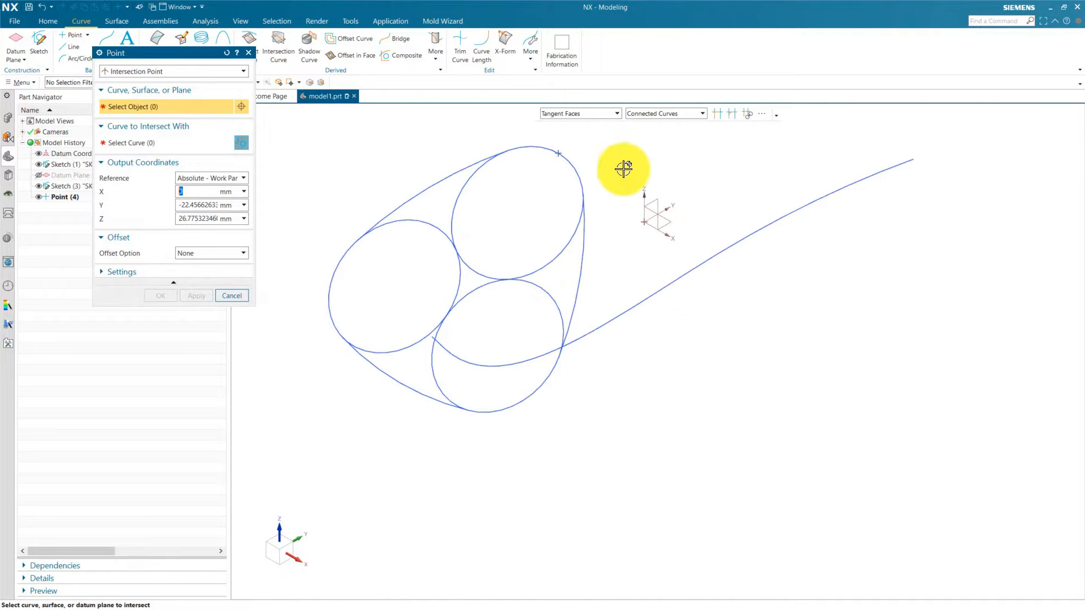
Create an intersection point where the YZ plane crosses the lower-left tangent arc of the three-circle profile
click(651, 203)
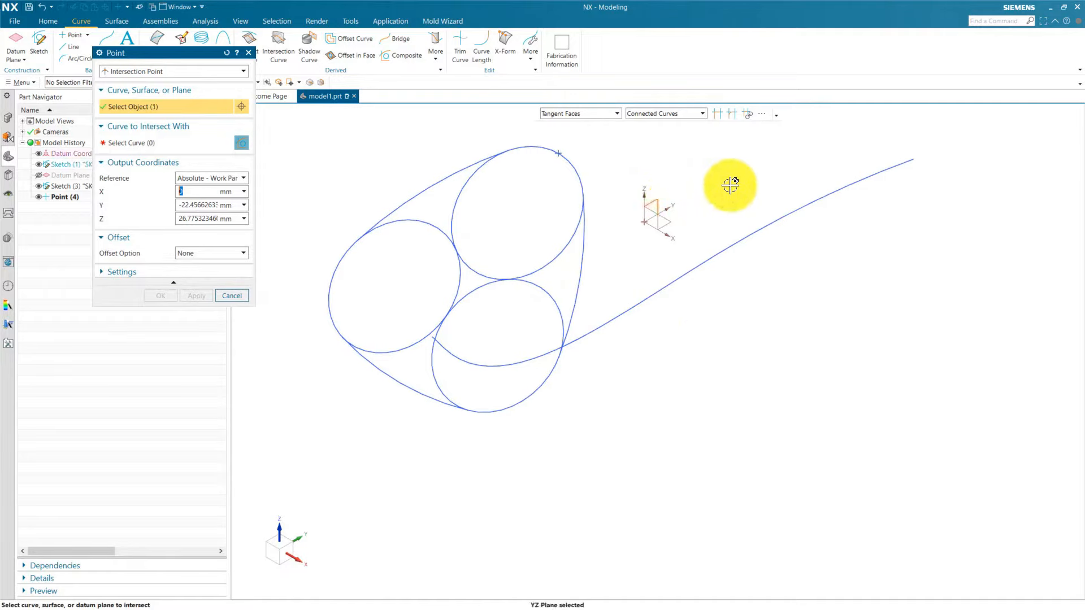
click(174, 144)
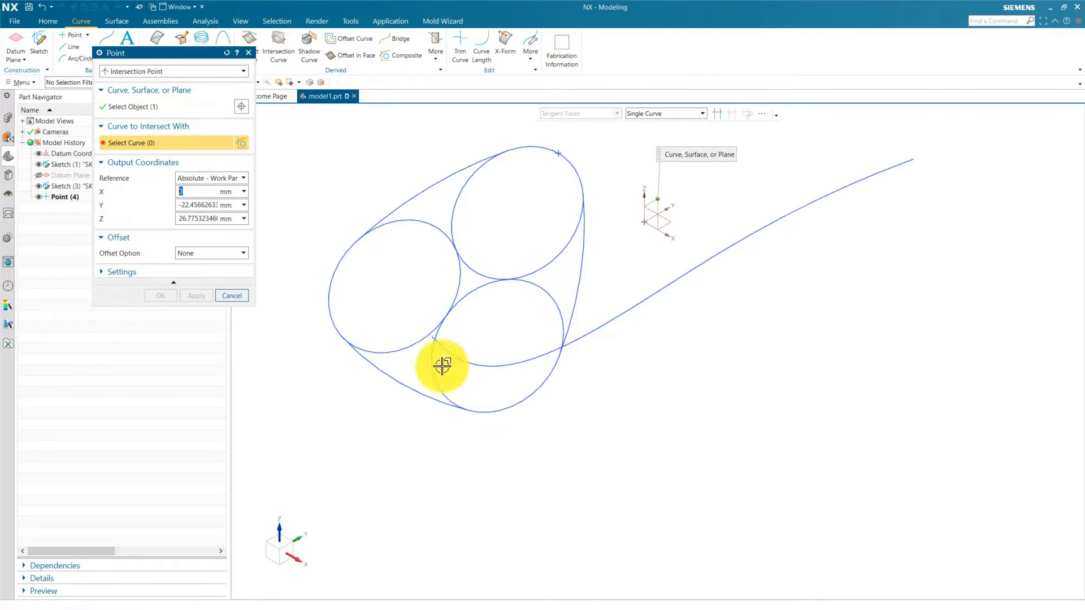
click(396, 381)
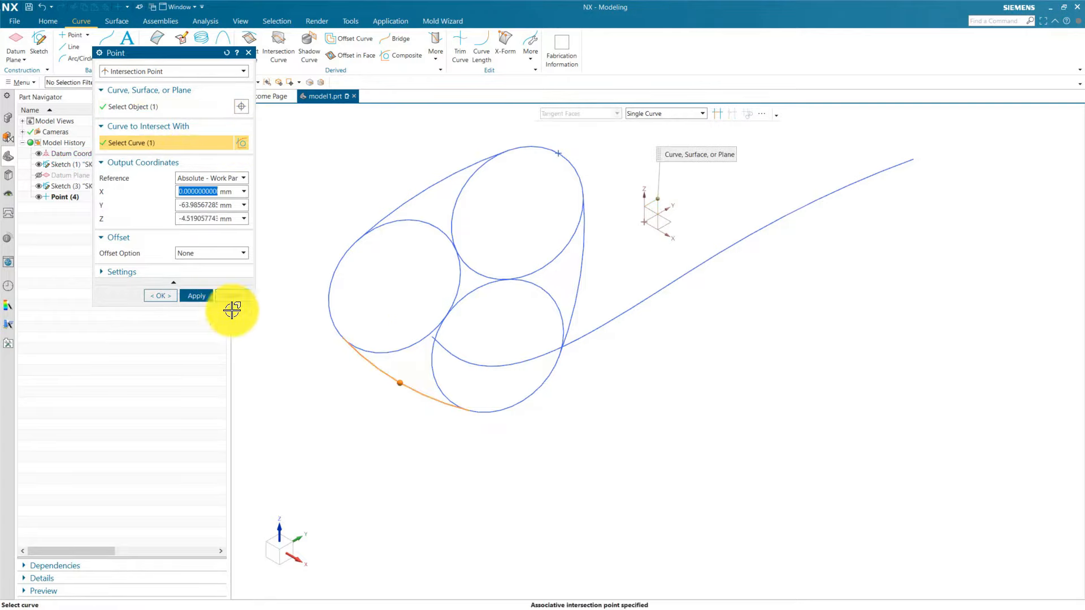
click(160, 296)
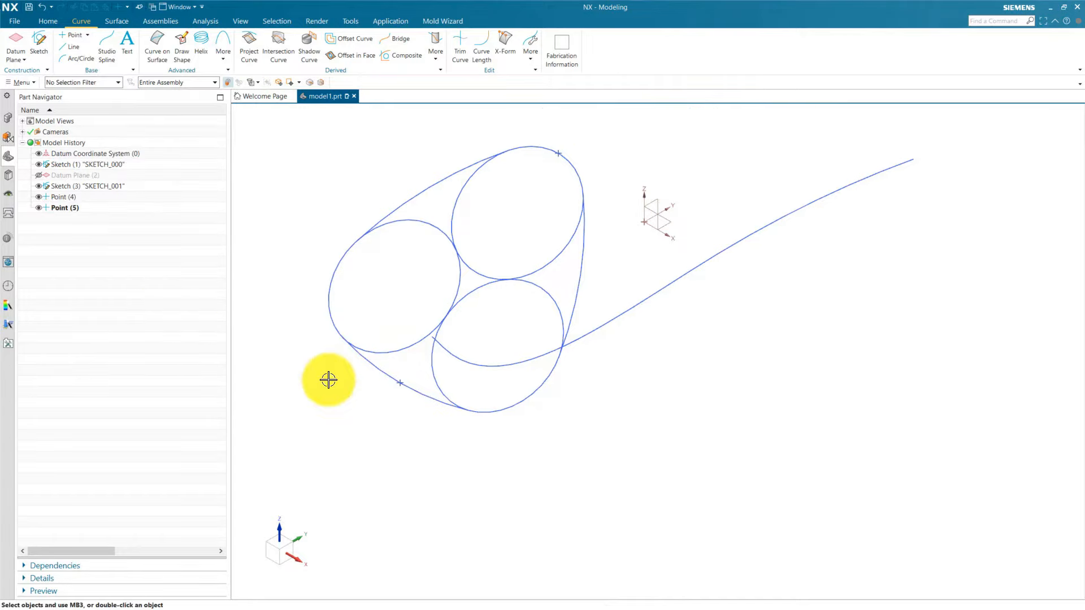
click(72, 197)
click(77, 207)
click(79, 229)
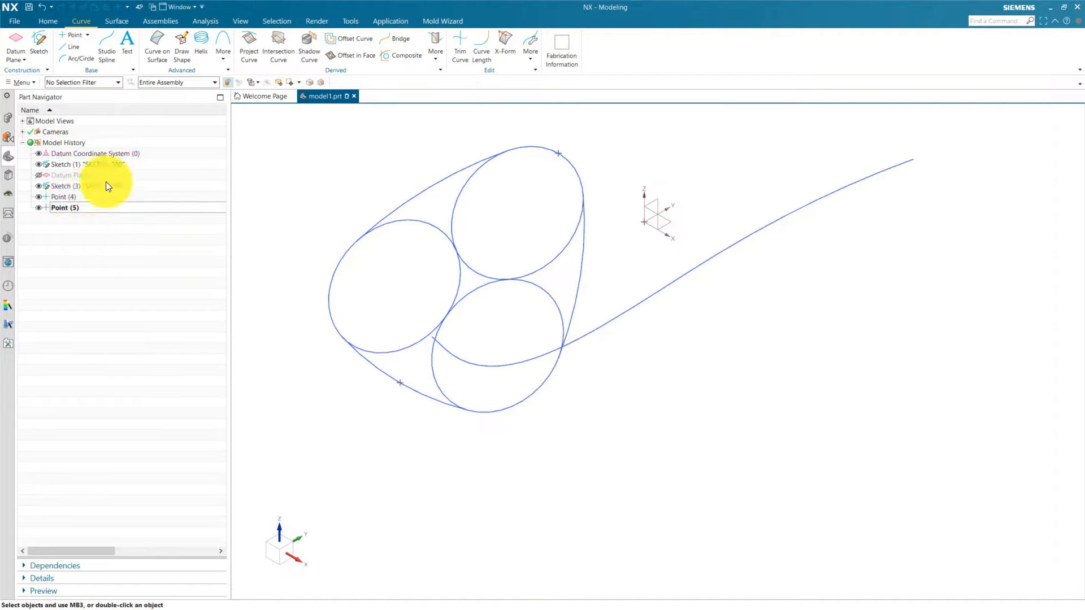
Draw an associative Line Point-Point from the intersection point on the upper circle to the one on the lower-left tangent arc
click(26, 84)
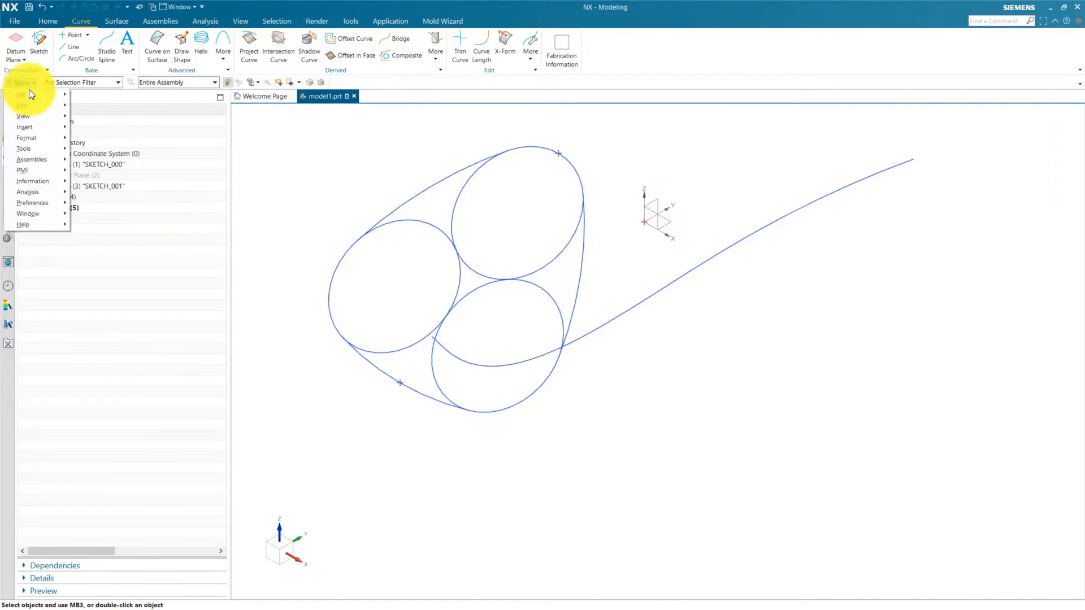
mouse_move(38, 127)
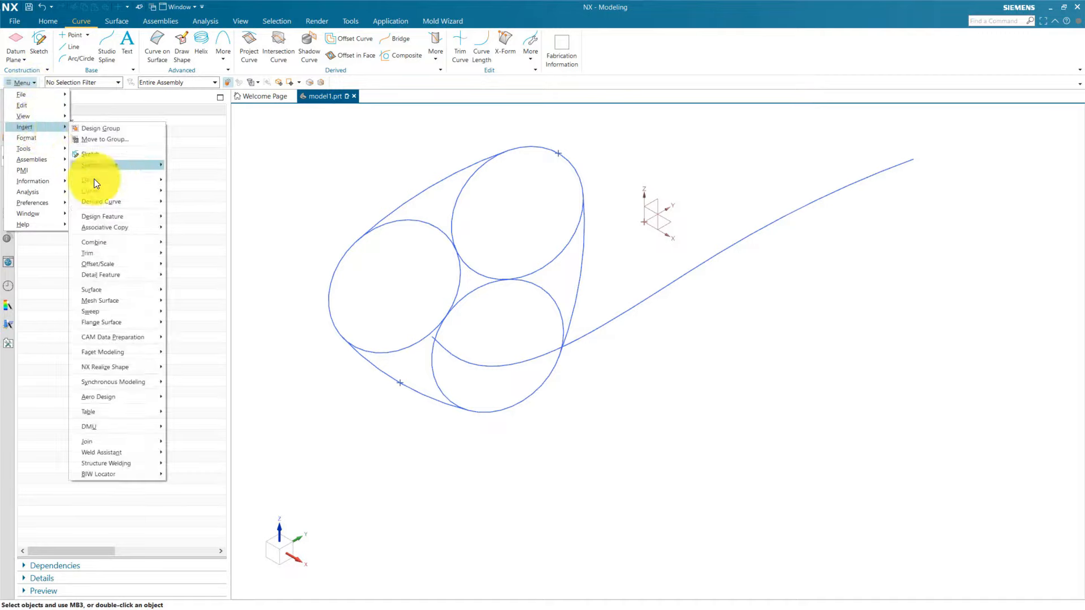
mouse_move(95, 192)
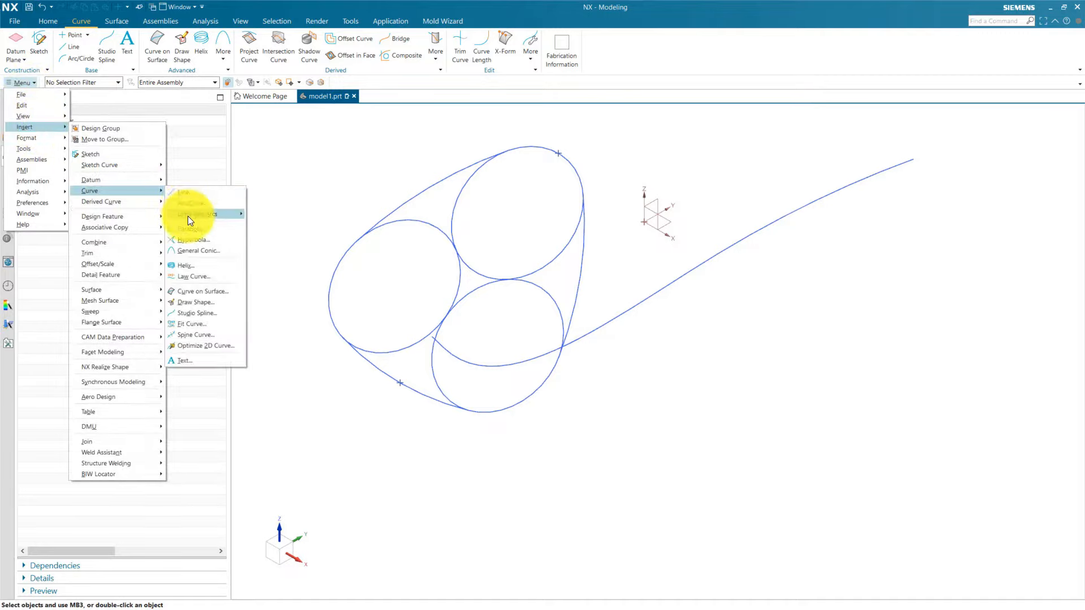
mouse_move(188, 216)
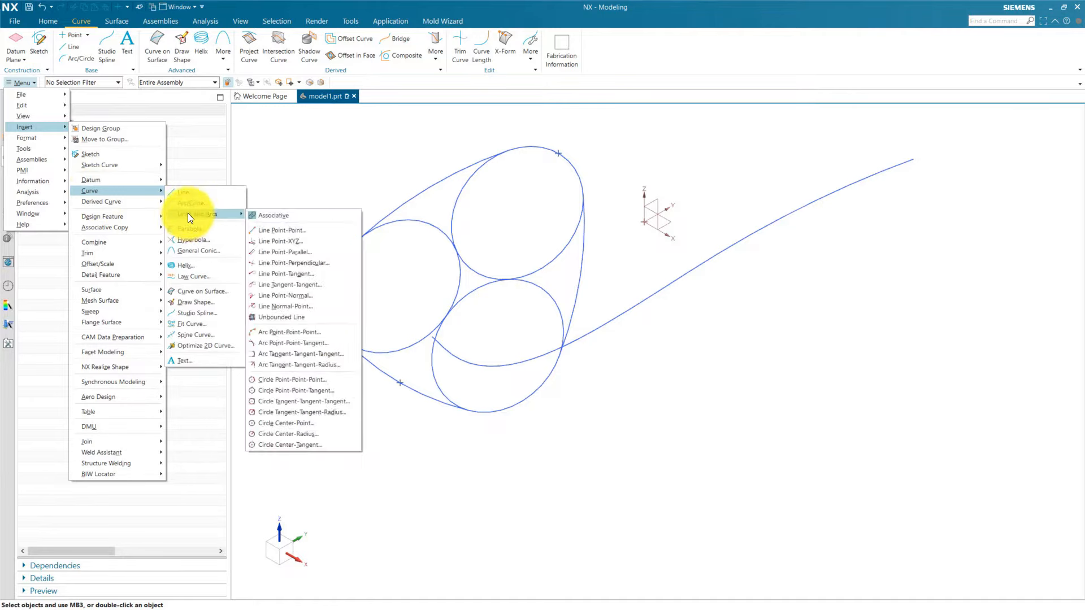
click(274, 230)
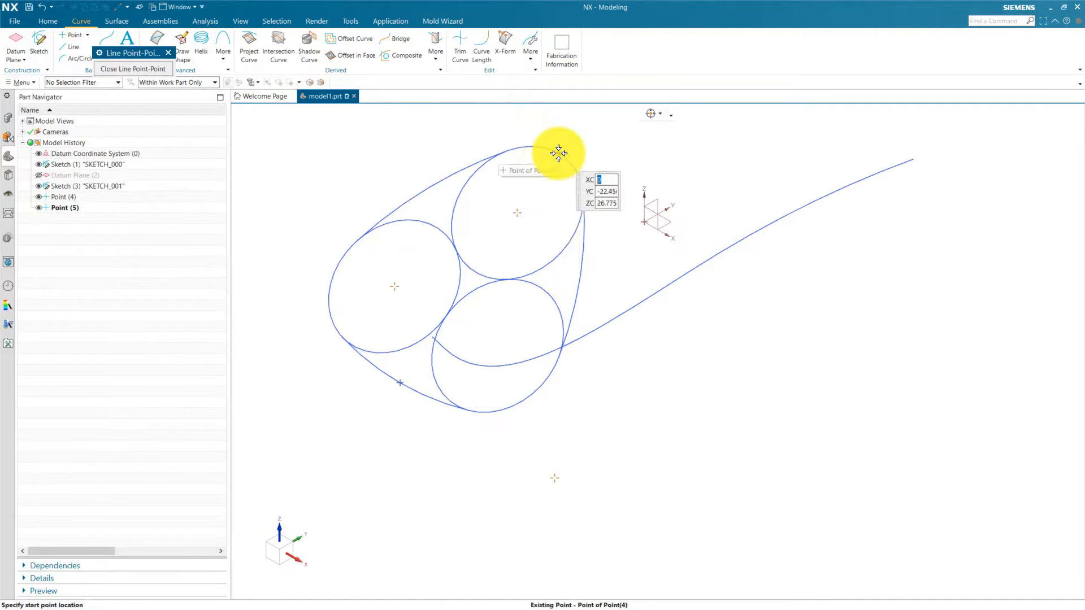
click(558, 154)
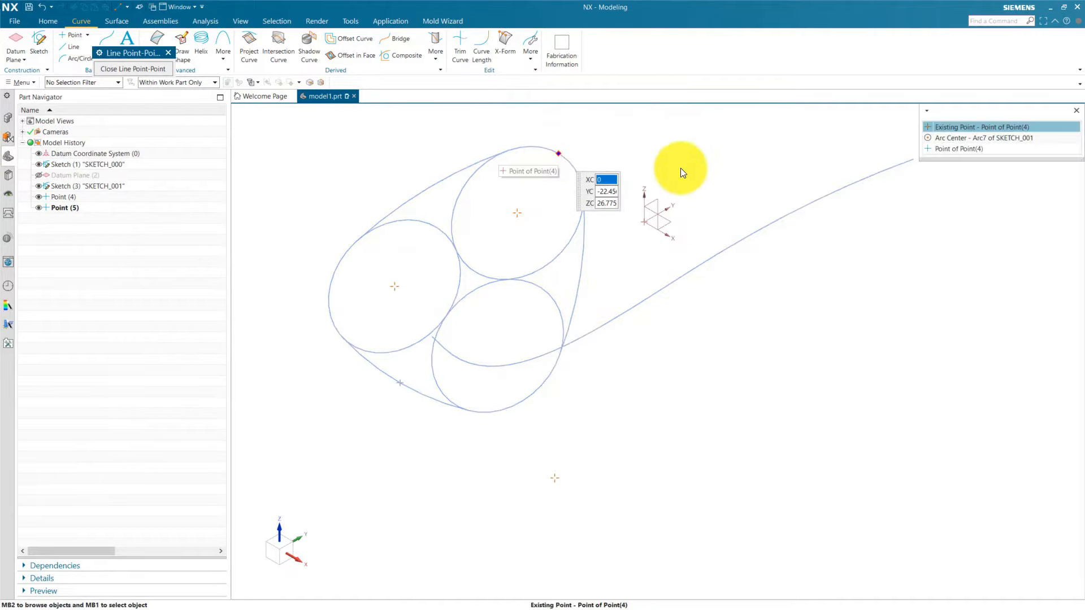
click(965, 148)
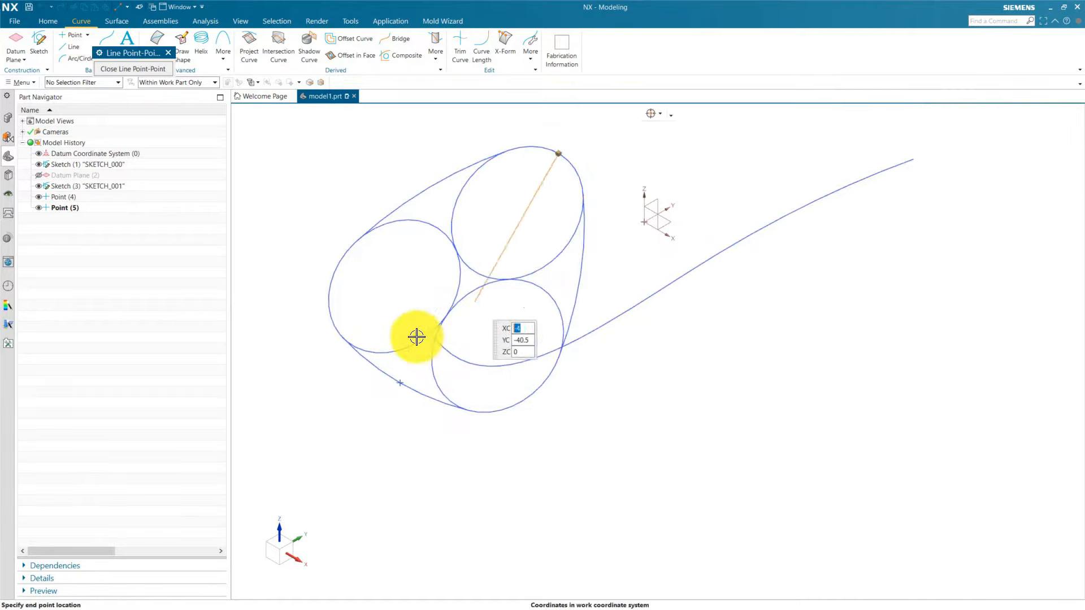
click(402, 380)
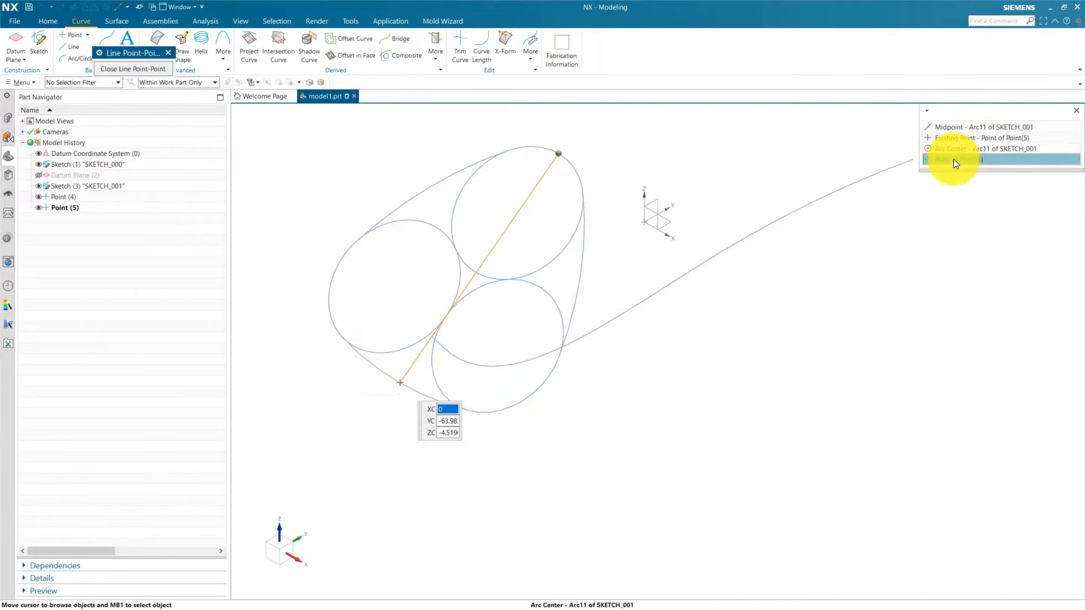
click(954, 159)
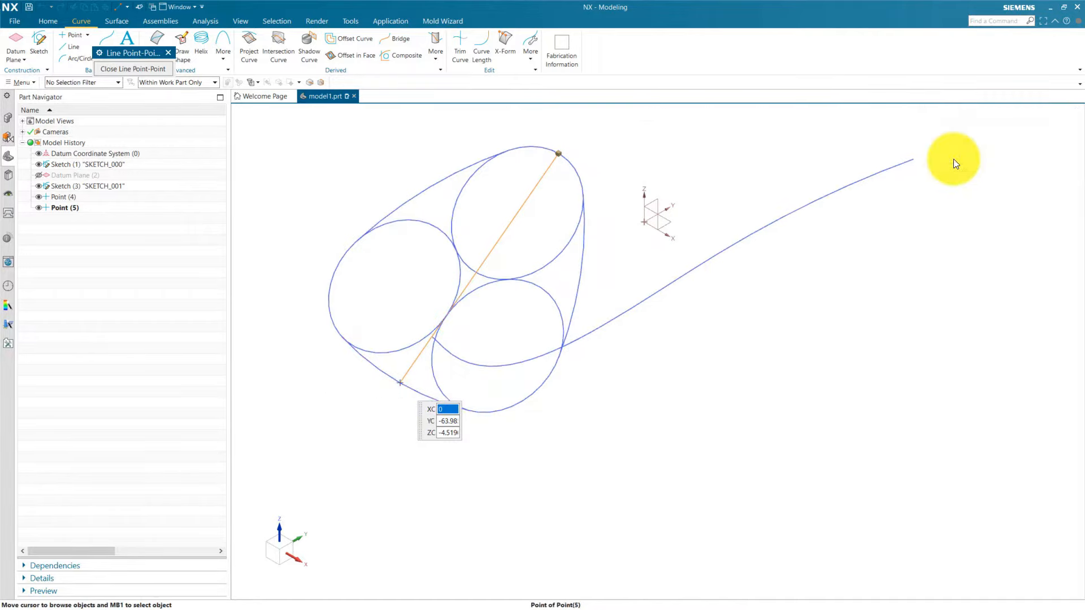
click(168, 52)
Create a sketch on the YZ plane with the Y axis as horizontal reference and the work part origin as sketch origin
scroll(396, 280, down, 2)
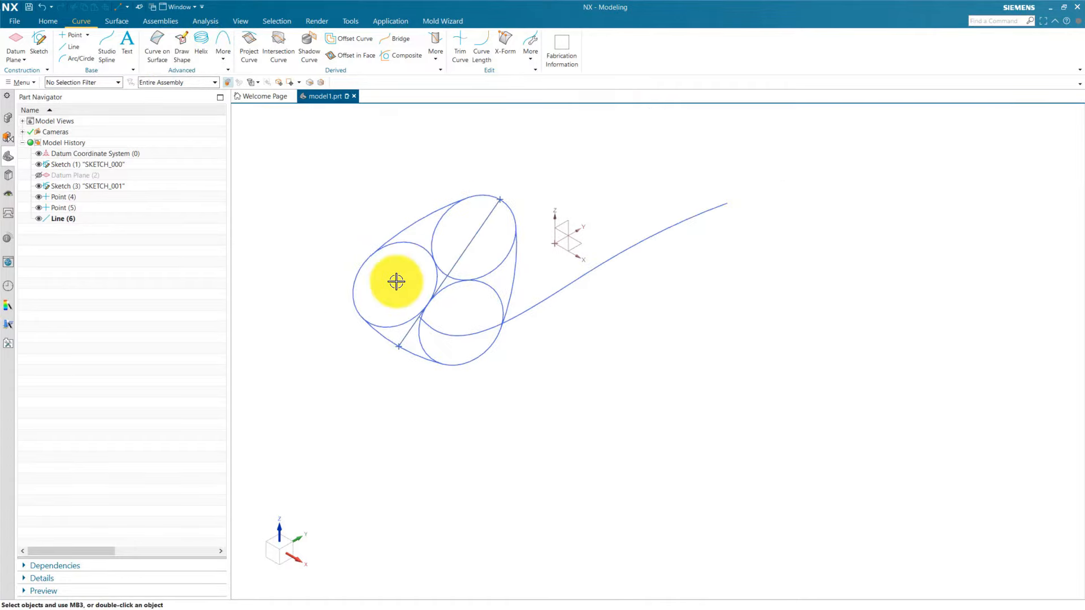
scroll(587, 167, up, 1)
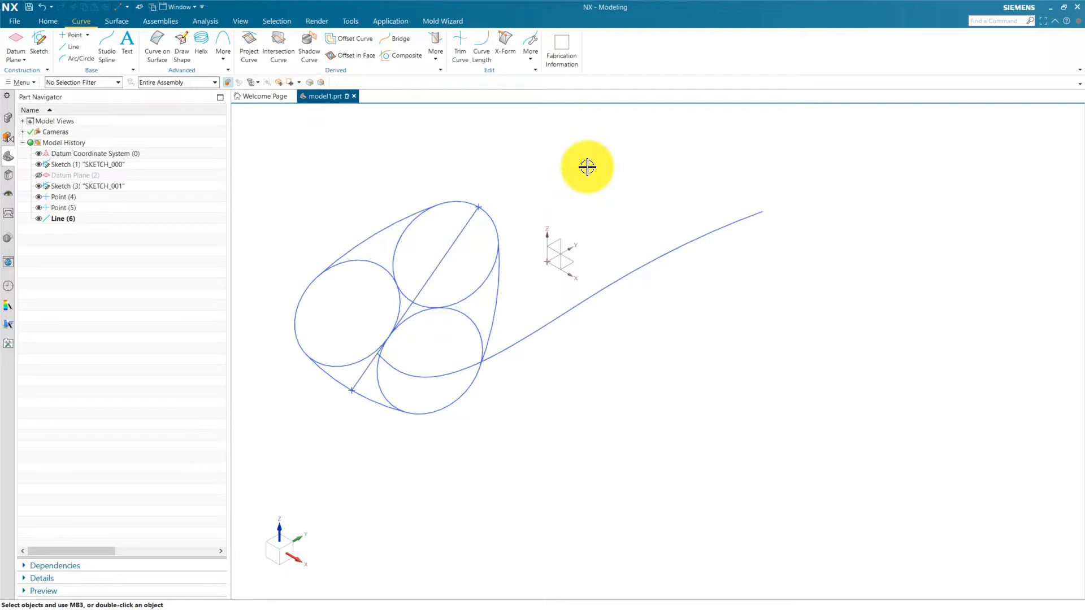
click(46, 21)
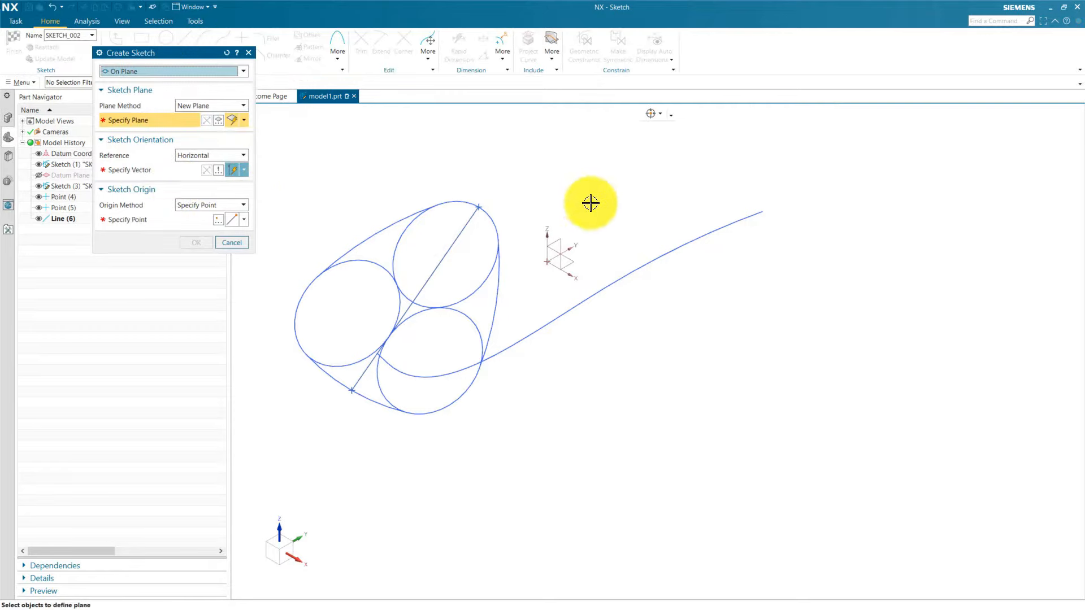
click(560, 236)
click(147, 171)
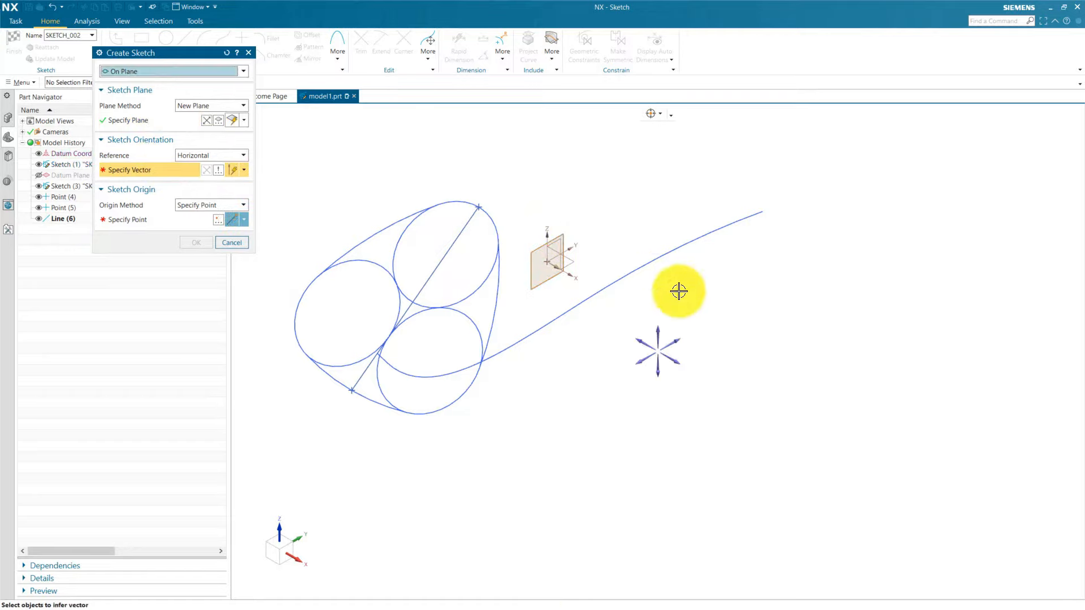
click(676, 341)
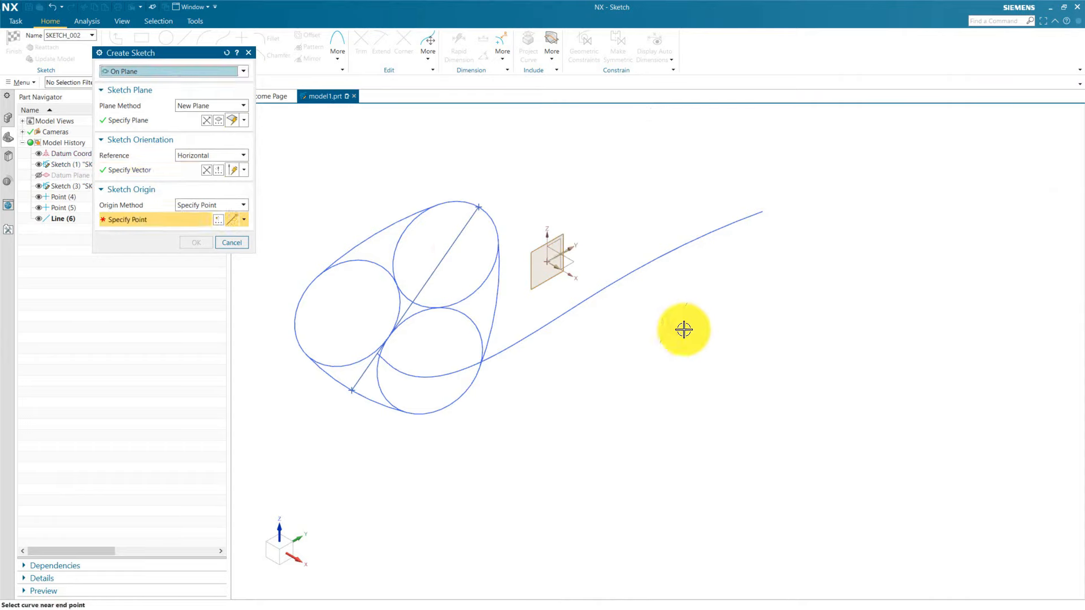
click(206, 206)
click(201, 226)
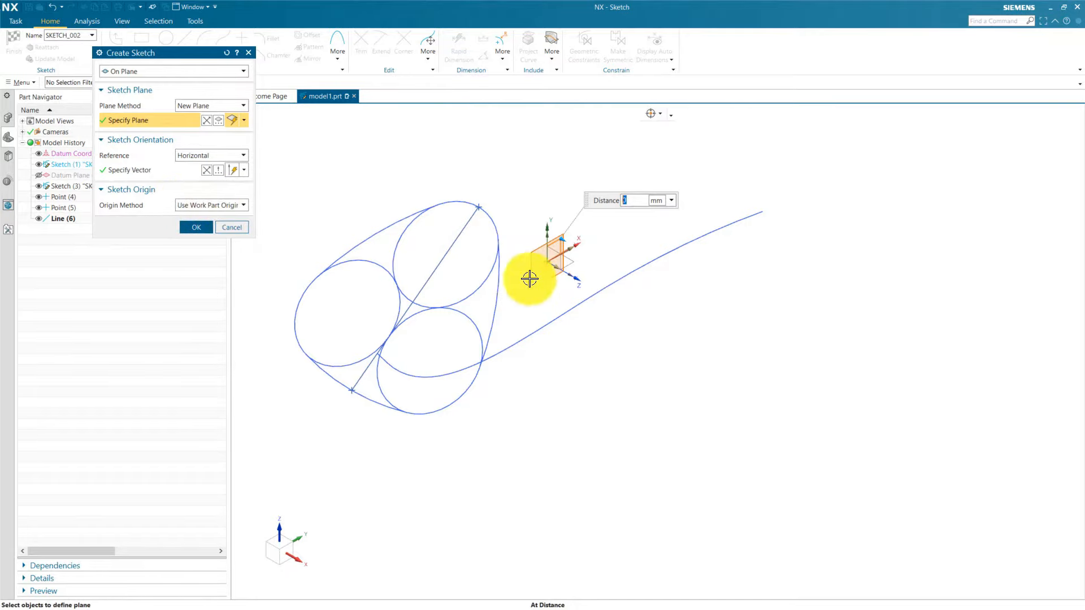
middle_drag(265, 248, 308, 301)
middle_click(308, 301)
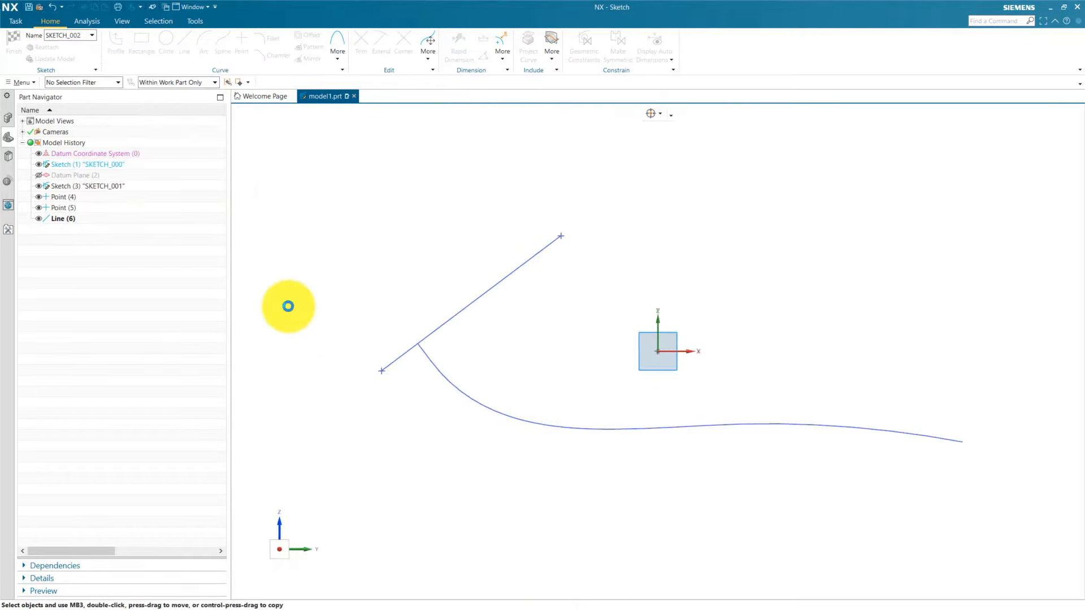
Sketch a line about 9.5 mm long from the existing upper intersection point, perpendicular to the connecting line and heading up and left
scroll(273, 300, down, 2)
scroll(519, 439, down, 1)
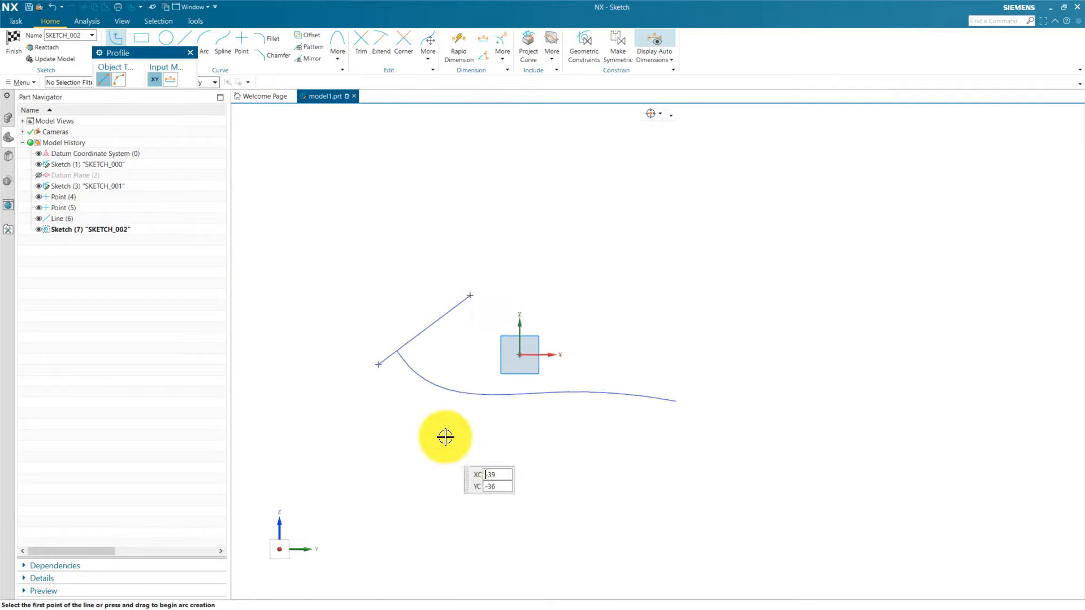
scroll(331, 355, up, 1)
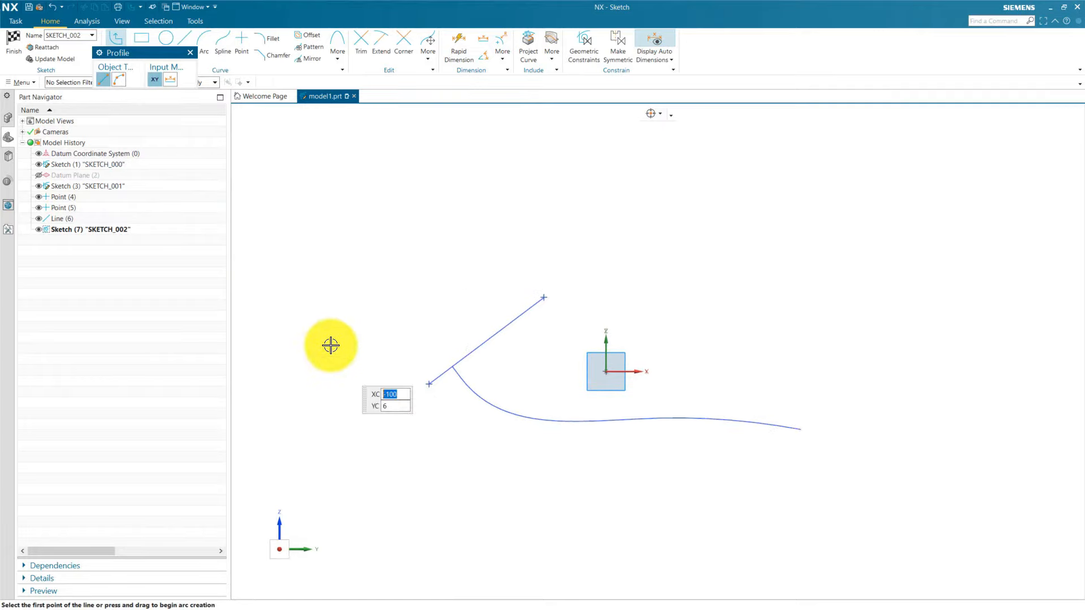
click(185, 38)
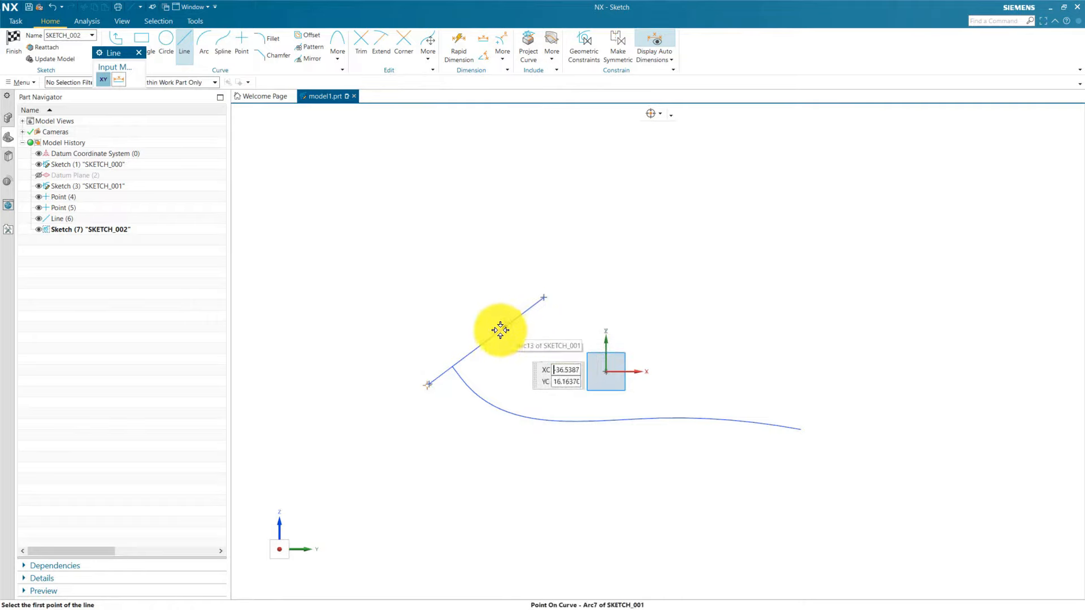
right_click(545, 299)
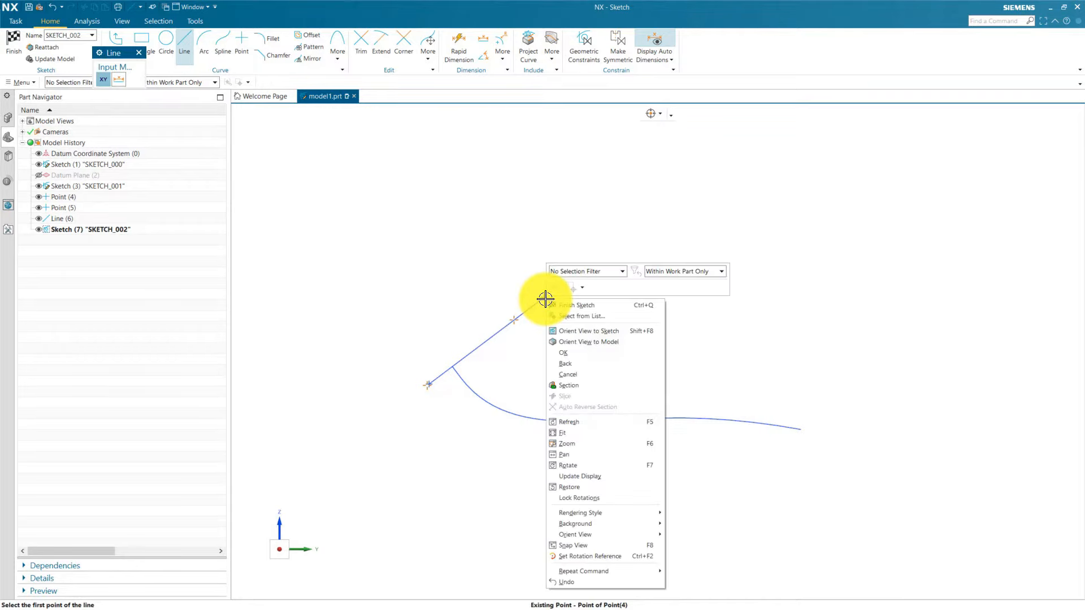
click(573, 317)
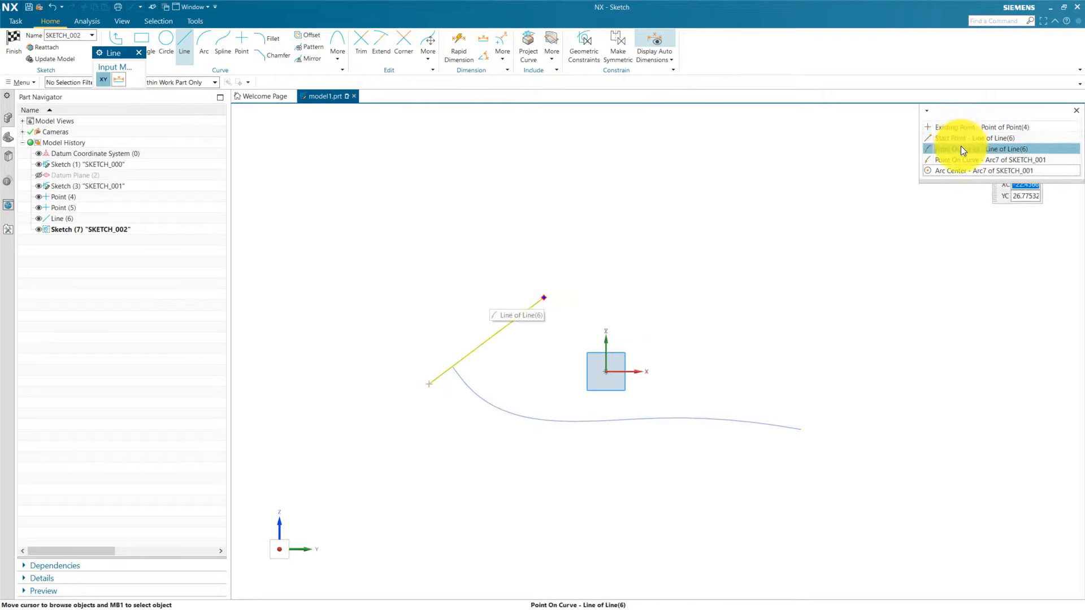
click(1019, 127)
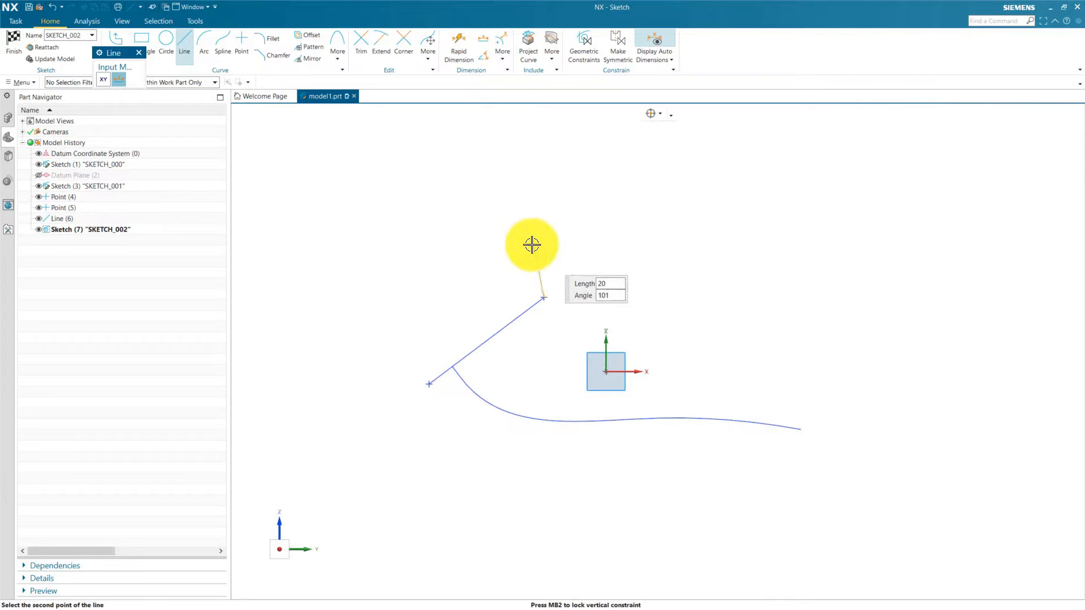
scroll(520, 266, up, 3)
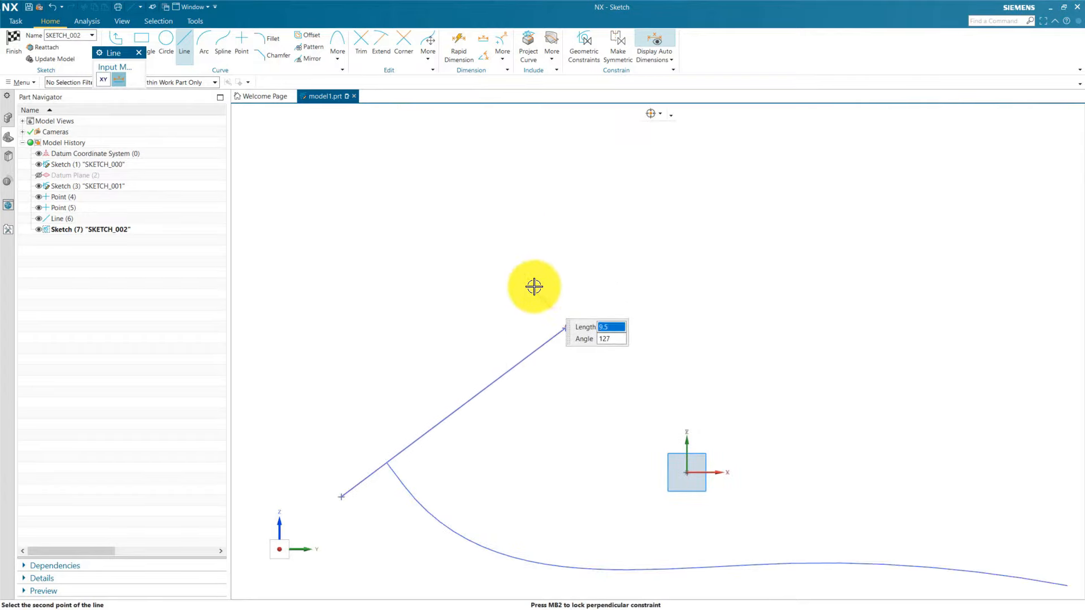
click(534, 286)
key(Escape)
Set the length of the short perpendicular line to 10 mm
scroll(547, 343, up, 3)
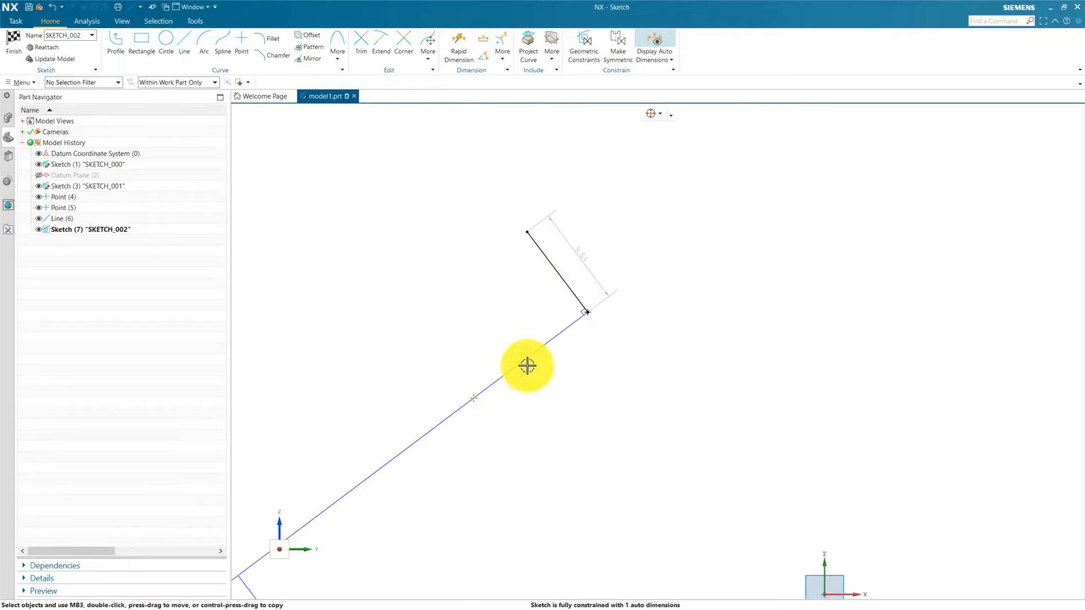
scroll(536, 352, down, 2)
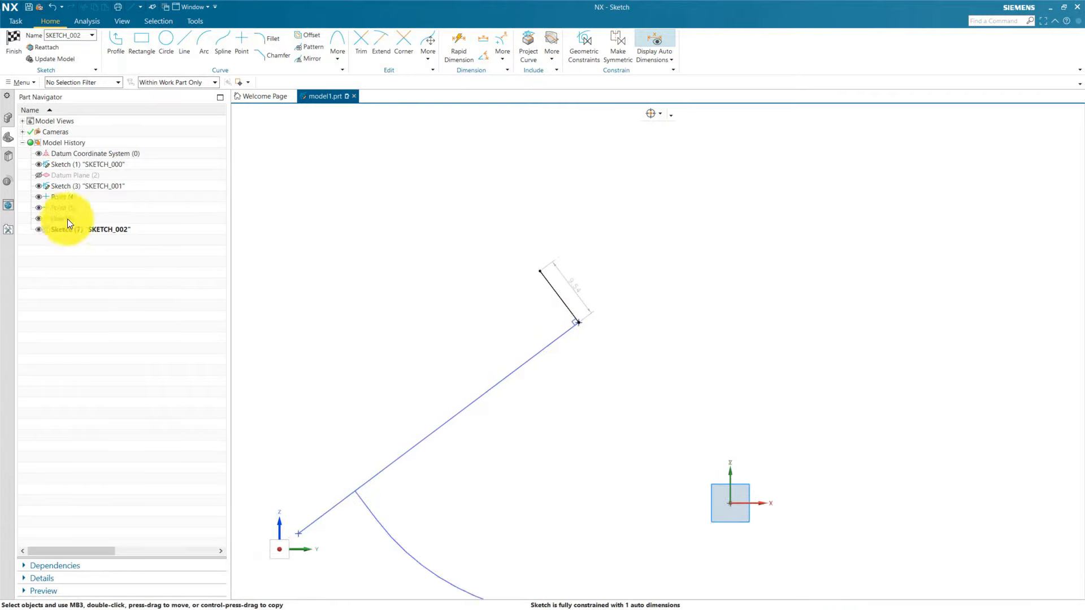
scroll(564, 315, up, 2)
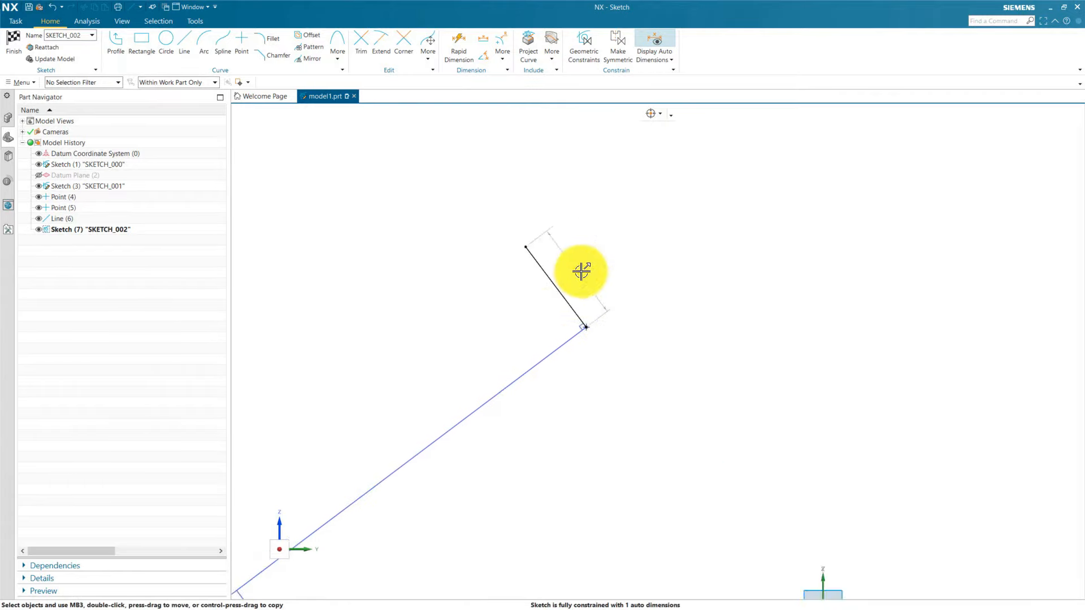
double_click(600, 298)
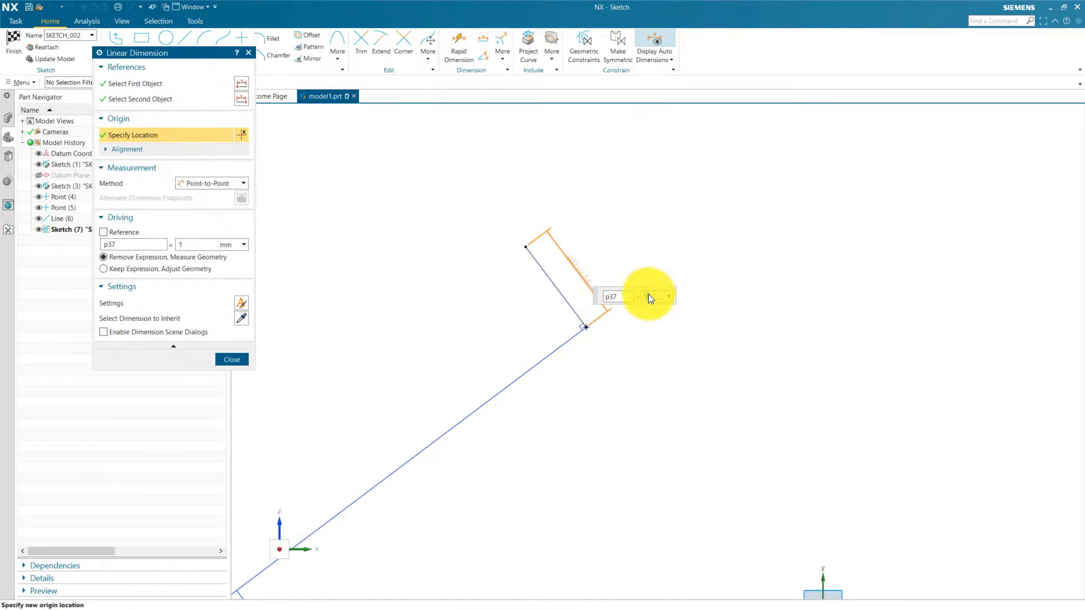
key(Return)
middle_click(647, 243)
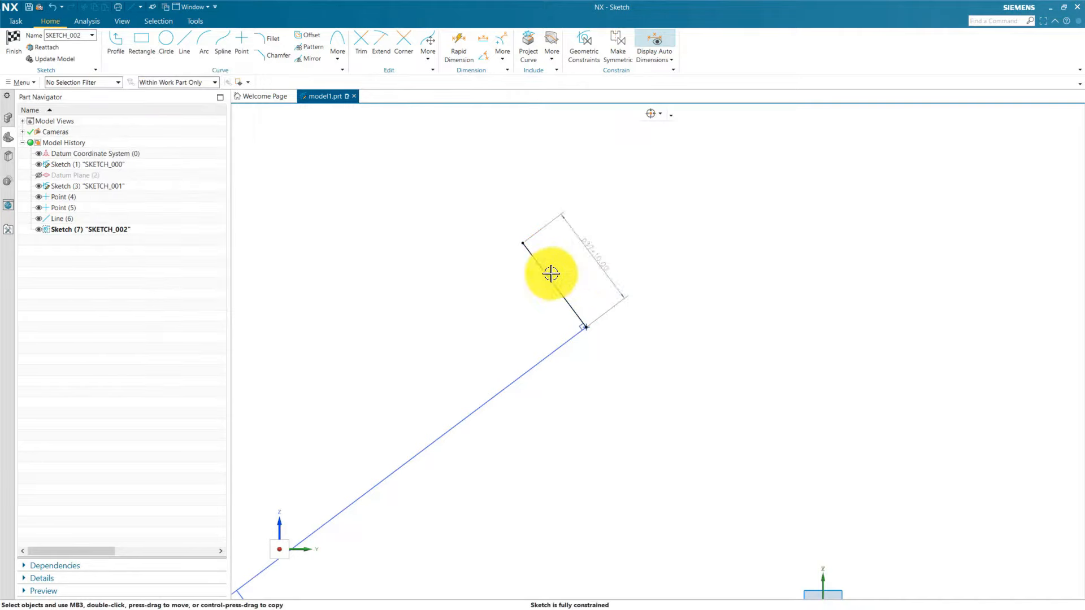
Convert the short 10 mm line perpendicular to the connecting line into a reference line
click(532, 257)
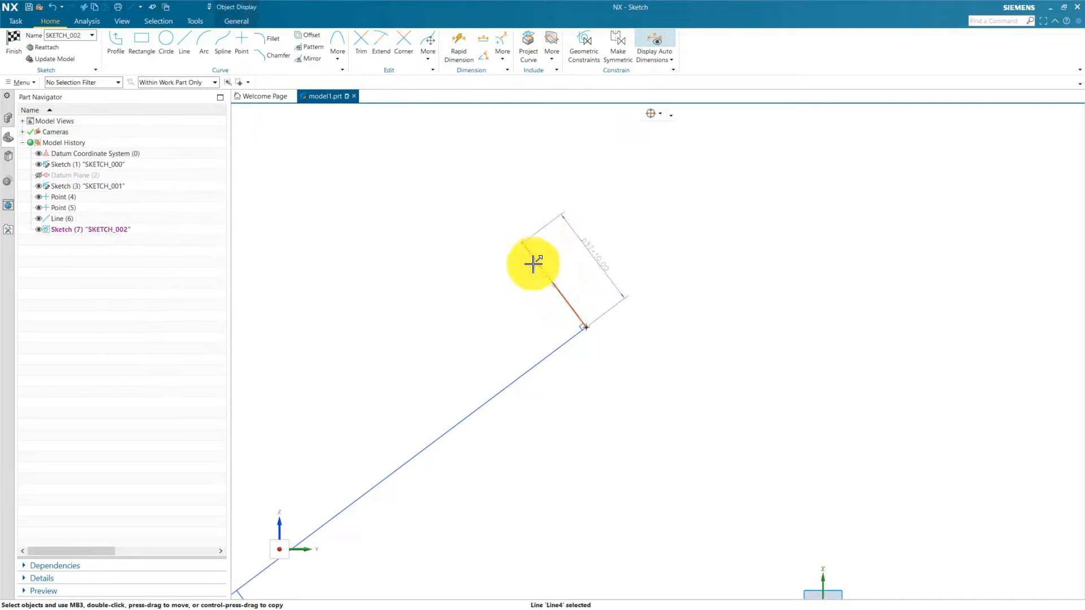
right_click(530, 256)
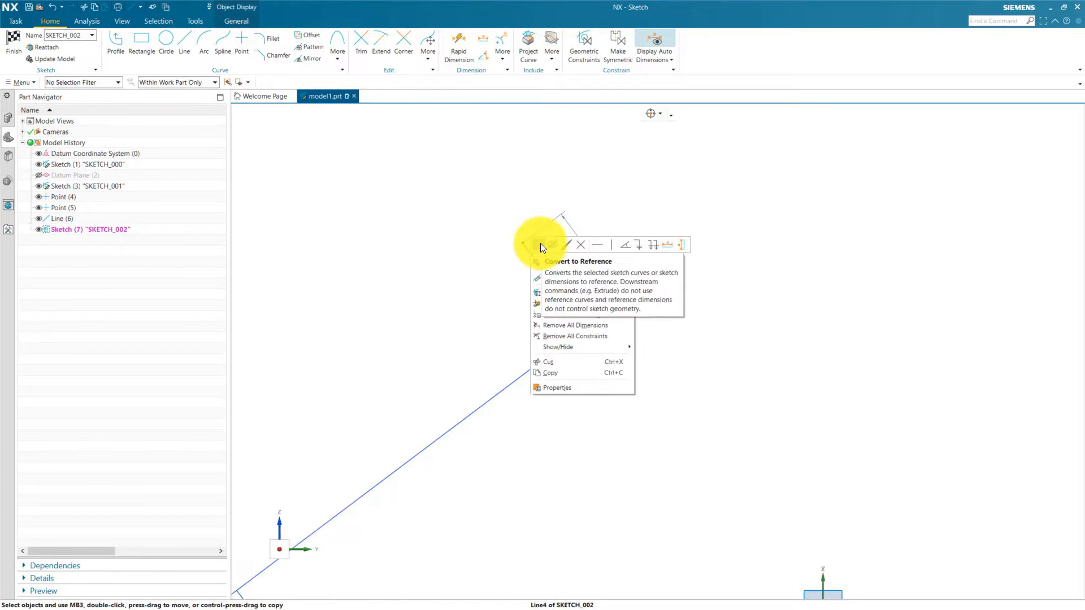
click(540, 244)
scroll(482, 276, down, 2)
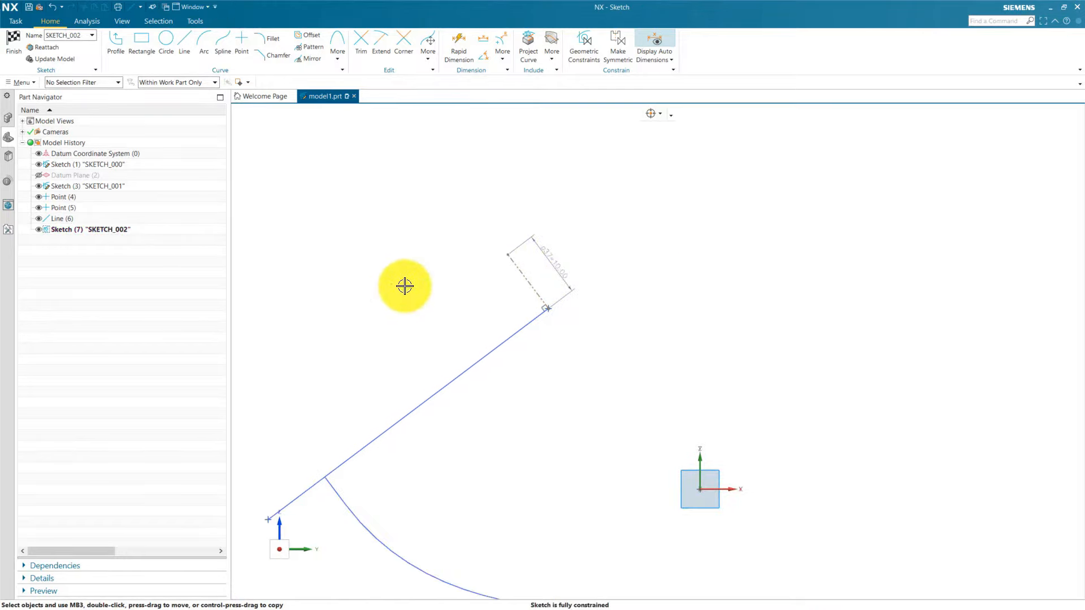
scroll(552, 363, down, 2)
scroll(358, 283, down, 3)
scroll(434, 380, up, 2)
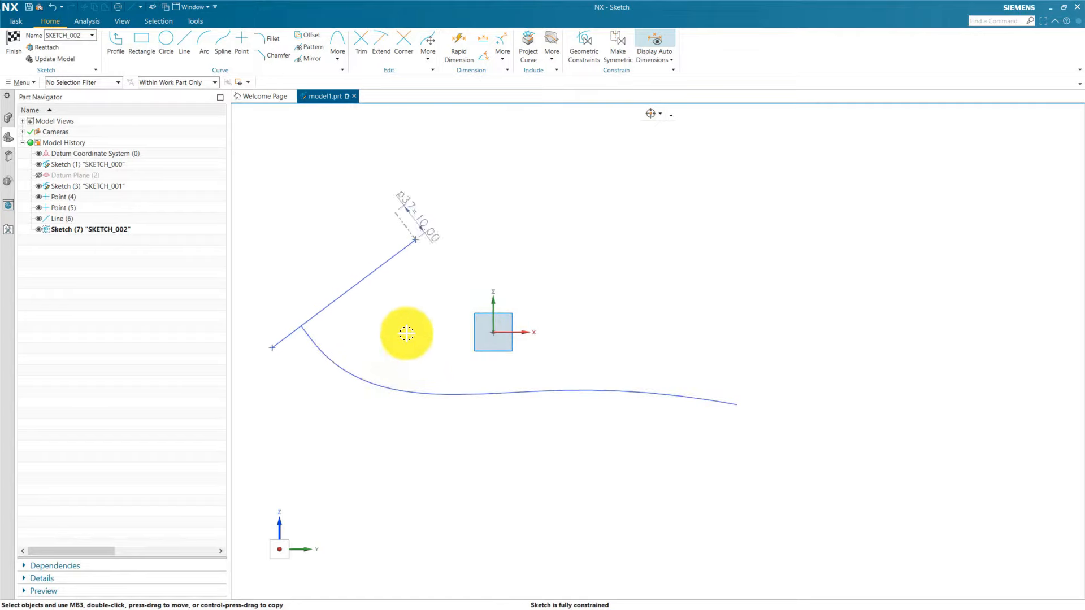
Sketch a vertical line about 13 mm long straight down from the far end point of the existing guide spline
click(184, 40)
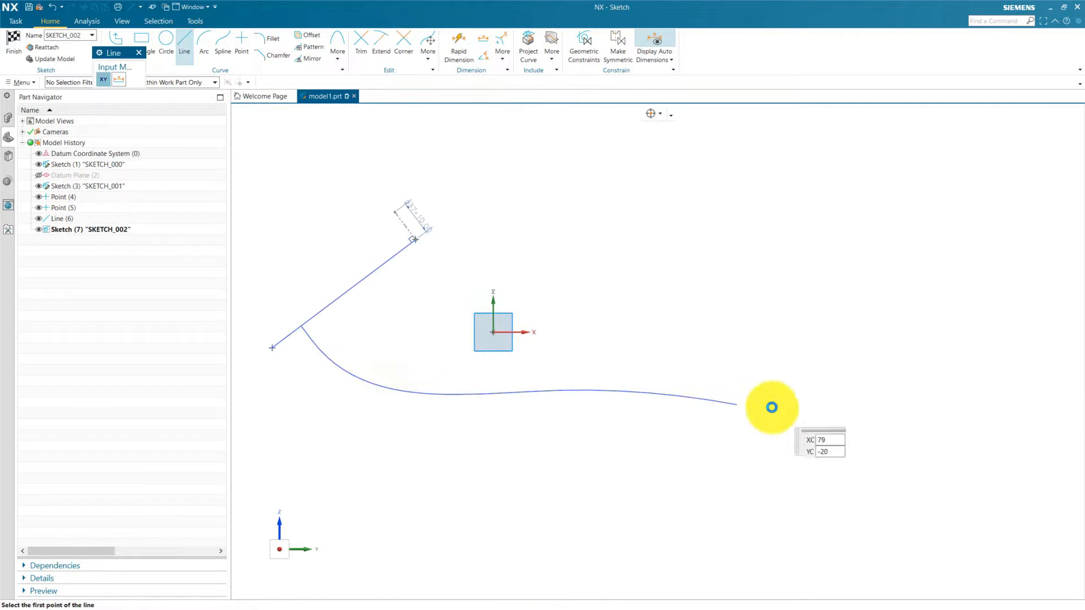
click(739, 405)
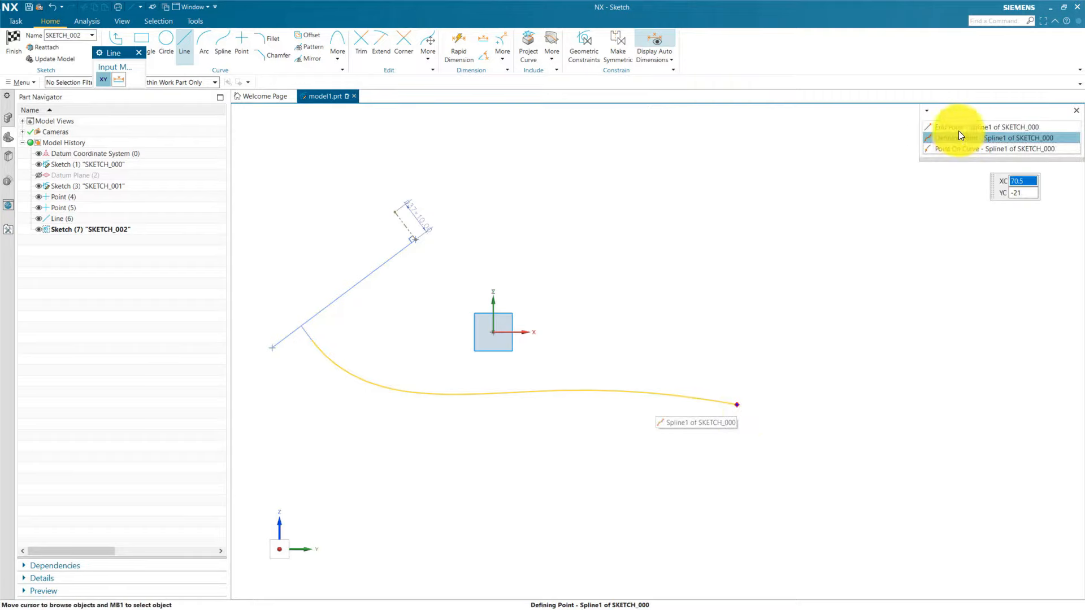
click(958, 128)
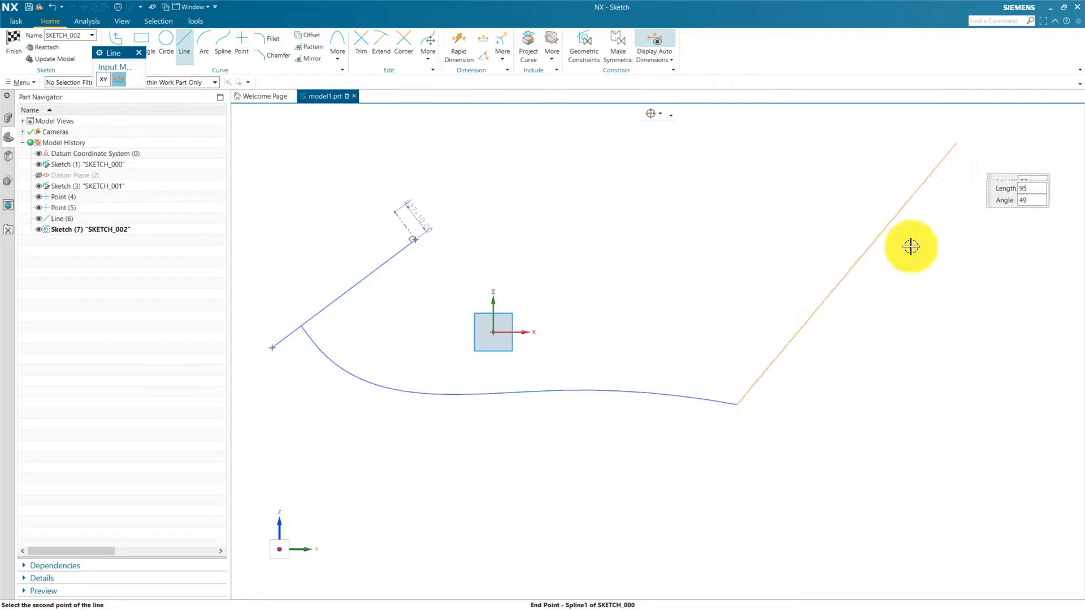
click(740, 447)
key(Escape)
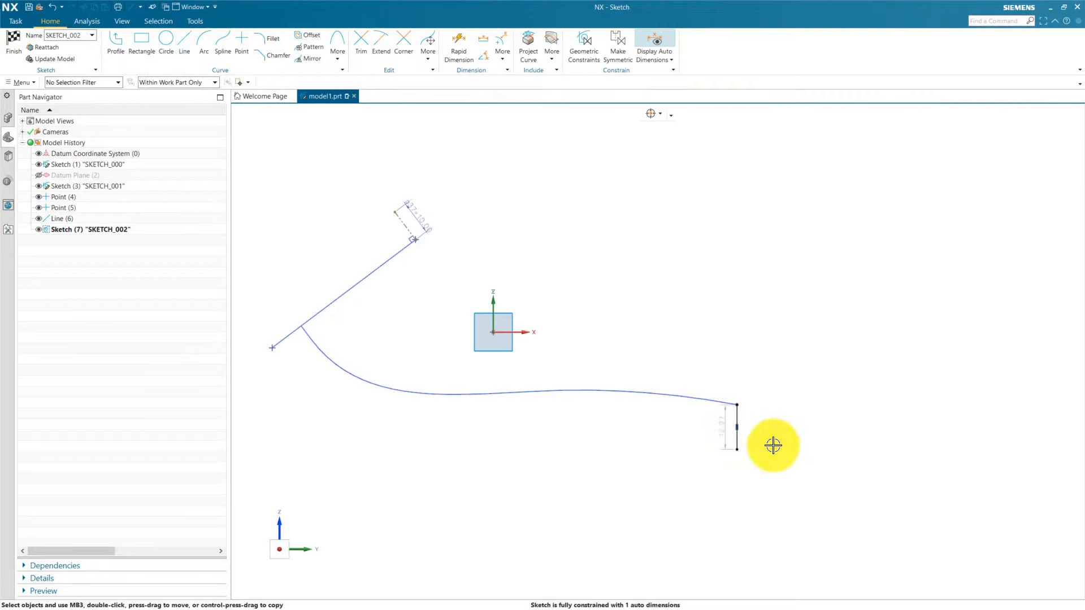
Apply an Equal Length constraint between the short perpendicular reference line and the vertical line at the guide spline's end
key(c)
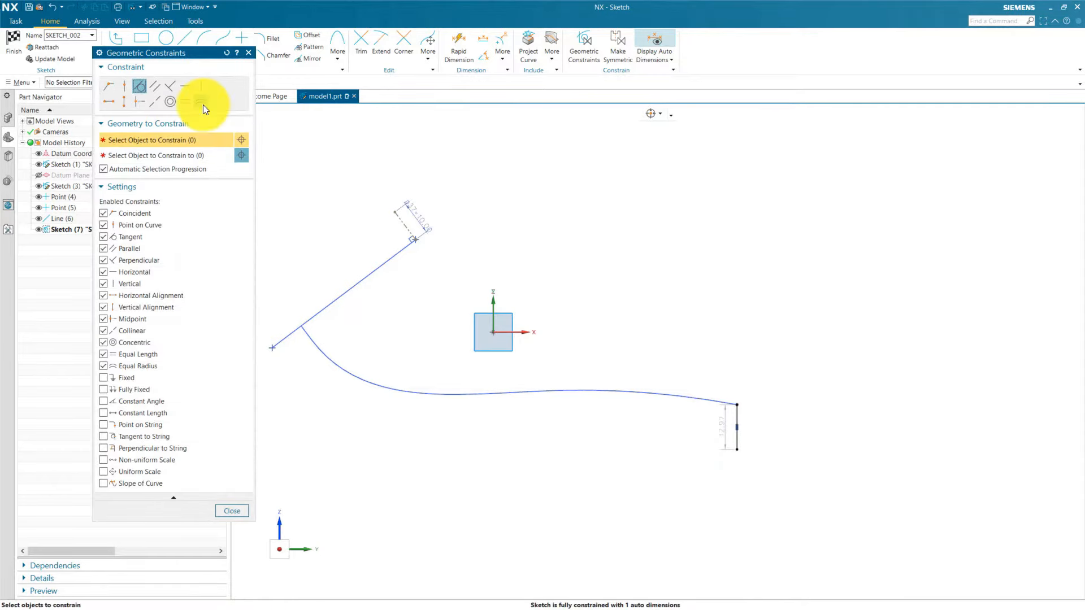
click(188, 100)
scroll(400, 220, up, 1)
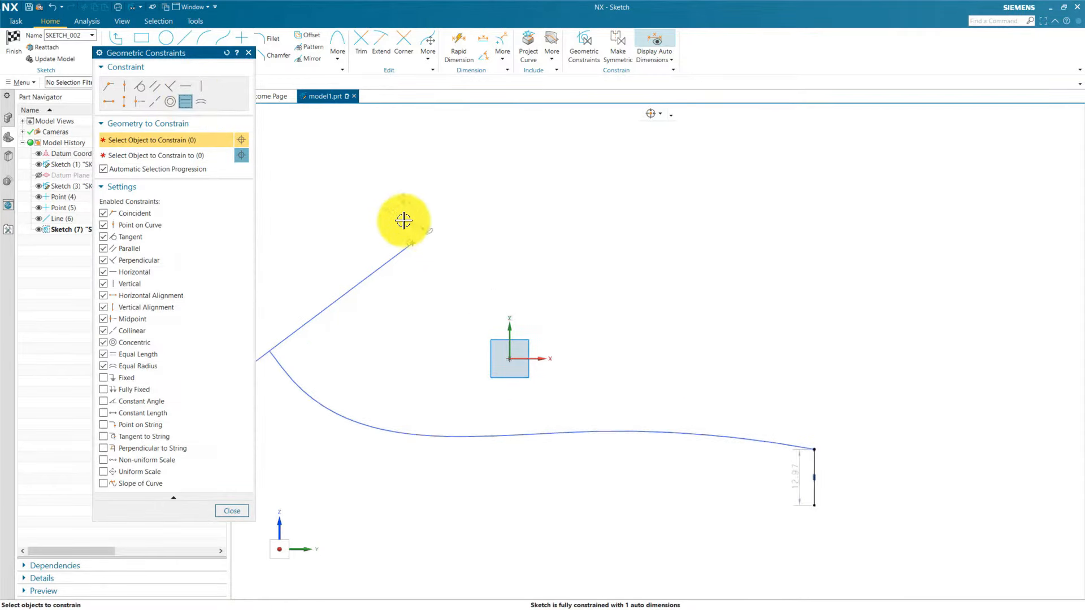
click(398, 221)
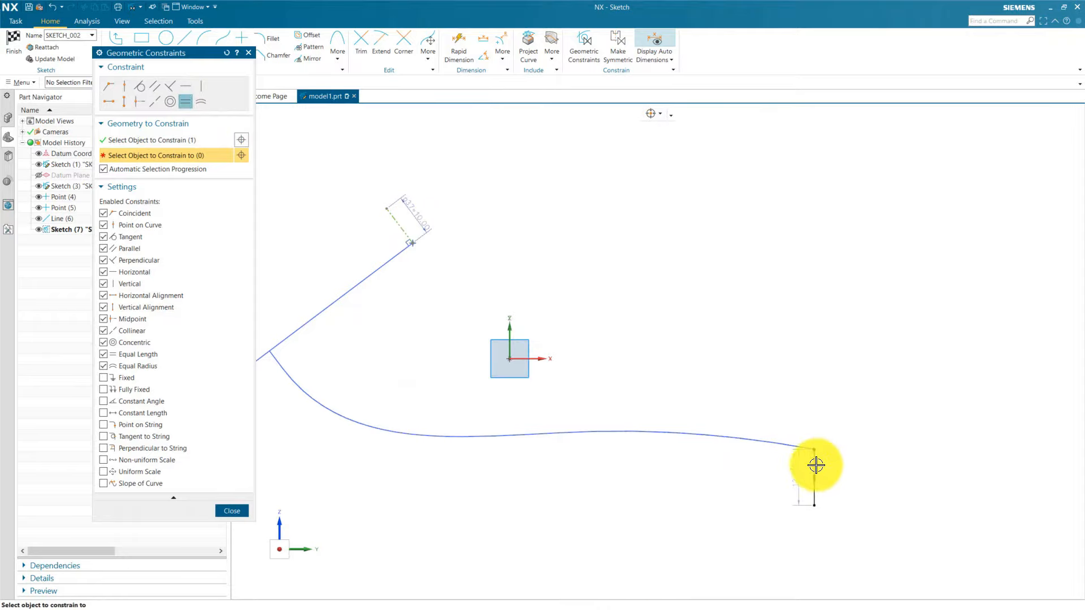
click(813, 466)
click(233, 510)
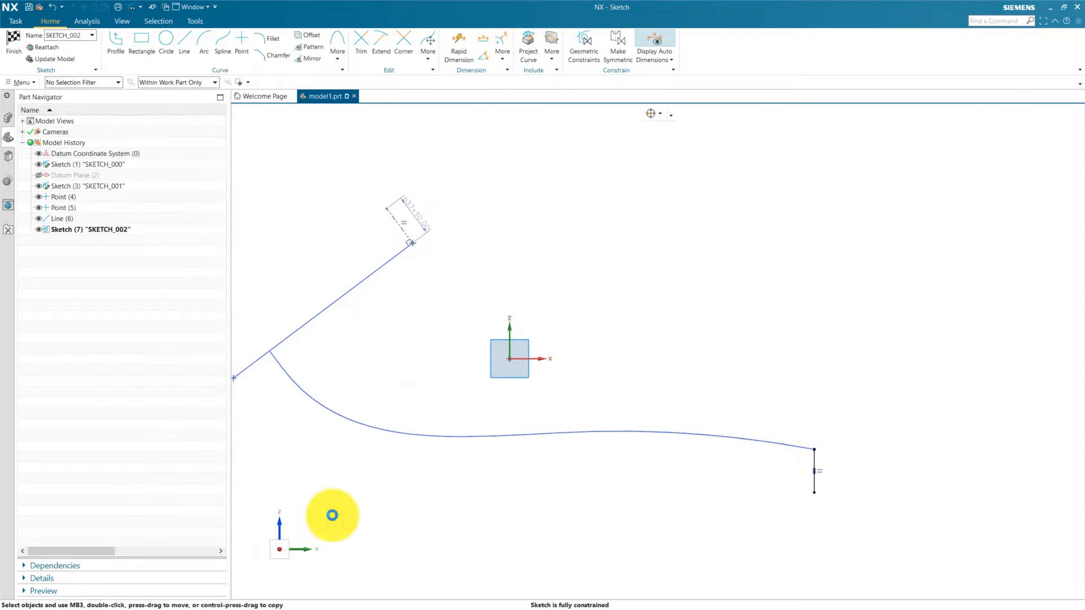
Convert the vertical line at the guide spline's end to reference and move the 10 mm dimension slightly away from its line
scroll(588, 446, down, 2)
scroll(767, 448, up, 3)
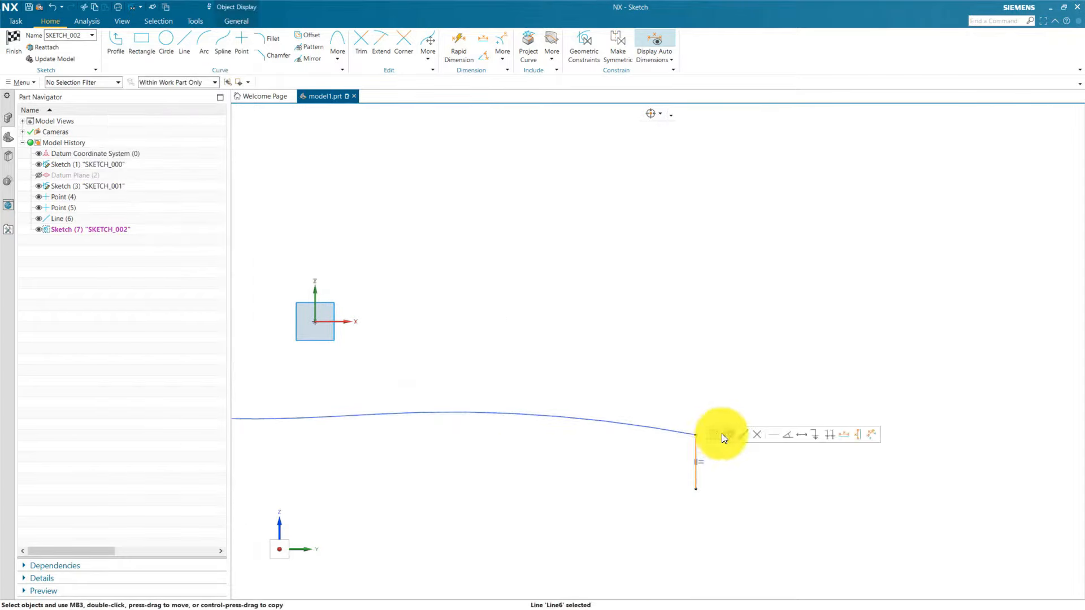
click(765, 458)
scroll(776, 461, down, 3)
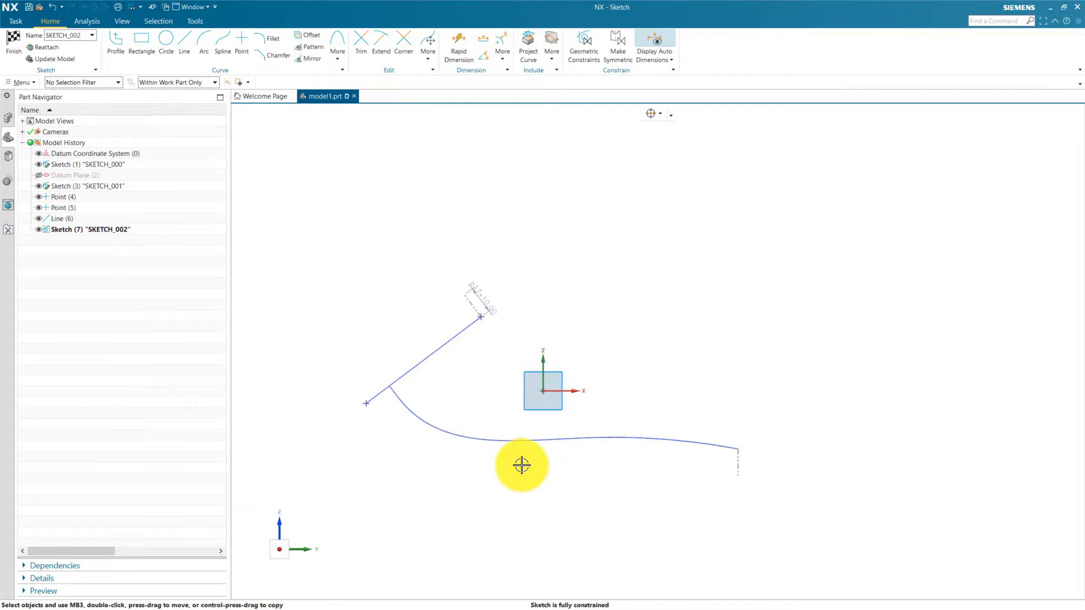
scroll(522, 465, up, 2)
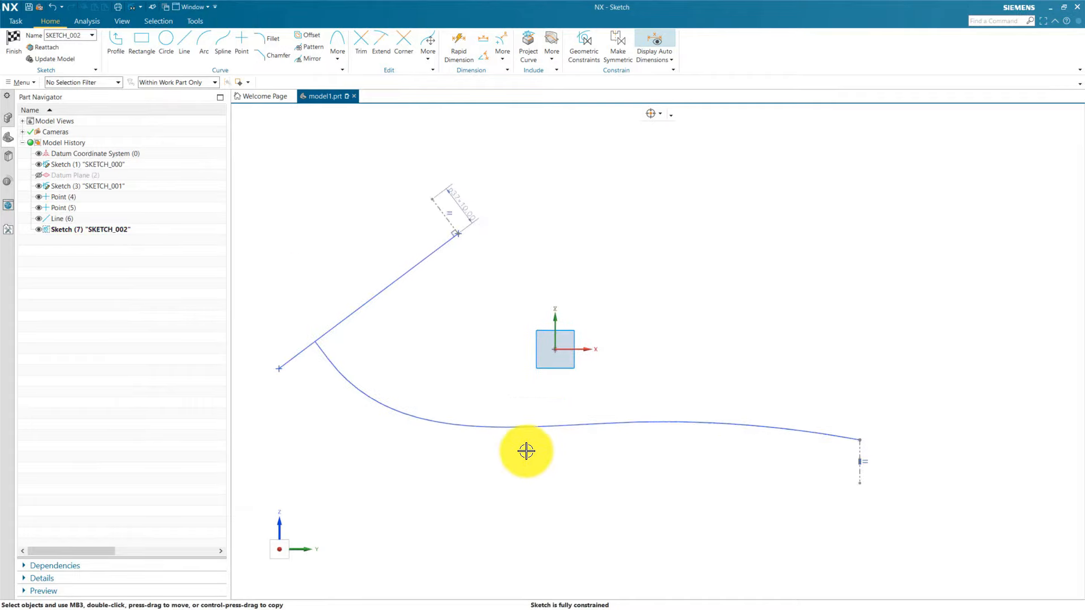
click(471, 192)
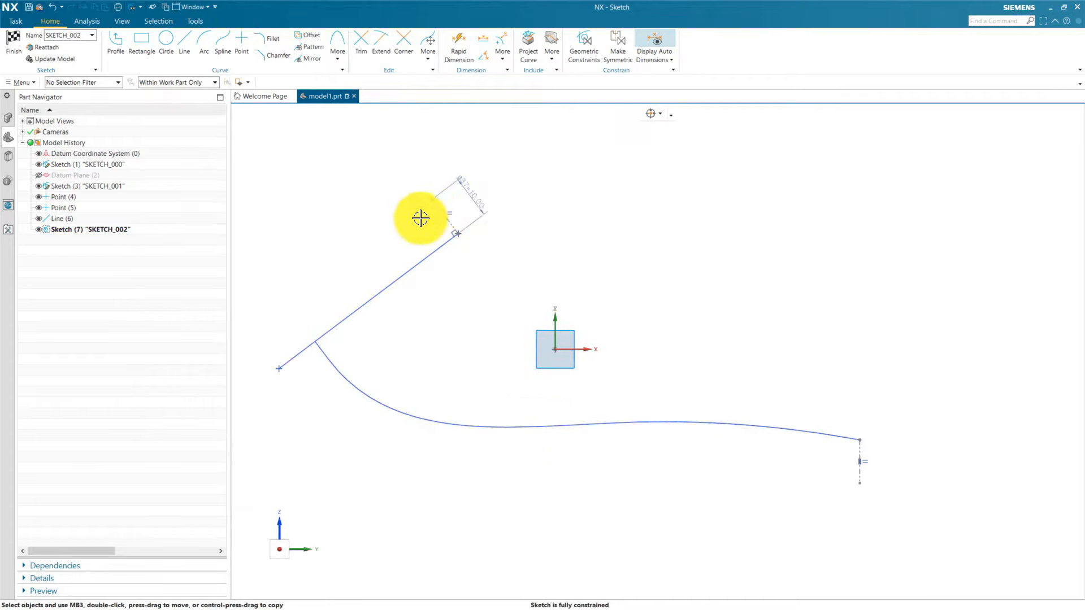
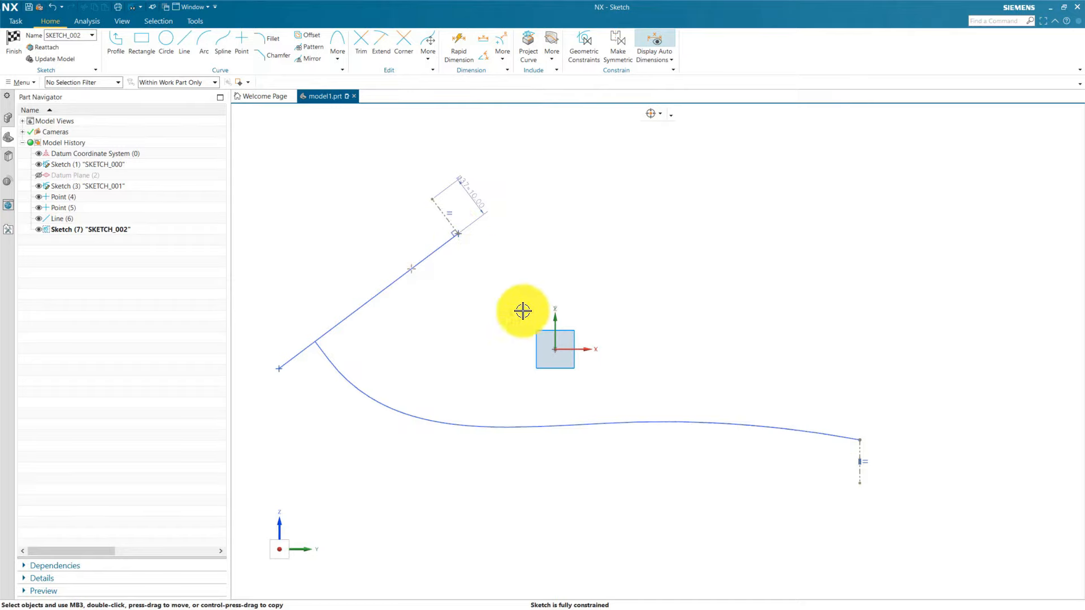
Lay out a degree 3 Through Points Studio Spline with 11 points from the upper intersection point, above the guide spline, to its far end
click(223, 37)
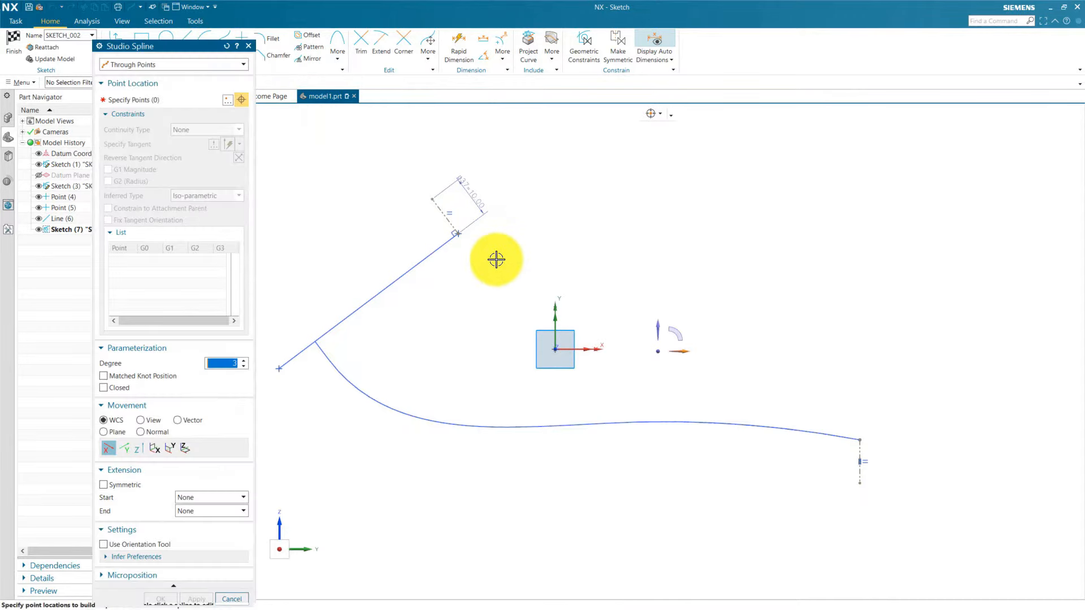
click(458, 233)
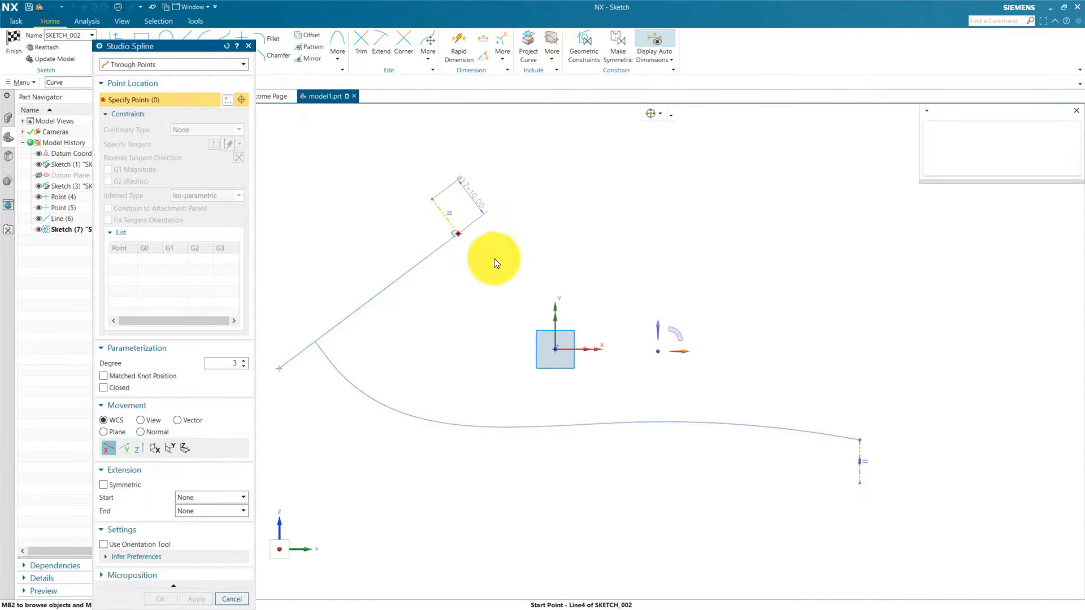
click(952, 130)
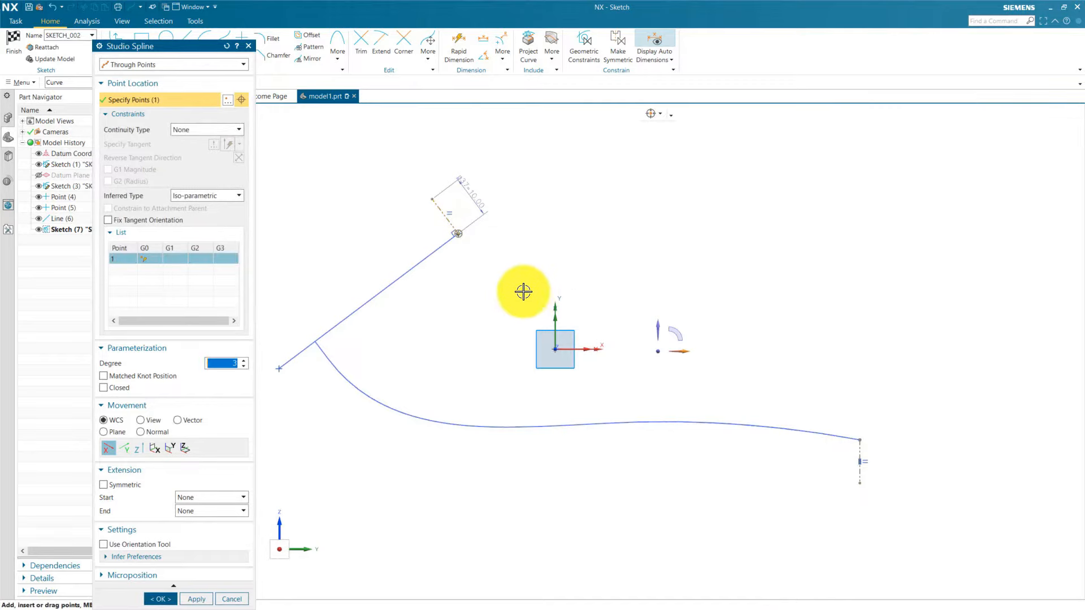
click(480, 257)
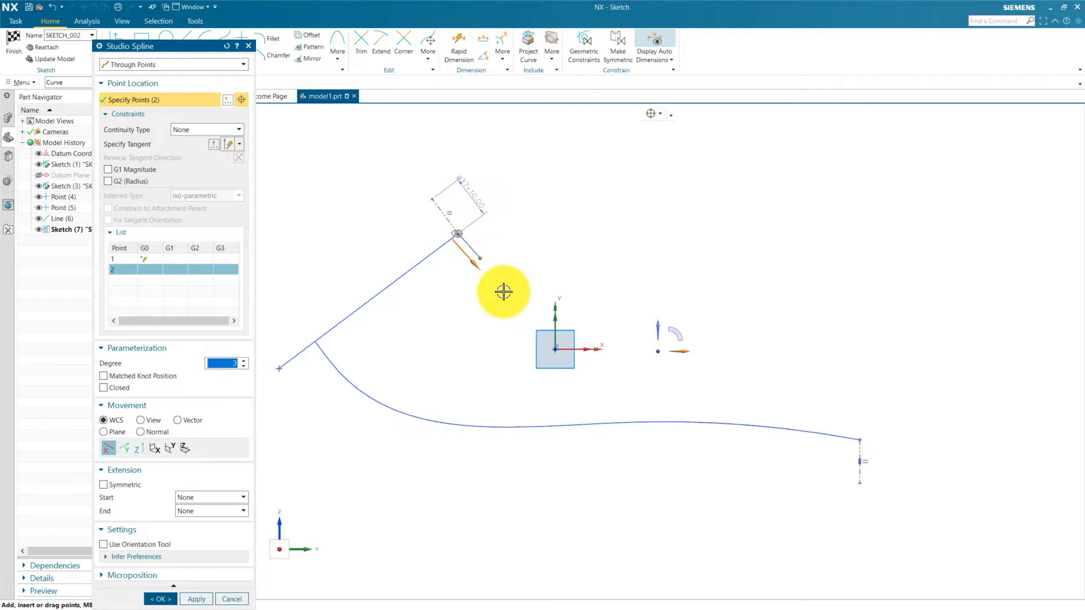
click(504, 291)
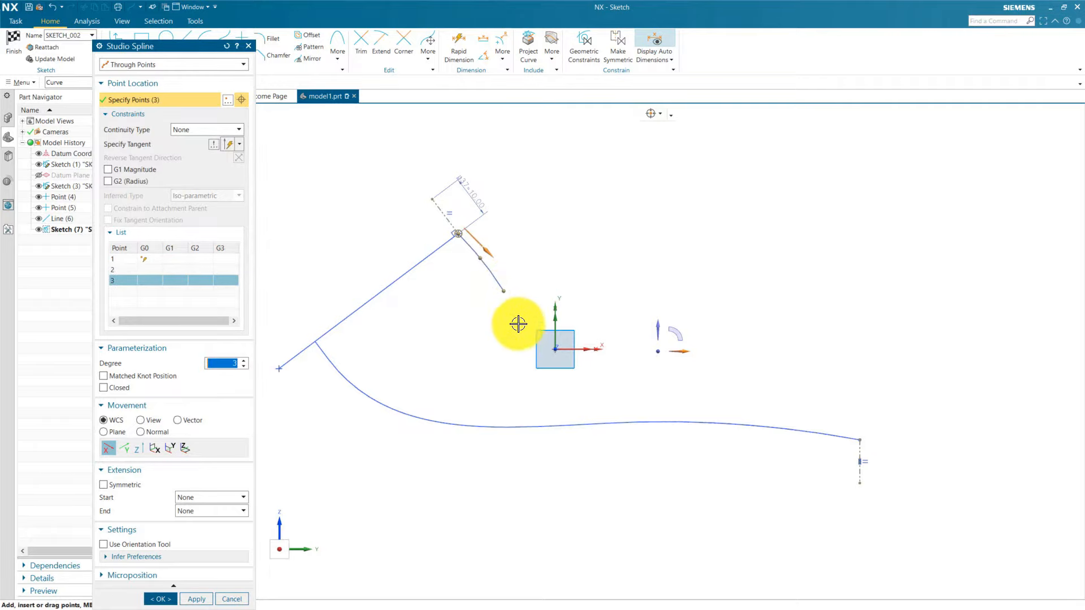
click(518, 324)
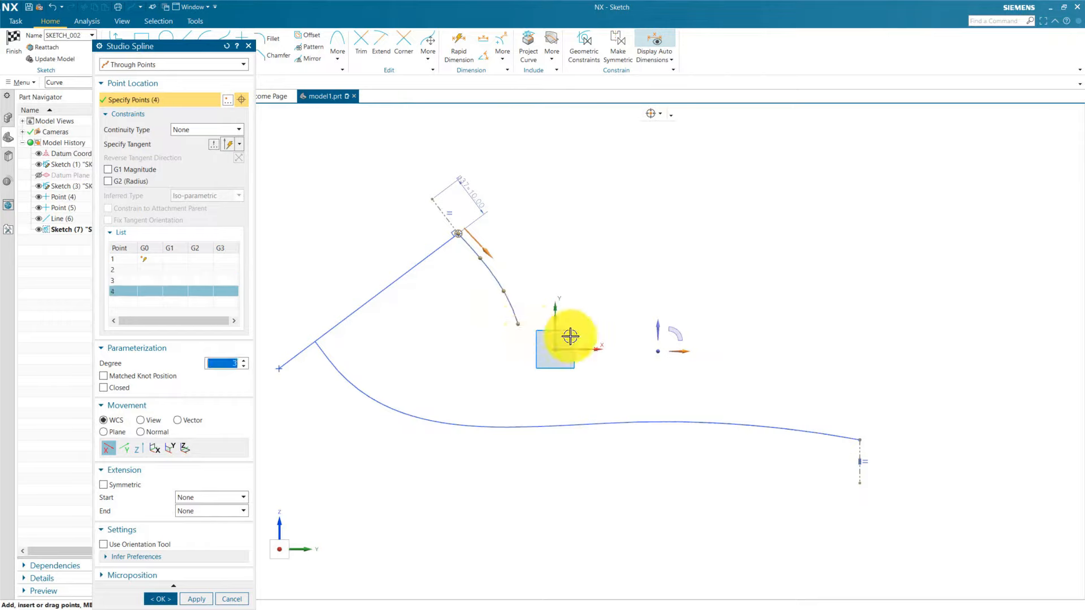
click(540, 337)
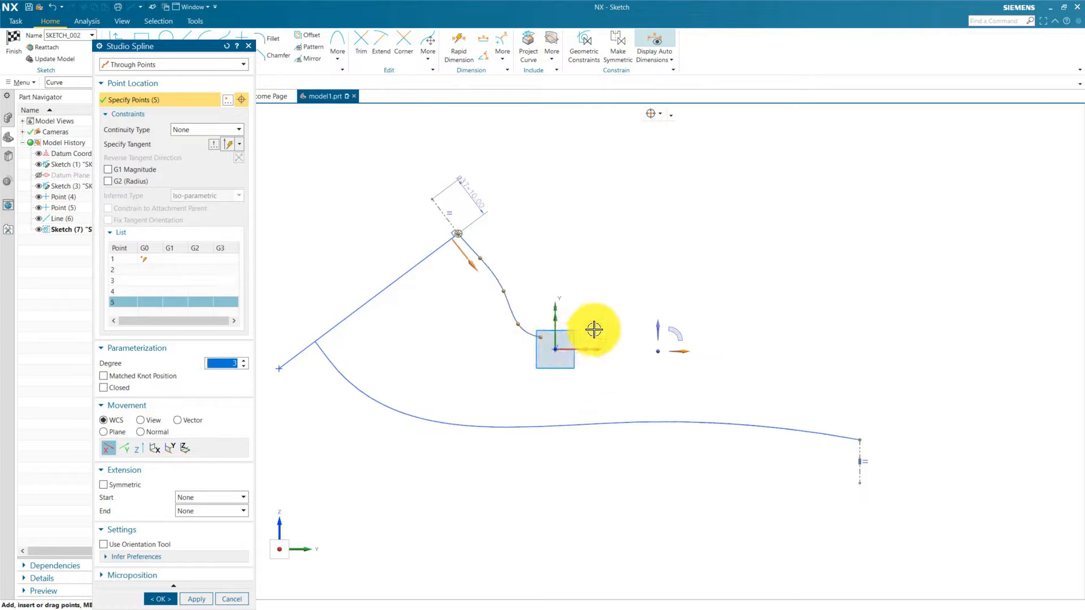
click(587, 335)
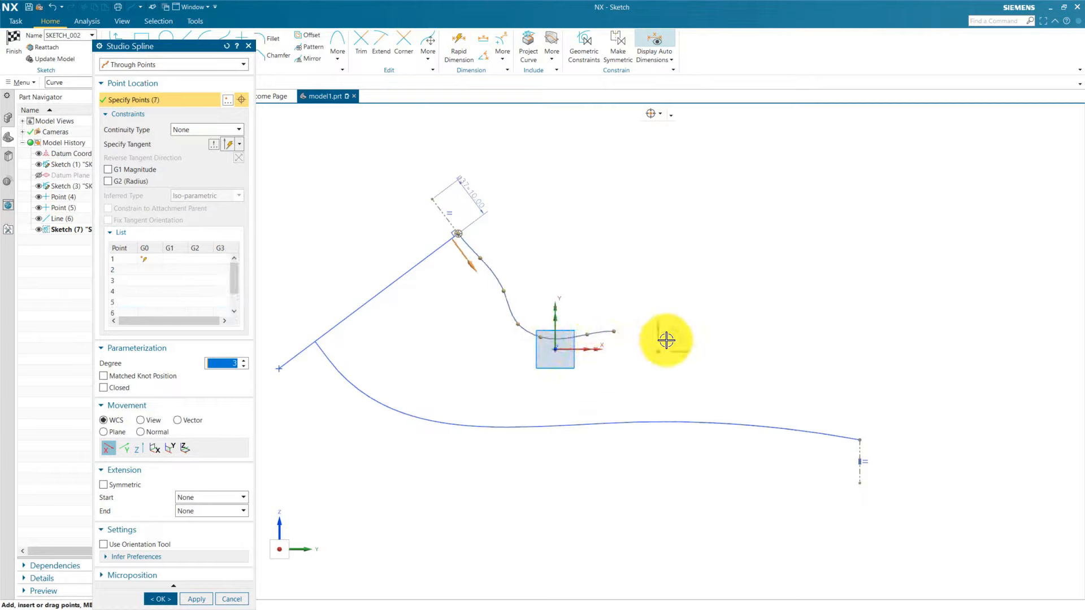
click(647, 336)
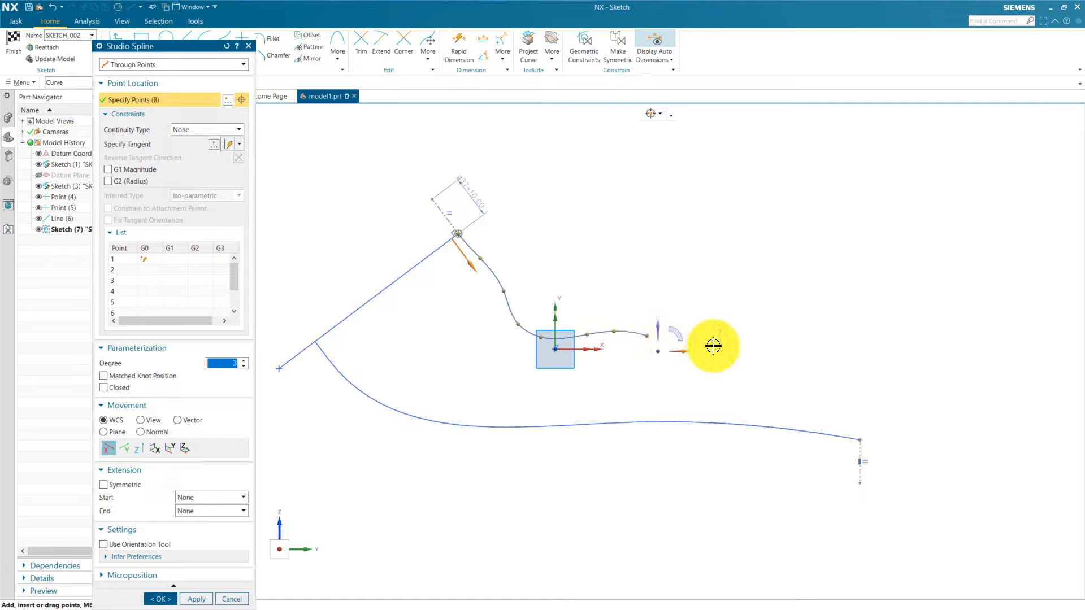
click(725, 357)
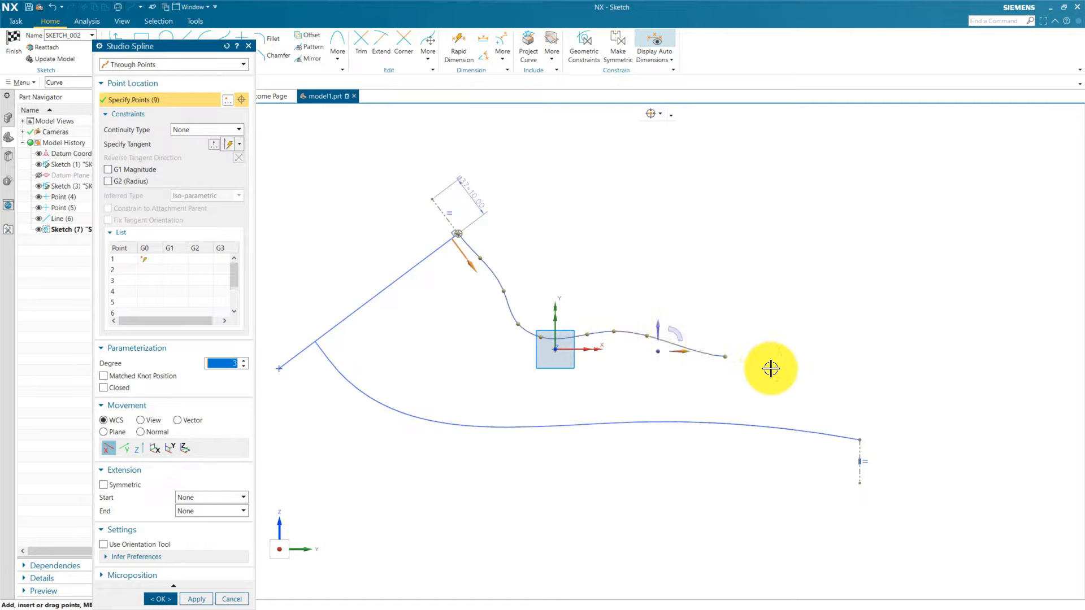
click(808, 375)
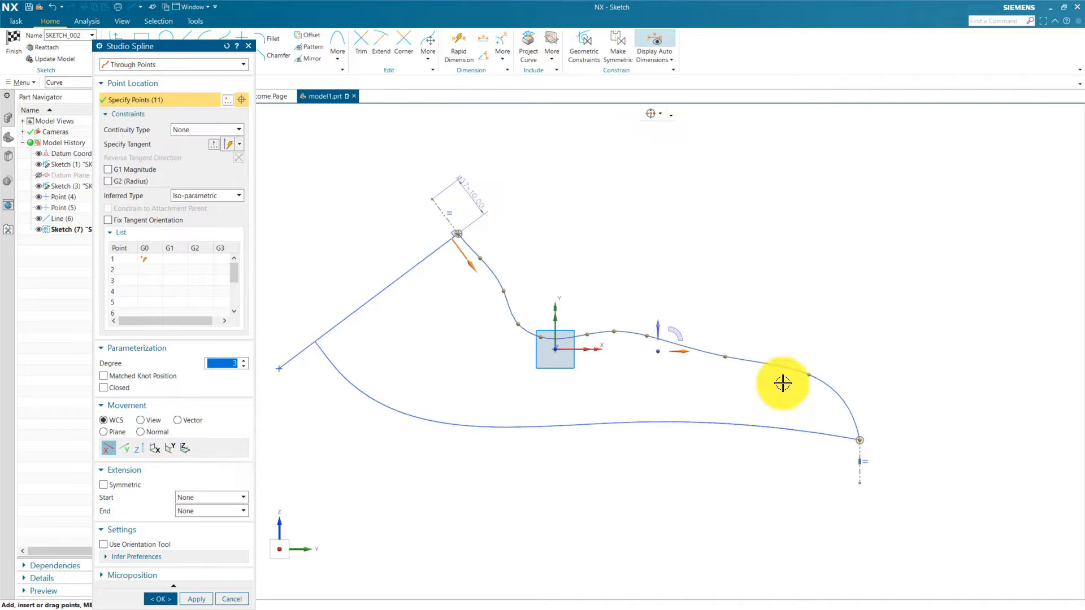
Insert a trial point between the new spline's ninth and tenth points, delete it, and accept the 11-point spline
scroll(781, 382, down, 2)
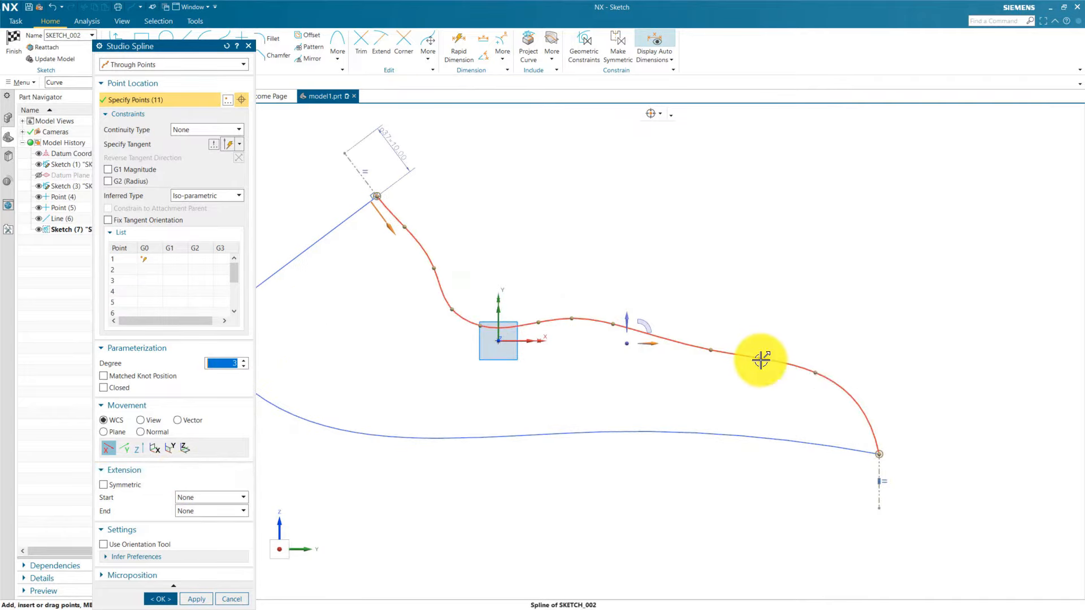
click(761, 358)
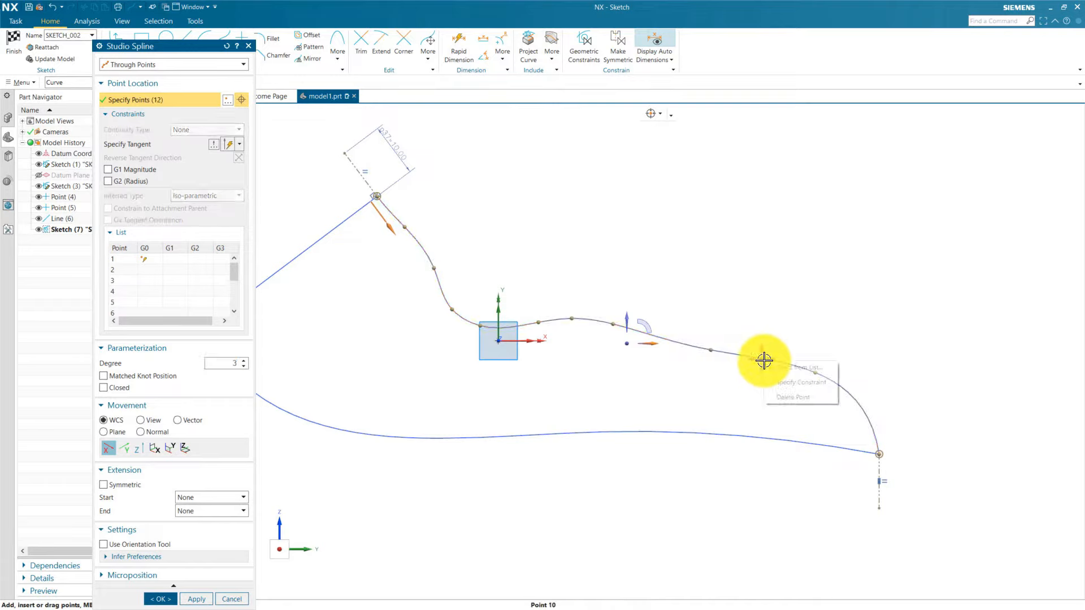
click(794, 397)
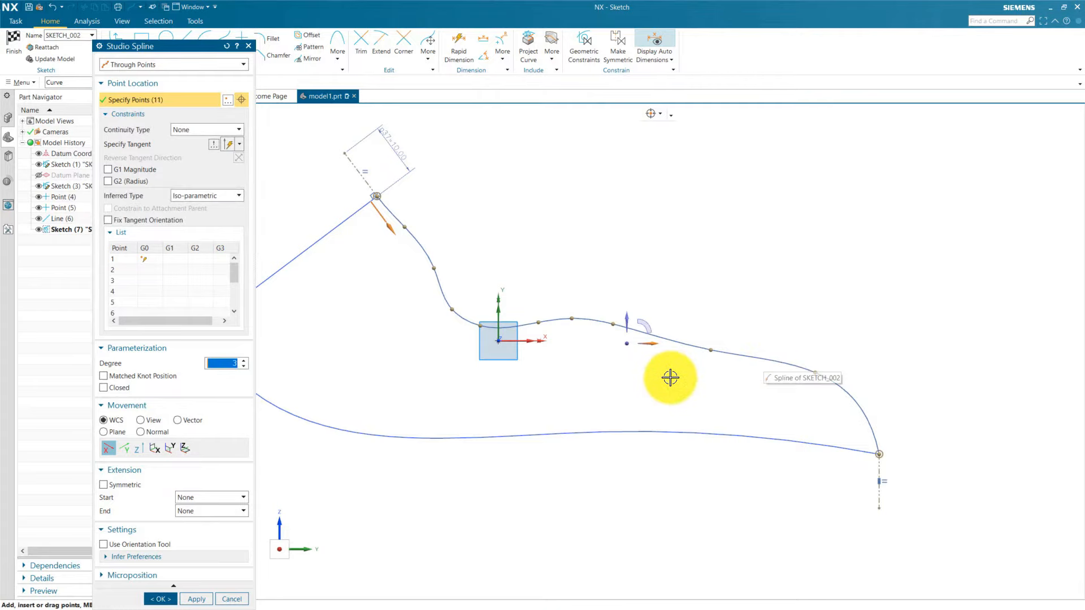
scroll(841, 390, down, 2)
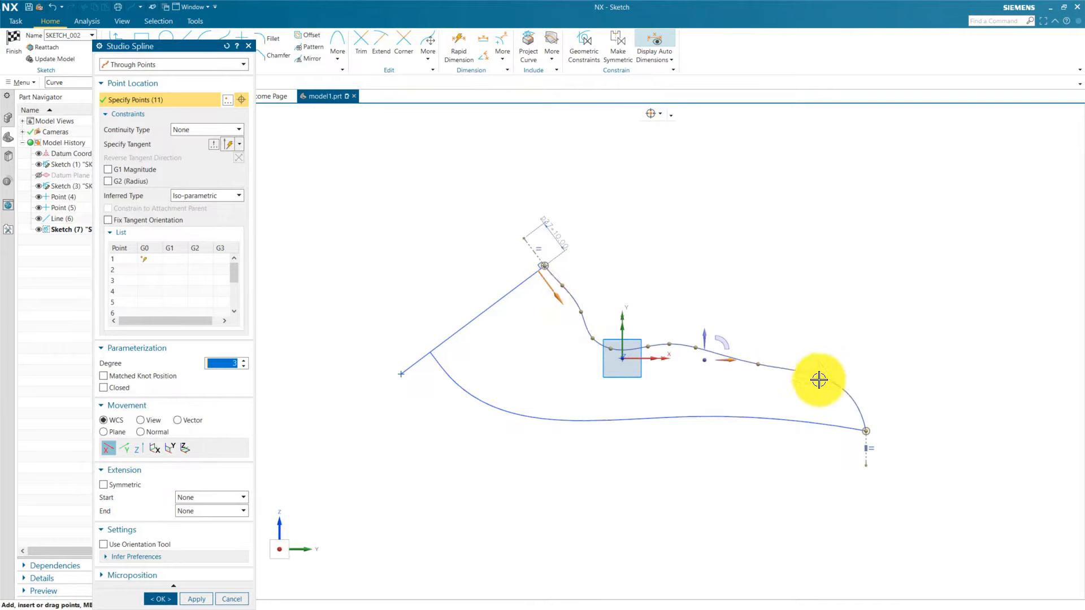
scroll(850, 434, up, 1)
scroll(835, 444, down, 1)
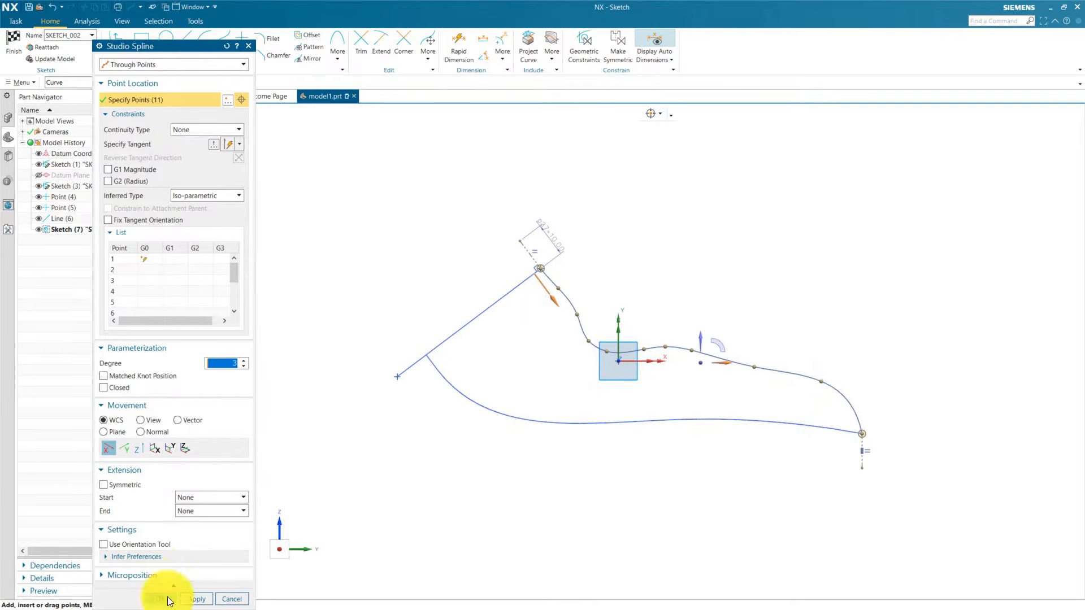
click(160, 599)
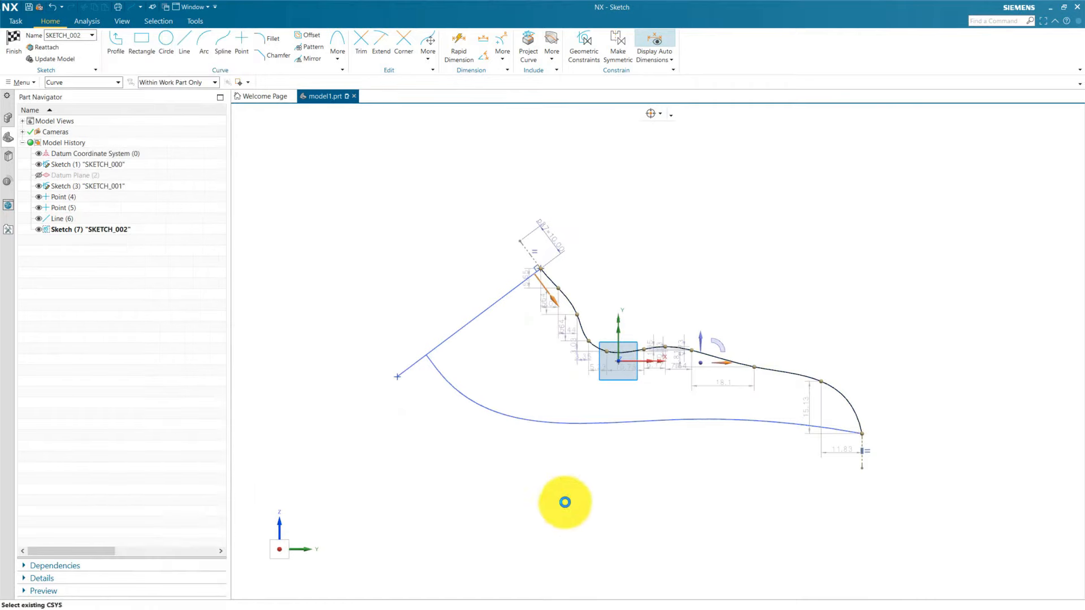
scroll(376, 355, down, 2)
scroll(481, 309, up, 2)
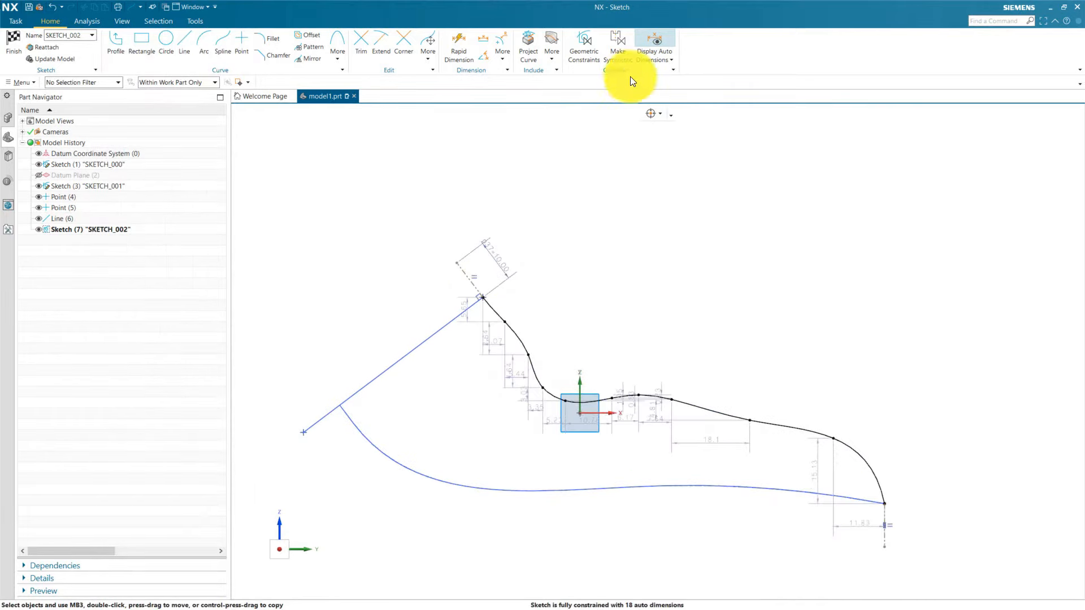
Turn off the display of automatic dimensions in the sketch
click(650, 40)
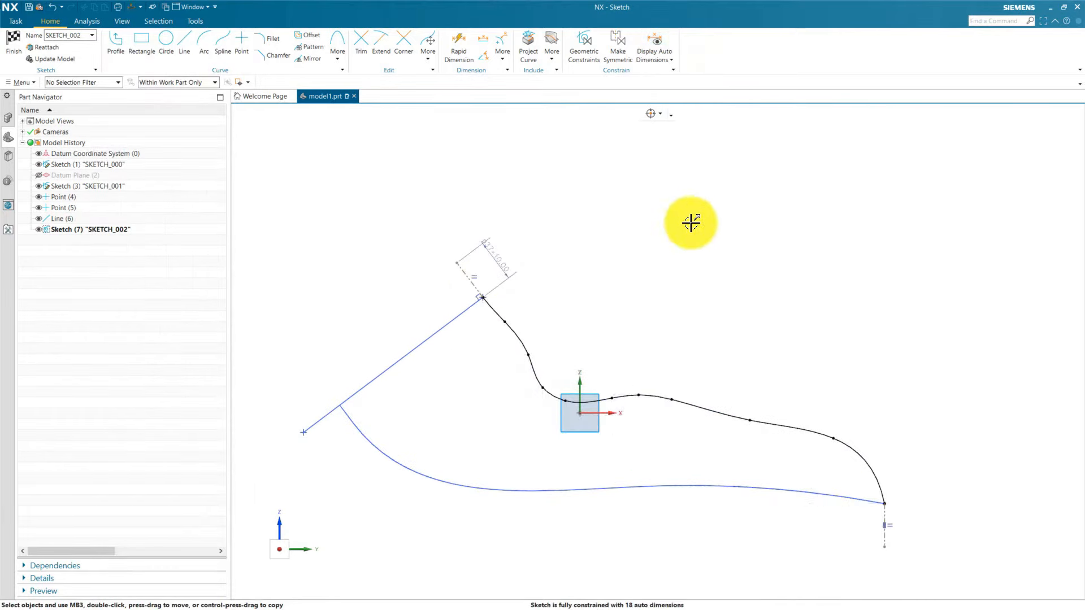
scroll(523, 234, down, 1)
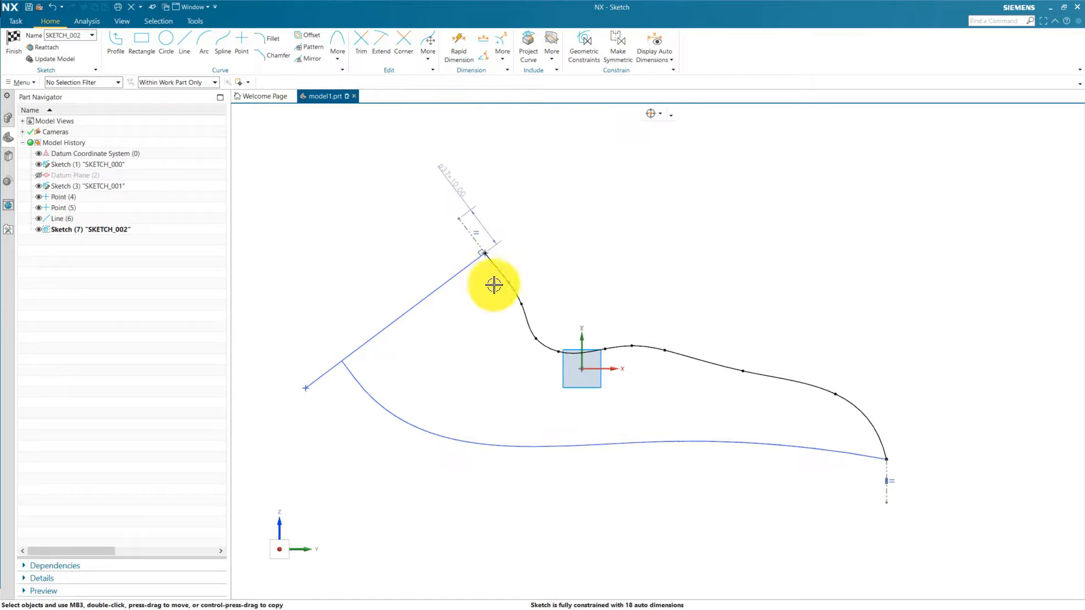
scroll(571, 284, down, 2)
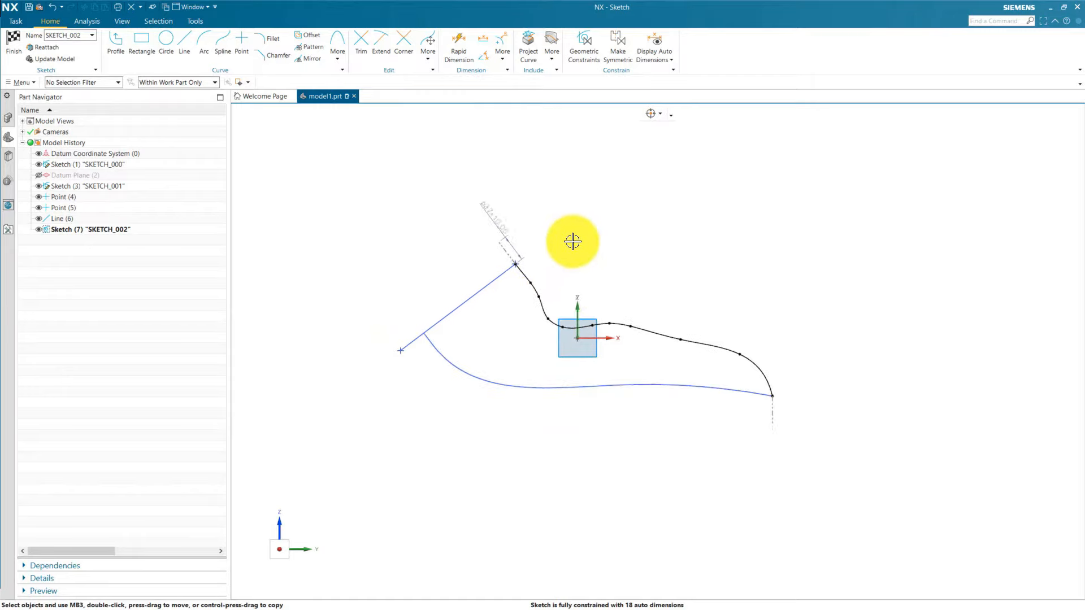
scroll(572, 241, up, 1)
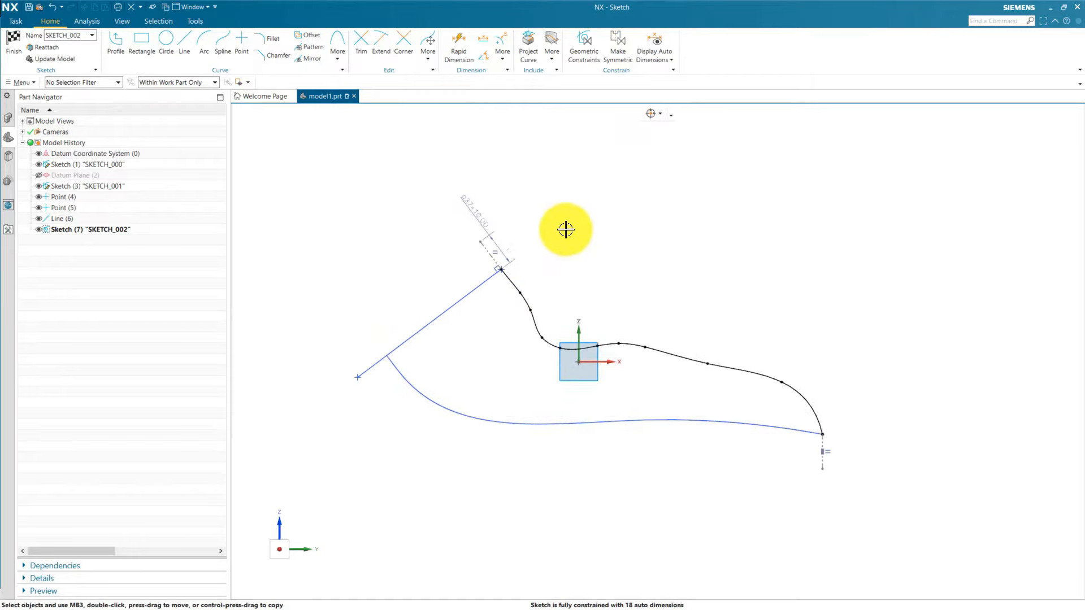
Add a 20 mm vertical Rapid Dimension between the upper spline's second point and the sketch origin, placed beyond the slanted line
click(459, 38)
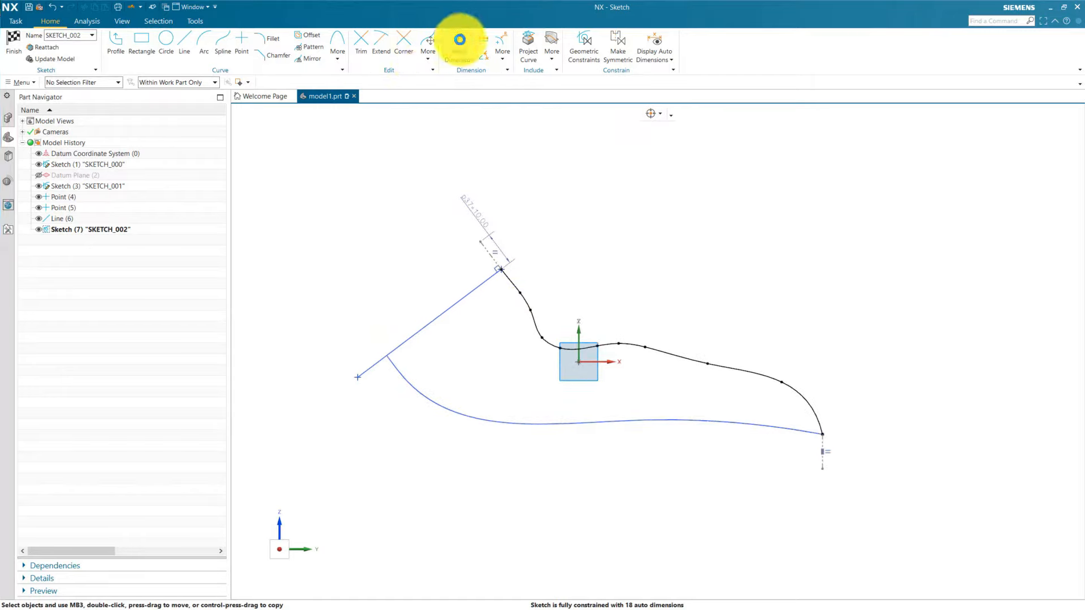
scroll(516, 295, up, 1)
click(520, 293)
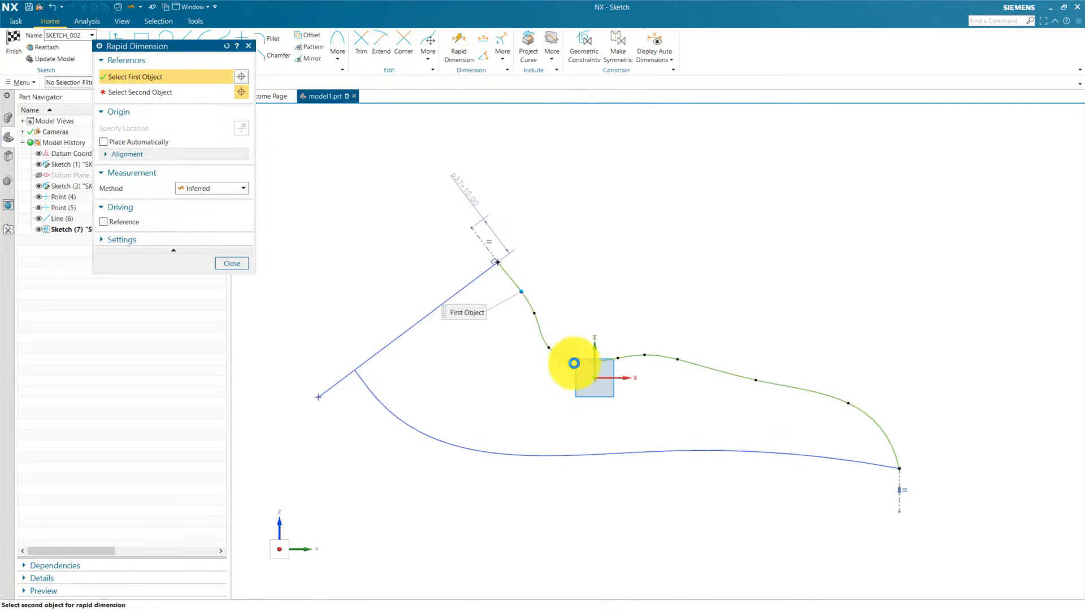
click(593, 379)
scroll(532, 358, down, 2)
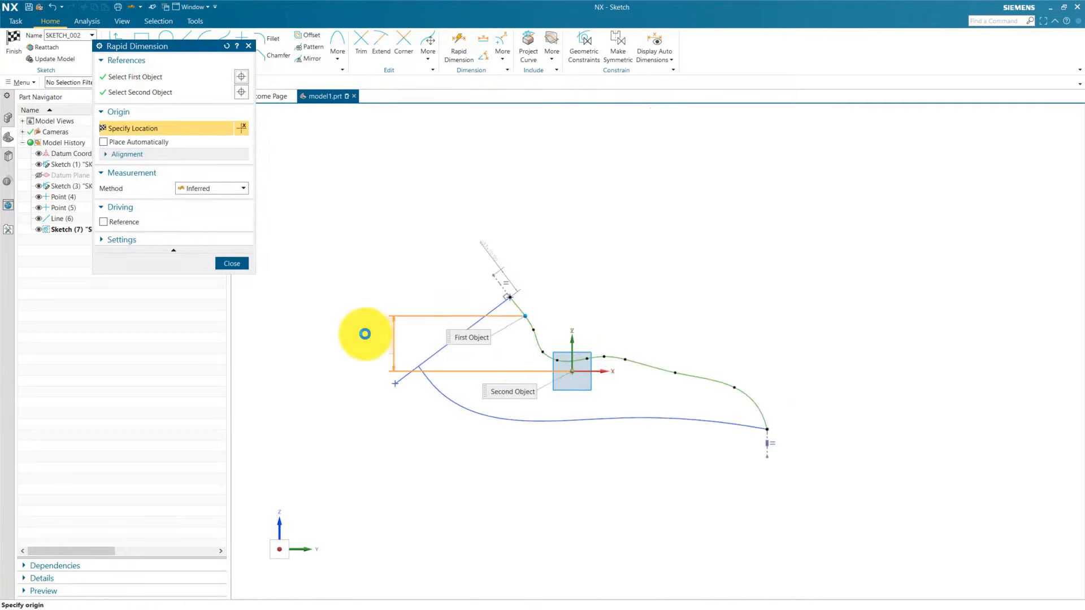
click(340, 342)
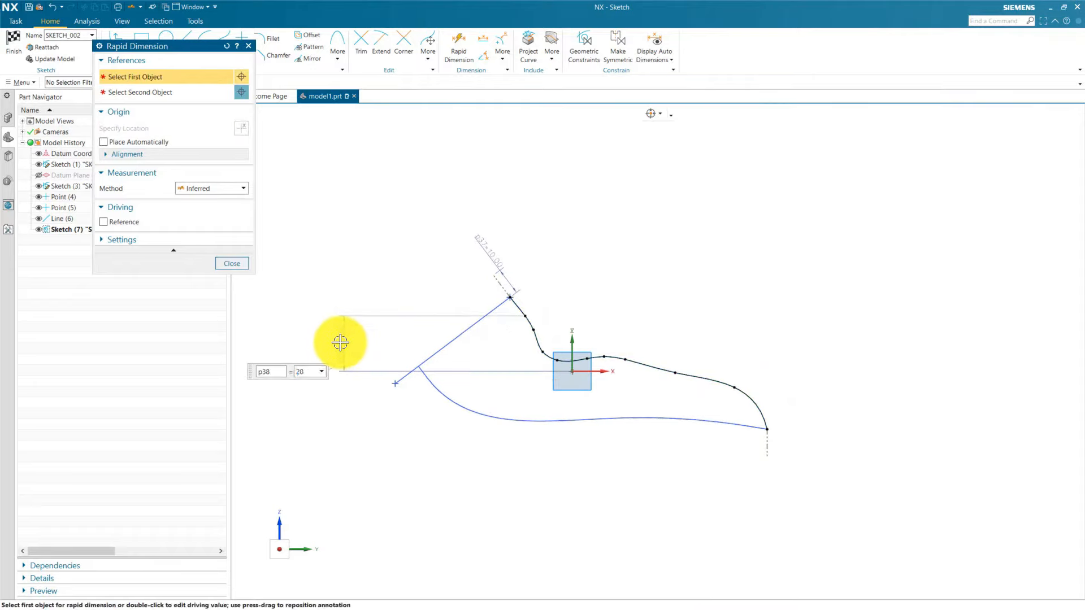
key(Return)
middle_click(363, 274)
scroll(363, 274, down, 2)
scroll(452, 293, up, 2)
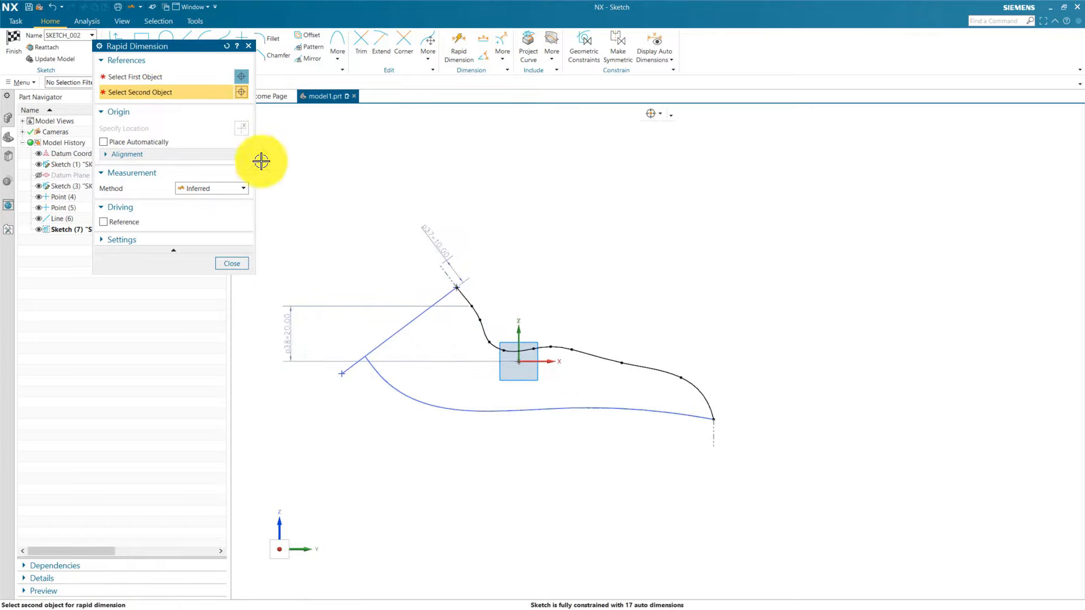
Add a horizontal Rapid Dimension between the upper spline's second point and the sketch origin, placed above the spline
click(175, 79)
scroll(480, 316, up, 2)
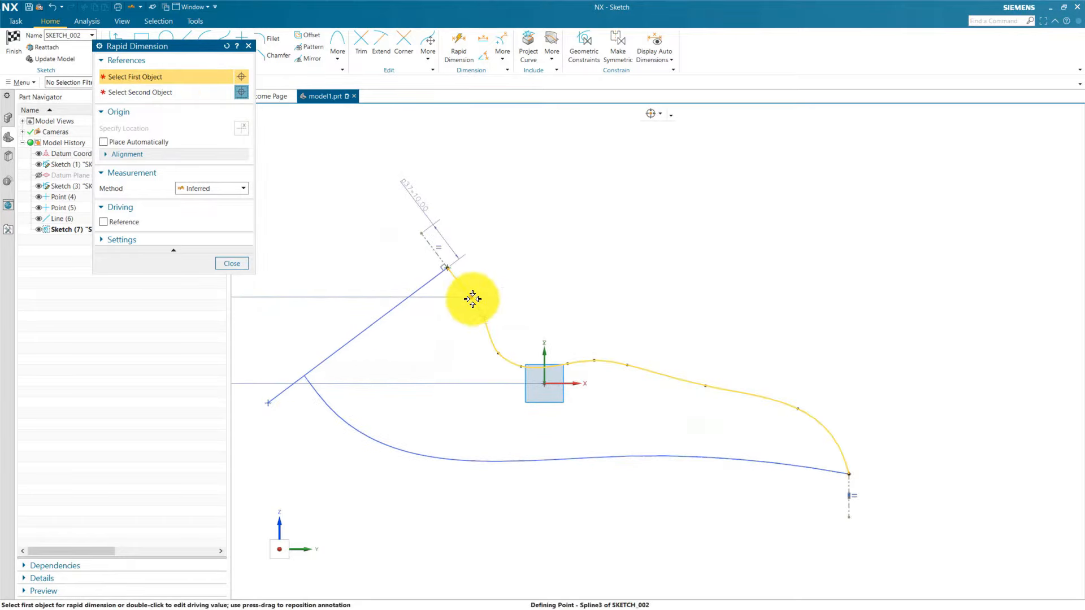
click(472, 299)
click(545, 385)
scroll(501, 322, down, 1)
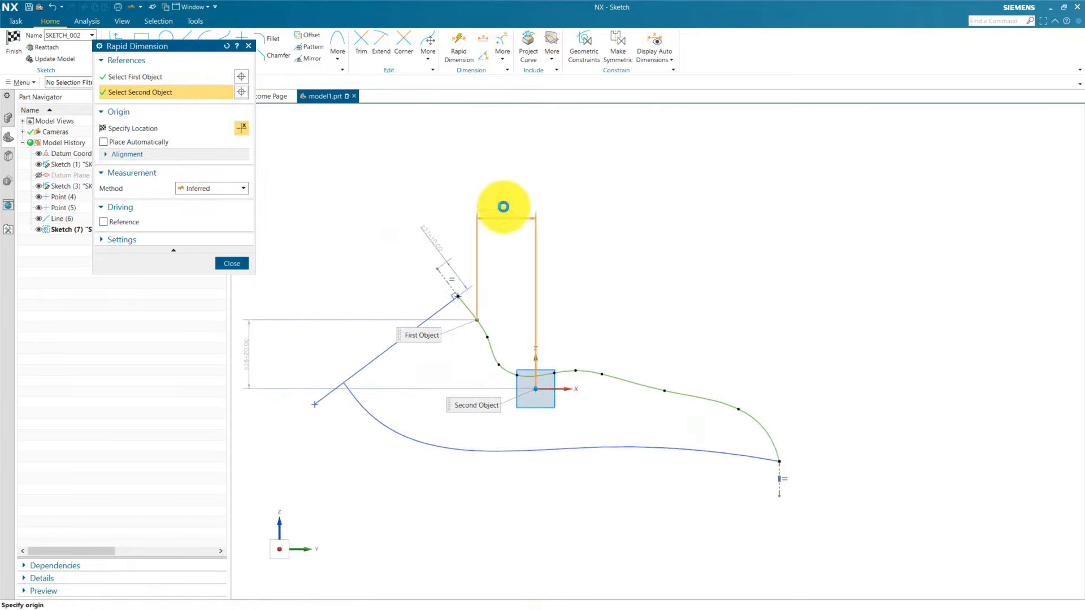
click(502, 202)
text(1)
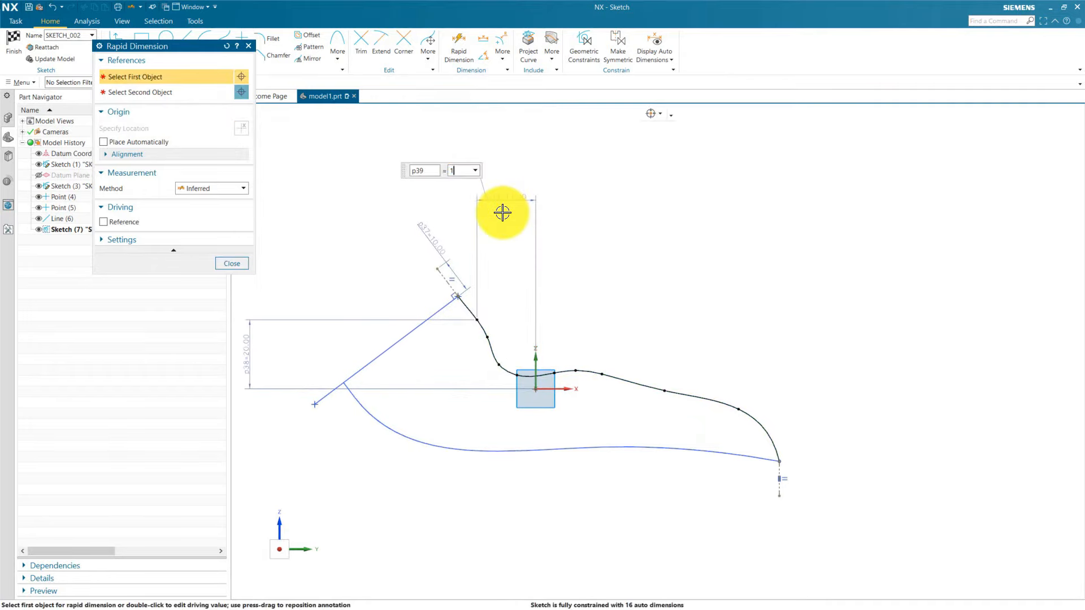
Set the horizontal distance between the upper spline's second defining point and the sketch origin to 17
text(7)
key(Return)
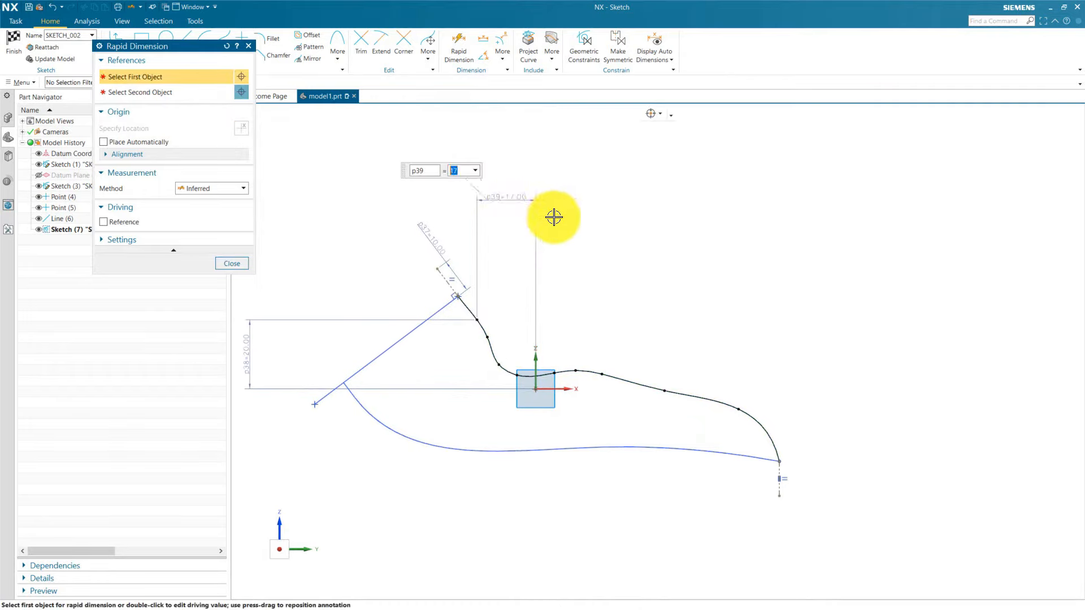
Add a vertical dimension of 15 between the upper spline's third defining point and the sketch origin
click(177, 76)
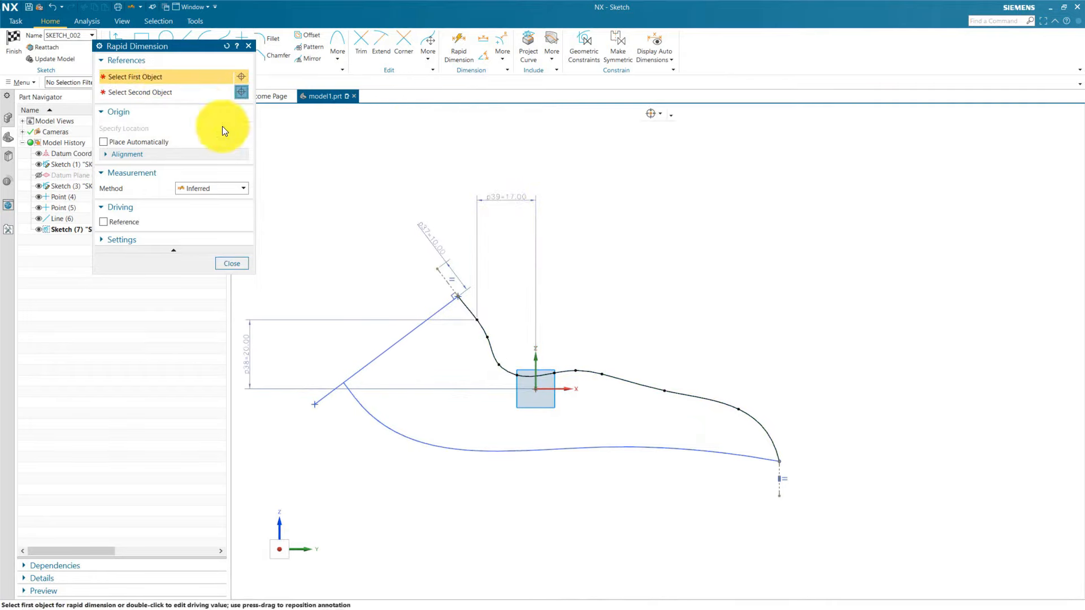
click(490, 331)
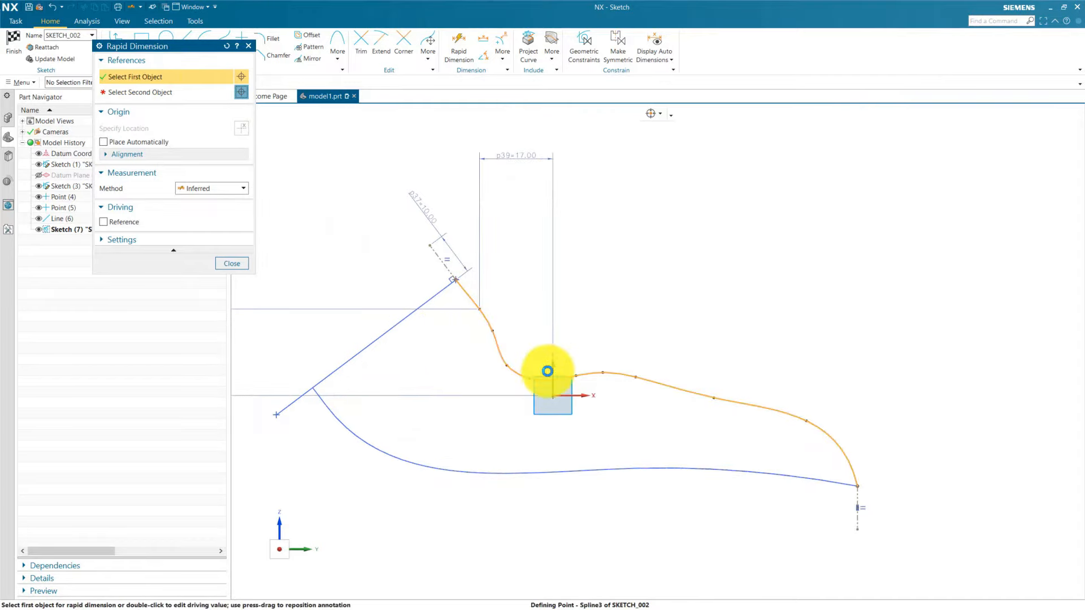
click(556, 396)
scroll(533, 368, up, 1)
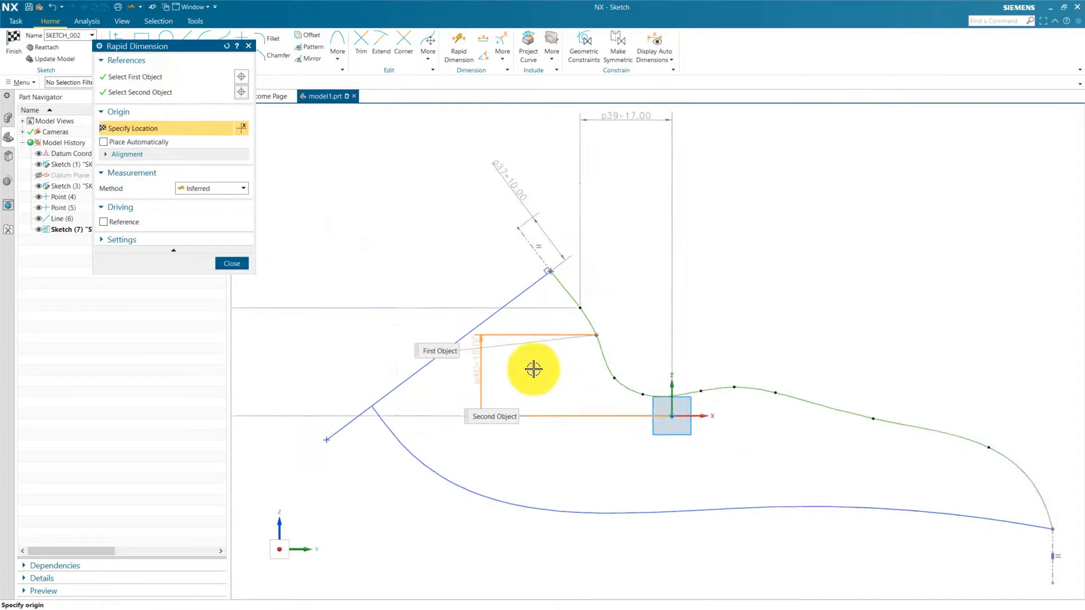
scroll(429, 359, up, 1)
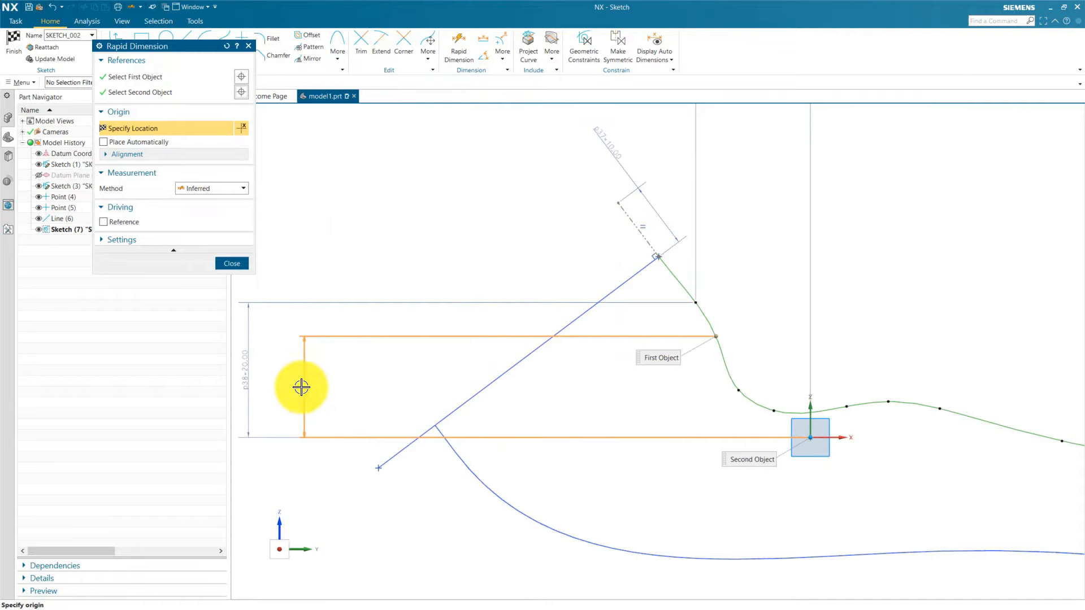
click(300, 387)
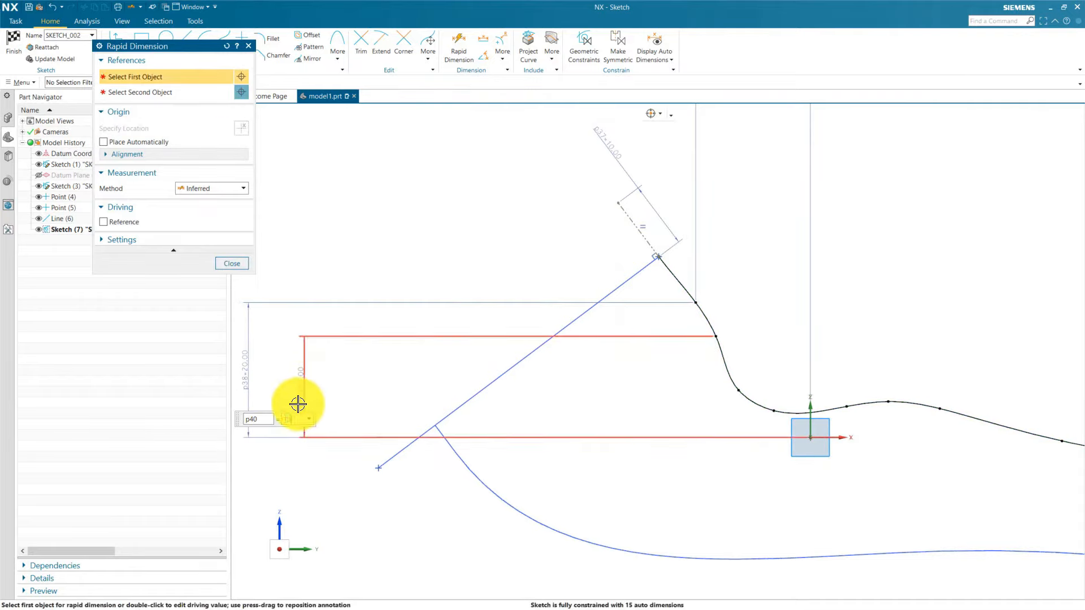
click(295, 299)
scroll(291, 361, down, 2)
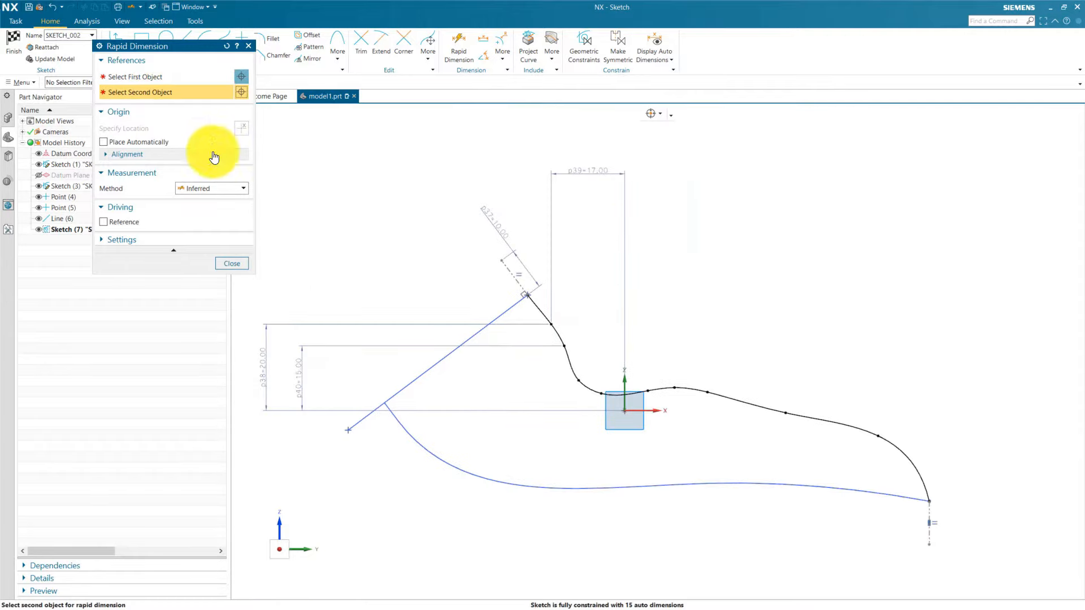
Add a horizontal dimension of 14 between the upper spline's third defining point and the sketch origin
click(170, 77)
scroll(548, 339, up, 1)
click(568, 347)
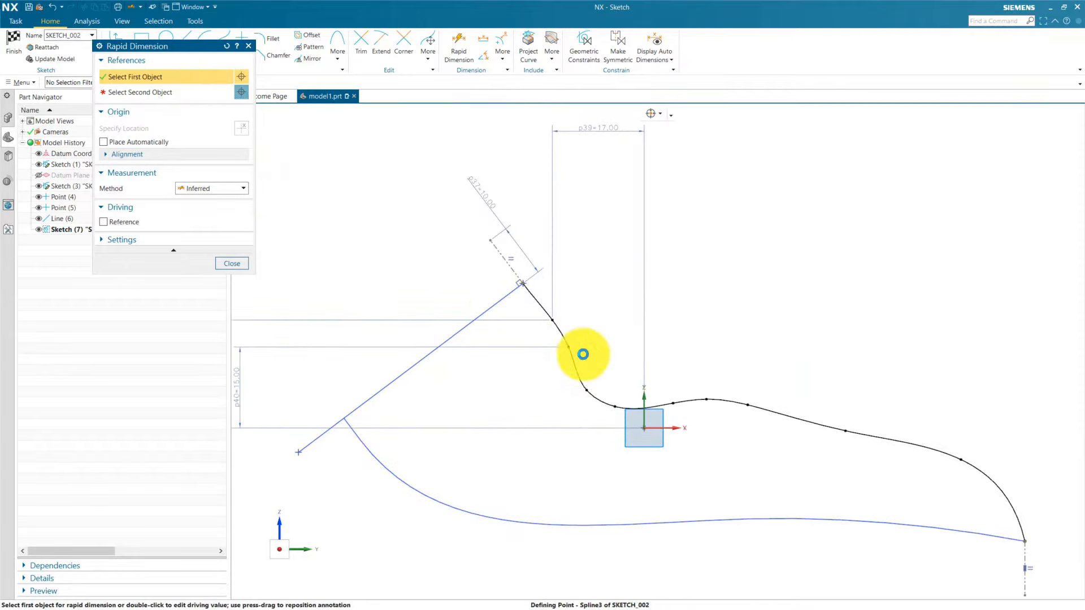
click(643, 430)
scroll(598, 204, up, 1)
scroll(590, 252, down, 1)
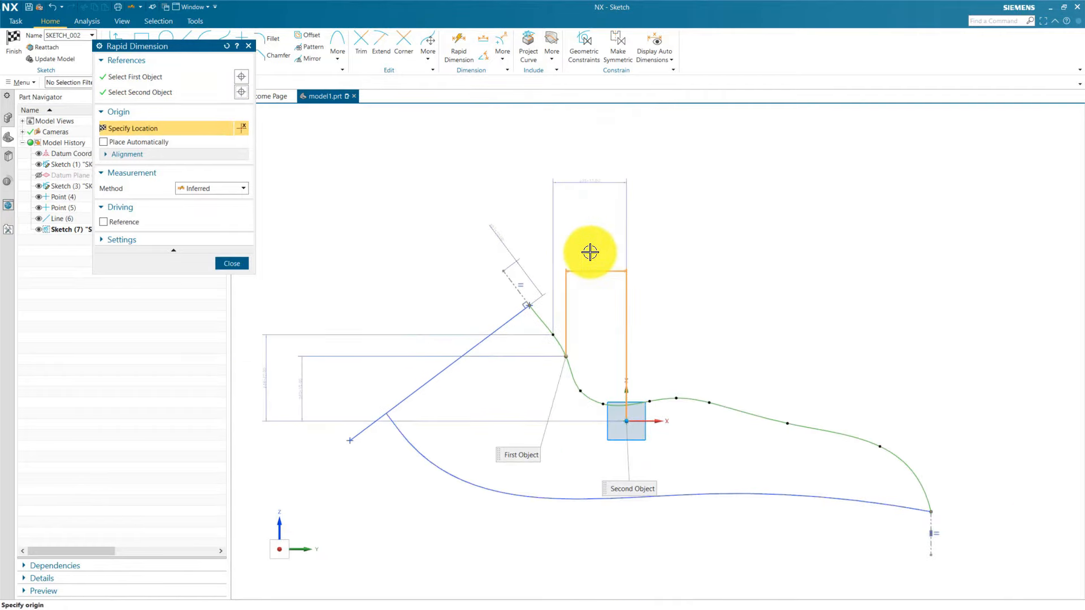
click(592, 219)
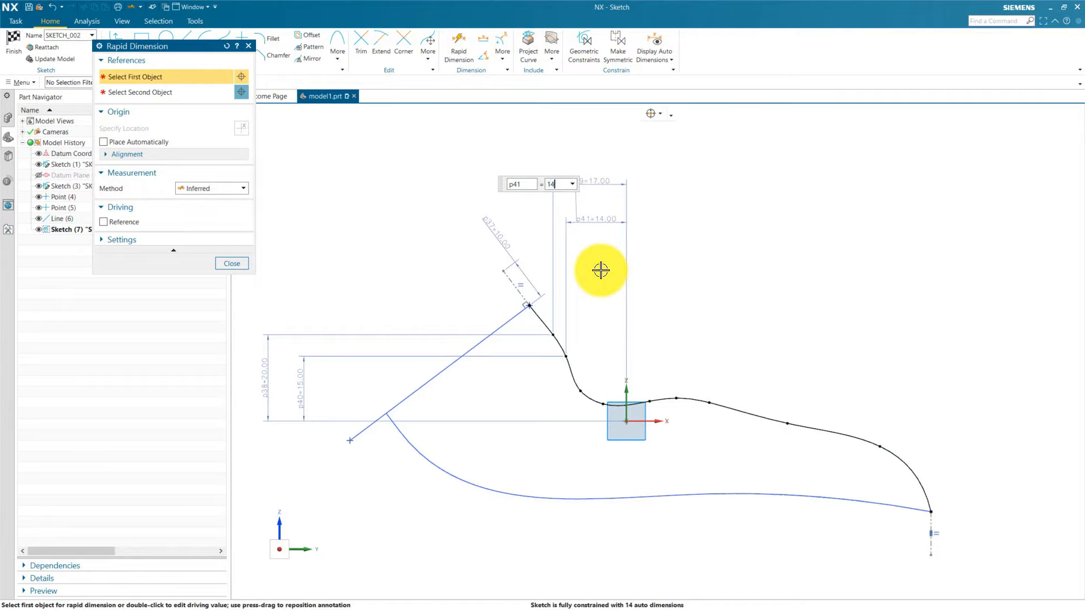
key(Return)
click(460, 259)
Add a vertical dimension of 7 between the sketch origin and the upper spline's fourth defining point
scroll(378, 236, down, 2)
scroll(522, 338, up, 2)
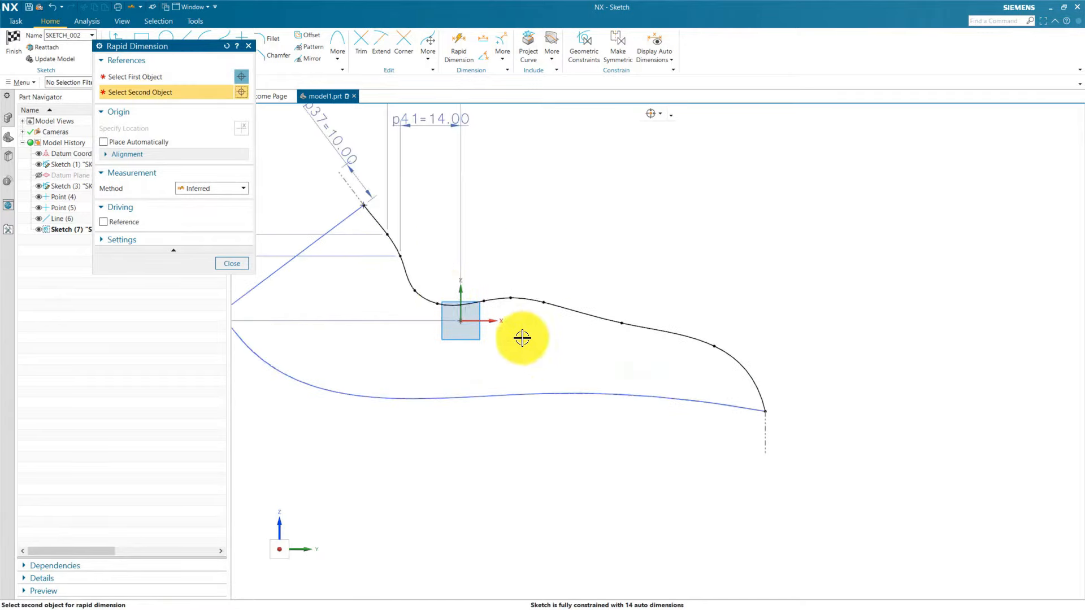
click(241, 76)
scroll(424, 295, up, 3)
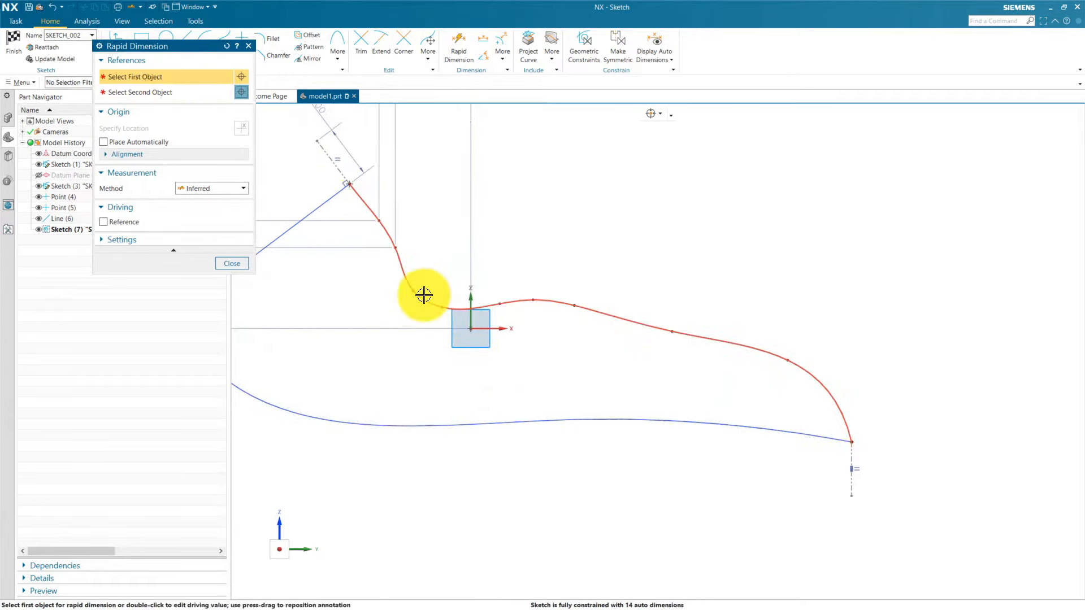
click(484, 337)
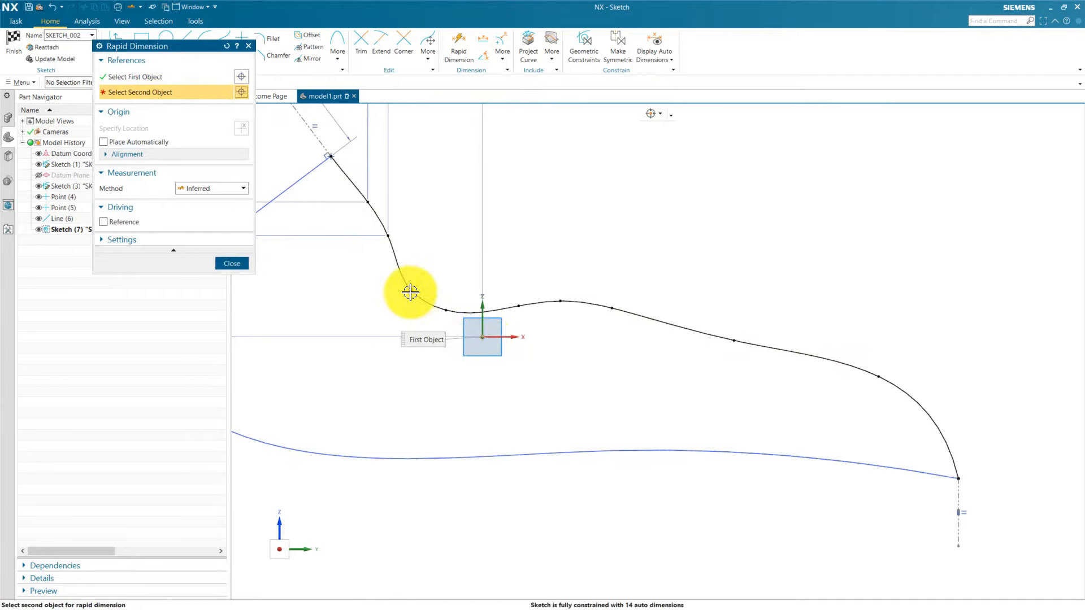
click(411, 293)
scroll(635, 325, down, 2)
scroll(419, 301, up, 3)
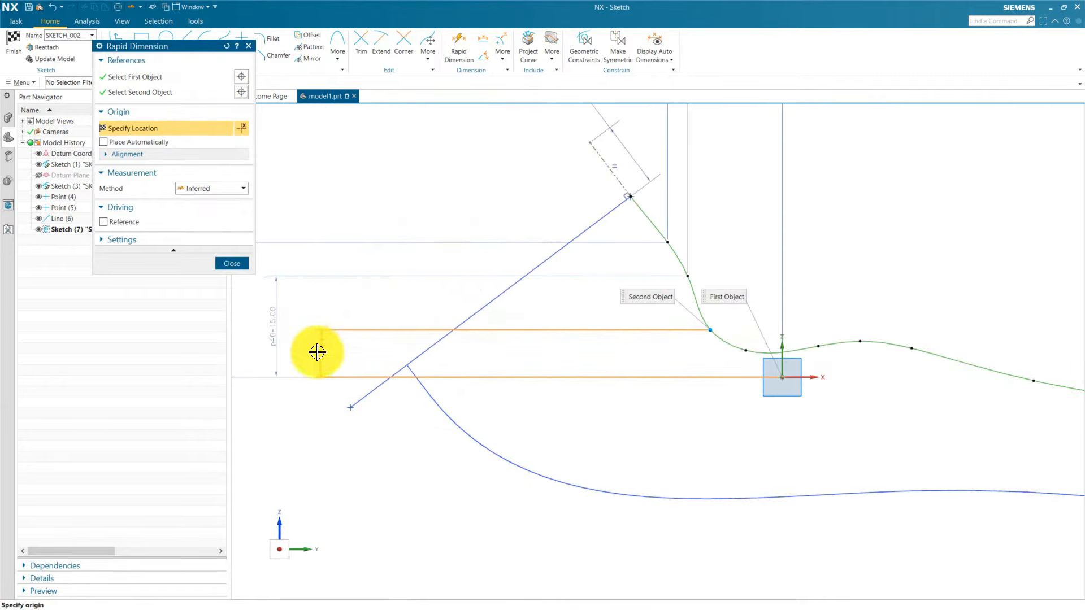
click(317, 353)
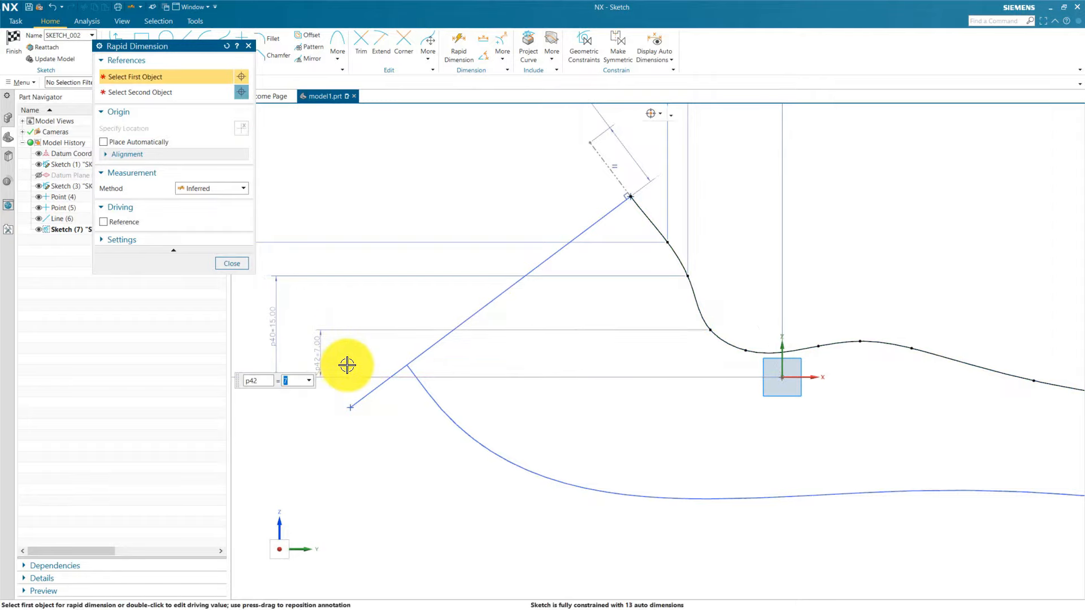
middle_click(345, 336)
Add a horizontal dimension of 12.5 between the upper spline's fourth defining point and the sketch origin
click(171, 80)
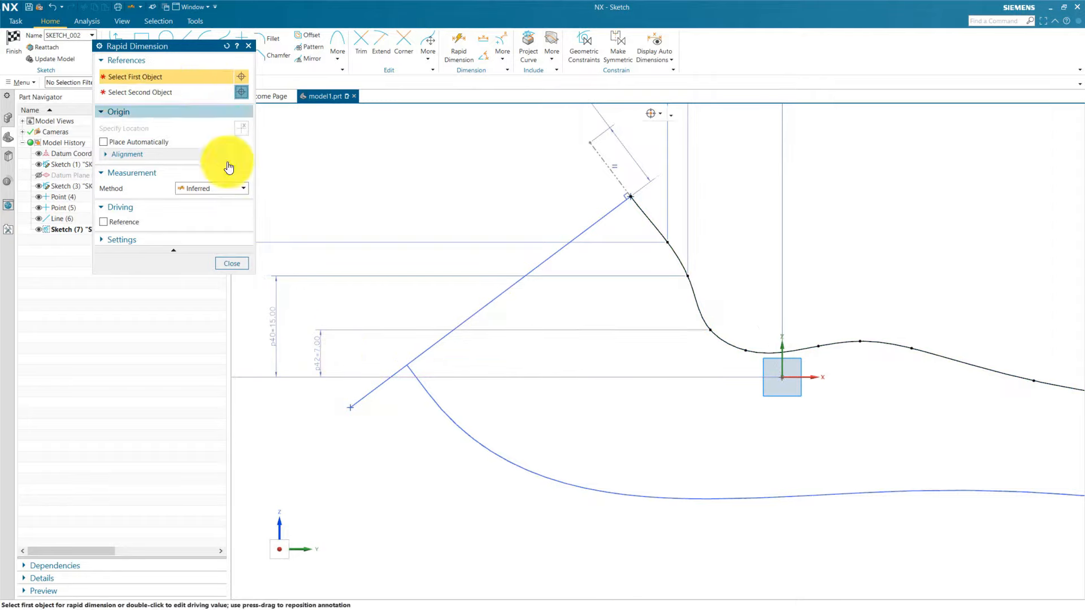
scroll(341, 306, down, 1)
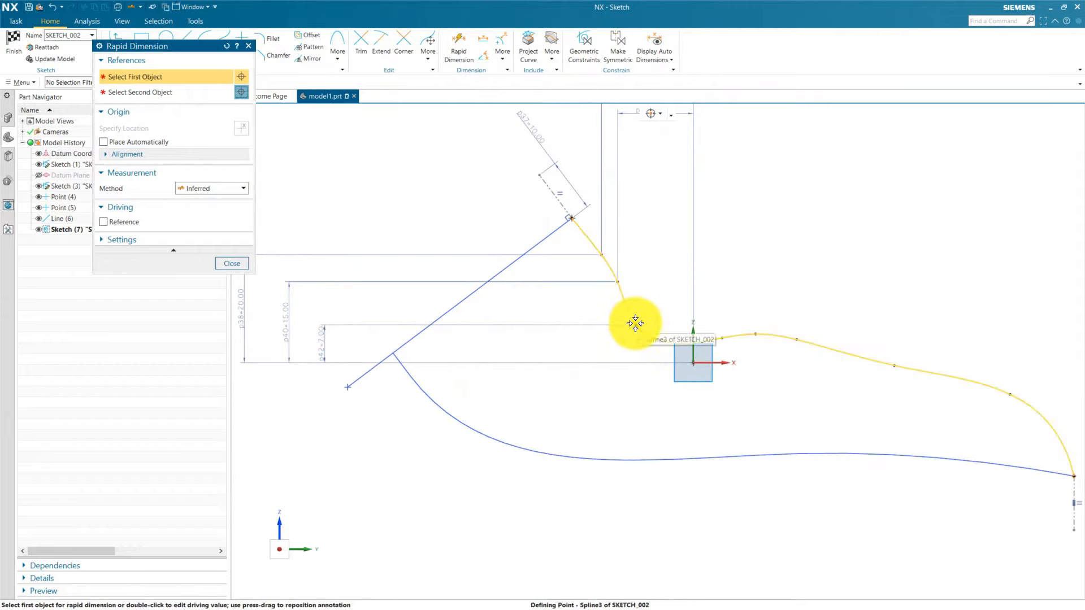
click(635, 323)
click(951, 128)
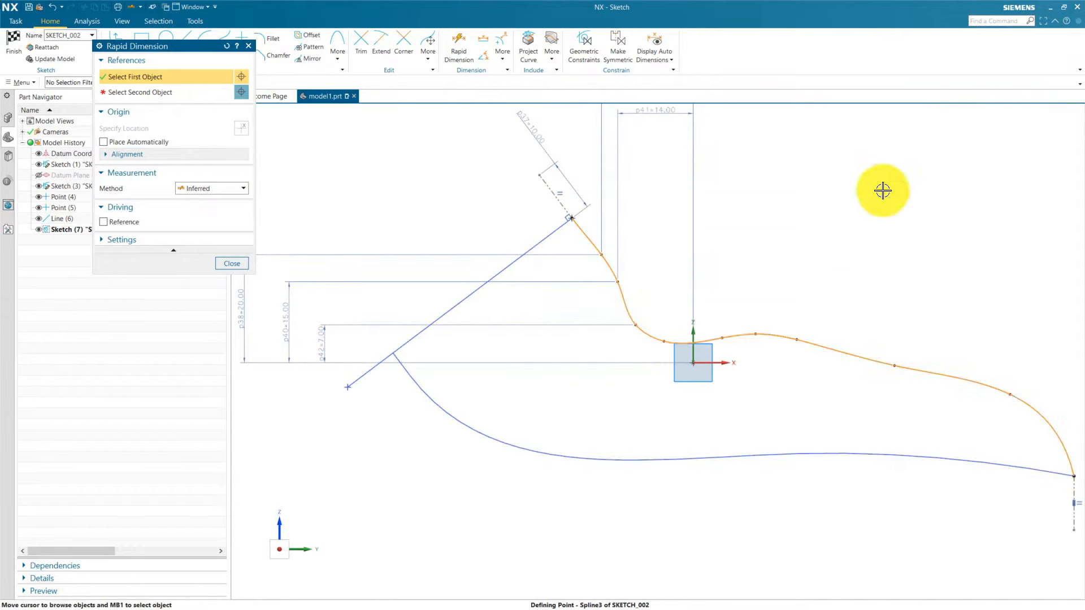
click(691, 363)
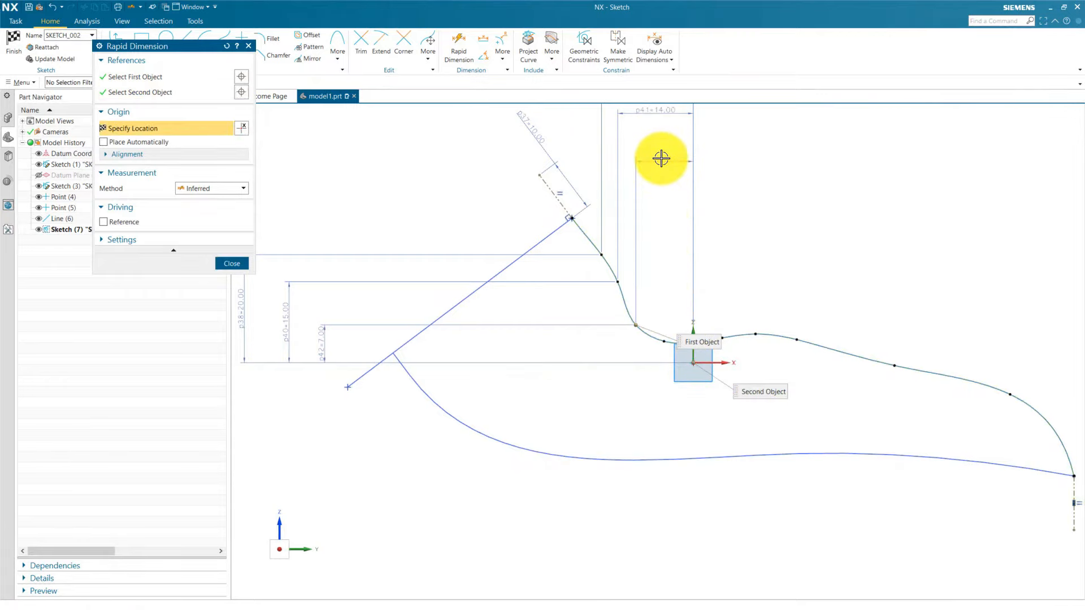
click(659, 158)
scroll(651, 276, down, 2)
scroll(720, 148, up, 2)
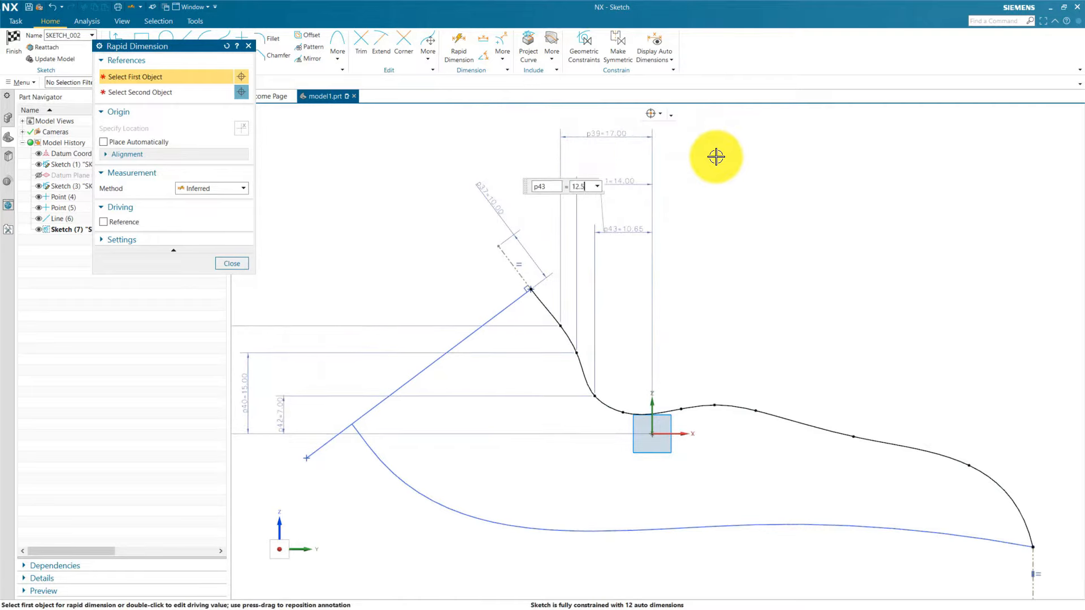
key(Return)
click(513, 203)
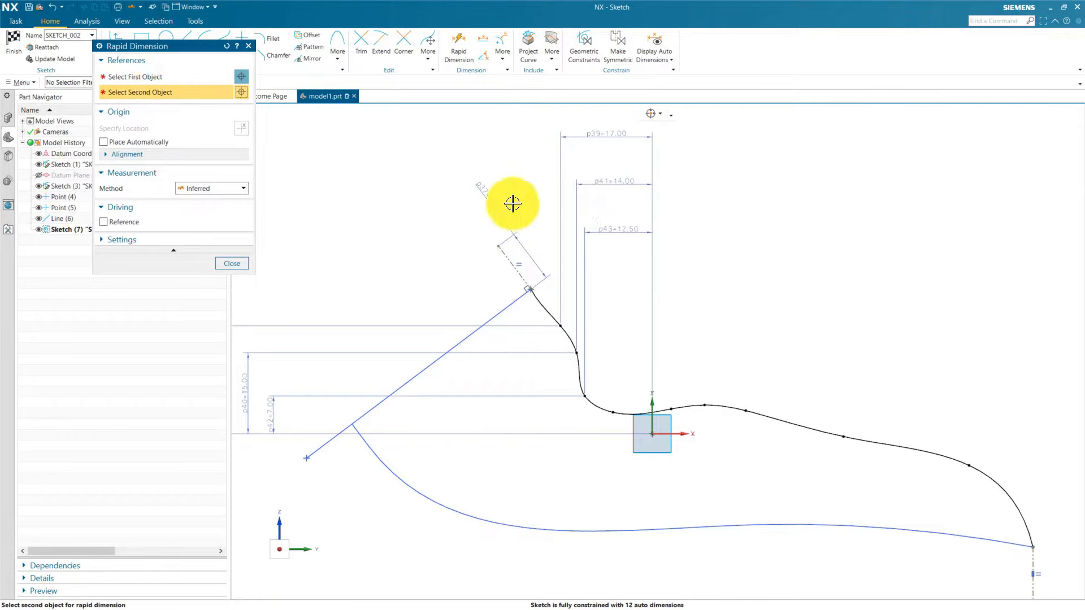
Add a horizontal dimension of 6 between the upper spline's fifth defining point and the sketch origin
scroll(513, 204, down, 2)
scroll(572, 218, up, 2)
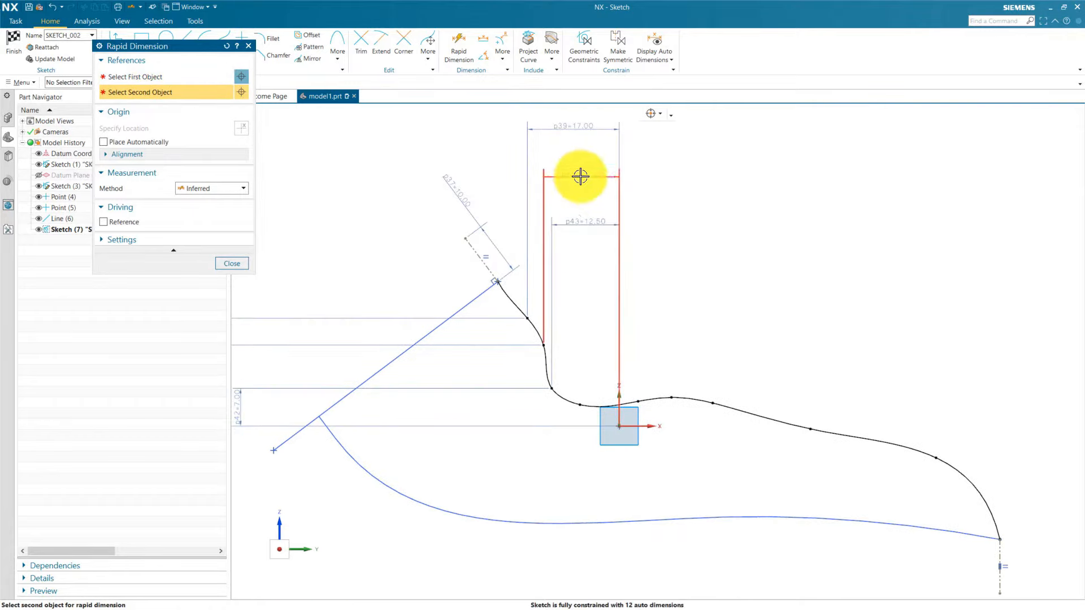
click(148, 77)
scroll(490, 276, down, 2)
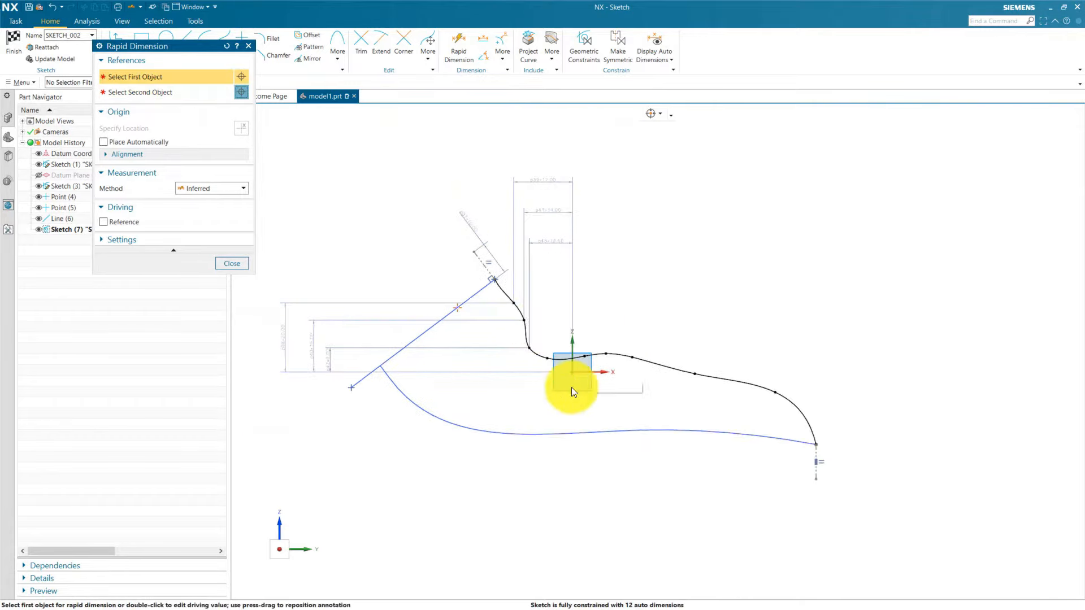
scroll(572, 388, up, 2)
scroll(551, 342, up, 1)
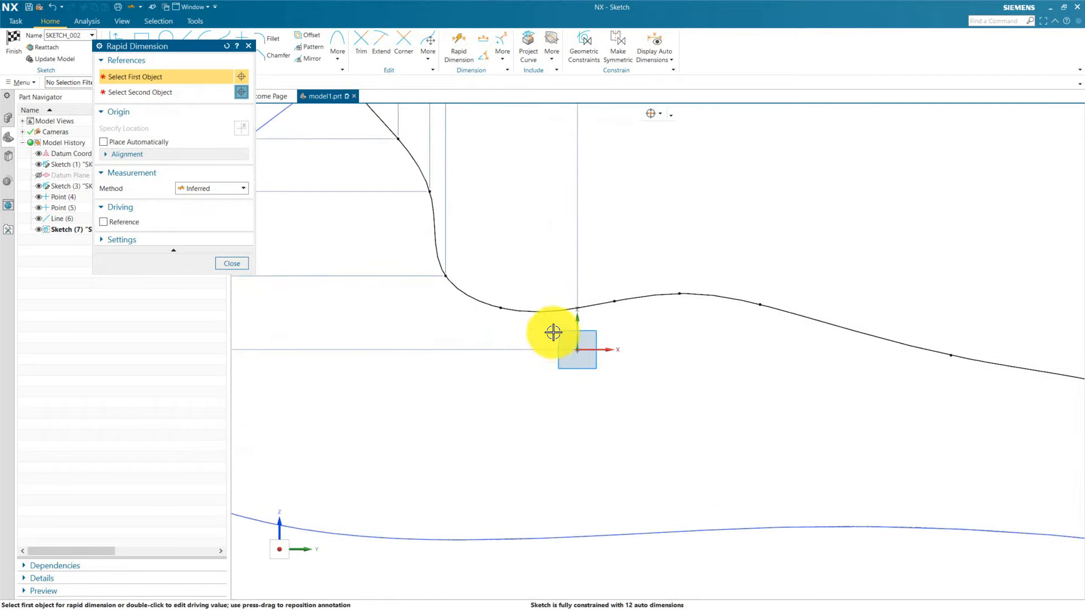
scroll(553, 332, up, 2)
click(473, 295)
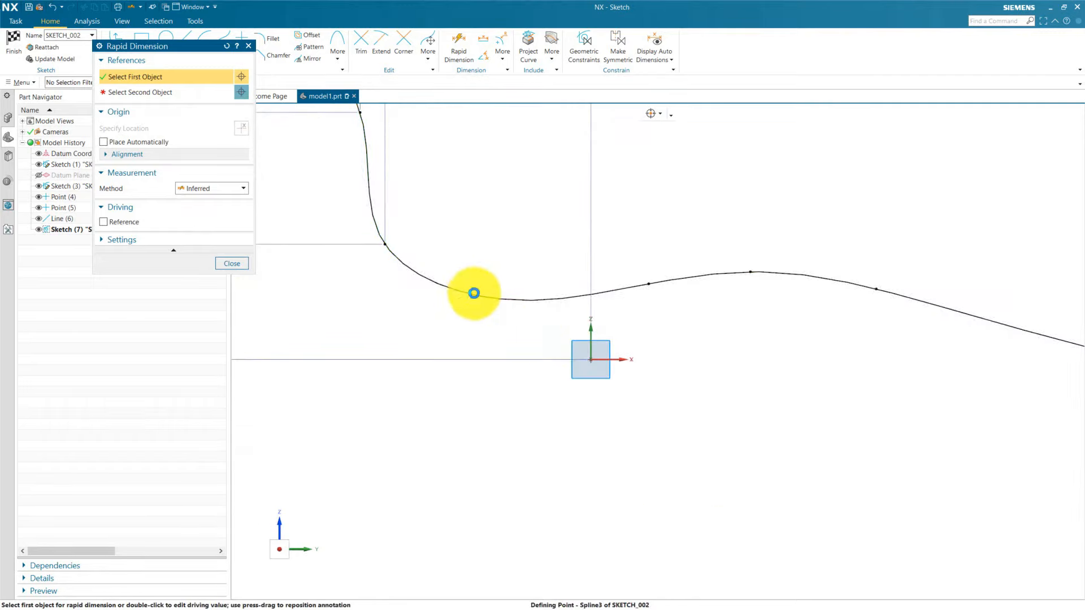
click(592, 360)
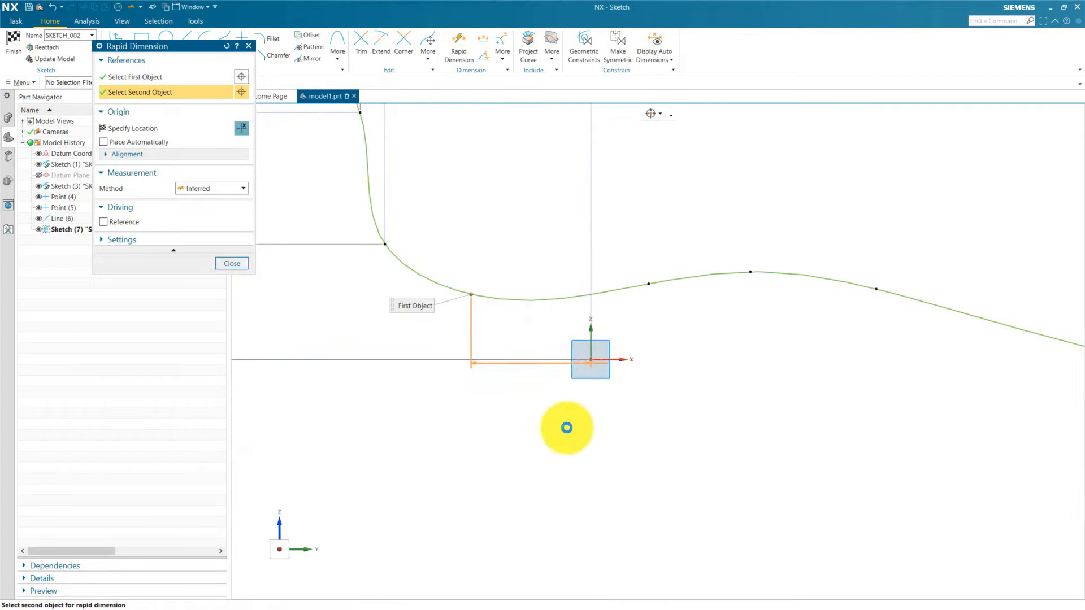
scroll(554, 378, down, 3)
click(541, 231)
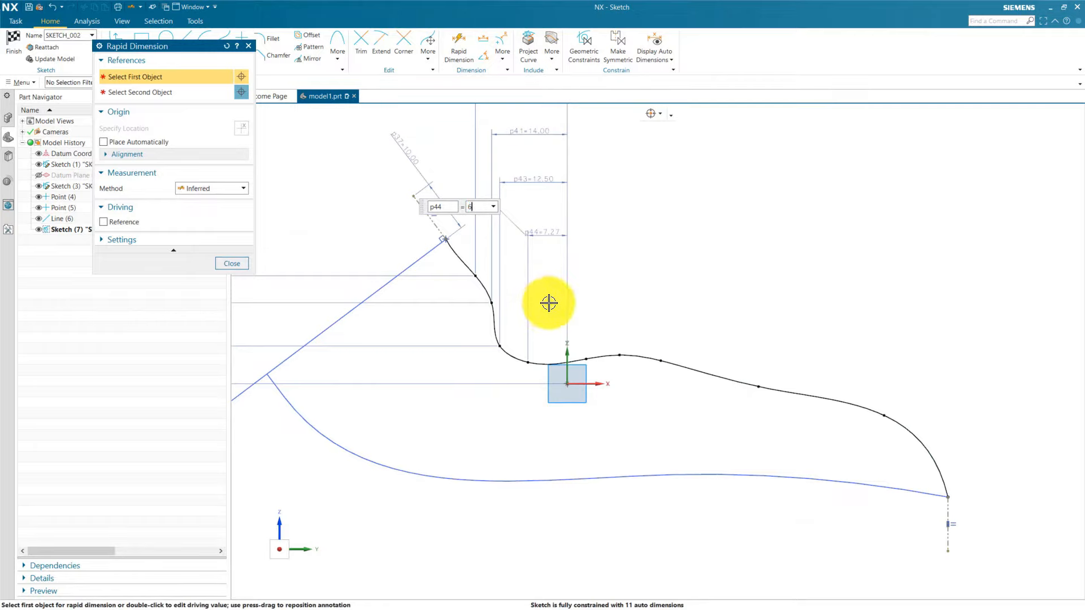
text(6)
key(Return)
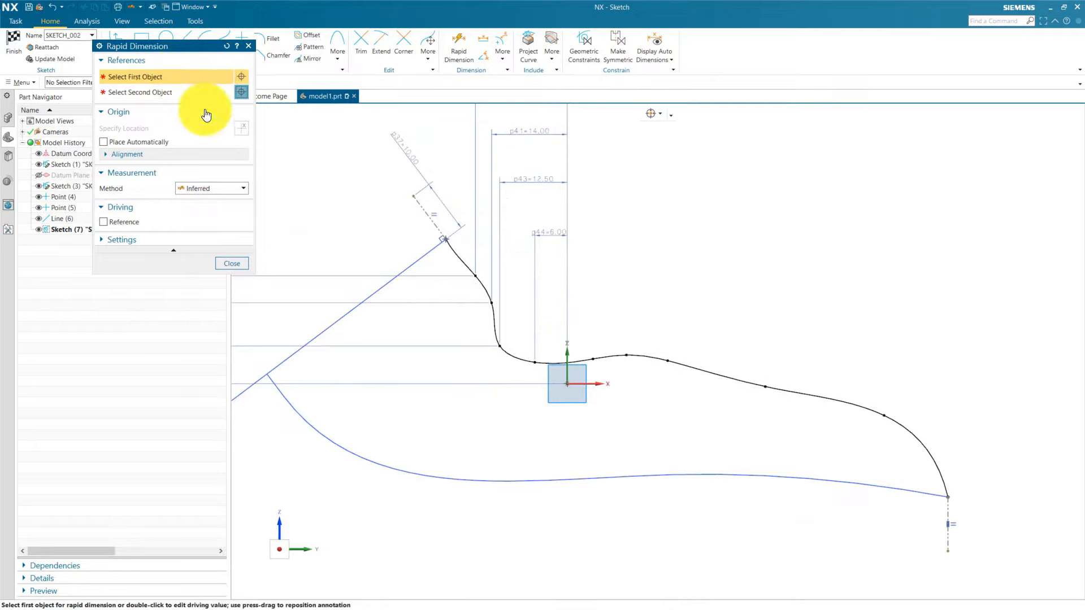
Add a vertical dimension of 3.5 between the upper spline's fifth defining point and the sketch origin
scroll(527, 363, up, 3)
click(542, 370)
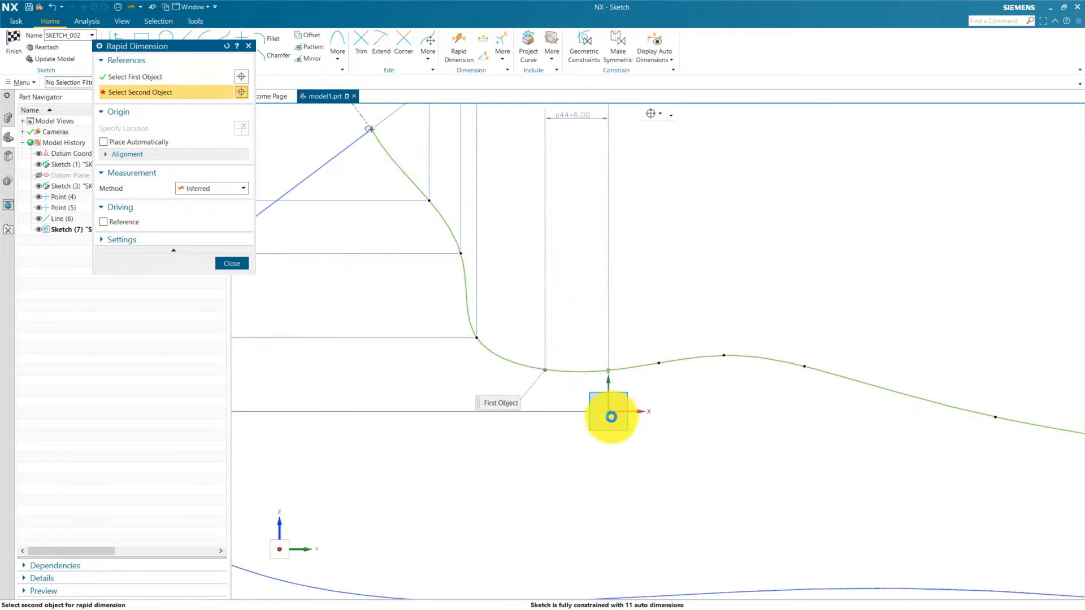
click(620, 414)
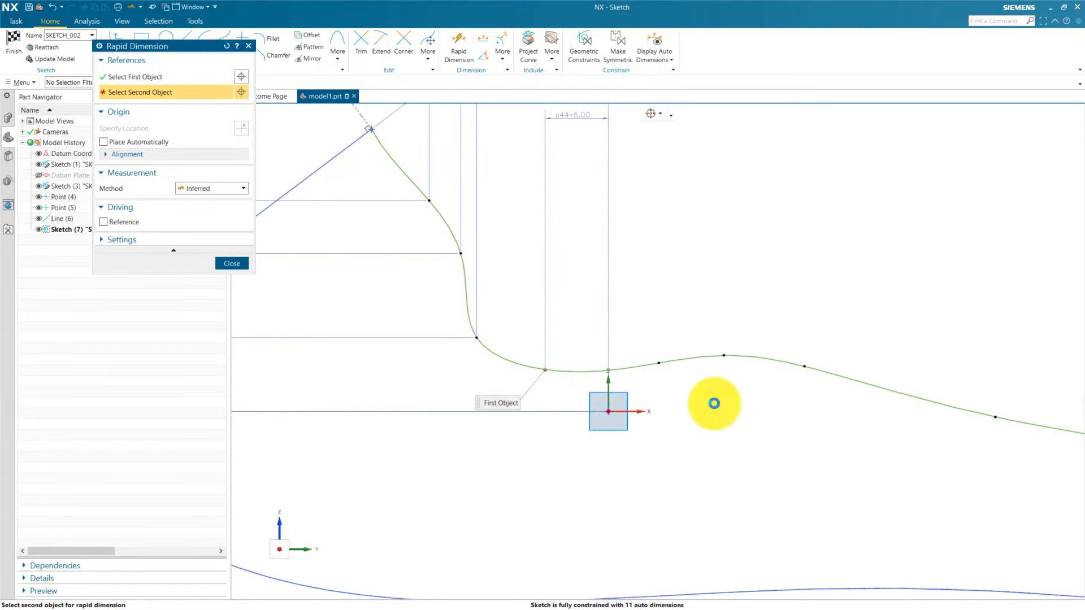
scroll(709, 400, down, 2)
scroll(574, 400, up, 1)
scroll(467, 396, down, 3)
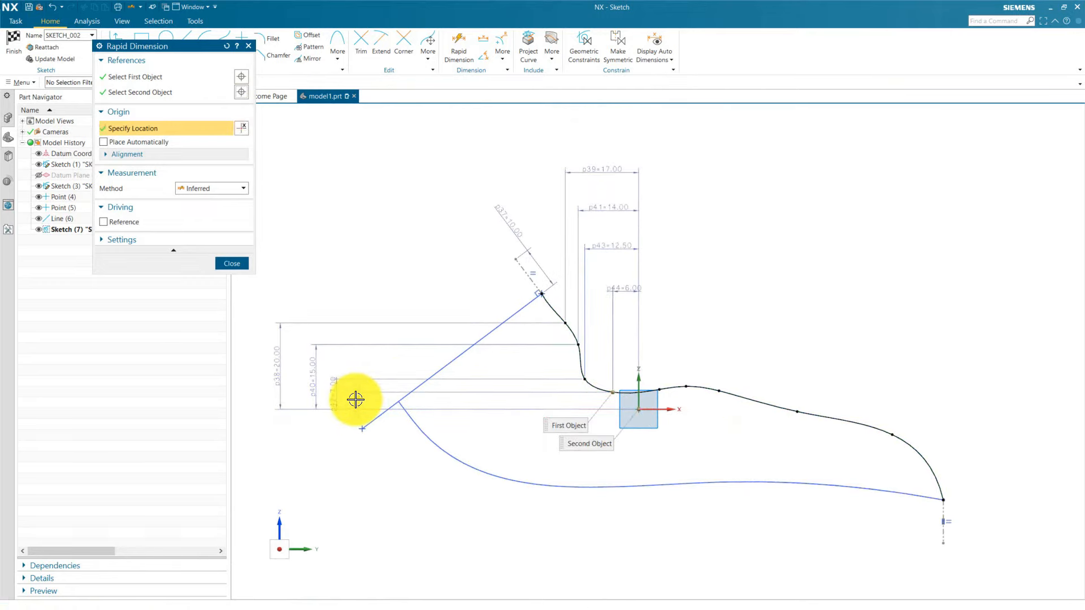
click(356, 400)
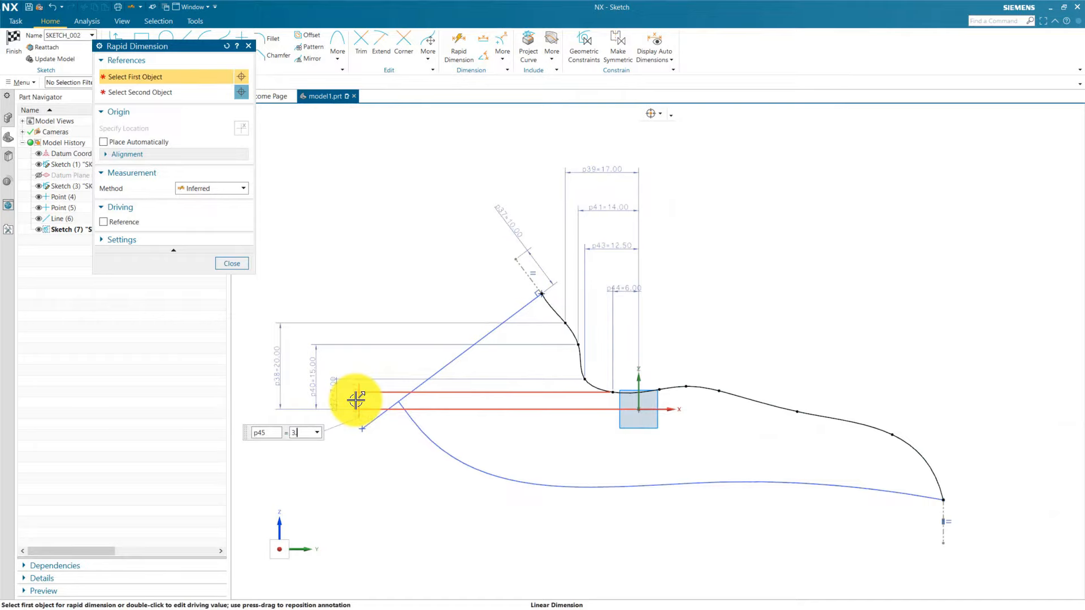
key(Return)
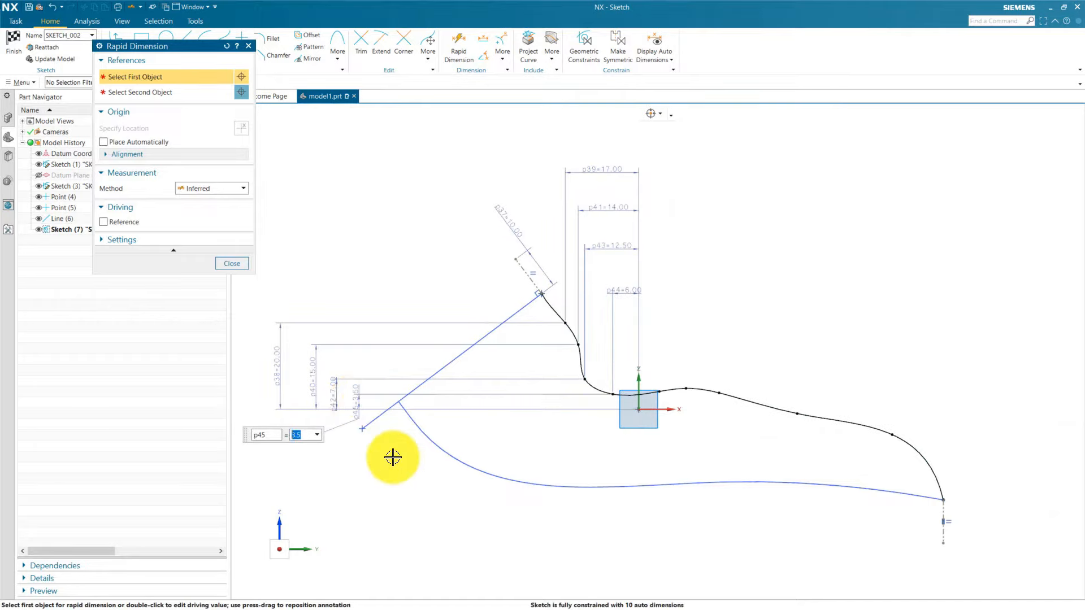
middle_click(393, 458)
Add a horizontal dimension of 1.5 between the upper spline's sixth defining point and the sketch origin
scroll(317, 245, down, 1)
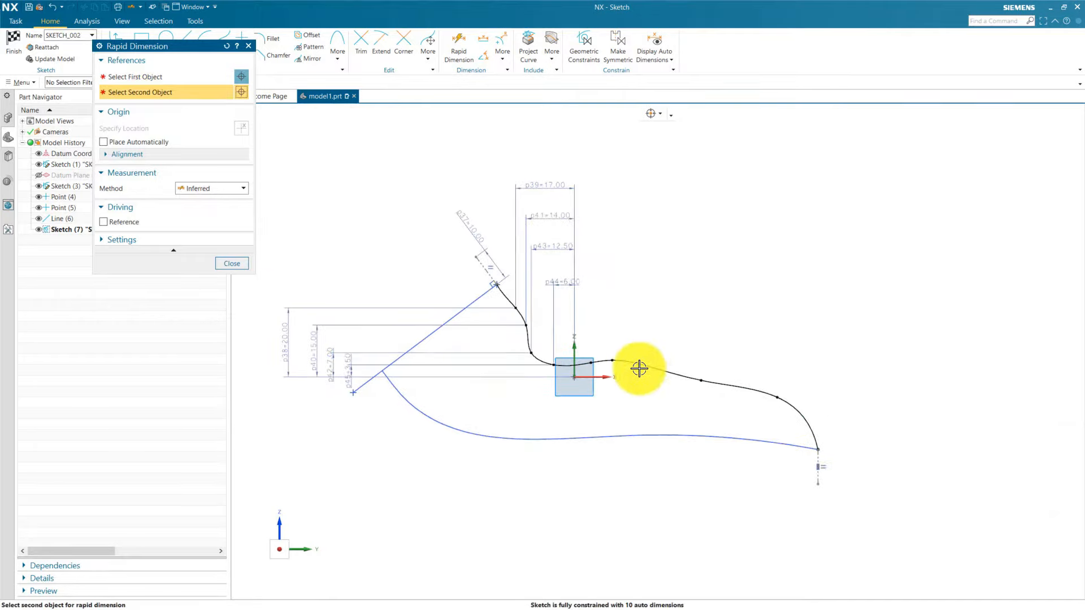
scroll(639, 368, up, 3)
click(156, 76)
scroll(506, 334, up, 2)
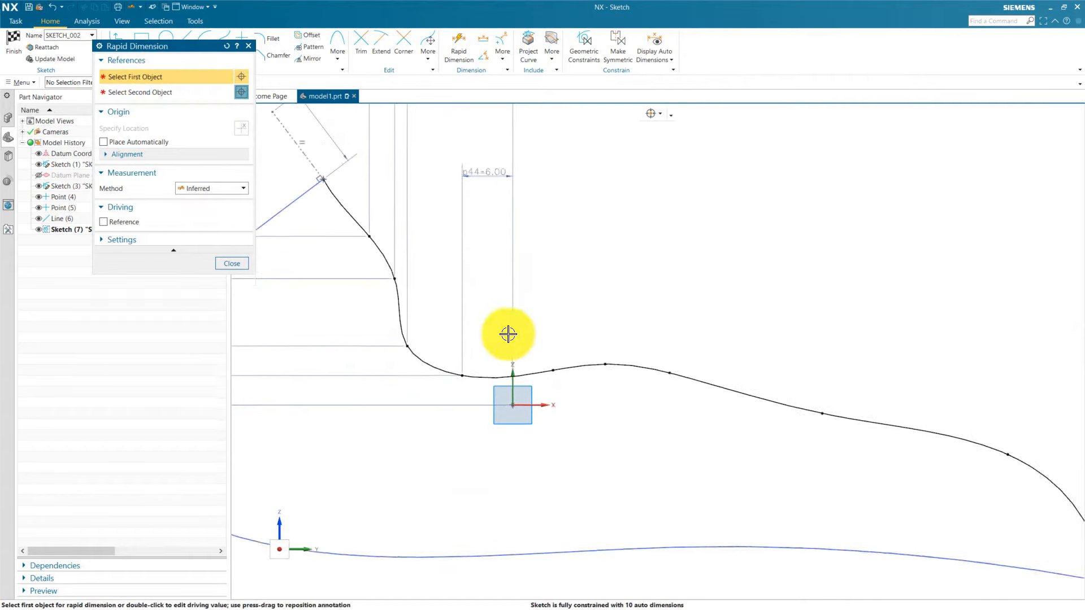
click(561, 383)
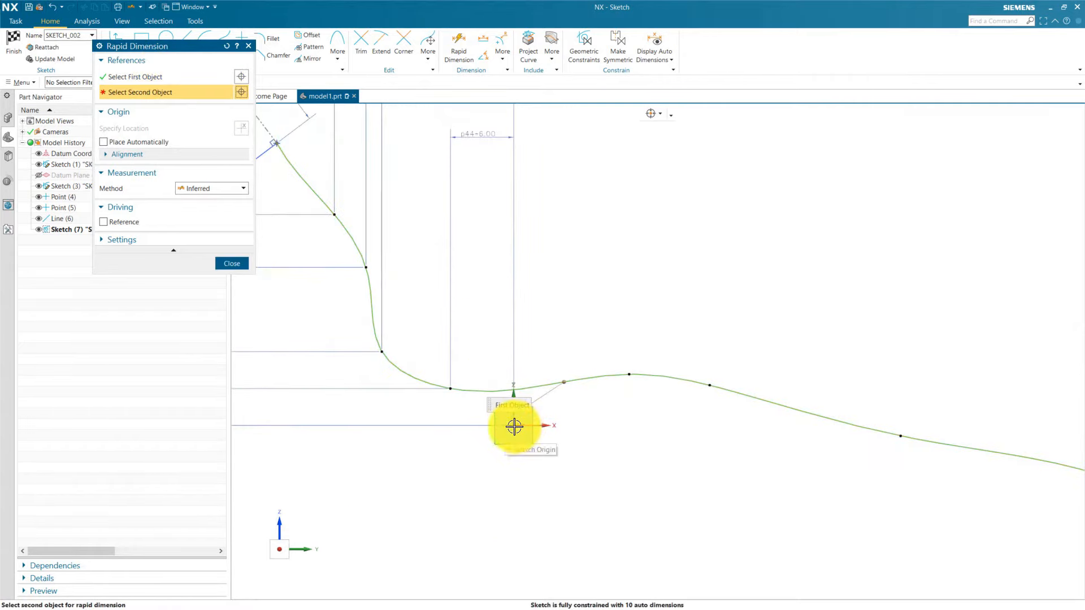
click(514, 426)
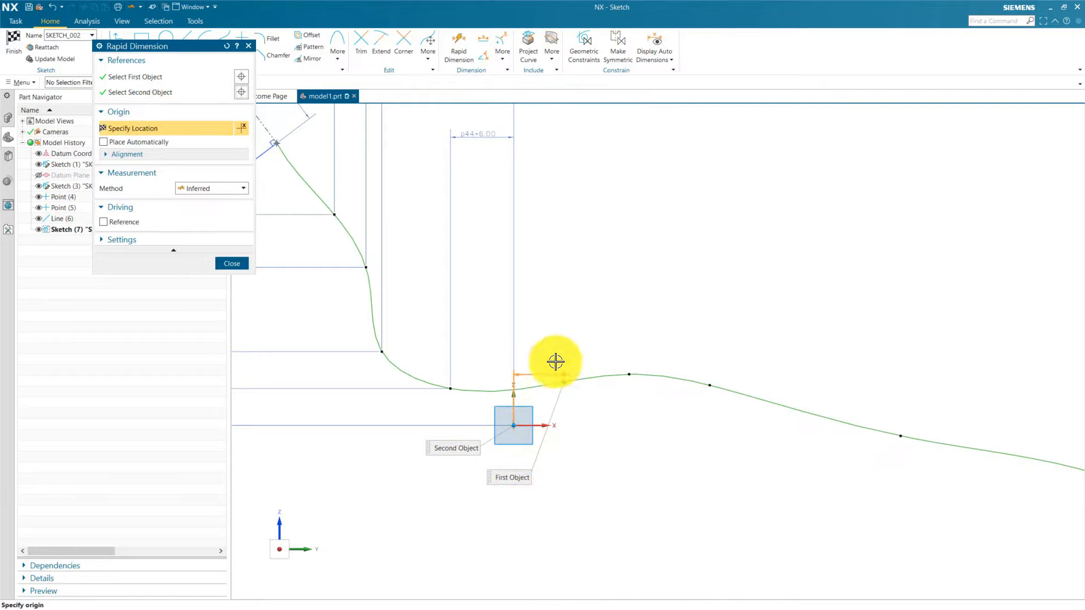
scroll(563, 320, up, 1)
scroll(543, 320, down, 1)
click(524, 201)
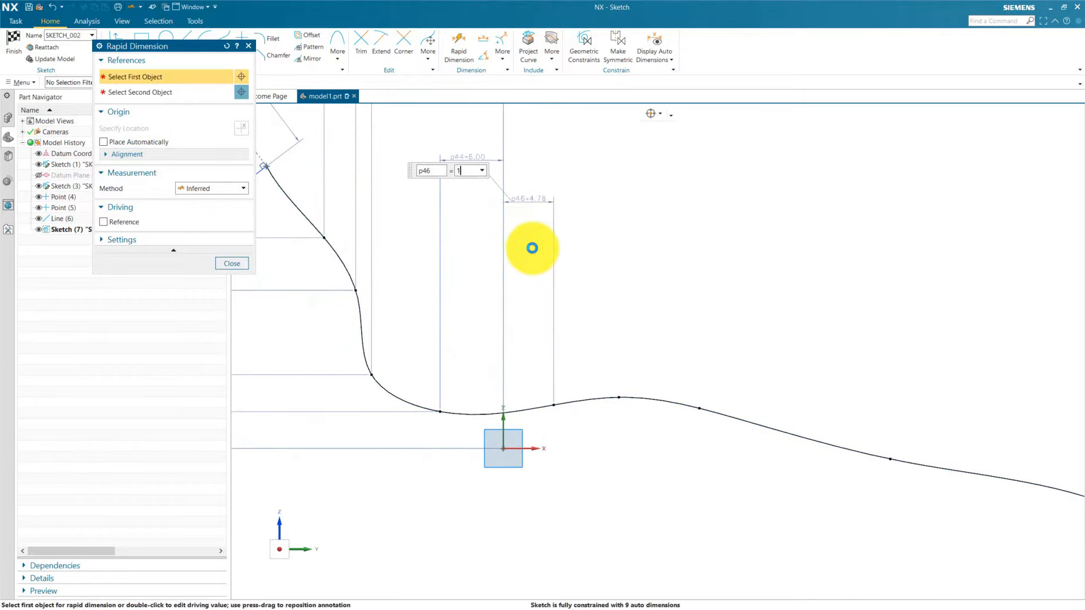
key(Return)
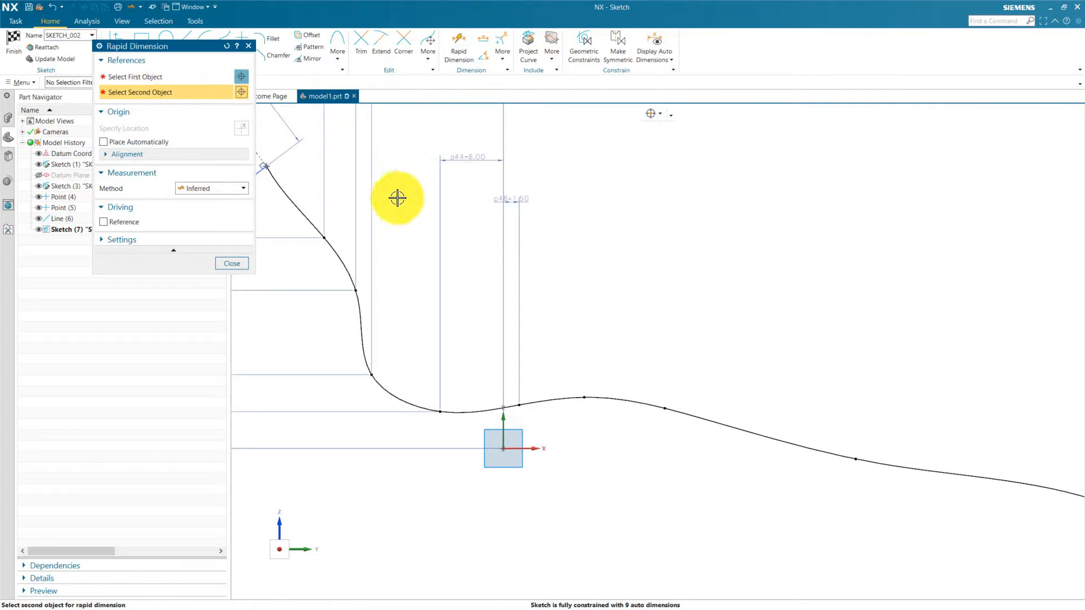
Add a vertical dimension of 4.5 between the upper spline's sixth defining point and the sketch origin
click(160, 77)
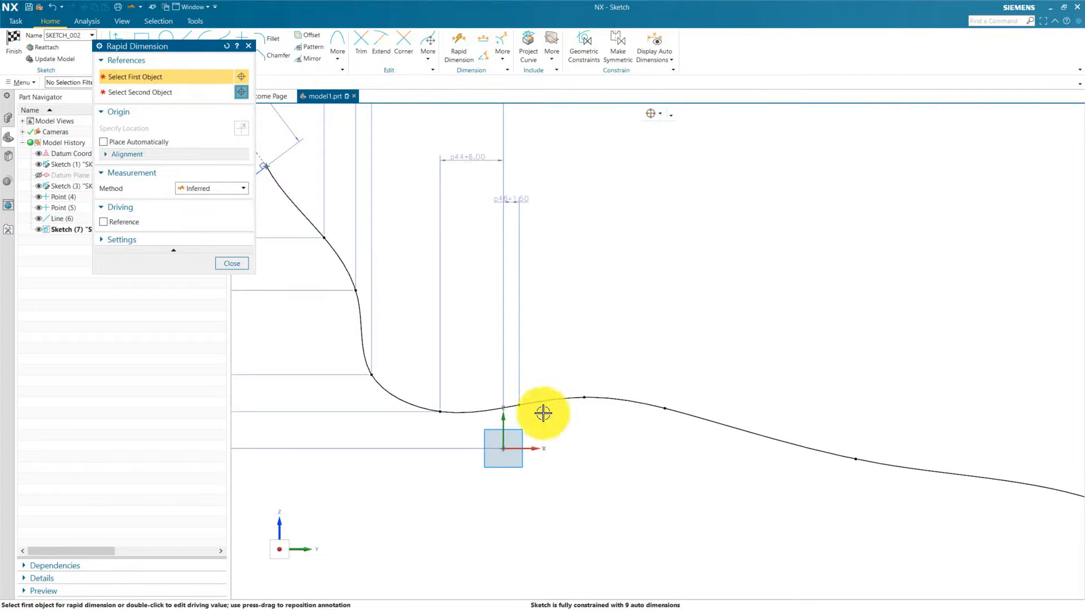
scroll(543, 438, up, 3)
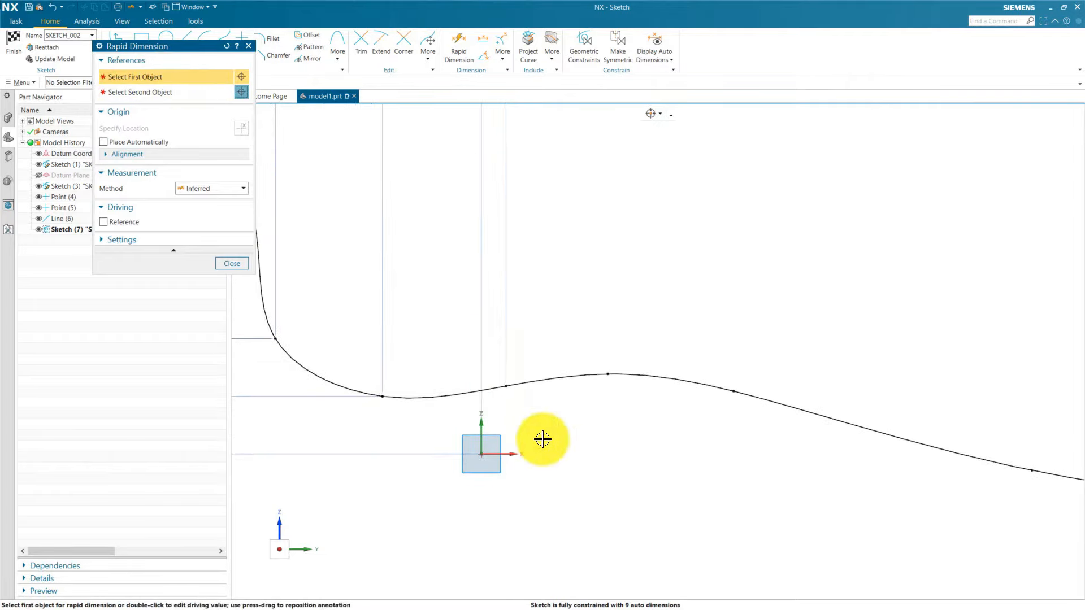
click(505, 388)
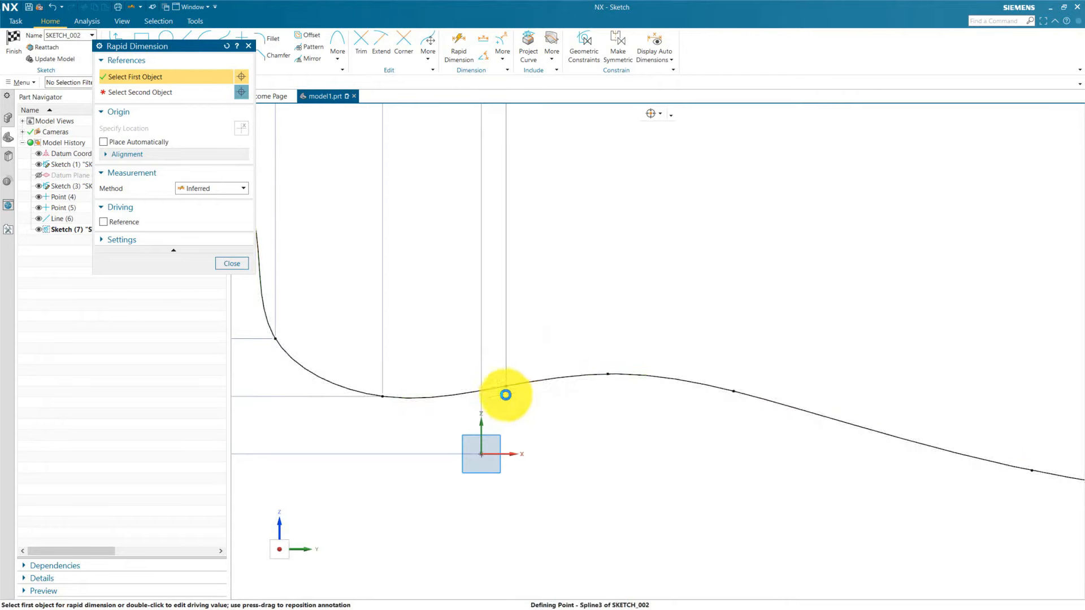
click(481, 455)
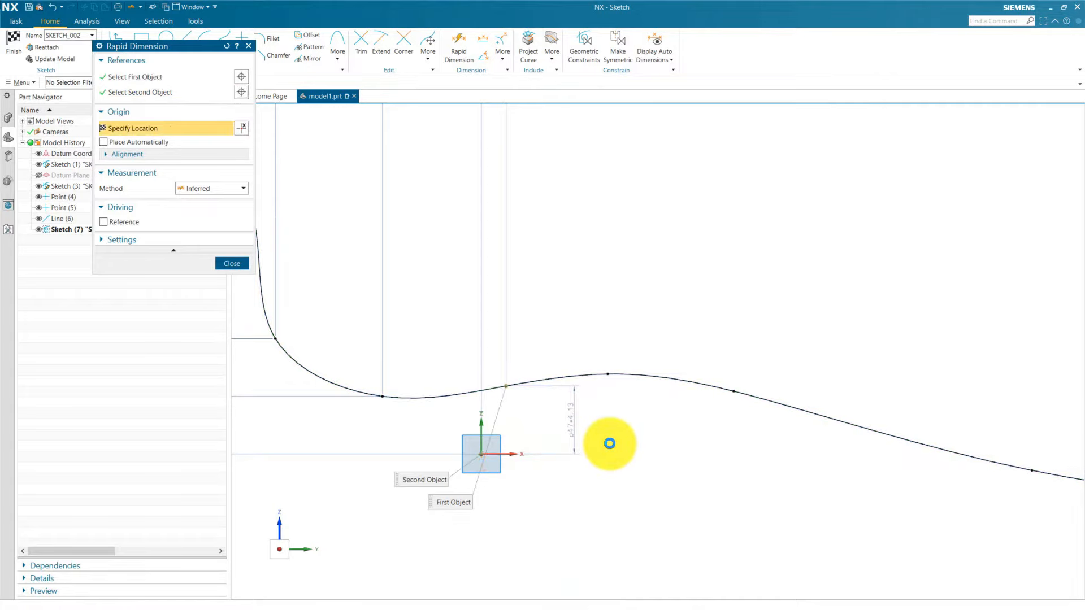
click(610, 444)
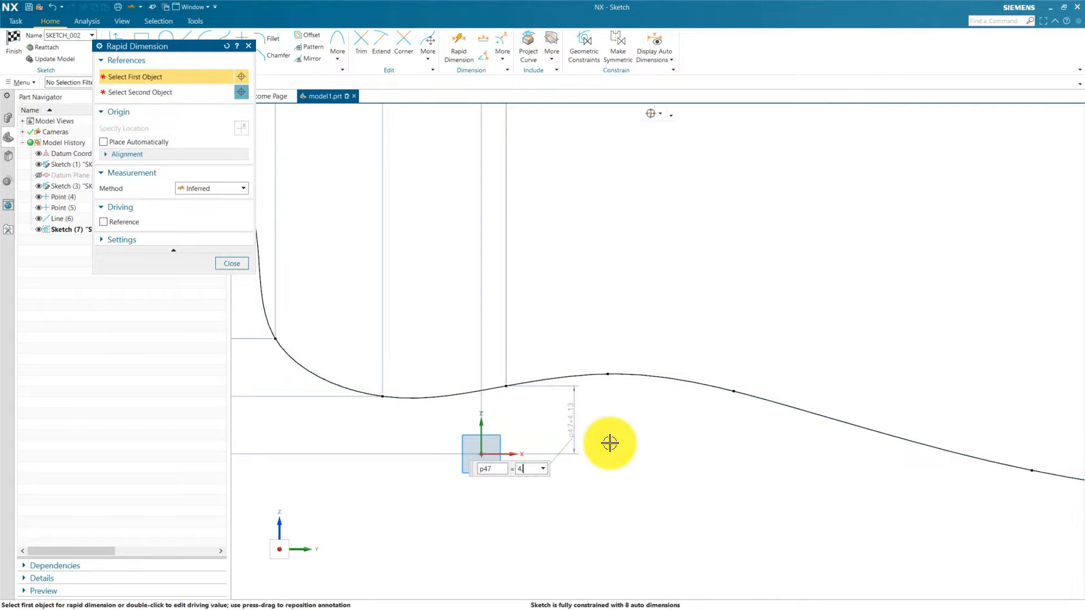
key(Return)
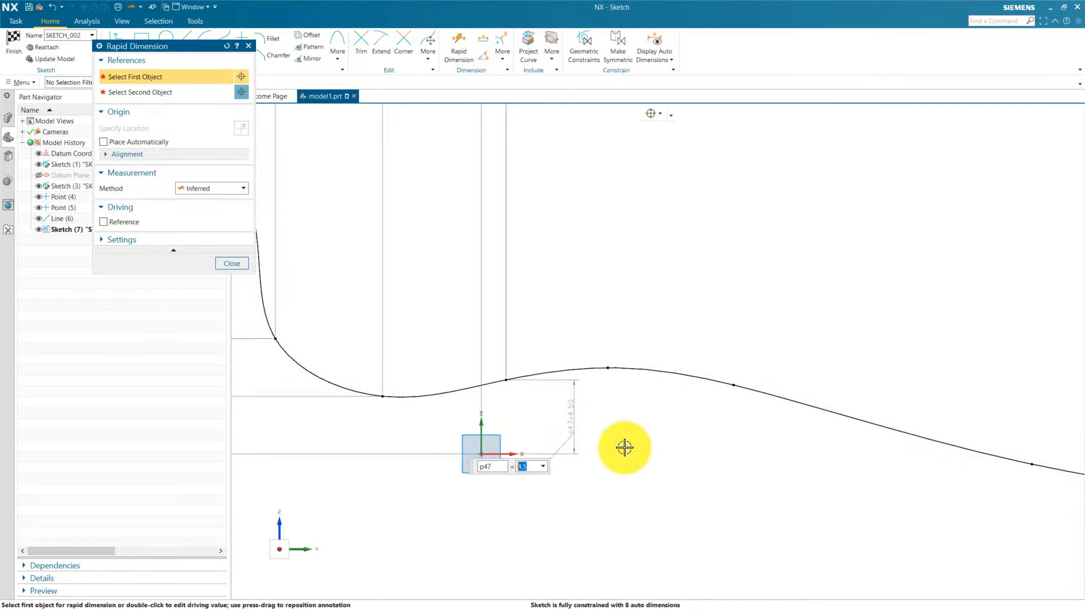
middle_click(624, 448)
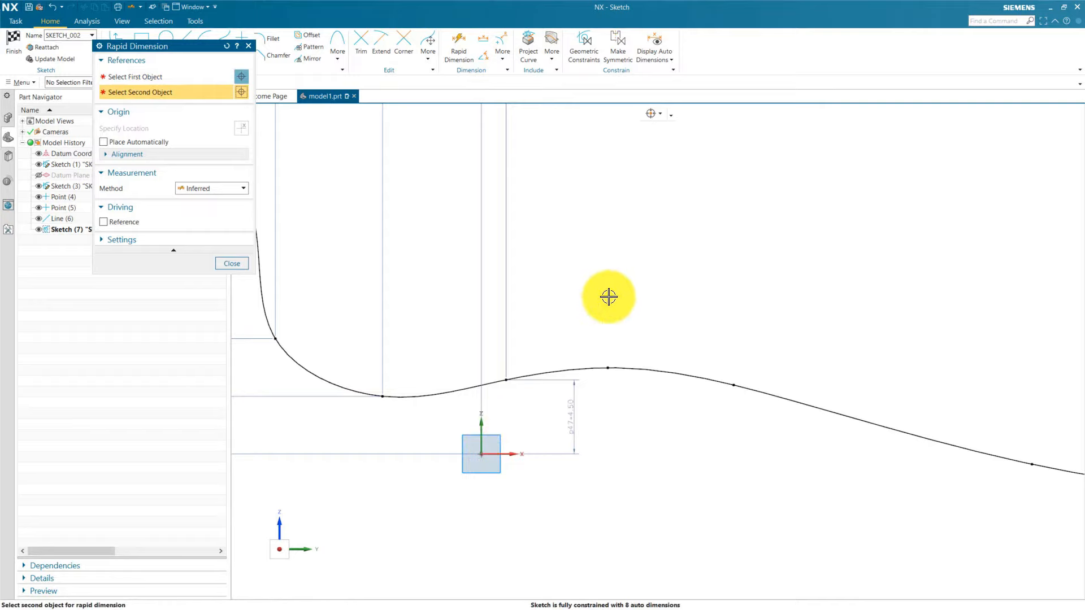
Add a horizontal dimension of 6 between the sketch origin and the upper spline's seventh defining point, and end dimensioning
scroll(561, 392, up, 5)
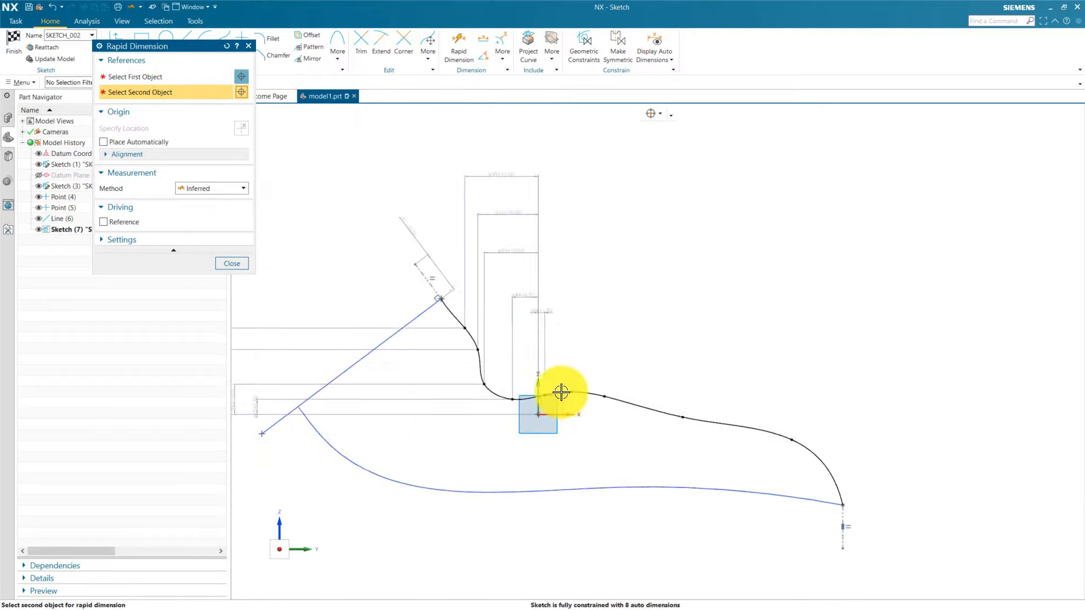
click(171, 96)
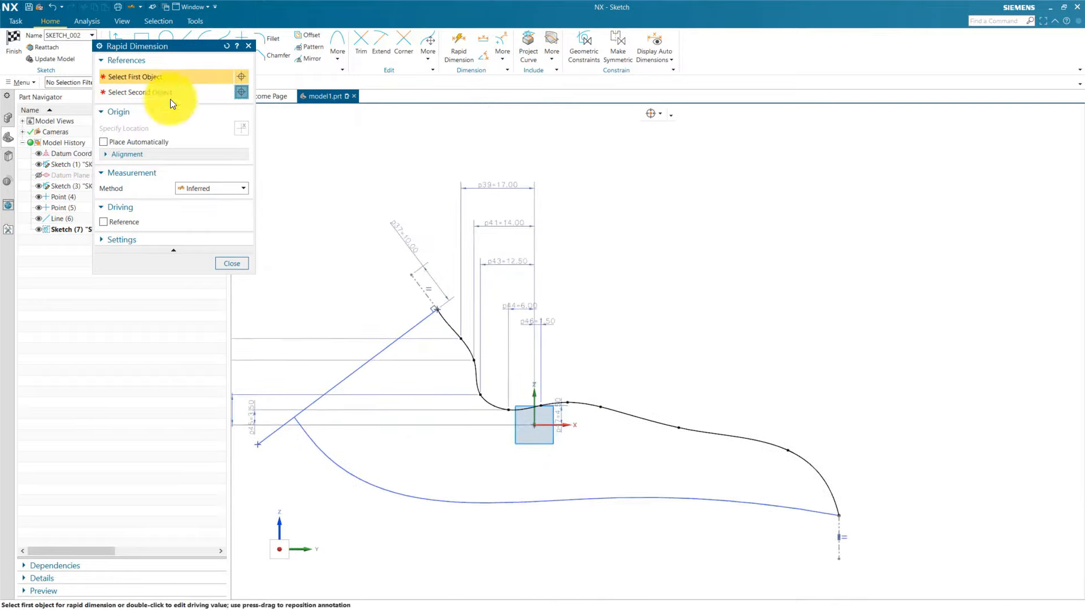
click(536, 425)
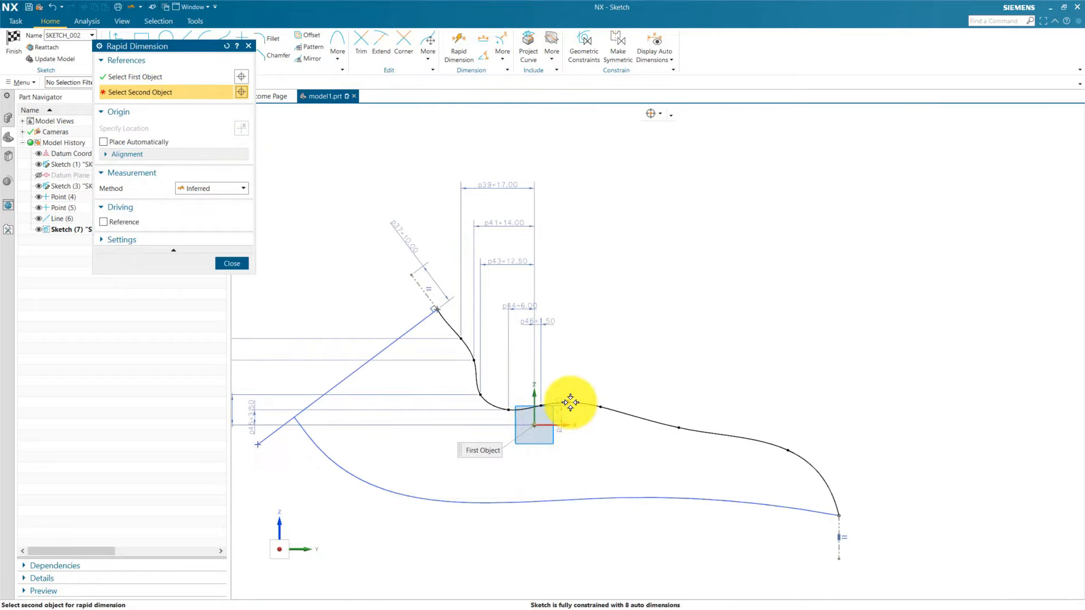
click(570, 402)
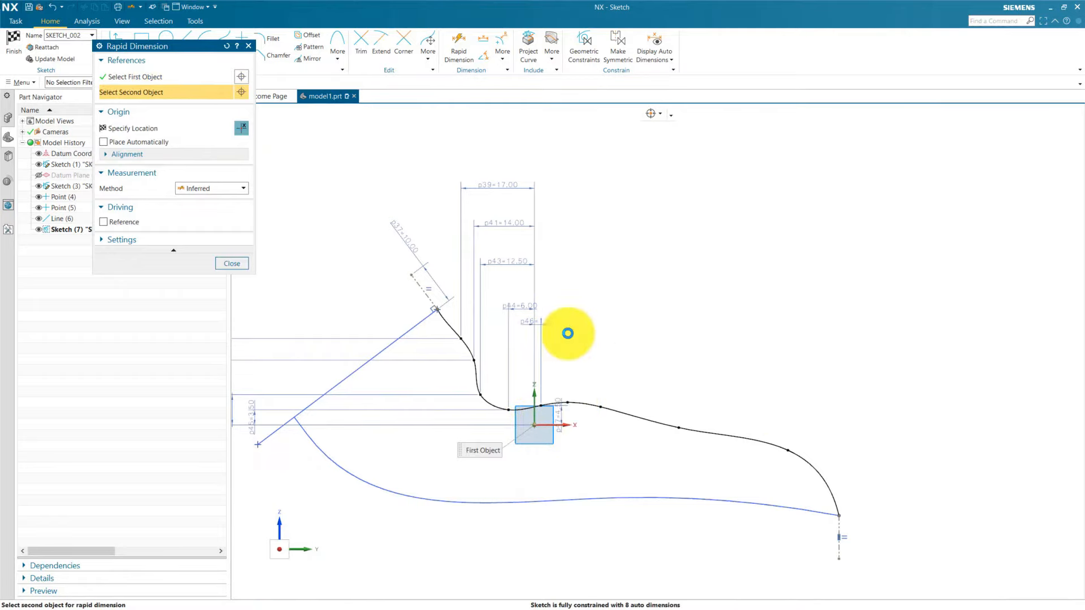
click(604, 320)
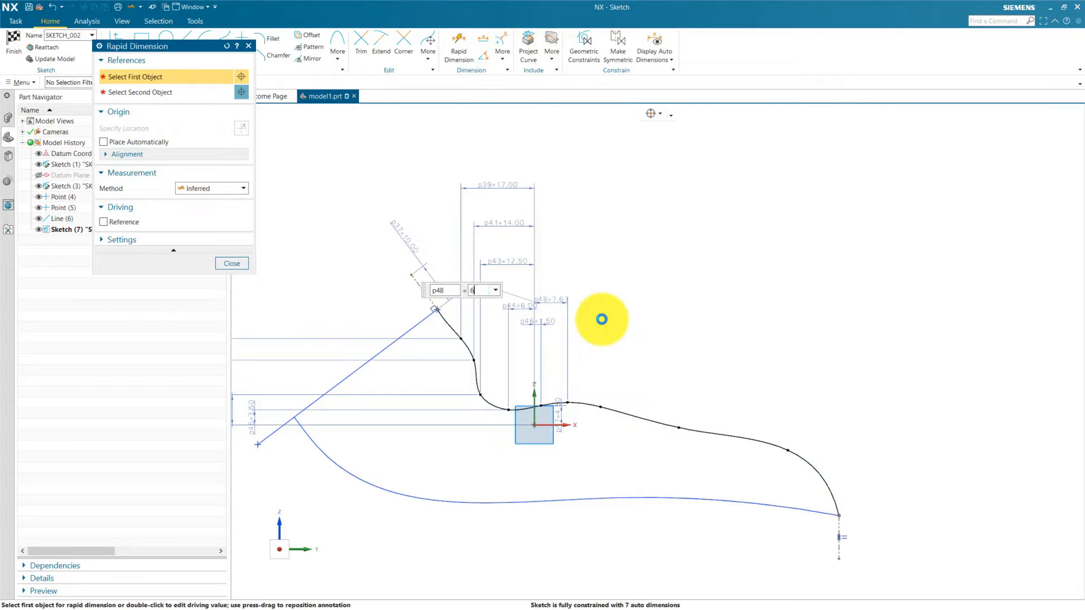
text(6)
key(Return)
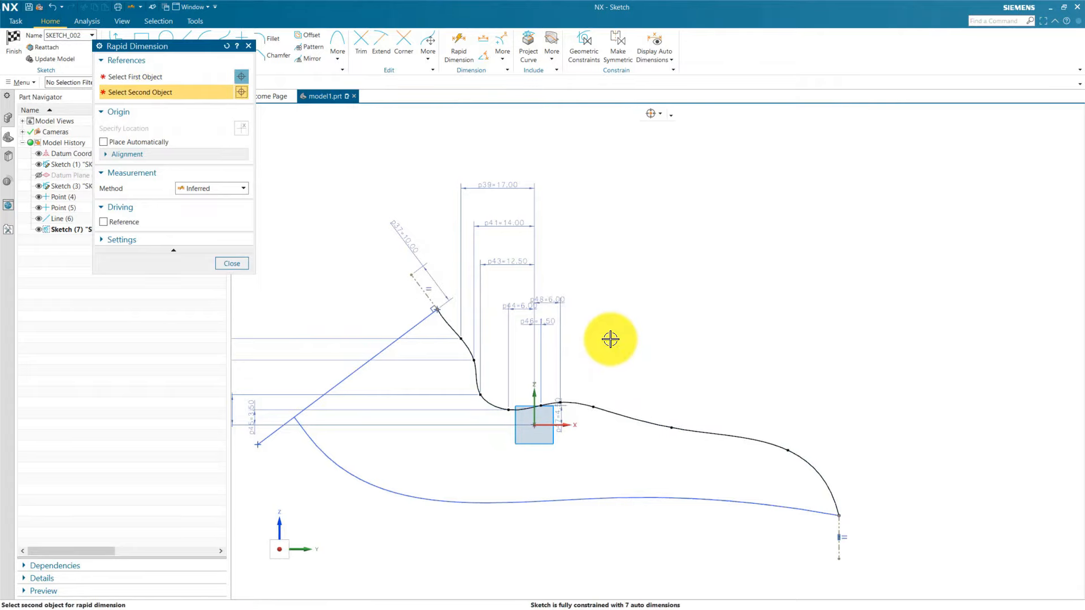
click(244, 263)
Move the texts of the sixth and seventh points' horizontal dimensions to the right of their extension lines for readability
scroll(551, 326, up, 3)
drag(555, 276, 592, 287)
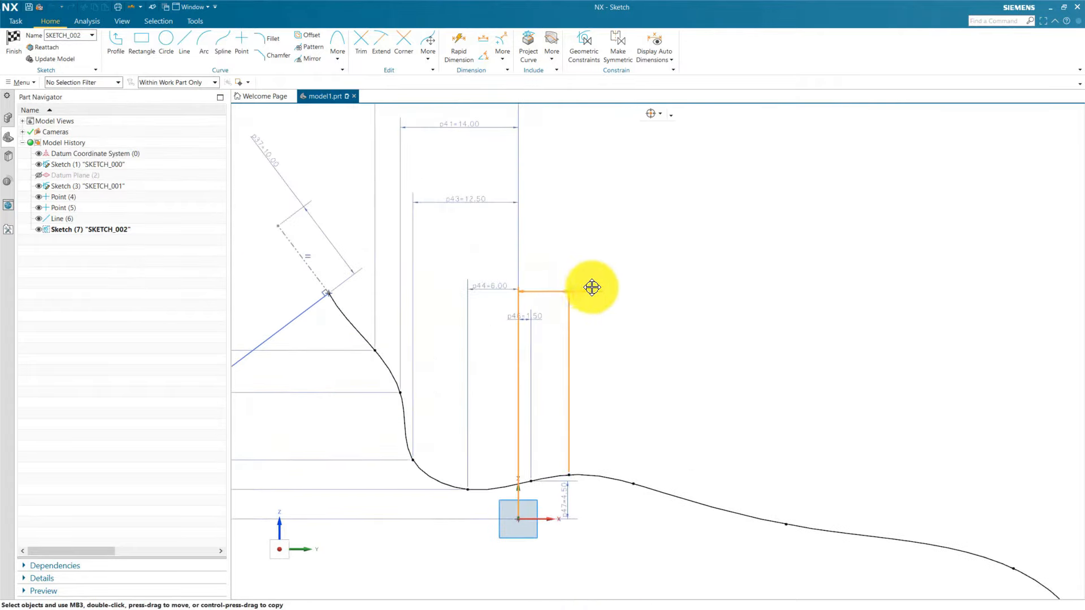
scroll(545, 319, up, 3)
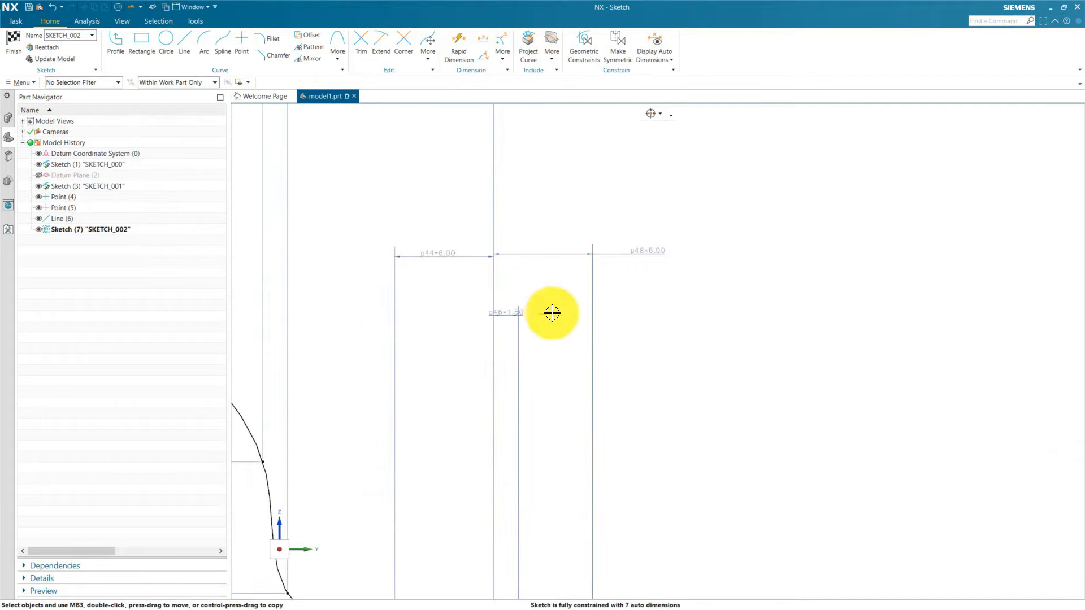
drag(516, 313, 554, 315)
scroll(463, 281, down, 4)
scroll(571, 363, up, 1)
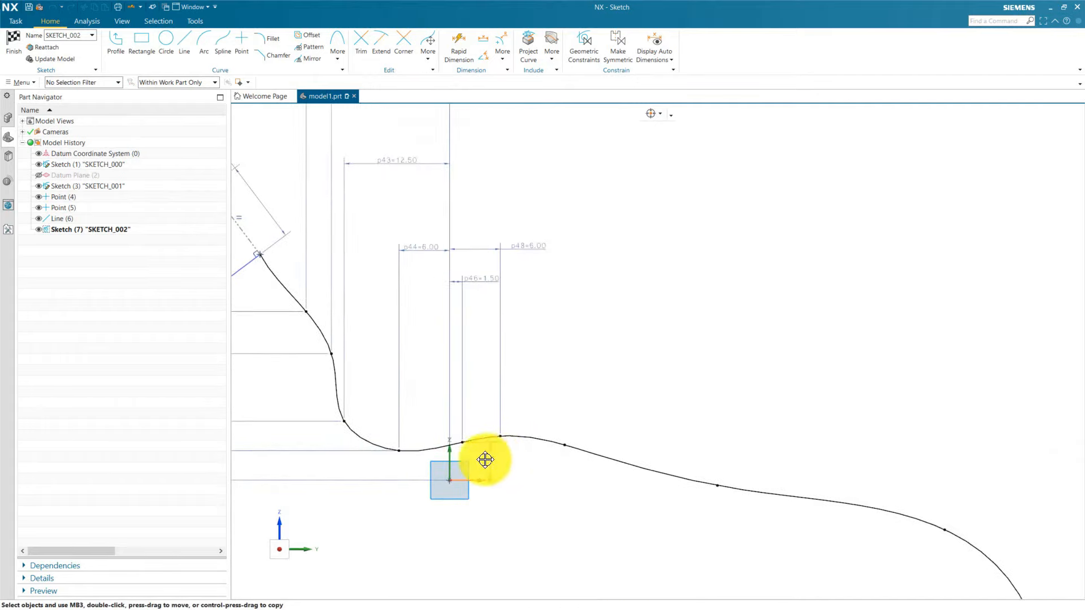
scroll(510, 361, down, 1)
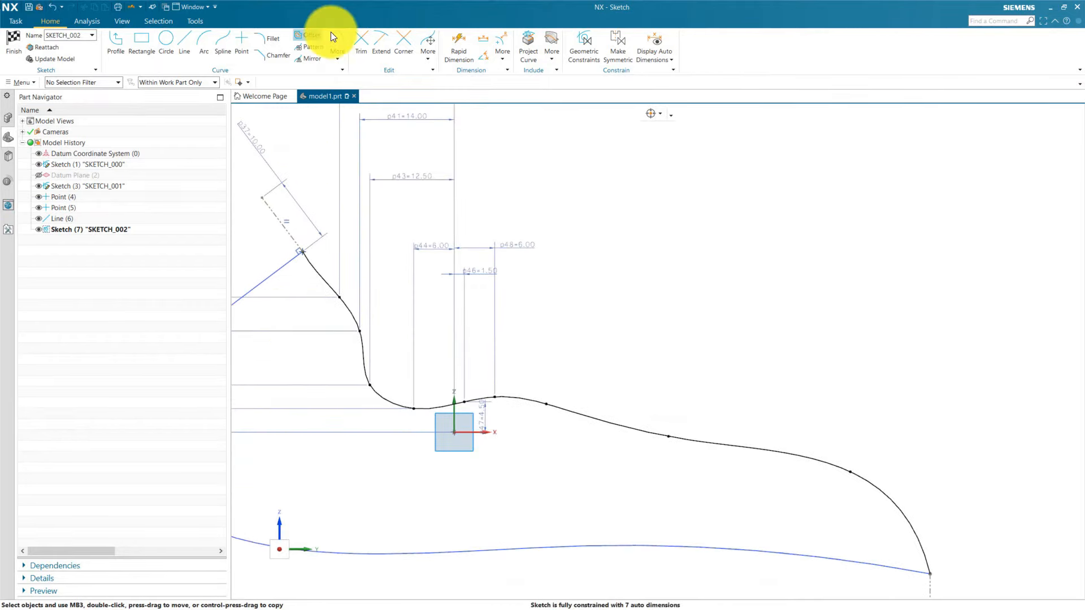
Add a vertical dimension of 6 between the sketch origin and the upper spline's seventh defining point using Rapid Dimension
click(460, 43)
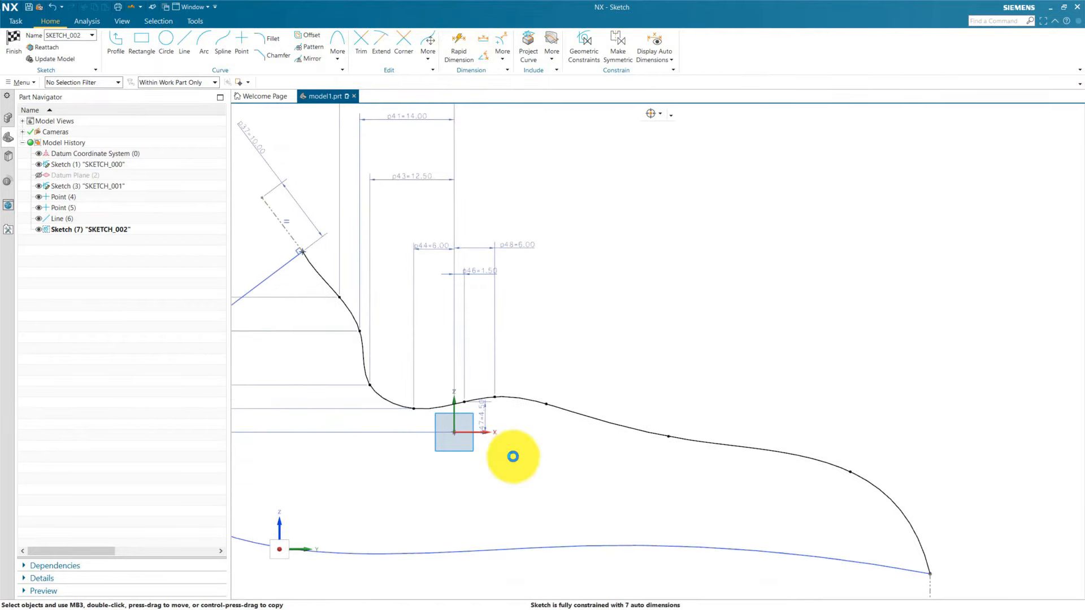
scroll(454, 427, up, 2)
click(453, 424)
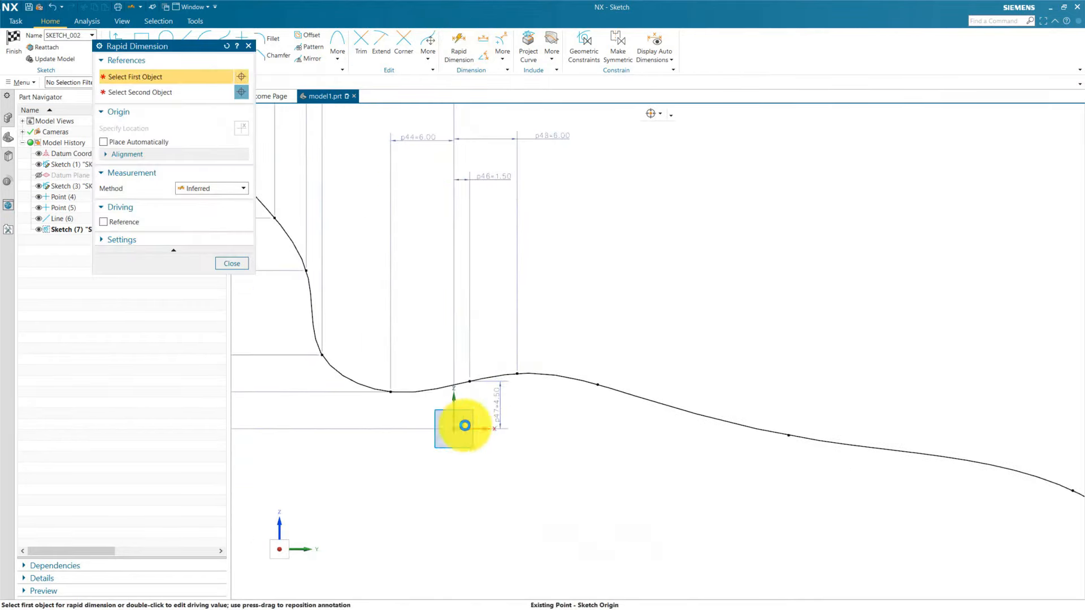
click(518, 375)
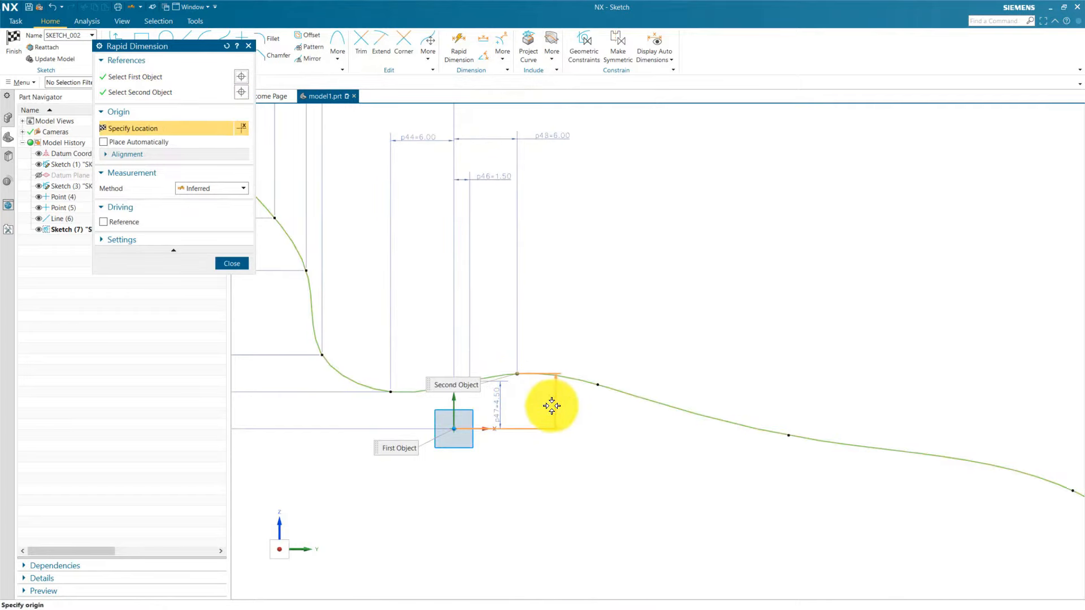
click(552, 406)
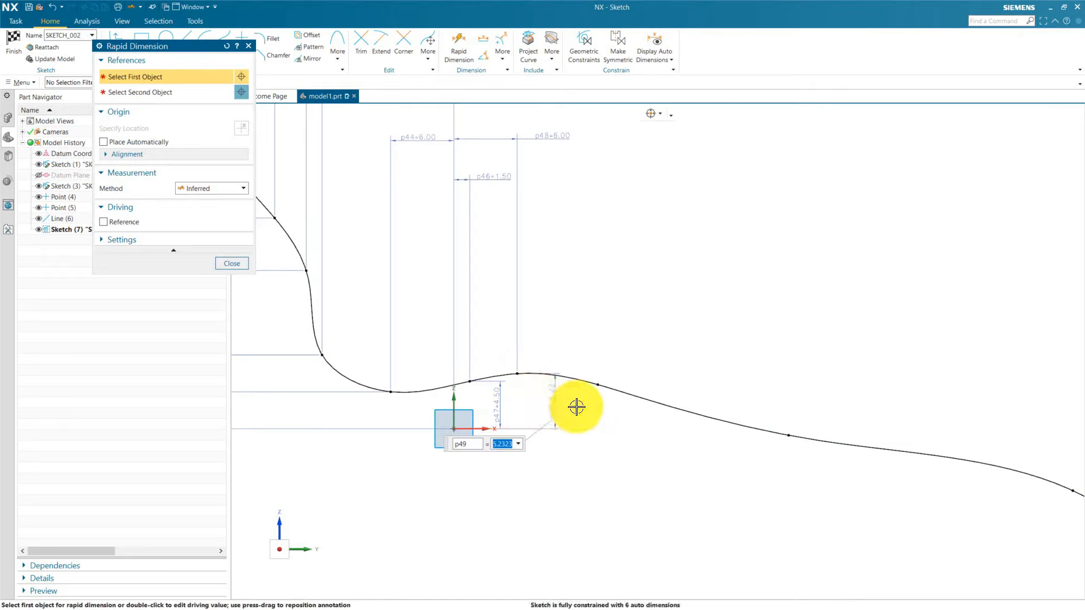
text(6)
key(Return)
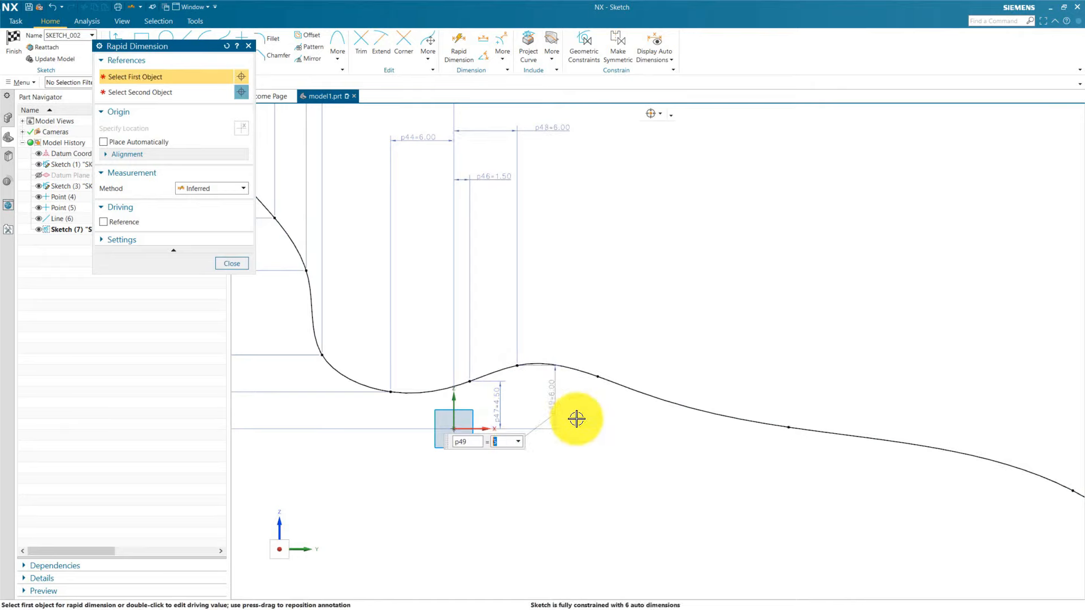
middle_click(576, 419)
scroll(576, 424, down, 3)
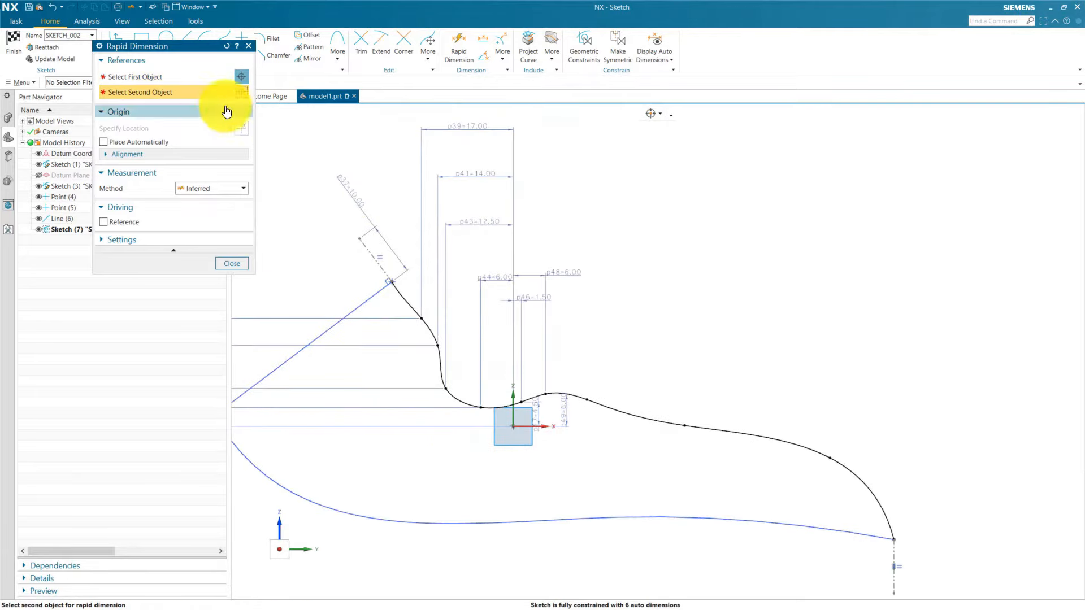
click(144, 77)
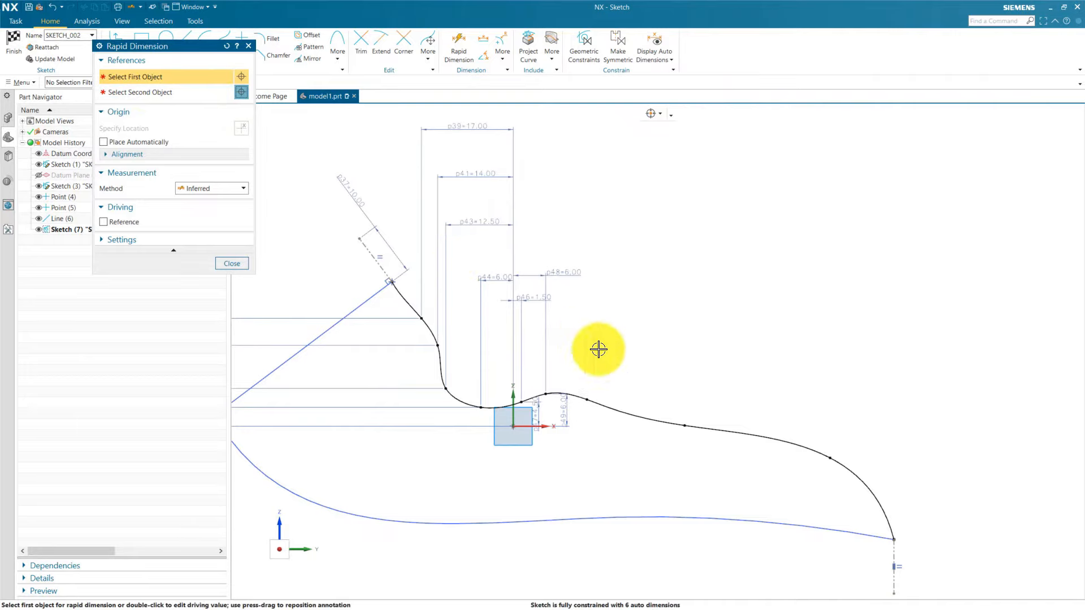
scroll(588, 385, up, 2)
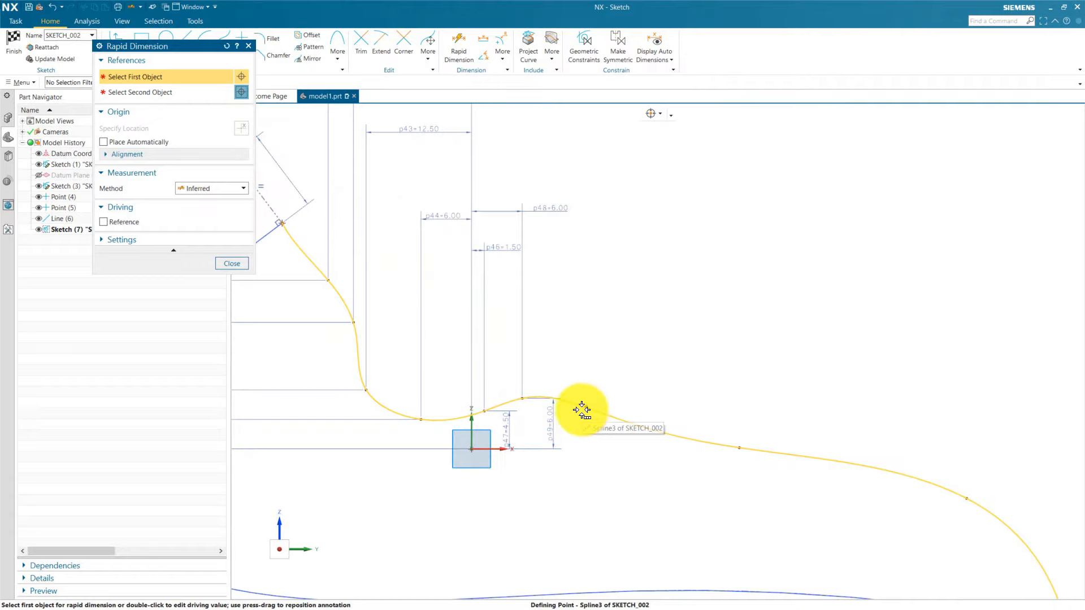
click(582, 408)
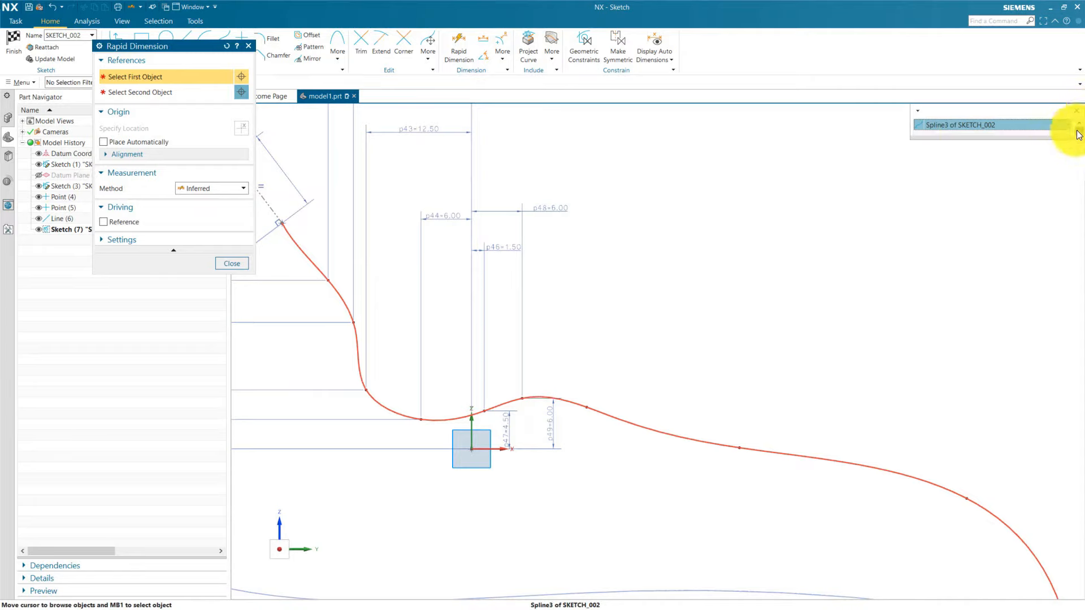
click(1075, 111)
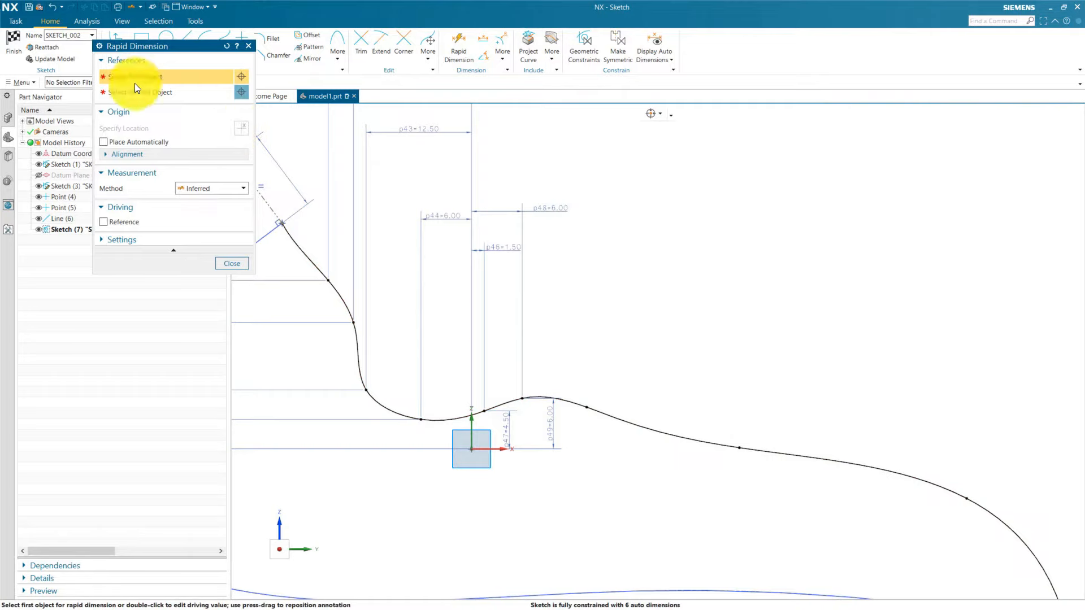
scroll(599, 418, up, 2)
click(581, 400)
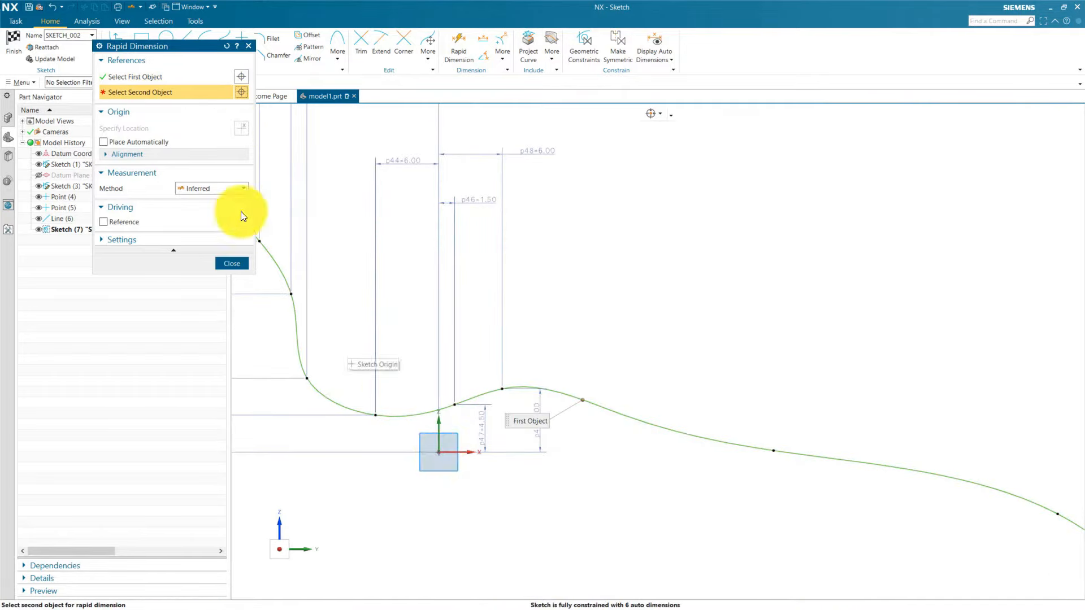
click(149, 75)
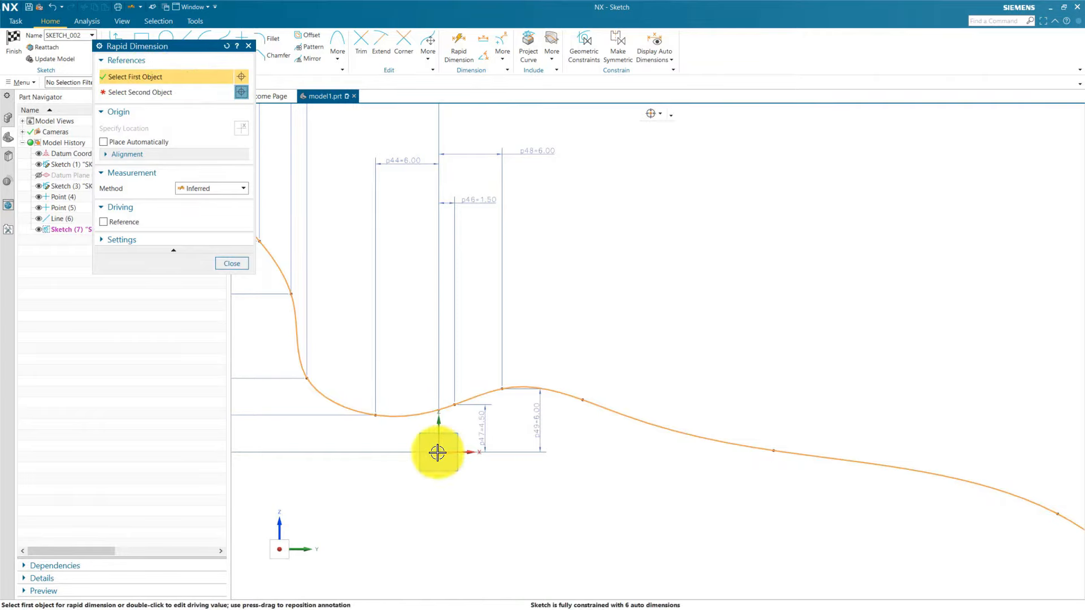
click(225, 45)
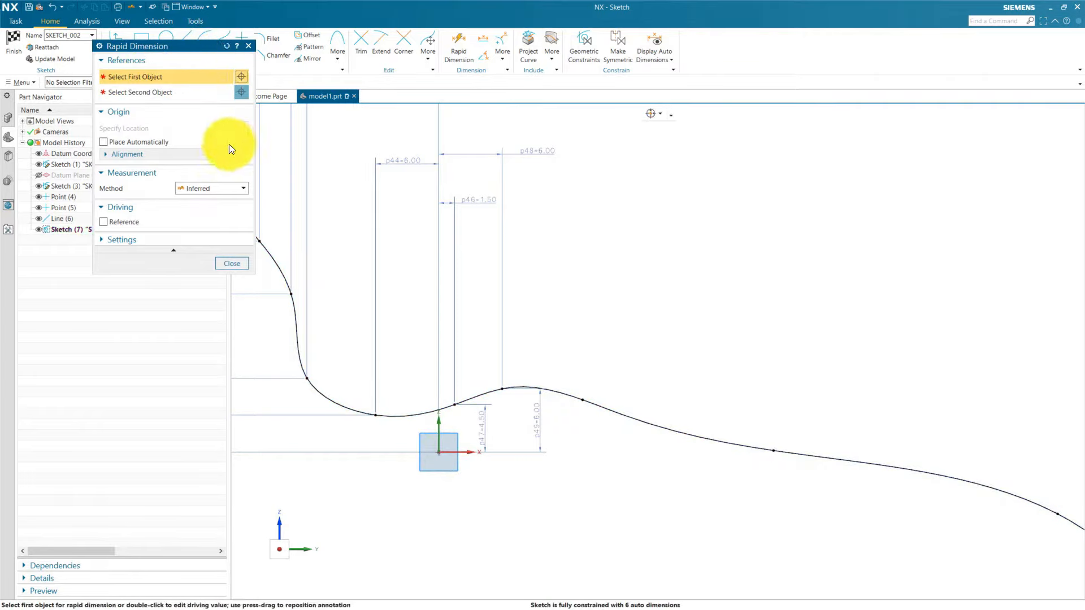
Add a horizontal dimension of 15 between the sketch origin and the upper spline's eighth defining point
click(436, 454)
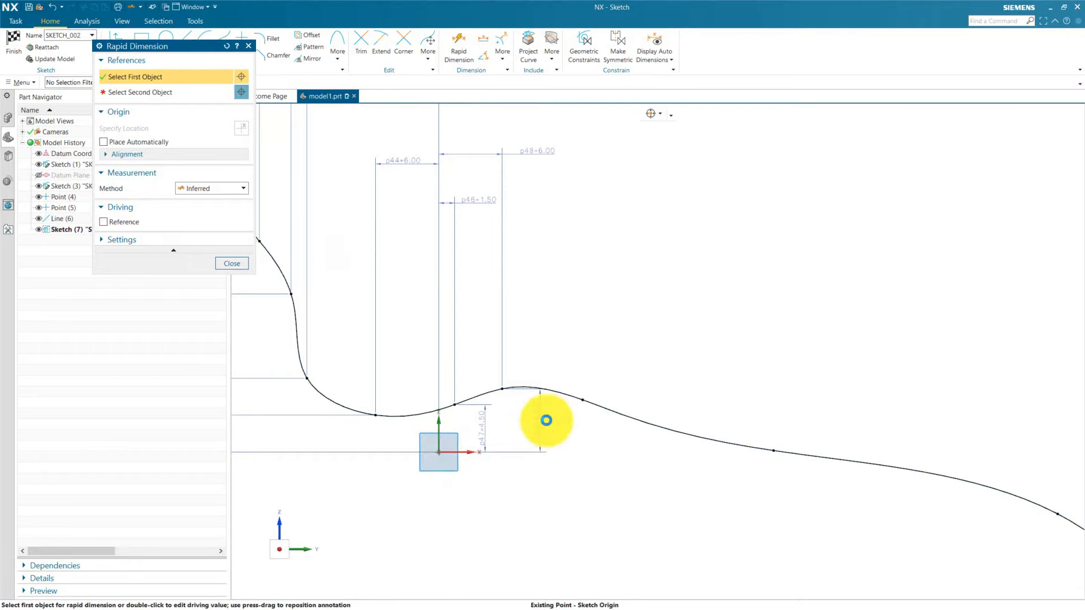
click(581, 400)
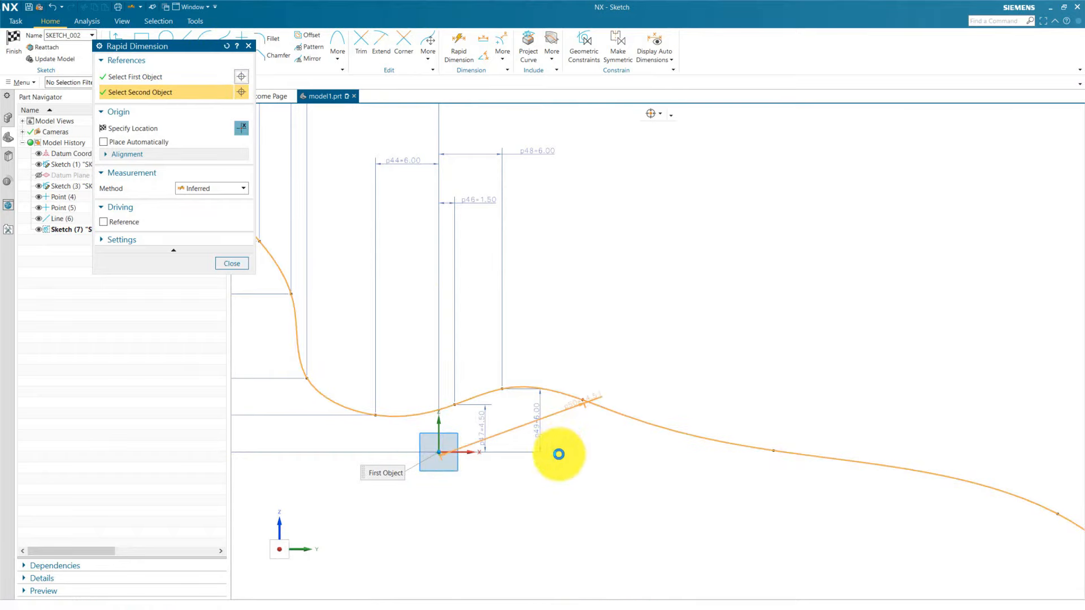
scroll(558, 453, down, 3)
click(529, 247)
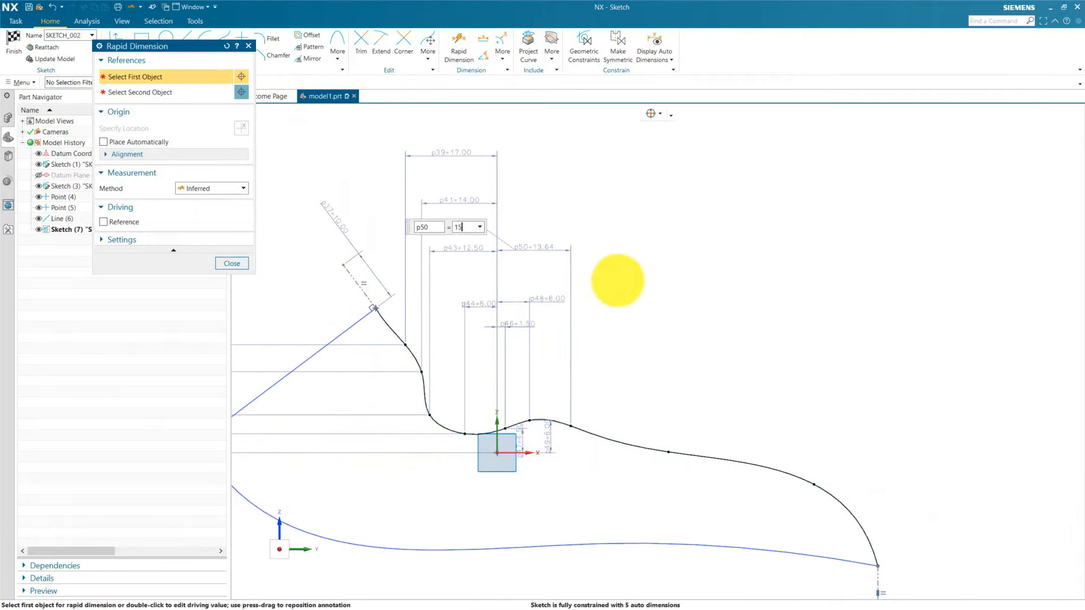
key(Return)
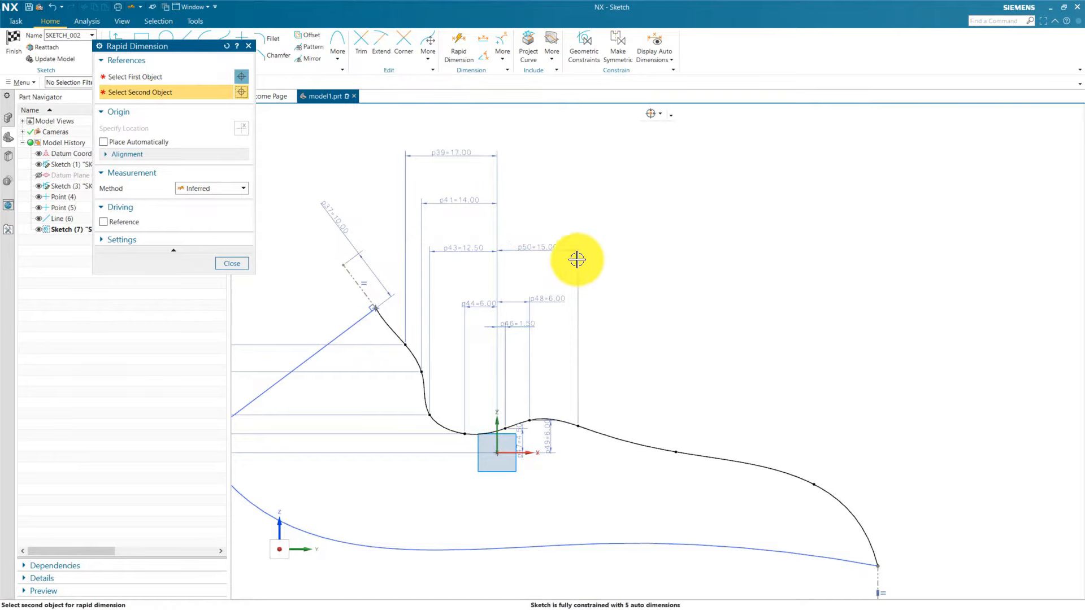
Add a vertical dimension of 6.5 between the sketch origin and the upper spline's eighth defining point
click(165, 76)
scroll(518, 463, up, 3)
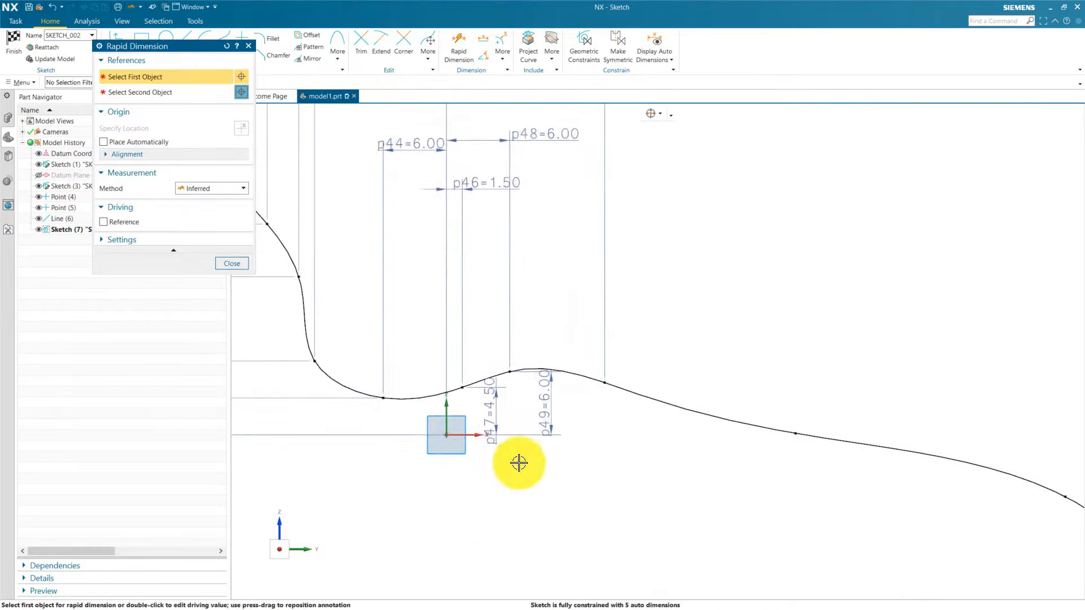
click(446, 435)
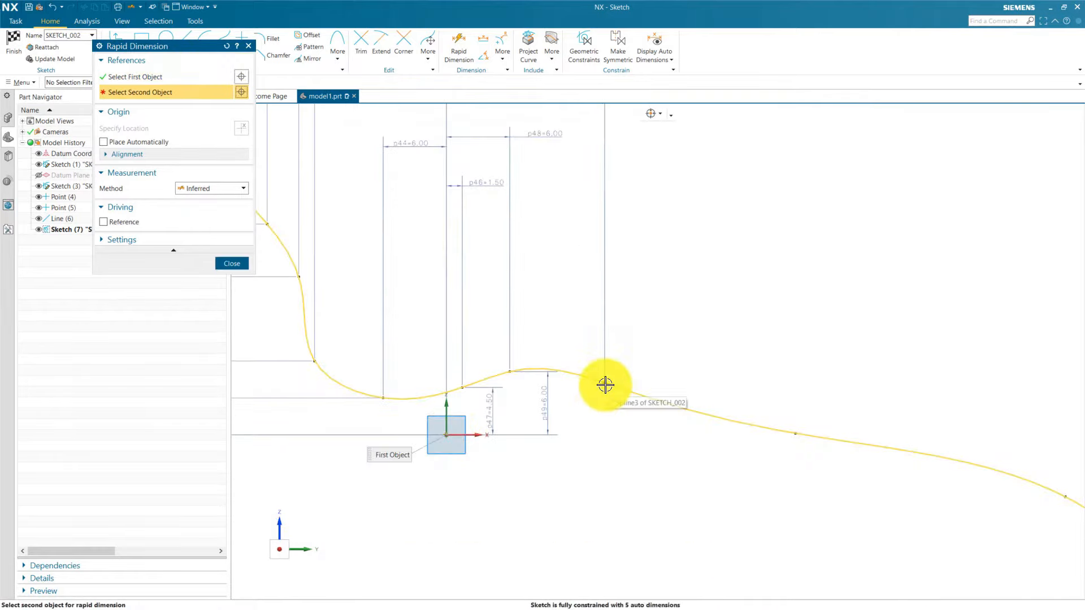
click(637, 401)
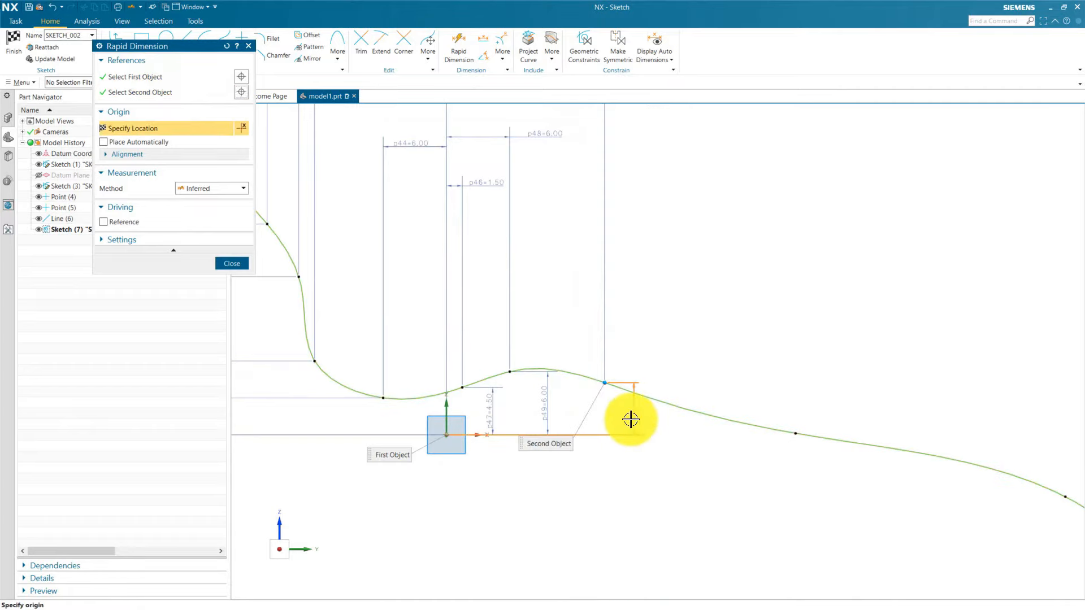
click(662, 439)
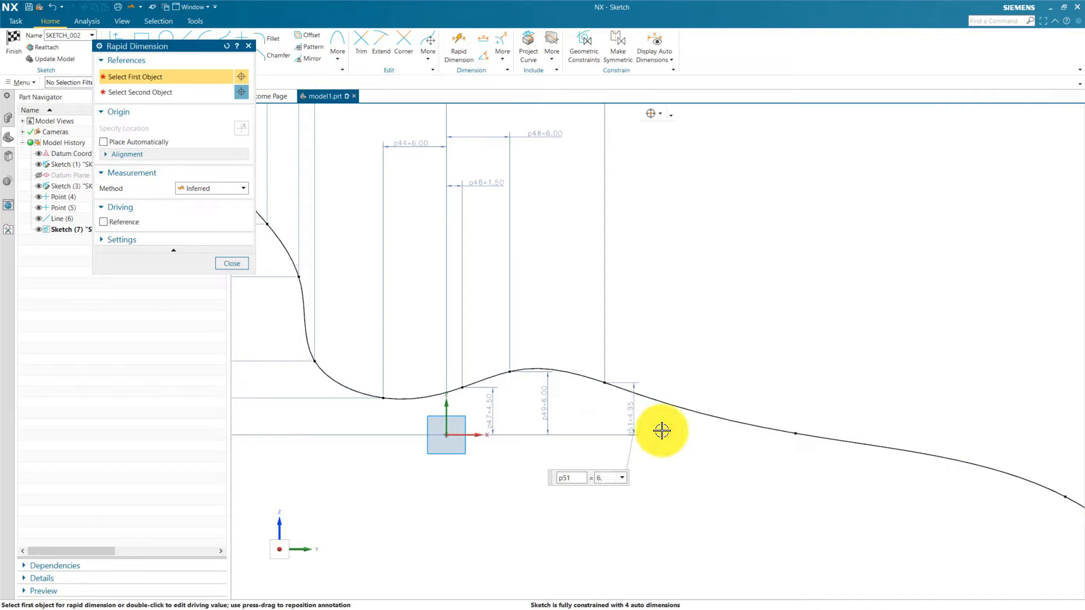
click(662, 431)
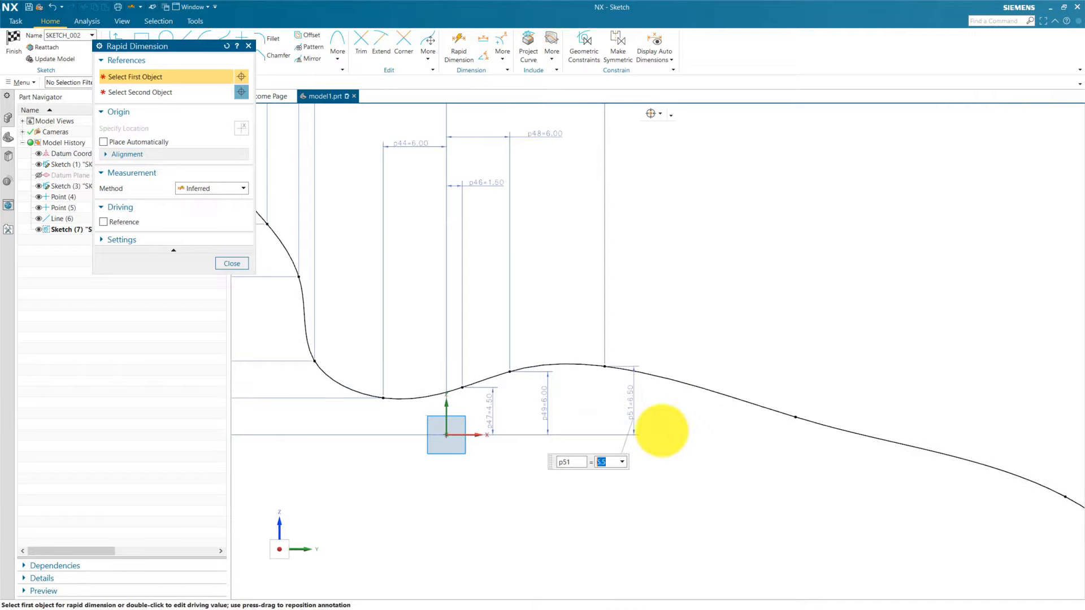
click(503, 414)
Add a horizontal dimension of 25 between the upper spline's ninth defining point and the sketch origin
scroll(504, 414, down, 3)
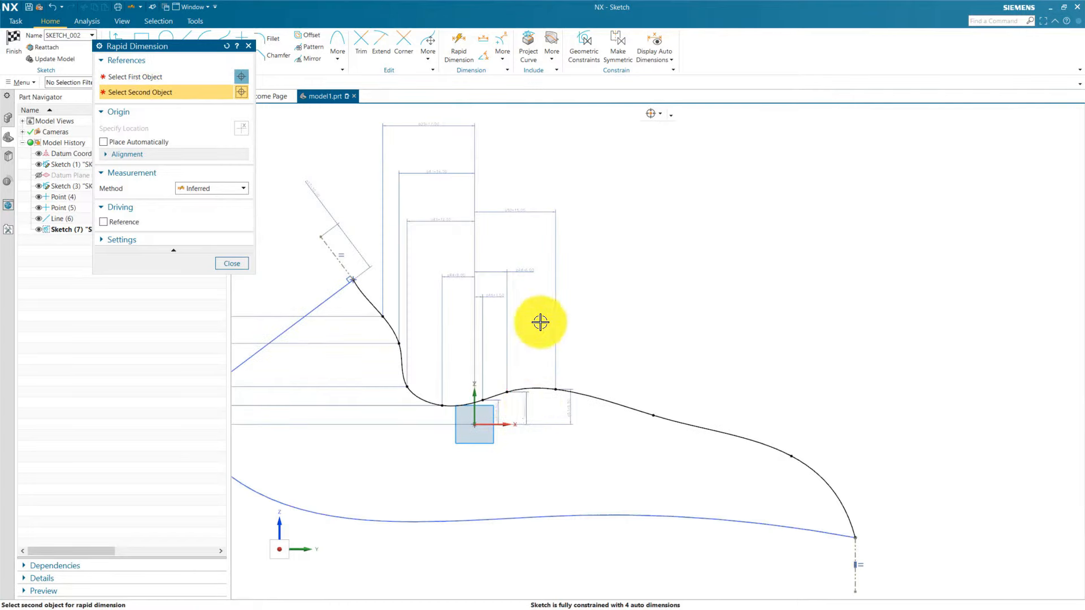
click(138, 78)
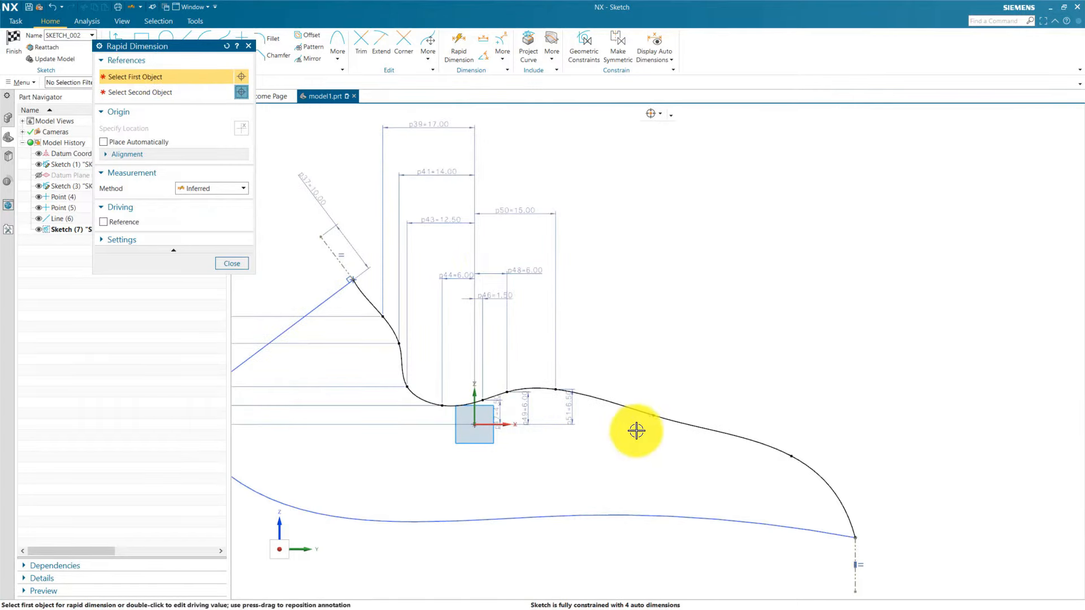
click(651, 417)
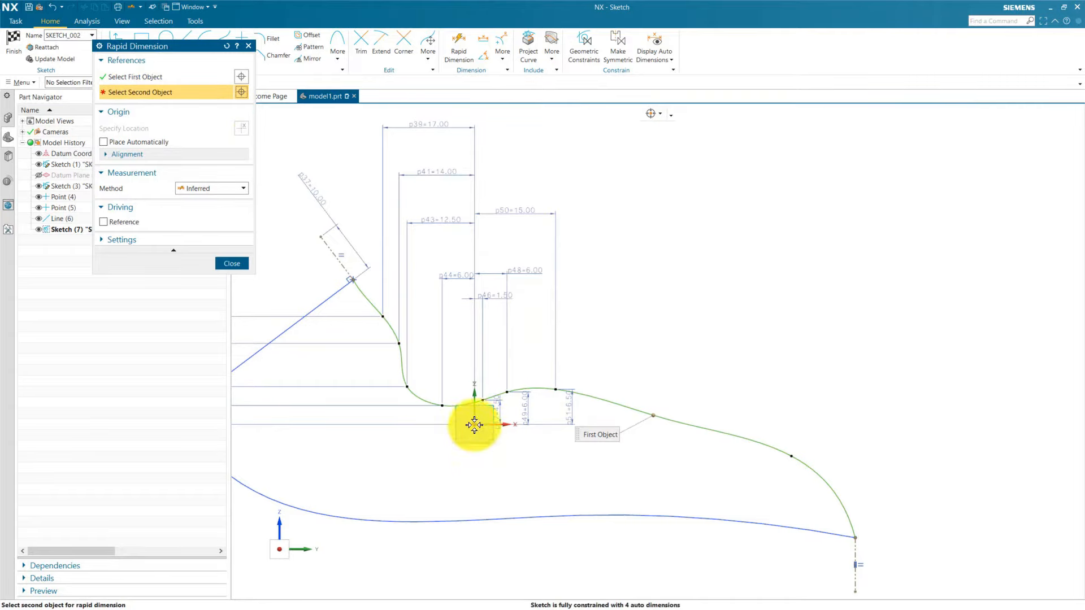
click(542, 425)
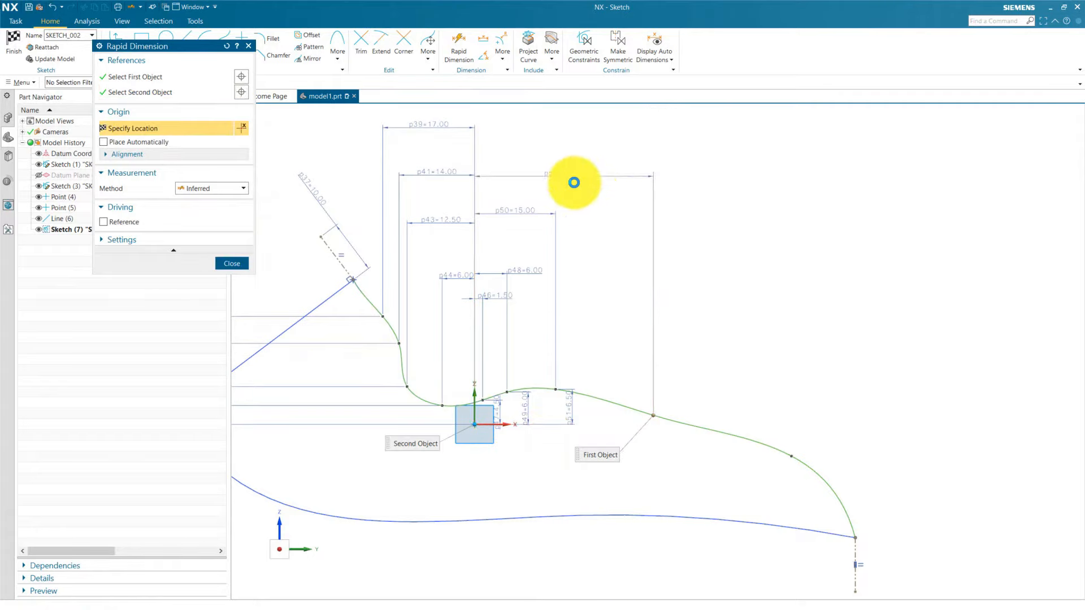
click(617, 196)
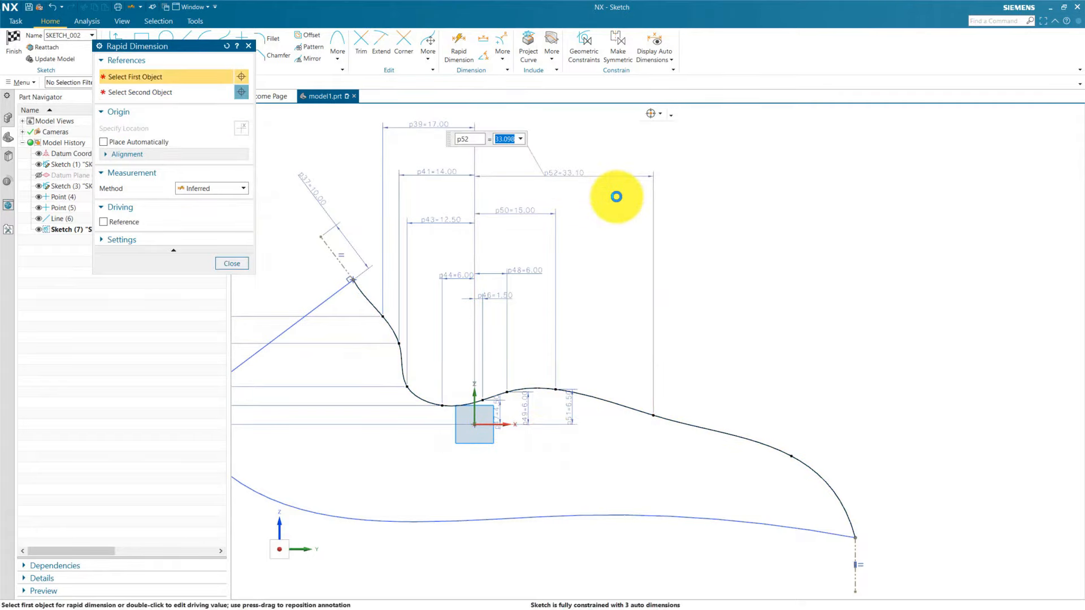
key(Return)
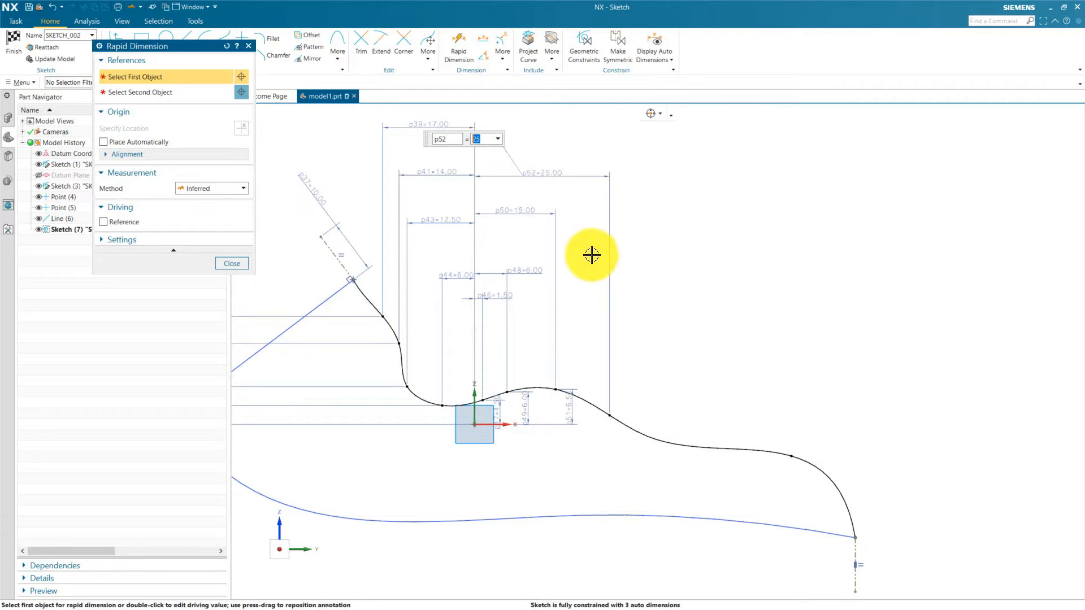
middle_click(591, 254)
Add a vertical dimension of 5 between the sketch origin and the upper spline's ninth defining point
click(157, 75)
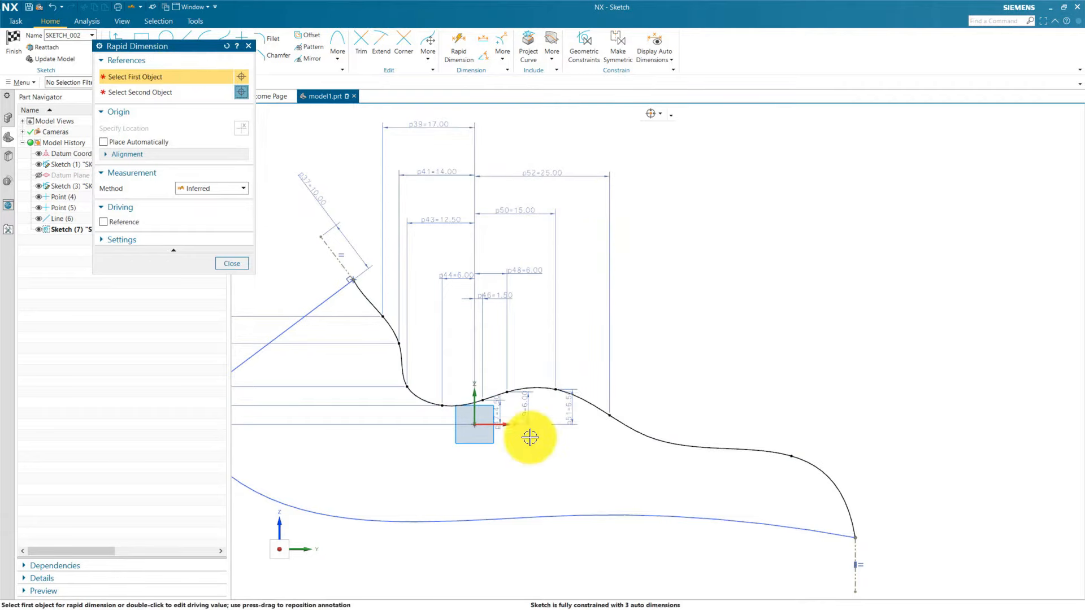
scroll(528, 437, up, 2)
click(440, 414)
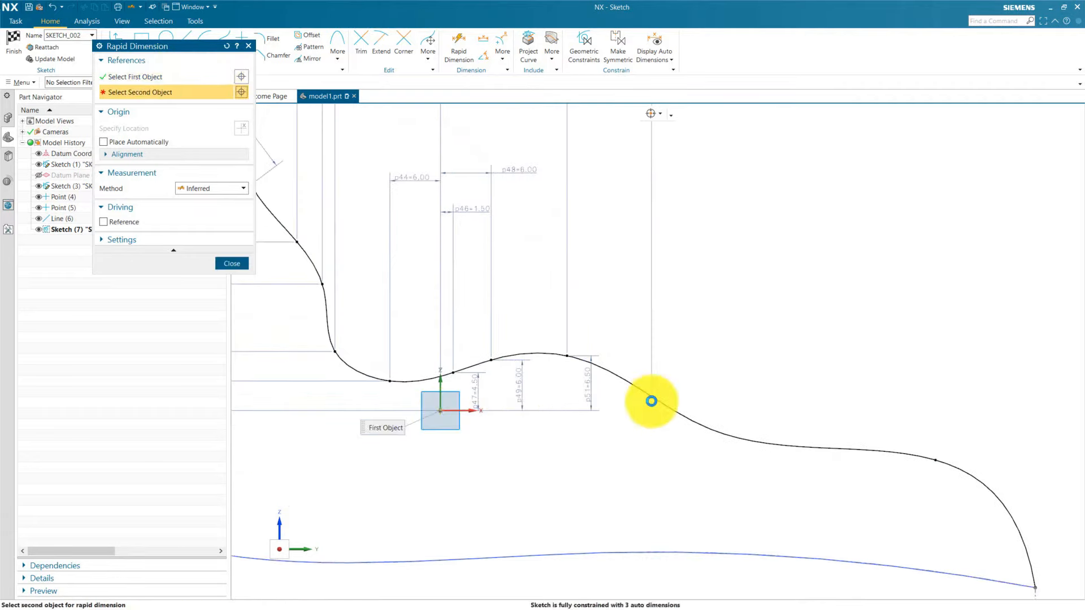
click(651, 398)
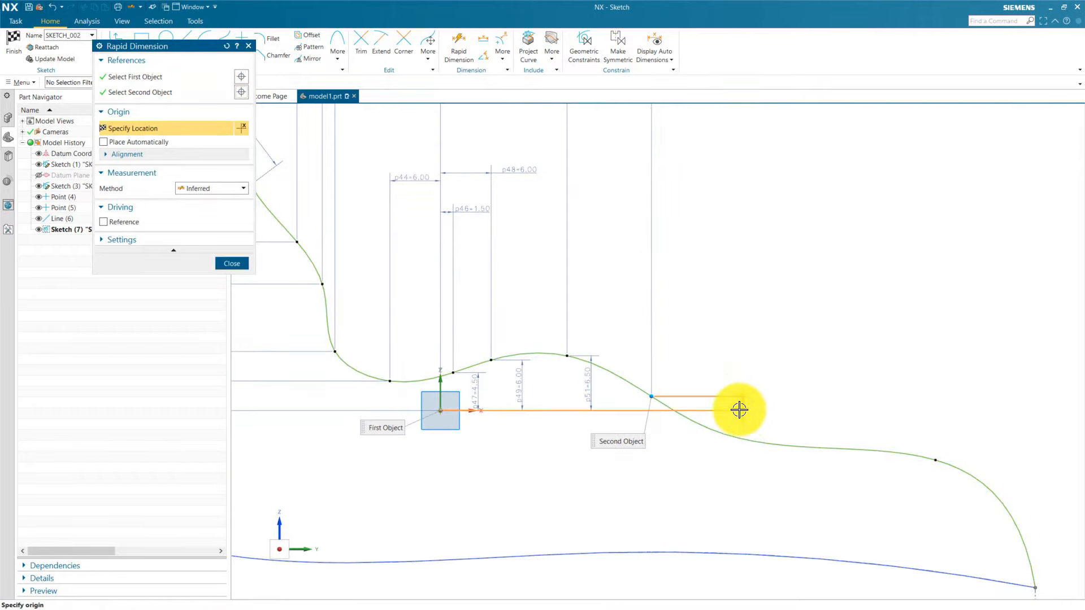
click(742, 414)
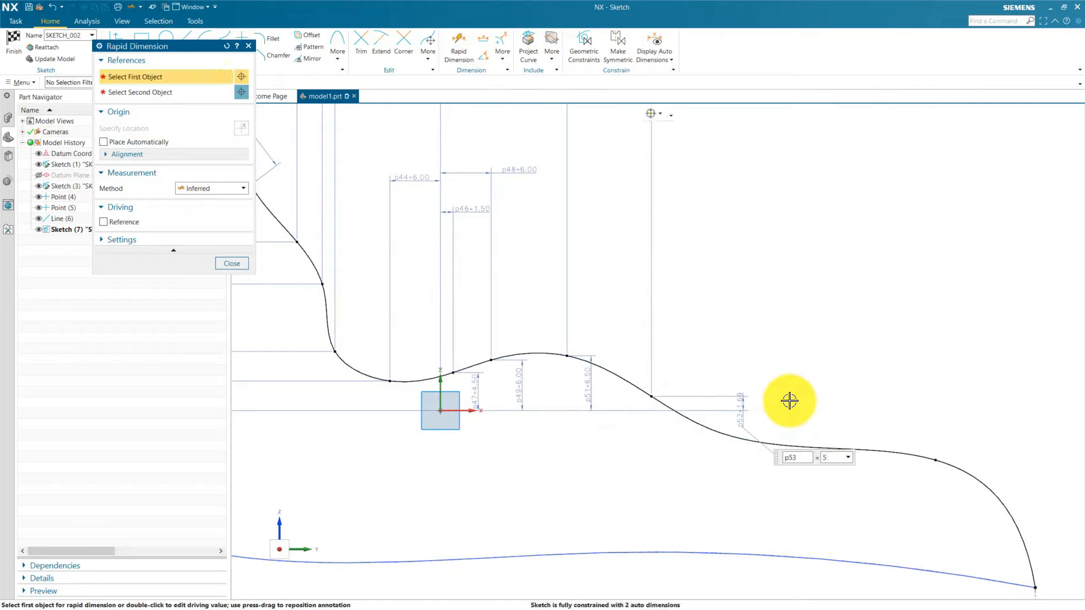
key(Return)
middle_click(755, 341)
Add a horizontal dimension of 57.5 between the sketch origin and the upper spline's tenth defining point, placed above the other dimensions
scroll(469, 388, down, 2)
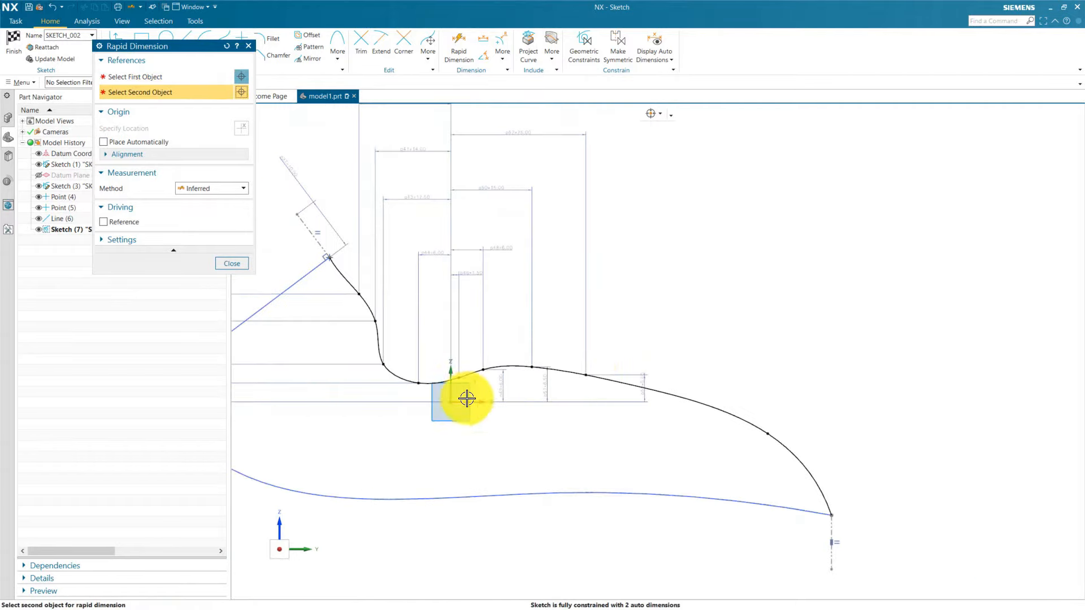
click(146, 79)
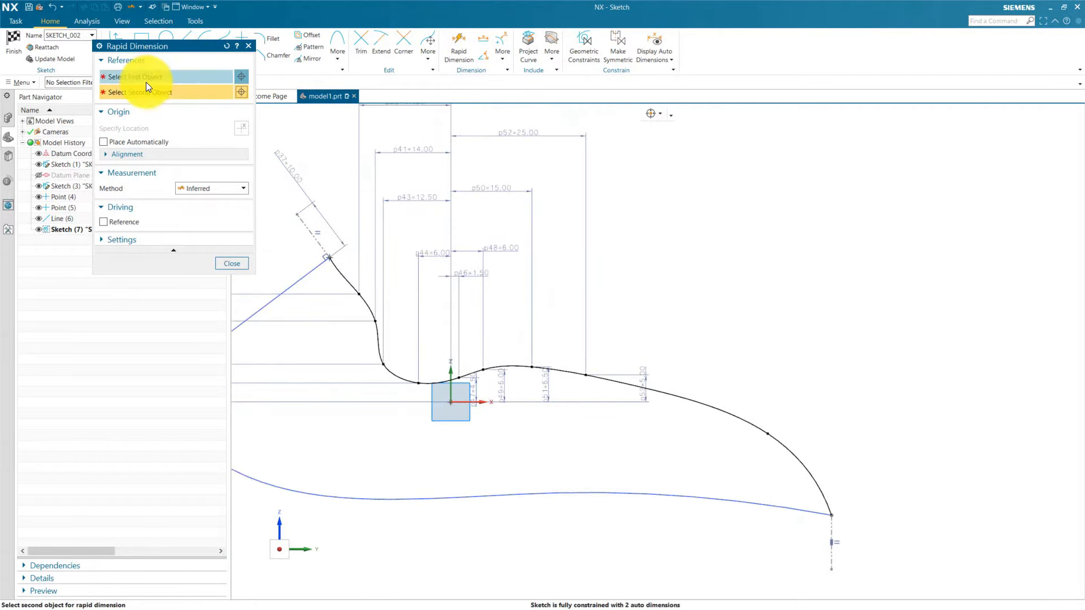
click(450, 402)
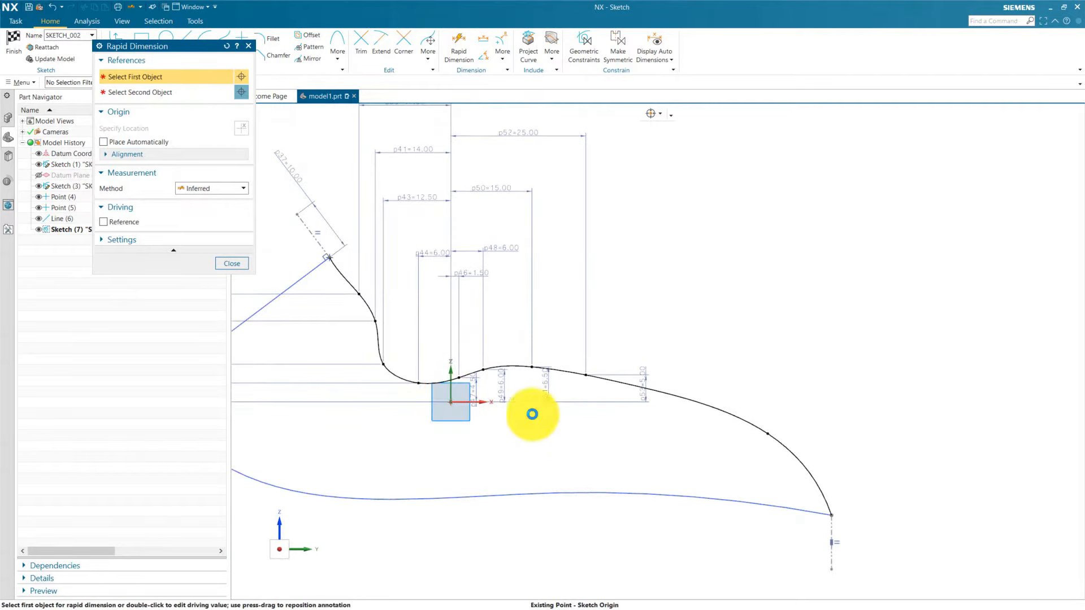
click(766, 436)
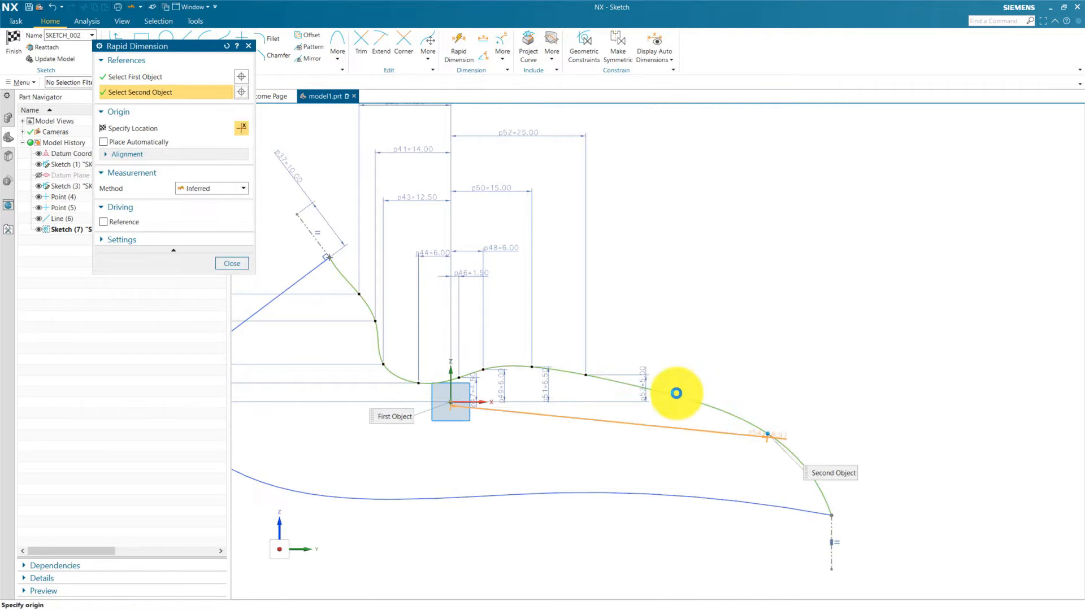
scroll(678, 456, down, 1)
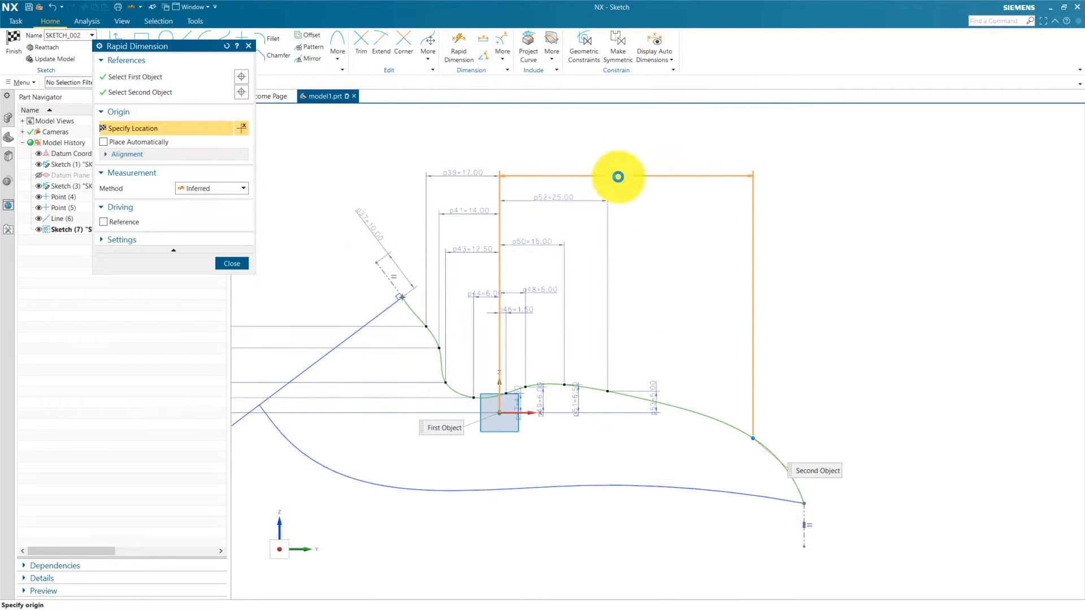
click(617, 177)
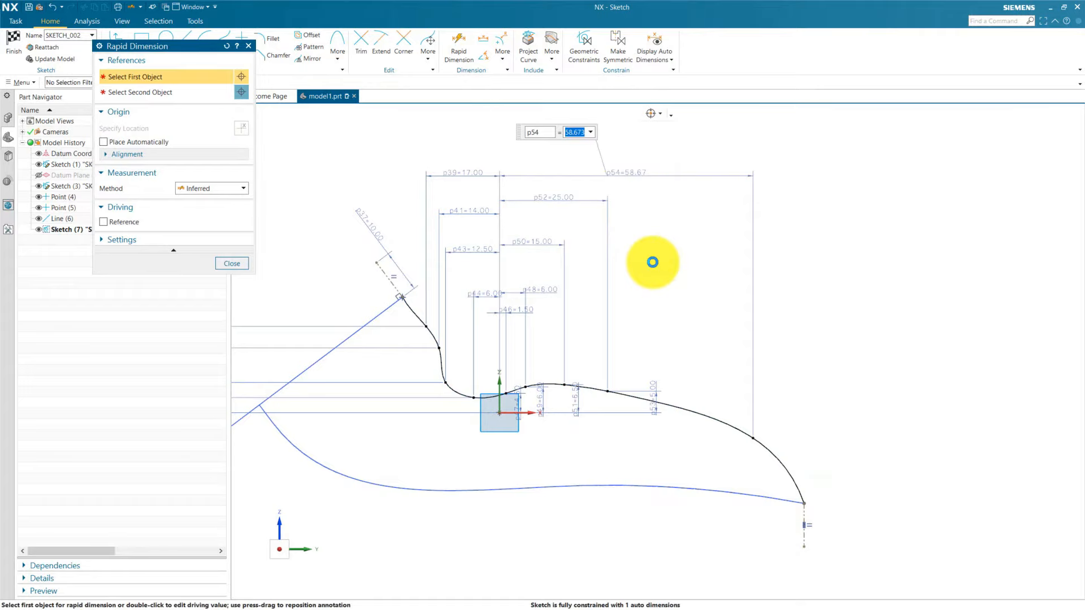
scroll(573, 302, down, 1)
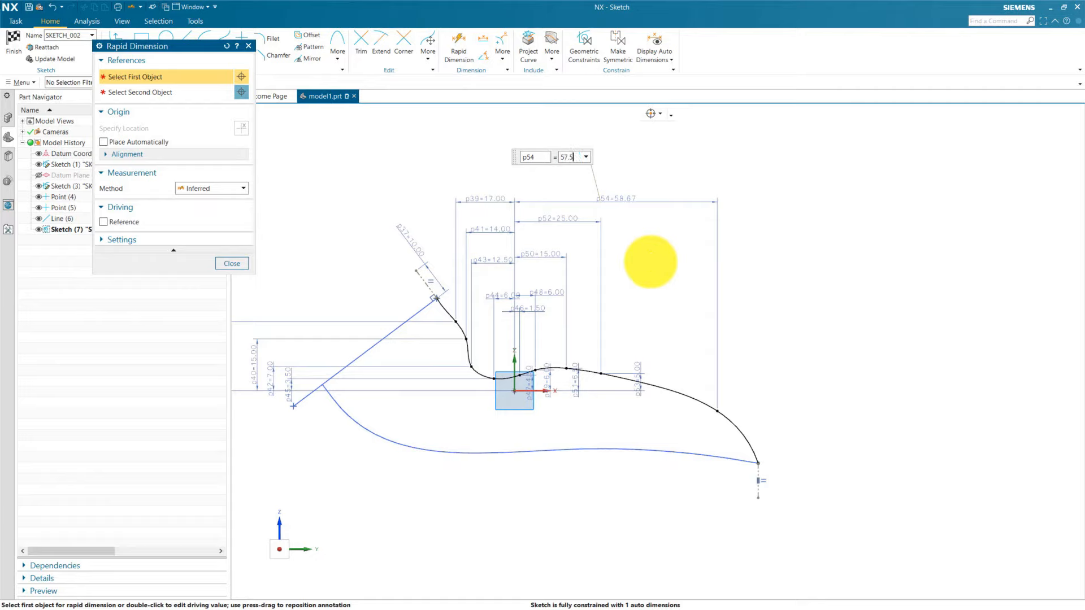
click(669, 274)
middle_click(668, 279)
scroll(650, 375, up, 1)
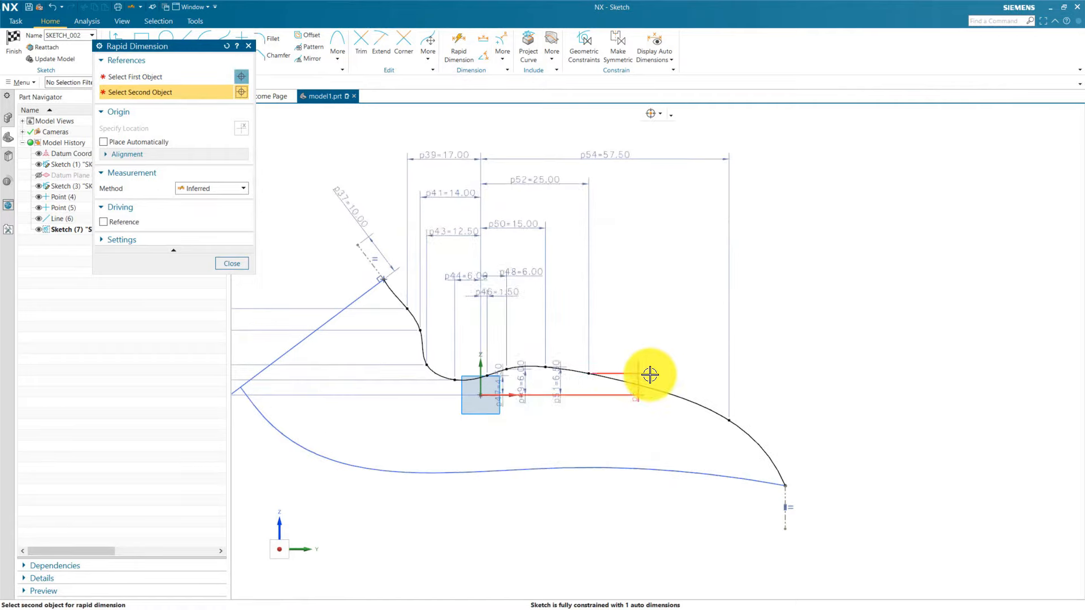
Add a vertical dimension of 4.5 between the sketch origin and the upper spline's tenth defining point, placed beyond the spline's end
scroll(648, 366, down, 2)
click(157, 83)
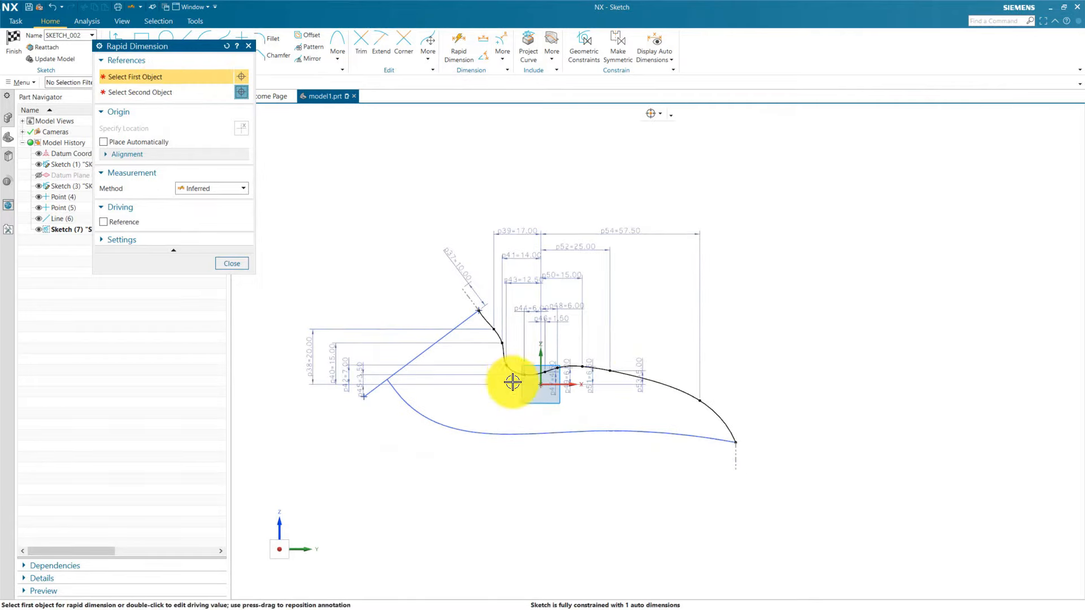
click(542, 386)
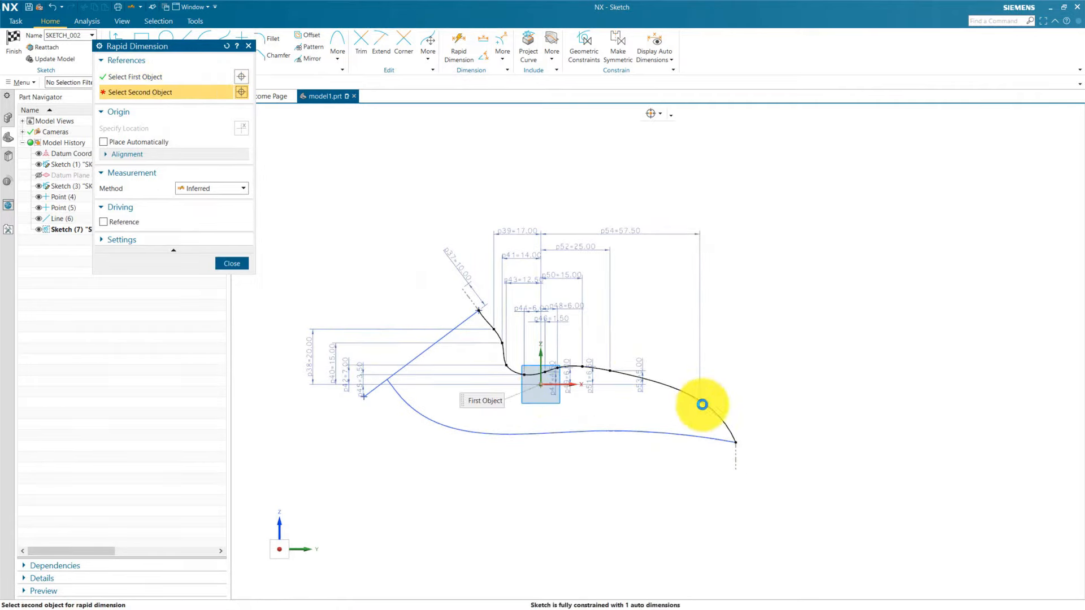
click(701, 401)
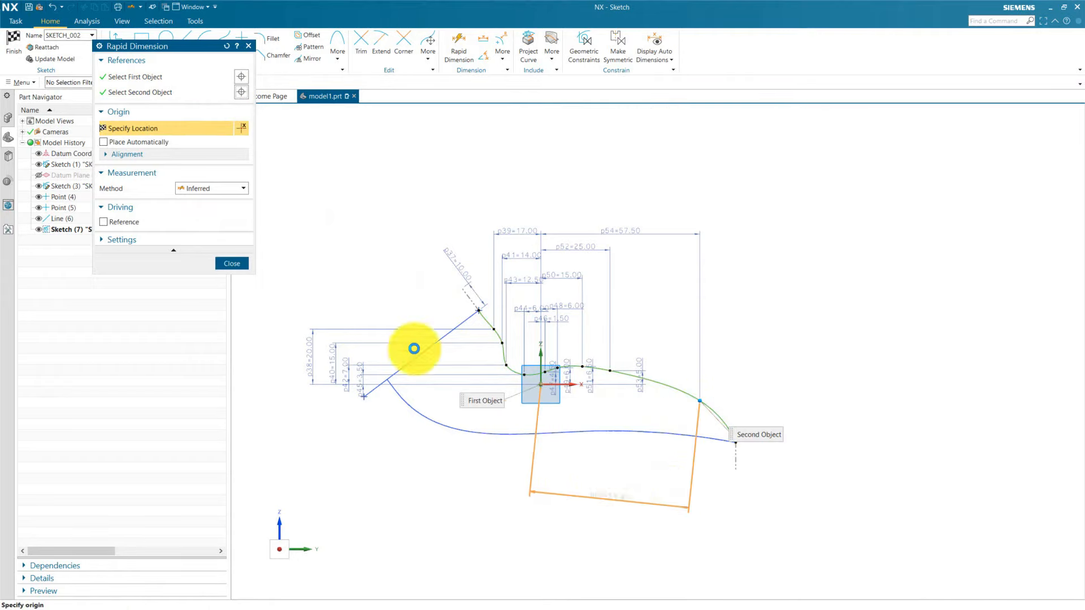
click(216, 190)
click(211, 209)
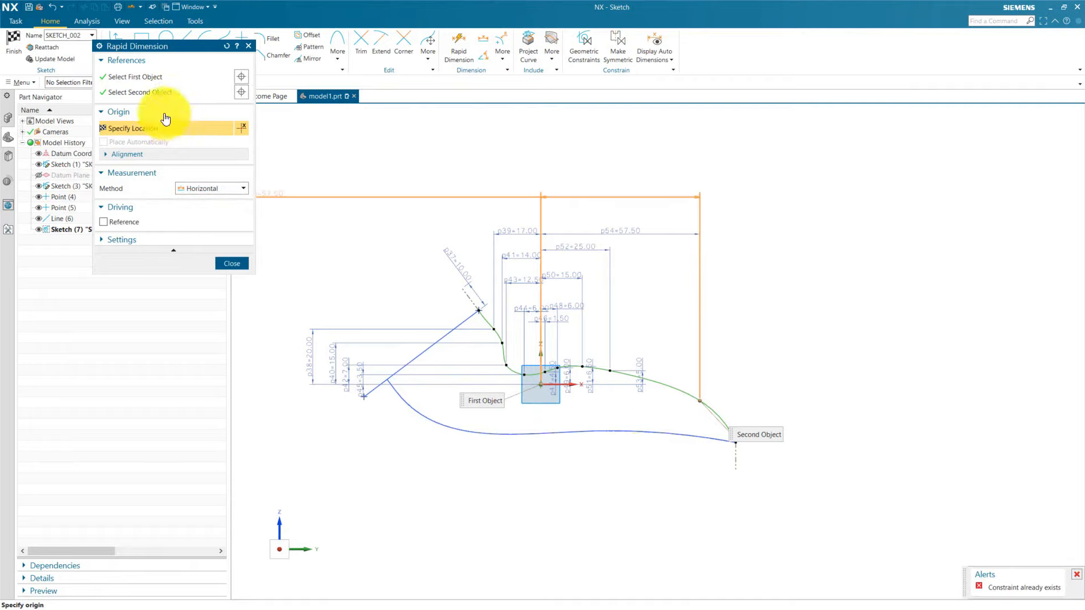
click(153, 82)
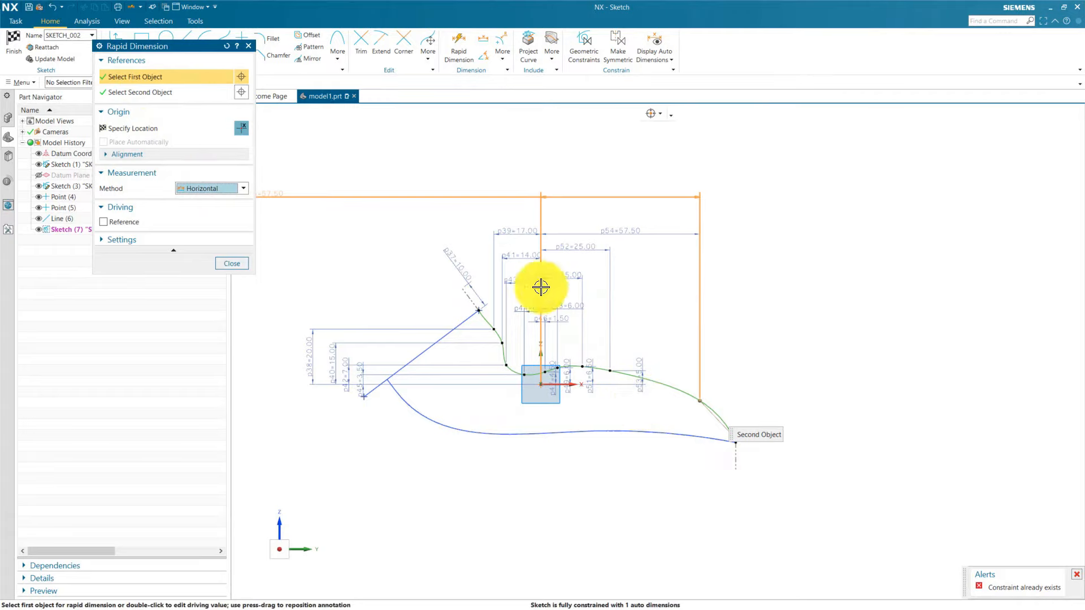
click(146, 87)
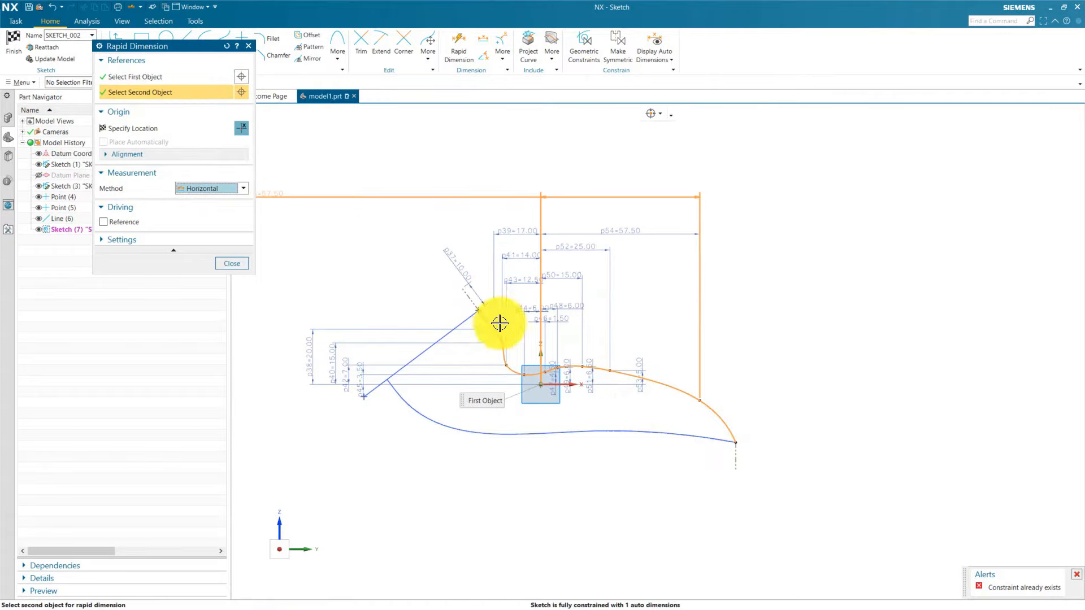
click(147, 134)
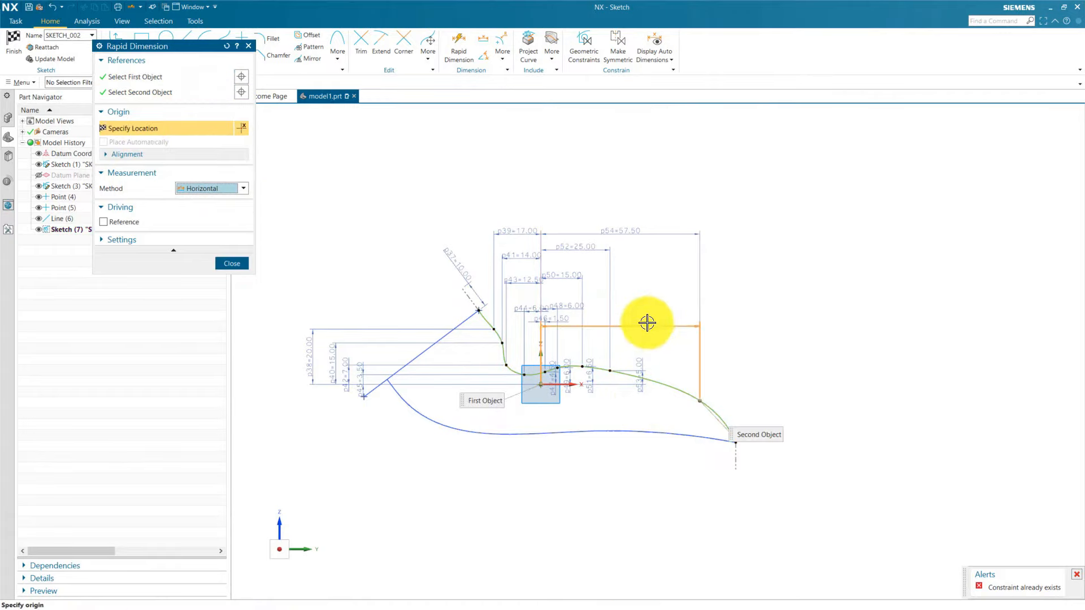
click(197, 189)
click(192, 219)
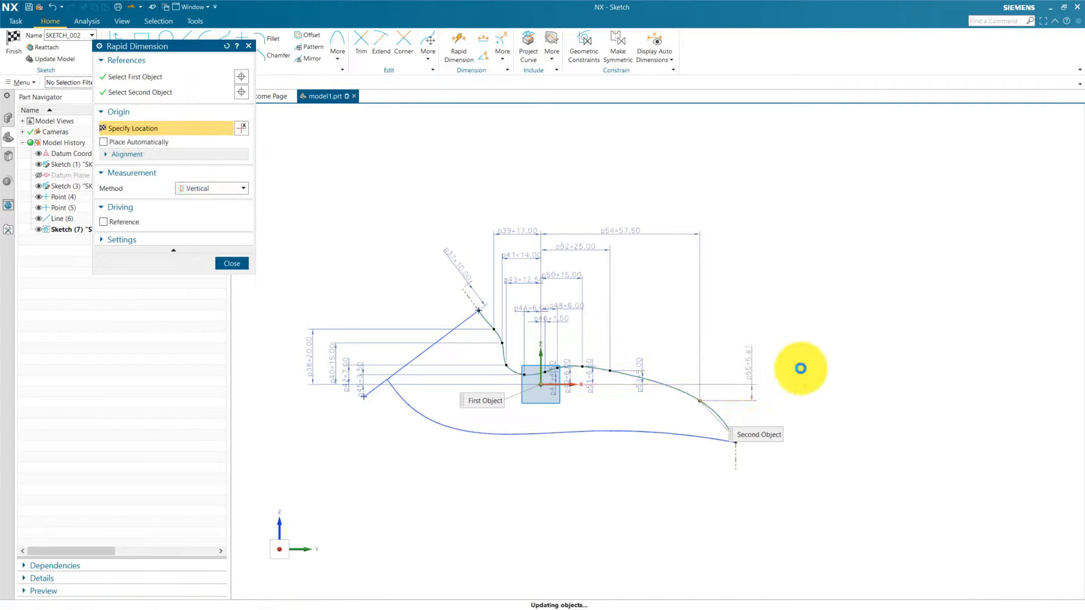
click(800, 362)
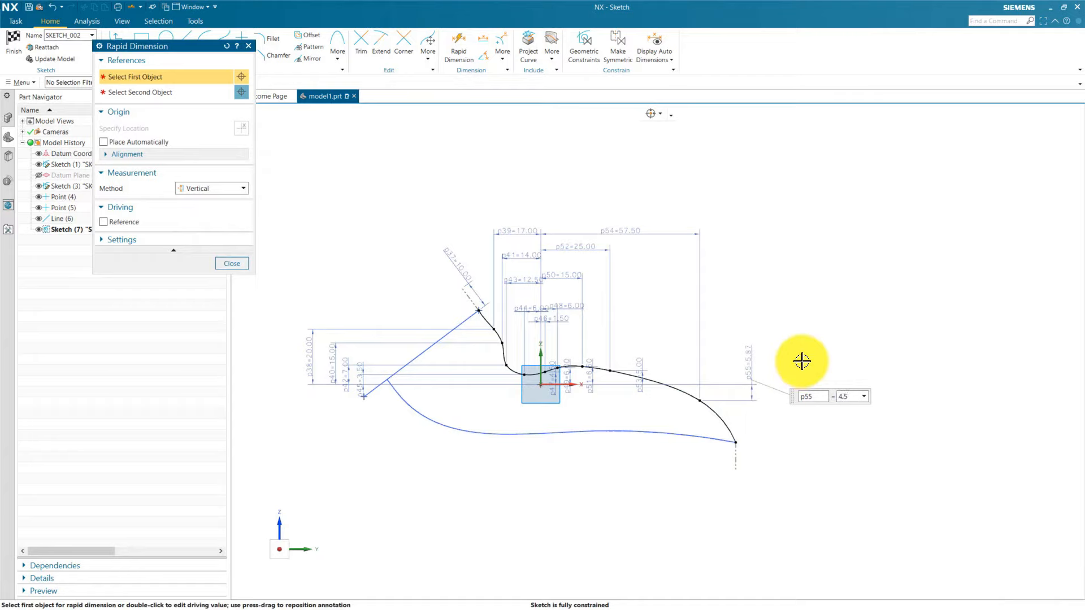
text(4.5)
key(Return)
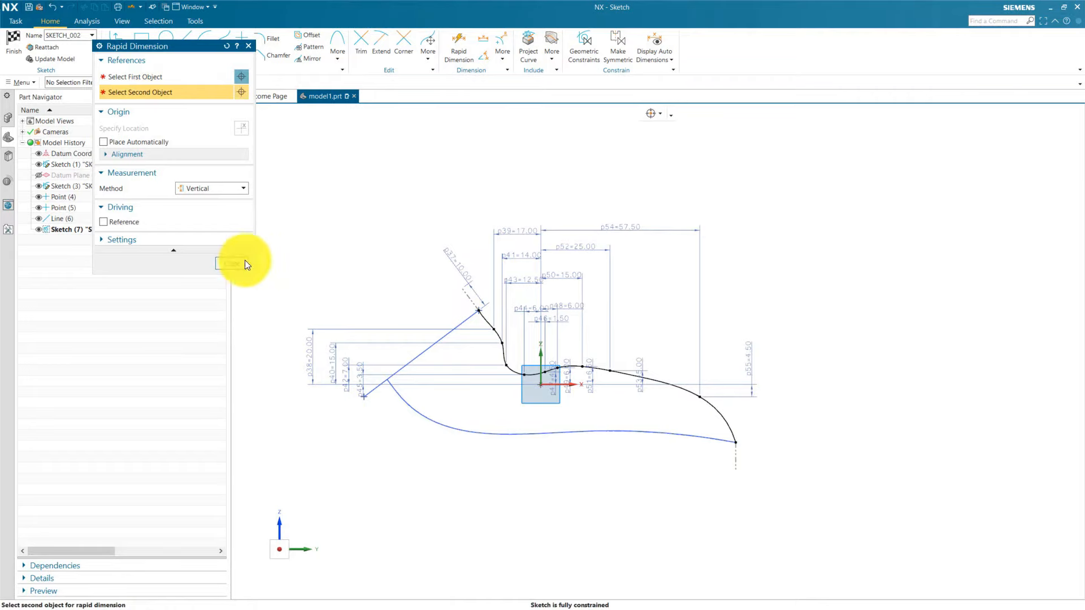
click(243, 261)
Edit the upper spline and insert an additional defining point between its ninth and tenth points
scroll(733, 380, up, 2)
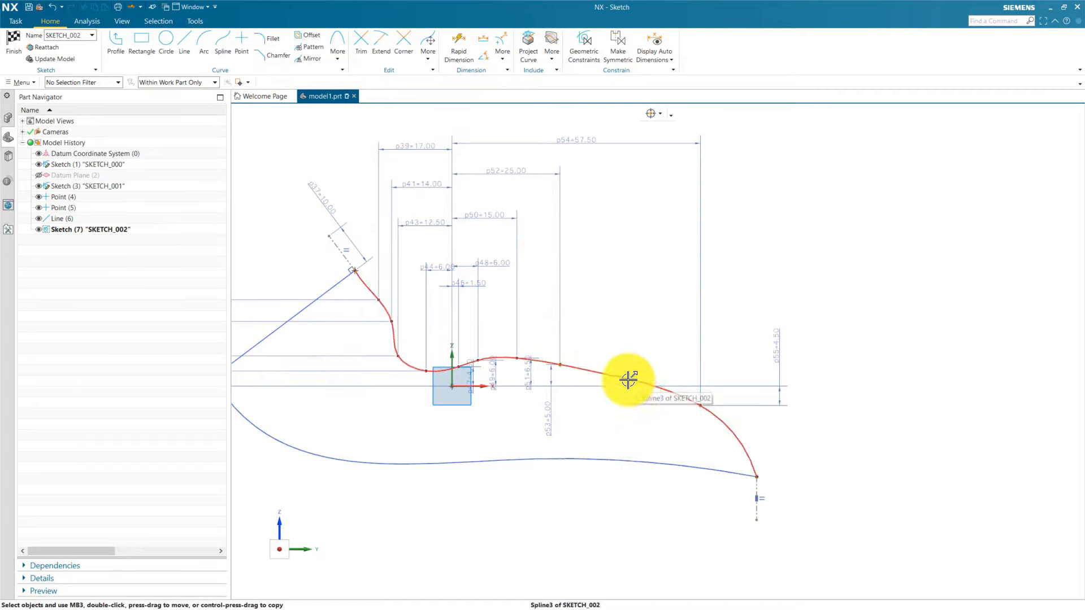
double_click(620, 375)
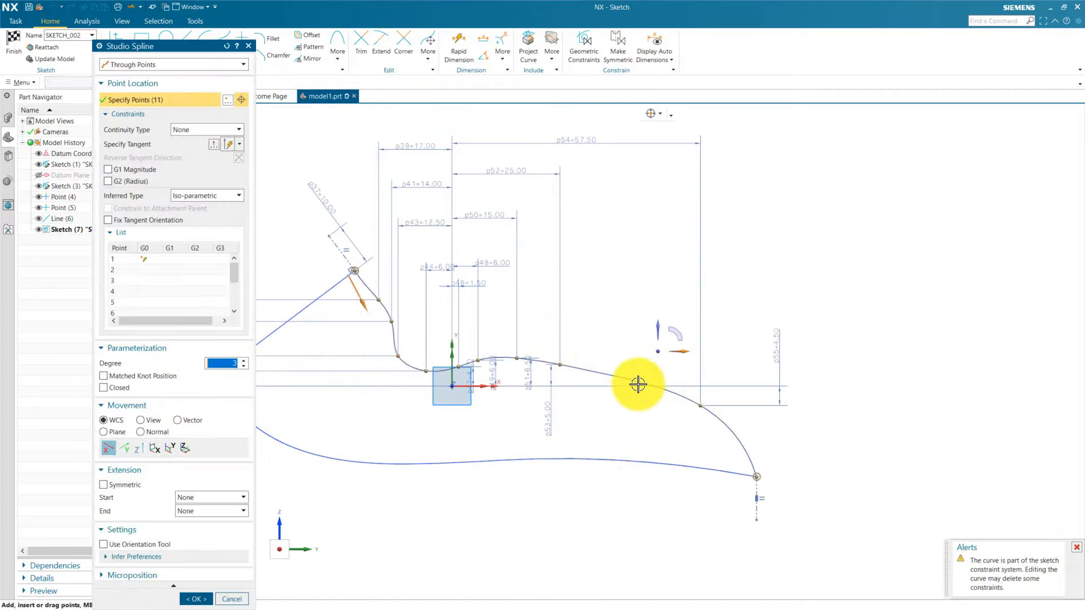
scroll(633, 382, up, 1)
click(631, 379)
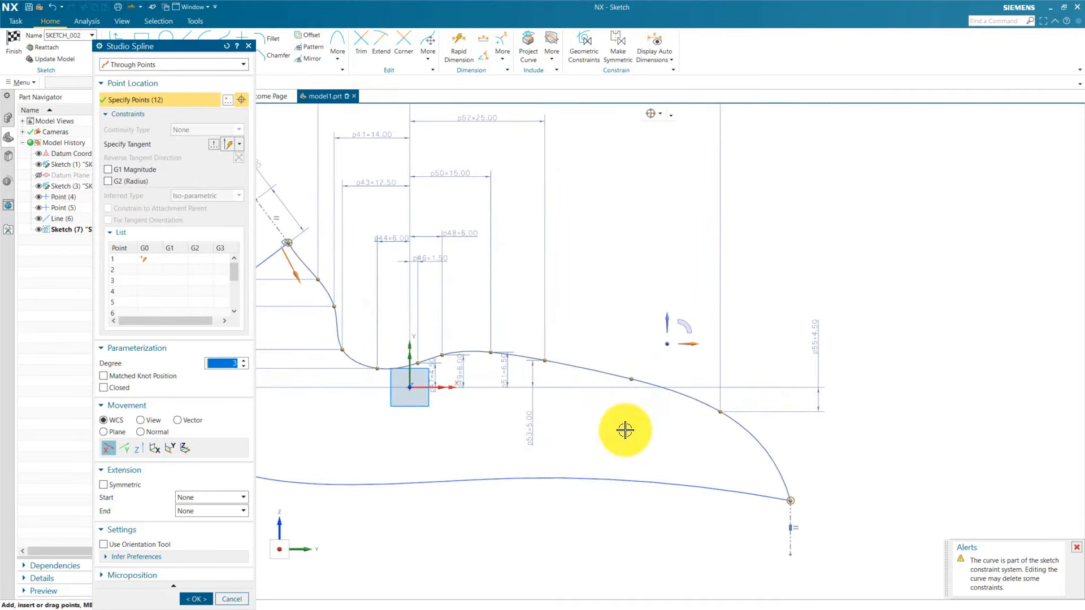
click(199, 599)
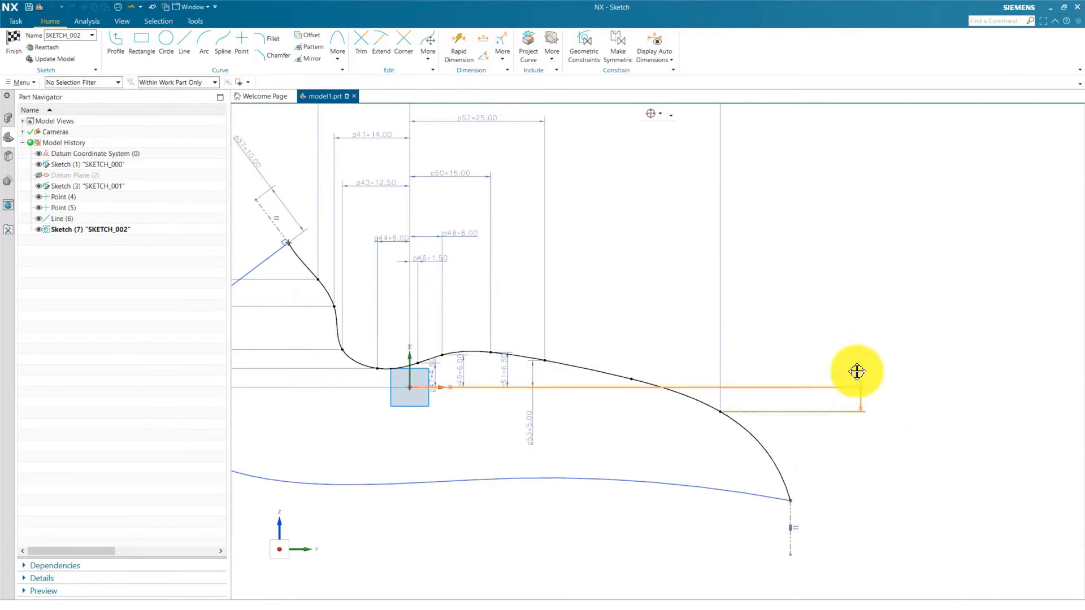
Add a horizontal dimension of 35 between the sketch origin and the newly inserted spline point, placed above the 25 dimension
scroll(608, 406, down, 2)
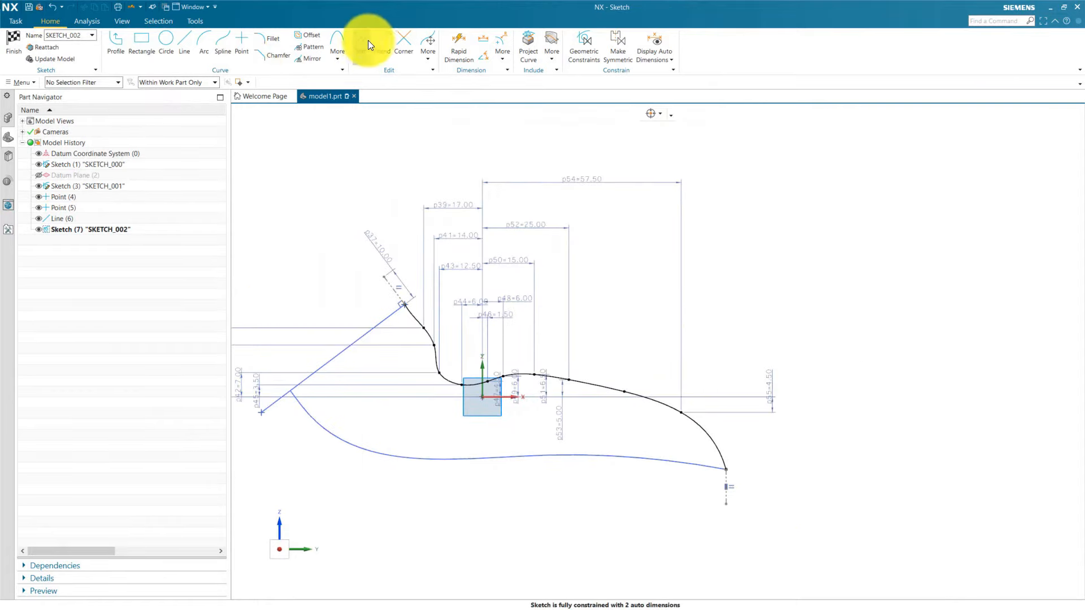
click(458, 46)
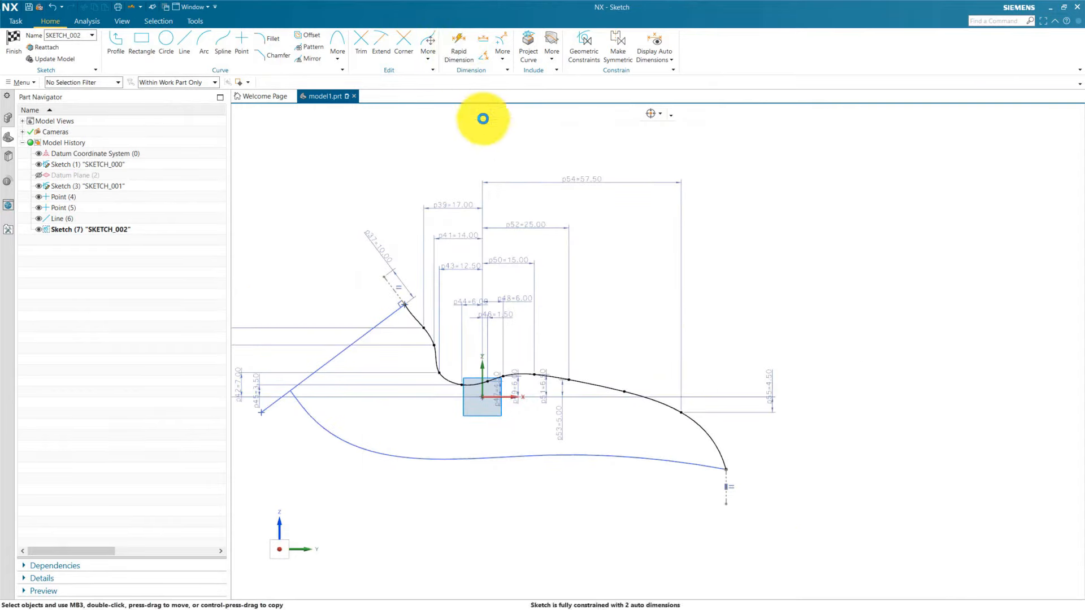
click(481, 399)
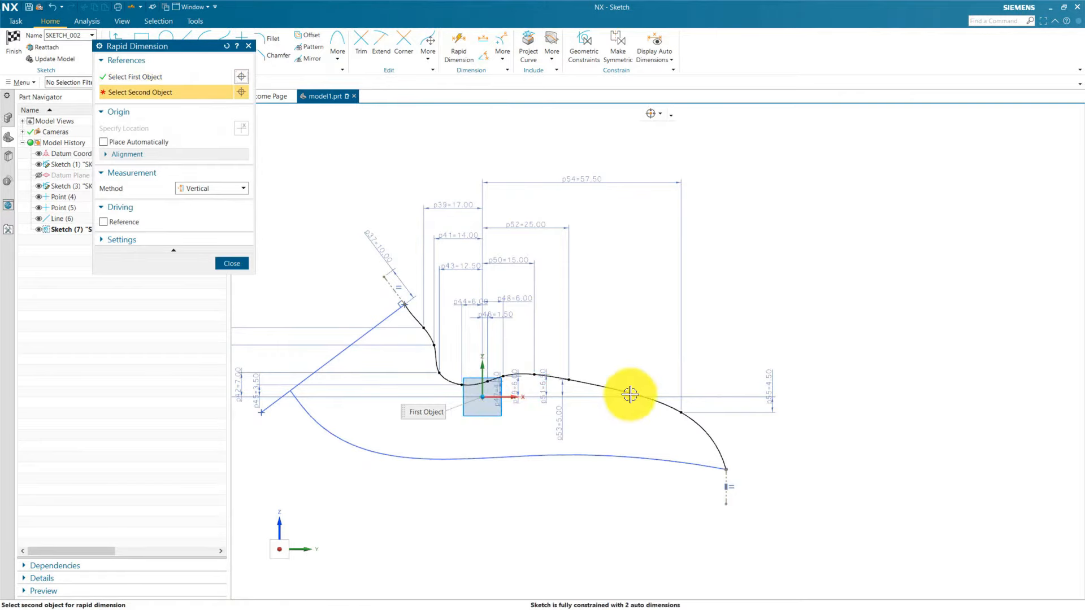
click(626, 391)
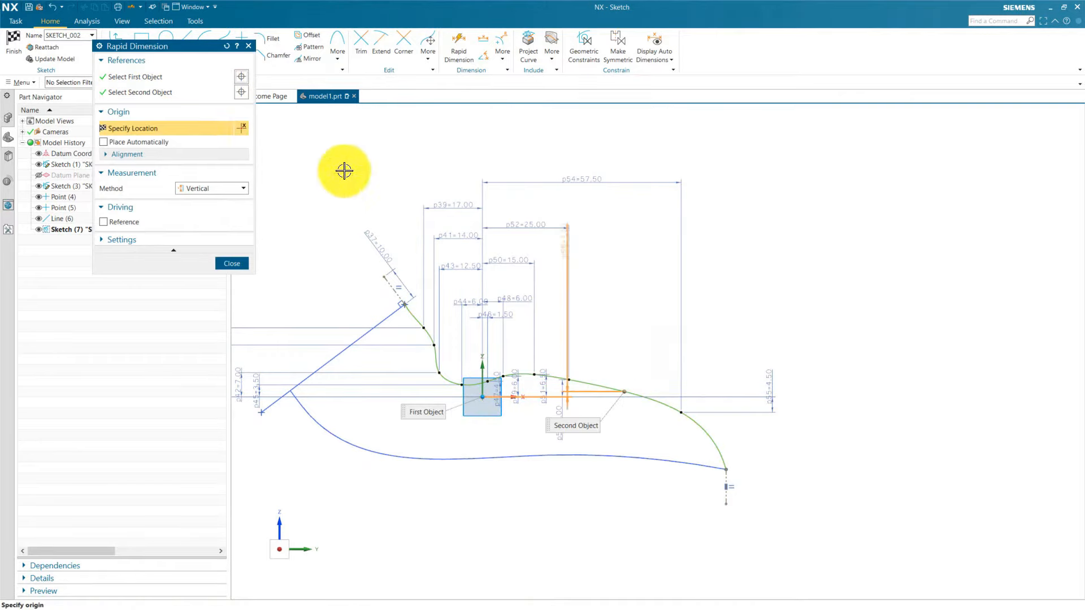
click(206, 187)
click(200, 200)
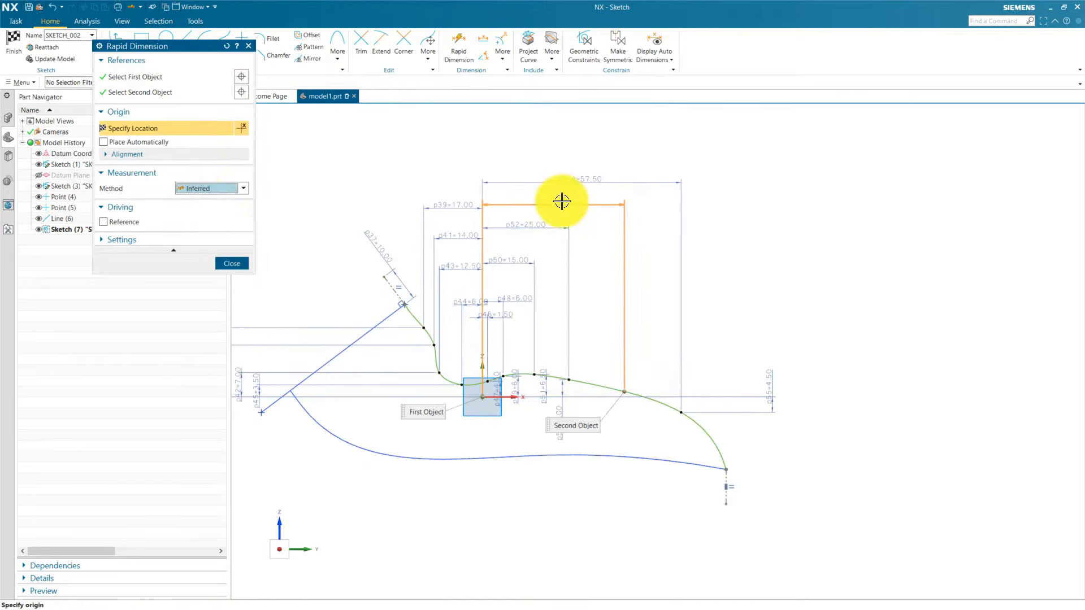
click(557, 206)
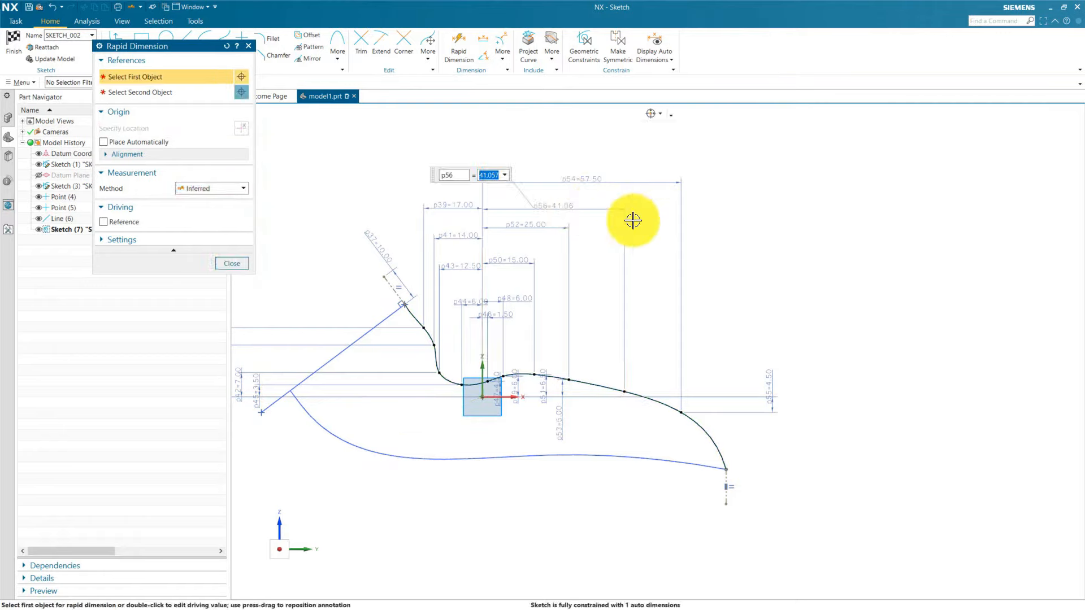
key(Return)
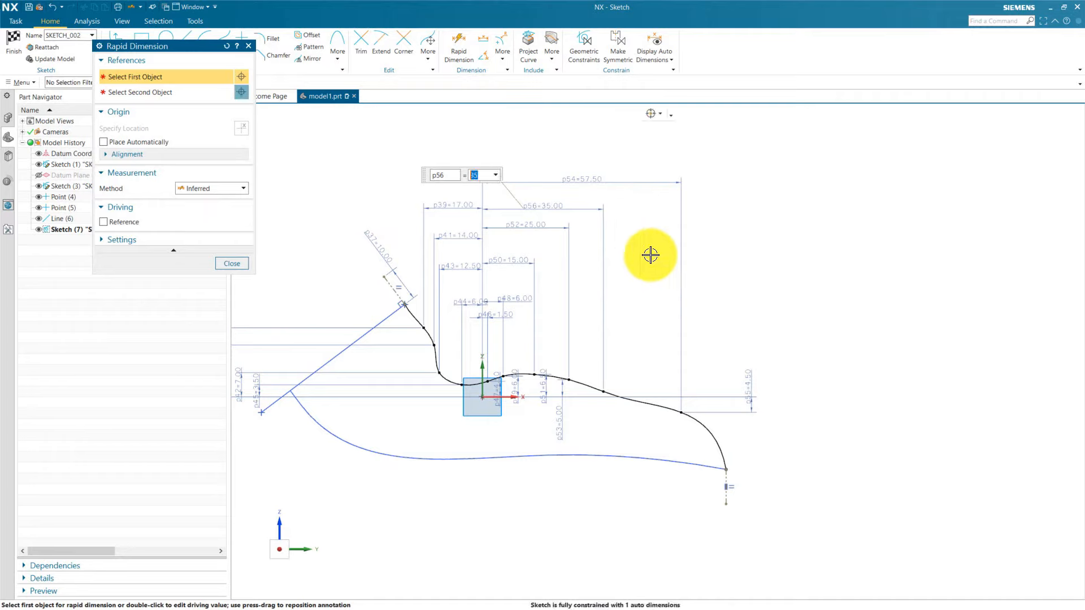
middle_click(649, 255)
Add a vertical dimension of 3 between the sketch origin and the newly inserted spline point, placed beyond the 4.5 dimension
click(167, 81)
scroll(536, 373, up, 1)
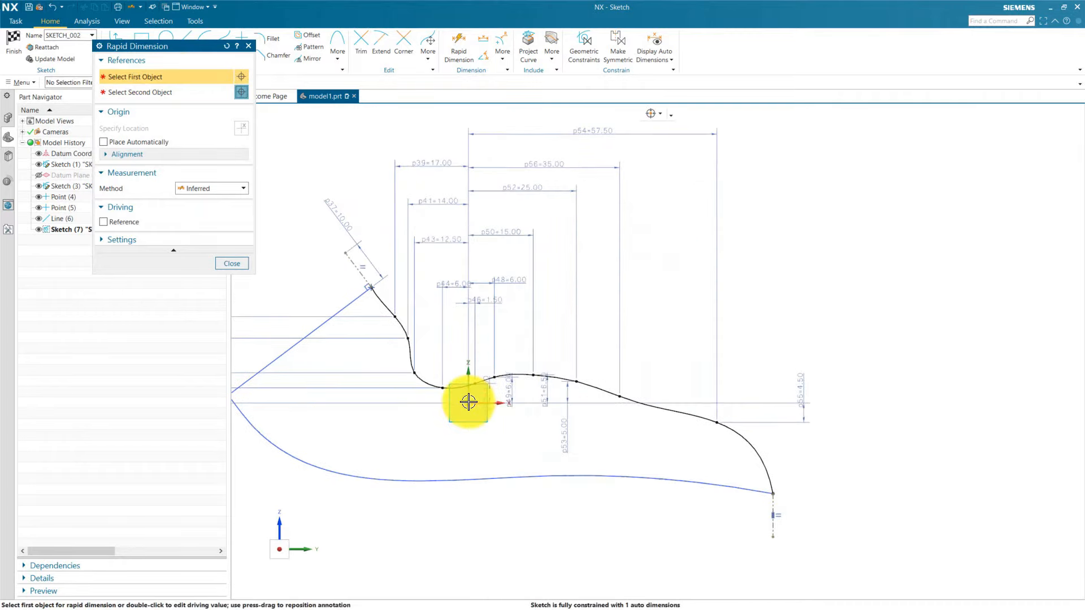
click(468, 402)
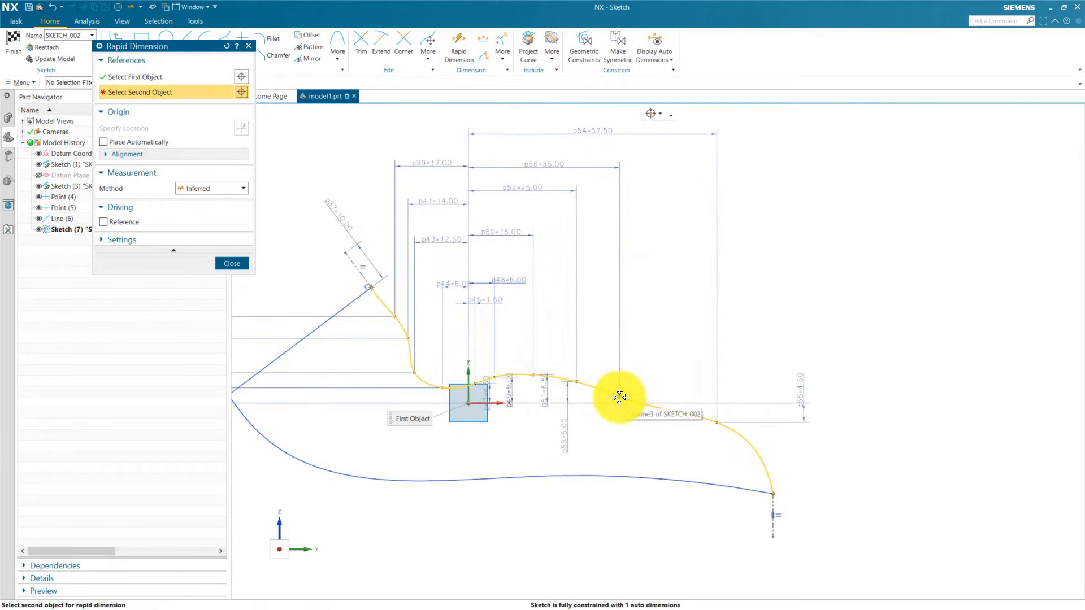
click(620, 398)
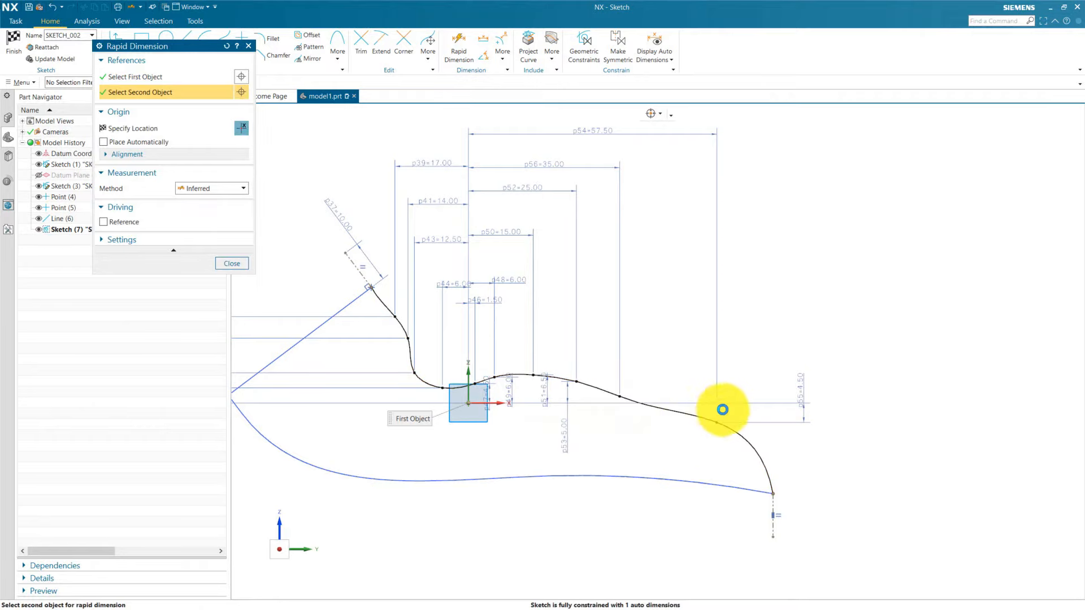
click(840, 400)
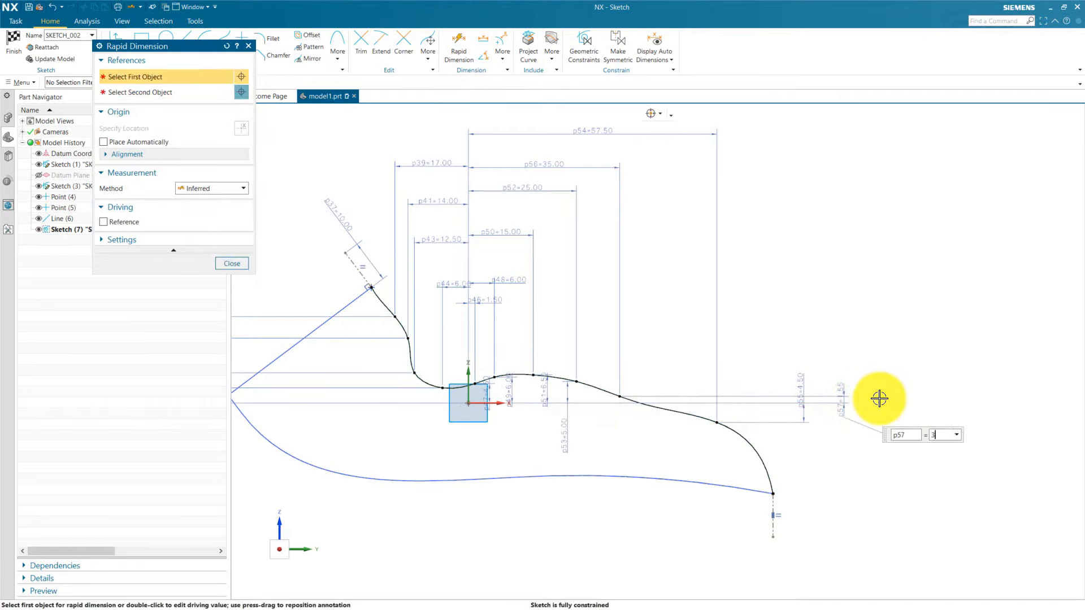
key(Return)
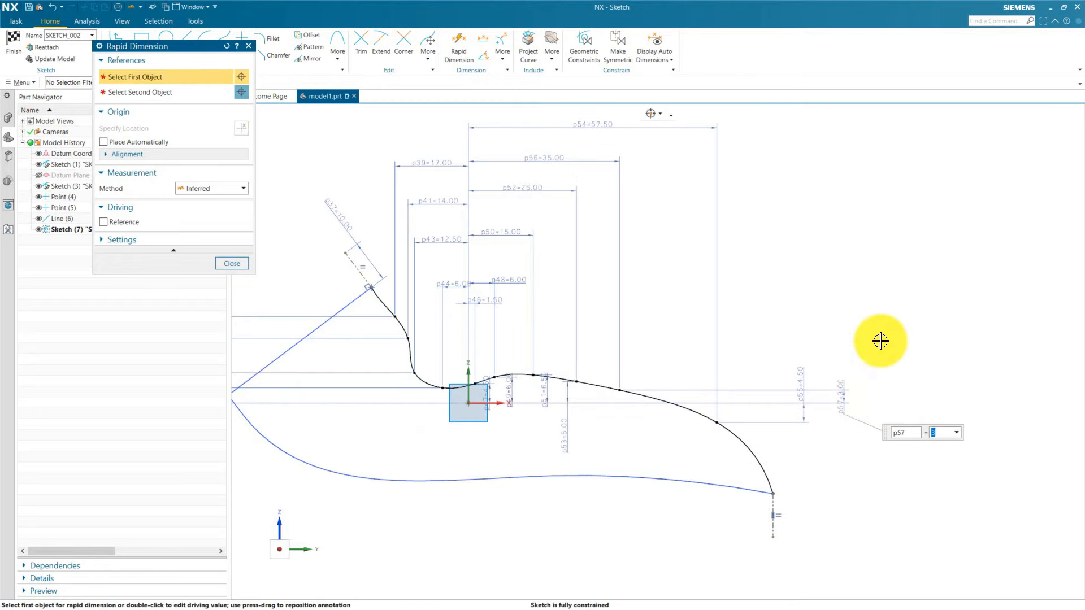
click(232, 263)
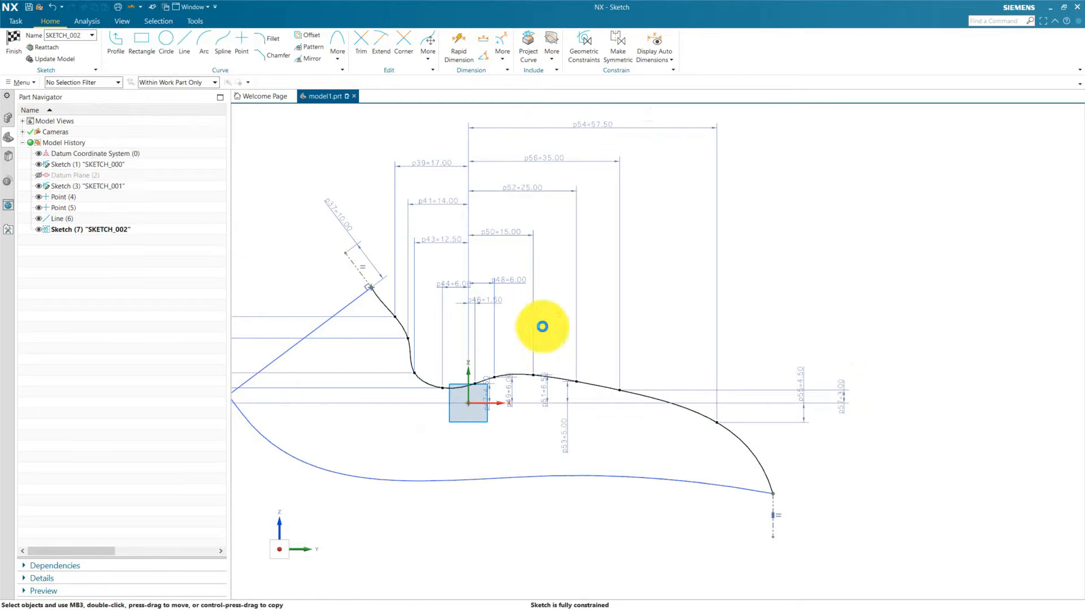
Reposition the vertical 7 and 3.5 dimensions, the slanted 10 dimension, and the horizontal 14, 12.5 and 25 dimensions for a clearer layout
scroll(632, 341, down, 2)
scroll(345, 357, up, 2)
drag(305, 360, 319, 417)
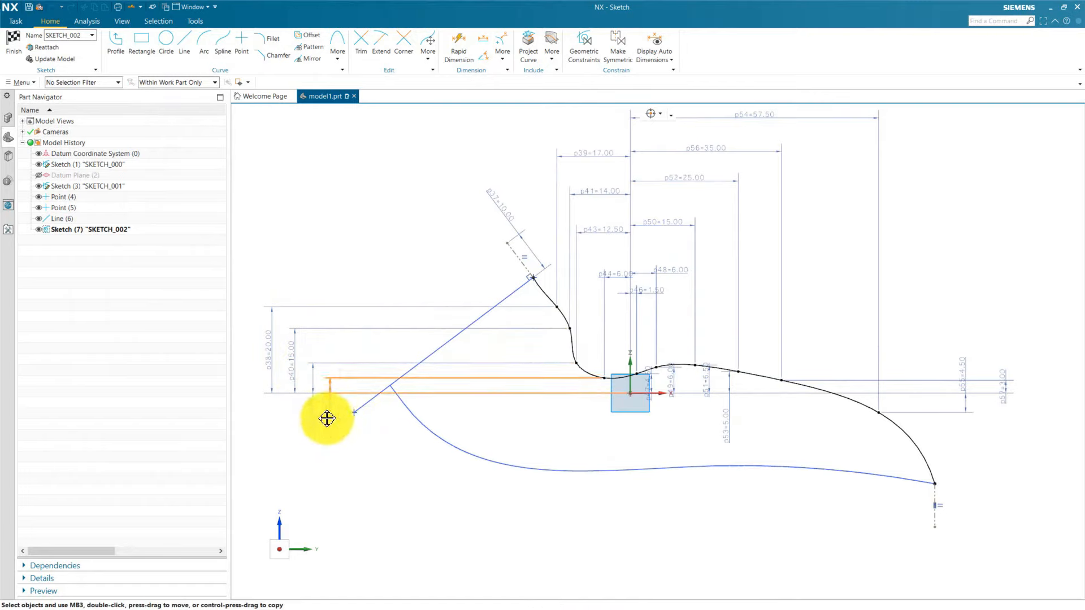
drag(503, 206, 540, 246)
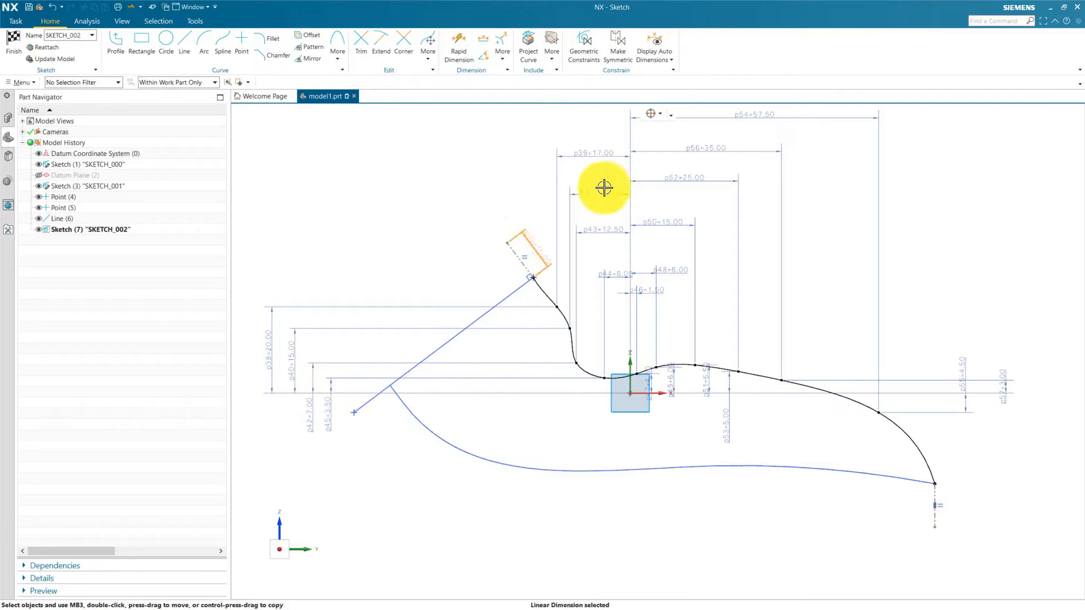
drag(603, 190, 603, 180)
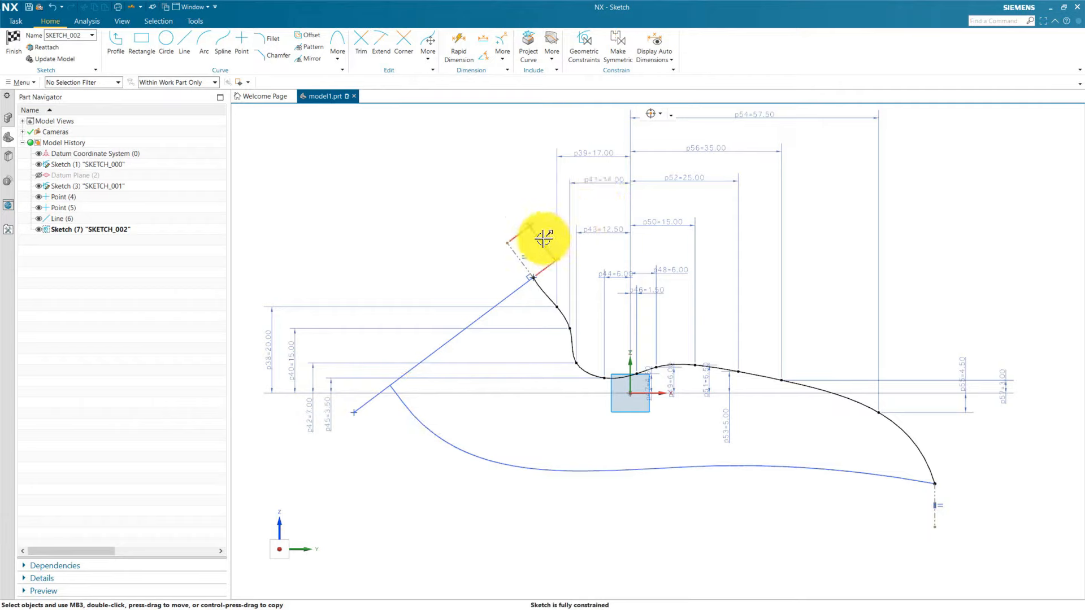
mouse_move(593, 230)
mouse_down()
mouse_move(603, 202)
mouse_move(637, 244)
mouse_up()
Arrange the horizontal 35, 57.5, 1.5 and both 6 dimensions in evenly staggered rows above the upper spline
scroll(608, 274, down, 2)
scroll(696, 196, up, 2)
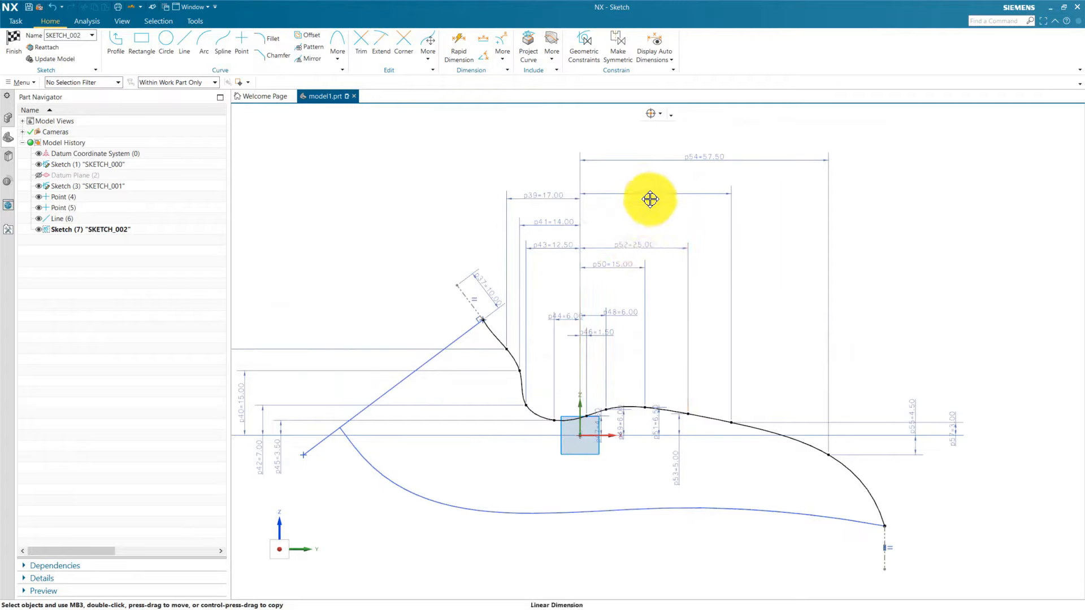
drag(649, 194, 647, 224)
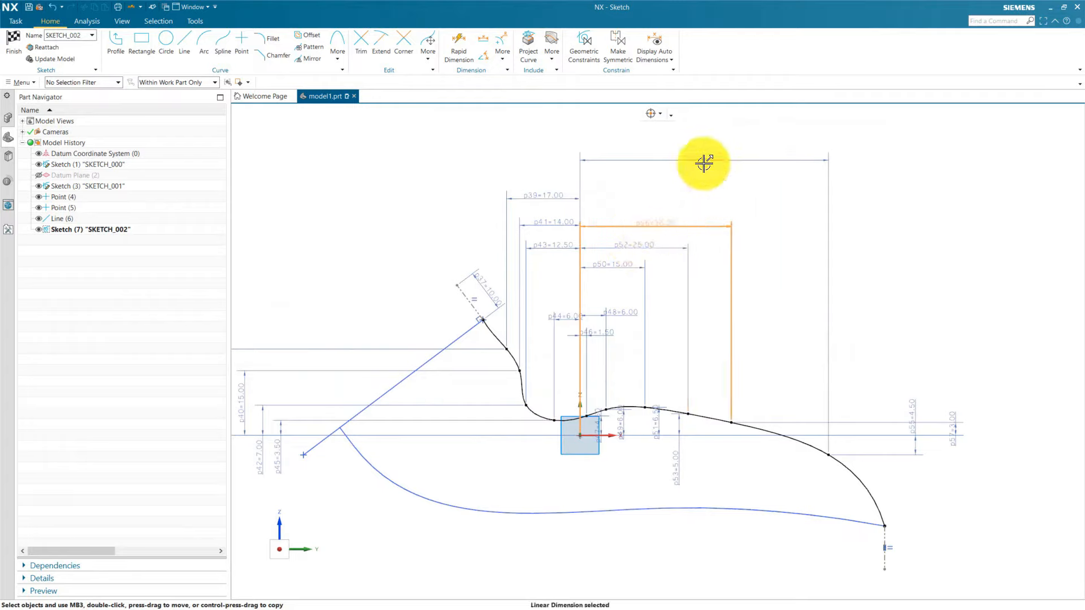
drag(706, 164, 704, 195)
mouse_move(635, 310)
mouse_down()
mouse_move(620, 317)
mouse_move(624, 292)
mouse_up()
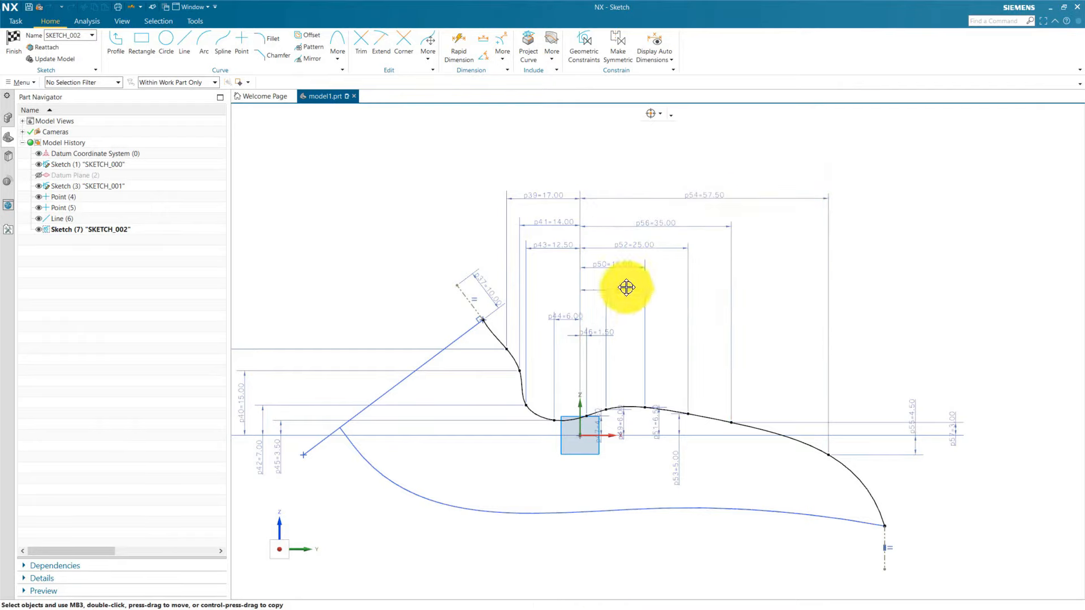
drag(626, 288, 556, 289)
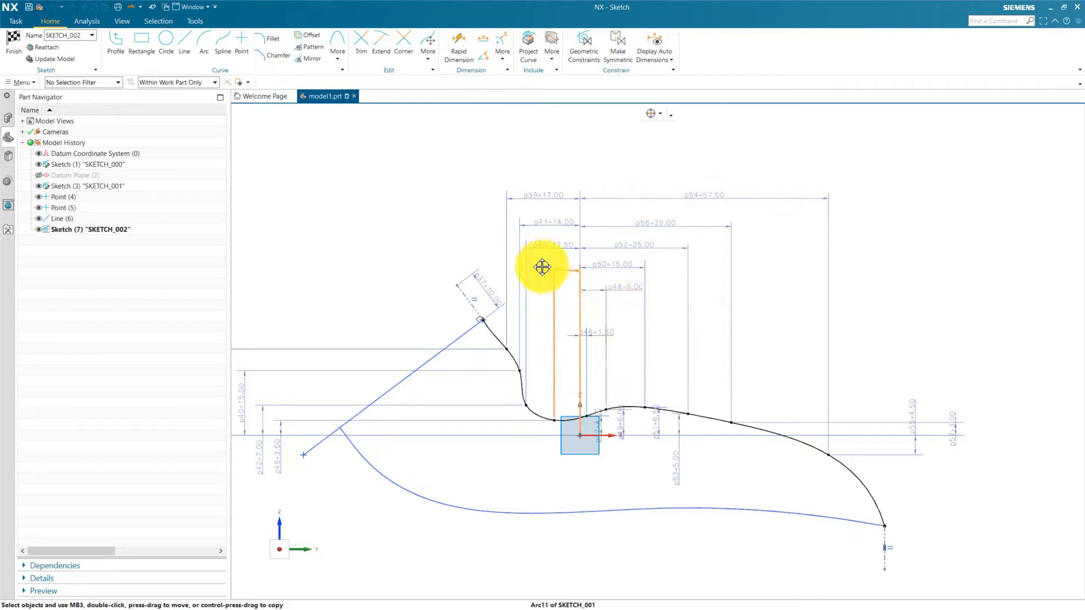
drag(541, 265, 541, 265)
mouse_move(593, 334)
mouse_down()
mouse_move(618, 311)
mouse_move(695, 330)
mouse_move(625, 337)
mouse_move(594, 310)
mouse_up()
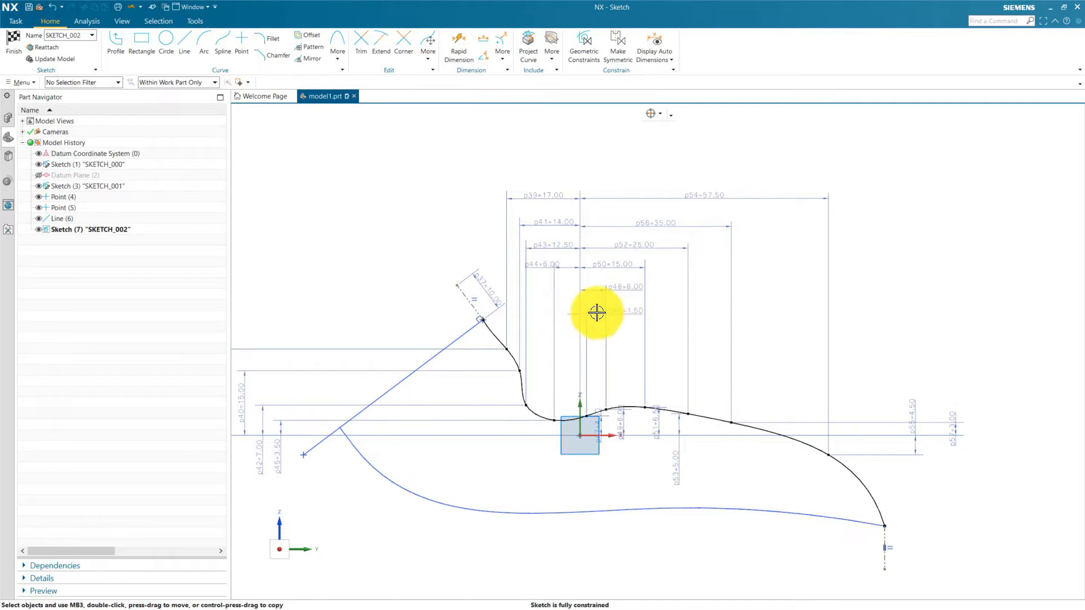
Arrange the vertical 4.5, 3, 5, 6.5 and 6 dimensions close to their spline points, staggered along the upper spline
scroll(822, 396, down, 2)
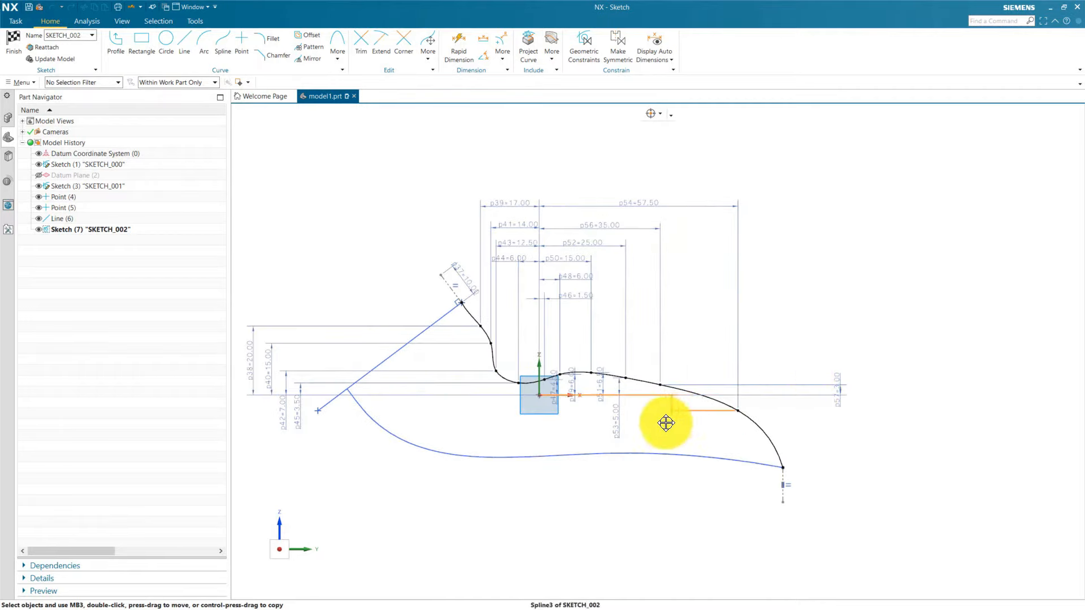
mouse_move(685, 435)
mouse_down()
mouse_move(700, 429)
mouse_move(680, 429)
mouse_up()
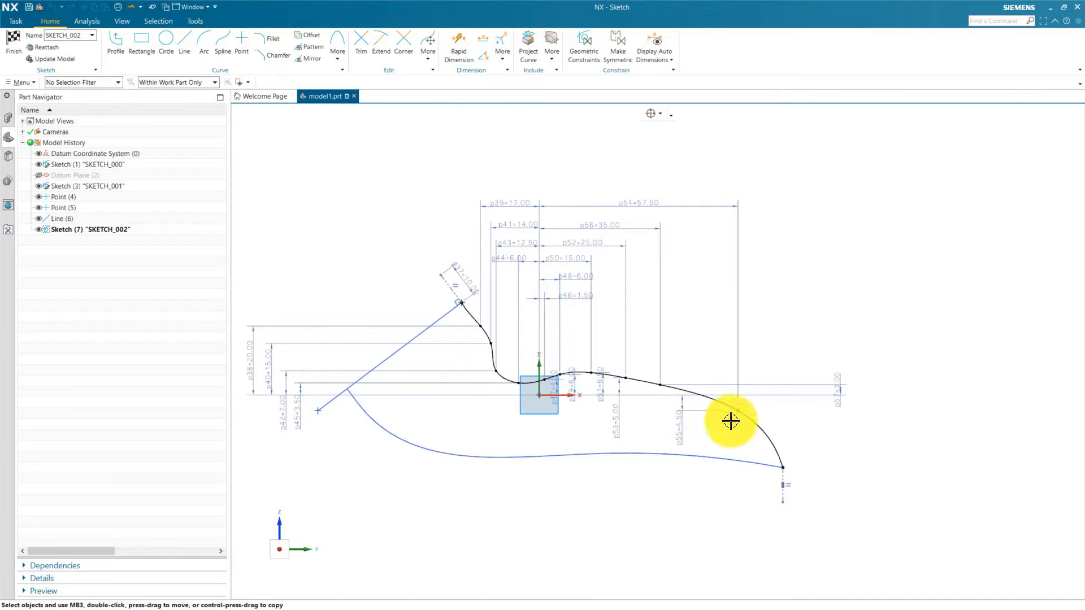
drag(833, 388, 706, 371)
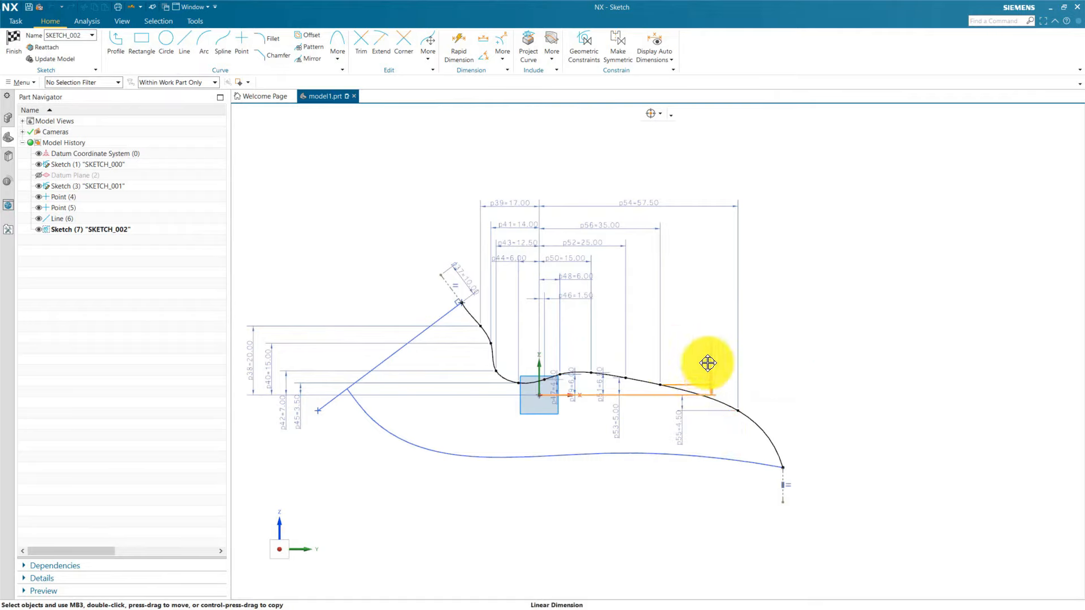
scroll(615, 421, up, 2)
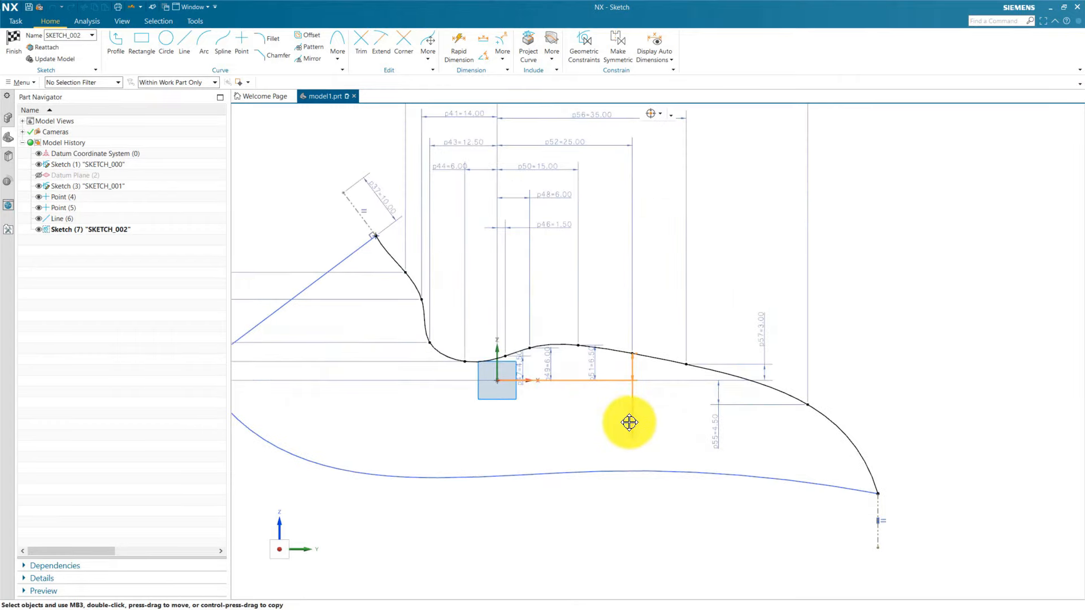
drag(593, 366, 576, 413)
mouse_move(548, 373)
mouse_down()
mouse_move(546, 414)
mouse_move(519, 417)
mouse_up()
scroll(526, 384, up, 1)
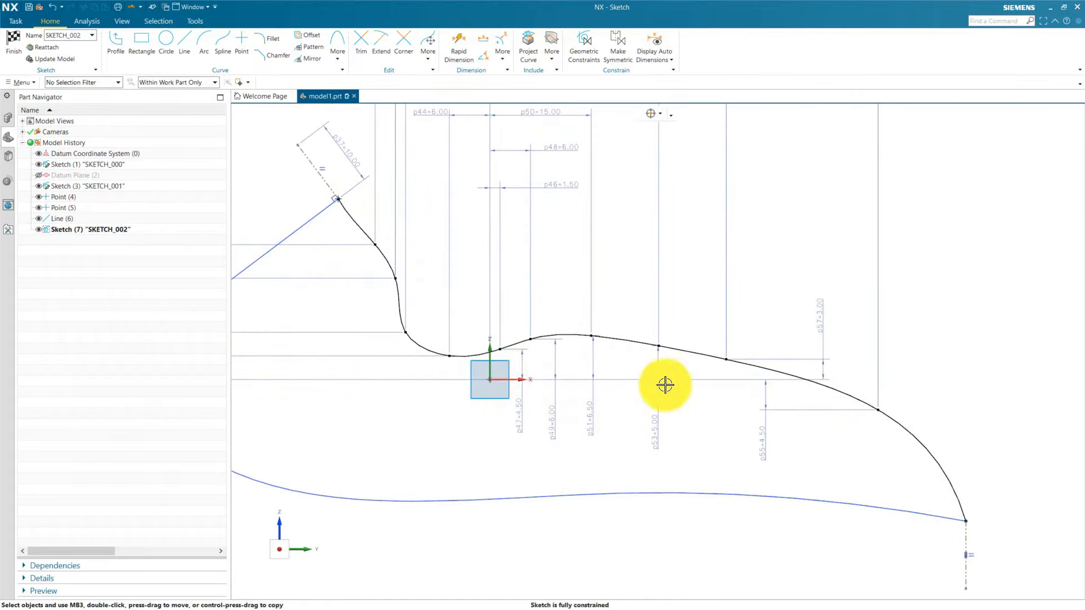
scroll(666, 315, down, 4)
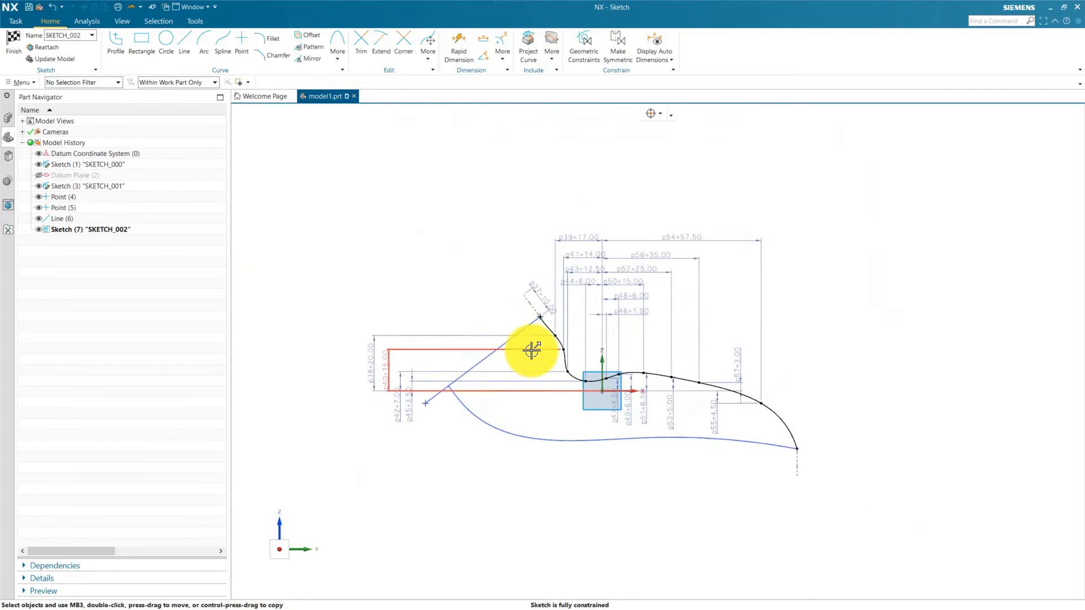
scroll(658, 333, up, 2)
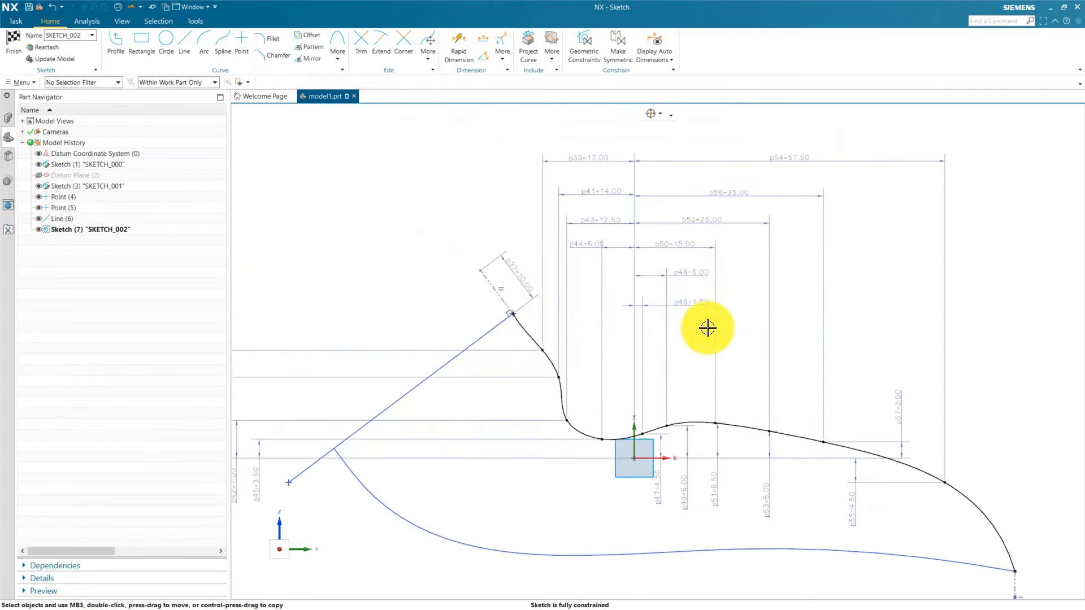
scroll(557, 314, down, 2)
scroll(334, 367, up, 1)
scroll(293, 383, up, 1)
scroll(294, 384, down, 2)
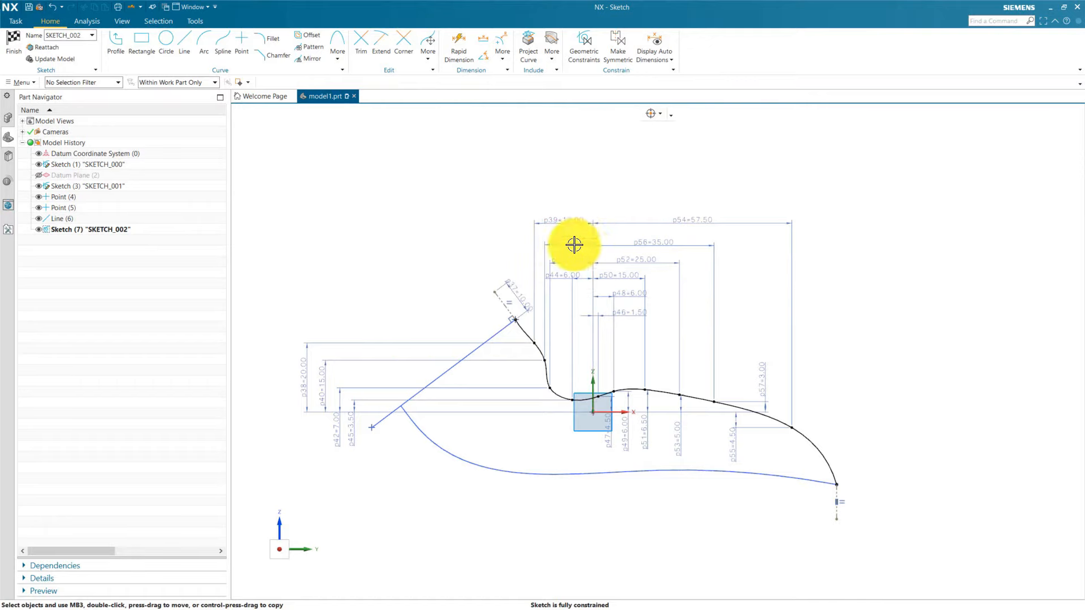
Edit the upper spline and constrain point 1 with G1 tangency along the slanted construction line, with the tangent direction pointing into the curve
scroll(547, 328, up, 1)
scroll(553, 353, up, 3)
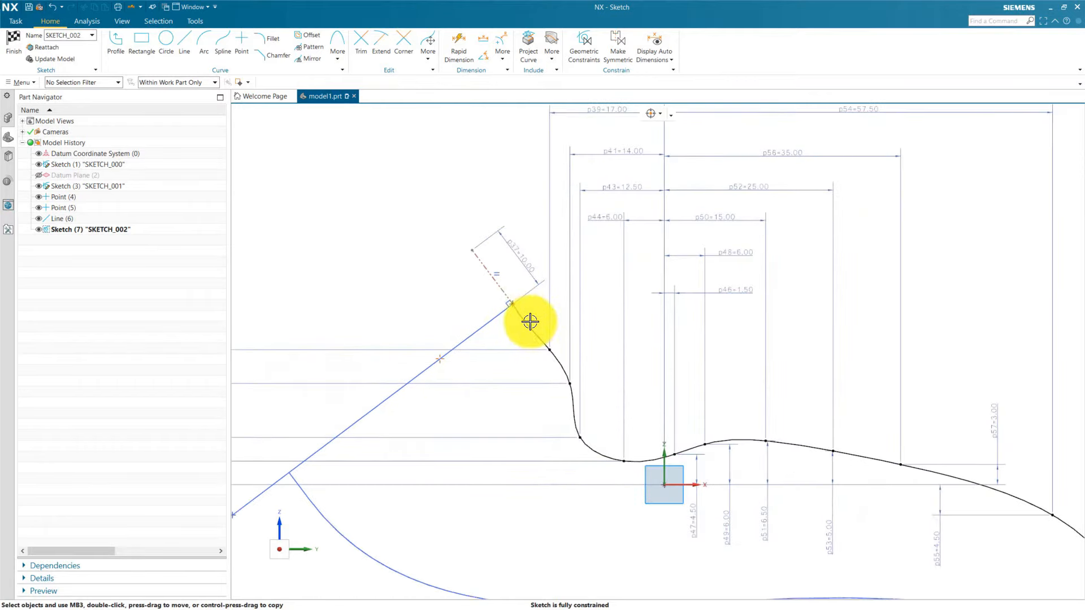
double_click(534, 322)
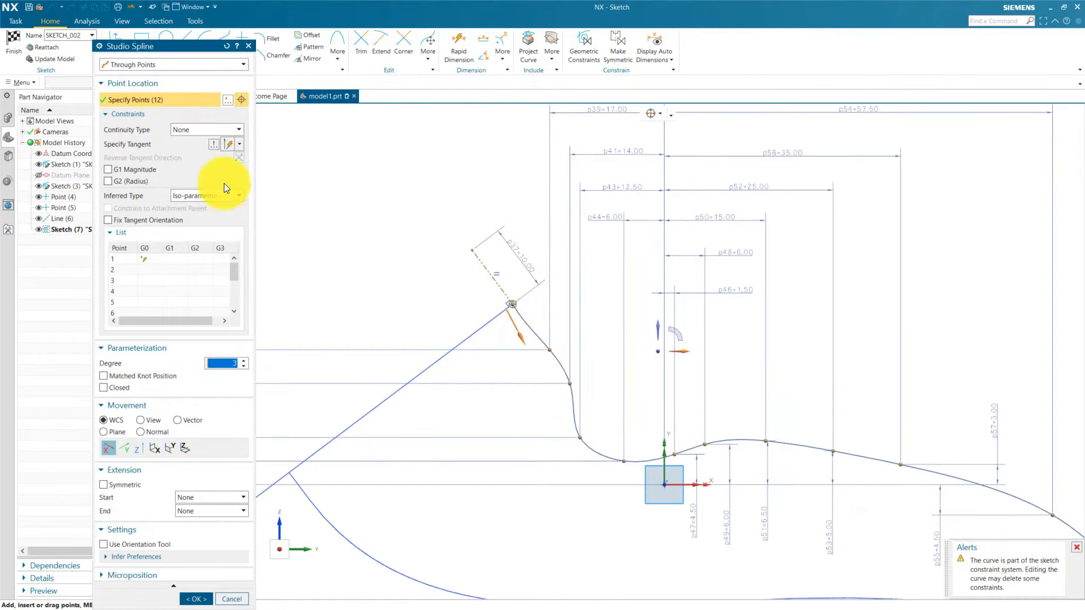
click(199, 130)
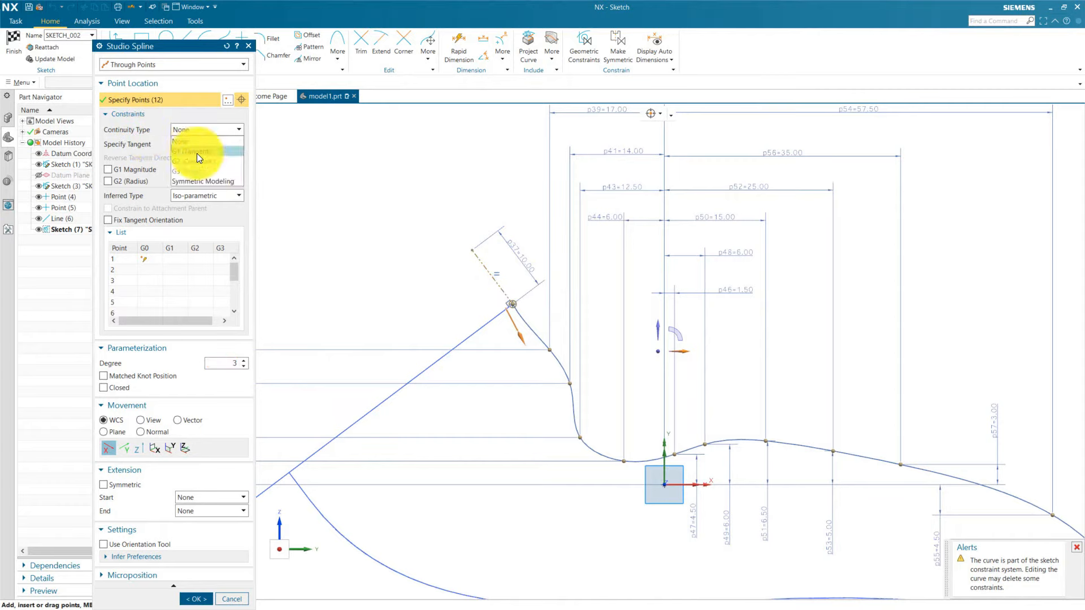
click(197, 154)
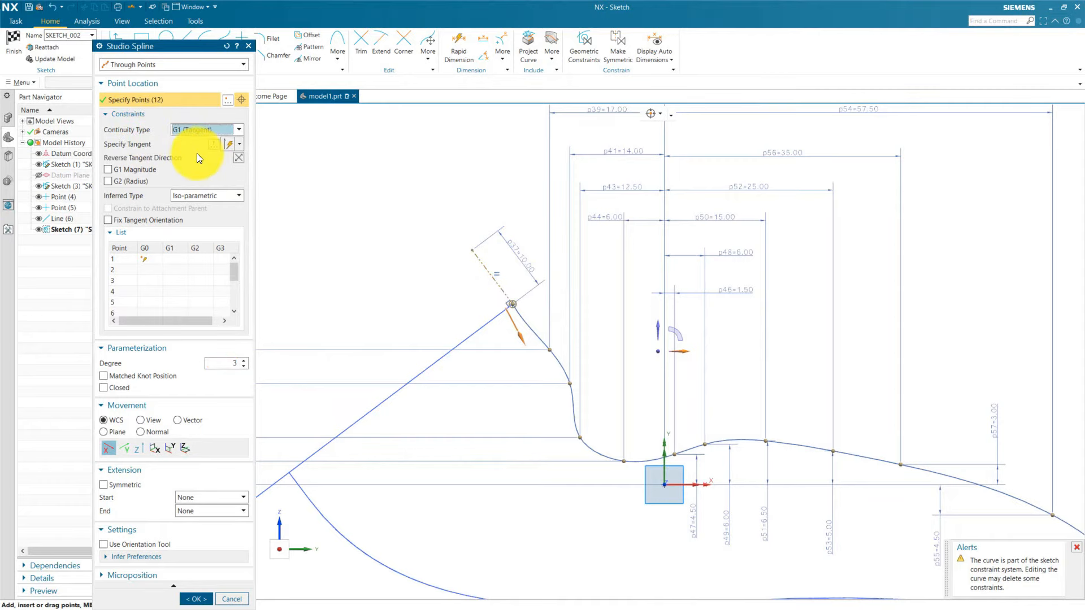
click(160, 259)
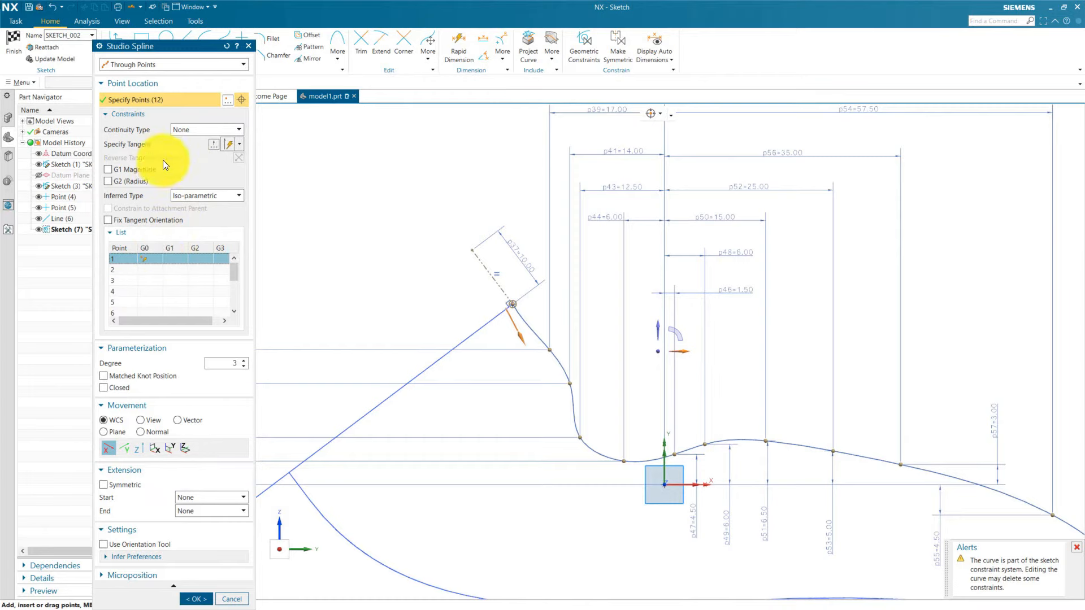
click(144, 141)
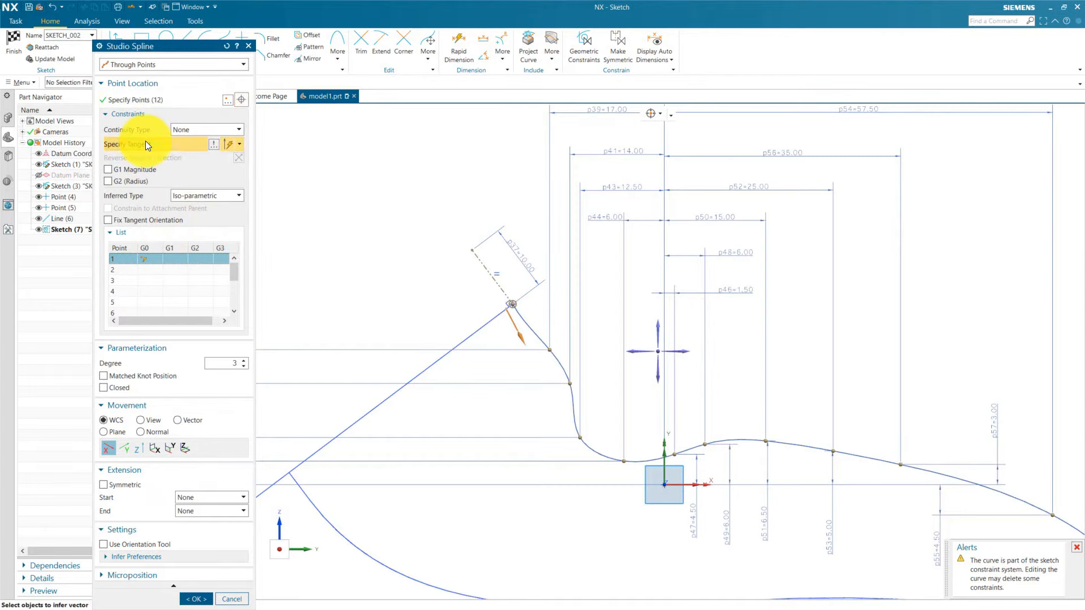
scroll(508, 288, up, 1)
click(469, 253)
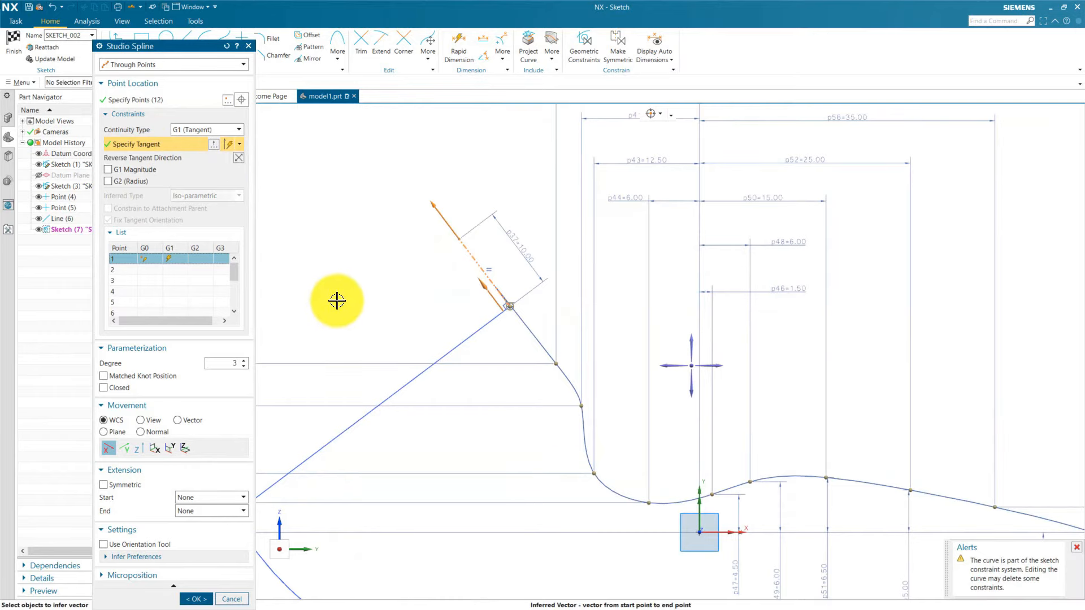
click(237, 158)
scroll(533, 305, up, 4)
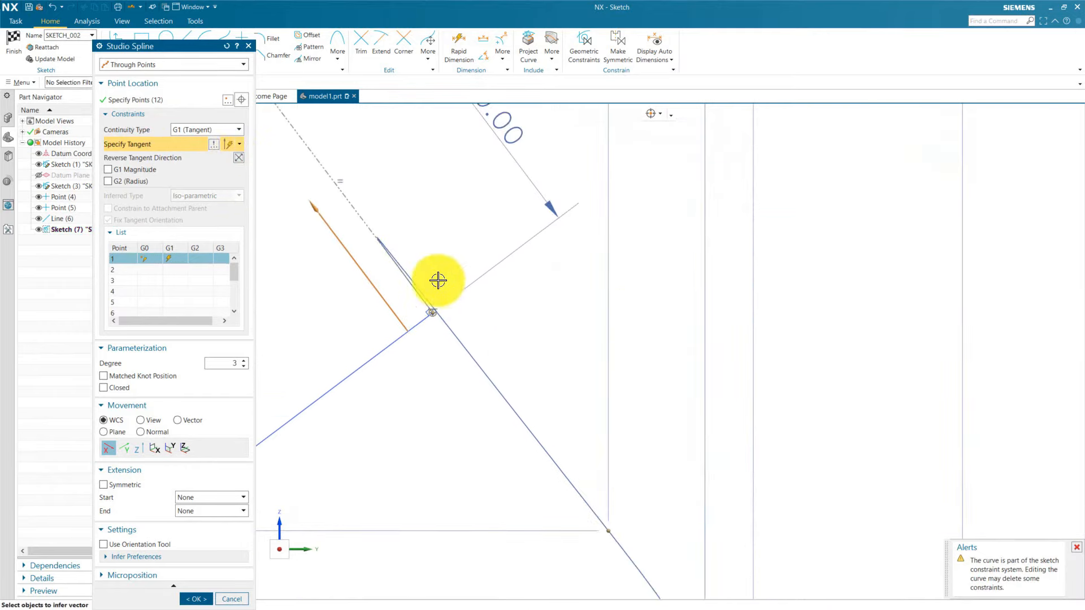
click(238, 159)
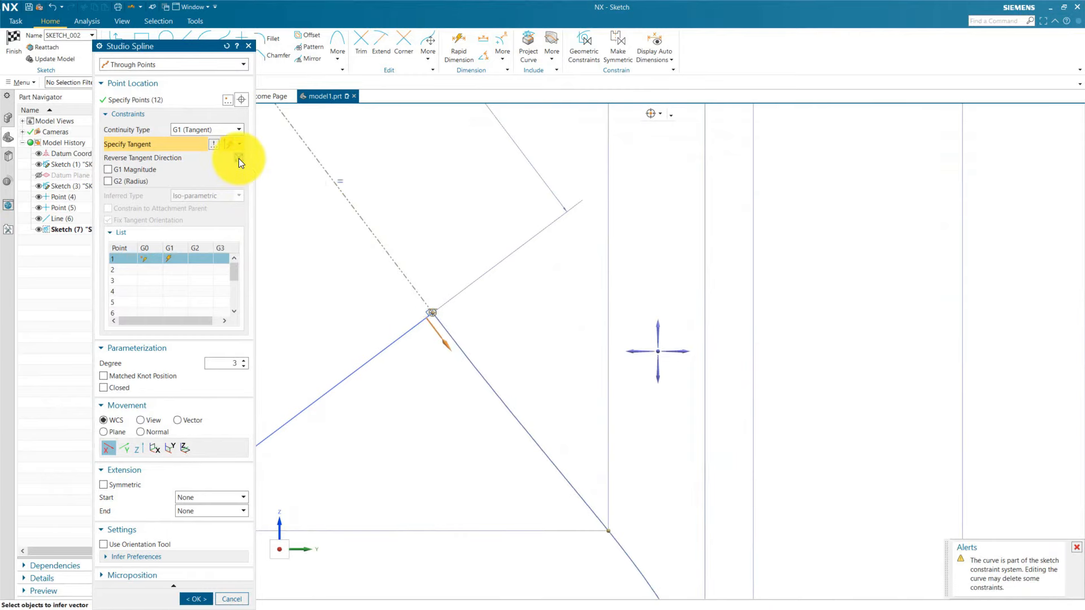
scroll(491, 282, down, 4)
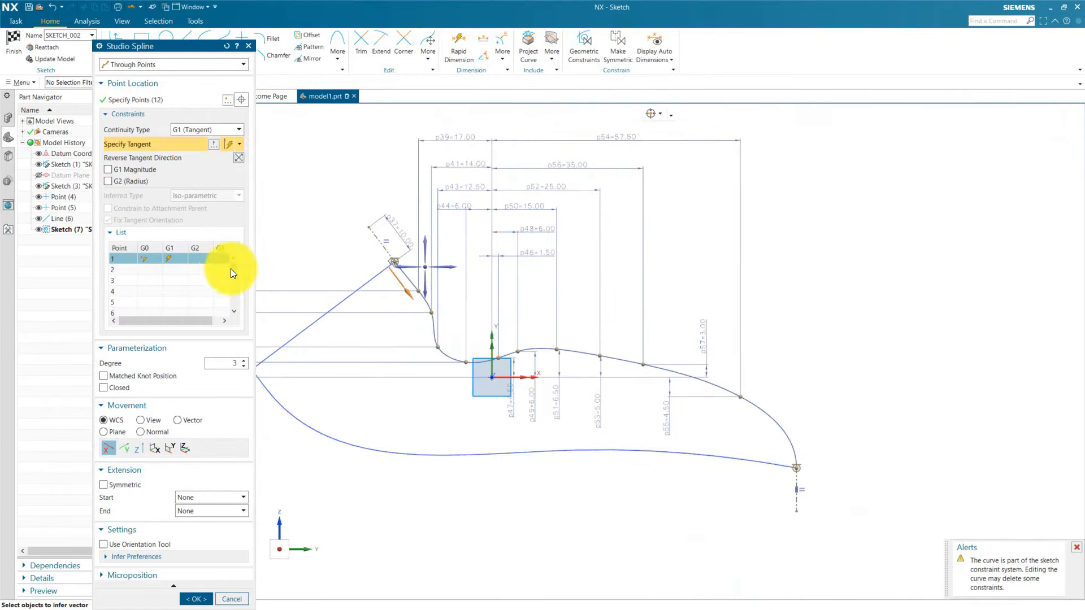
Align the tangent of spline point 12 with the vertical construction line, reverse its direction, and accept the spline edit
scroll(188, 276, down, 3)
click(151, 301)
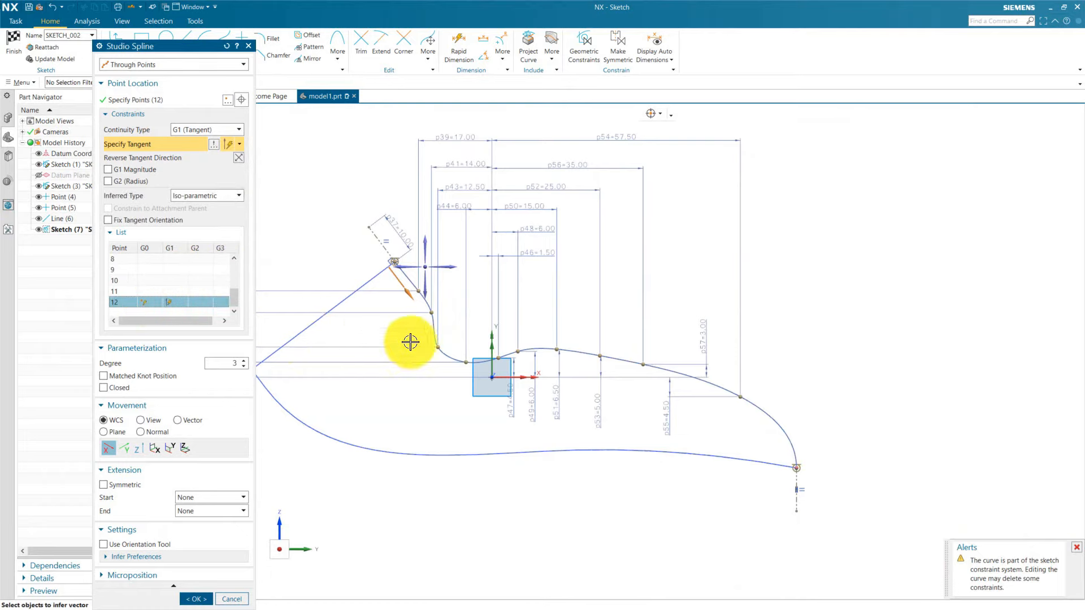
scroll(622, 418, up, 5)
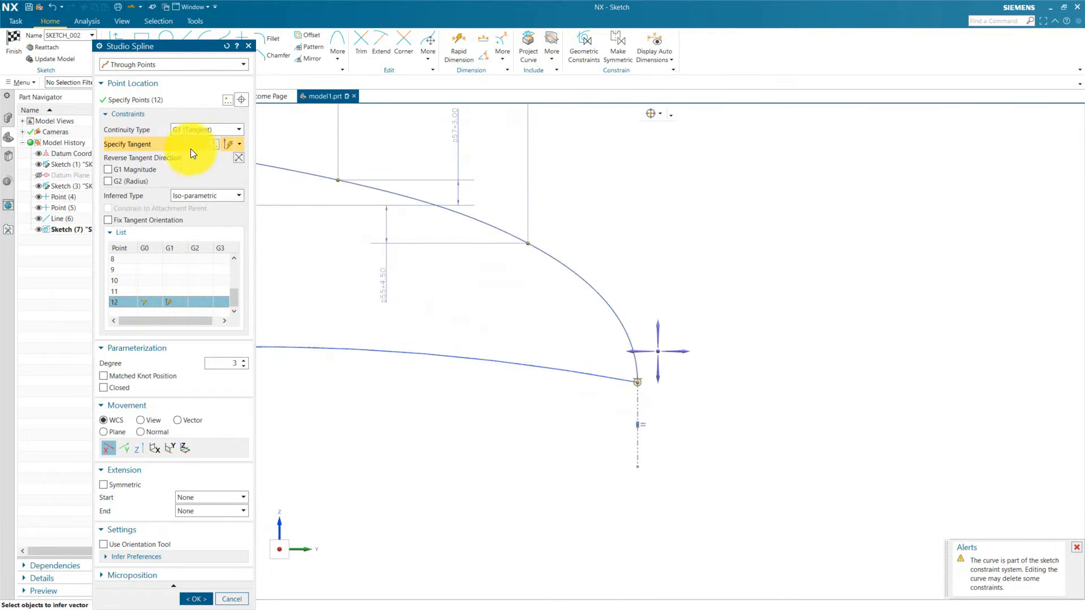
click(637, 400)
click(239, 157)
scroll(603, 387, up, 2)
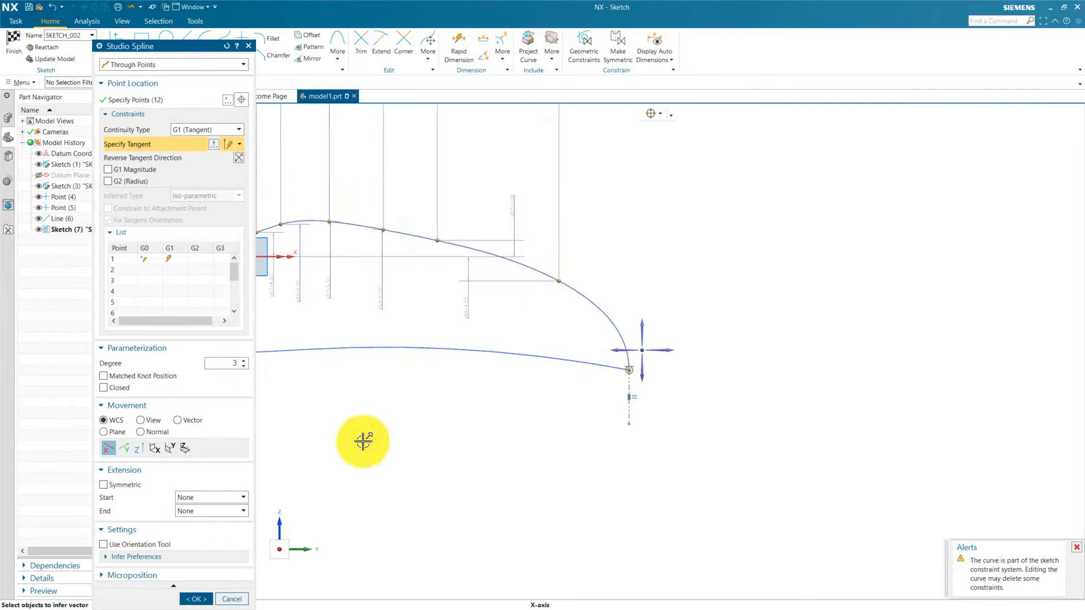
middle_click(489, 466)
scroll(565, 469, up, 1)
scroll(836, 467, up, 1)
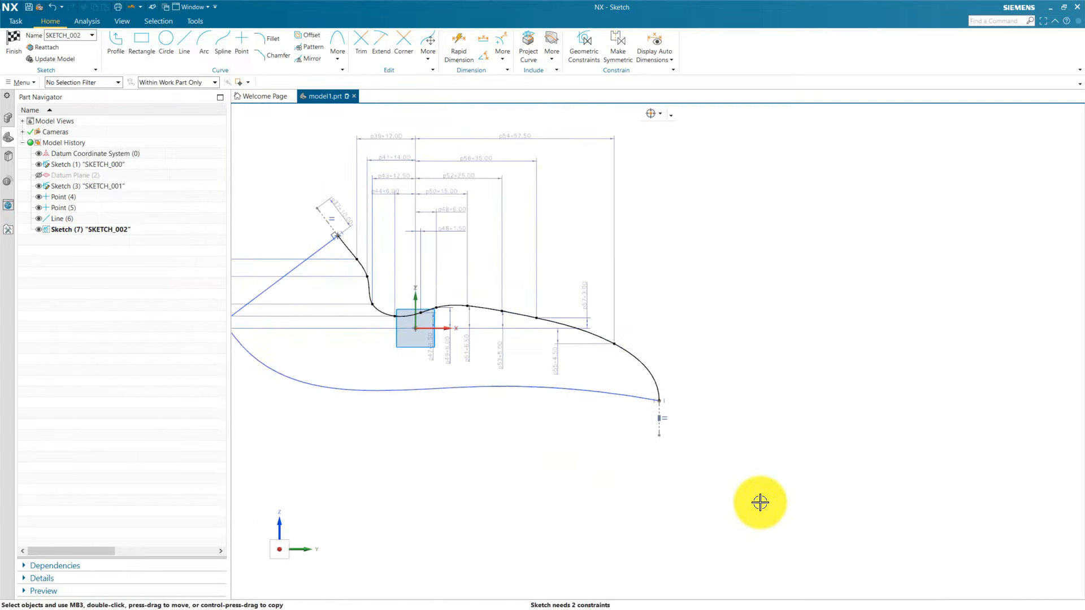
scroll(553, 593, up, 1)
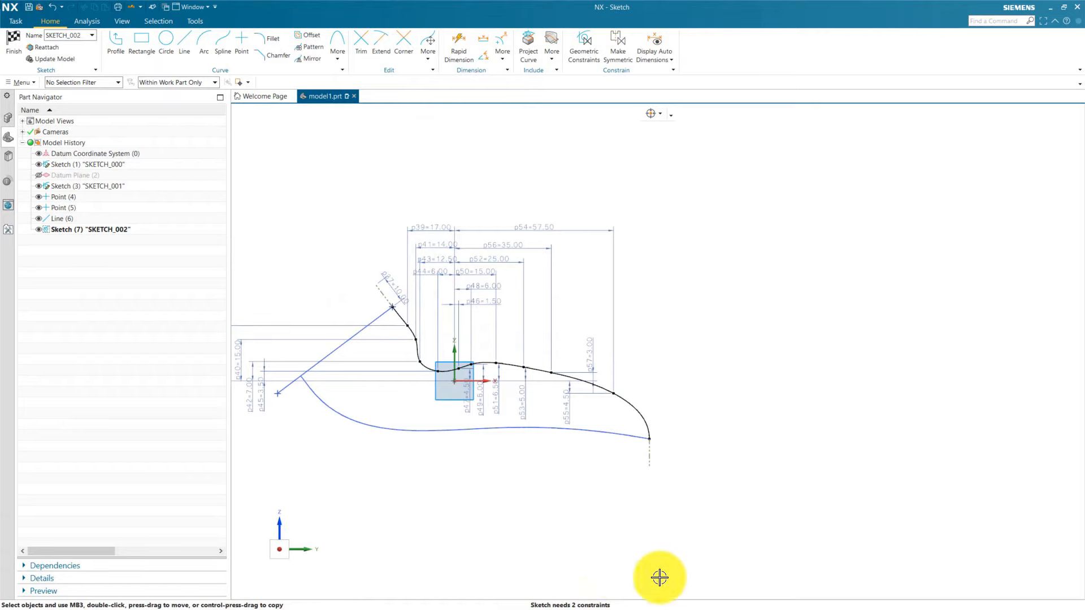
scroll(659, 574, up, 1)
scroll(585, 526, down, 1)
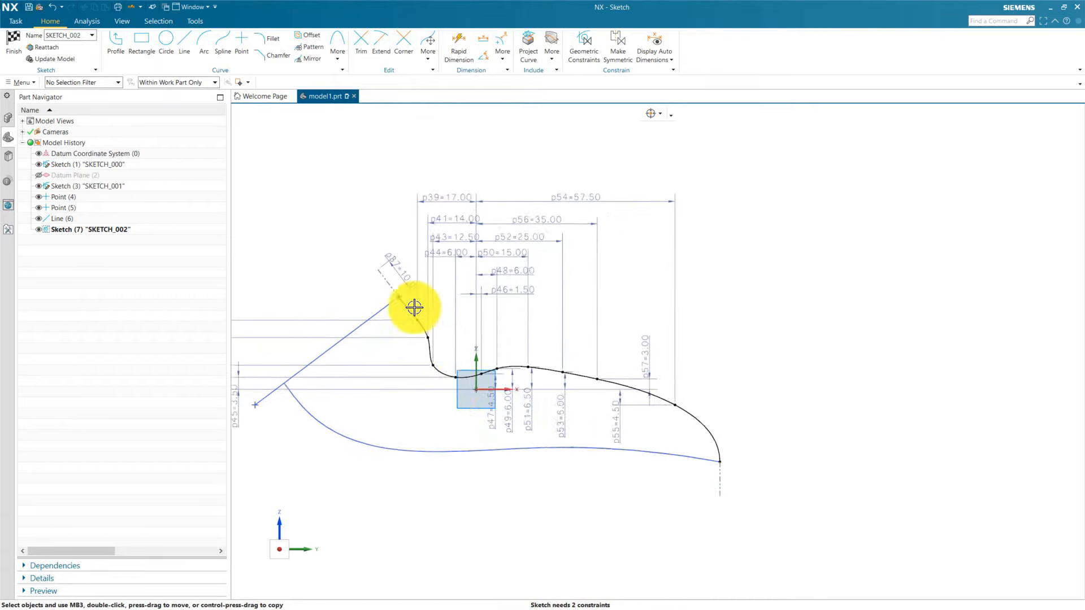
Reopen the upper spline and enable a G1 magnitude of 150 mm at points 1 and 12, accepting the edit
scroll(407, 306, down, 3)
double_click(400, 307)
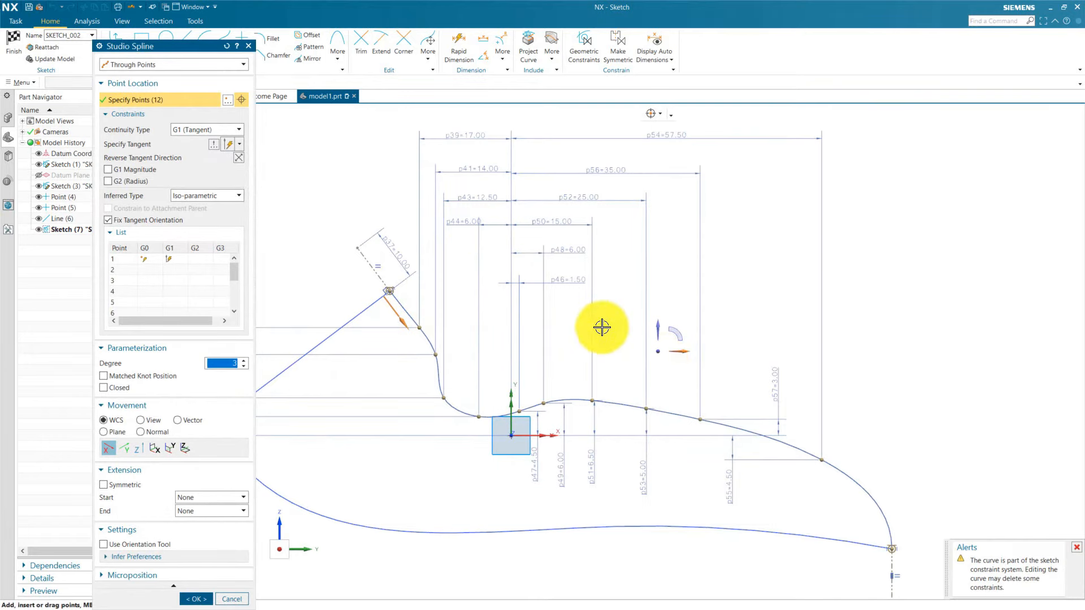
scroll(596, 322, up, 1)
scroll(461, 315, down, 1)
click(129, 166)
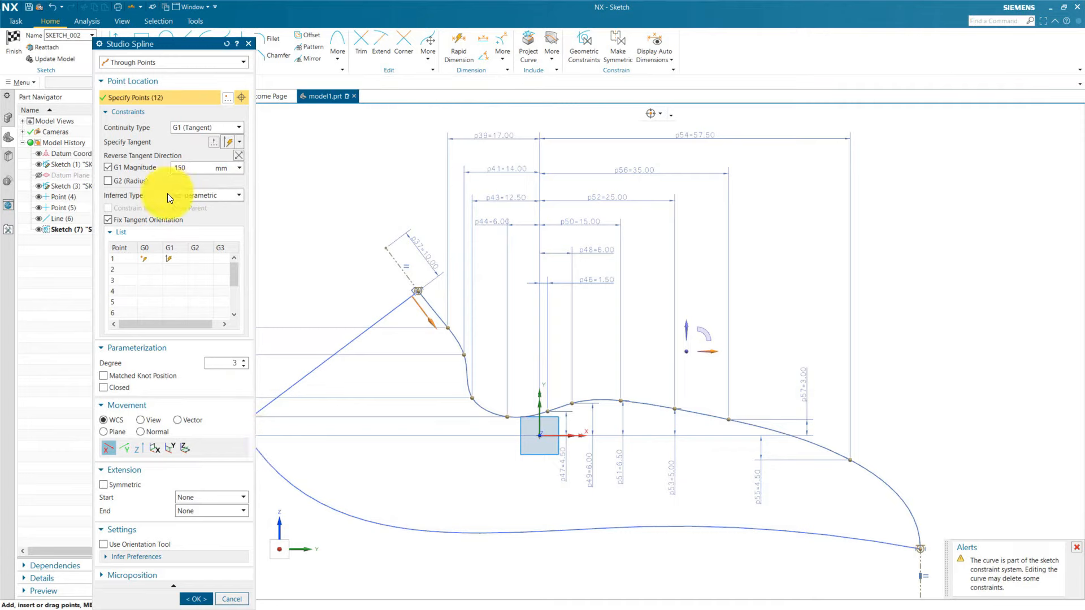
click(144, 258)
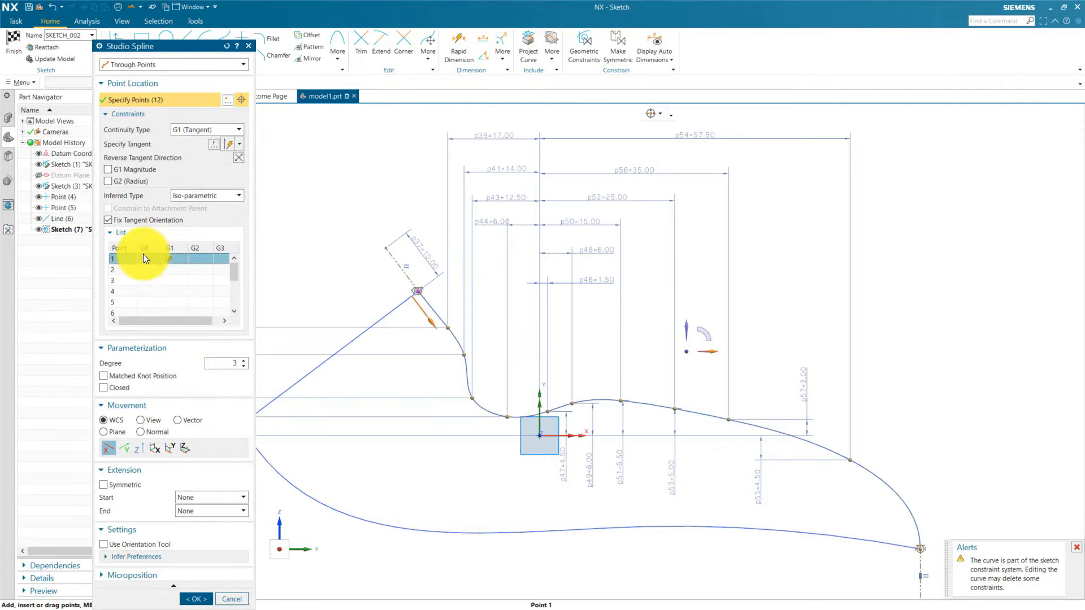
click(133, 168)
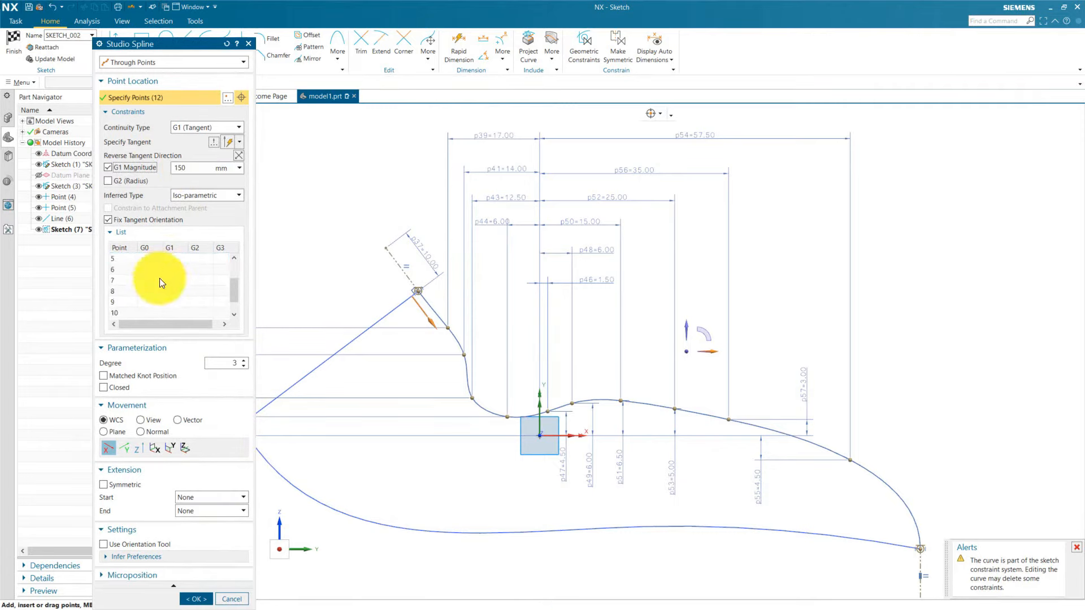
click(135, 312)
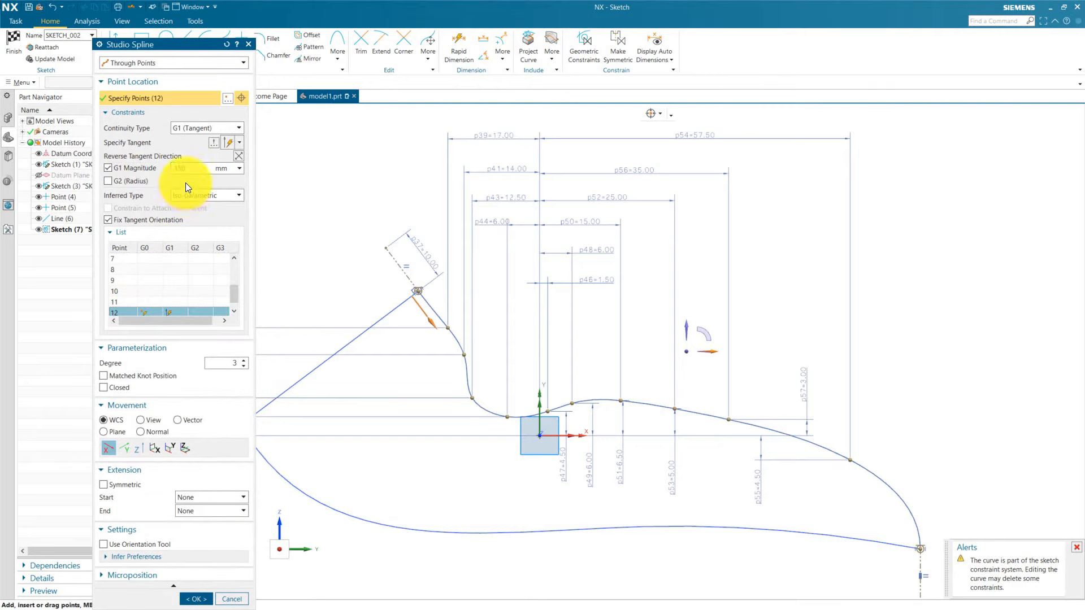
click(198, 597)
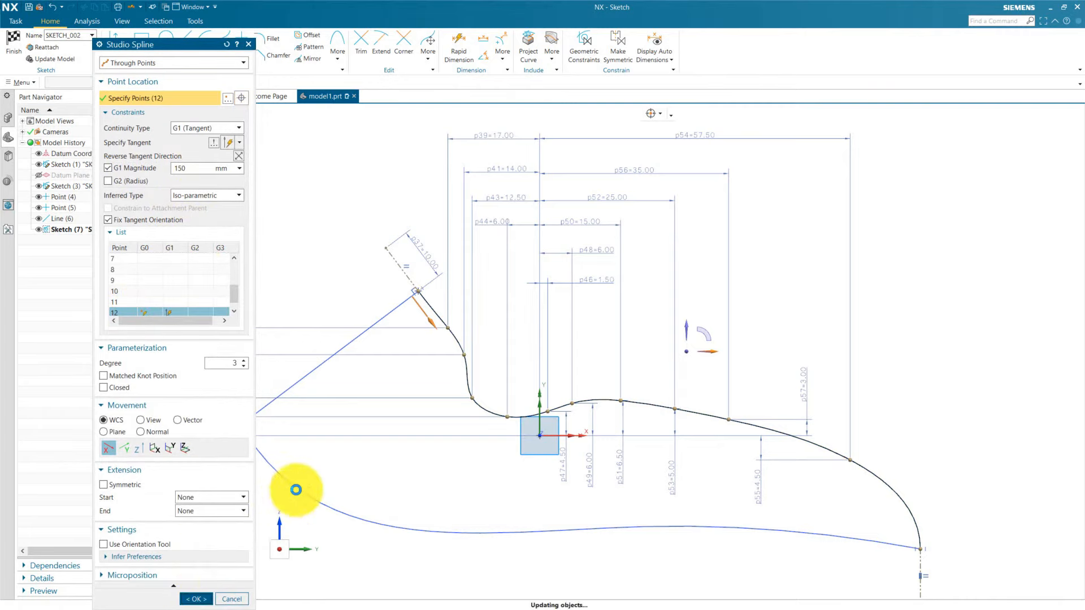
Finish the profile sketch and return to the 3D model
scroll(363, 332, down, 1)
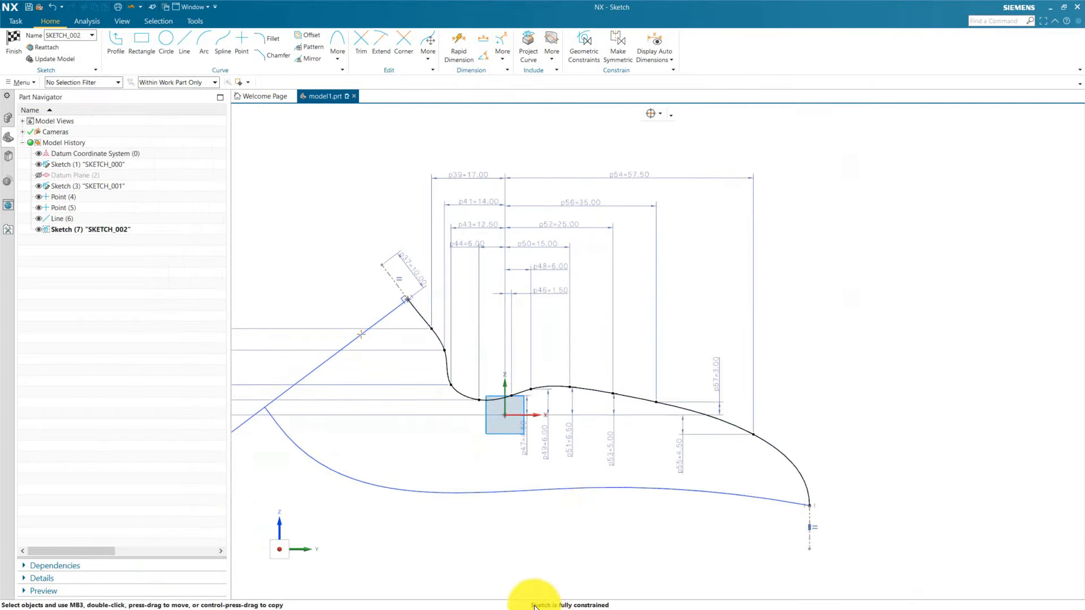
scroll(751, 530, down, 2)
scroll(545, 568, up, 2)
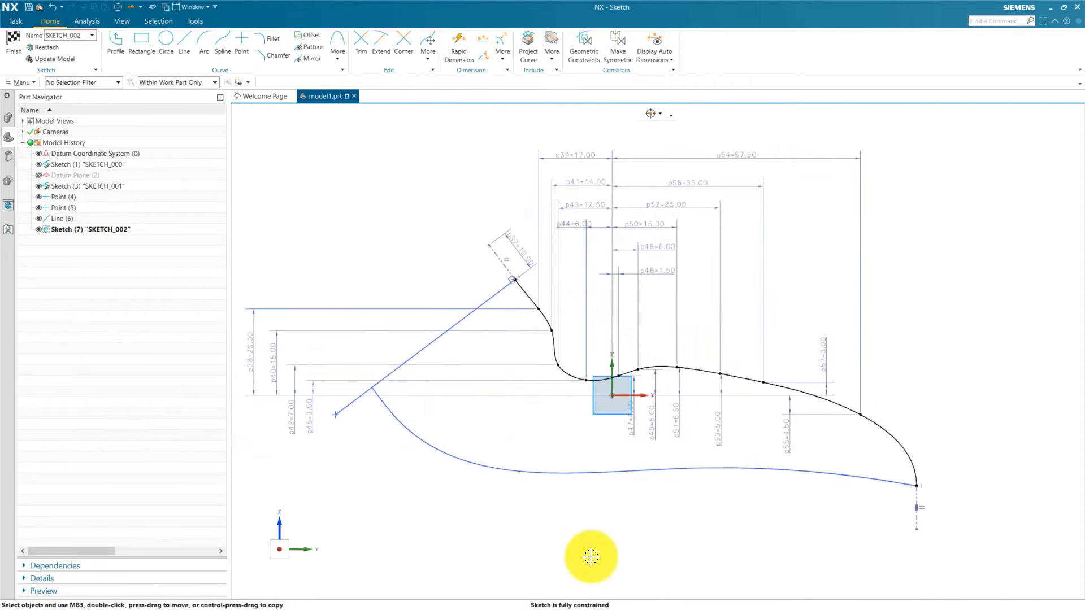
click(15, 45)
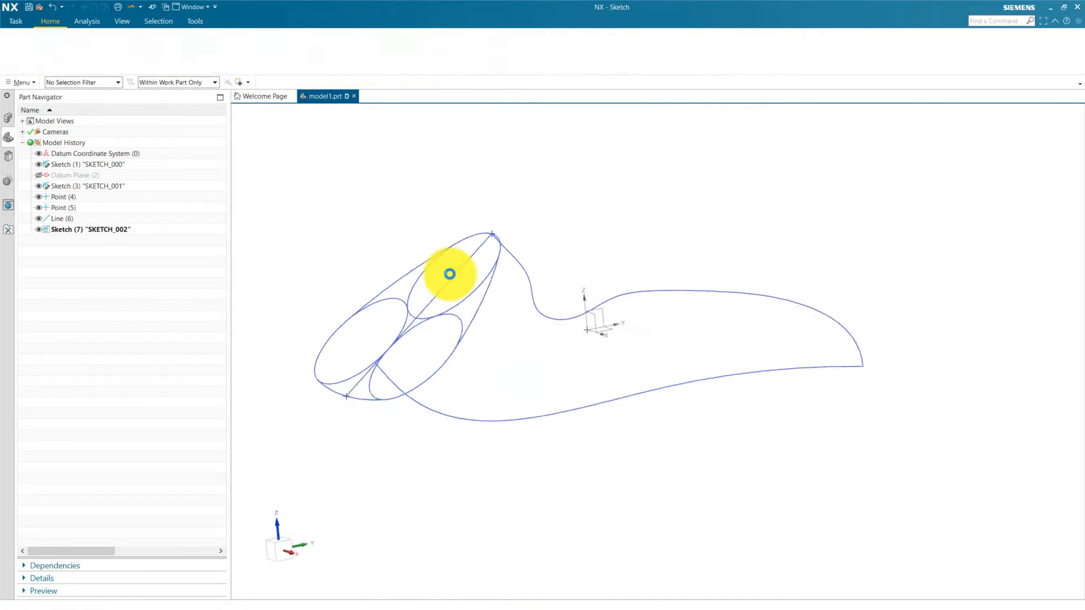
mouse_move(574, 412)
middle_down()
mouse_move(661, 416)
mouse_move(601, 372)
middle_up()
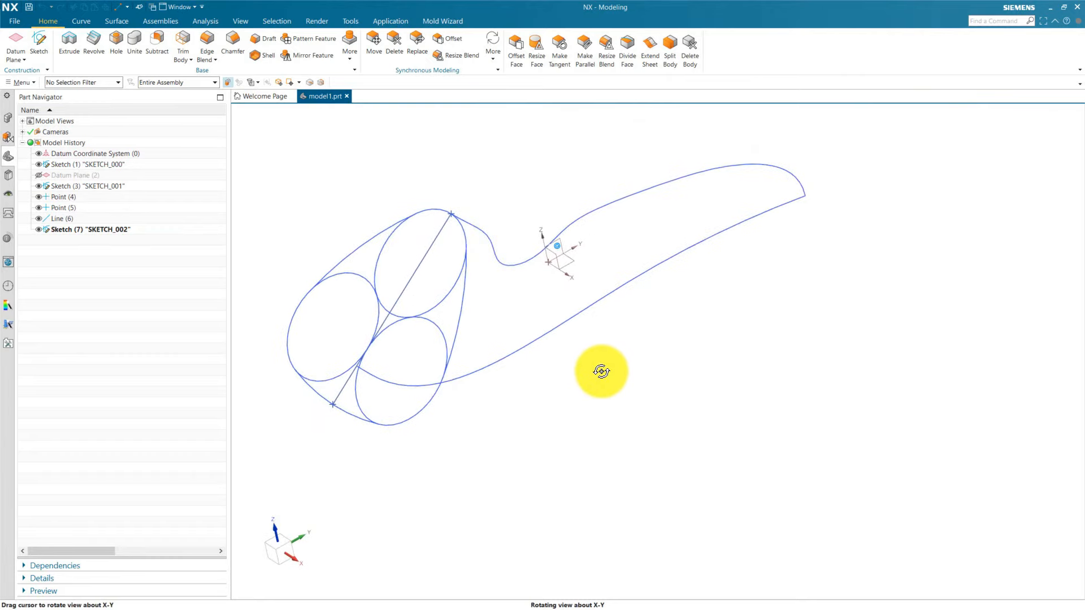
scroll(638, 403, down, 1)
scroll(539, 342, up, 1)
scroll(605, 404, down, 1)
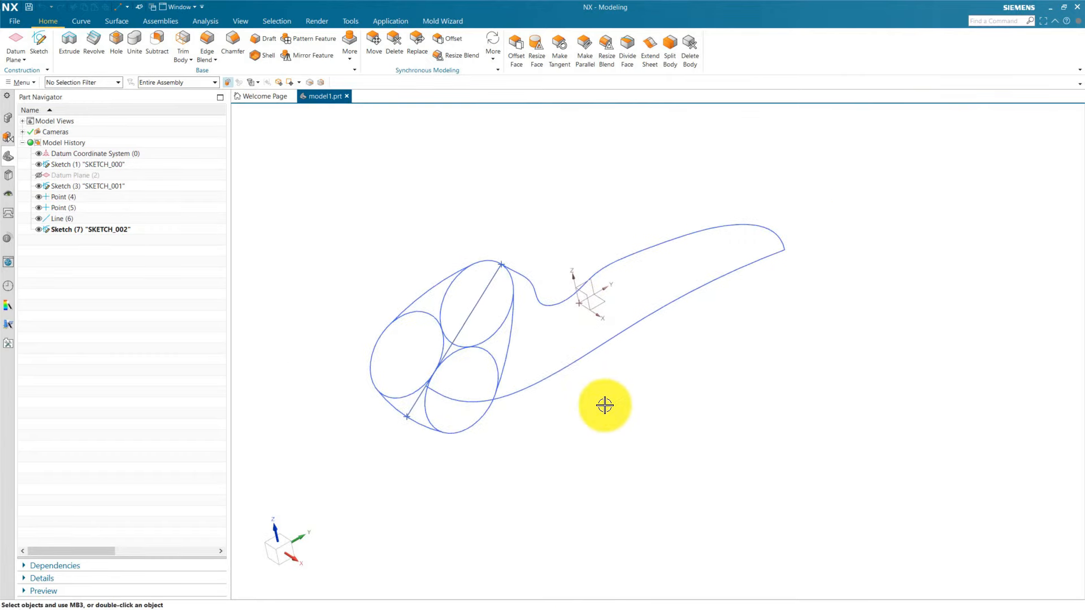
Create a new sketch on the datum coordinate system's YZ plane with the Y axis as horizontal reference
scroll(537, 343, up, 1)
scroll(537, 344, up, 1)
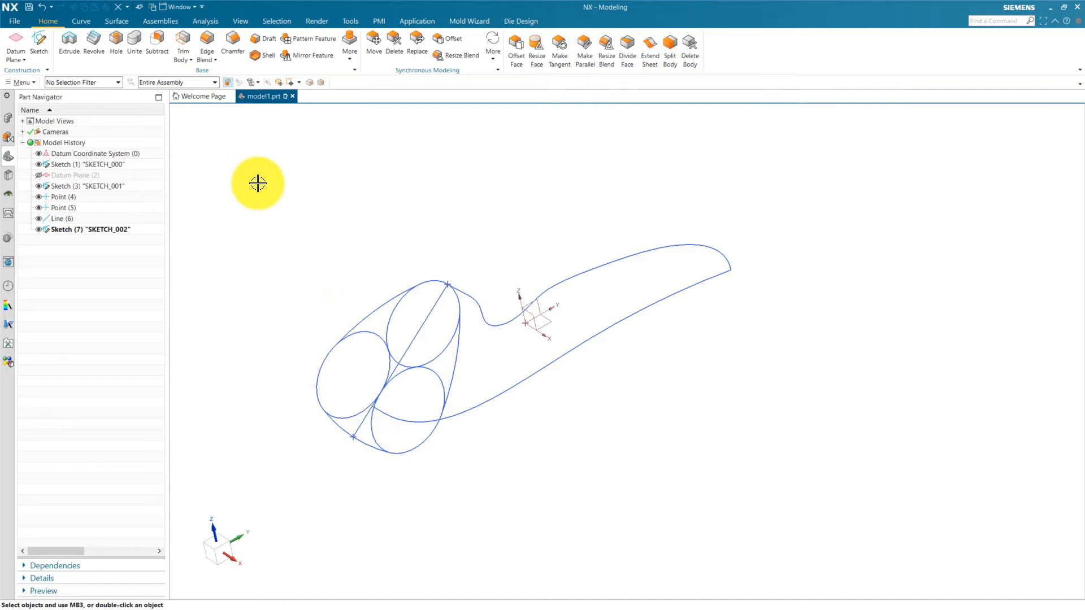
click(40, 37)
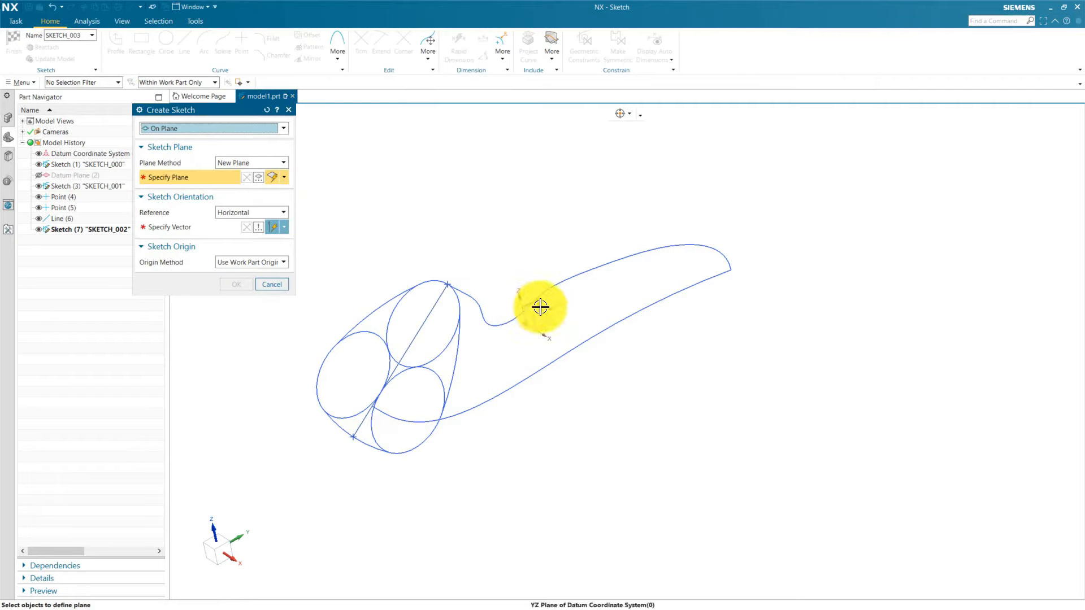
click(540, 307)
click(178, 226)
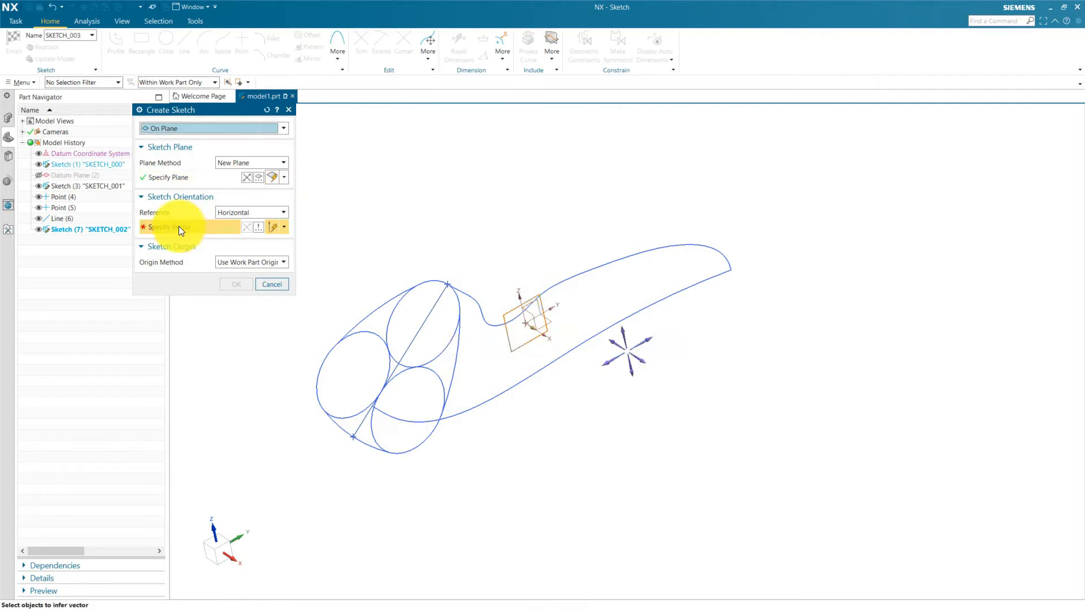
click(642, 335)
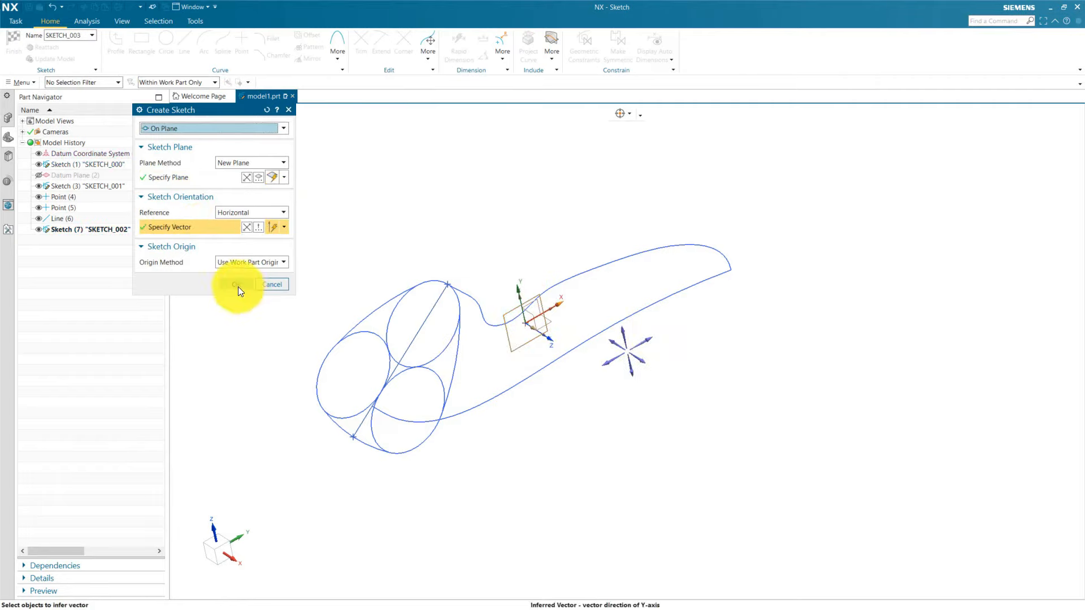
click(237, 285)
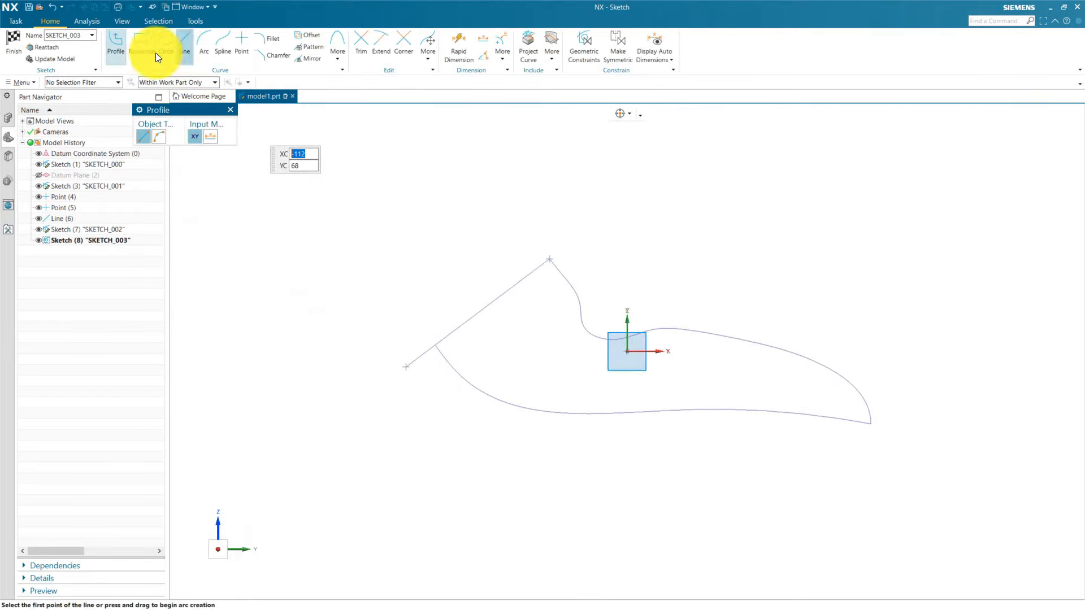
Sketch a line about 4.6 mm long from the existing point at the slanted line's lower end, perpendicular to that line and going up and away from the profile
click(184, 38)
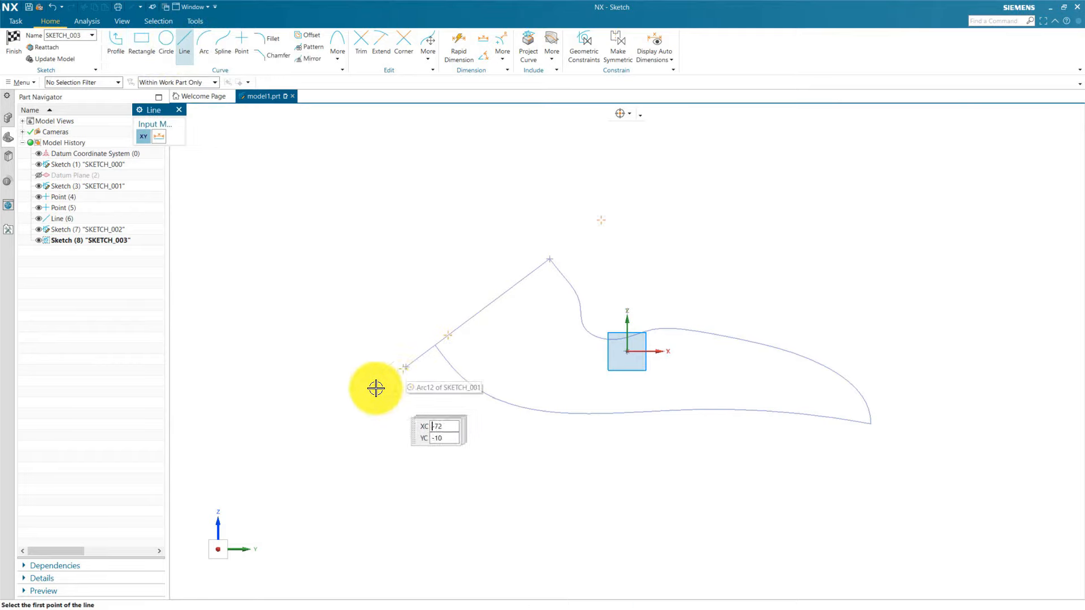
scroll(375, 388, up, 4)
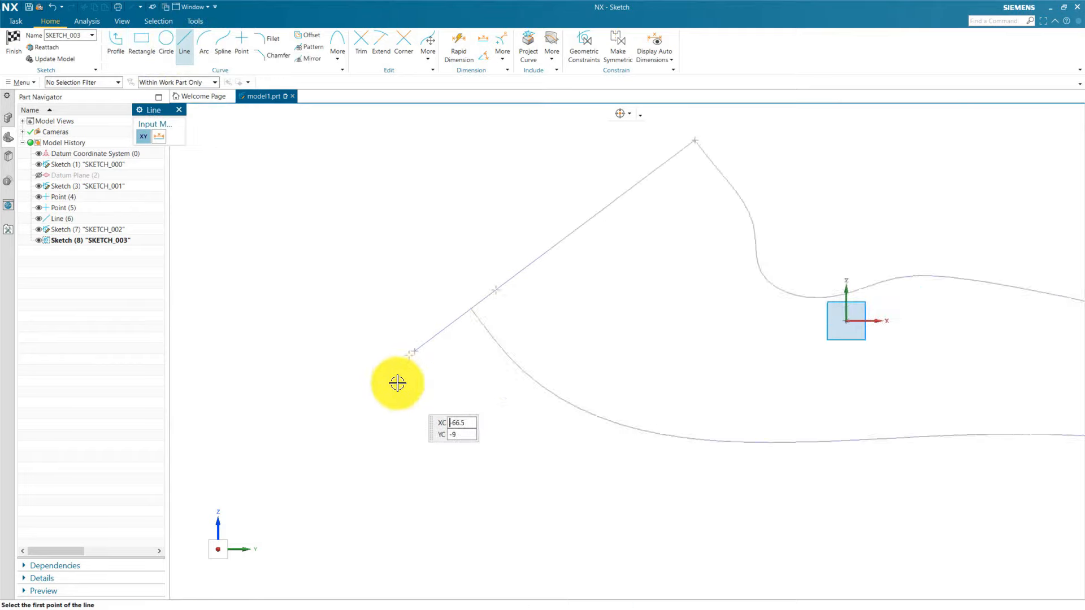
click(426, 349)
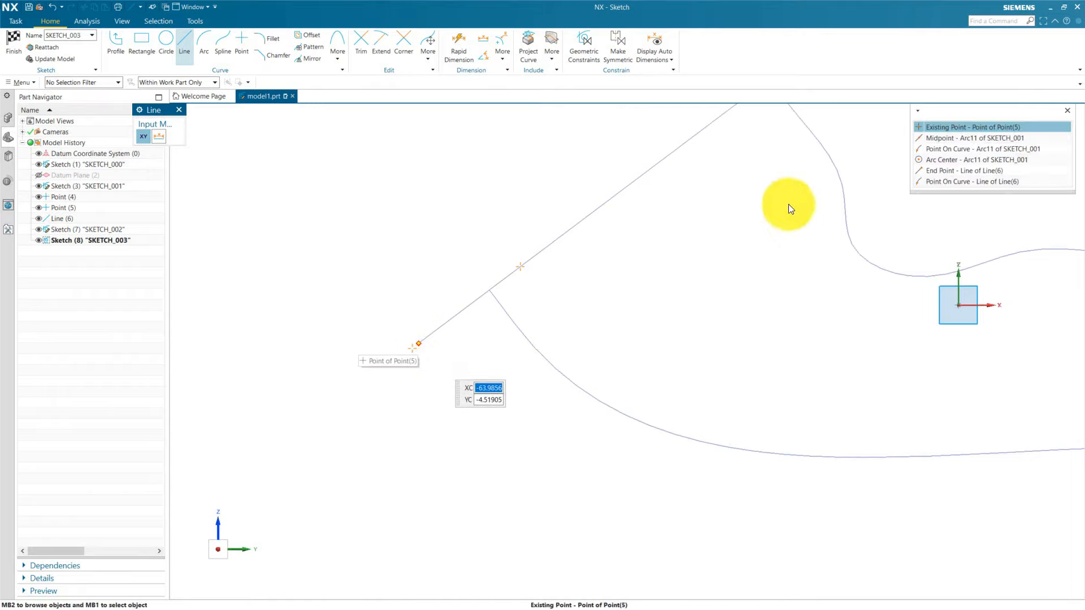
click(938, 129)
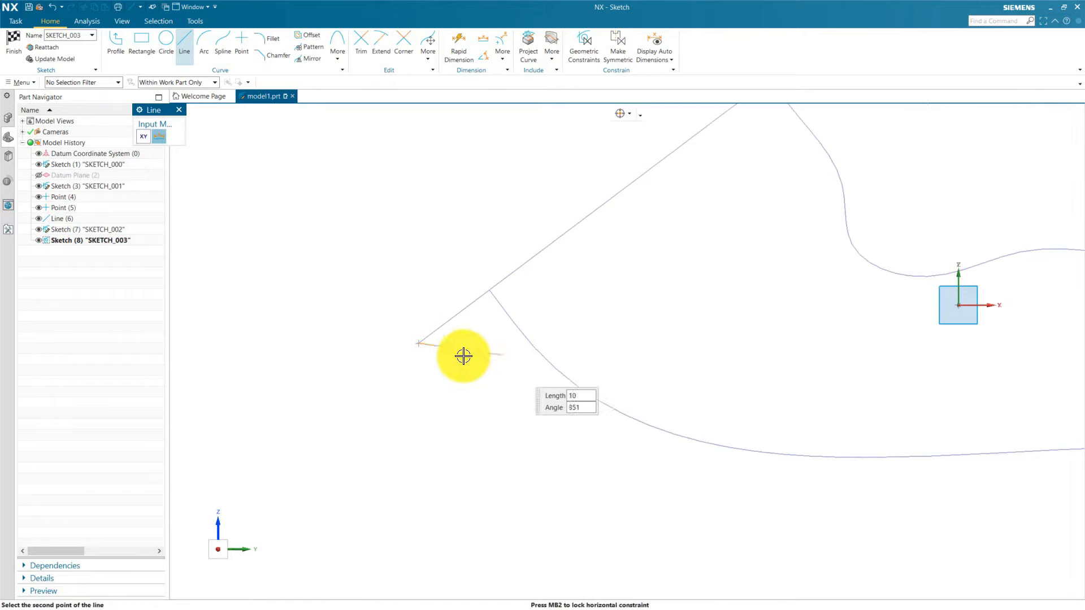
click(395, 314)
scroll(429, 312, up, 8)
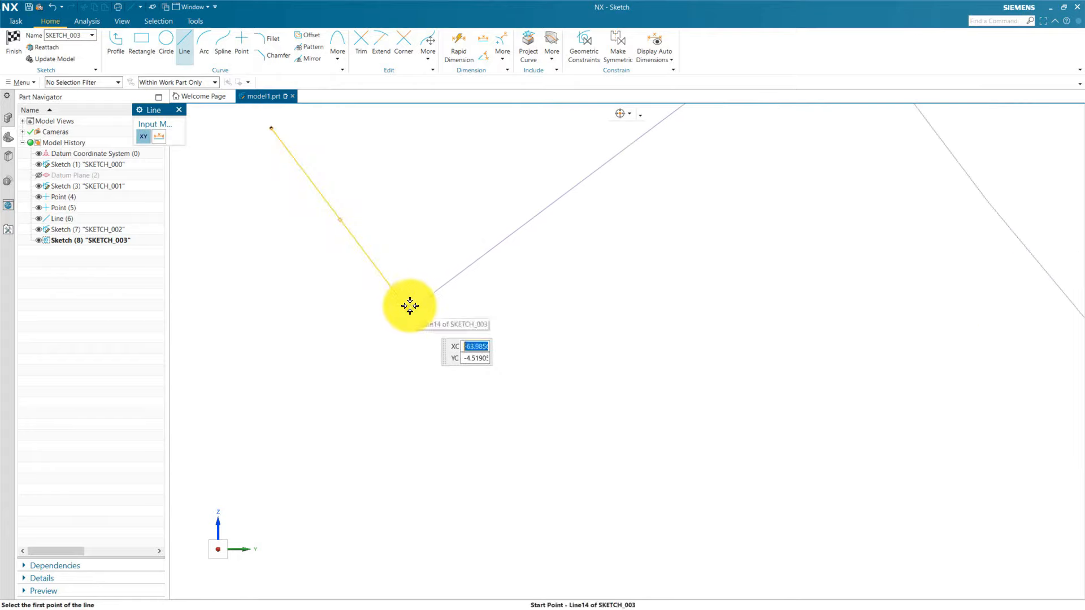
scroll(410, 305, down, 10)
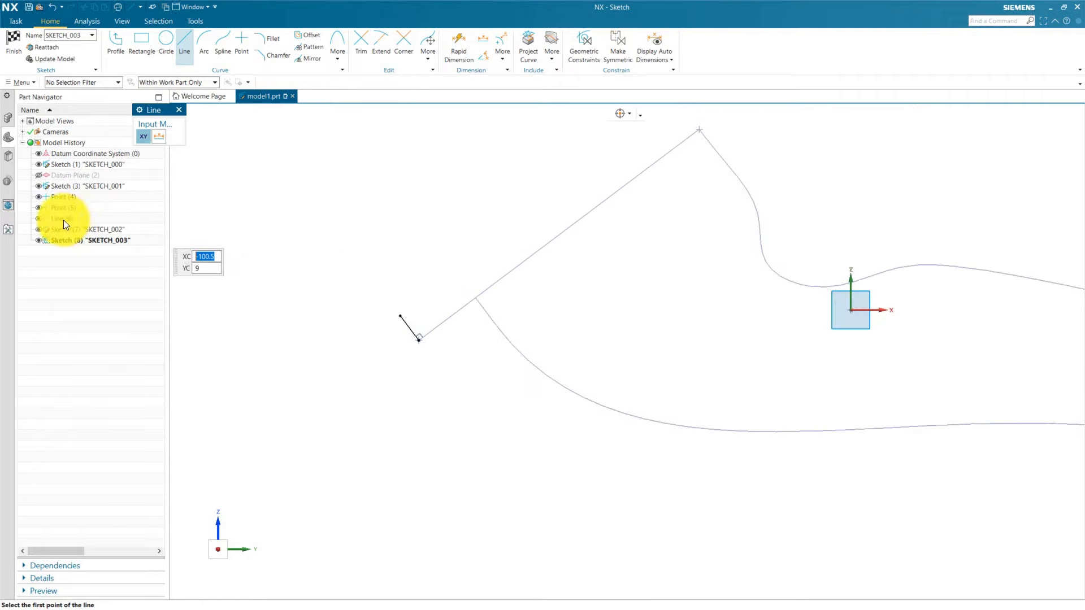
Sketch a line upward from the pointed tip where the profile curves meet and constrain it vertical
scroll(362, 300, down, 3)
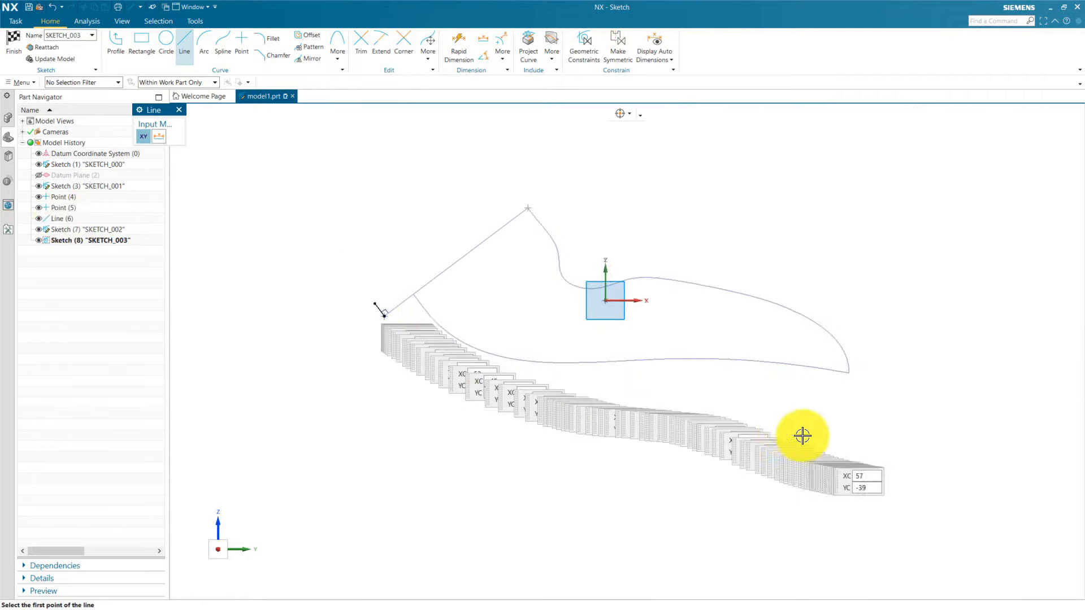
click(849, 372)
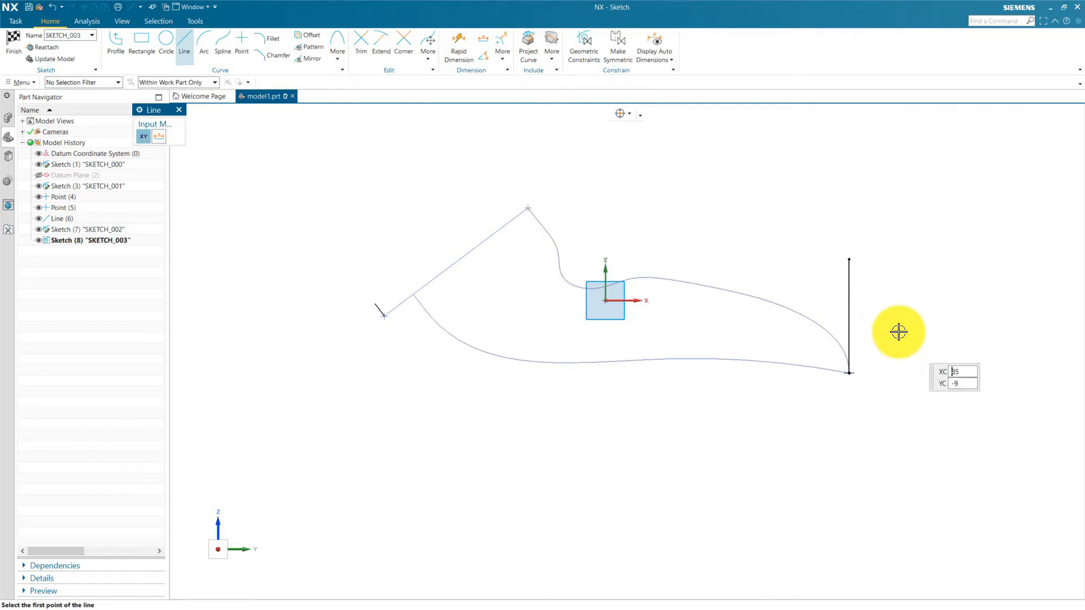
key(Escape)
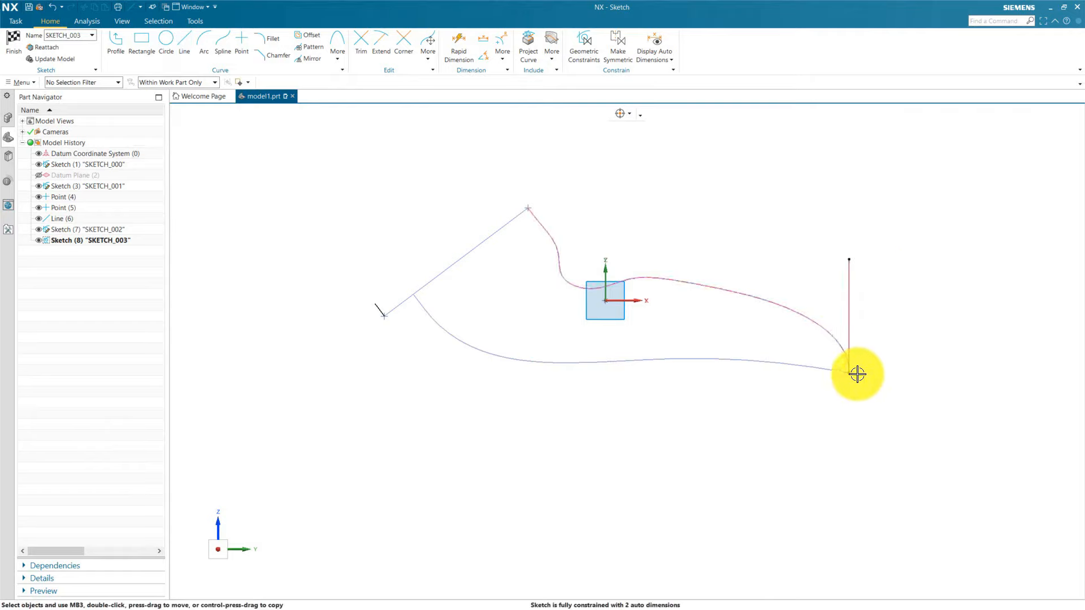
click(850, 289)
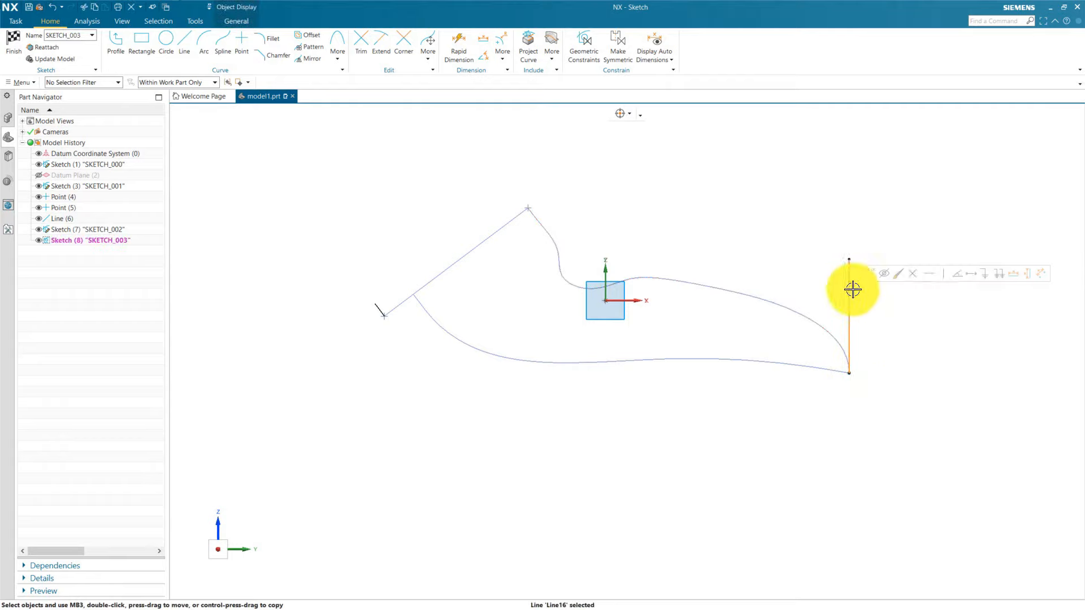
click(945, 273)
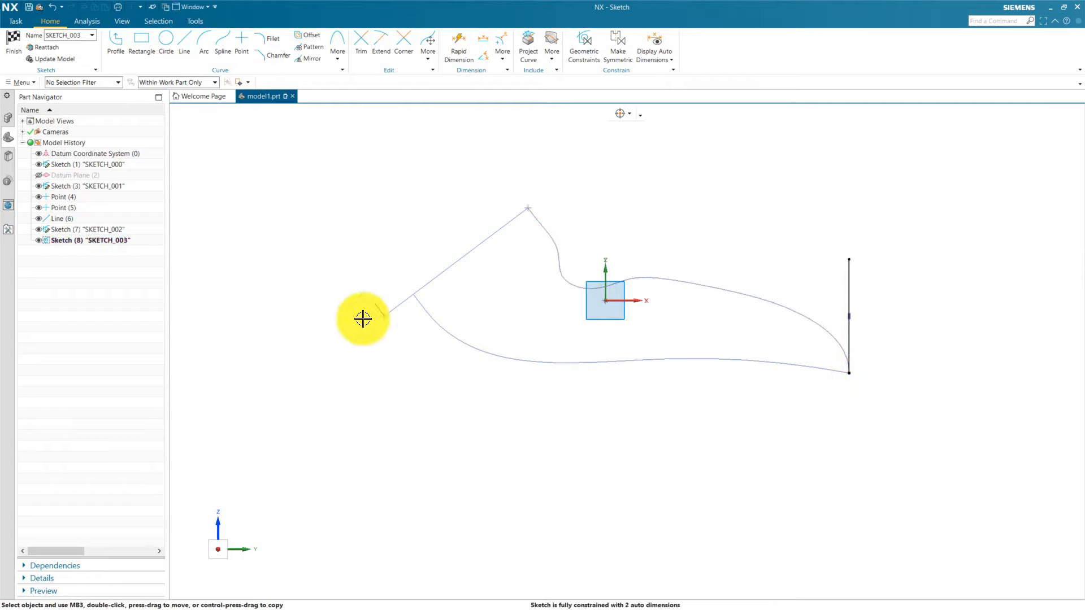
Constrain the short perpendicular line and the vertical tip line to equal length
key(c)
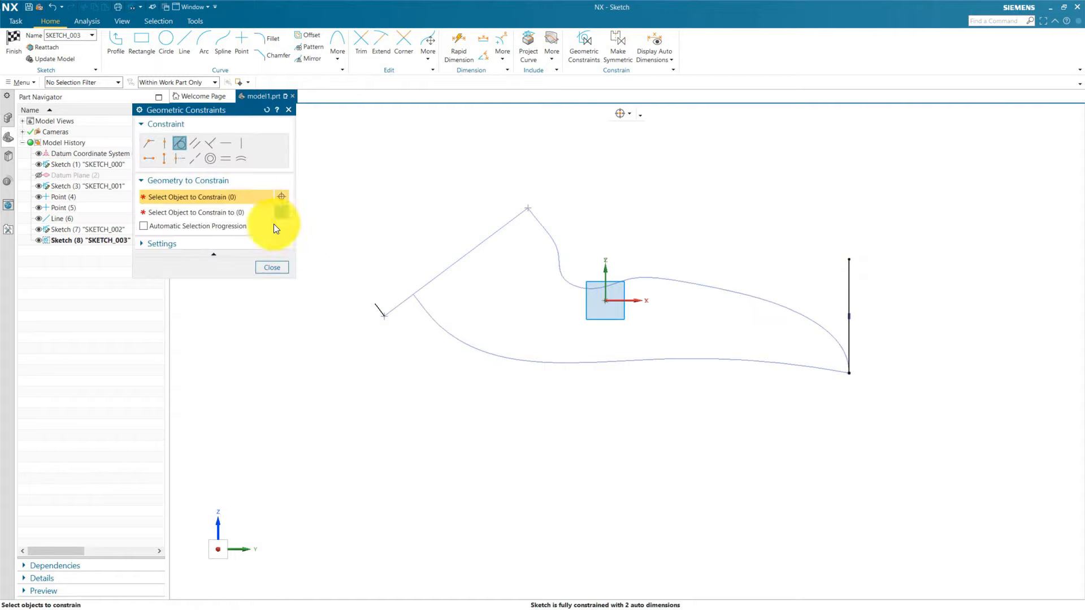
click(228, 164)
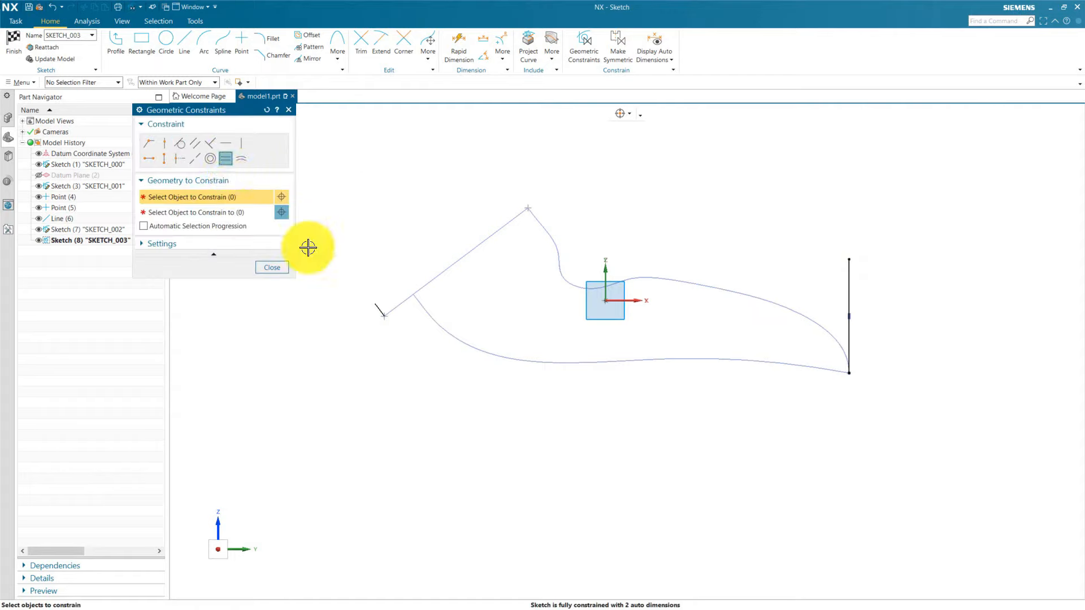
click(379, 310)
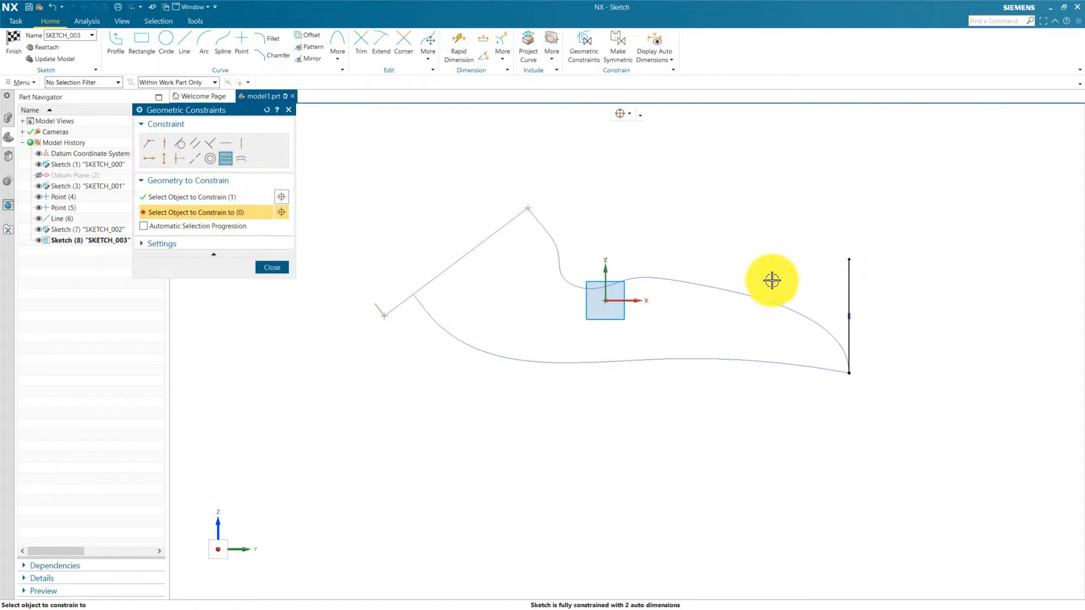
click(849, 278)
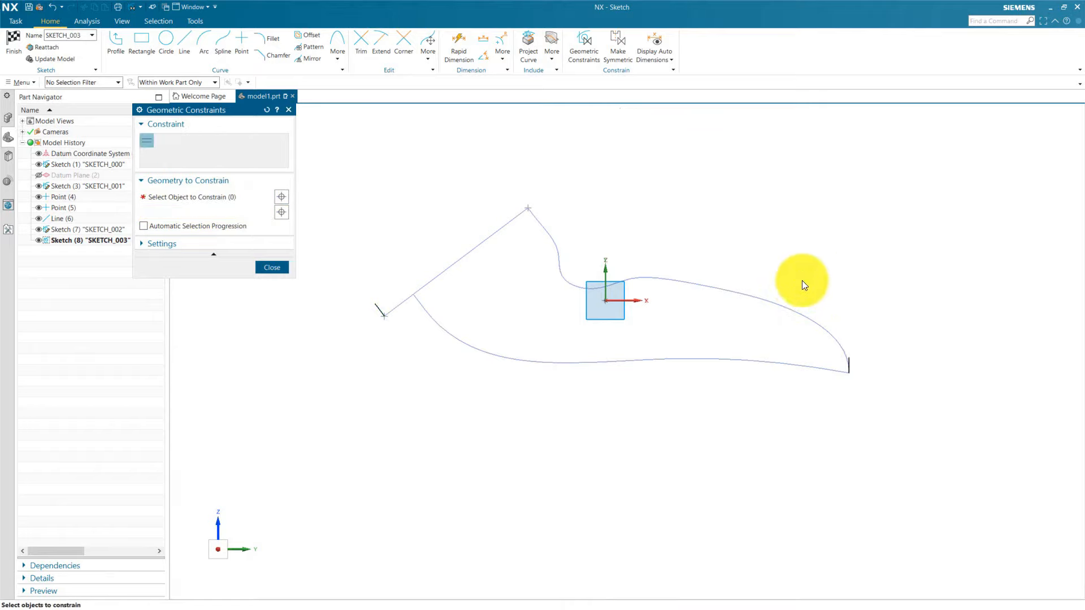
click(273, 268)
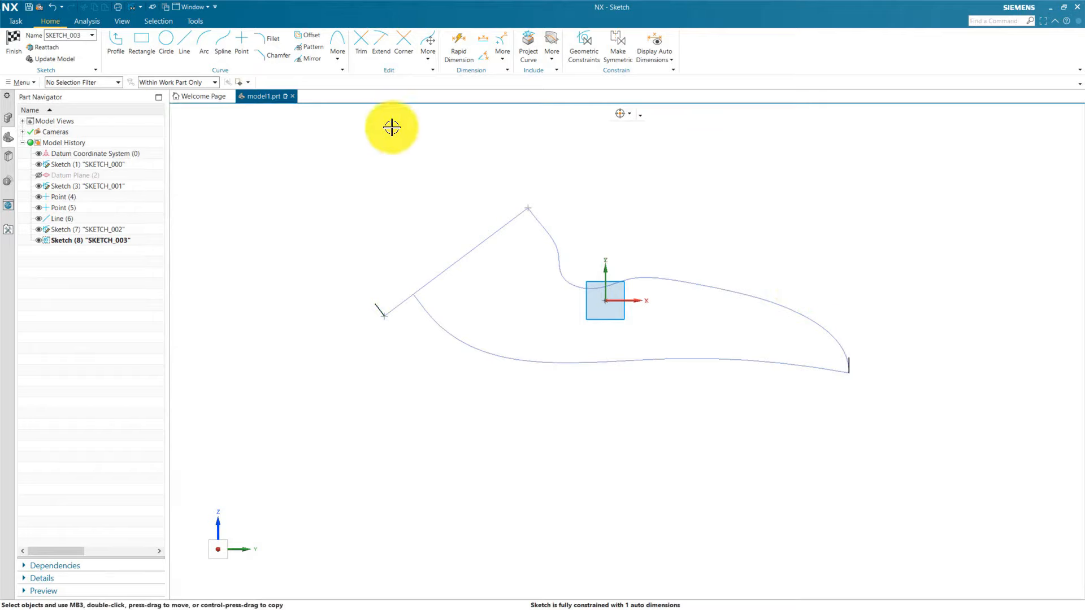
Dimension the short perpendicular line's length and set it to 10 mm
click(457, 41)
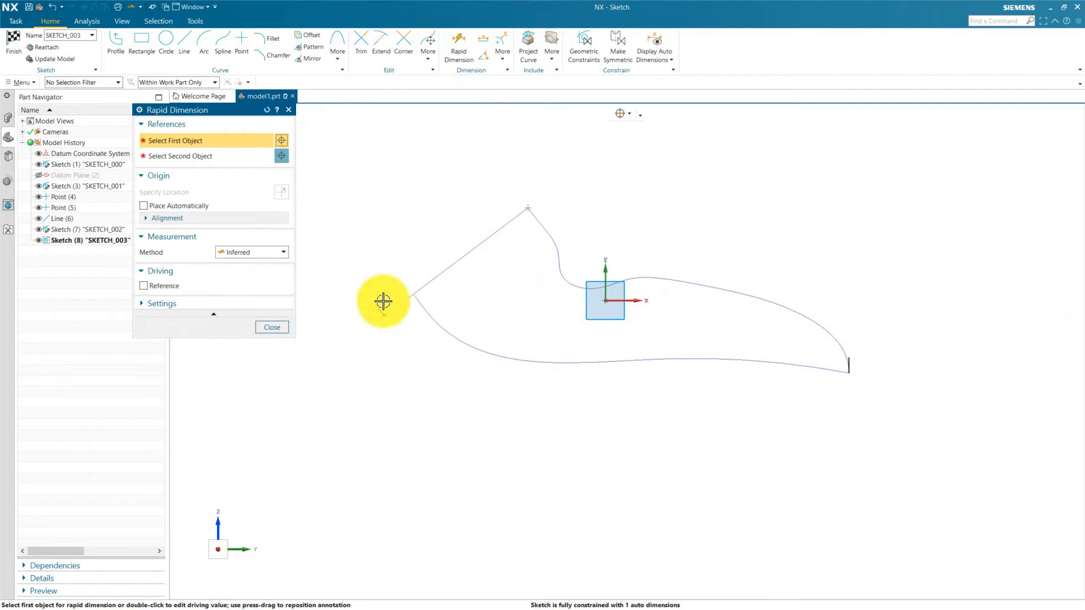
scroll(369, 320, up, 4)
click(365, 320)
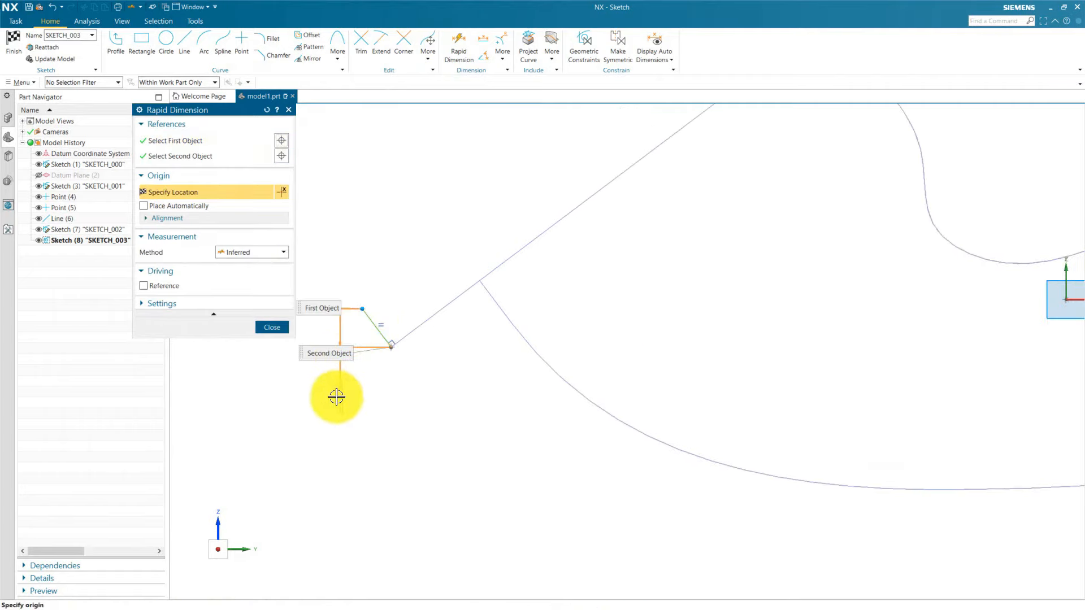
click(320, 386)
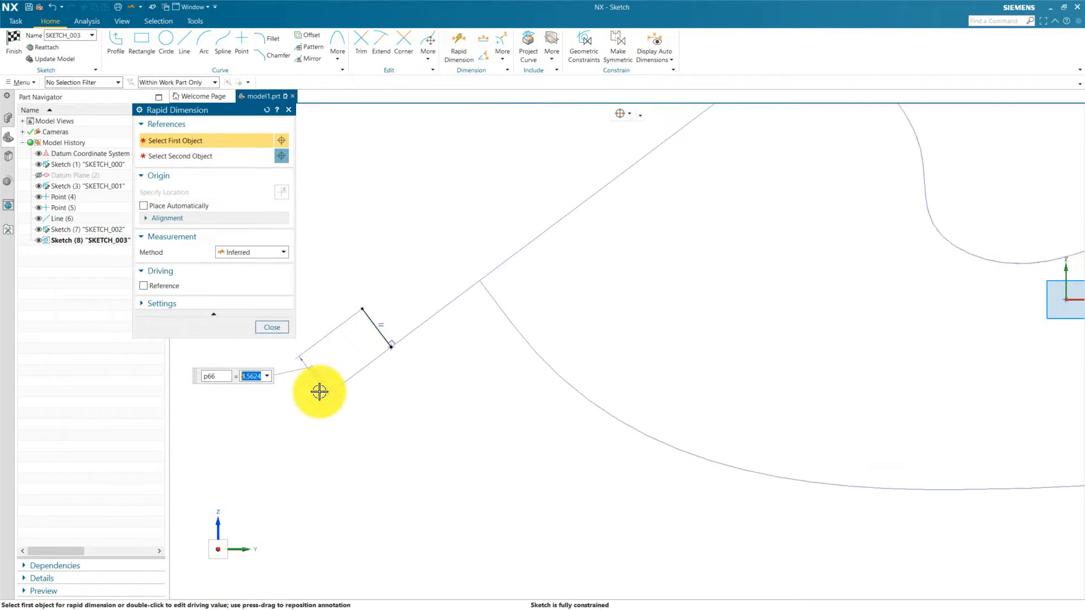
text(10)
key(Return)
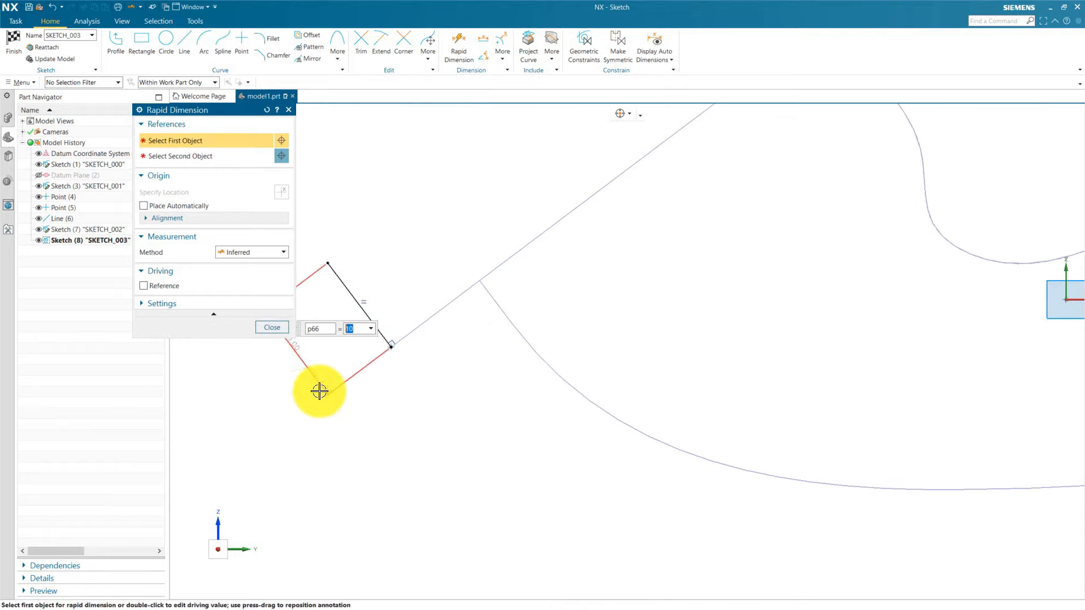
click(276, 328)
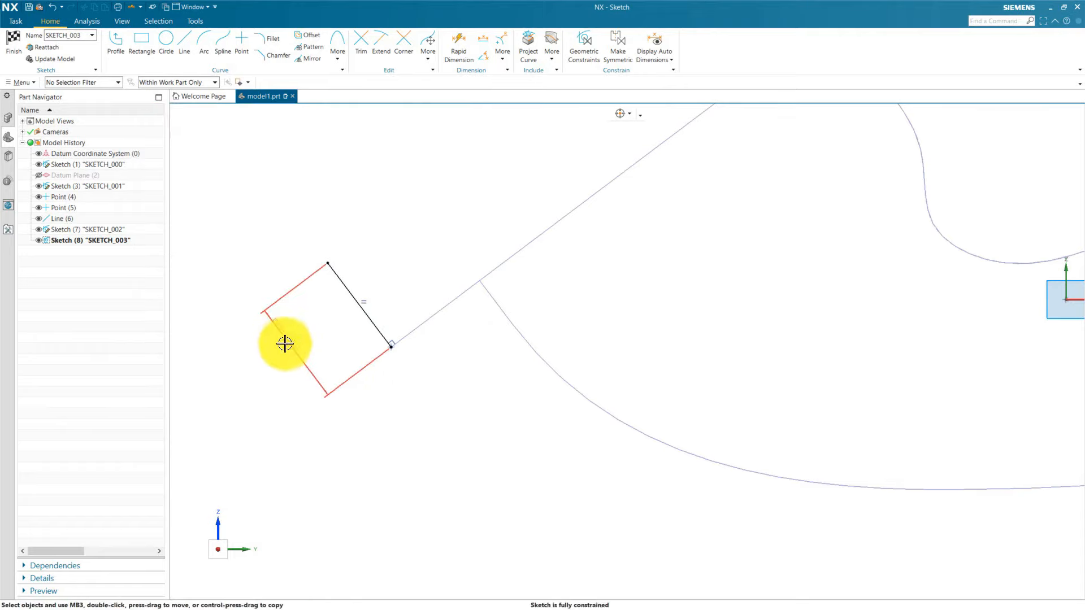
Convert the perpendicular line and the vertical tip line to reference geometry
click(337, 274)
key(Escape)
scroll(334, 307, down, 3)
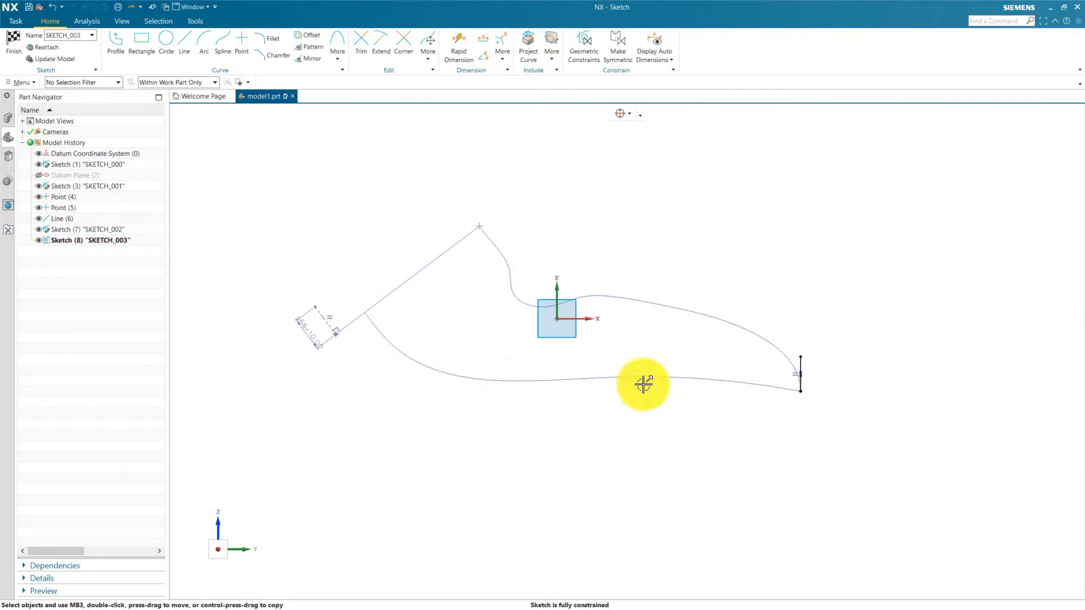
scroll(799, 363, up, 4)
click(774, 347)
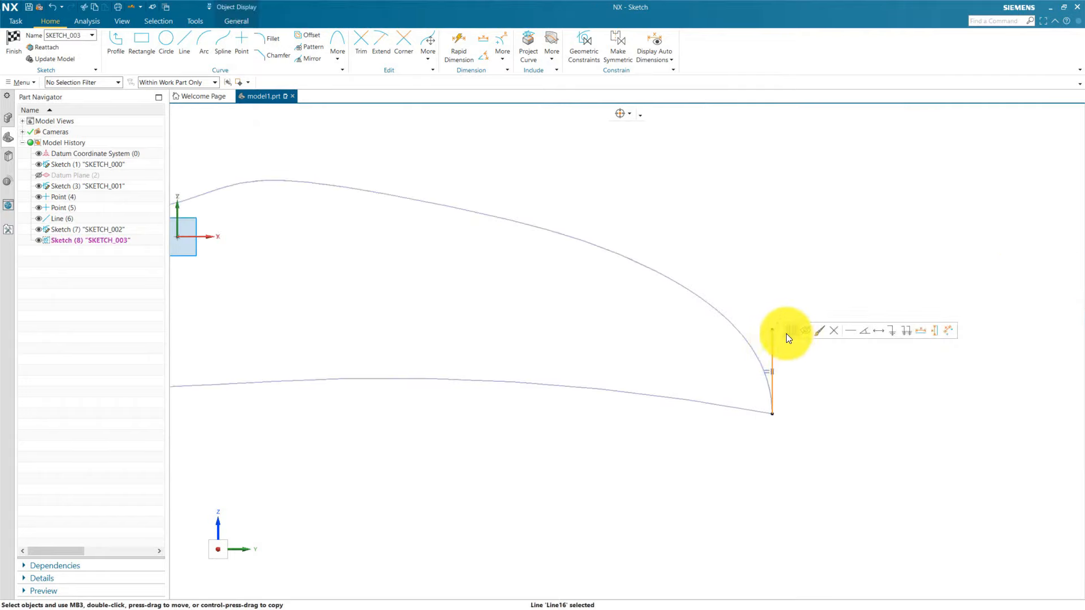
click(789, 332)
scroll(809, 330, down, 3)
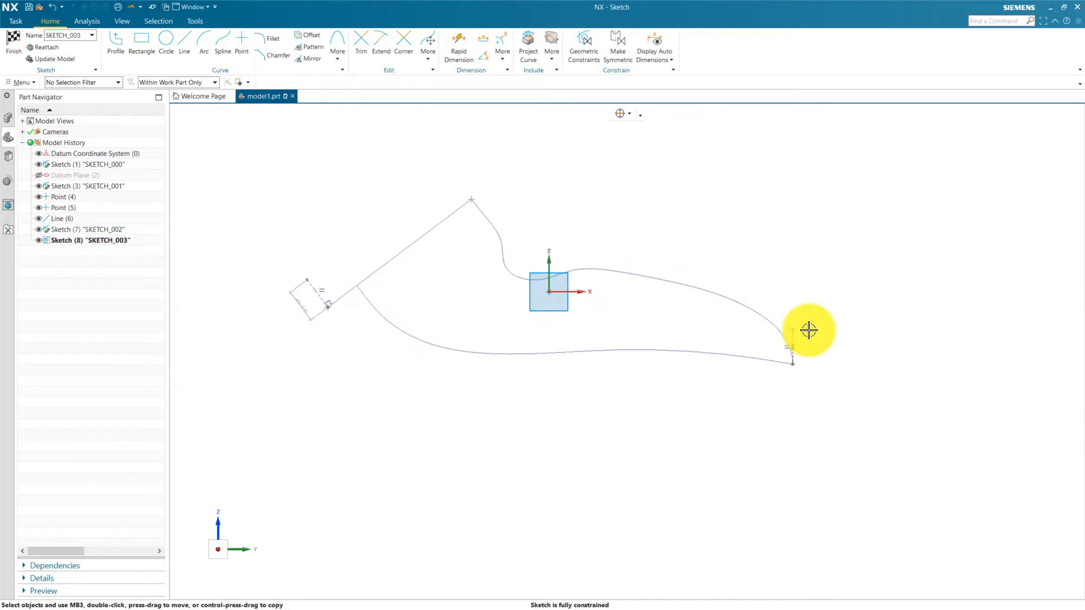
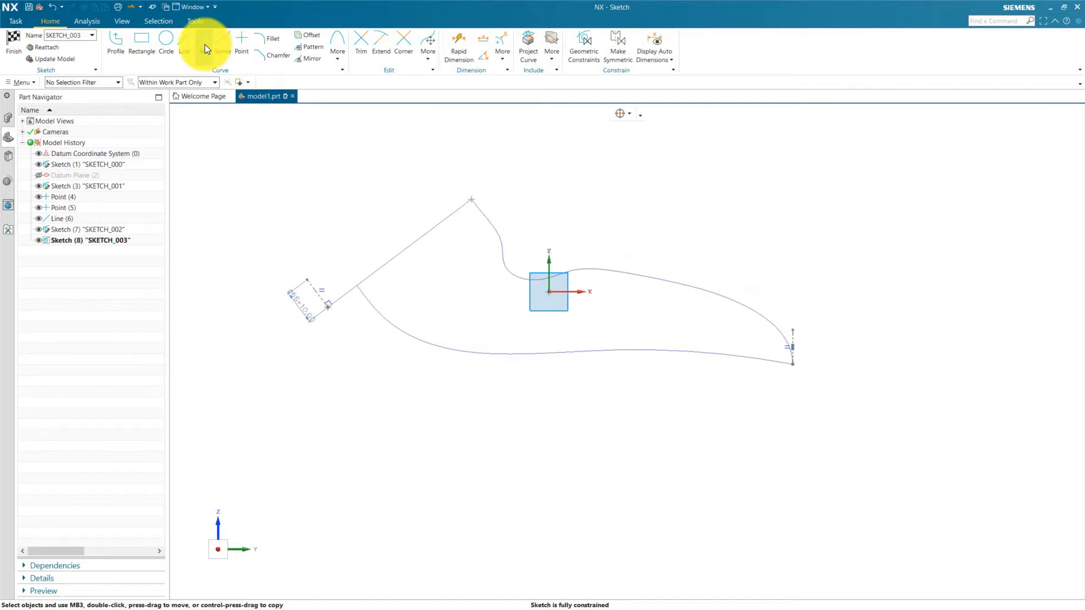
Draw a degree 3 spline through seven points, from the slanted line's lower end, below the existing lower curve, to the profile tip
click(221, 45)
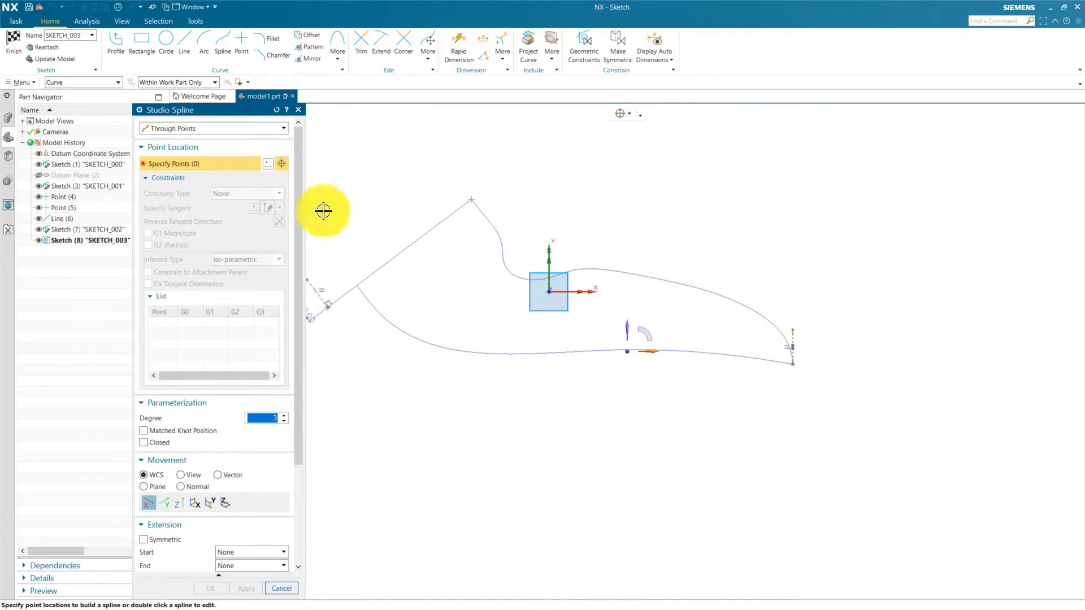
scroll(516, 307, down, 2)
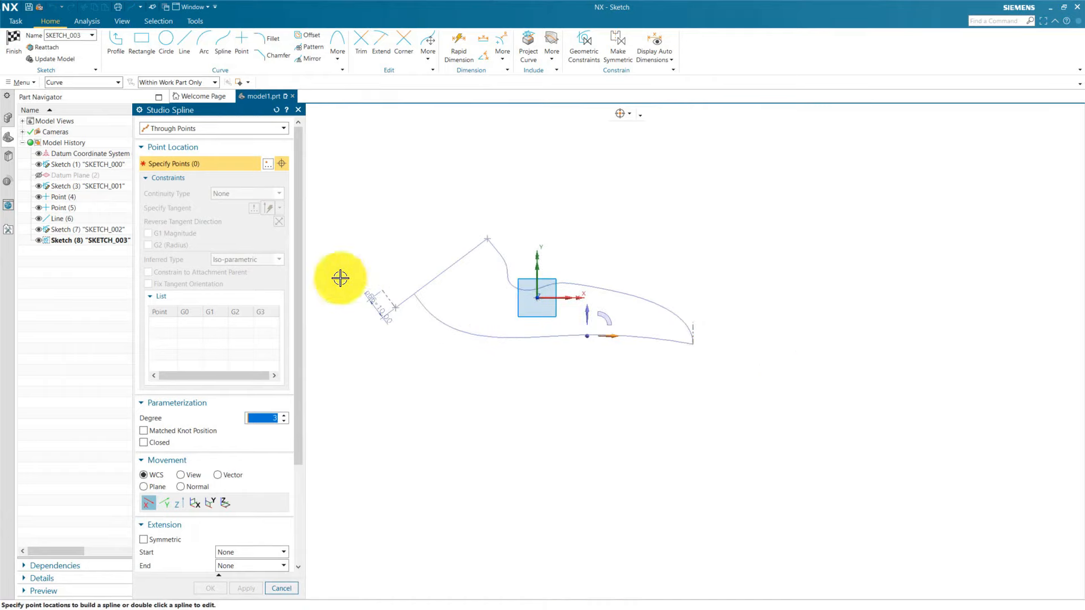
click(397, 309)
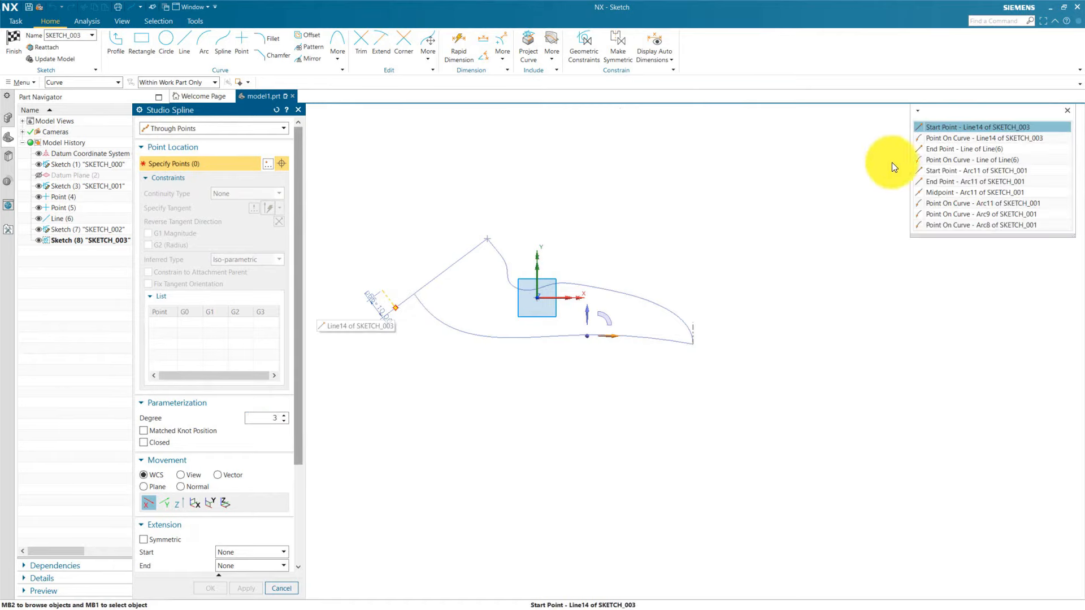
click(937, 128)
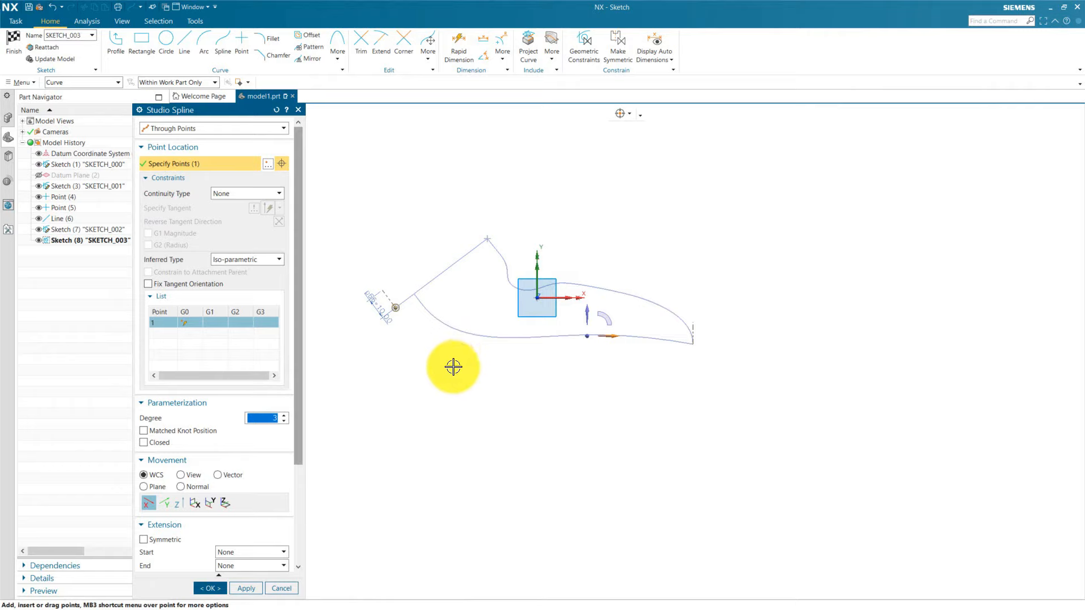
click(453, 367)
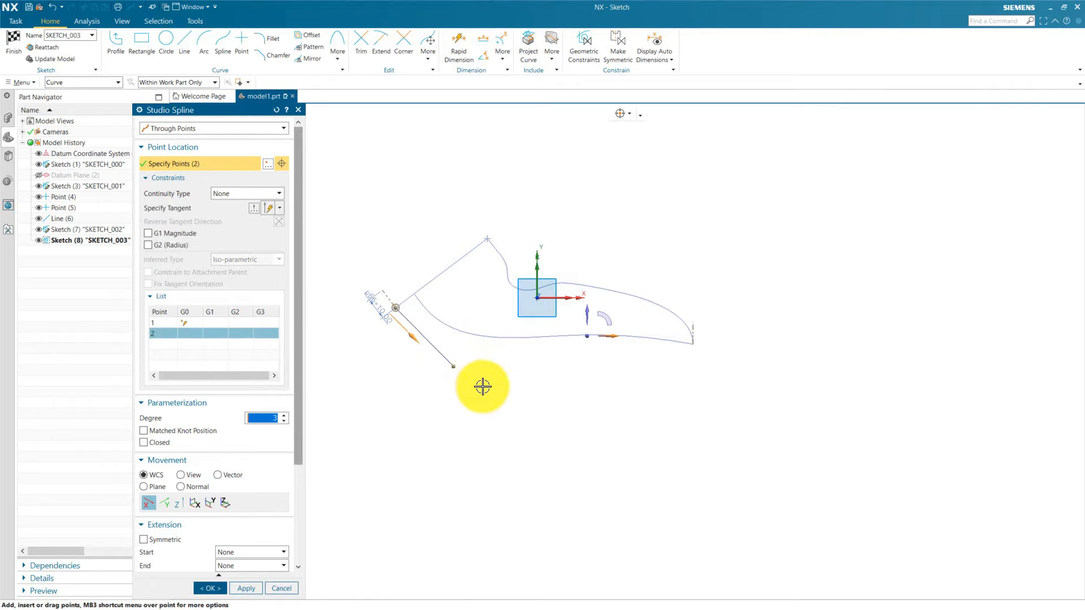
click(519, 378)
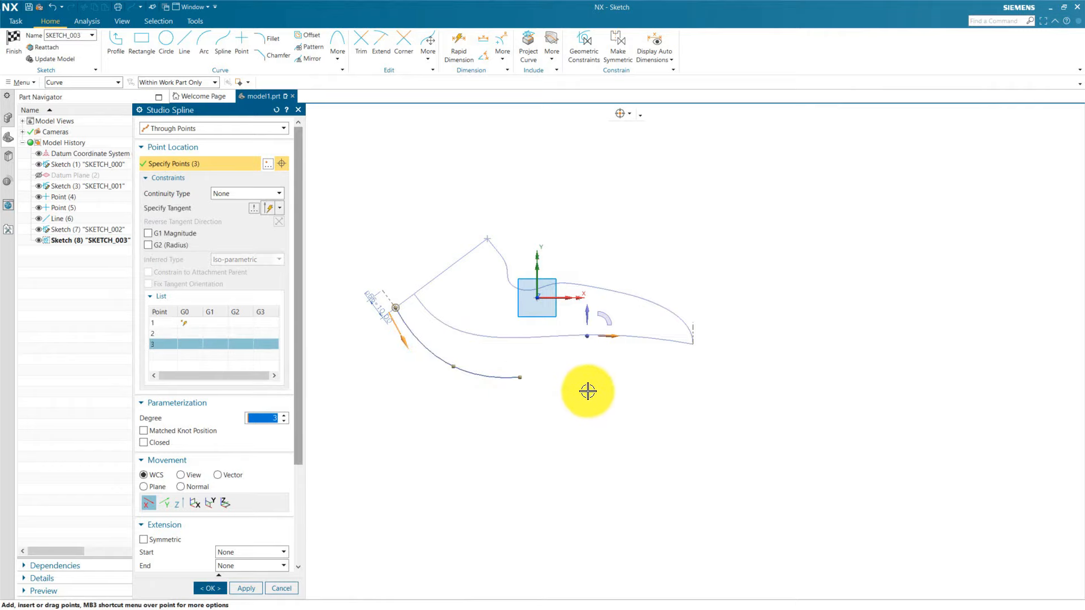
click(603, 368)
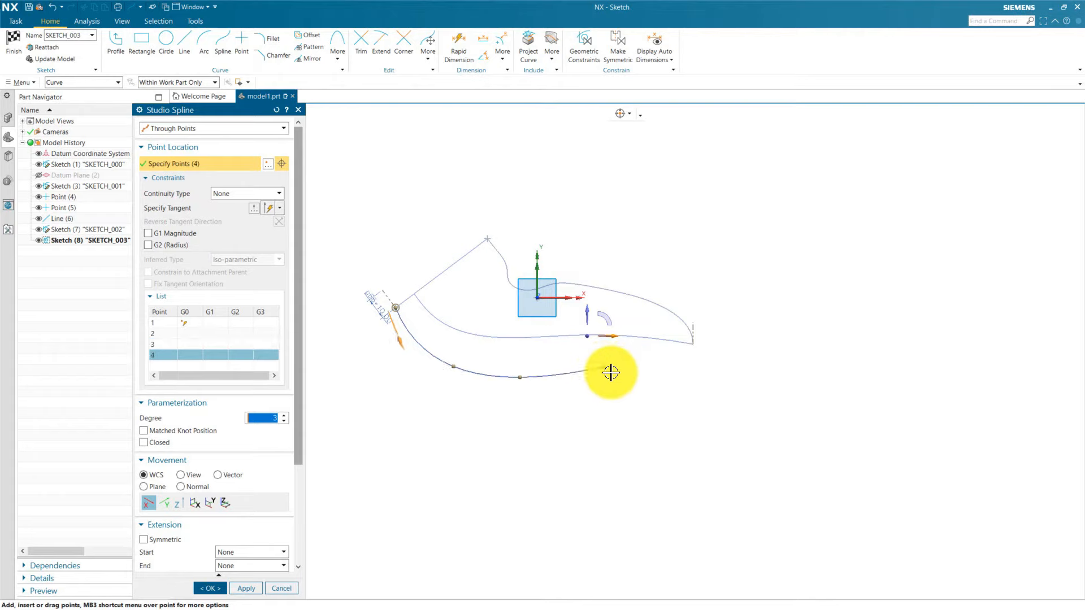
click(642, 363)
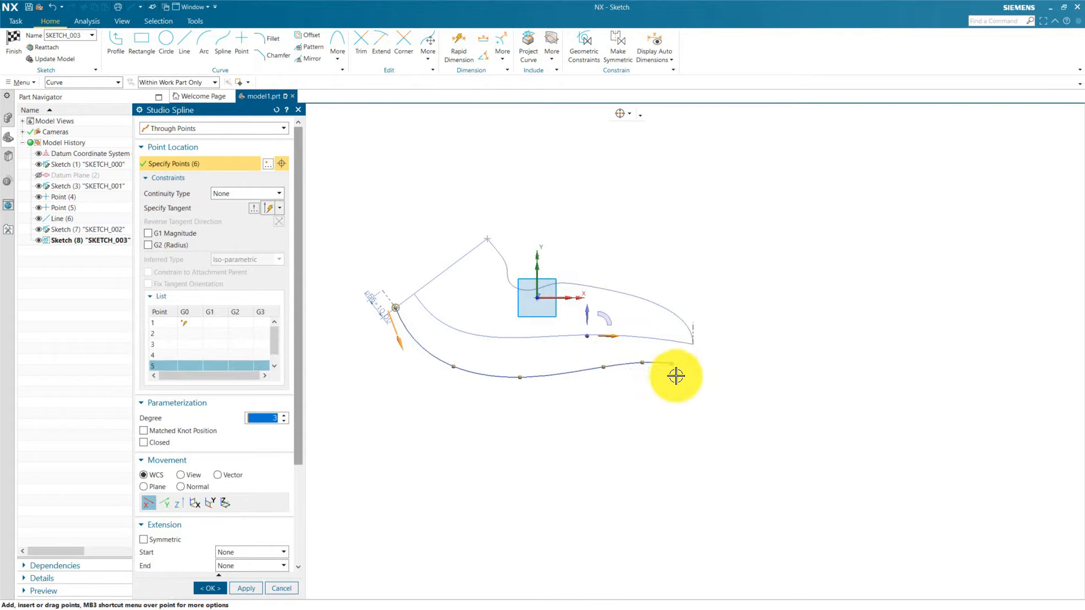
scroll(695, 364, up, 1)
click(692, 339)
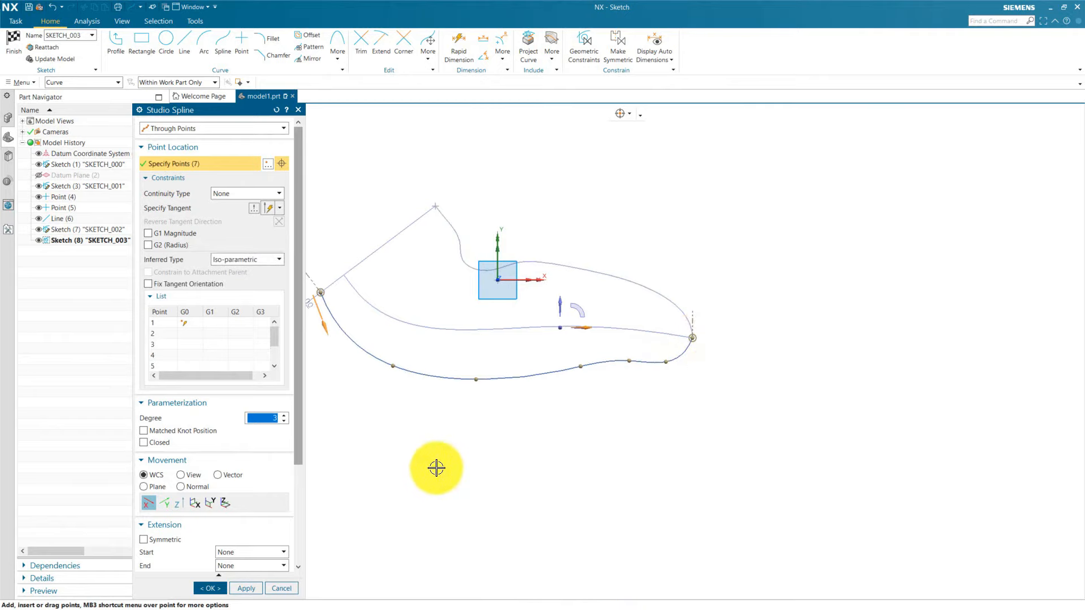
click(217, 588)
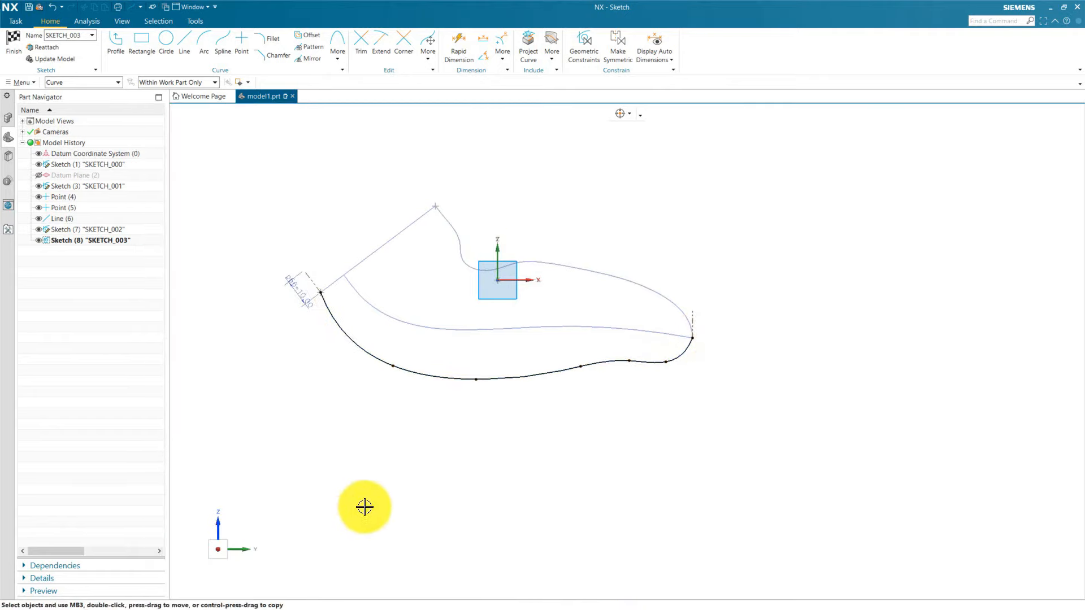
Move the 10 mm dimension away from the profile and dimension the new spline's second point 27 mm vertically from the origin
scroll(303, 291, up, 2)
drag(307, 283, 276, 246)
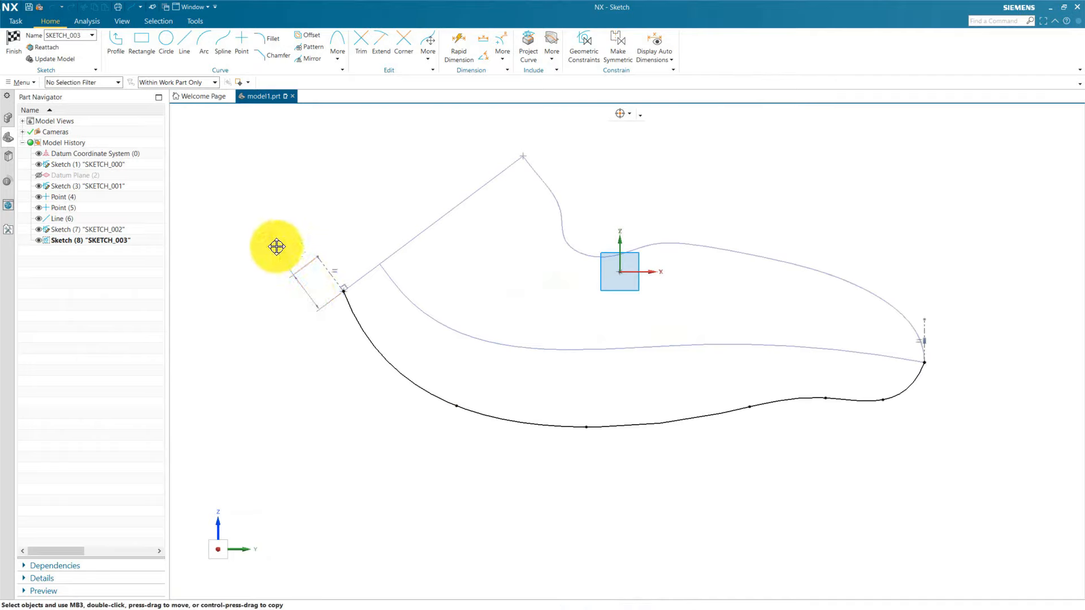
click(459, 40)
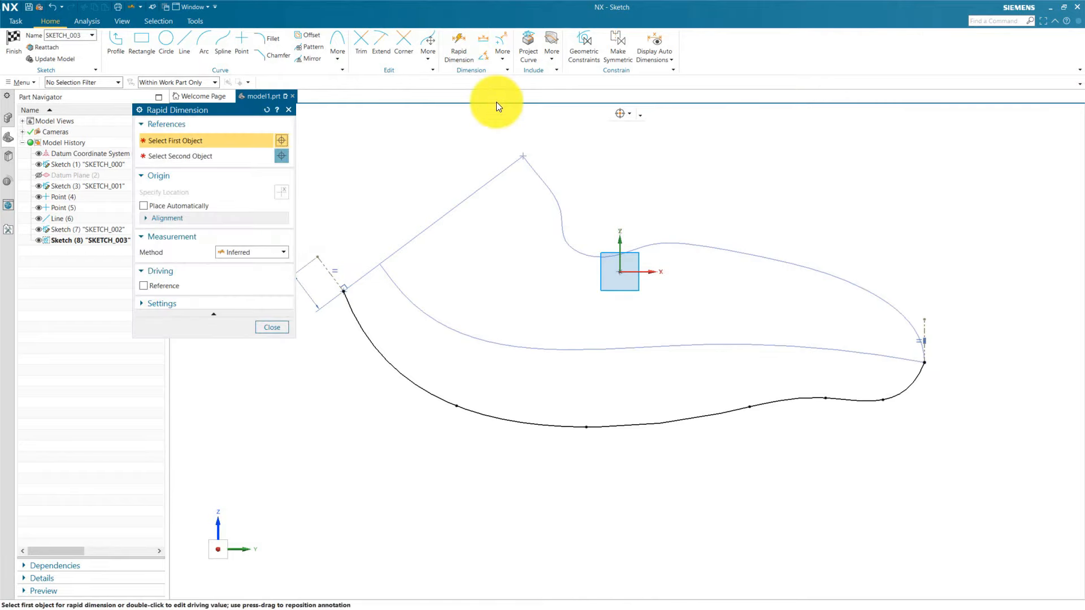
scroll(749, 258, down, 2)
scroll(661, 294, up, 2)
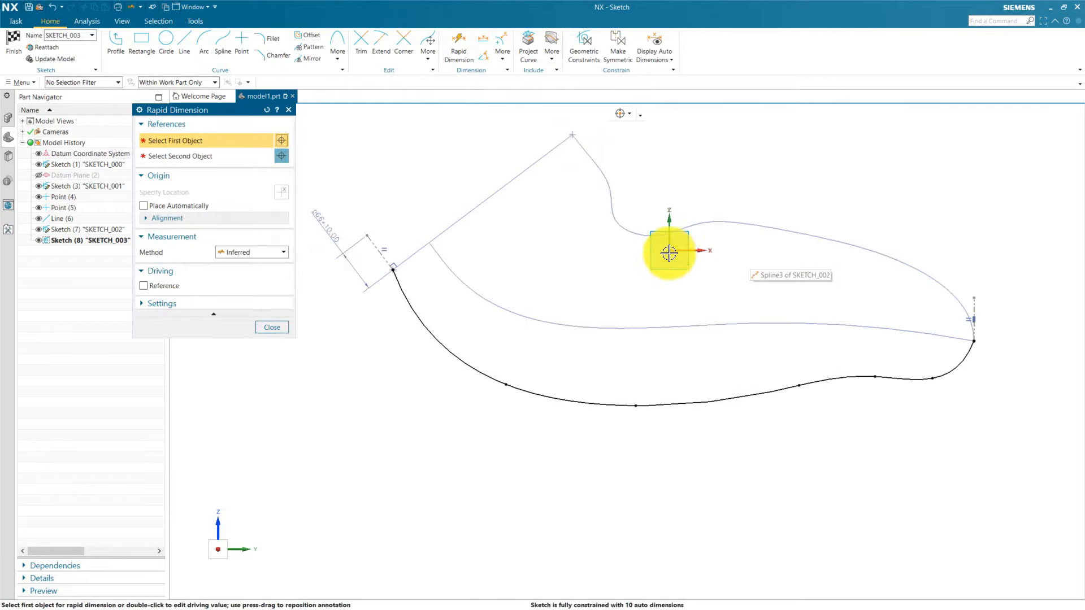
click(670, 251)
scroll(735, 260, down, 2)
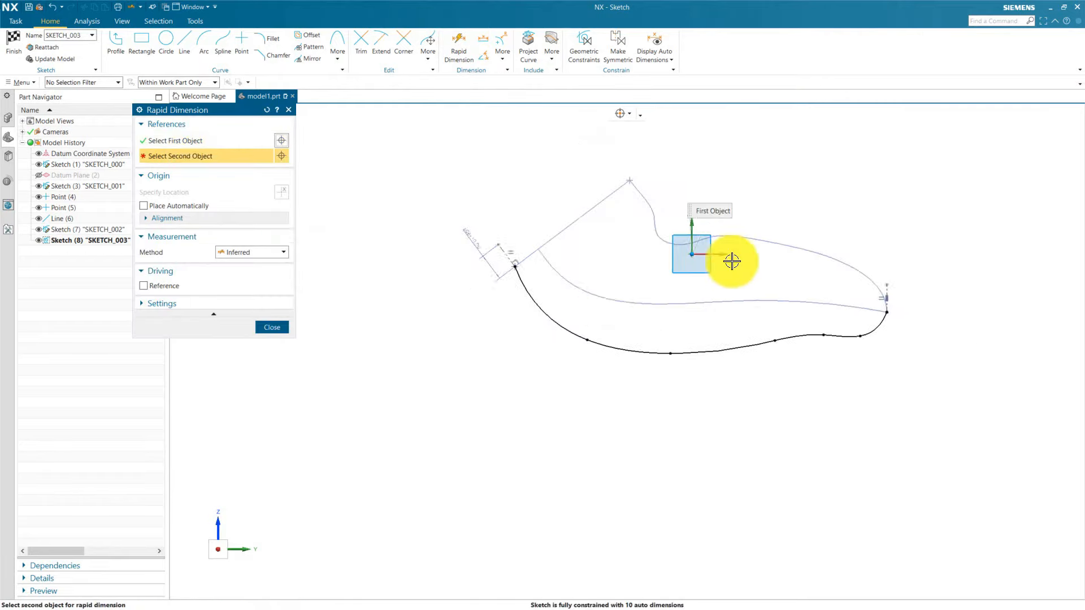
click(585, 339)
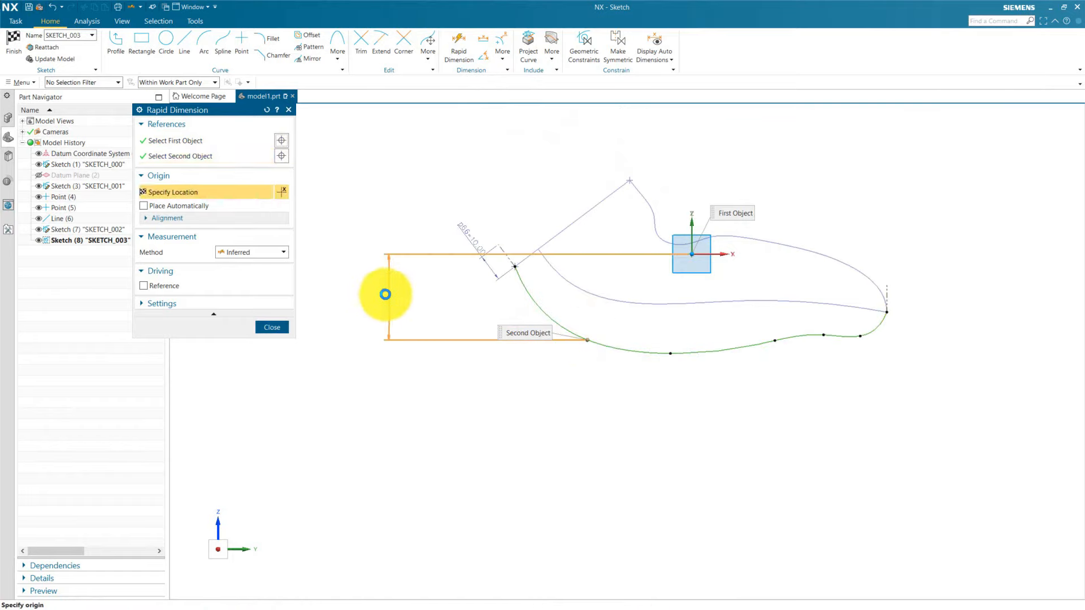
click(395, 336)
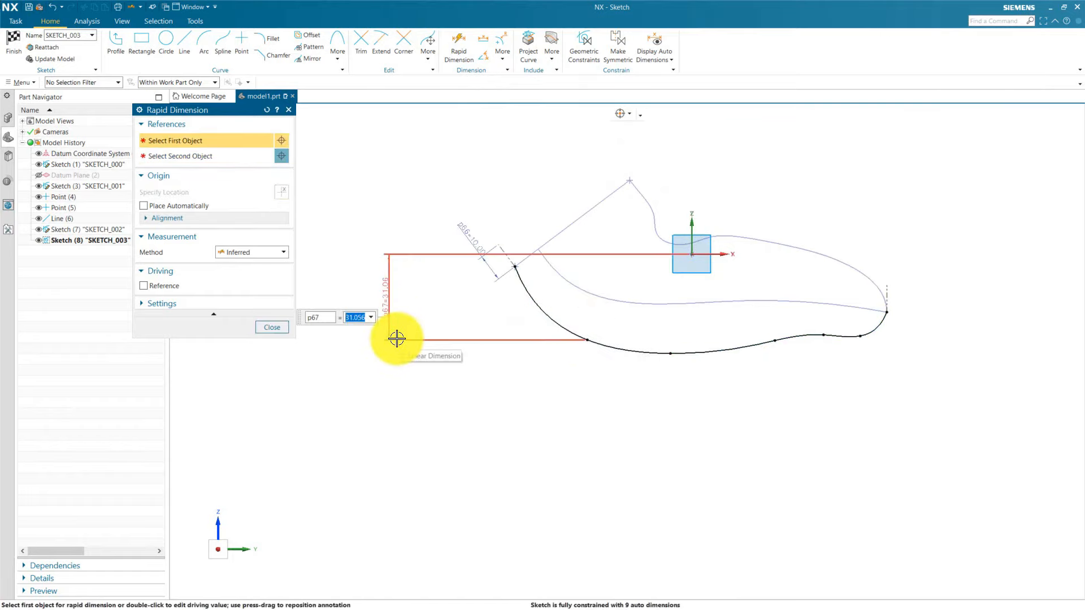
key(Return)
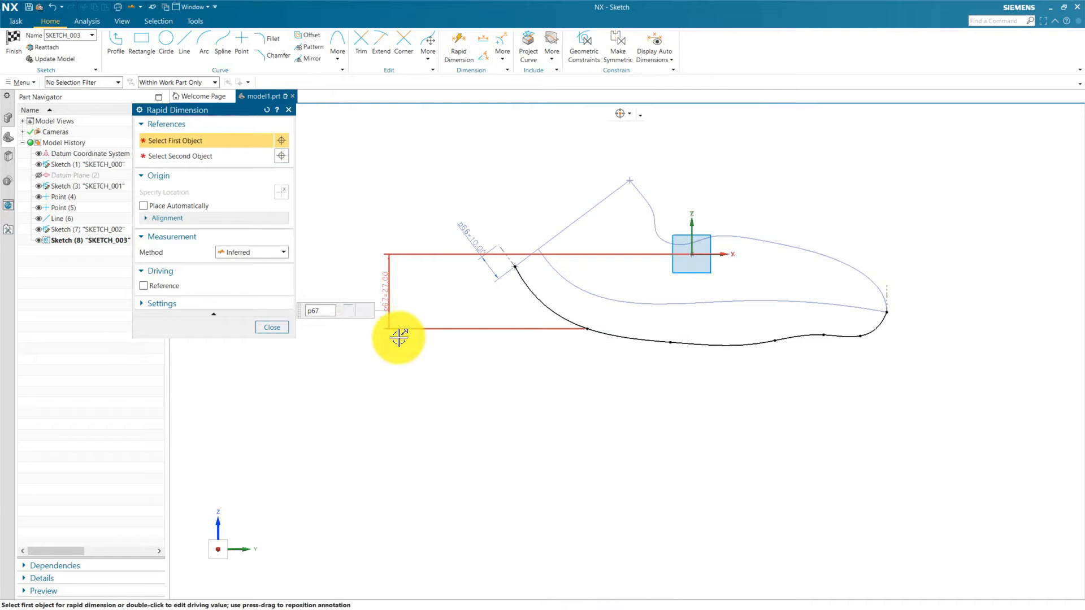
middle_click(446, 366)
Dimension the horizontal distance from the origin to the spline's second point as 40 mm
click(208, 141)
click(679, 257)
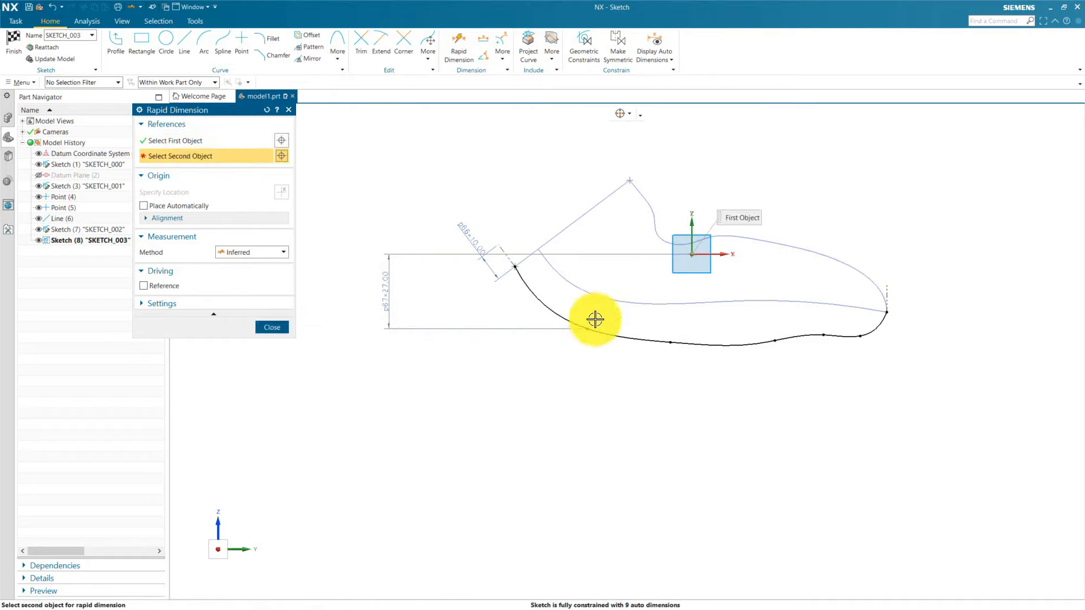
click(591, 329)
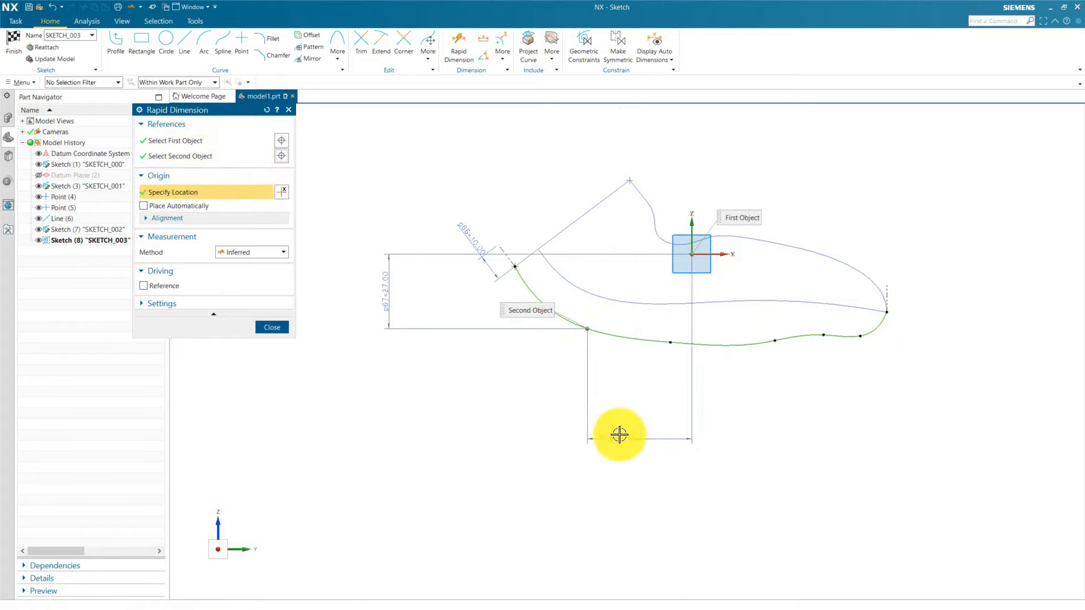
click(620, 432)
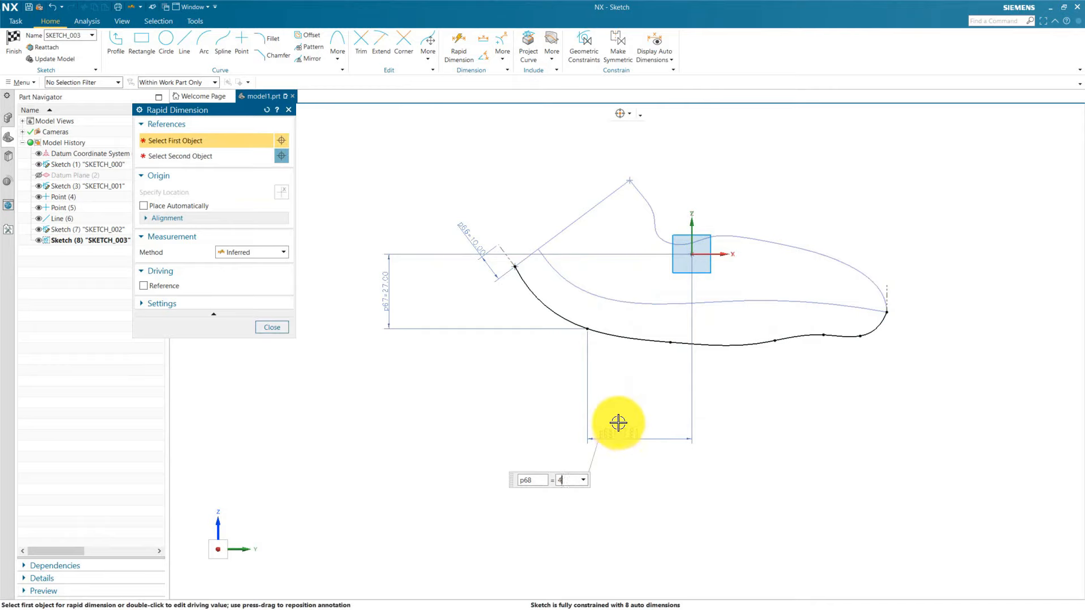
text(40)
key(Return)
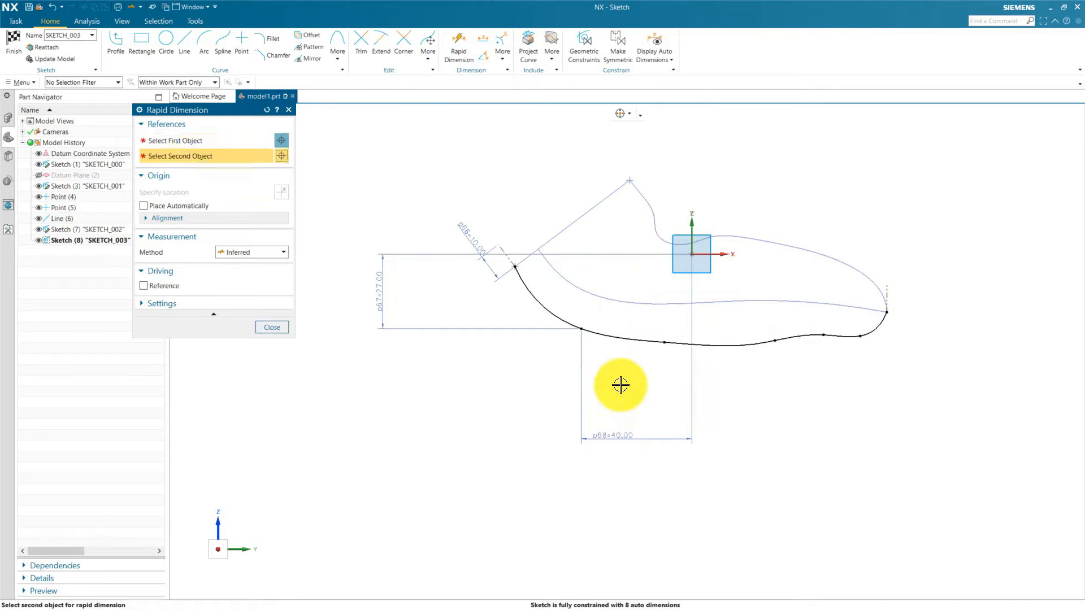
Dimension the horizontal distance from the origin to the spline's third point as 20 mm
click(255, 141)
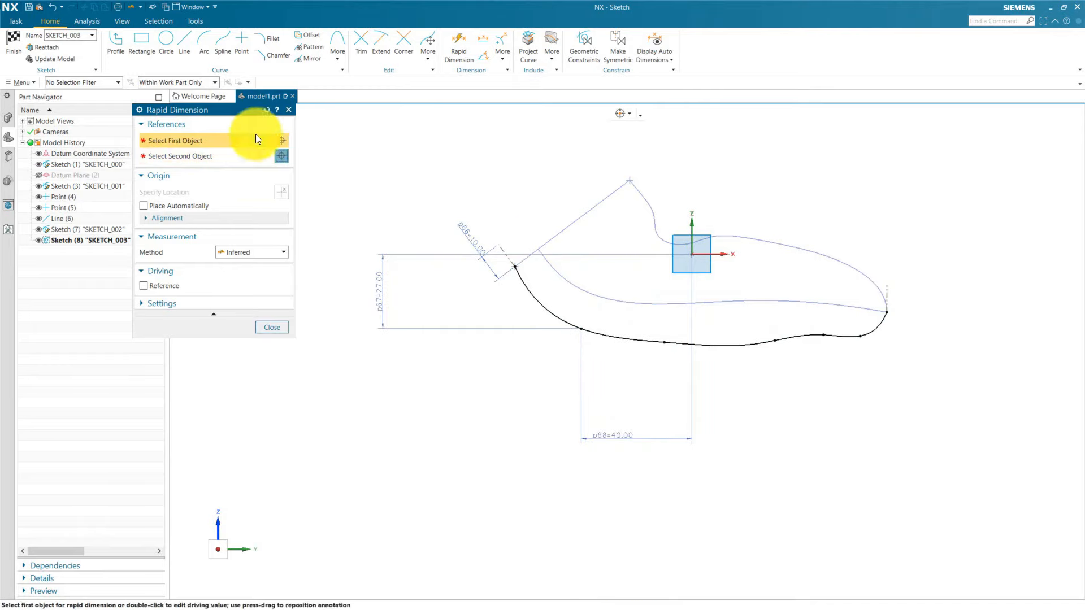
click(691, 255)
click(665, 343)
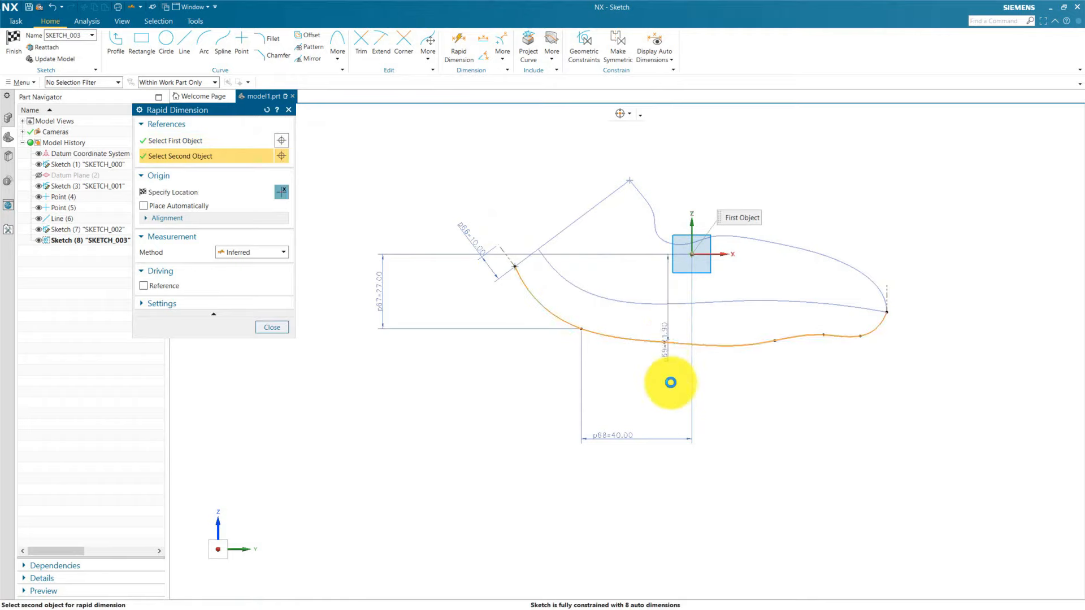
click(675, 402)
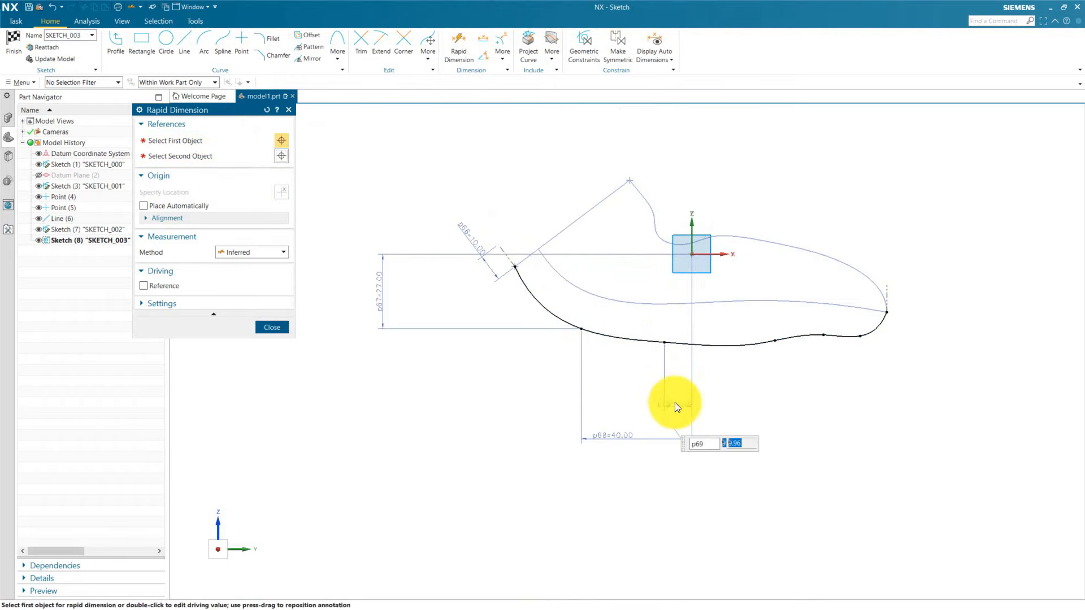
text(20)
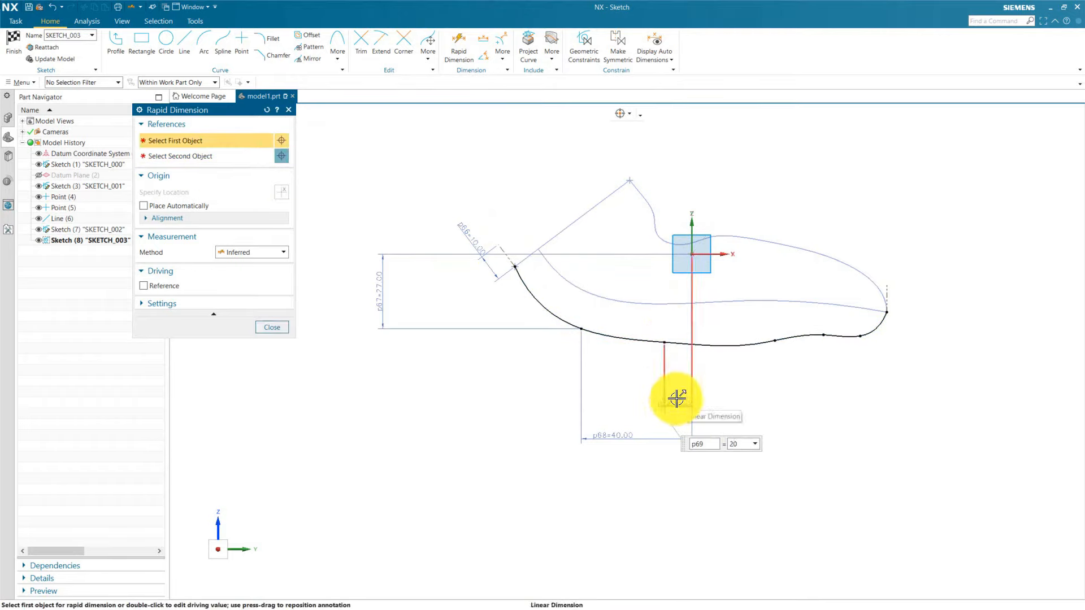
key(Return)
Dimension the vertical distance from the origin to the spline's third point as 32 mm
click(682, 259)
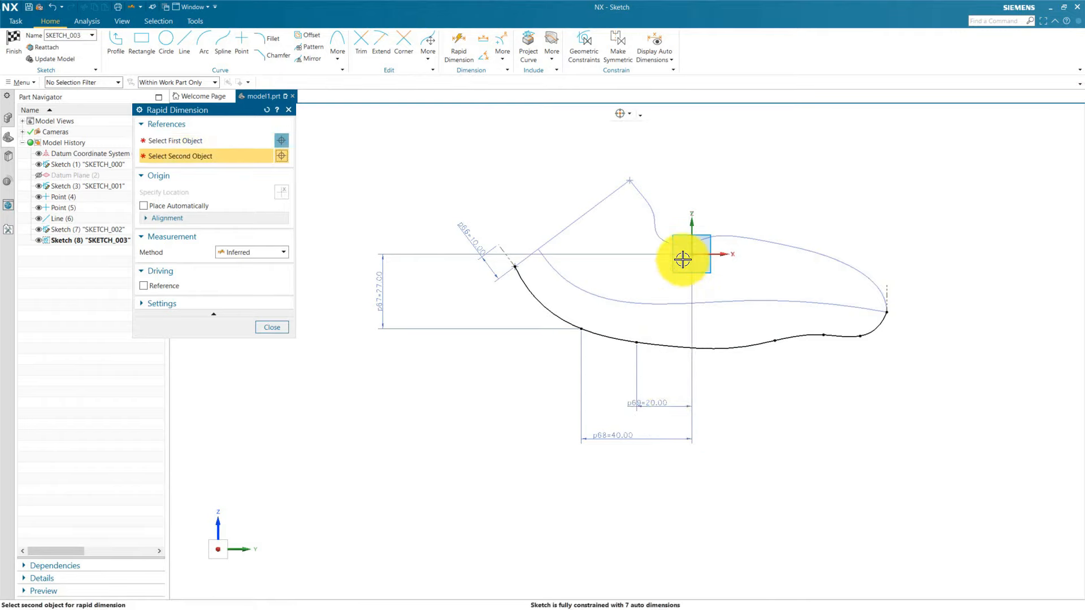
click(237, 140)
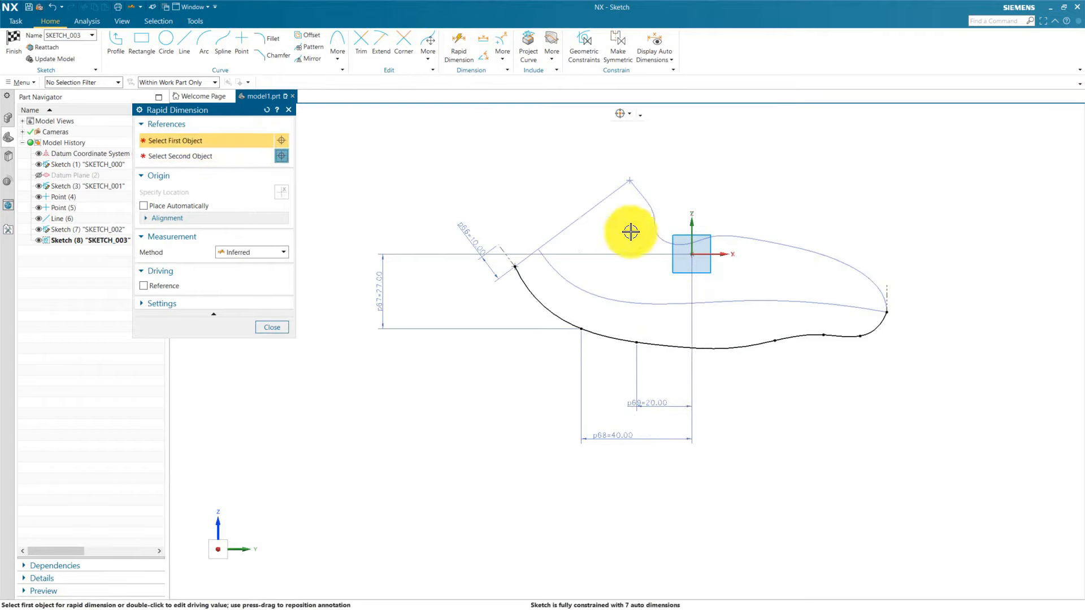
click(695, 254)
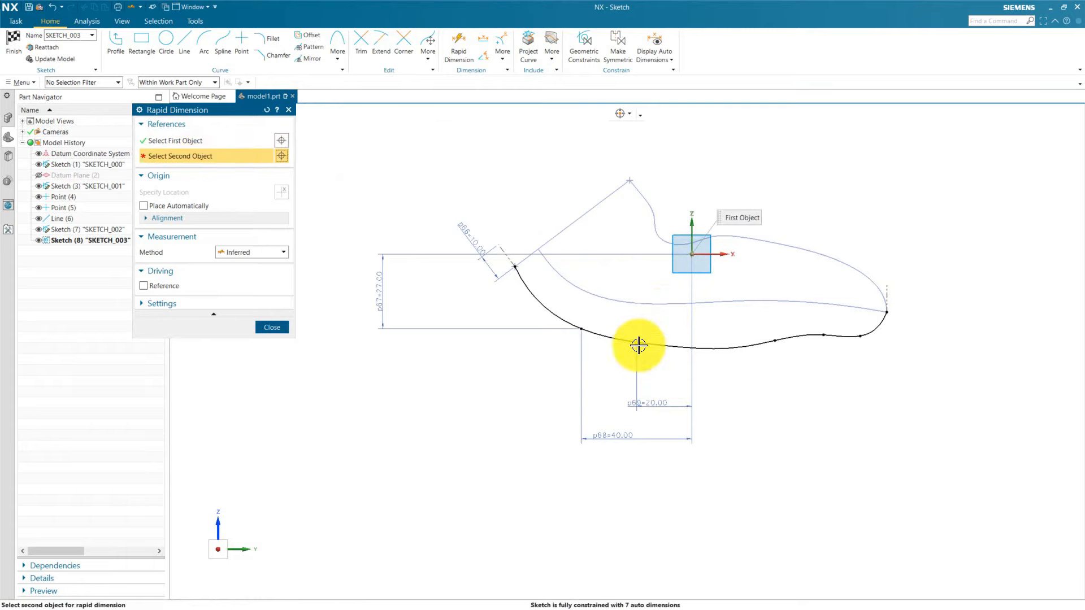
click(637, 342)
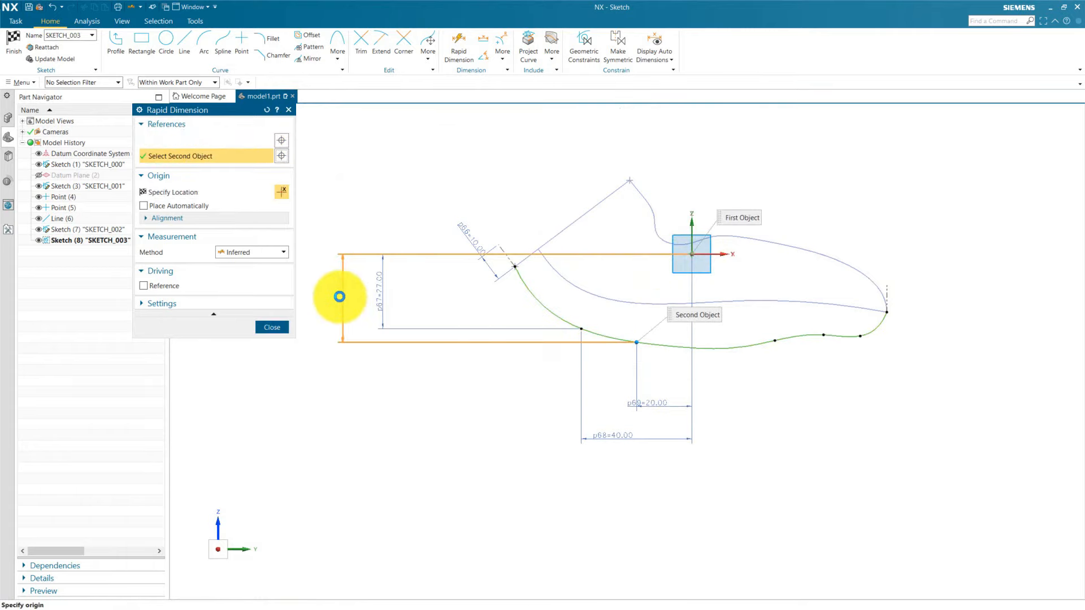
click(339, 296)
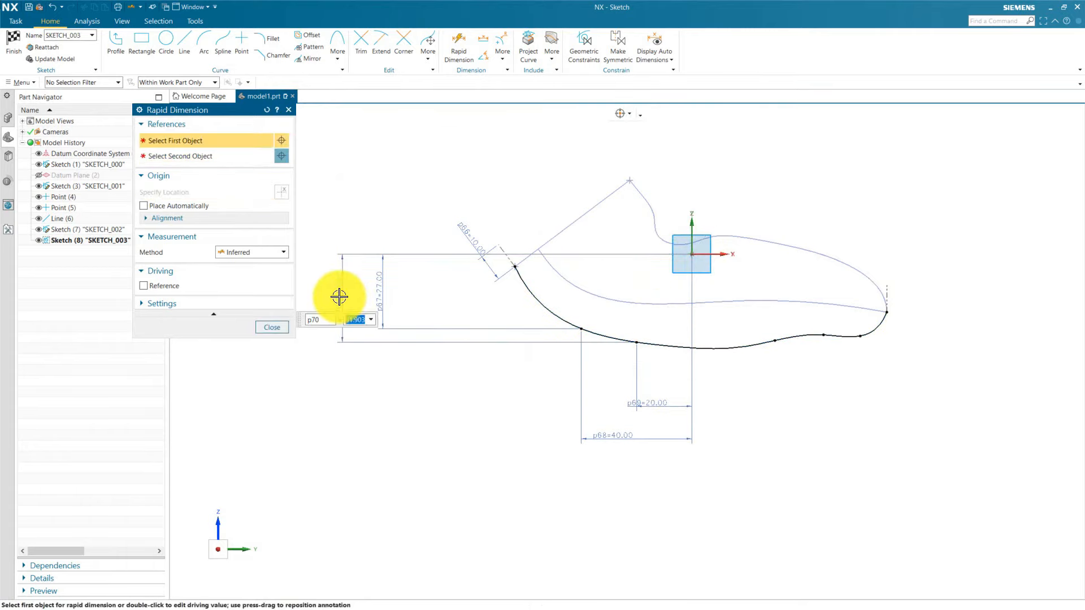
middle_click(436, 404)
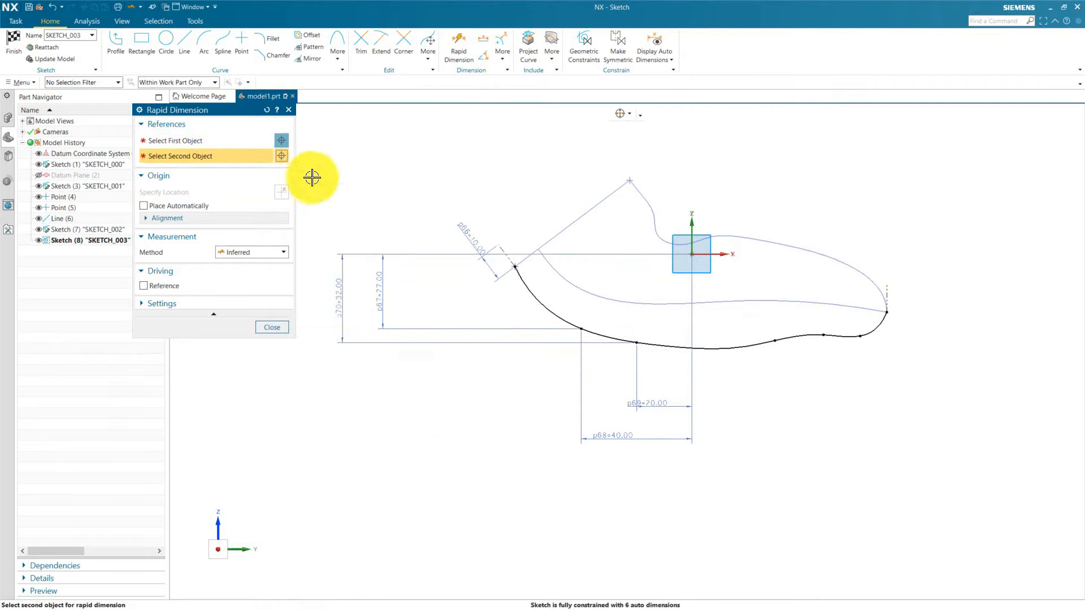
Dimension the horizontal distance from the origin to the spline's fourth point as 15 mm
click(204, 143)
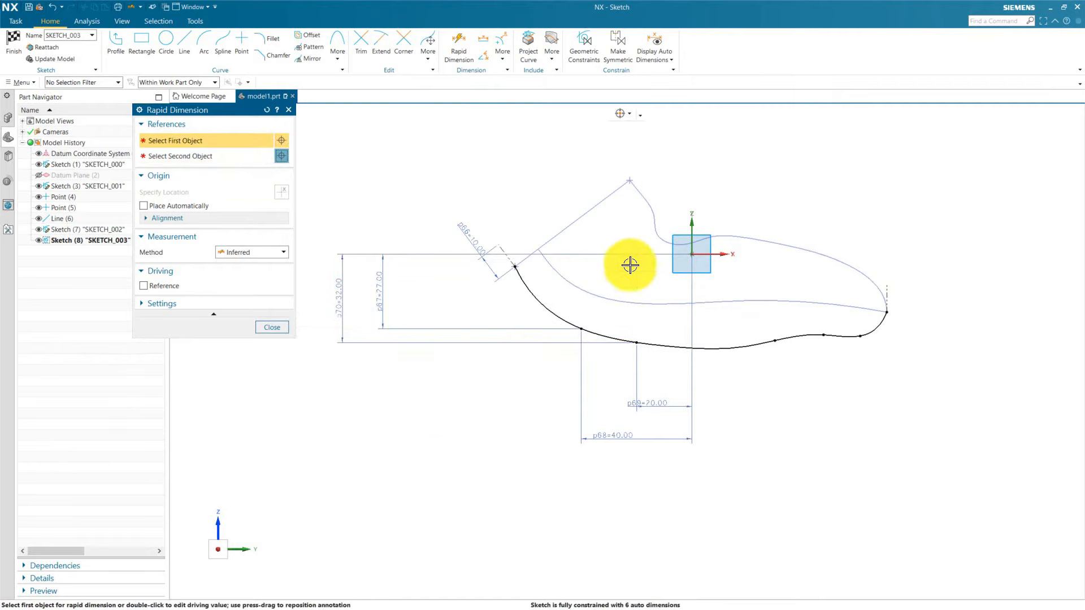
click(691, 255)
click(774, 339)
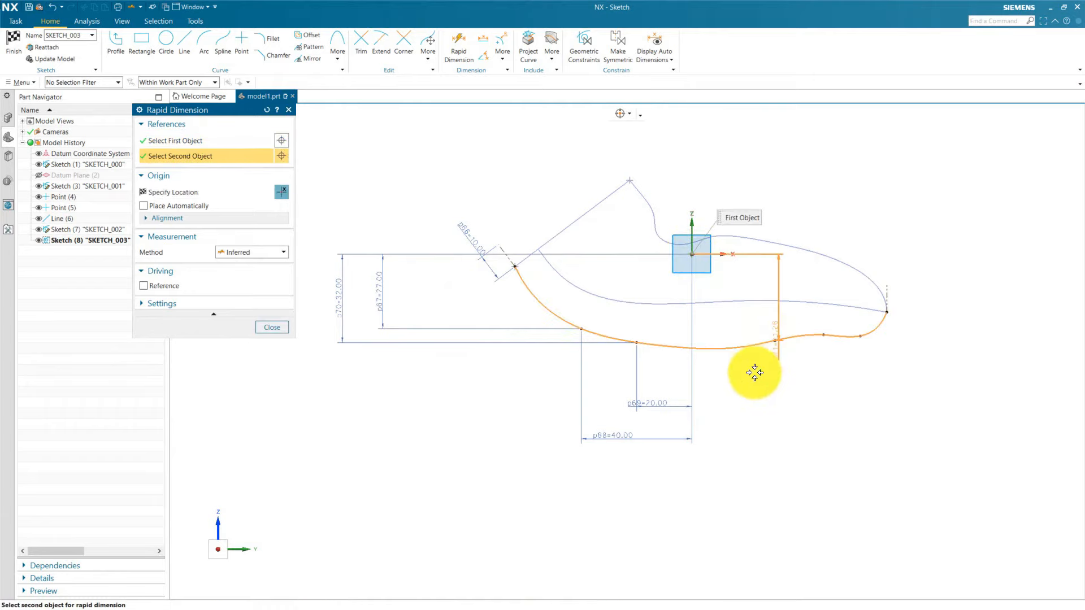
click(727, 402)
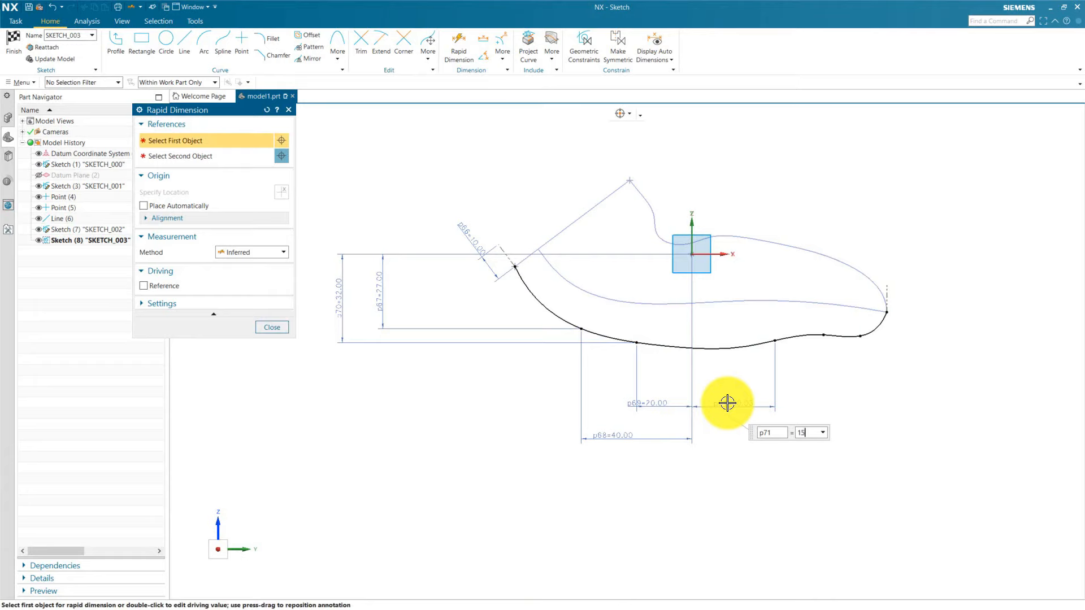
key(Return)
click(647, 258)
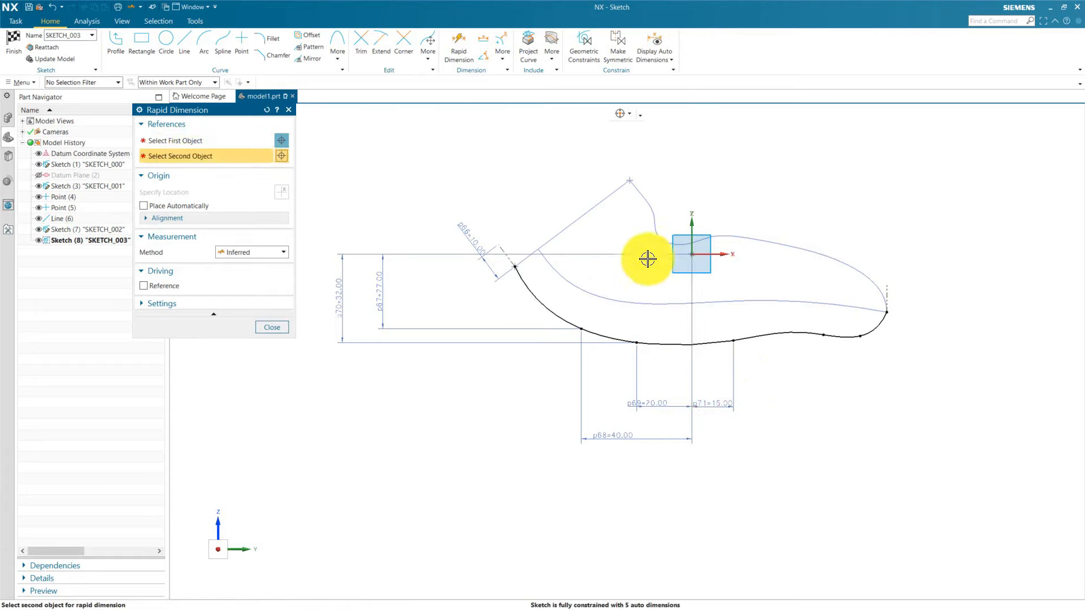
Dimension the vertical distance from the origin to the spline's fourth point as 29.5 mm and place the dimension close to that point
click(217, 140)
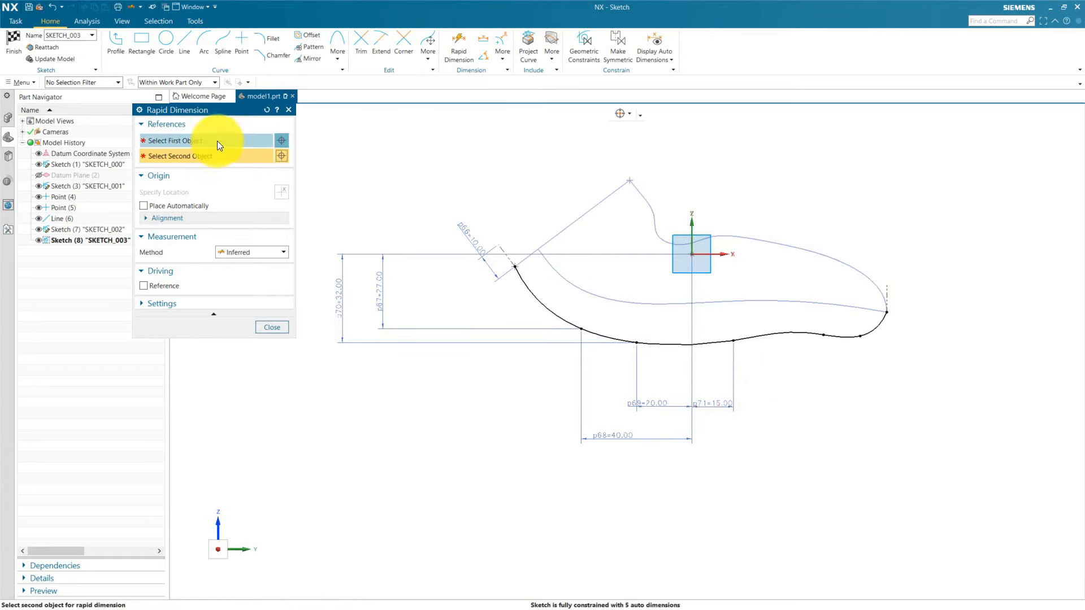
click(691, 254)
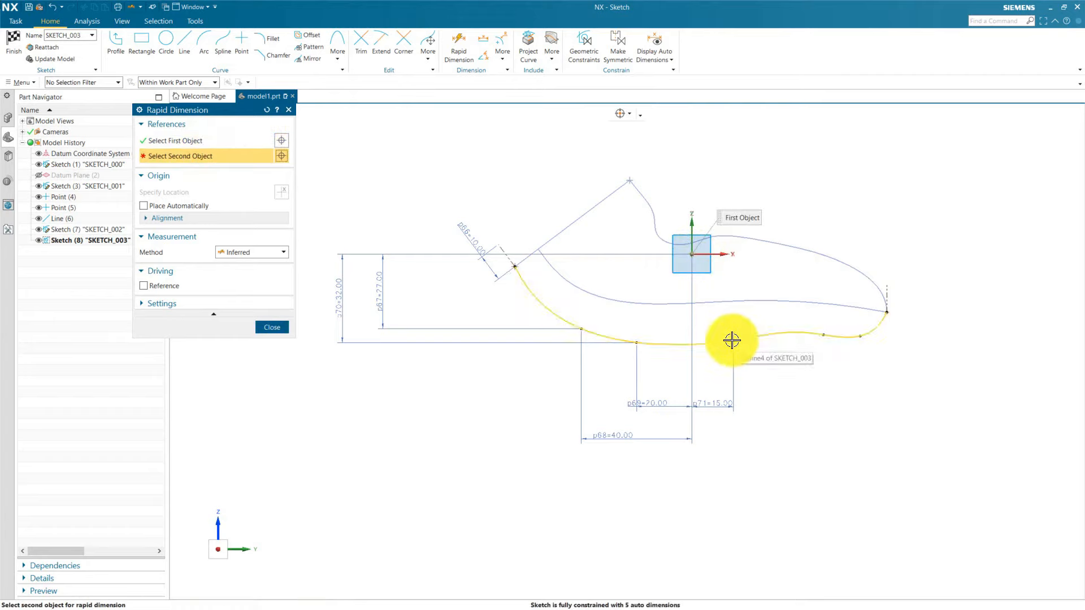
click(819, 338)
click(951, 302)
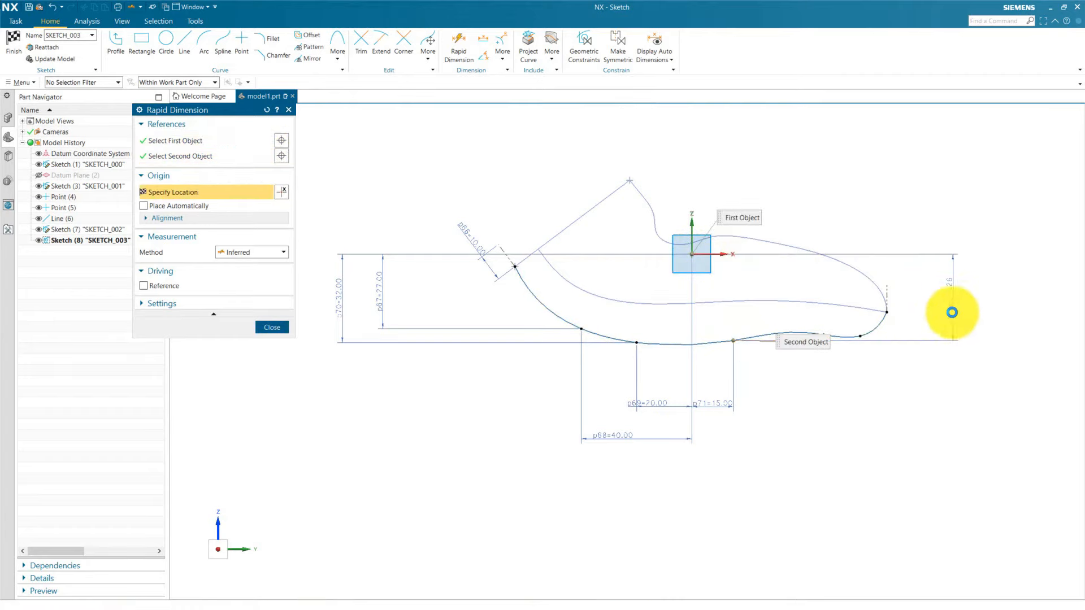
click(950, 372)
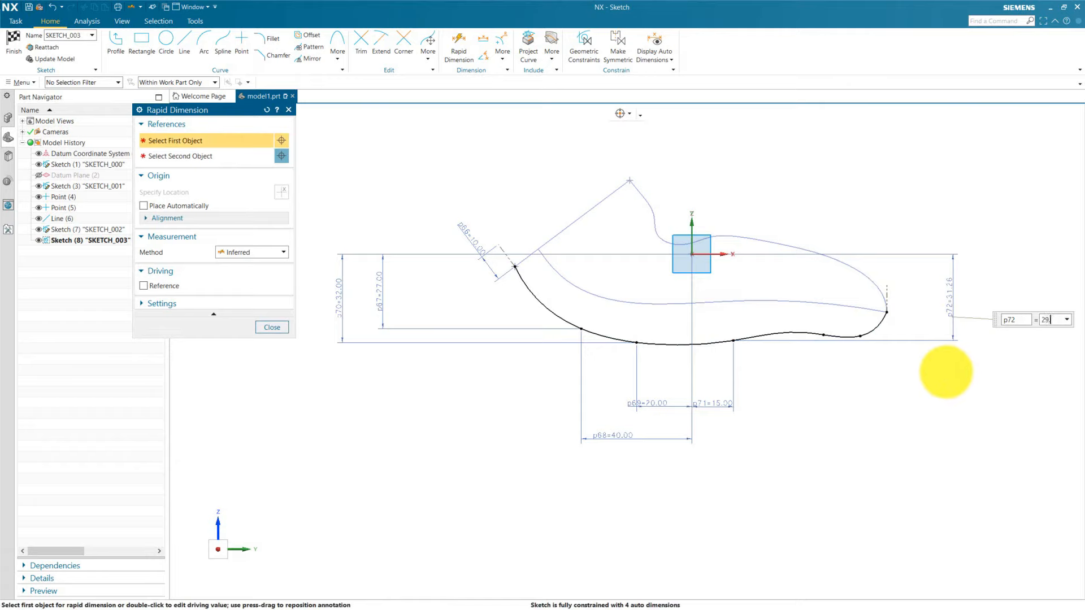
key(Return)
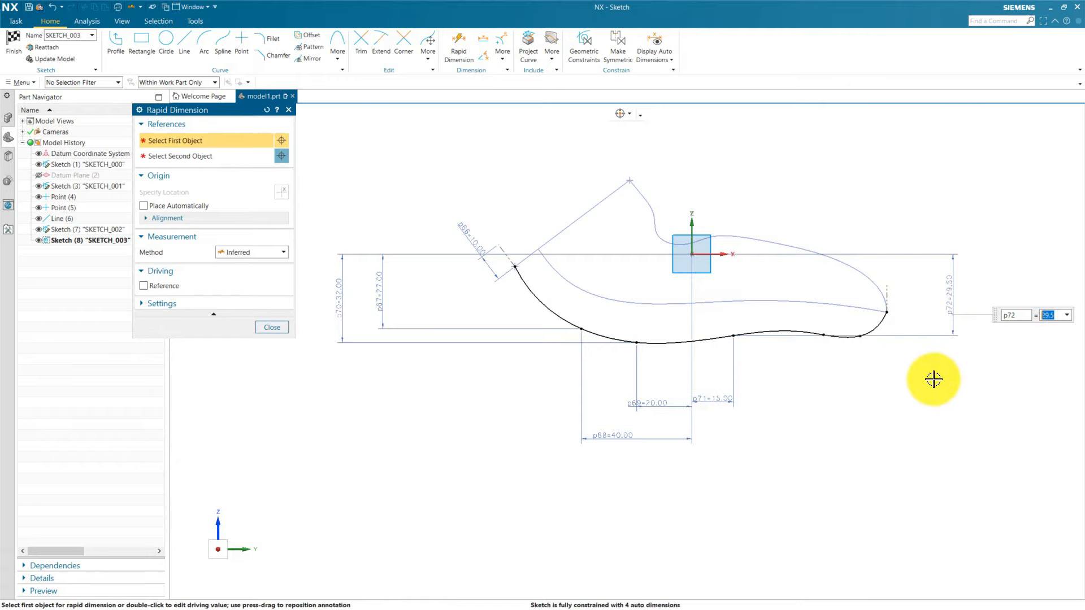
click(915, 387)
click(272, 326)
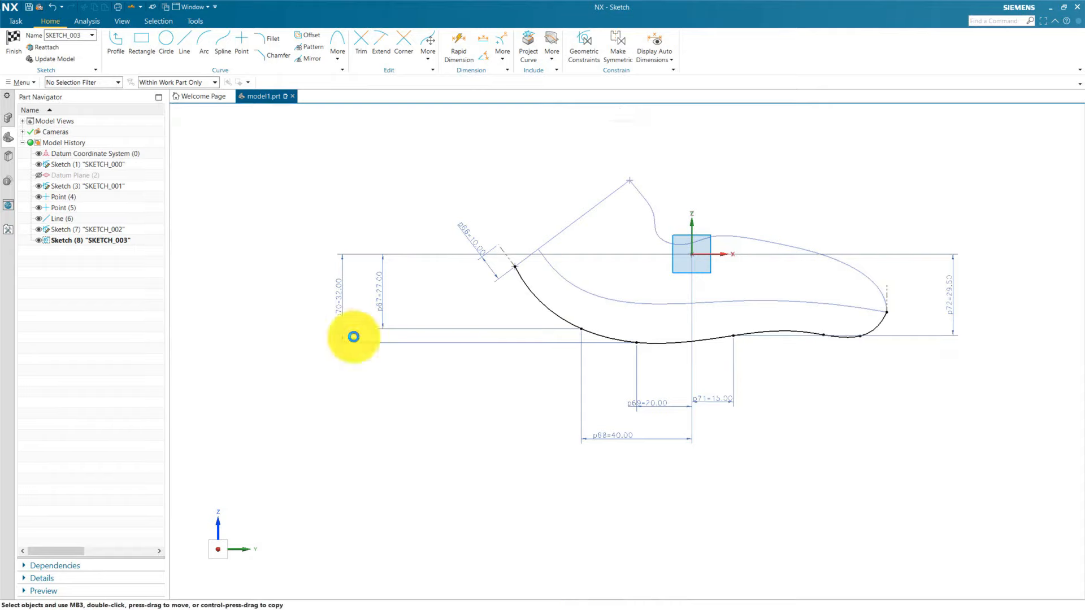
drag(777, 296, 737, 286)
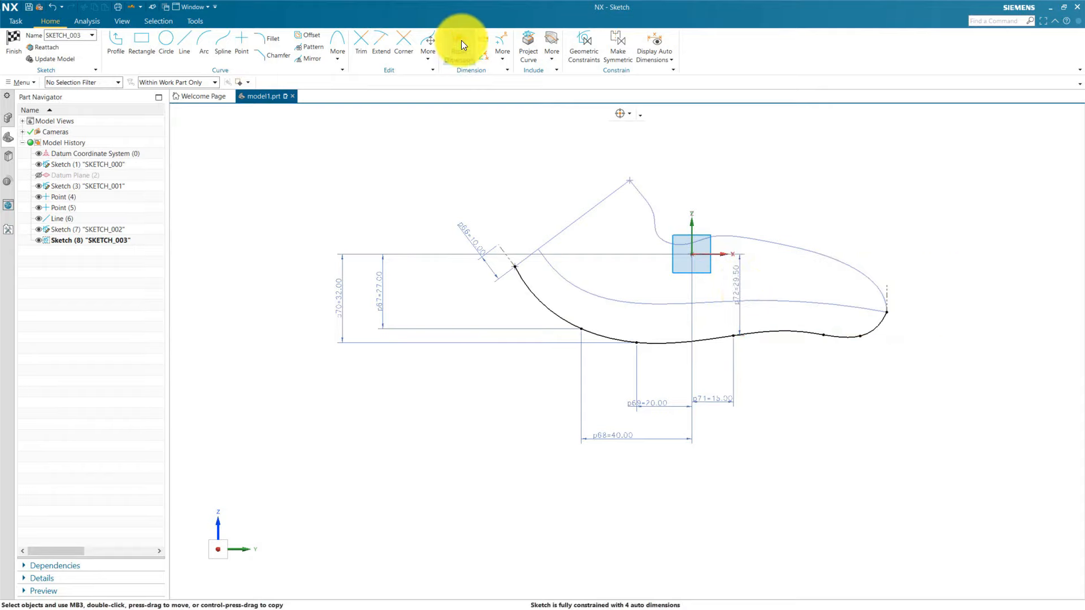
Dimension the vertical distance from the origin to the spline's fifth point as 29.5 mm
key(d)
click(692, 255)
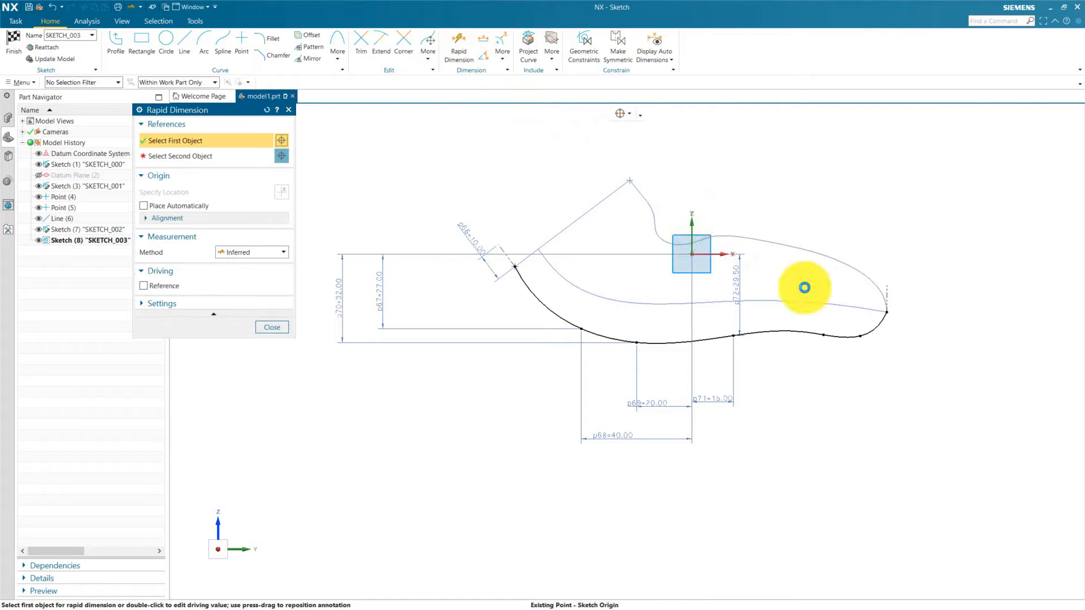
click(824, 334)
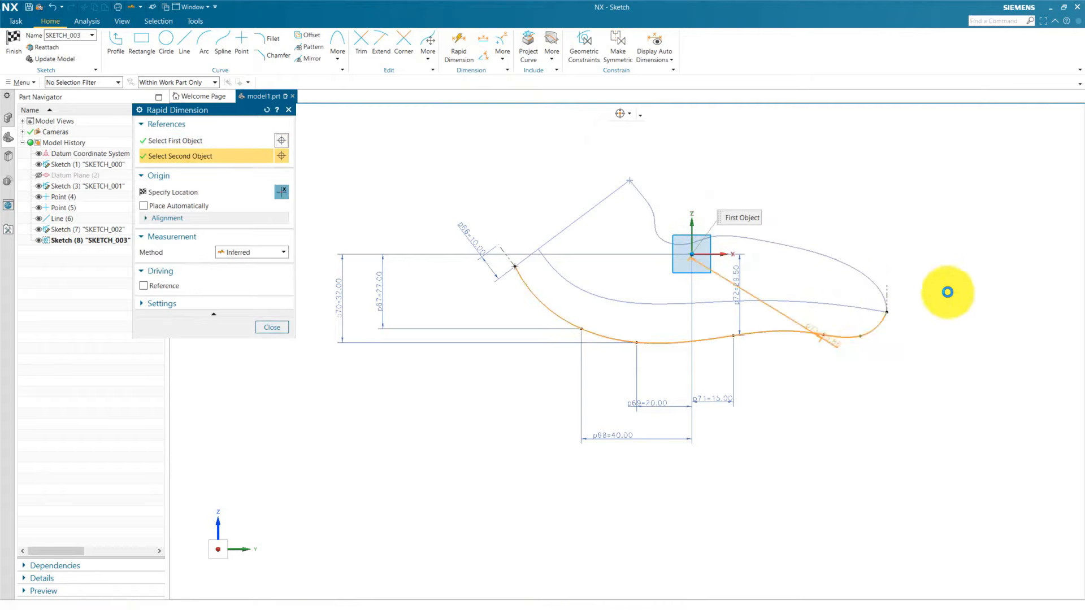
click(970, 378)
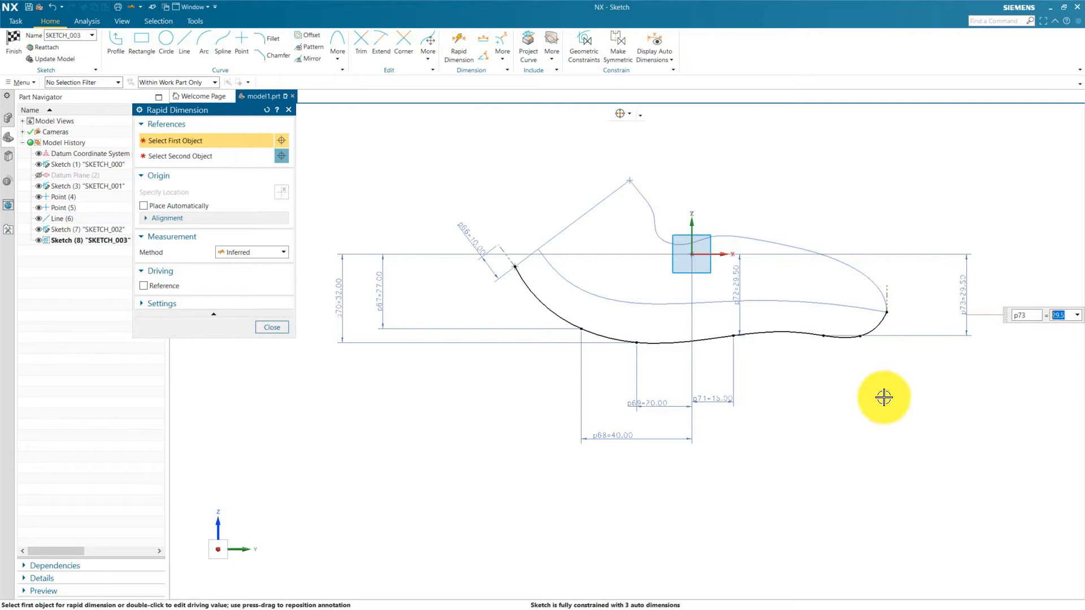
click(885, 327)
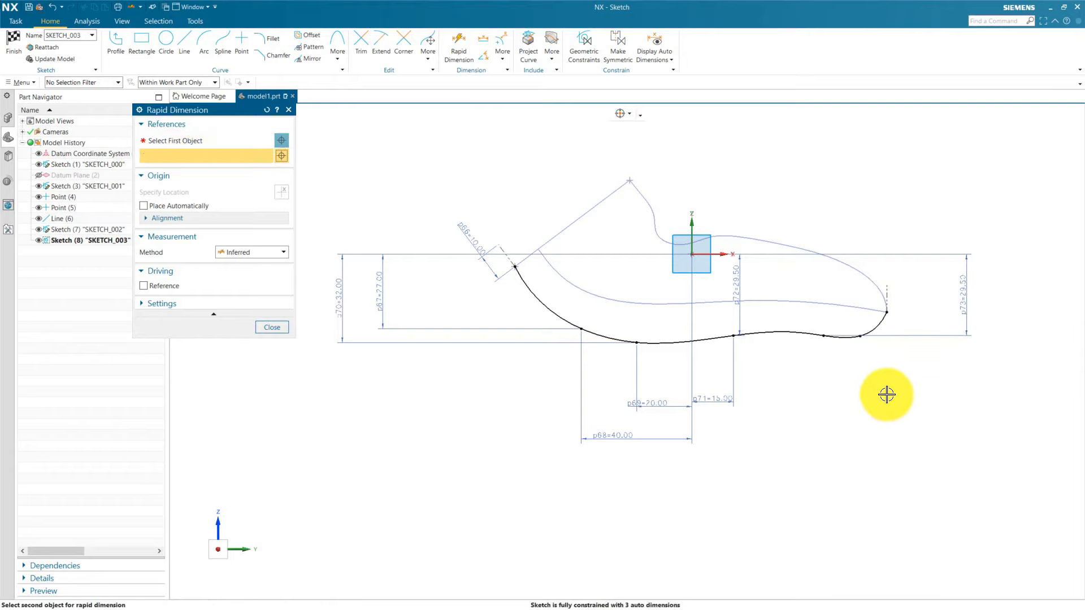
click(273, 328)
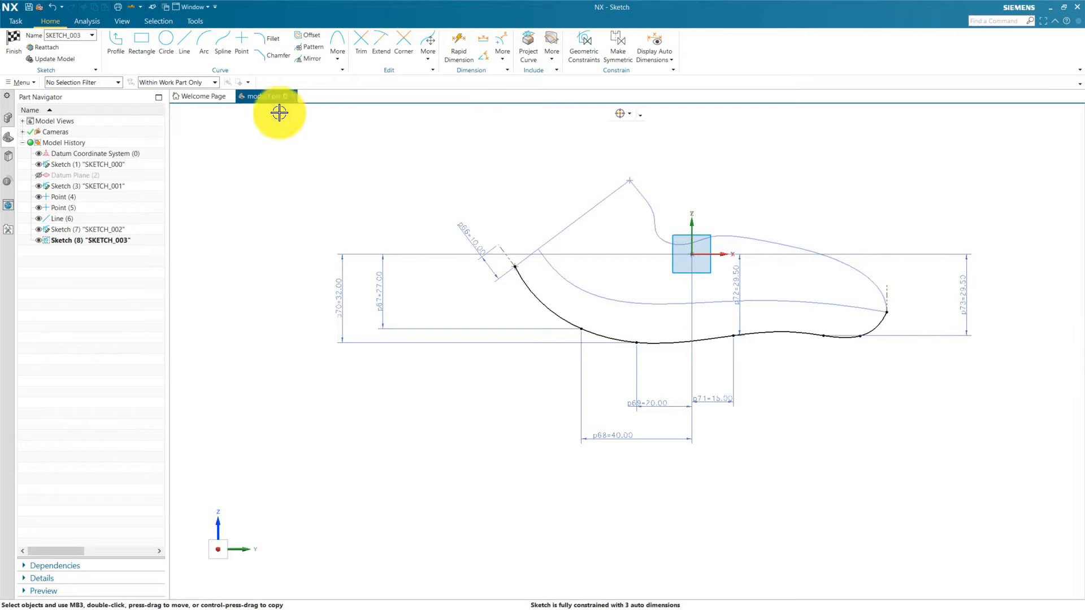
Dimension the horizontal distance from the origin to the spline's fifth point as 46 mm
click(468, 42)
click(694, 253)
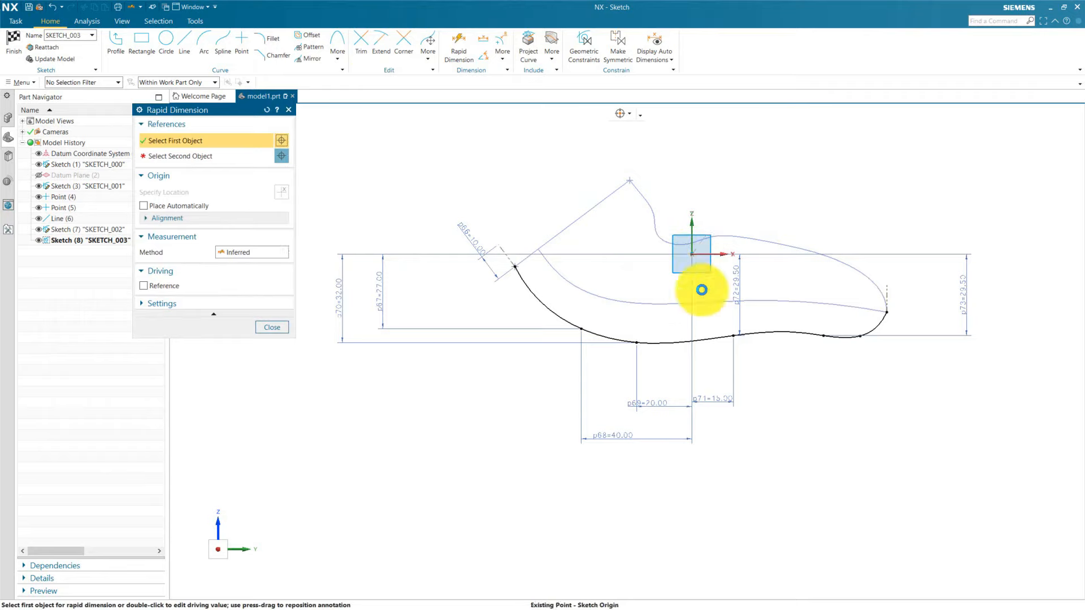
click(822, 335)
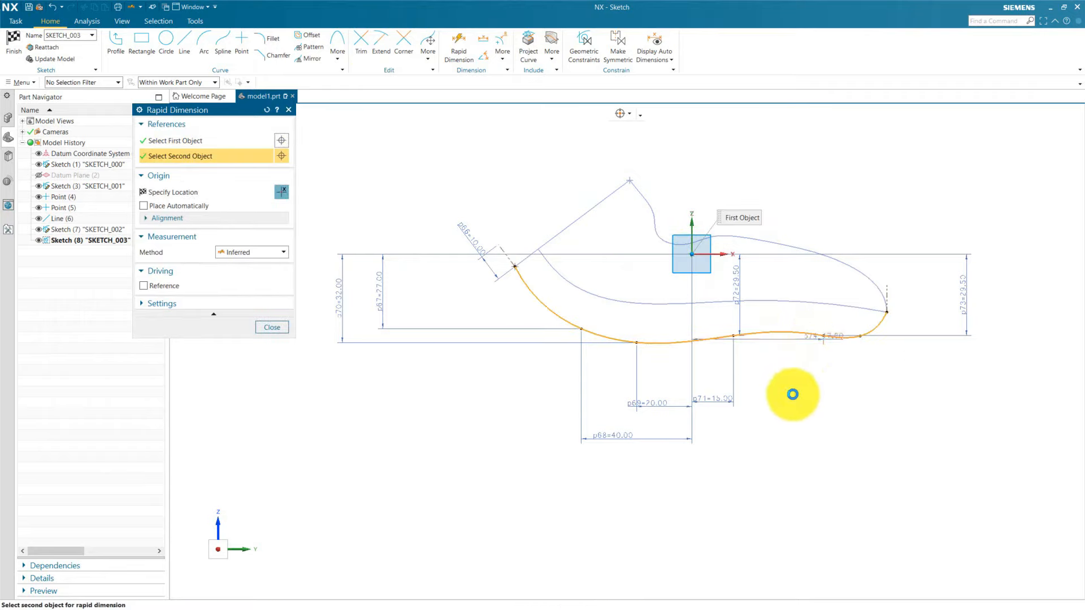
click(766, 434)
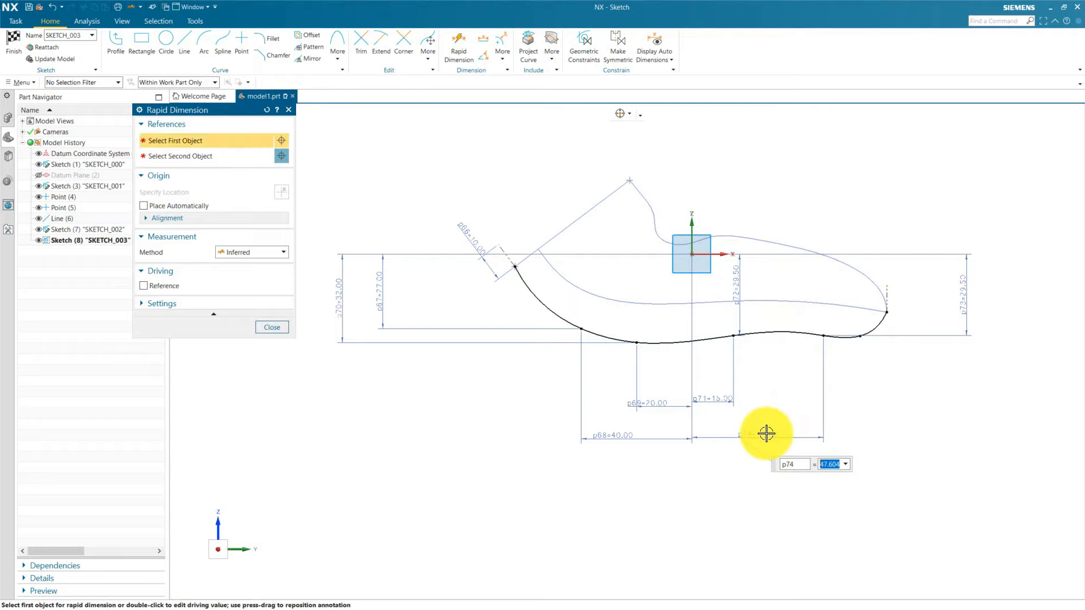
text(46)
key(Return)
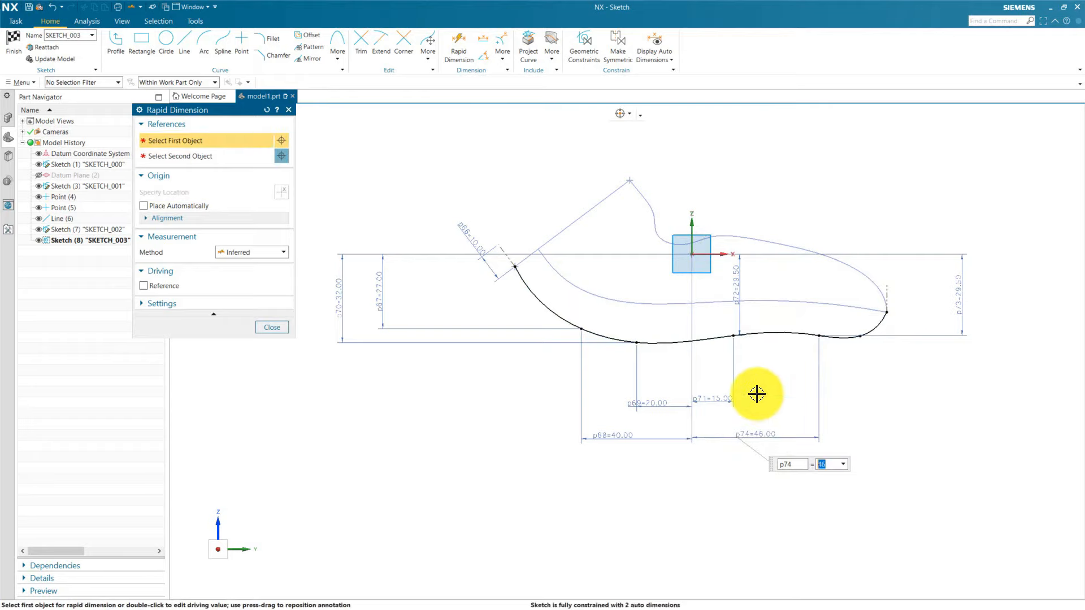
click(690, 317)
Dimension the horizontal distance from the origin to the spline's sixth point as 57.5 mm
click(238, 140)
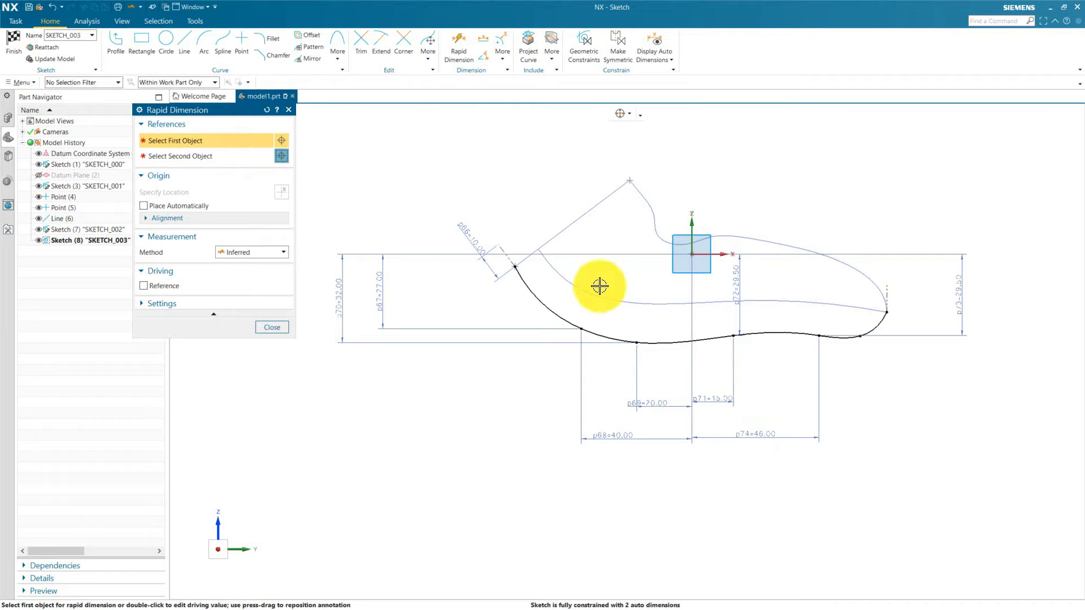
click(692, 252)
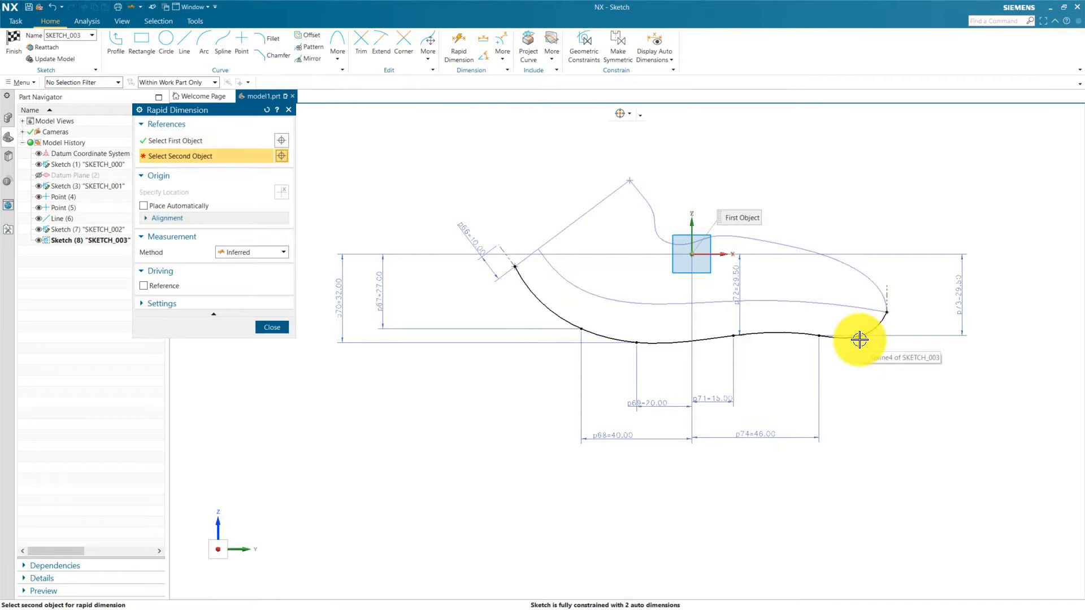
click(860, 339)
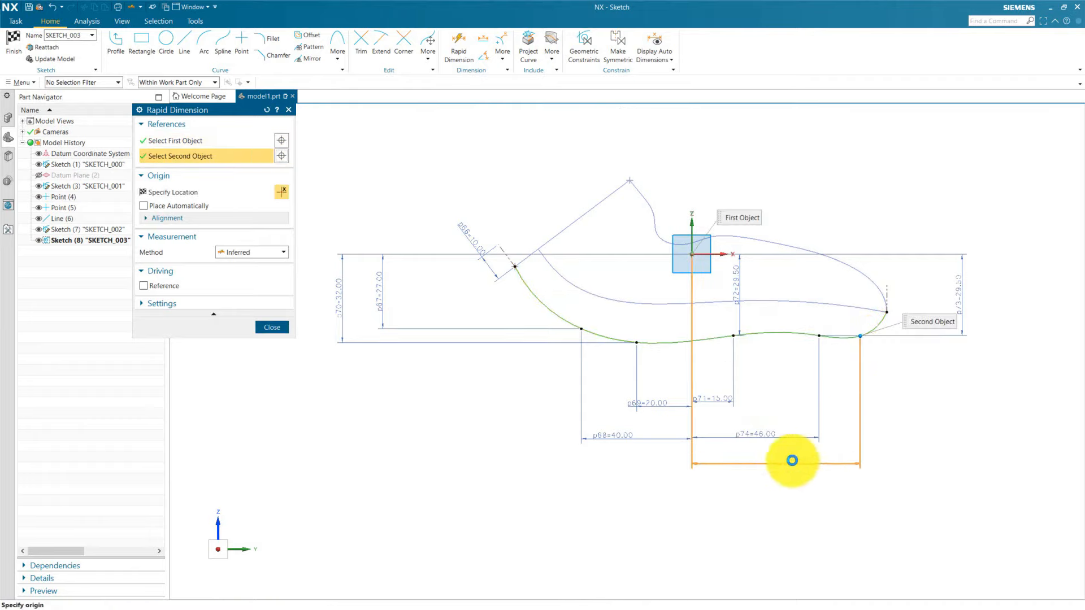
click(768, 463)
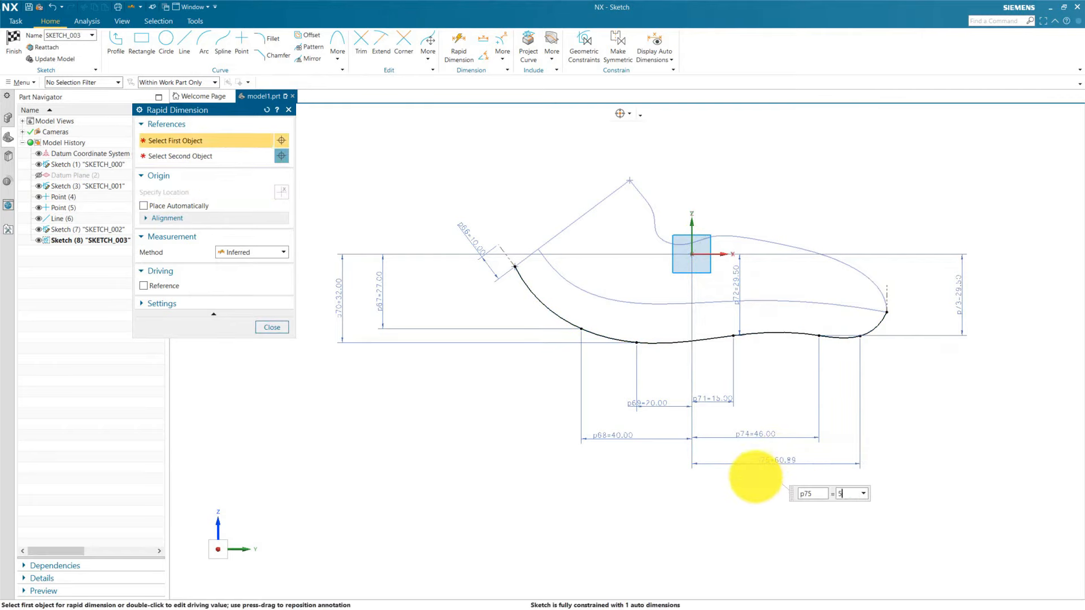
text(57.5)
key(Return)
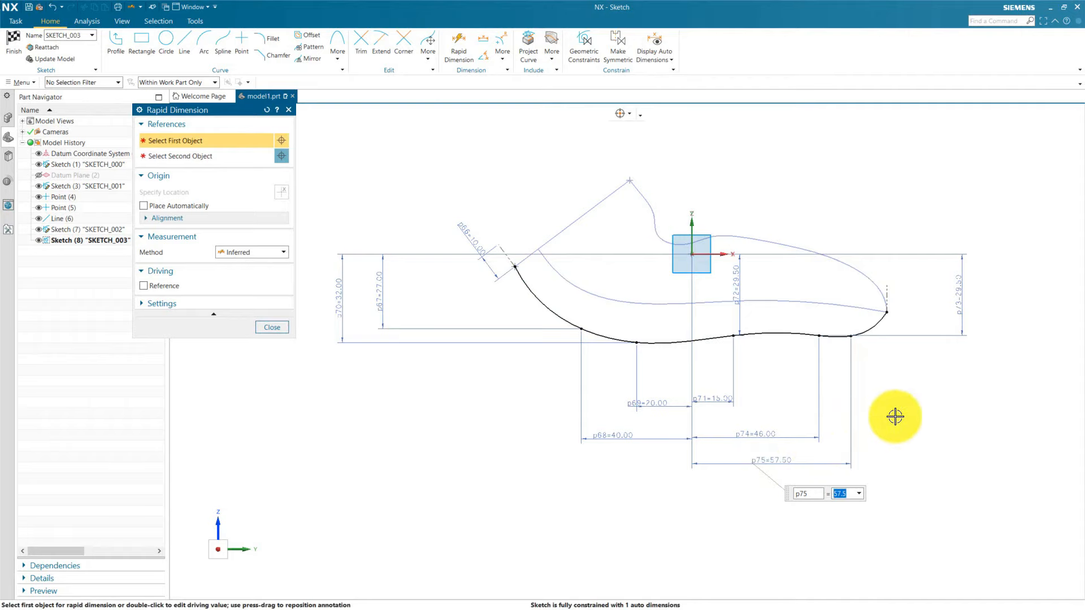
middle_click(895, 416)
Dimension the vertical distance from the origin to the spline's sixth point as 29.5 mm and finish dimensioning
click(200, 146)
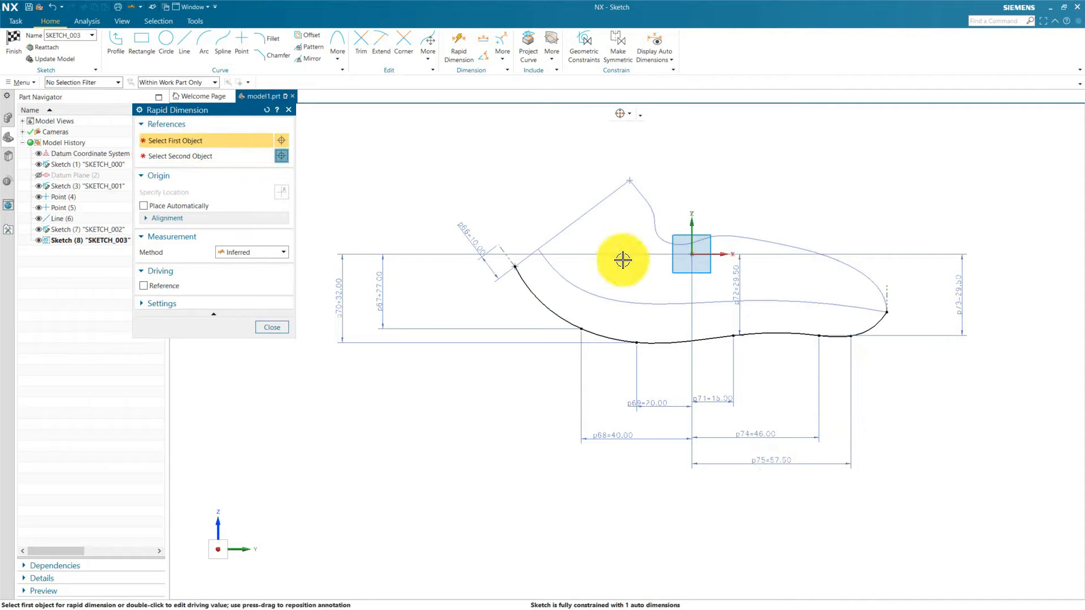
click(694, 256)
scroll(891, 341, up, 5)
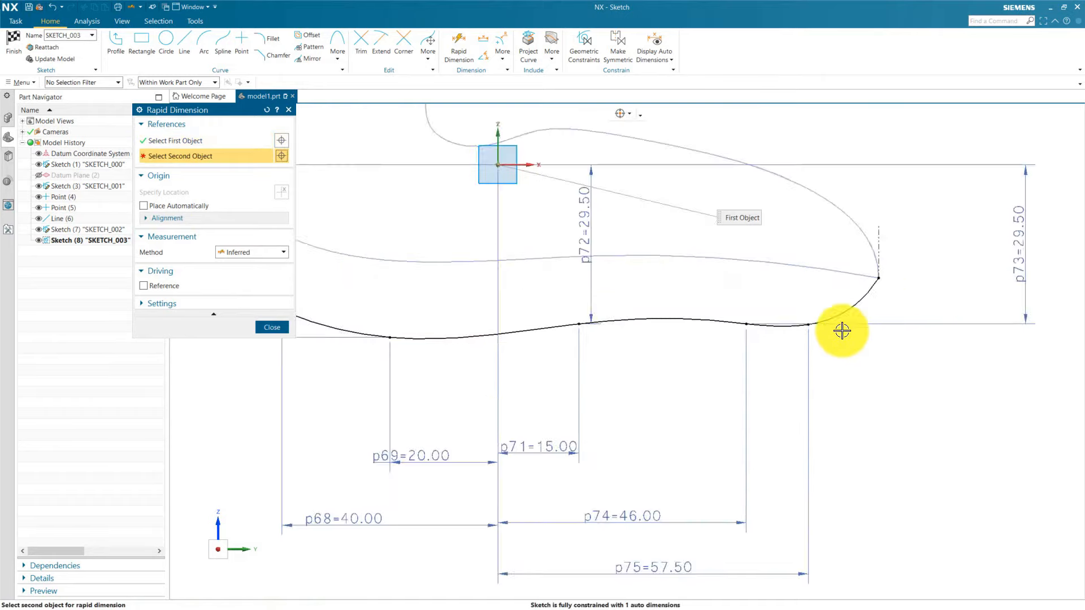
click(755, 322)
scroll(695, 368, down, 4)
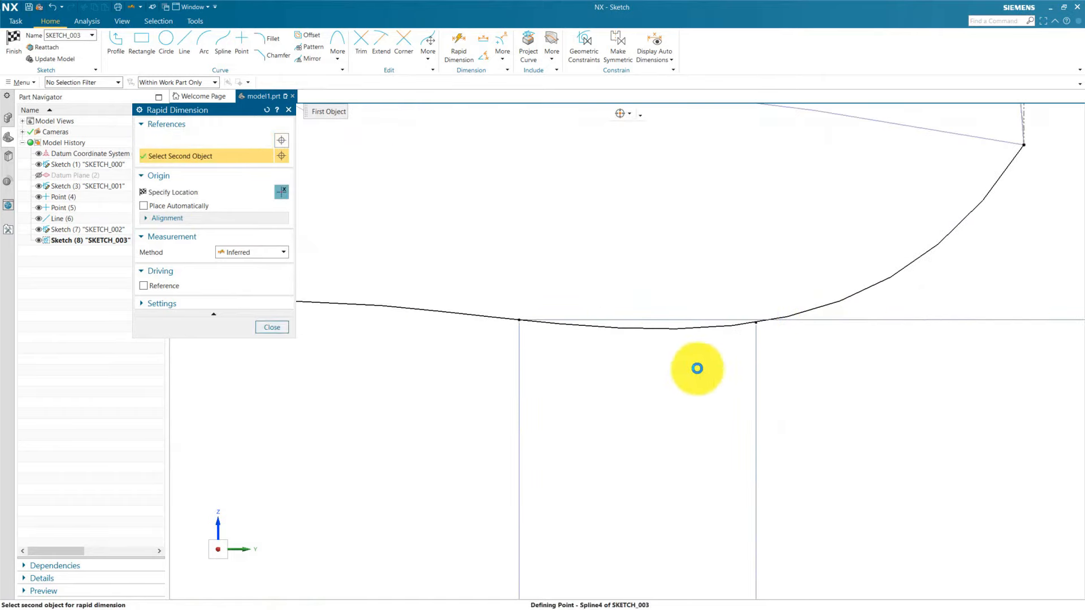
scroll(777, 310, down, 3)
click(697, 324)
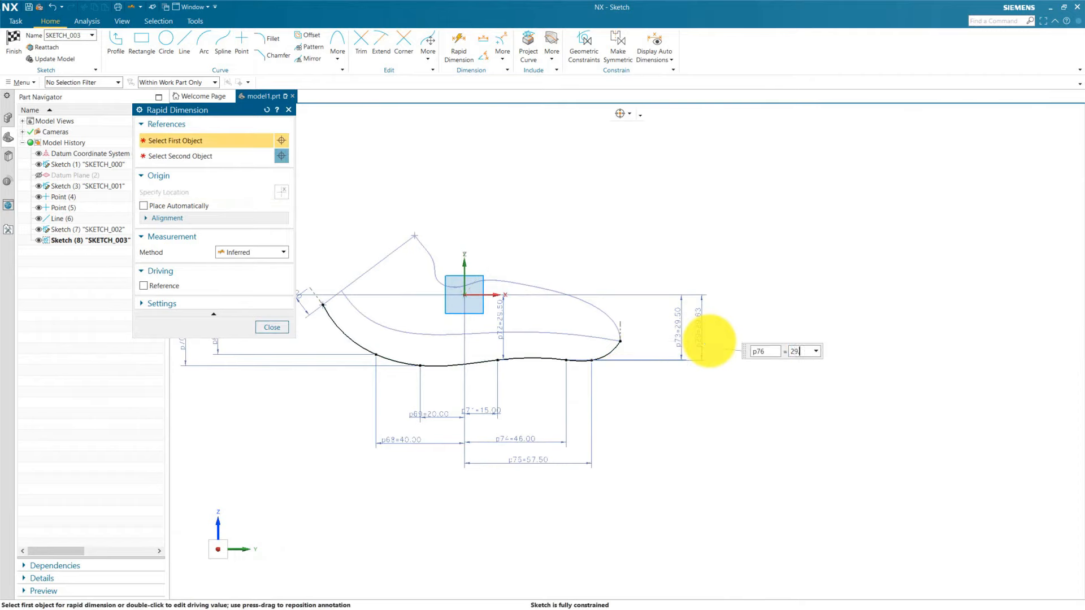
text(29.5)
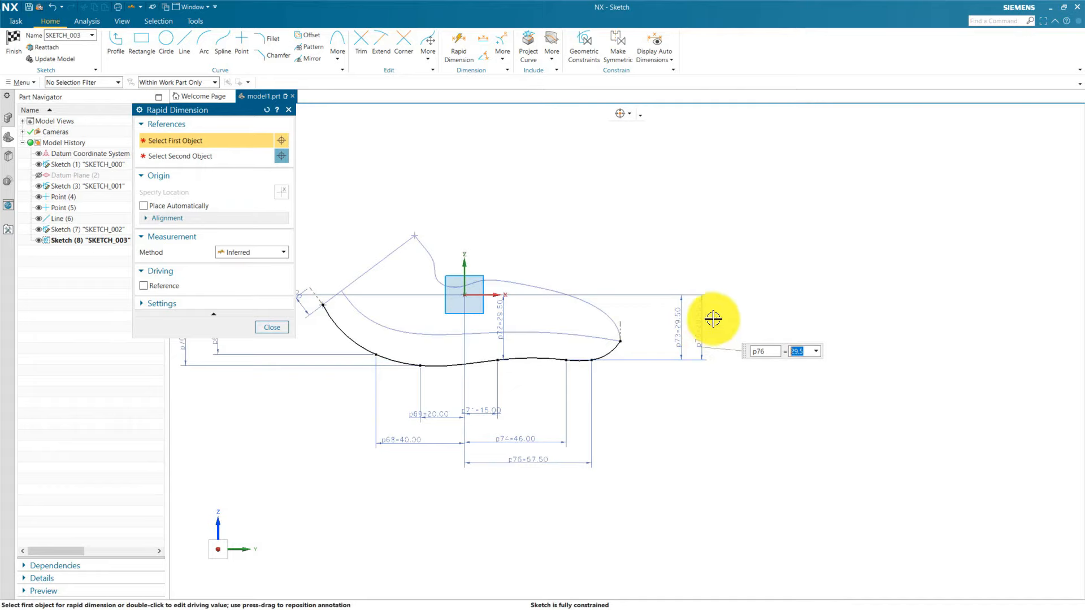
click(720, 299)
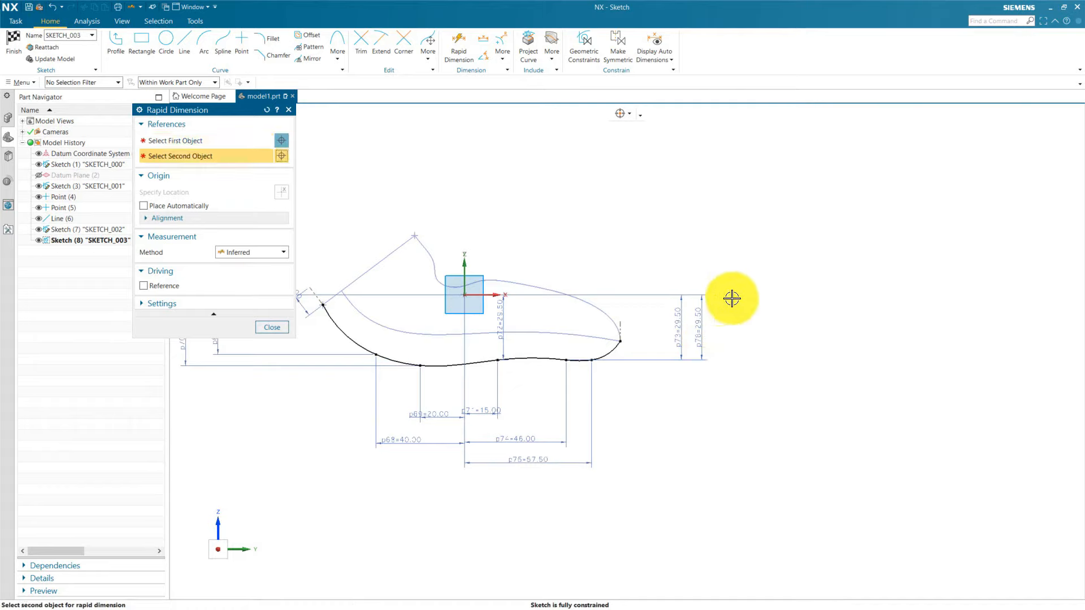
scroll(767, 303, down, 2)
scroll(612, 299, up, 2)
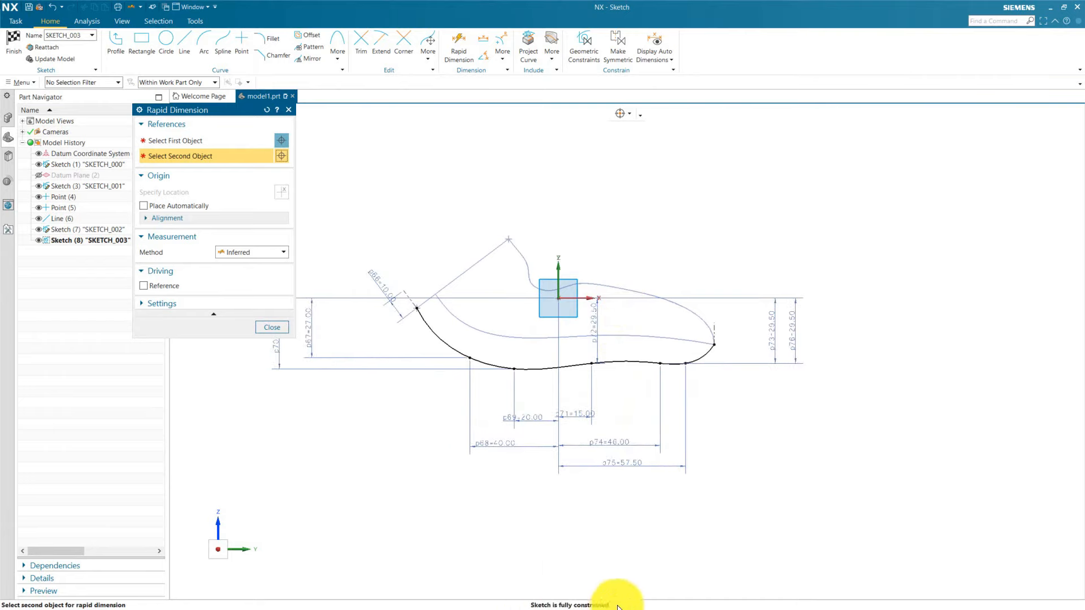
click(270, 327)
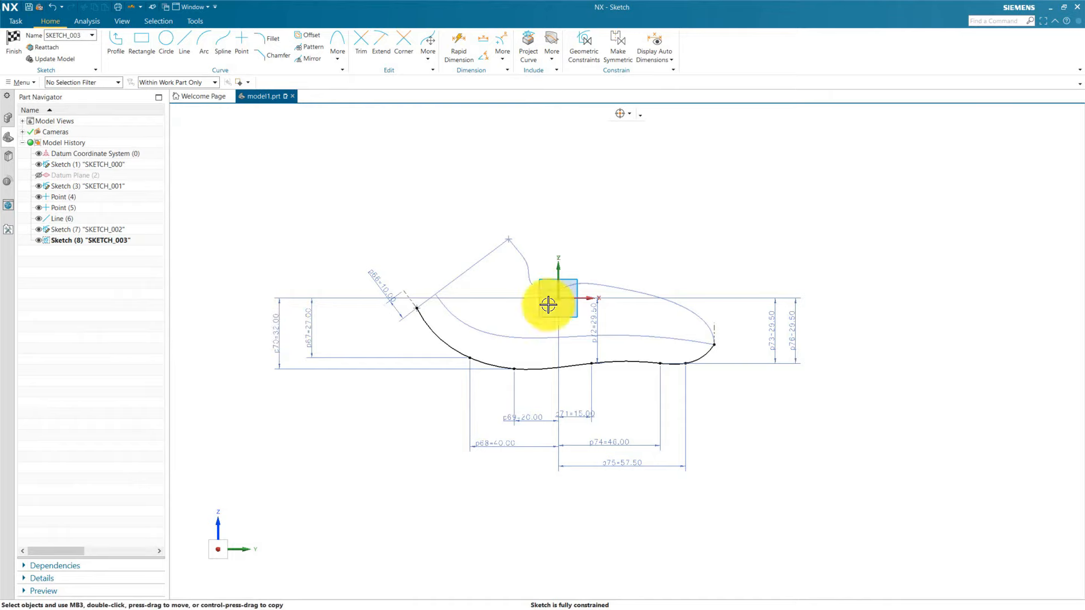
Apply a Tangent constraint between the short dashed reference line at the spline's heel-side end and the lower spline
scroll(405, 300, down, 3)
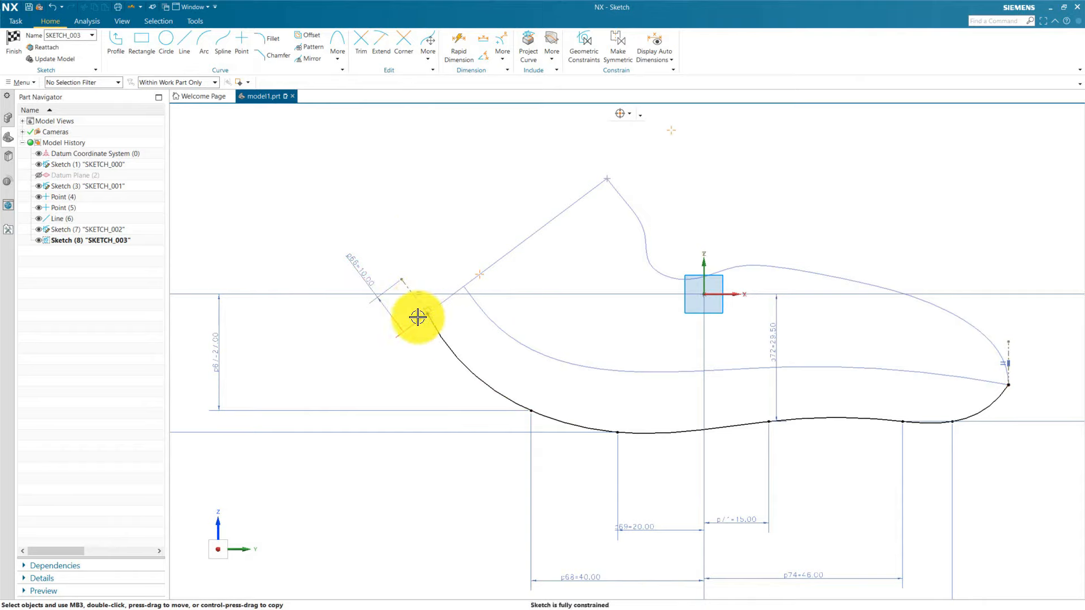
scroll(421, 317, up, 1)
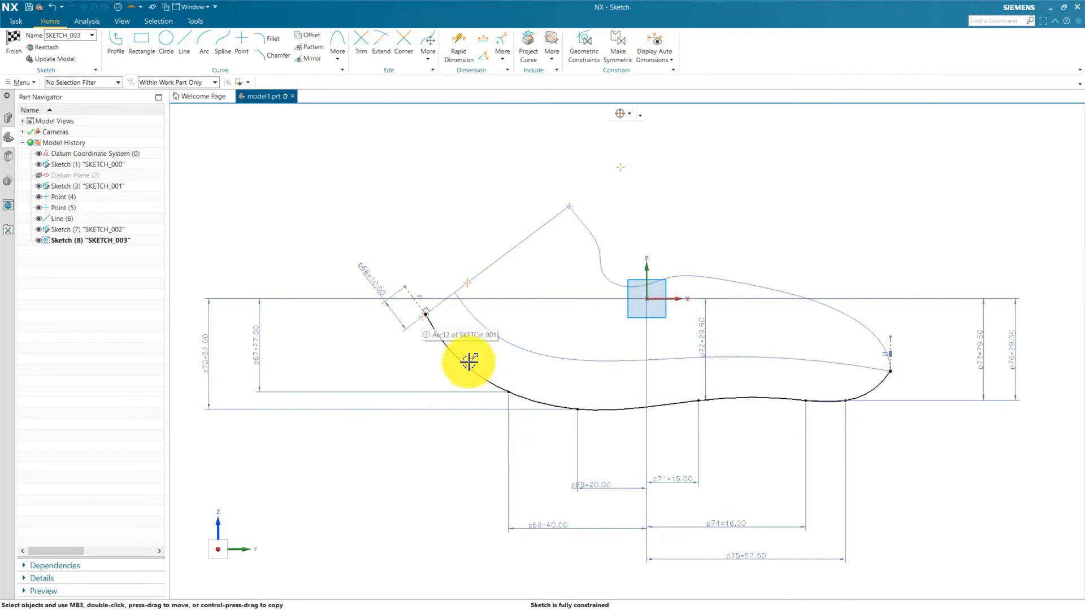
key(ctrl+q)
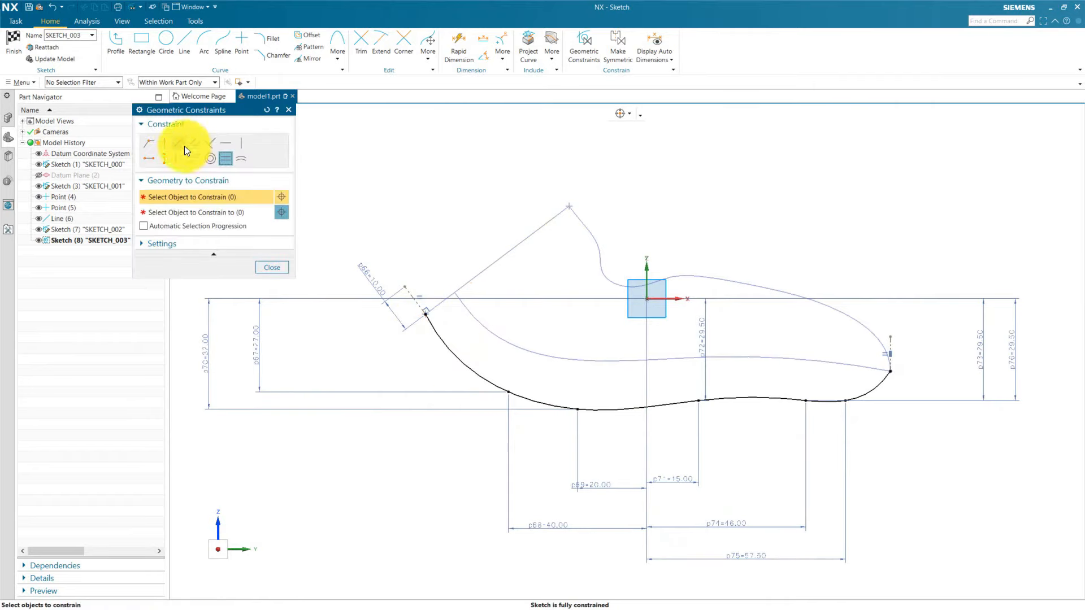
click(184, 146)
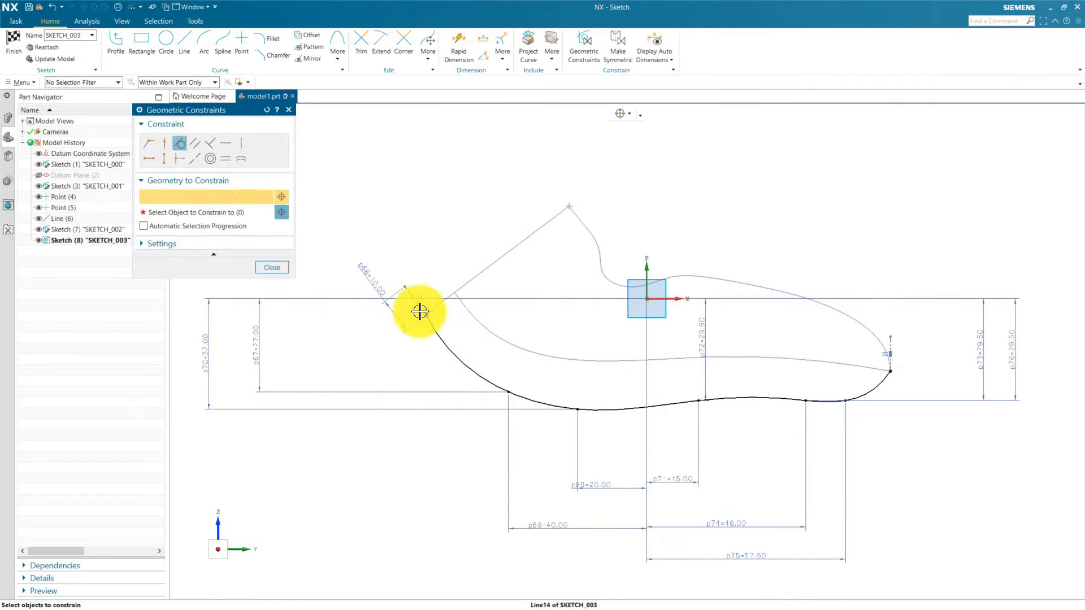
click(281, 213)
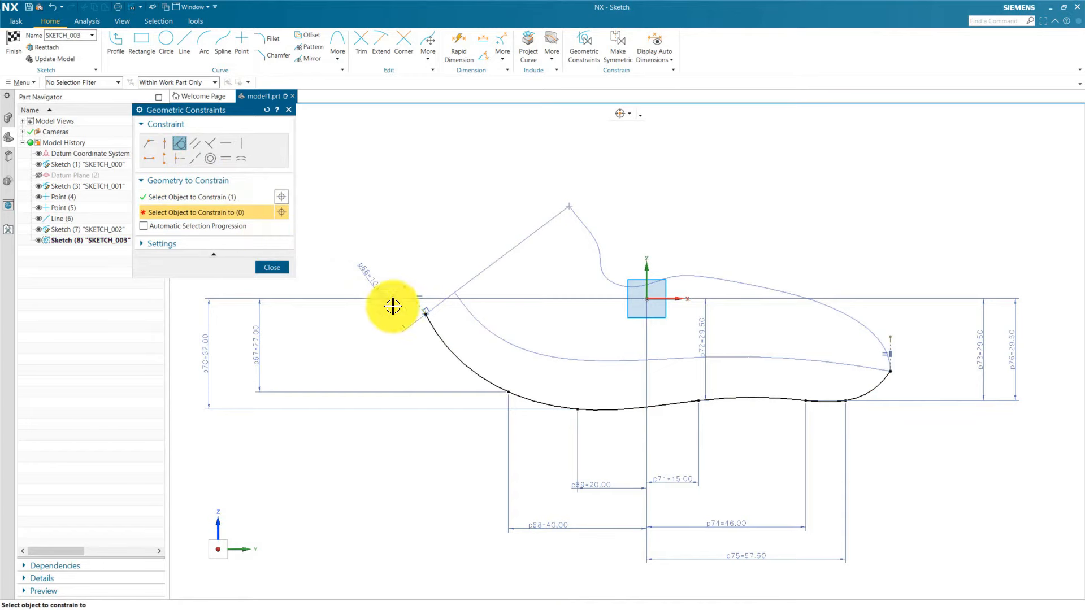
click(433, 329)
click(537, 340)
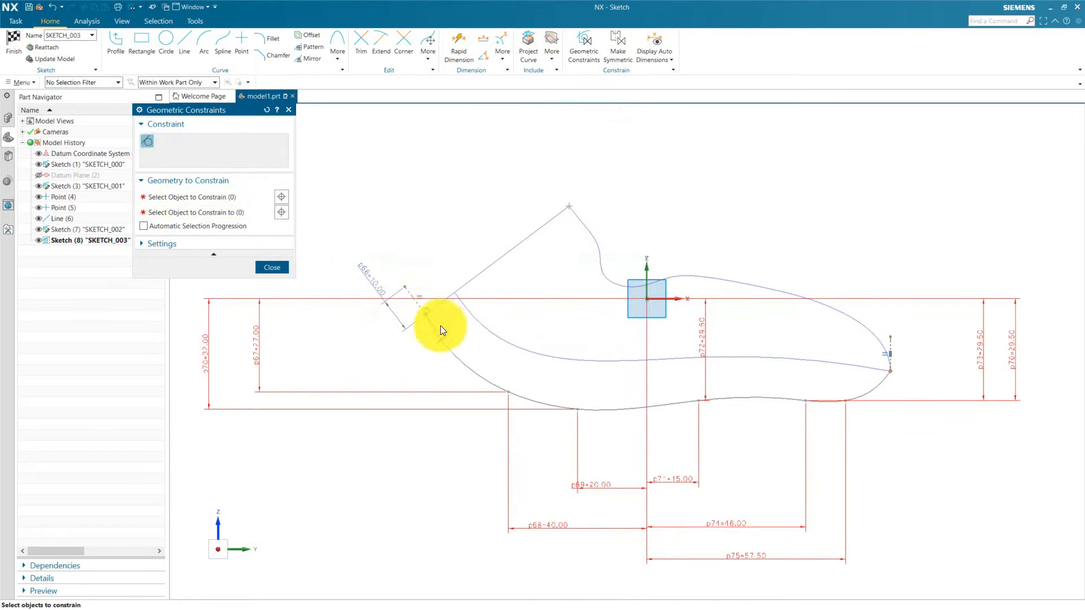
Finish constraining, open the lower spline for editing, and set its heel-side end point (point 1) to G1 (Tangent) continuity
middle_click(449, 337)
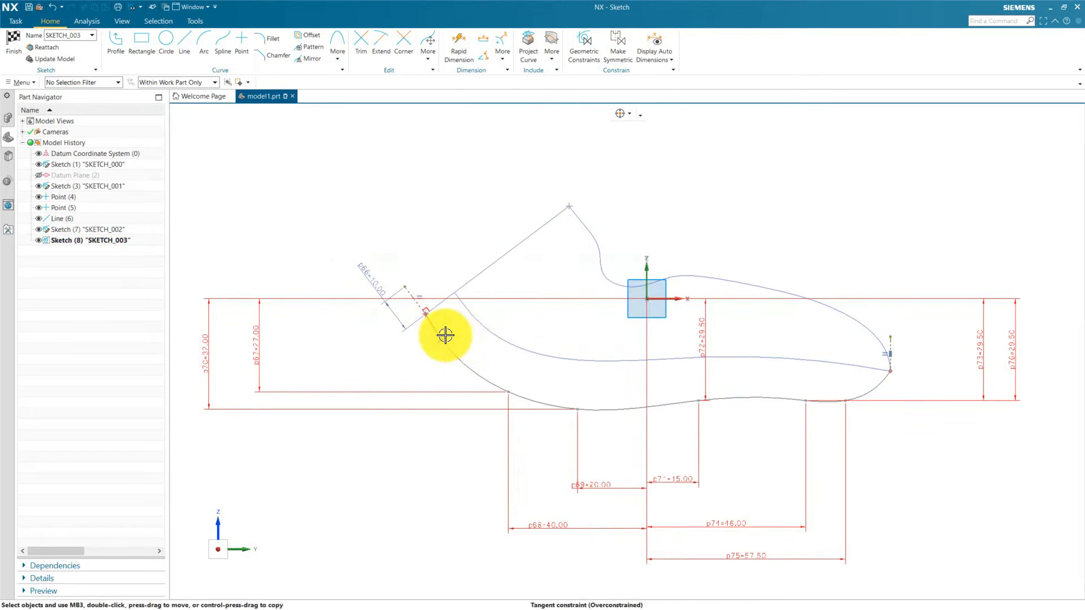
scroll(460, 323, up, 3)
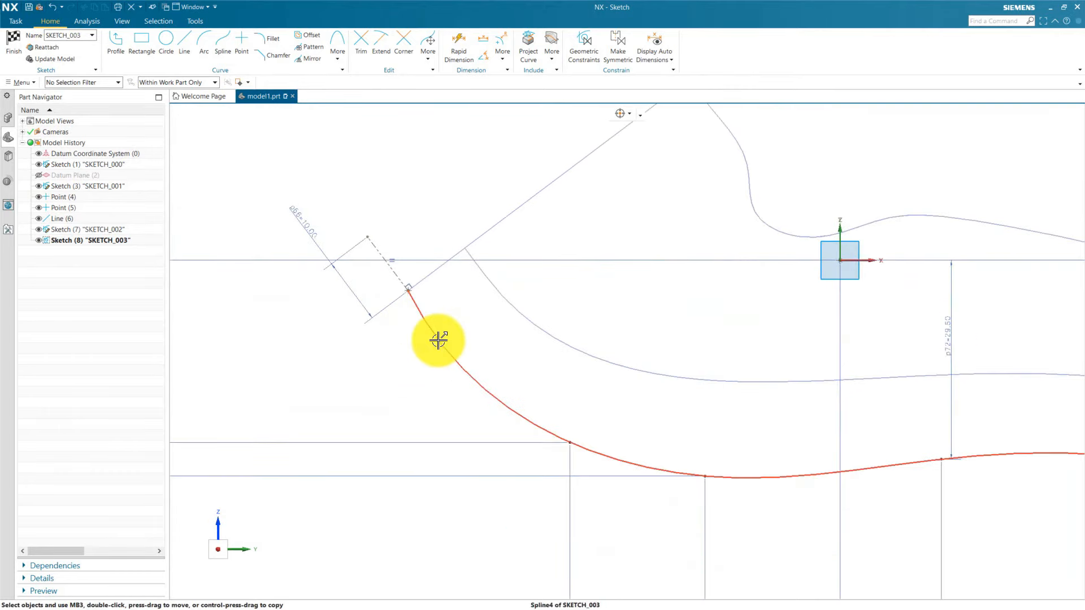
double_click(438, 340)
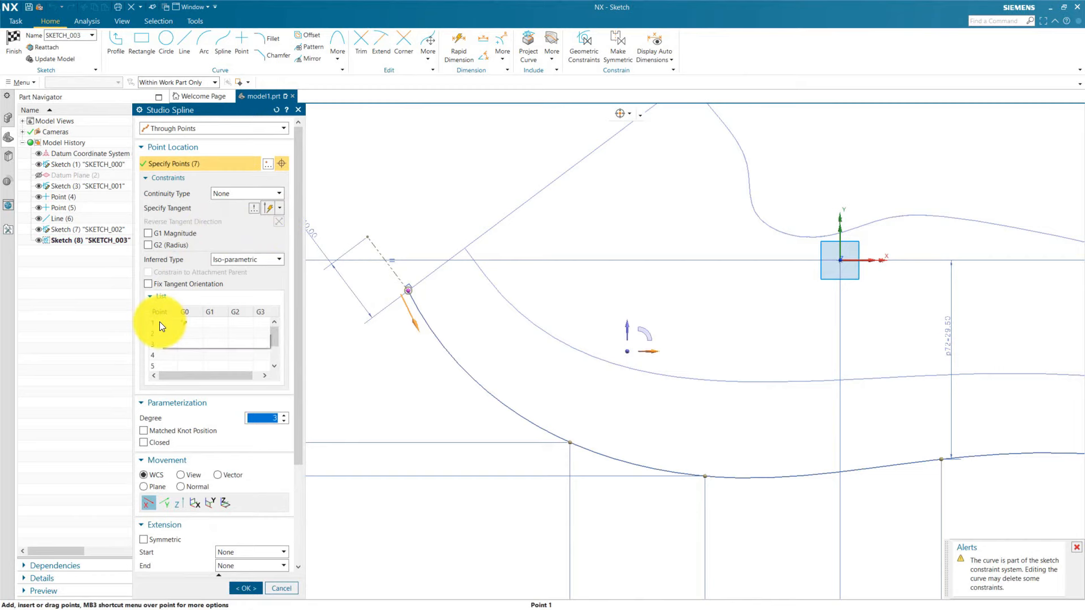
click(160, 323)
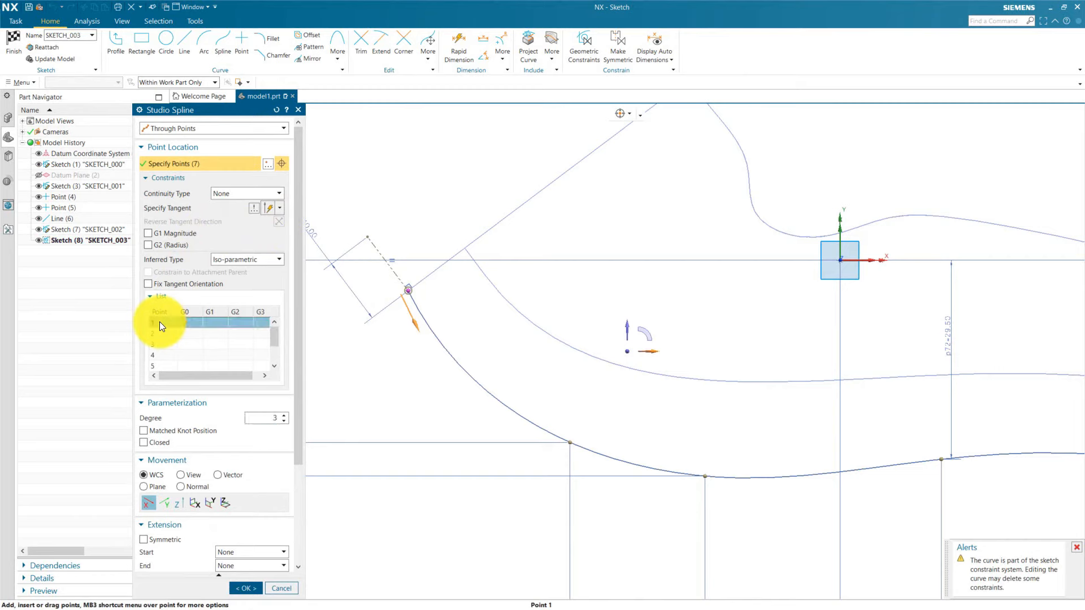
click(231, 191)
click(228, 216)
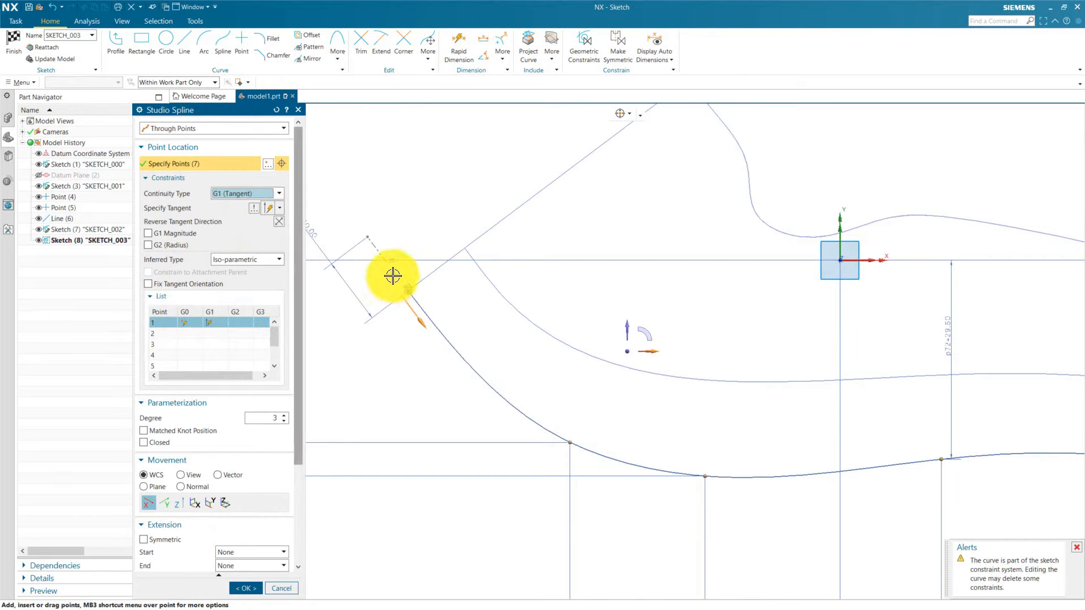
Align point 1's tangent with the short dashed heel-side reference line, directed down into the spline
scroll(388, 276, up, 2)
click(192, 208)
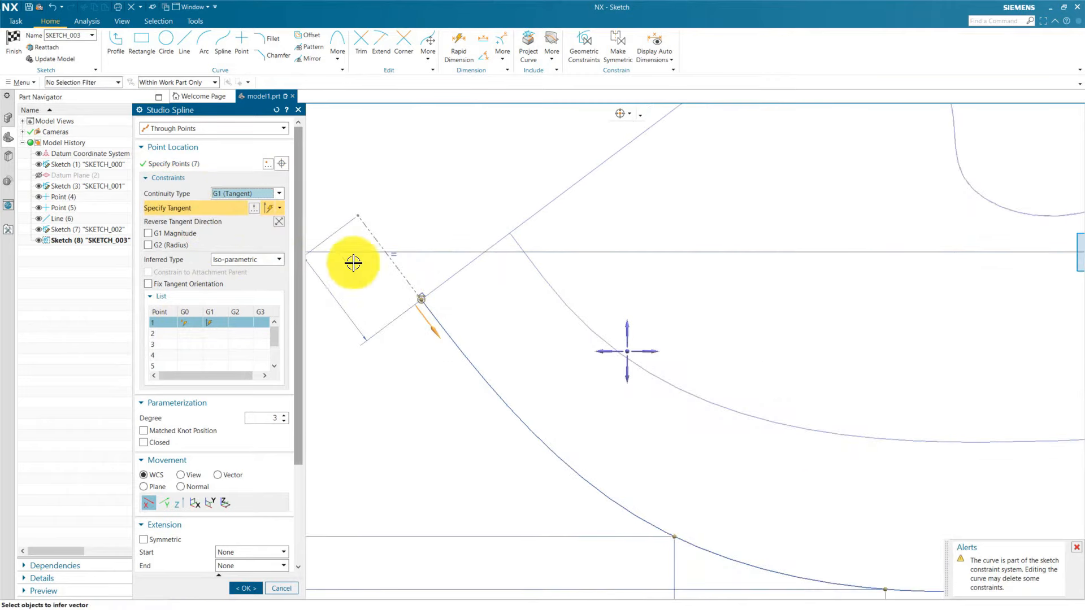
click(404, 275)
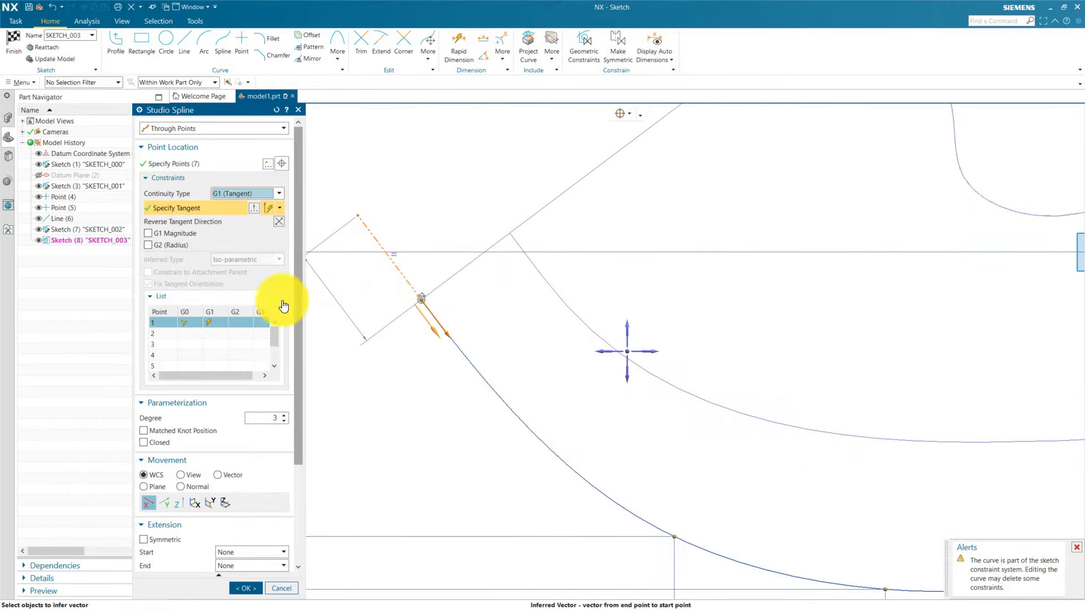
click(279, 220)
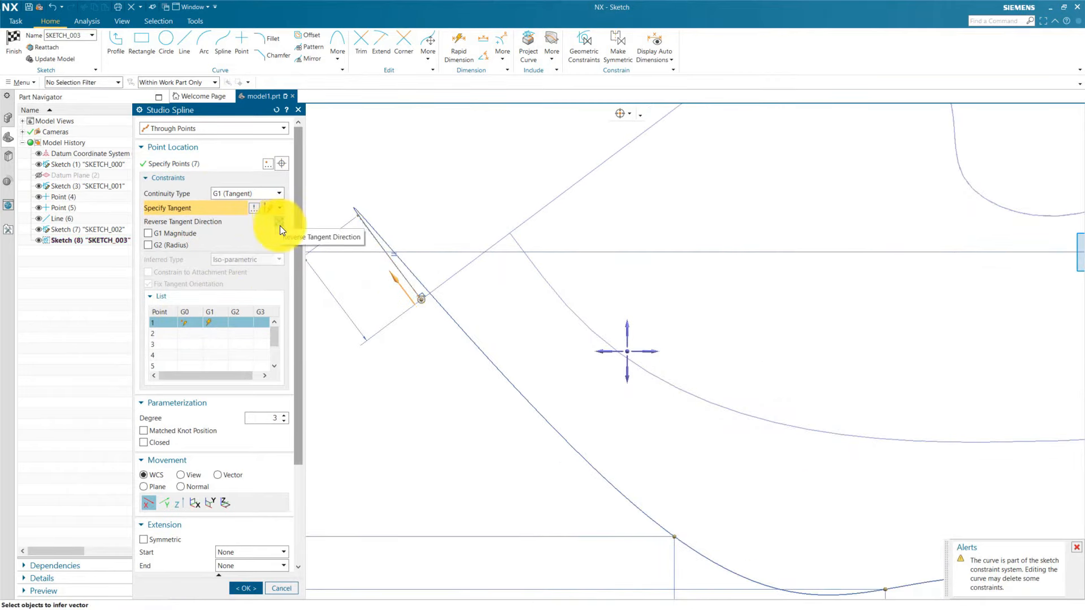
click(280, 224)
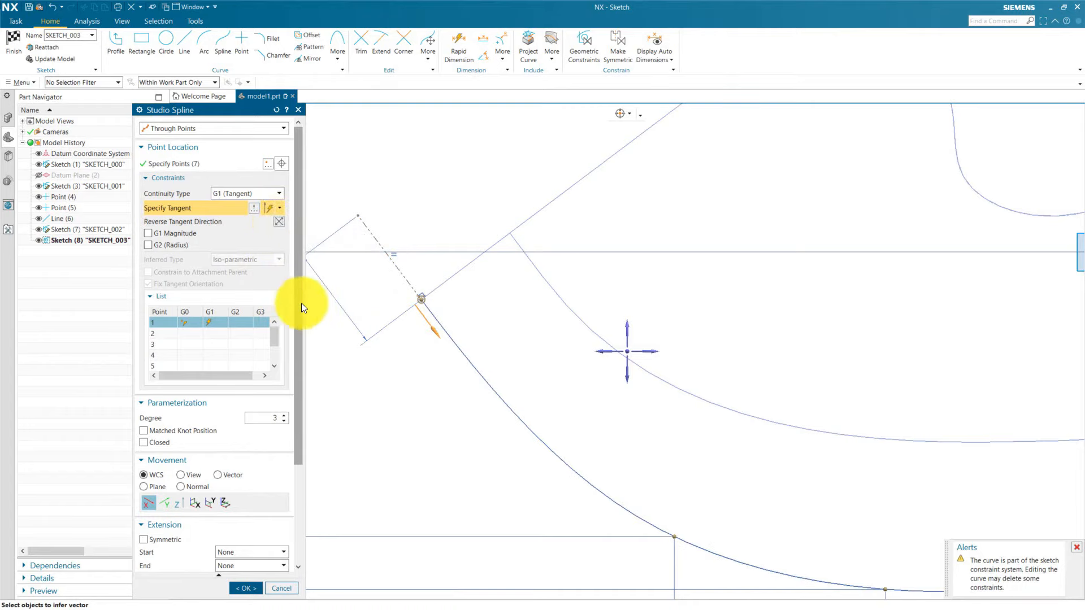
Set the spline's toe-side end point (point 7) to G1 (Tangent) continuity
scroll(418, 228, up, 5)
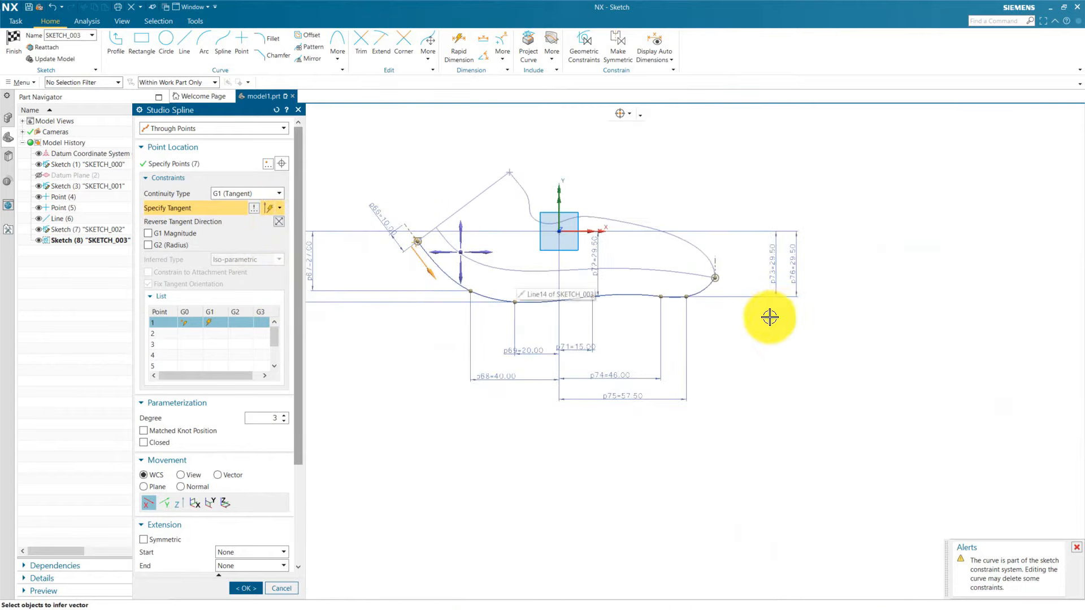
scroll(706, 313, down, 2)
scroll(226, 330, down, 4)
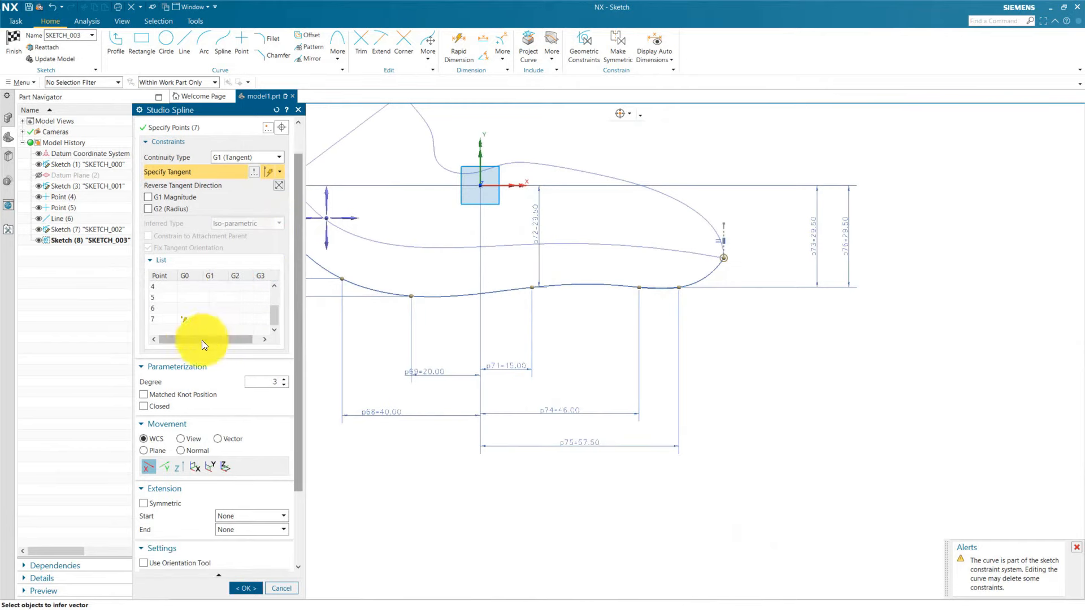
click(194, 320)
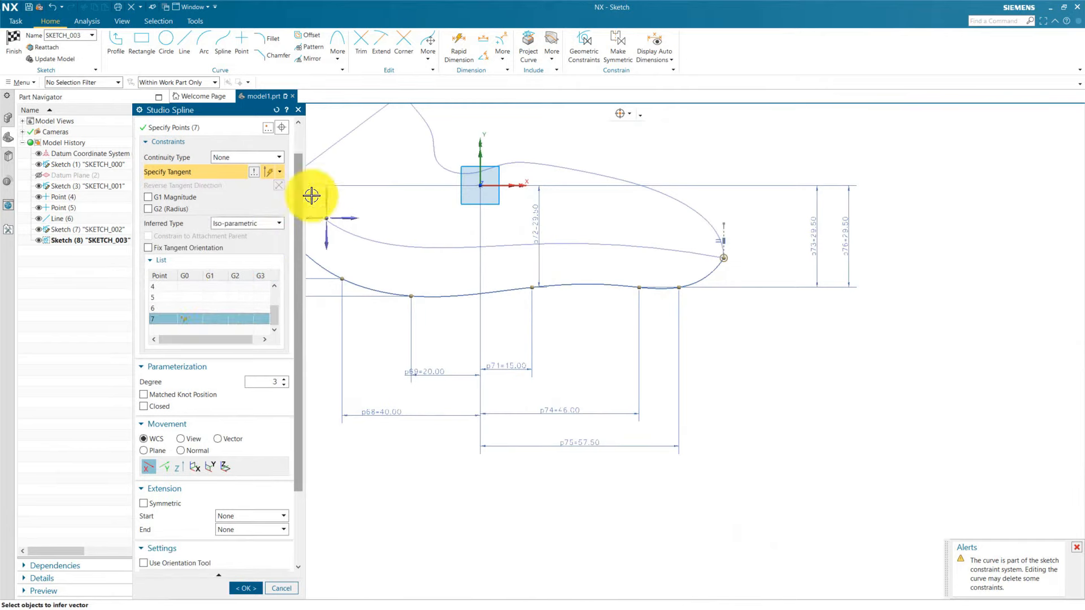
click(233, 161)
click(232, 177)
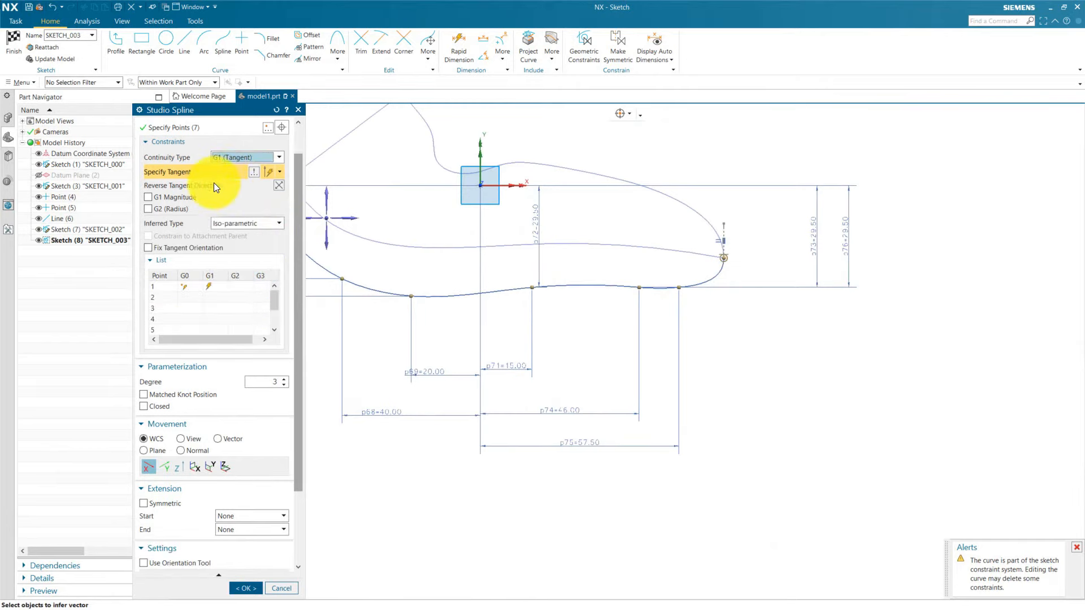
Align point 7's tangent with the vertical dashed toe-side reference line, reverse its direction, and apply the spline edits
scroll(672, 242, down, 2)
click(745, 225)
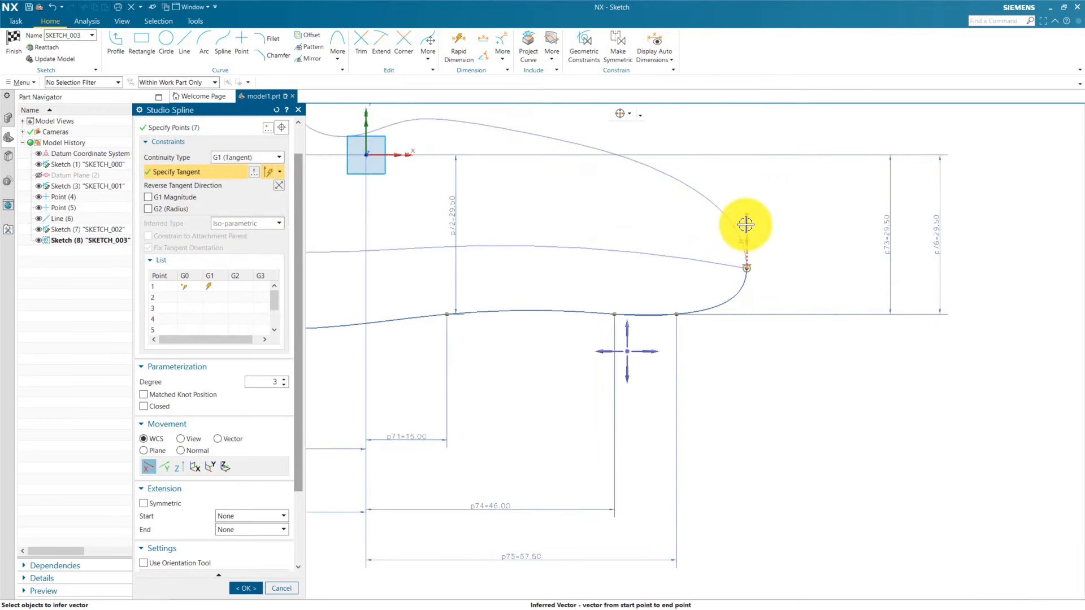
click(279, 187)
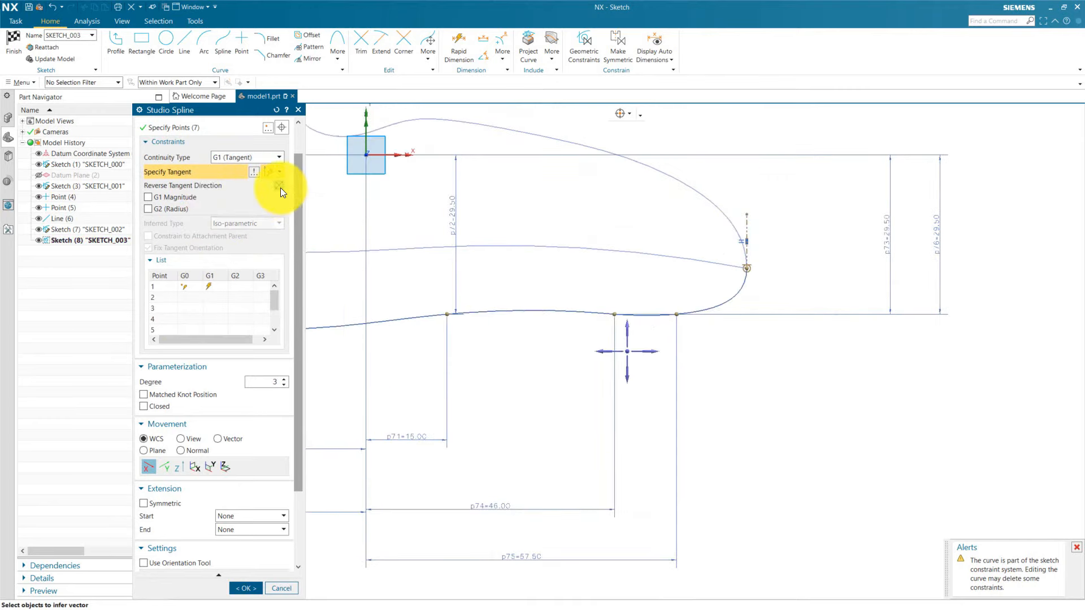
scroll(714, 298, down, 3)
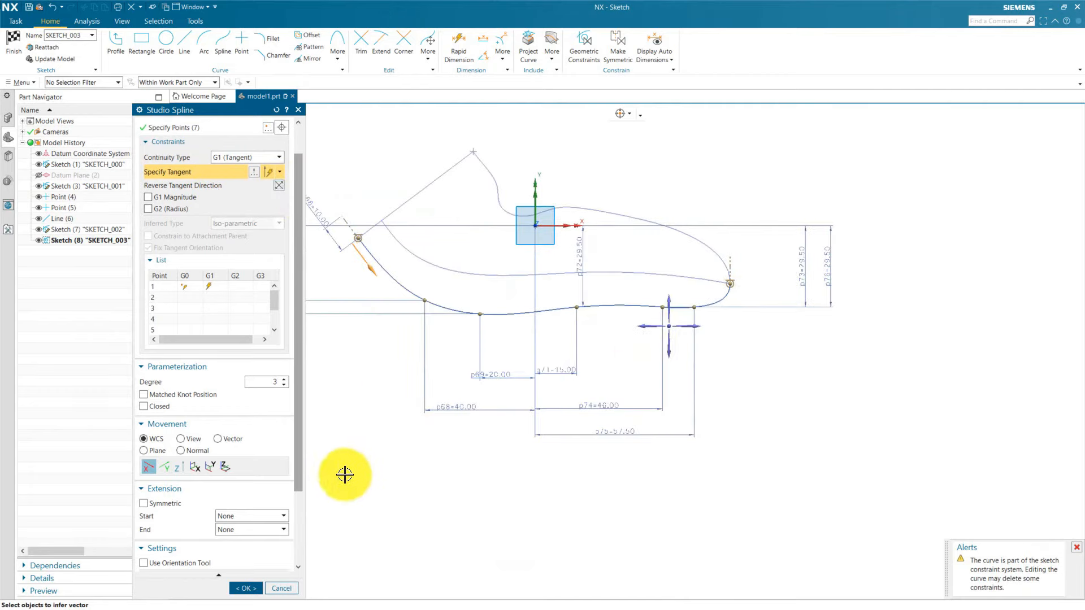
click(246, 589)
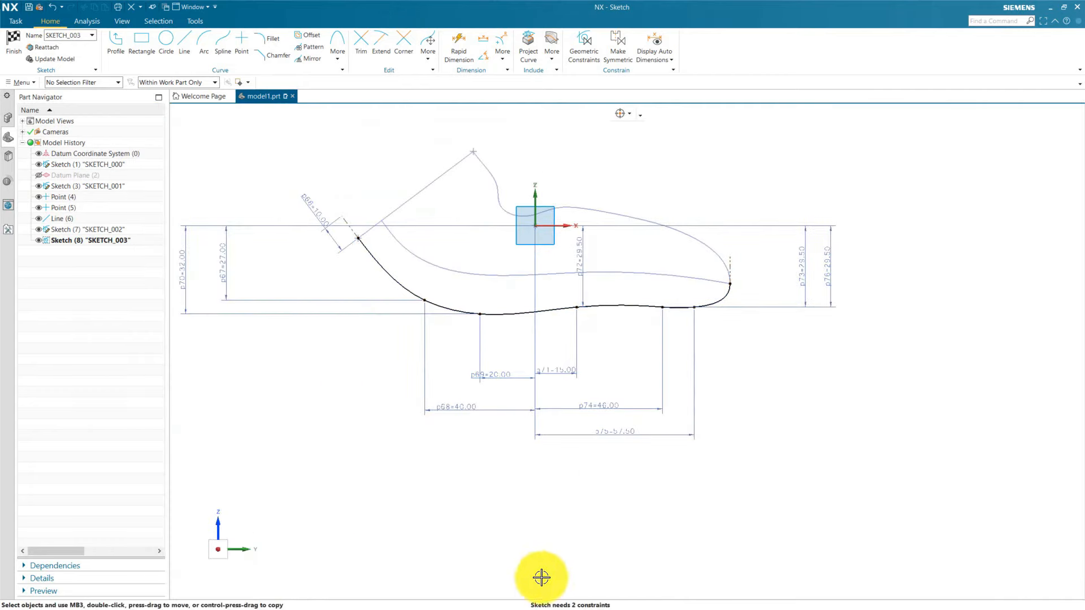
Set the G1 magnitude at the lower spline's start point to 190 mm and accept the spline with end point 7 selected
double_click(377, 268)
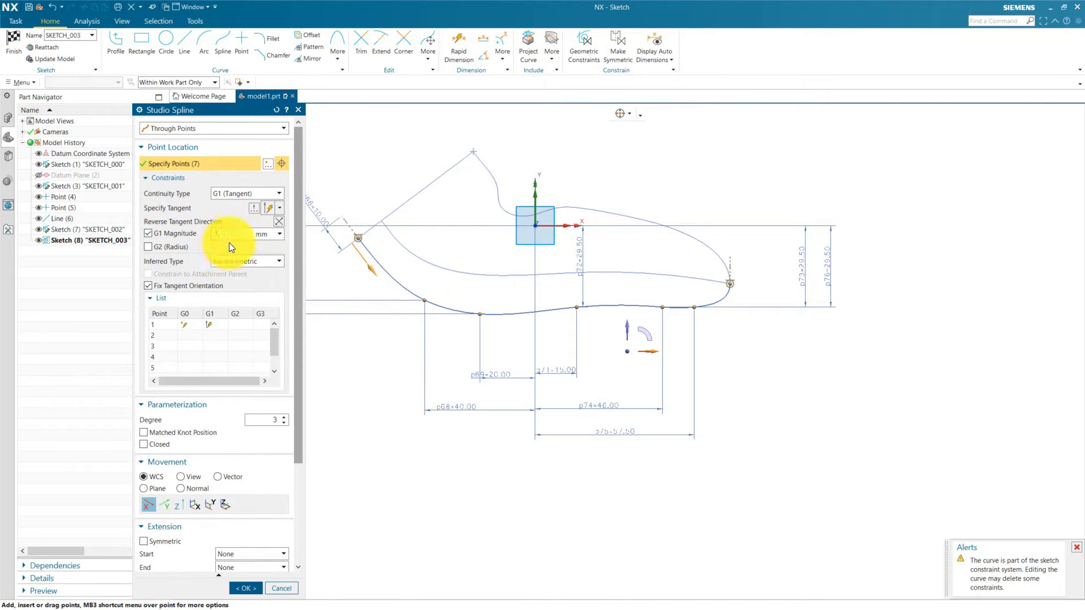
click(250, 588)
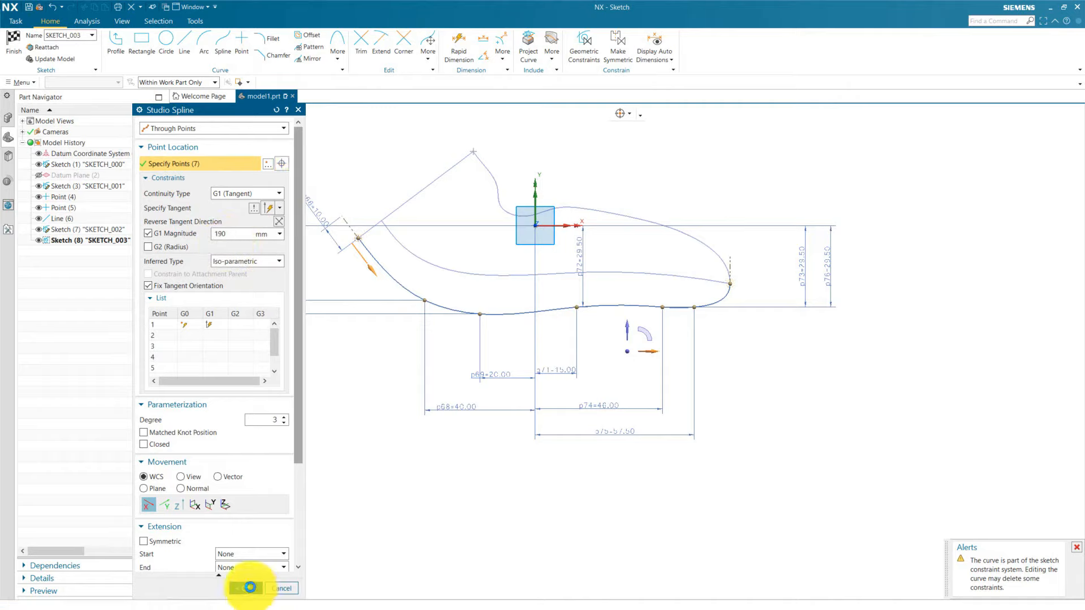
double_click(711, 302)
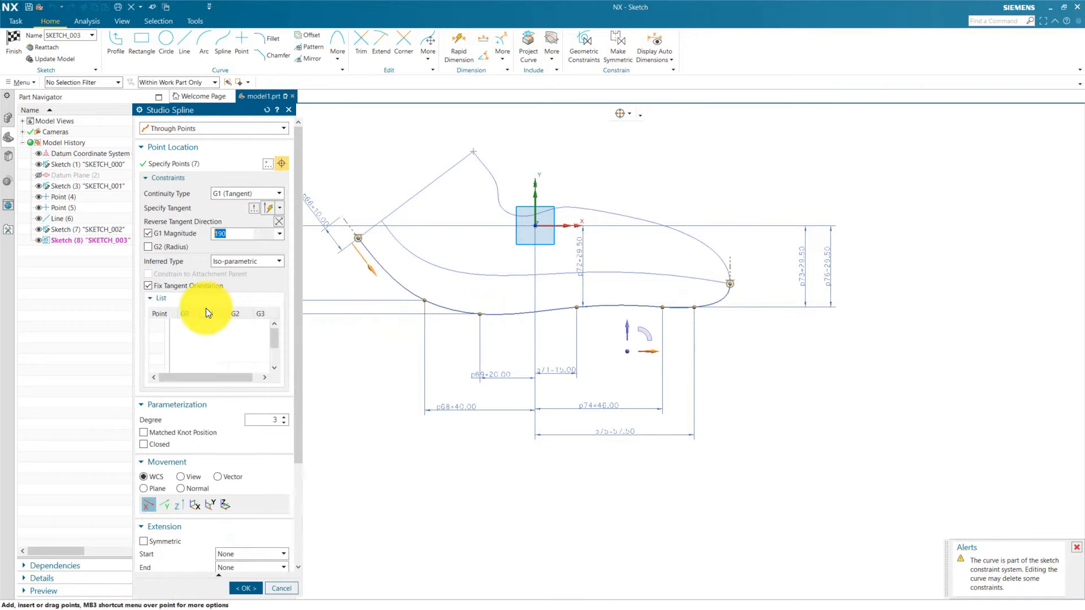
scroll(201, 336, down, 4)
click(181, 304)
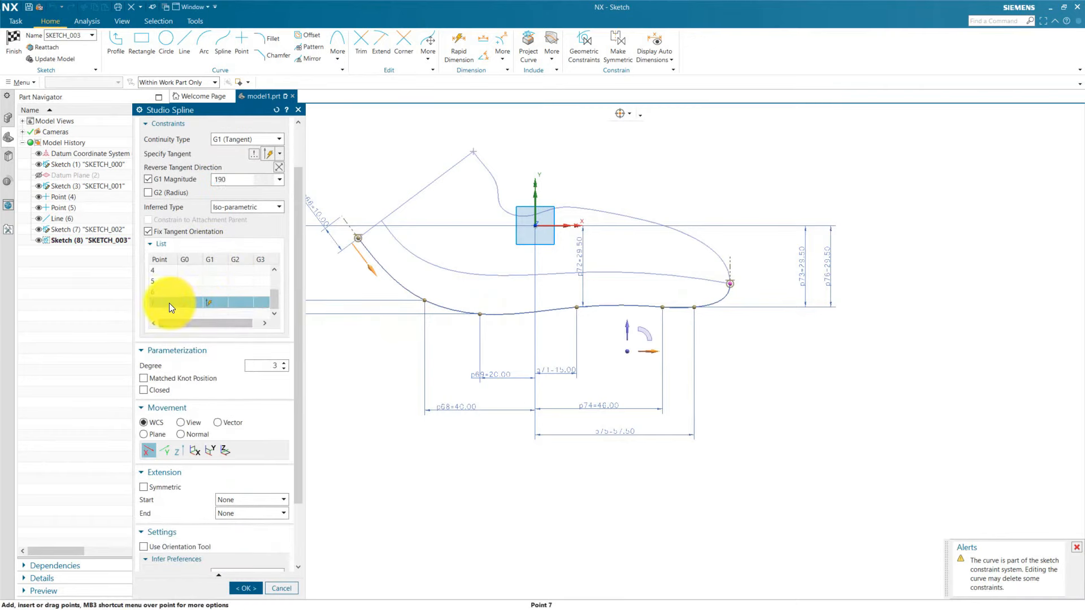
click(246, 588)
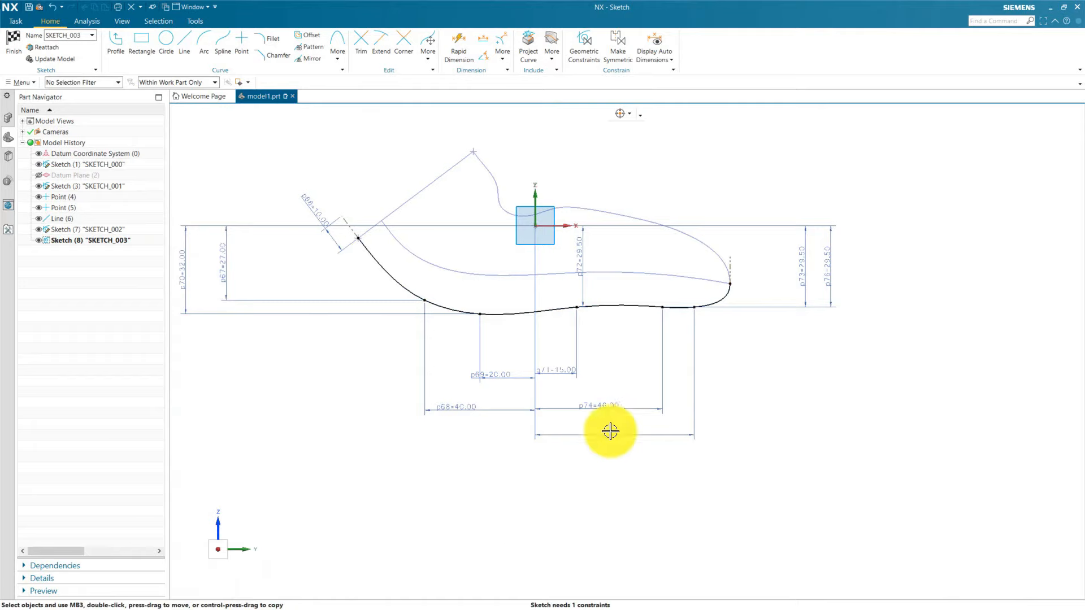
Reopen the lower spline and enable a G1 magnitude of 190 mm at point 1
double_click(386, 270)
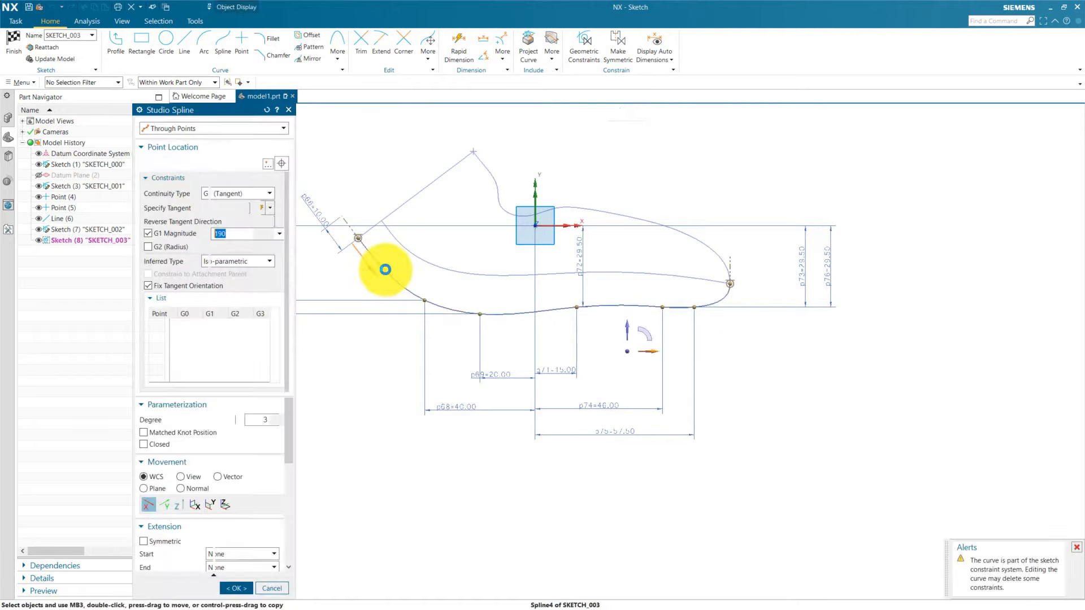
click(163, 326)
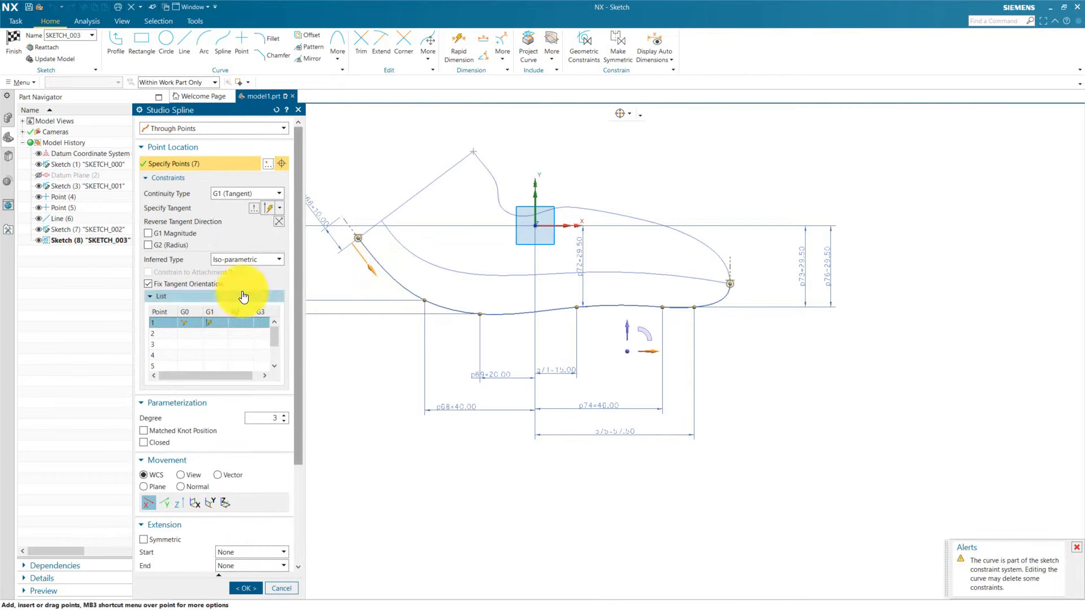
click(173, 235)
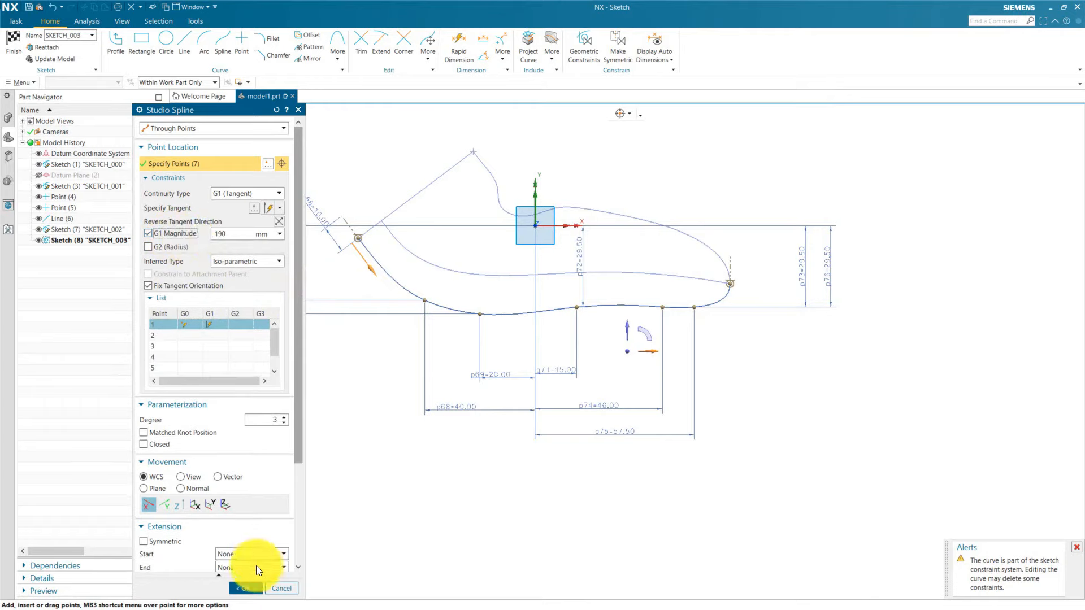
click(249, 586)
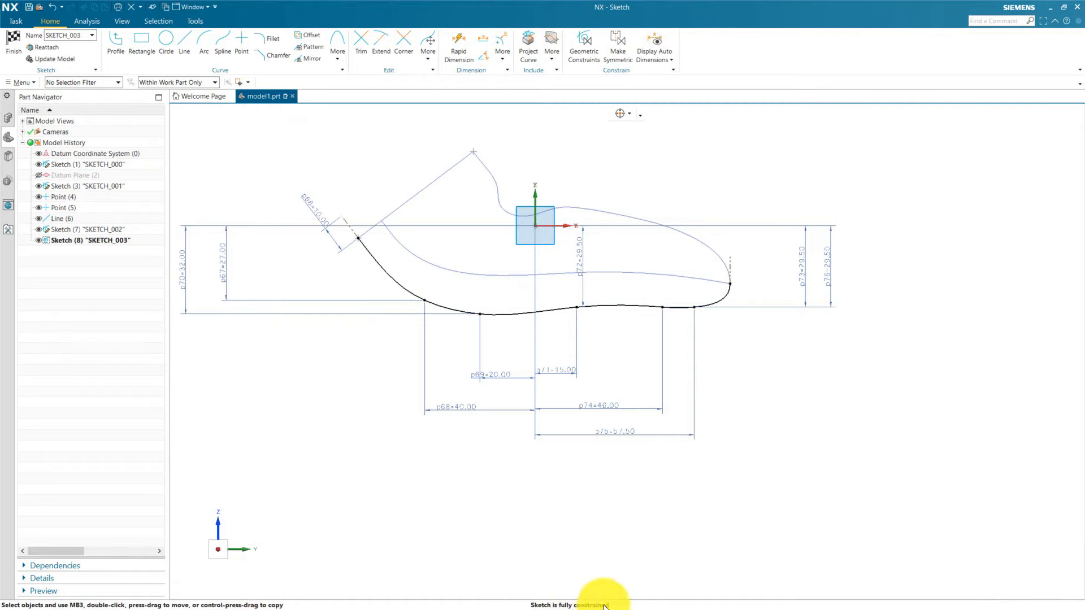
Rearrange the horizontal dimensions so they sit closer beneath the lower spline
scroll(633, 531, down, 1)
scroll(537, 392, up, 3)
drag(512, 425, 523, 384)
drag(506, 467, 486, 422)
mouse_move(666, 465)
mouse_down()
mouse_move(672, 423)
mouse_move(690, 501)
mouse_move(689, 443)
mouse_up()
scroll(635, 276, down, 2)
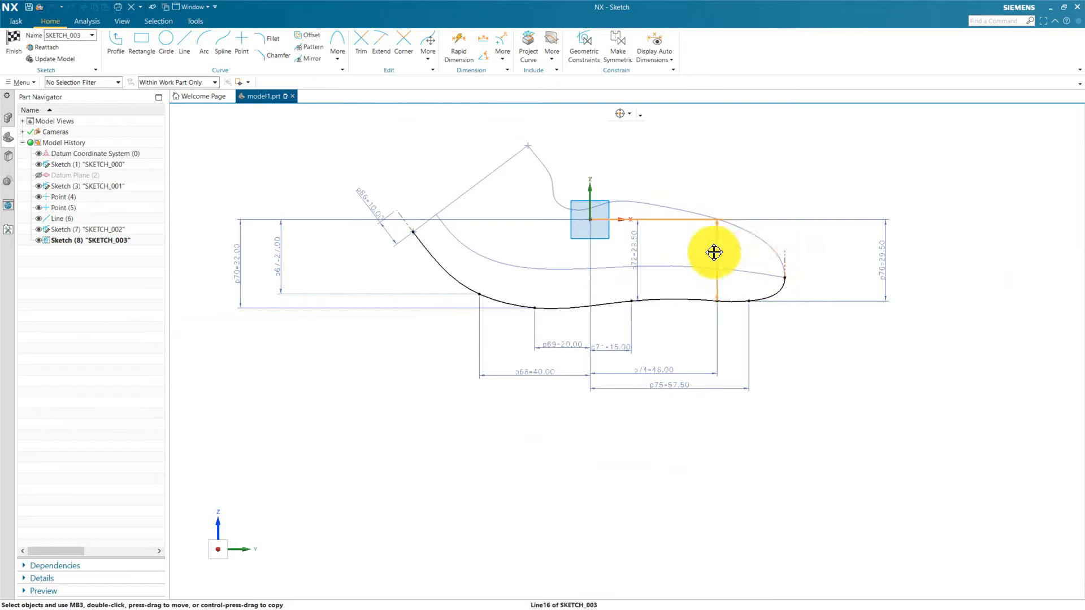
Move the vertical dimensions closer to the curves and the slanted 10 mm dimension below its reference line
drag(884, 266, 744, 248)
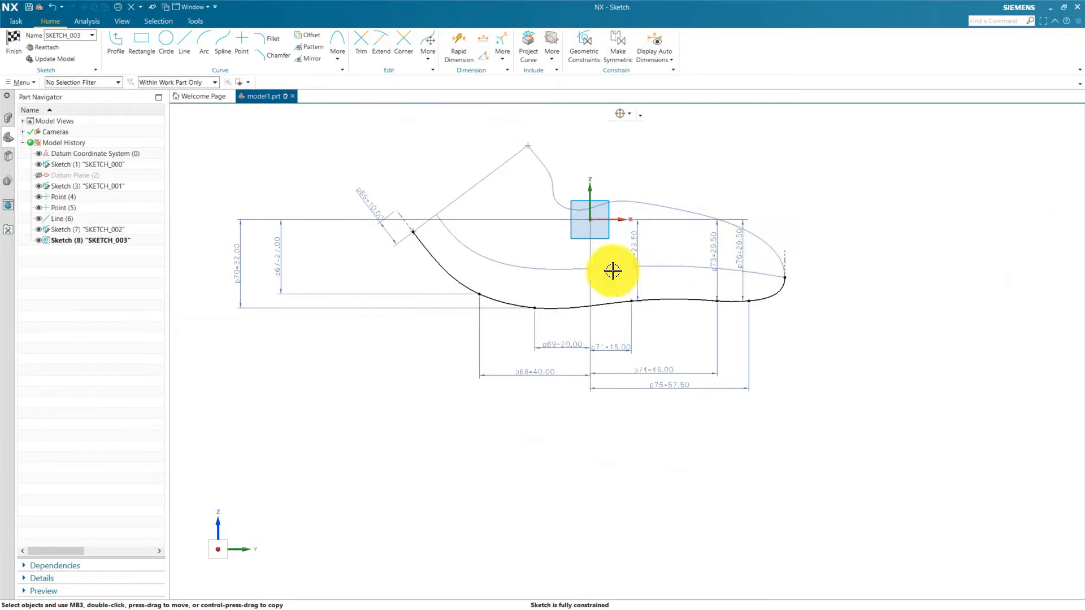
drag(281, 266, 346, 263)
drag(245, 262, 354, 252)
mouse_move(368, 202)
mouse_down()
mouse_move(383, 259)
mouse_move(411, 269)
mouse_up()
scroll(639, 341, down, 1)
scroll(619, 215, up, 1)
scroll(457, 178, up, 1)
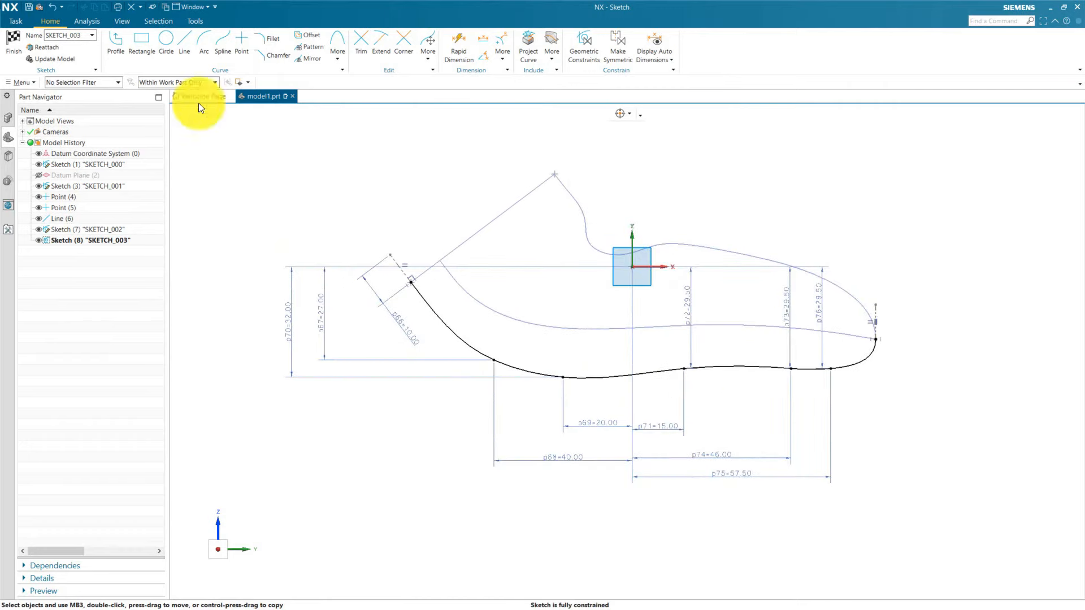
Finish the sketch, dismiss the save reminder without using it, and save the part file
click(12, 48)
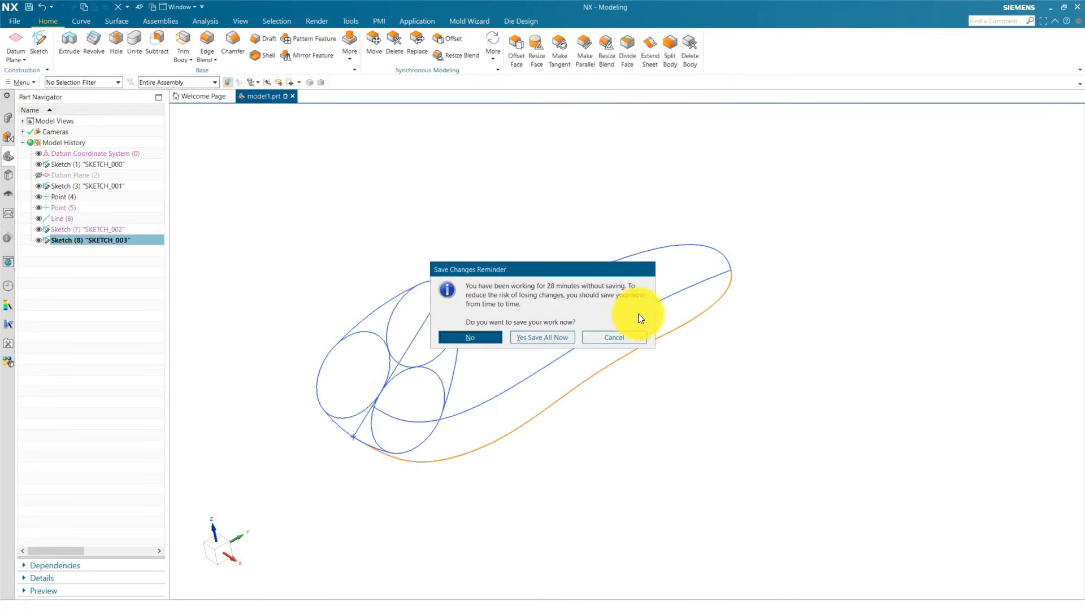
click(621, 339)
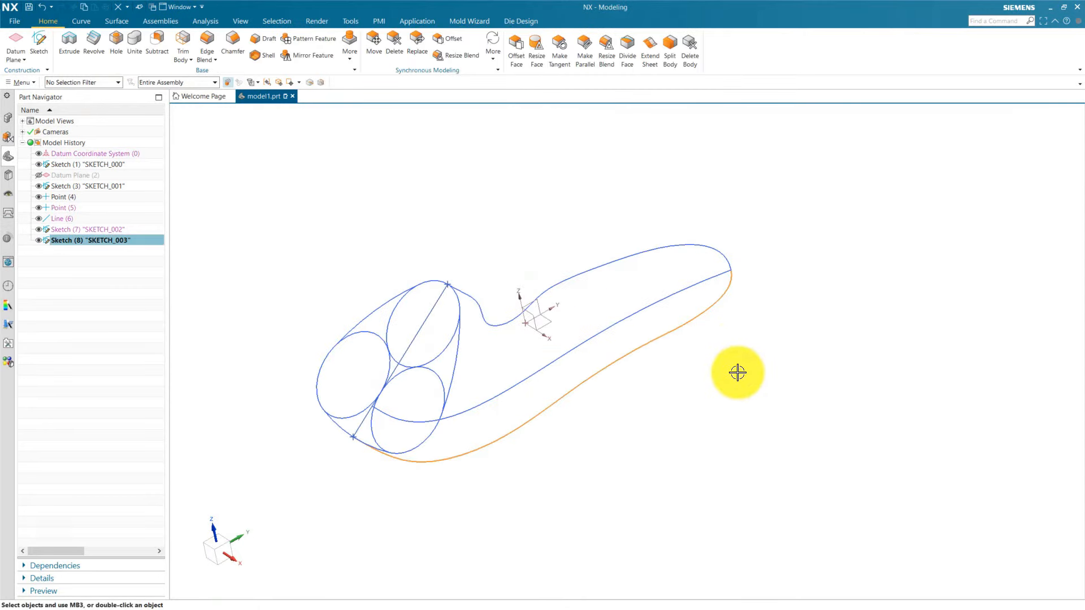
click(737, 372)
mouse_move(649, 463)
middle_down()
mouse_move(654, 443)
mouse_move(639, 443)
mouse_move(659, 456)
middle_up()
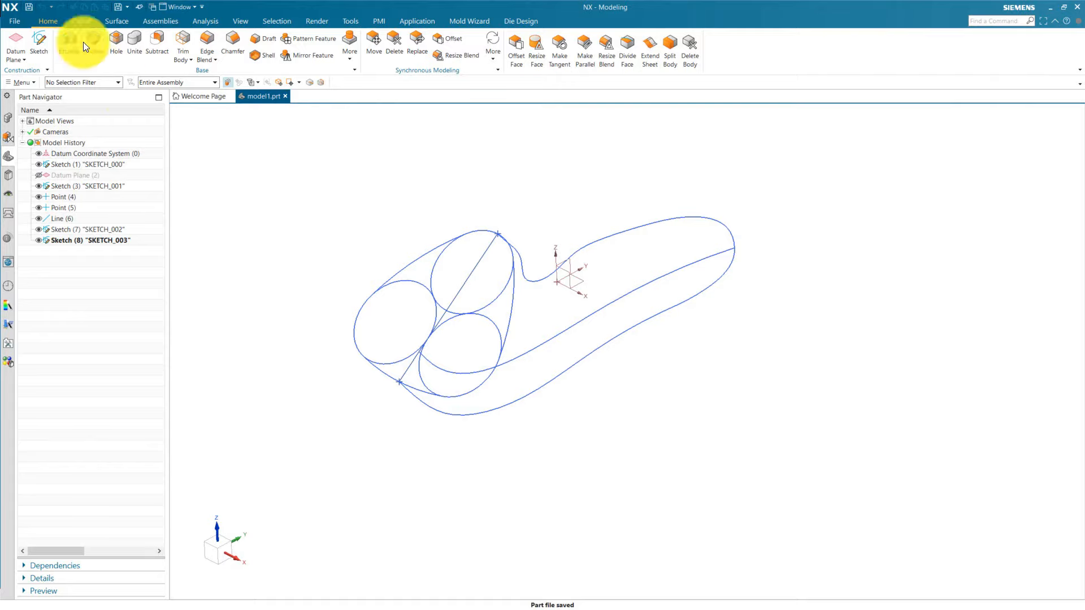
Create an intersection point where the middle spline meets the slanted line across the three-circle end
click(83, 22)
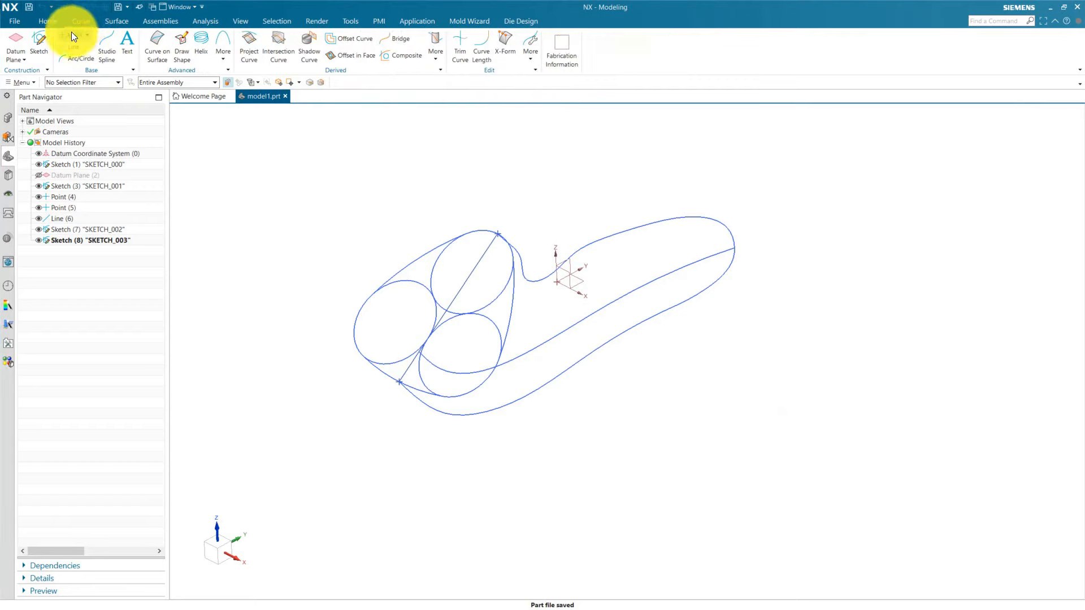
click(71, 33)
click(175, 128)
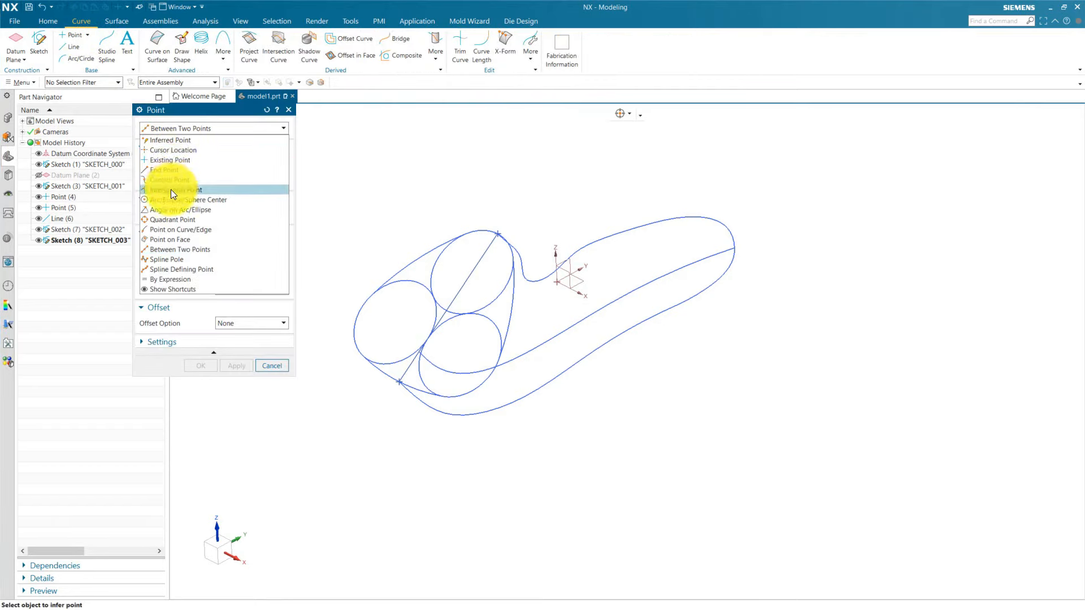
click(170, 190)
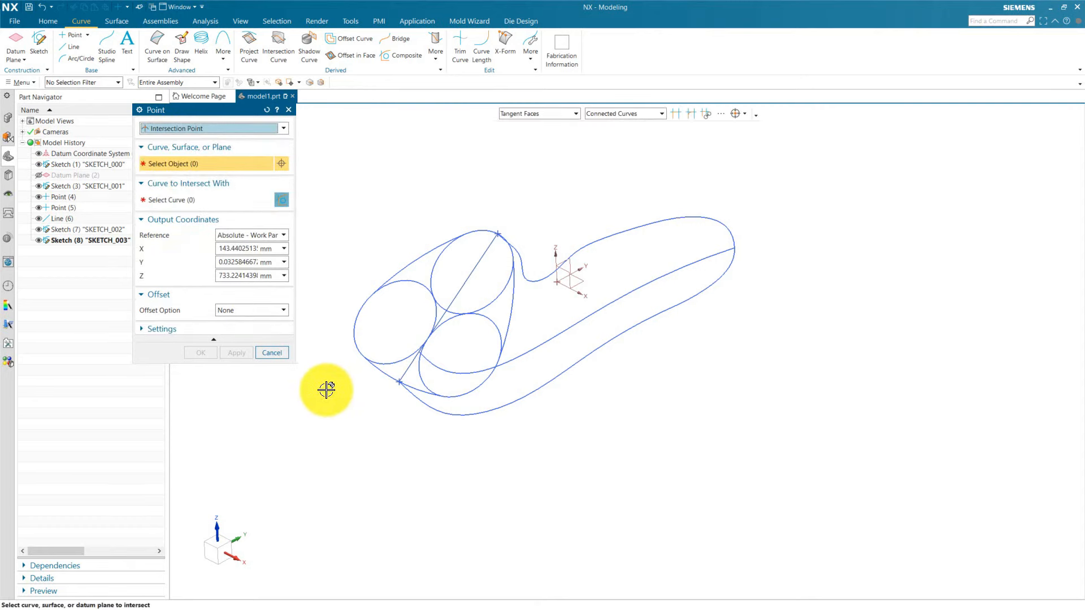
scroll(411, 350, up, 3)
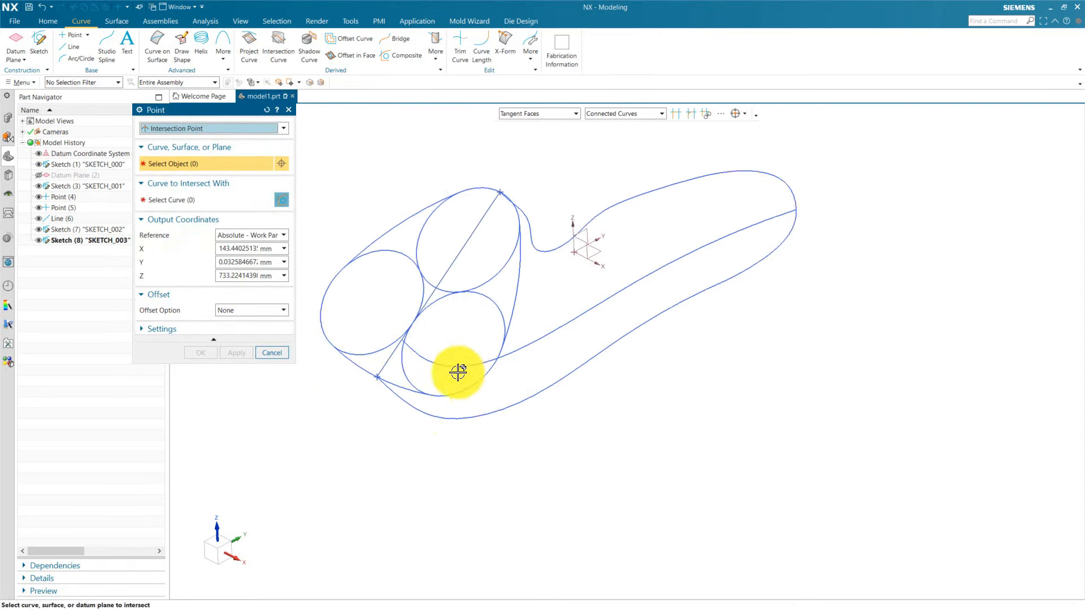
scroll(409, 350, up, 2)
click(424, 346)
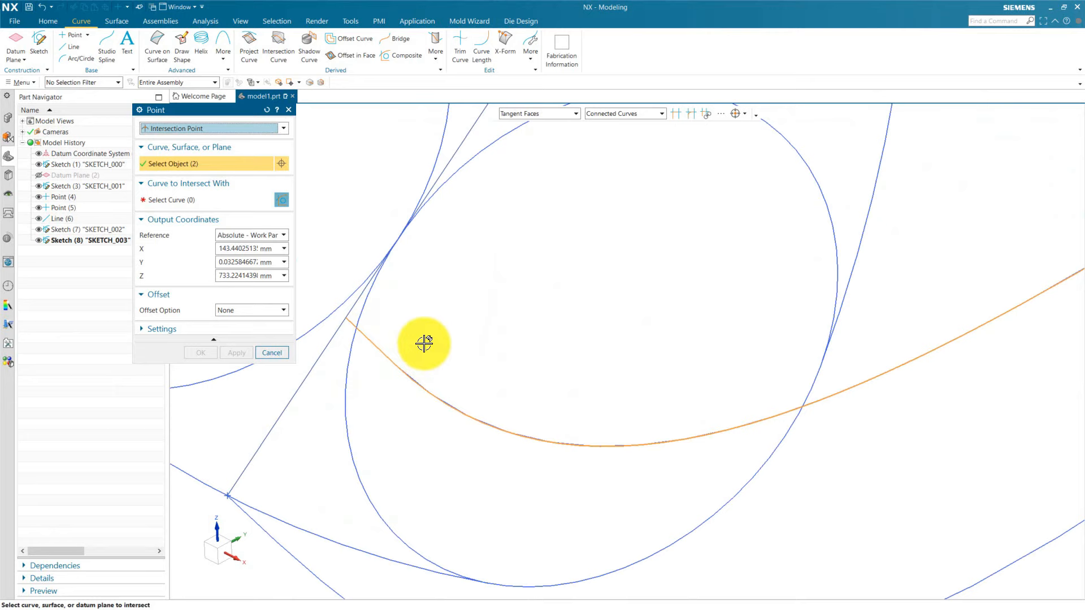
click(207, 206)
click(311, 374)
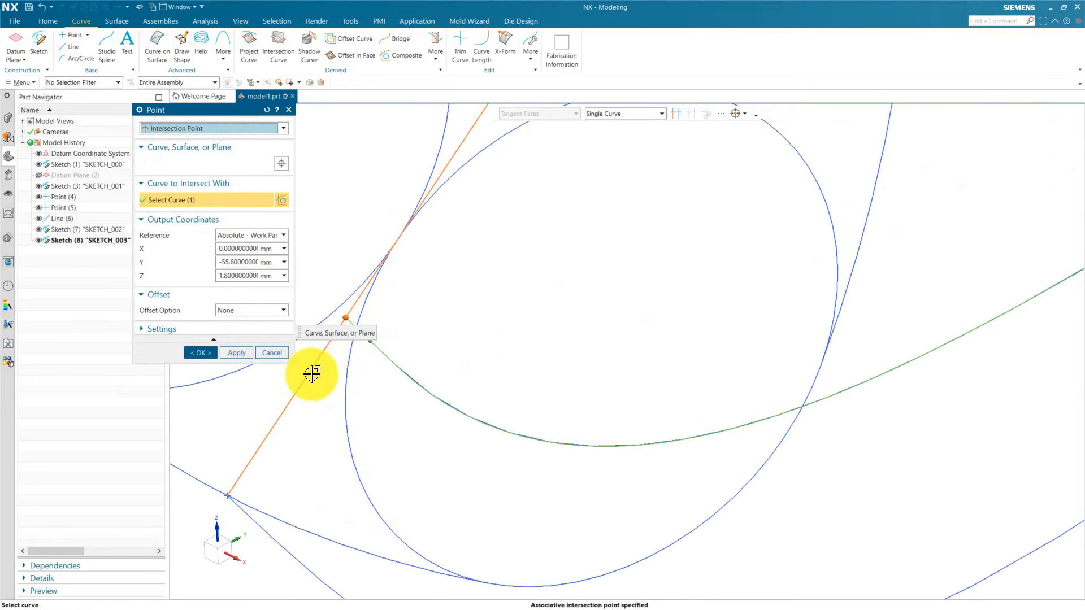
scroll(501, 315, down, 3)
scroll(414, 339, up, 4)
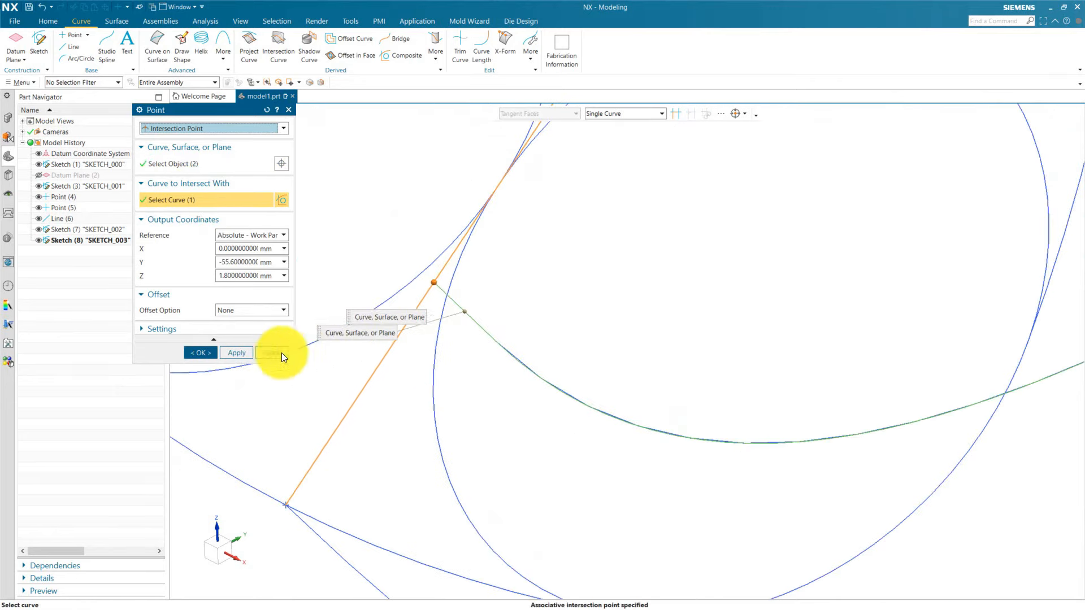
click(207, 352)
scroll(432, 280, up, 4)
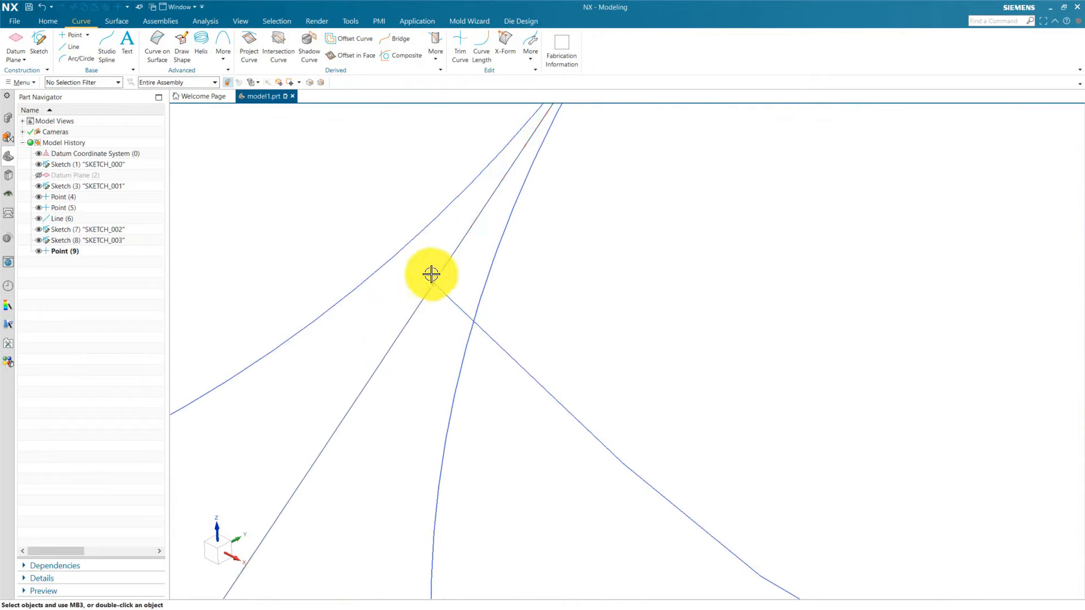
scroll(432, 274, up, 1)
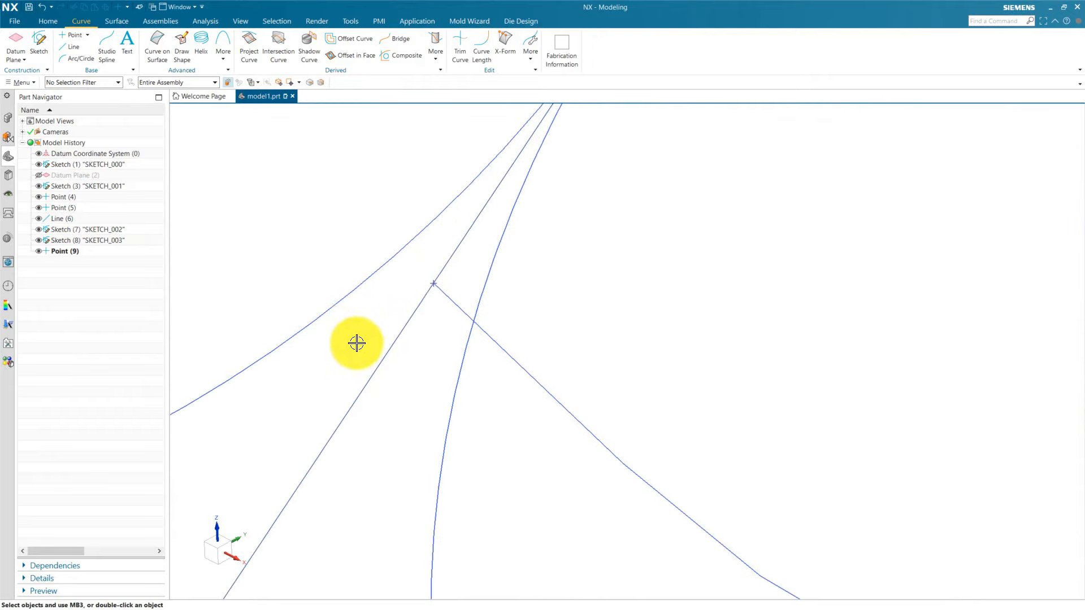
scroll(361, 346, down, 6)
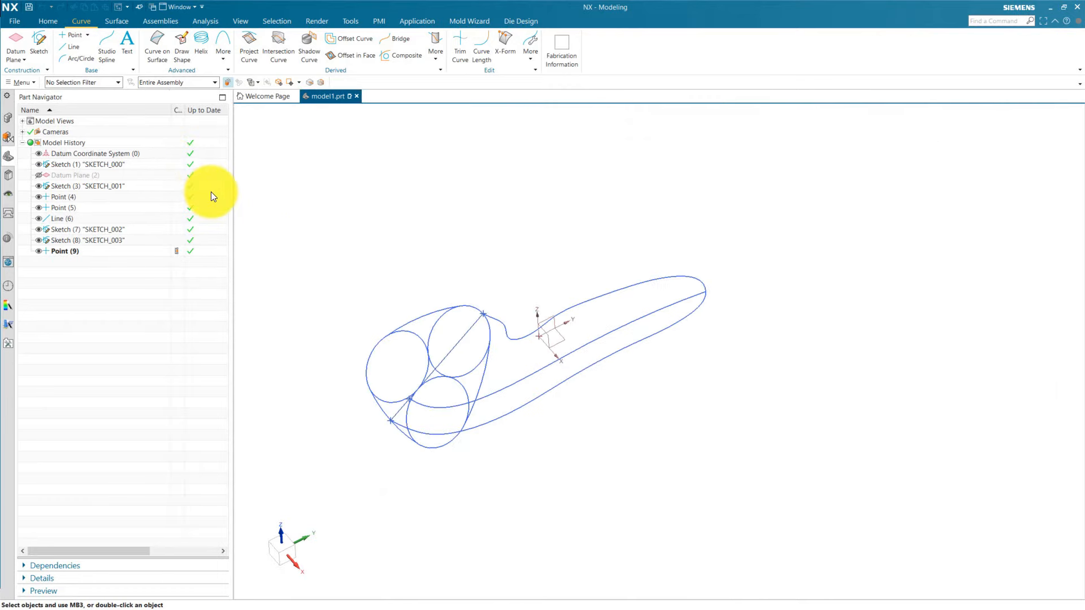
Create a new sketch on the XY plane with the Y axis as its horizontal reference
click(42, 41)
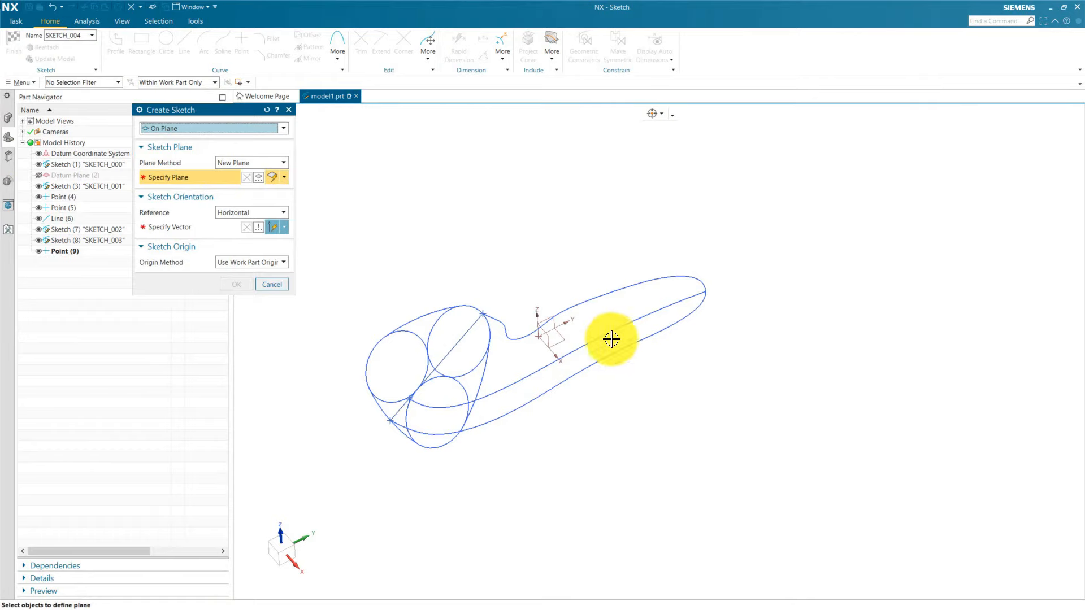
click(564, 341)
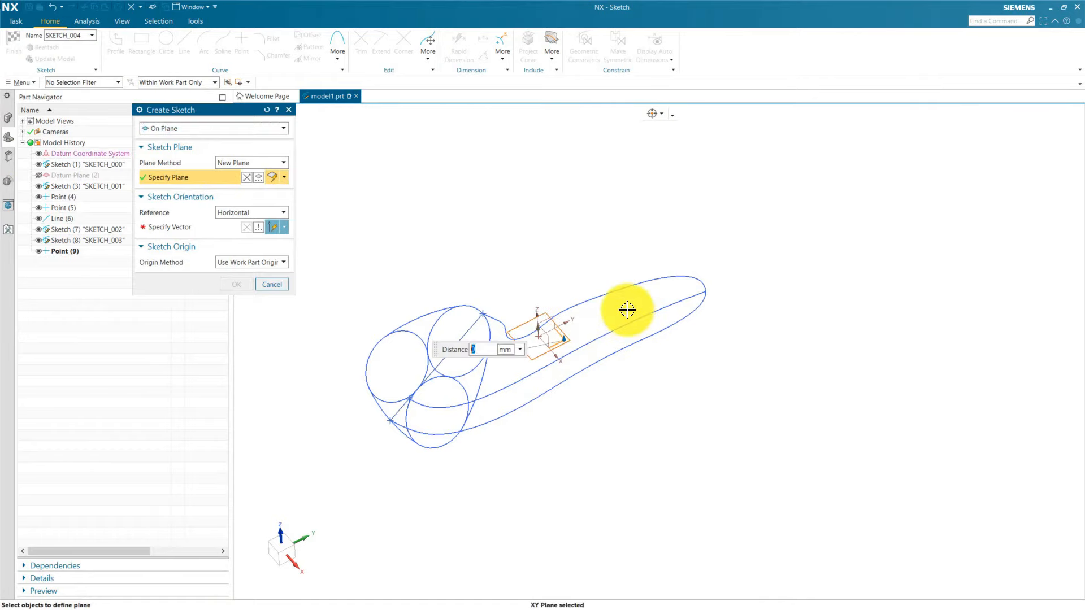
click(179, 228)
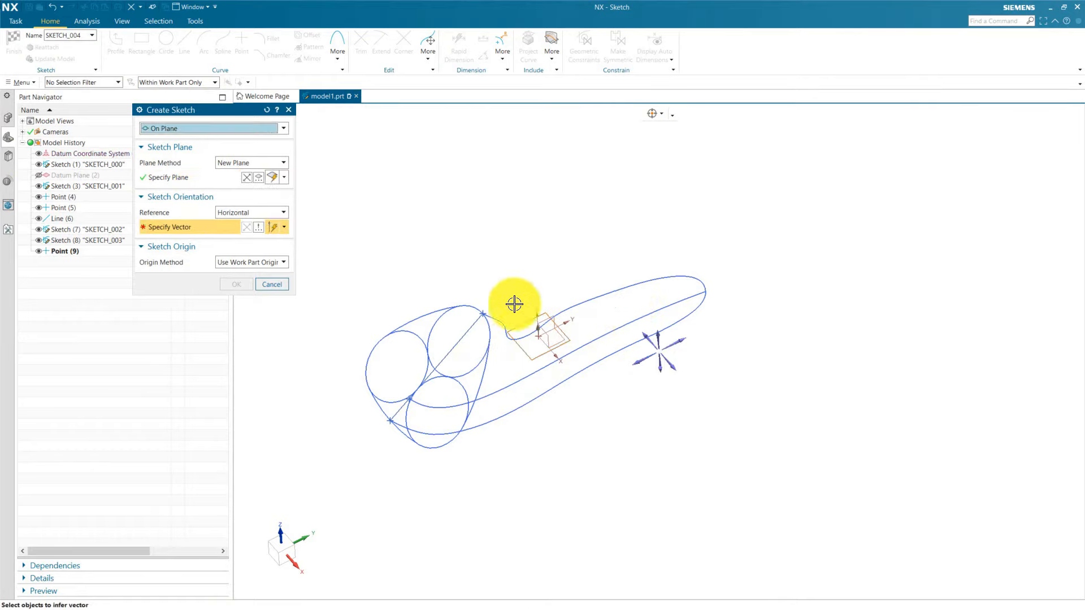
click(686, 340)
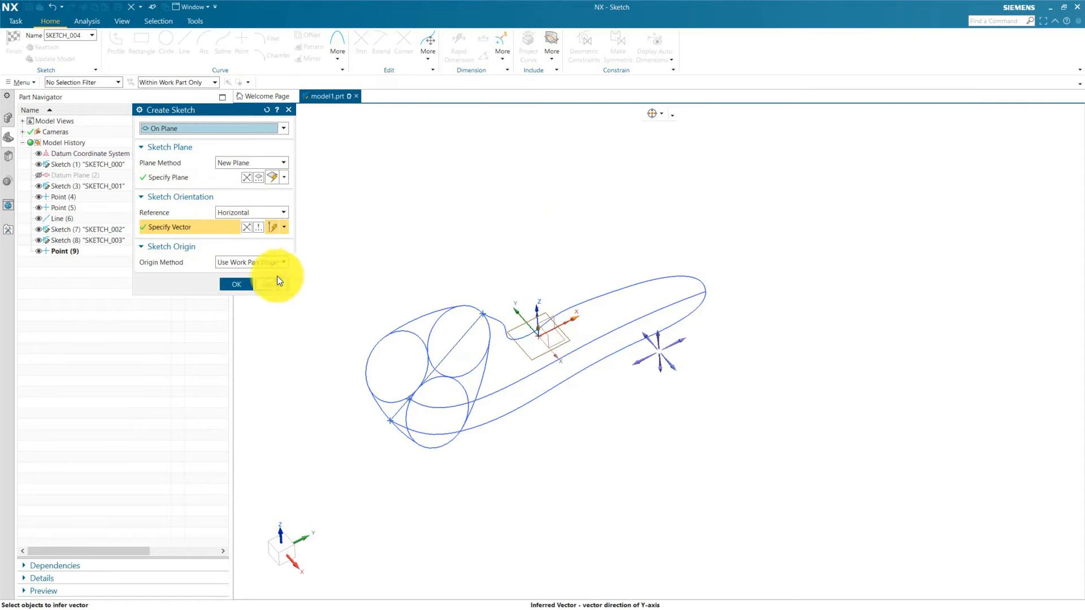
click(236, 284)
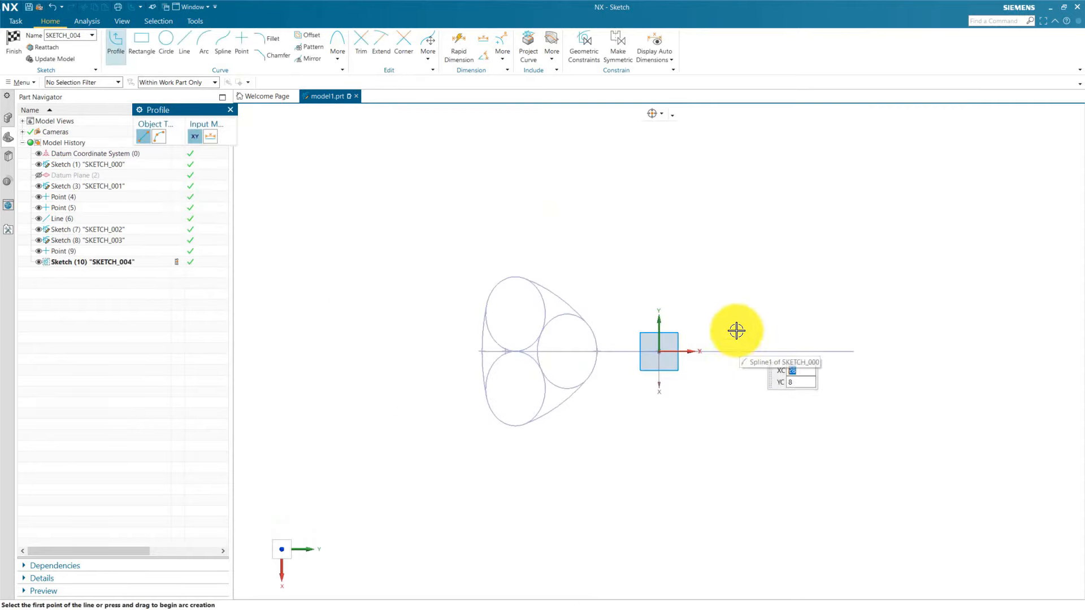
Draw a vertical line about 41 mm long with Profile, upward in Y from the intersection point near the circles' meeting point
scroll(735, 332, up, 1)
scroll(698, 326, up, 1)
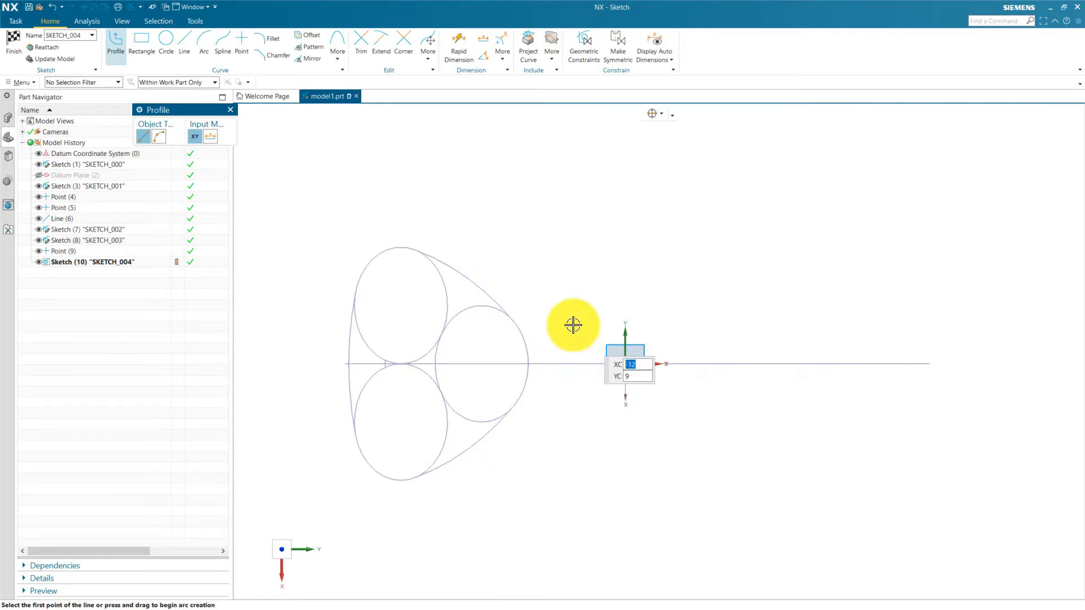
scroll(380, 361, up, 3)
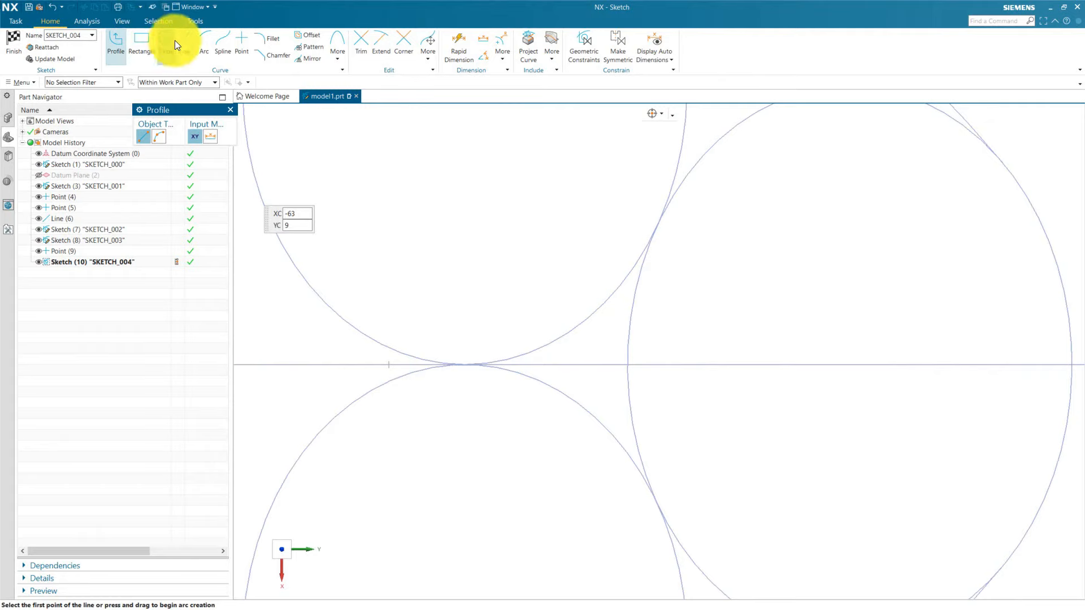
click(113, 45)
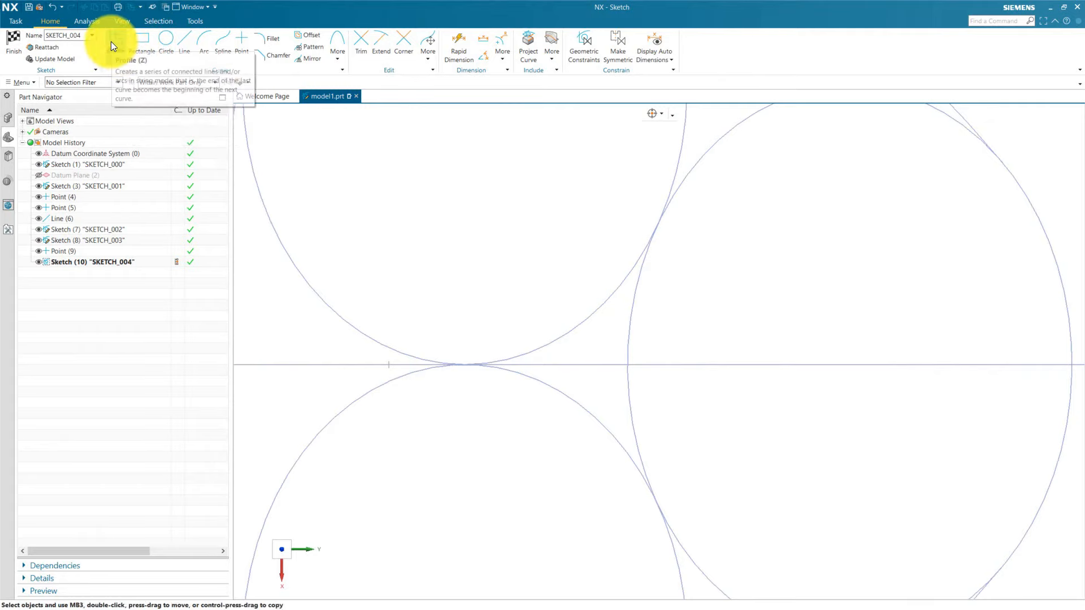
click(112, 43)
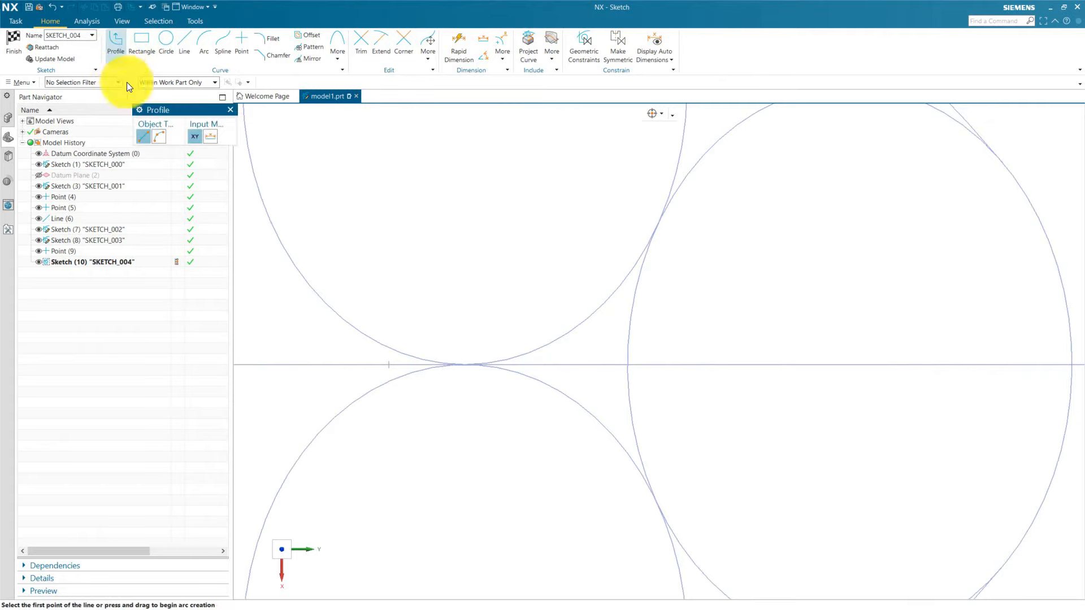
click(388, 364)
scroll(388, 455, down, 10)
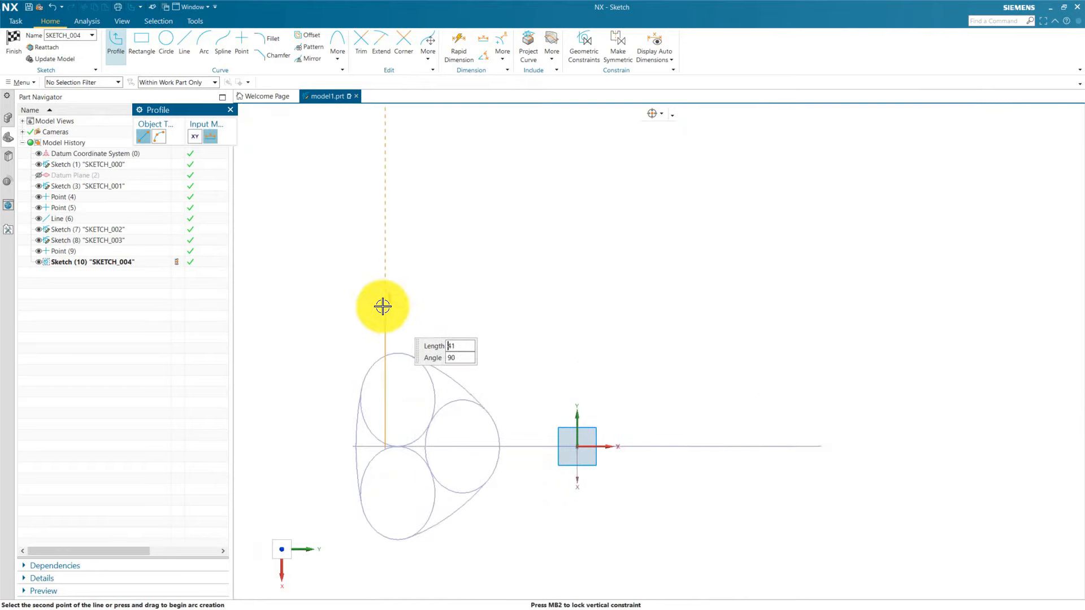
click(383, 306)
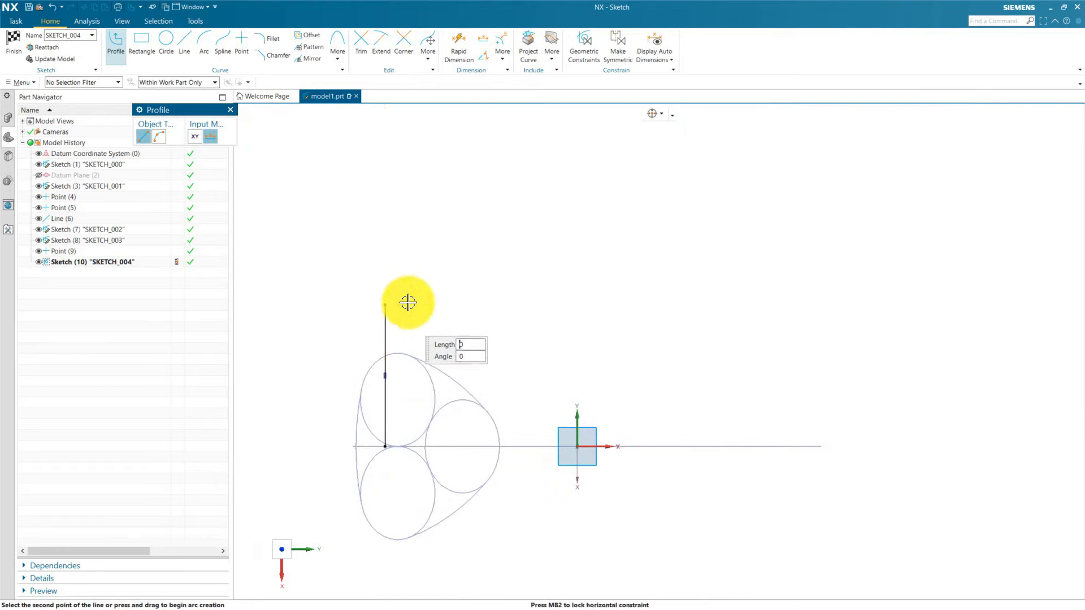
key(Escape)
Try to constrain the vertical line's upper end point onto the upper circle of the existing three-circle sketch with Point on Curve
scroll(389, 363, up, 6)
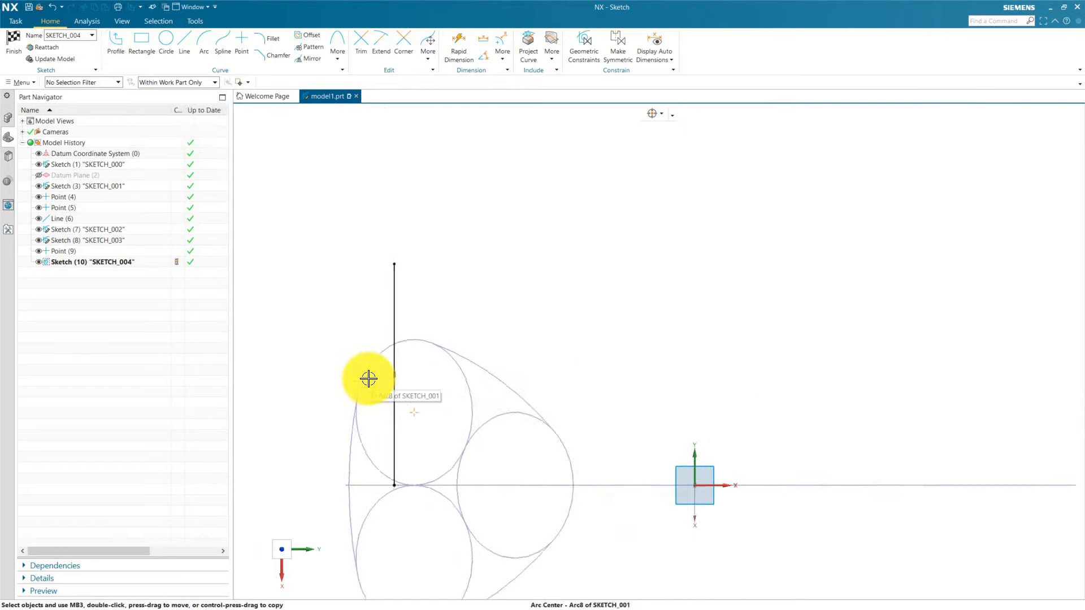
click(403, 207)
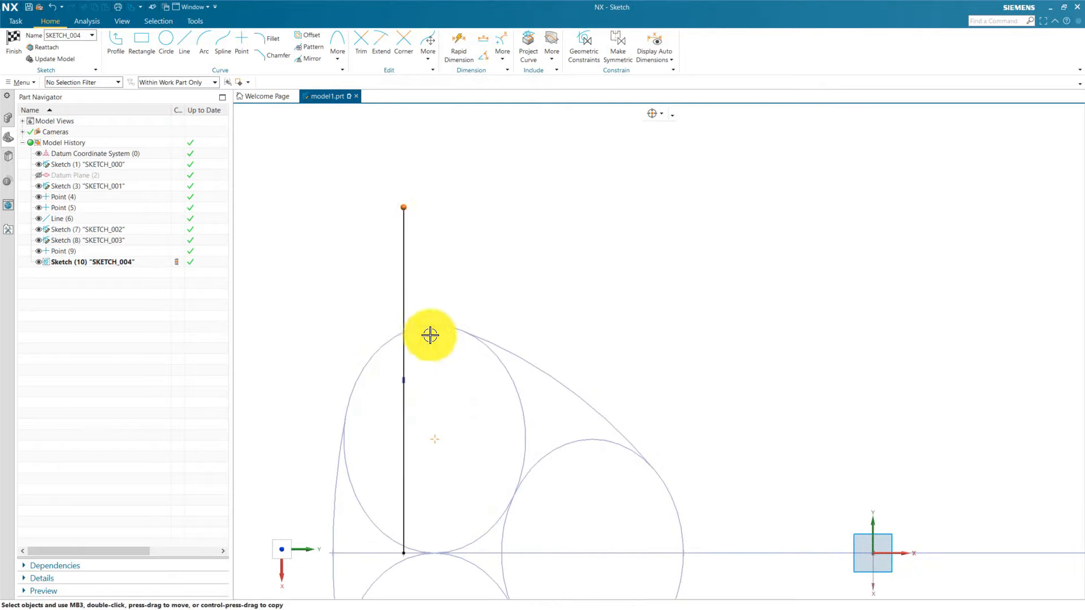
click(426, 327)
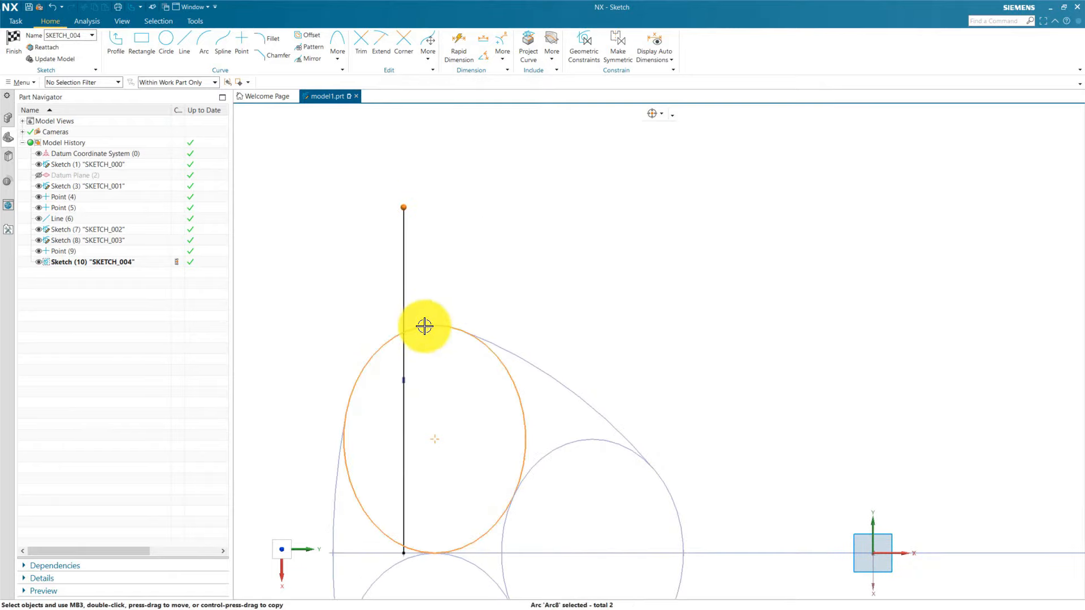
key(Escape)
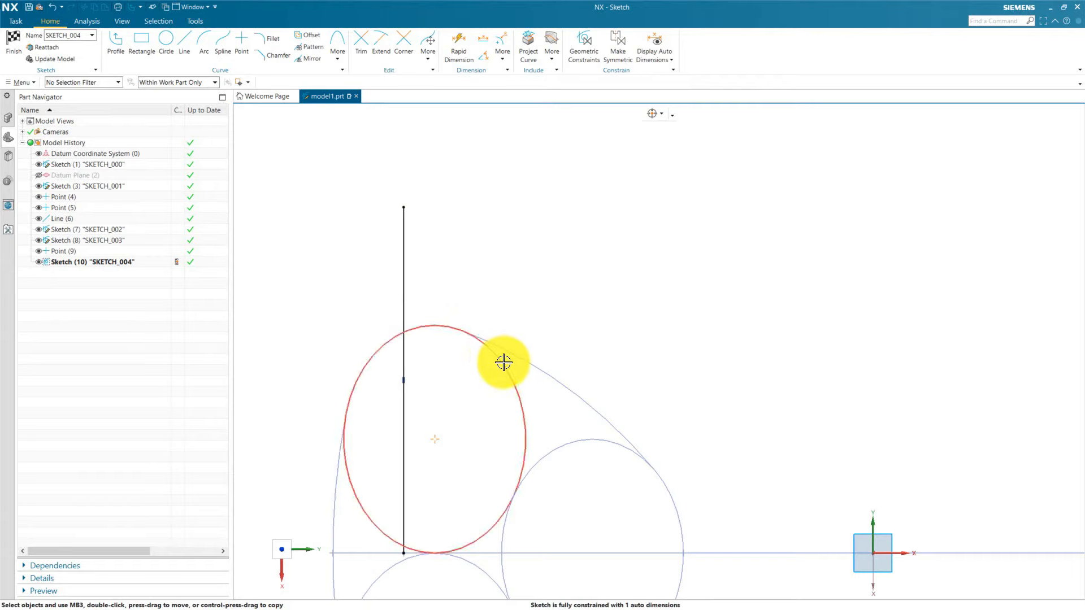
click(502, 334)
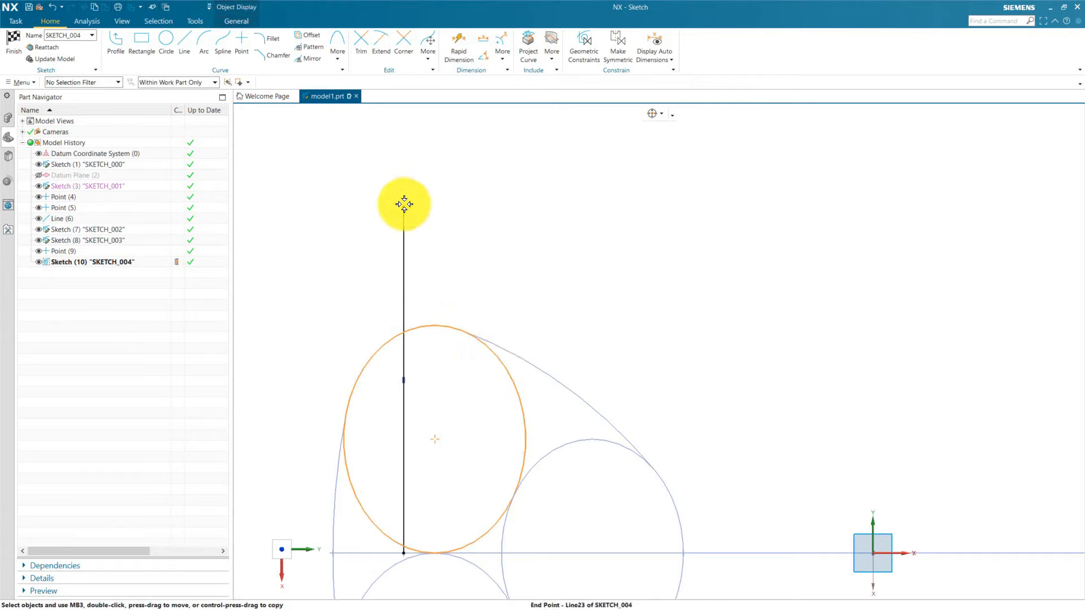
key(Escape)
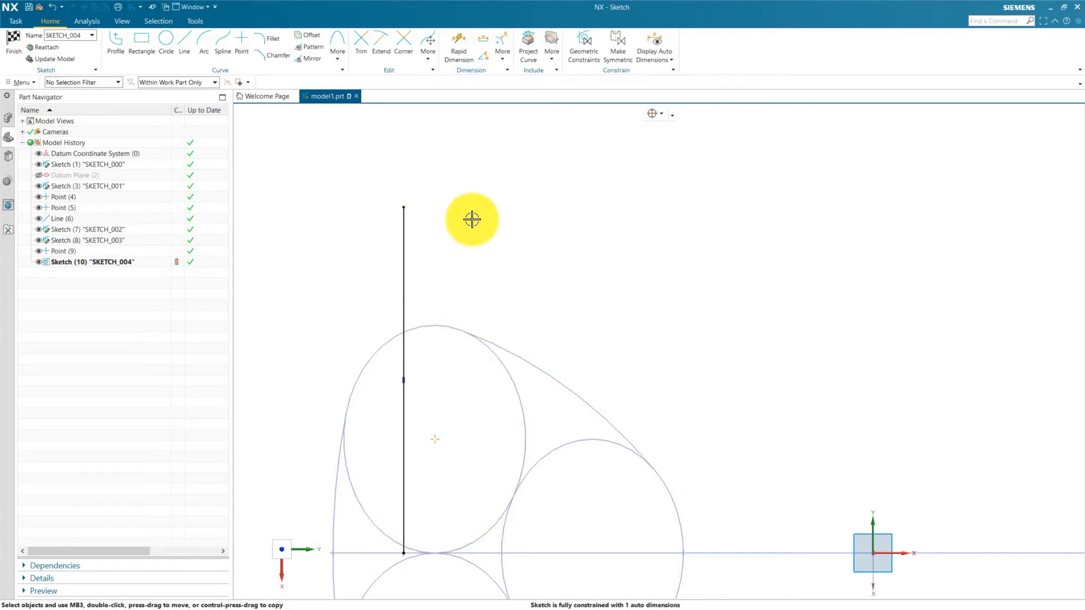
key(c)
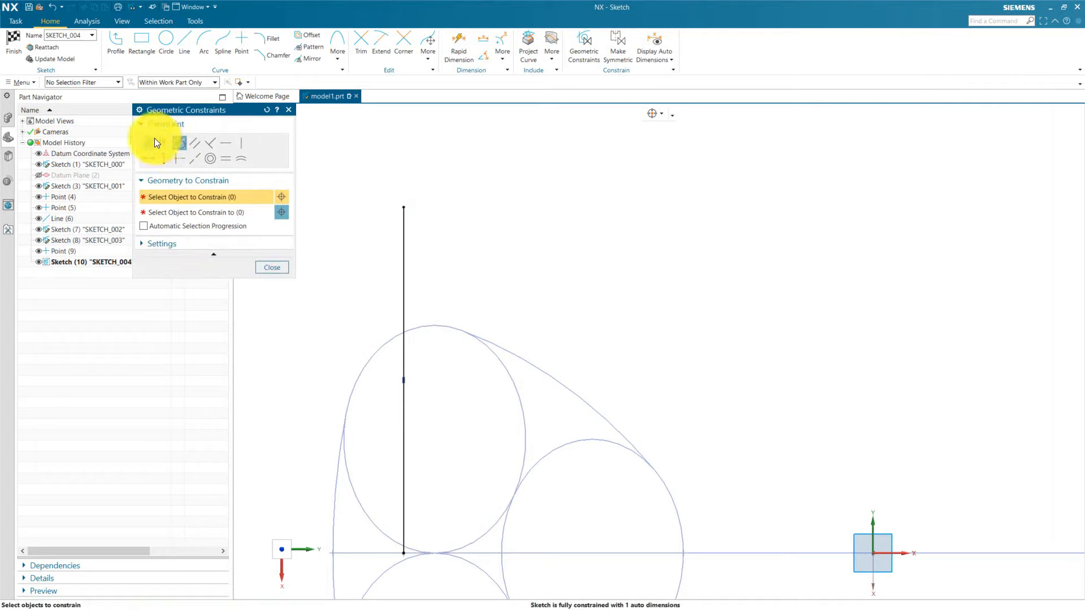
click(165, 142)
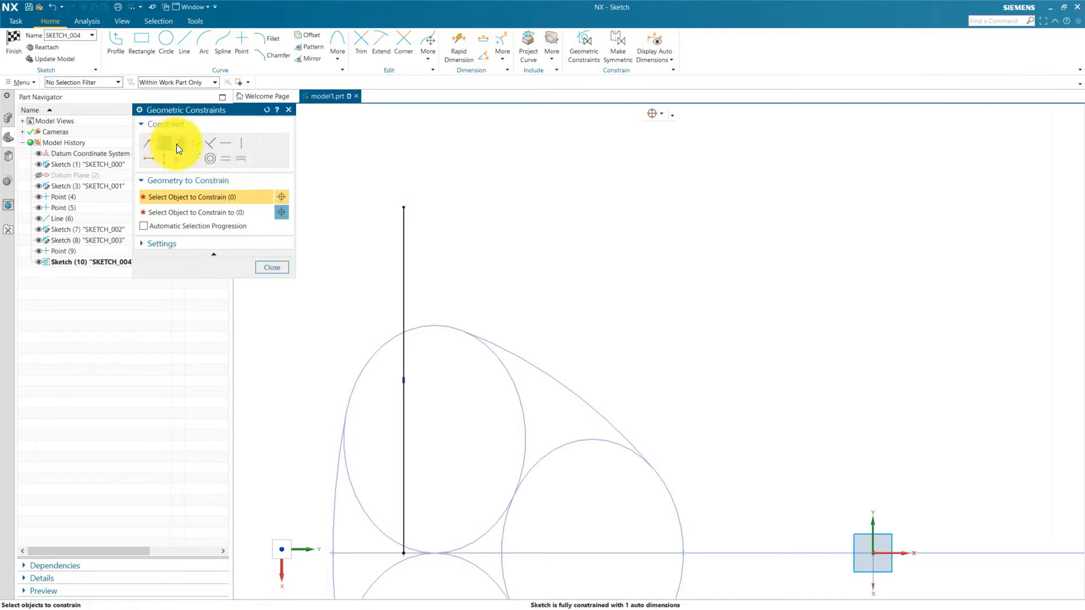
click(402, 204)
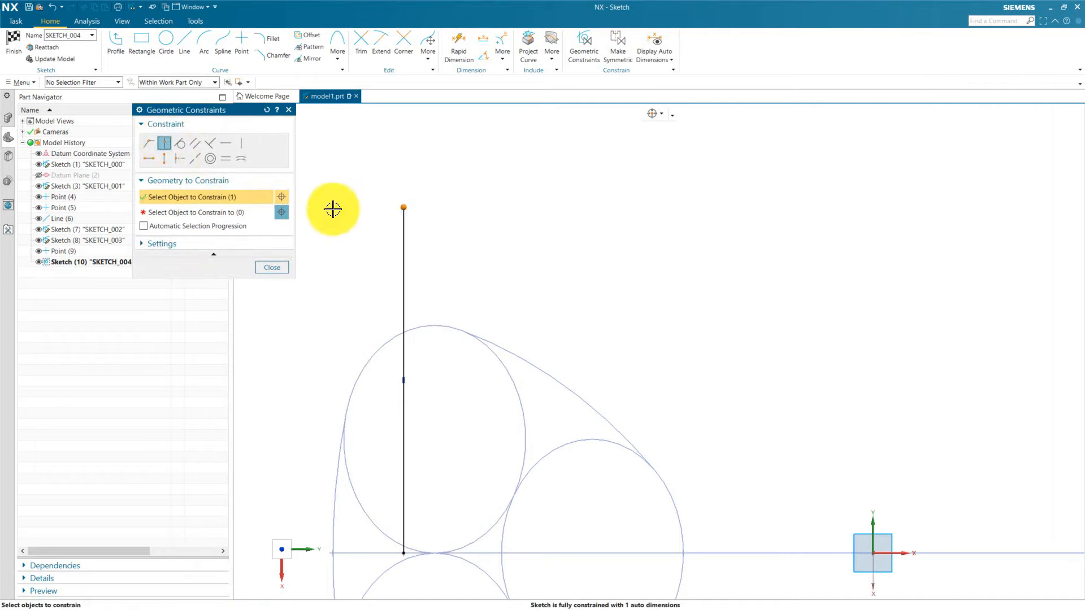
click(257, 217)
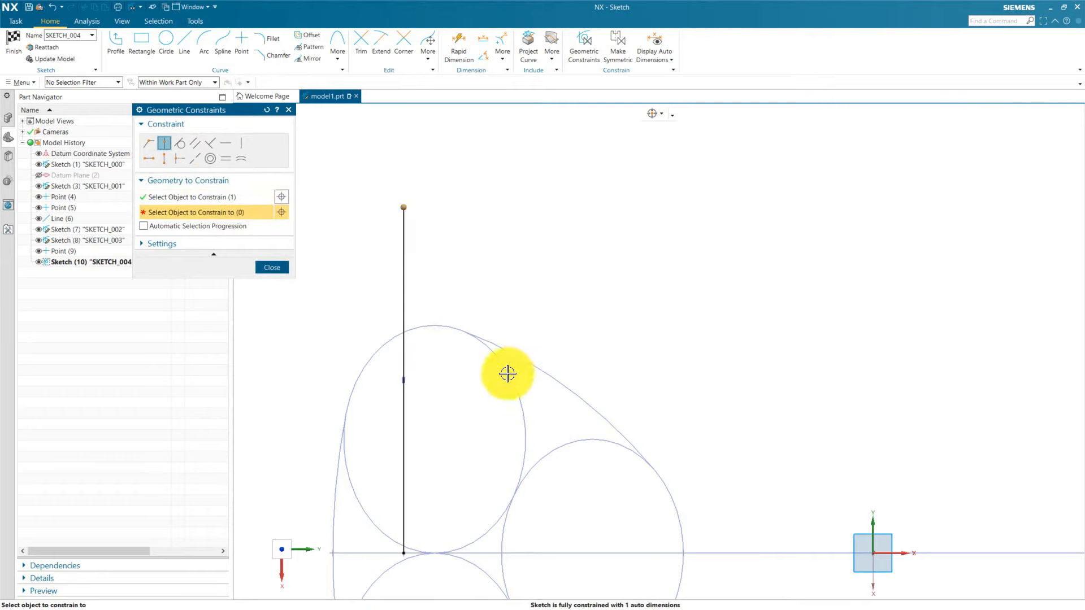
click(273, 266)
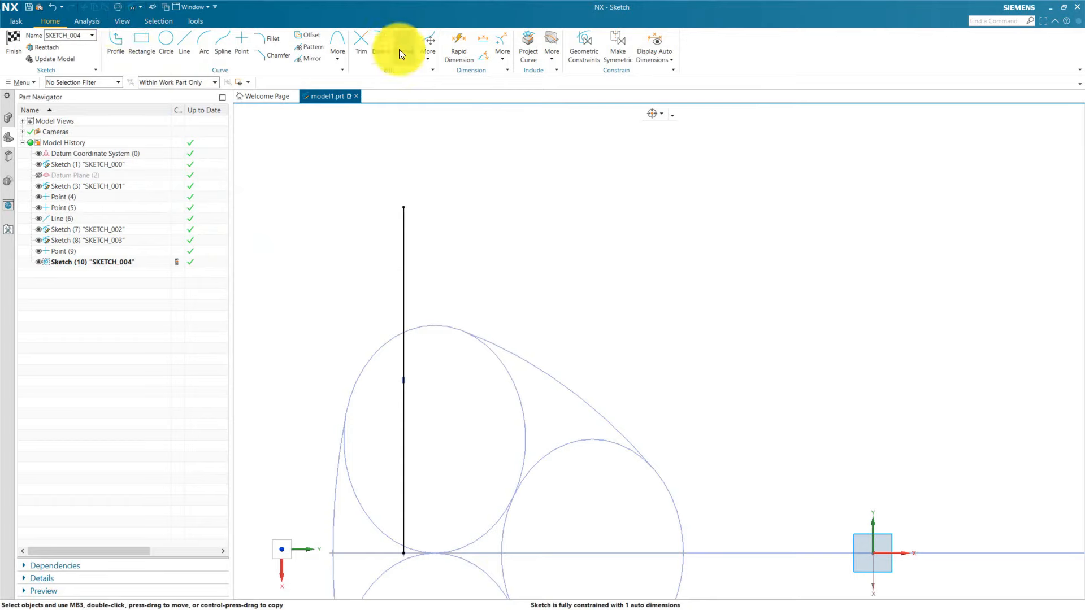
Project the upper circle of the three-circle outline into the current sketch, using the Single Curve rule
click(530, 37)
click(517, 467)
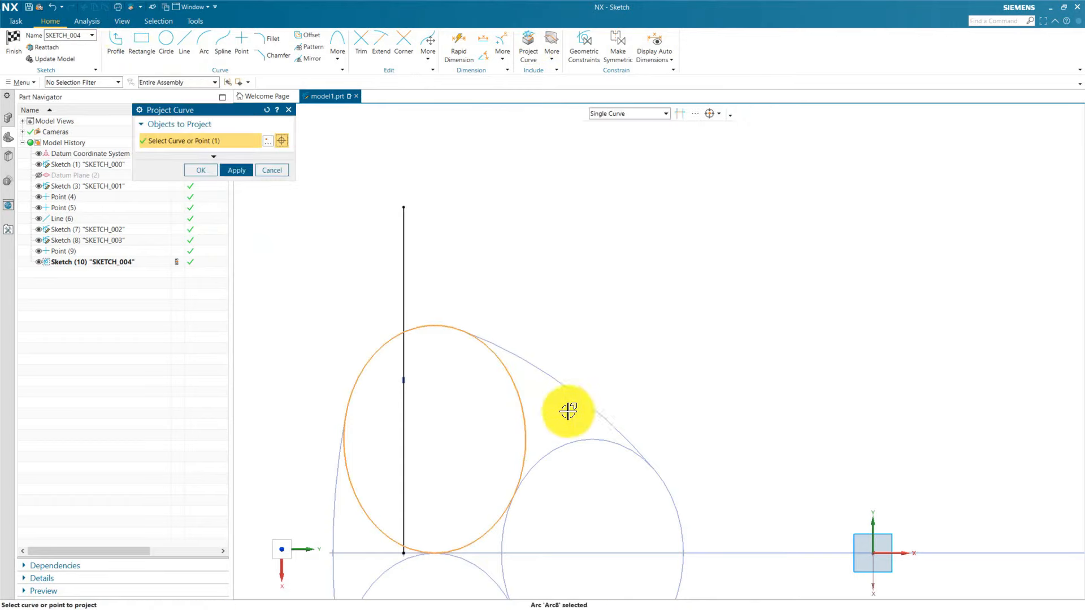
click(615, 114)
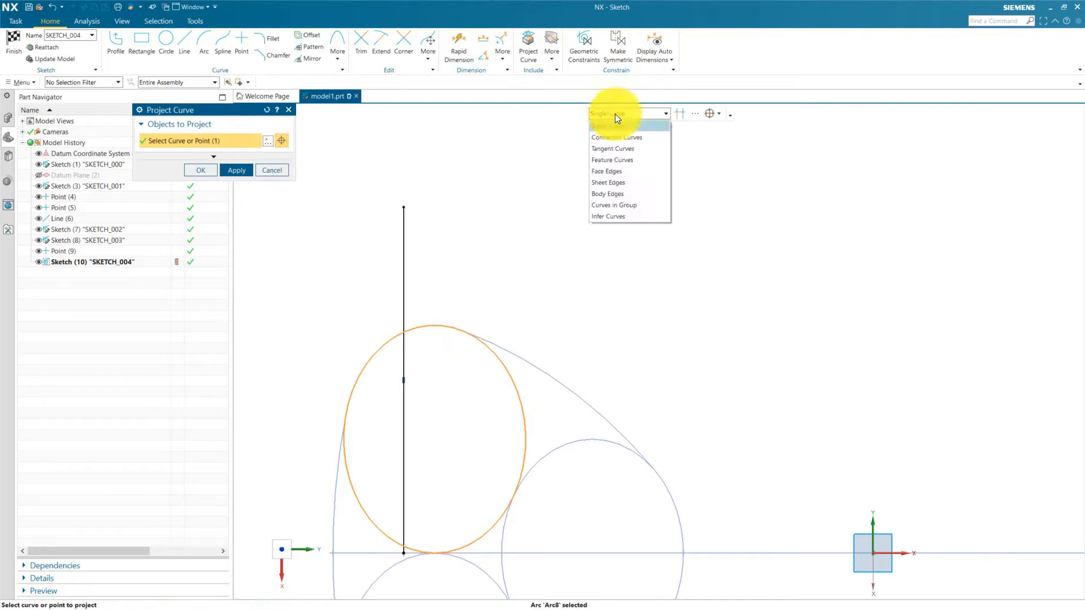
click(608, 116)
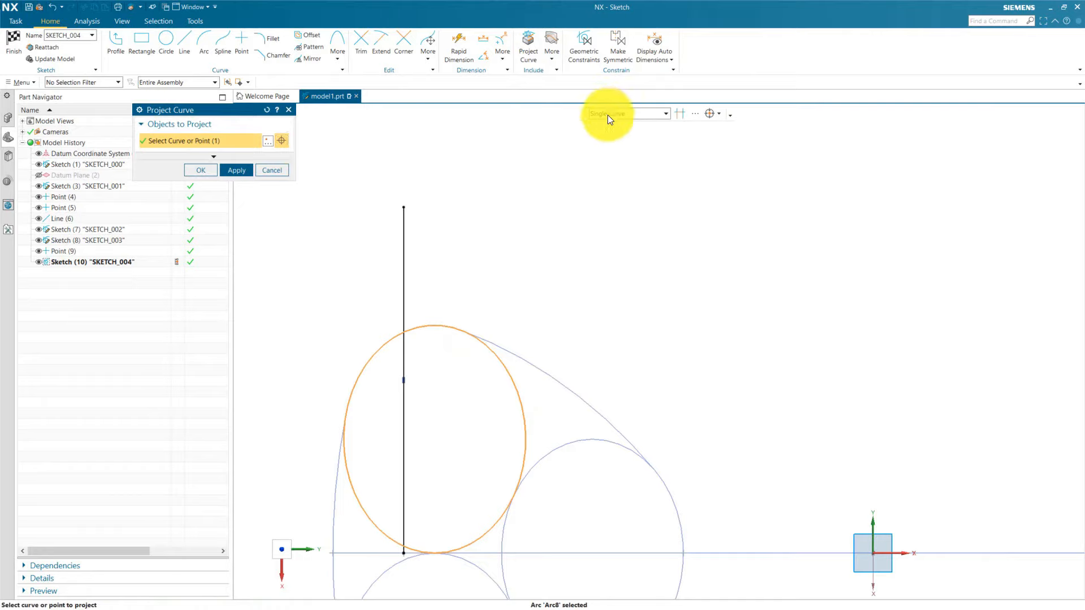
click(243, 169)
click(279, 170)
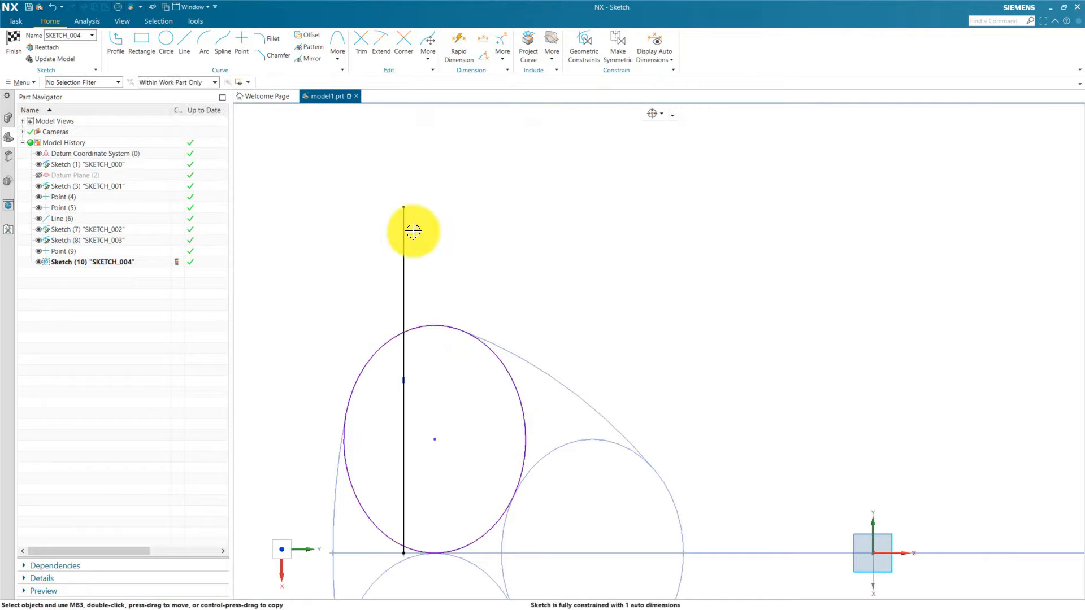
Constrain the vertical line's upper end point onto the projected ellipse and convert the line to a reference line
click(403, 207)
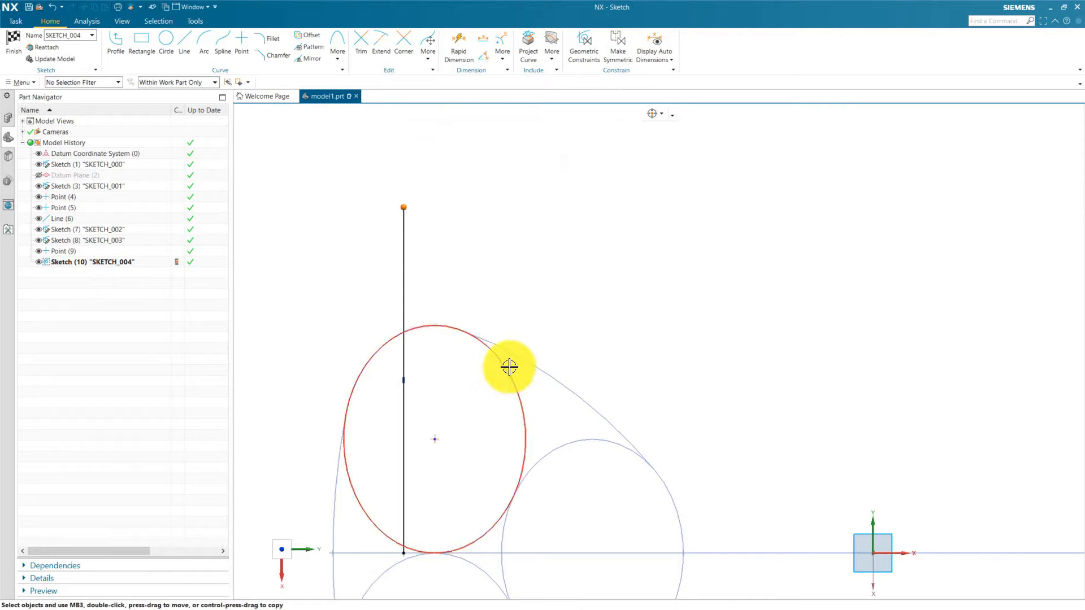
click(508, 367)
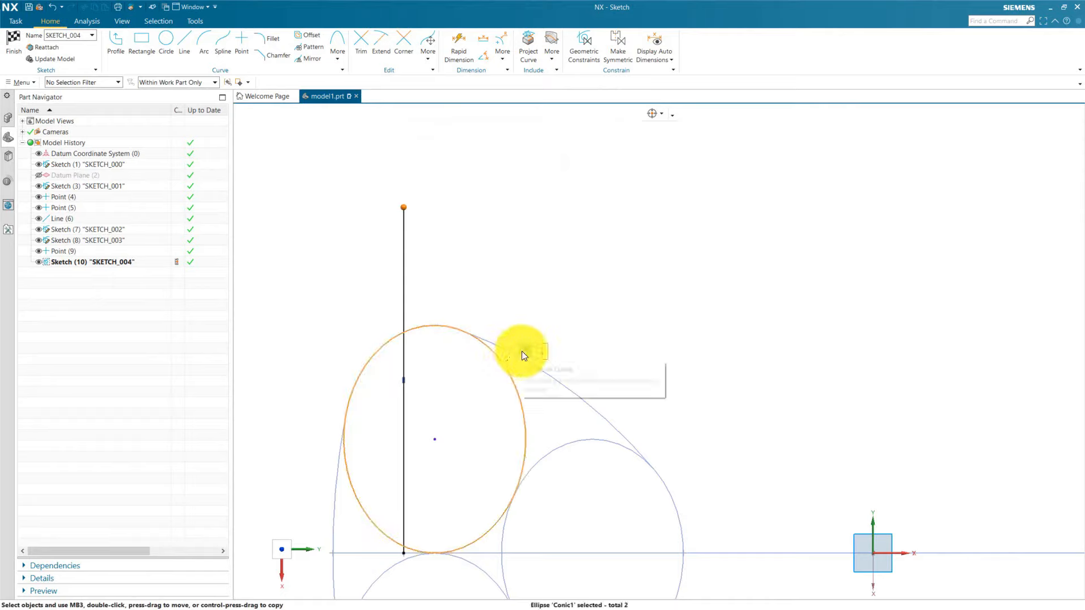
click(521, 351)
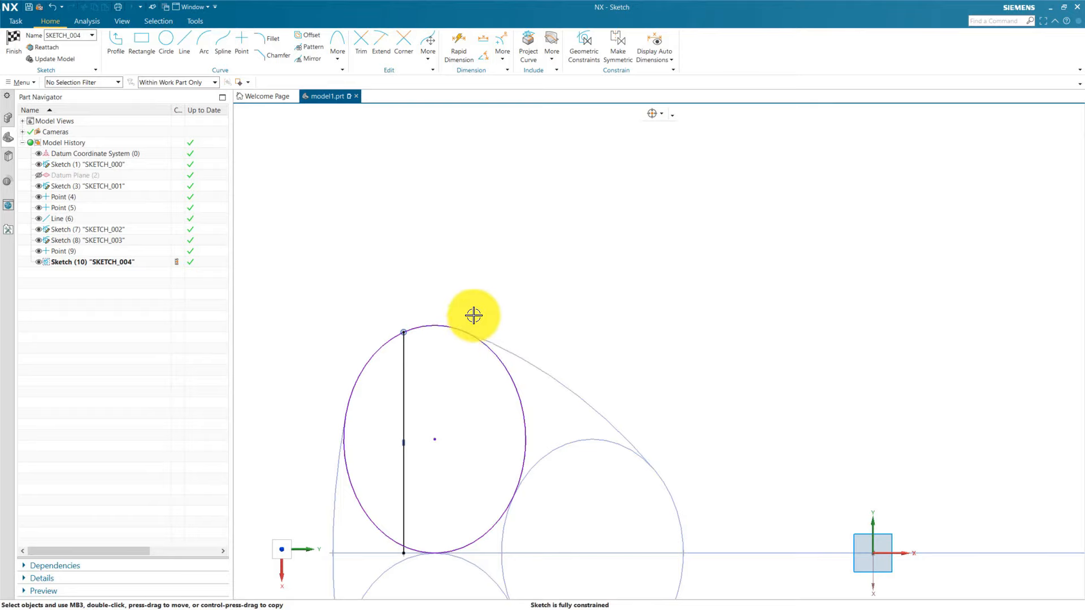
click(403, 363)
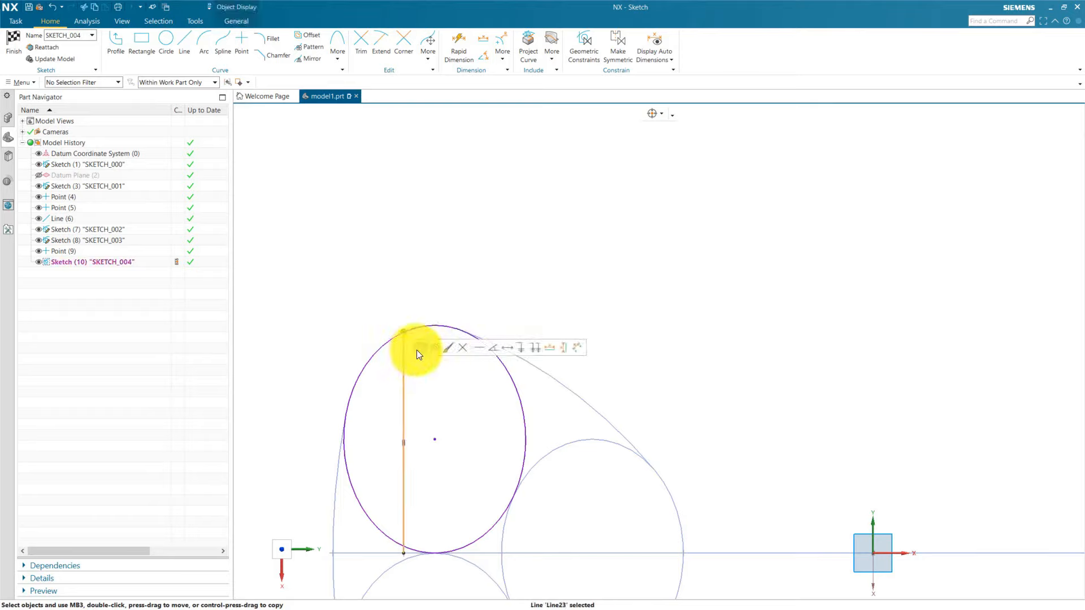
click(418, 349)
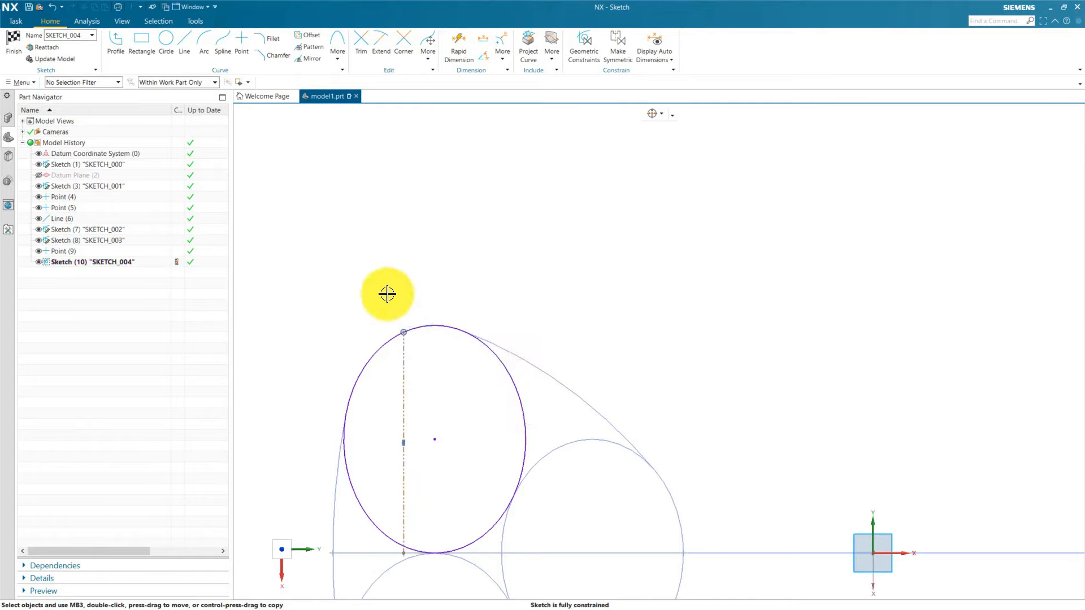
Draw a horizontal line about 7 mm long from the vertical line's upper end toward negative X and convert it to a reference line
scroll(374, 276, up, 2)
scroll(374, 276, up, 4)
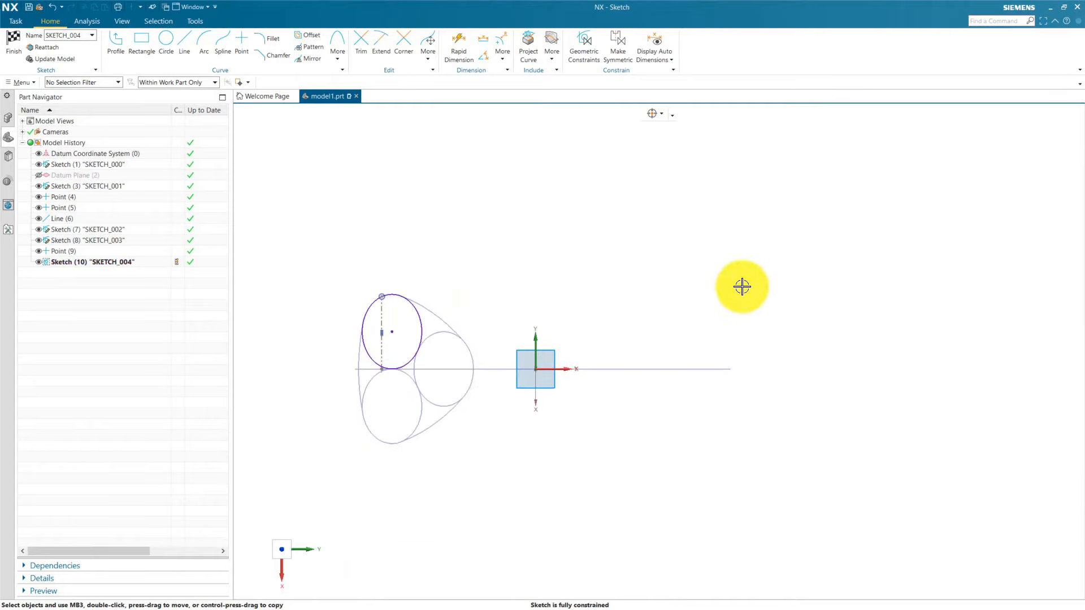
scroll(419, 254, down, 3)
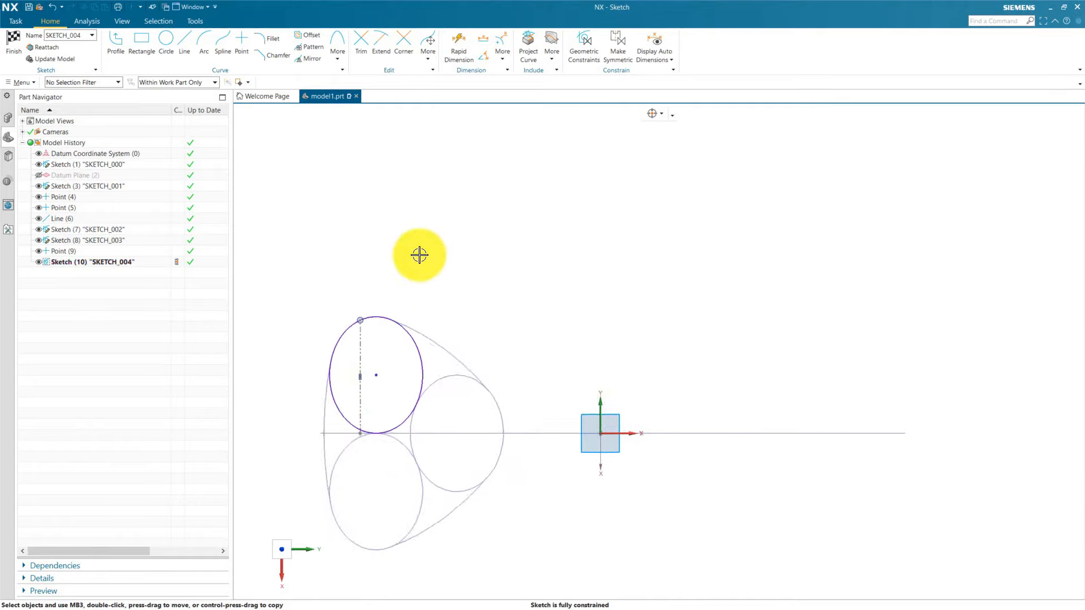
scroll(315, 346, up, 1)
scroll(273, 387, down, 1)
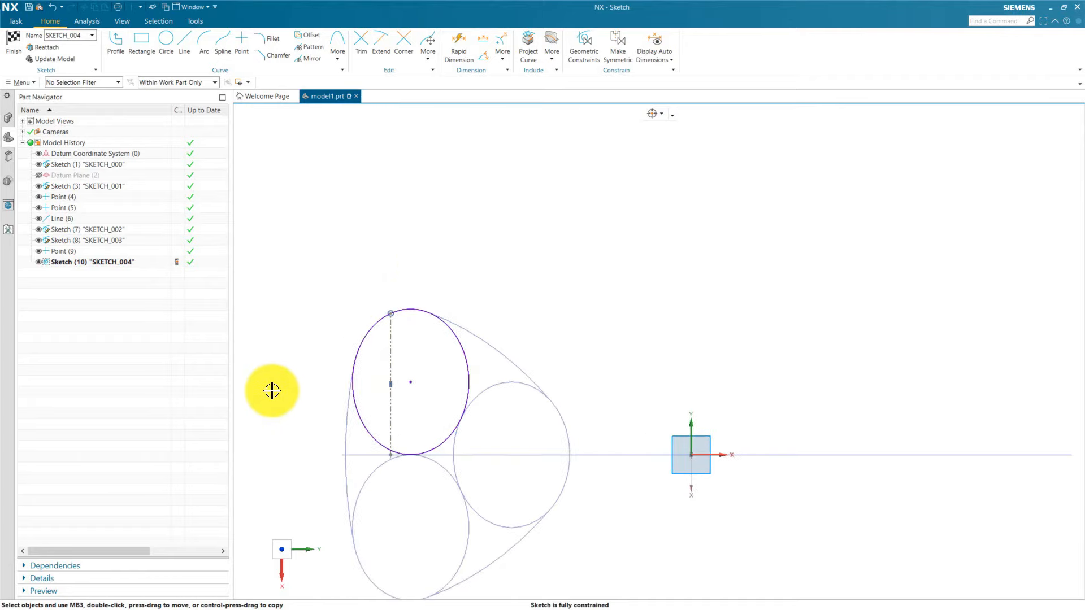
click(182, 45)
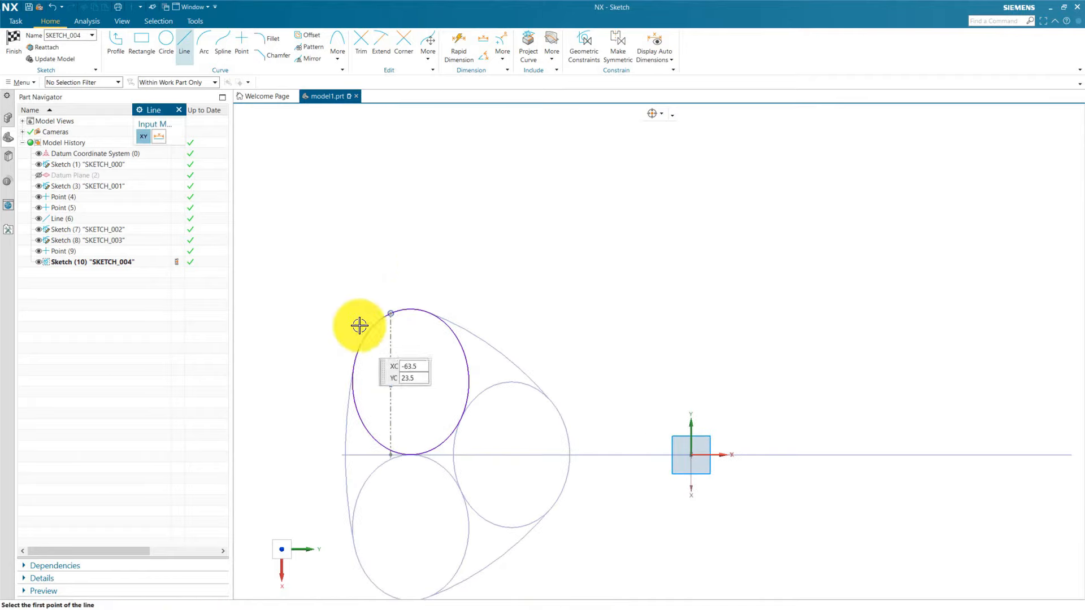
scroll(390, 317, down, 1)
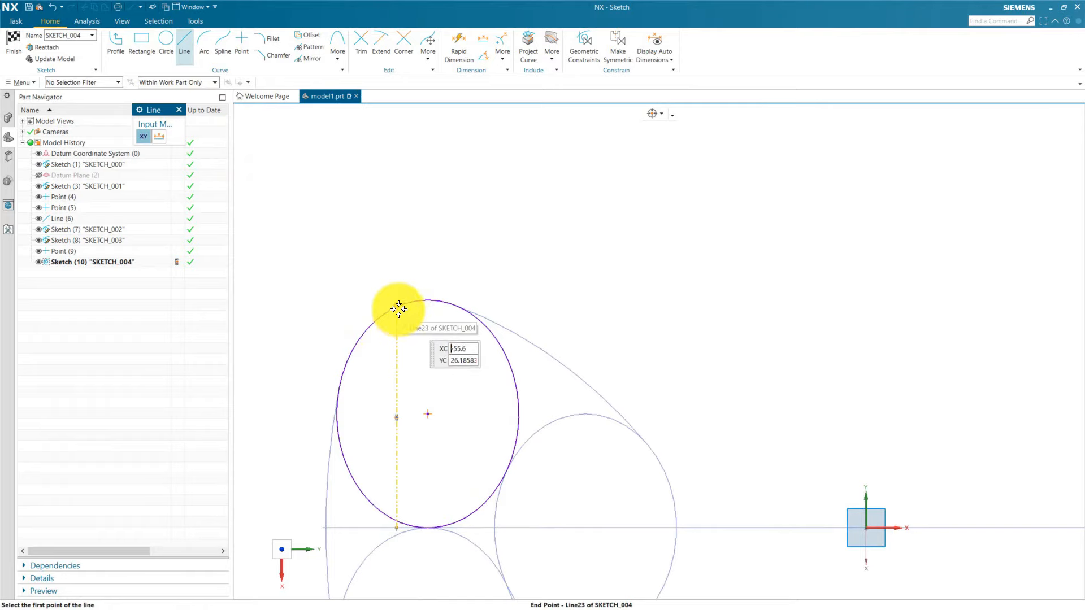
click(398, 308)
click(336, 308)
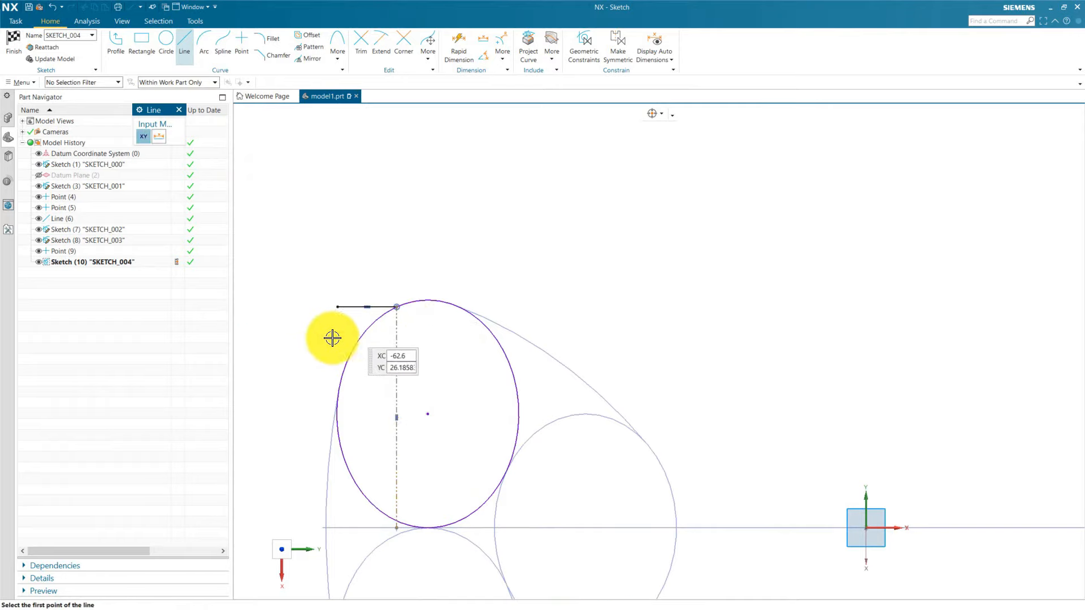
key(Escape)
scroll(370, 305, up, 2)
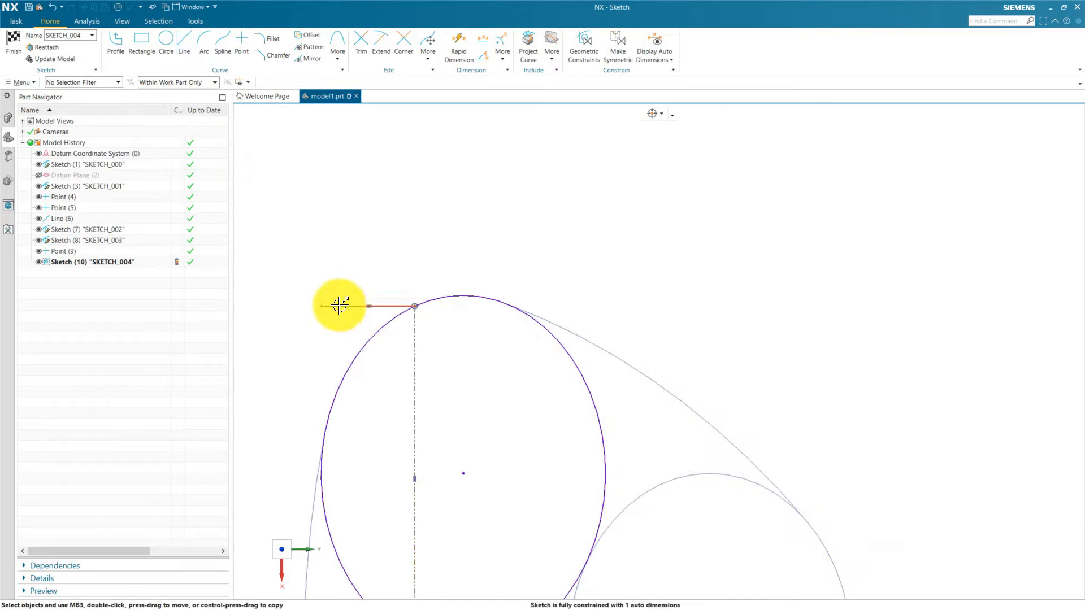
click(340, 305)
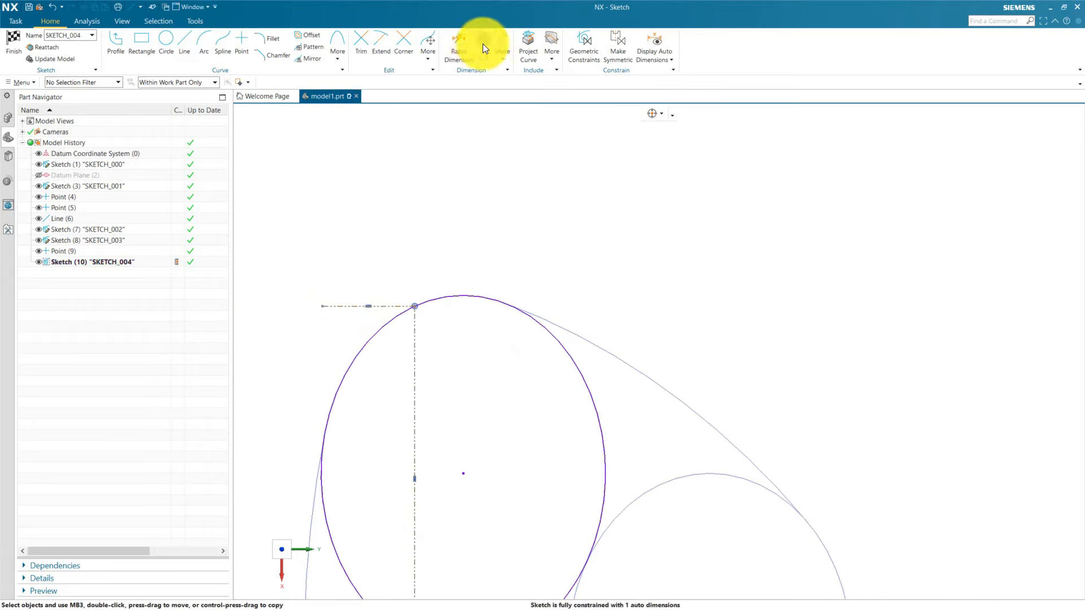
Dimension the horizontal reference line at the upper ellipse and set its length to 10 mm
click(464, 43)
click(334, 306)
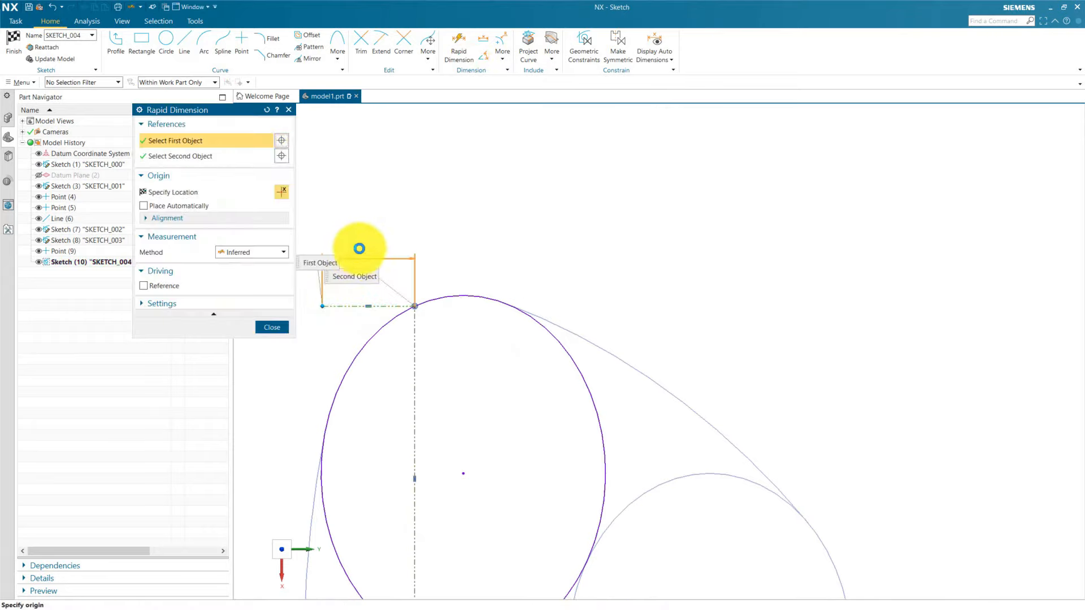
click(363, 230)
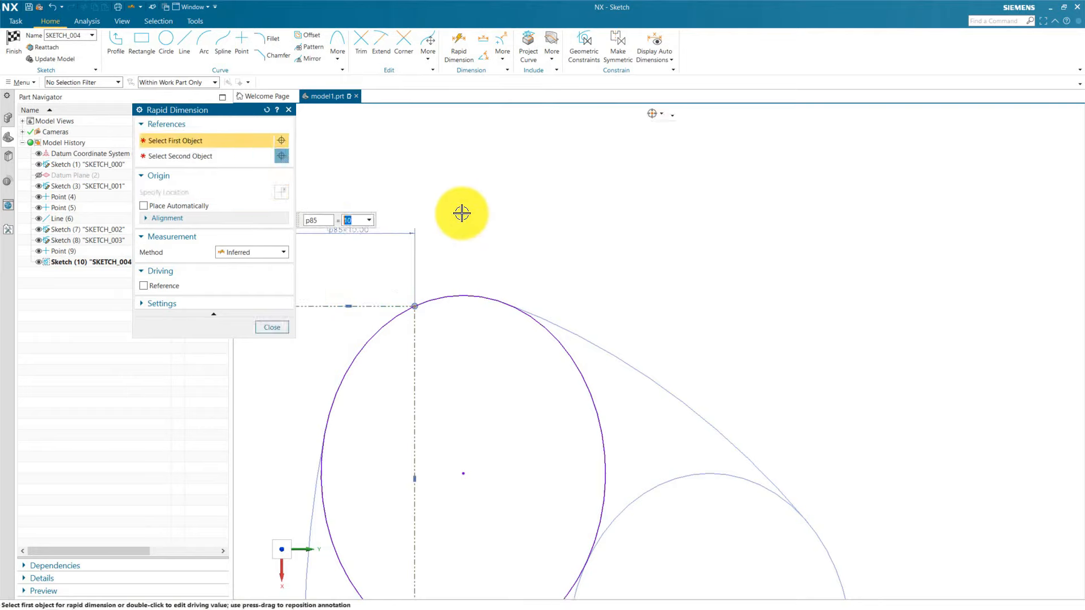
key(Escape)
Draw a short vertical line downward from the end point of Spline3 of SKETCH_002 at the body's far end
scroll(456, 229, down, 4)
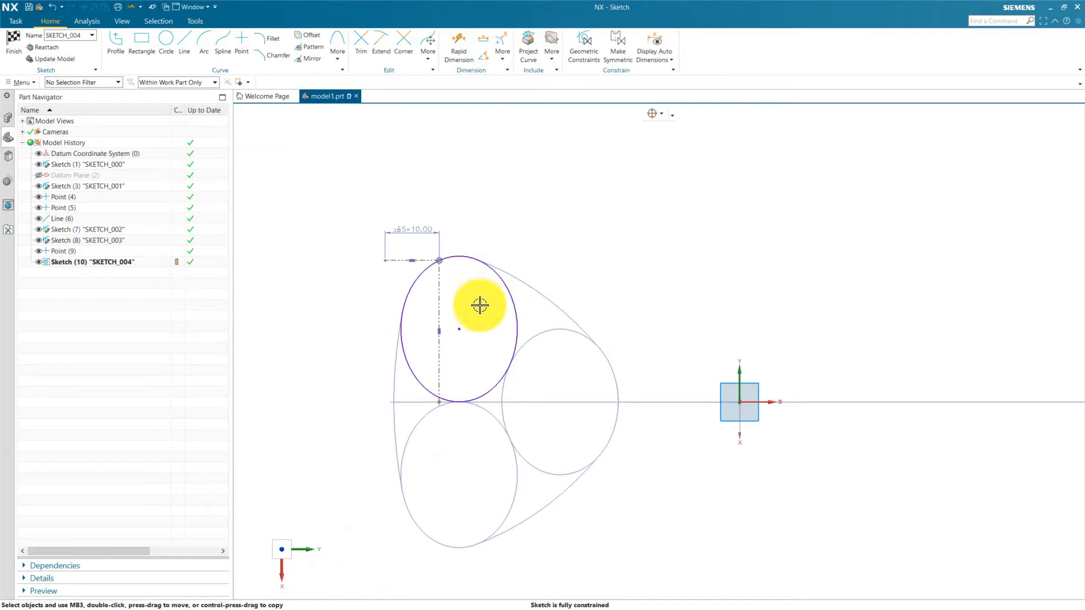
scroll(457, 286, up, 2)
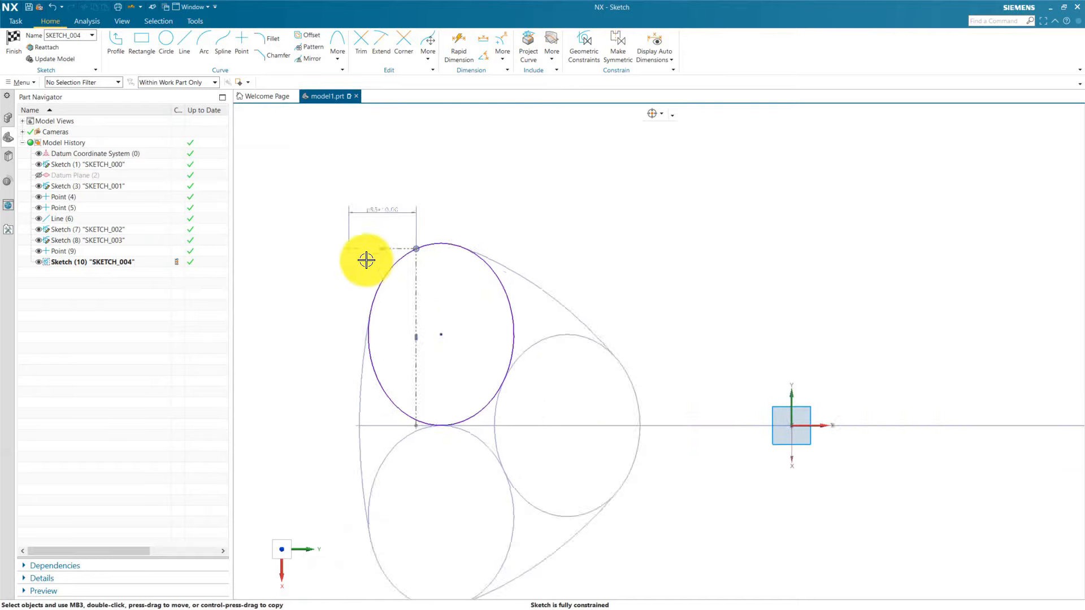
scroll(365, 260, down, 4)
scroll(328, 273, down, 3)
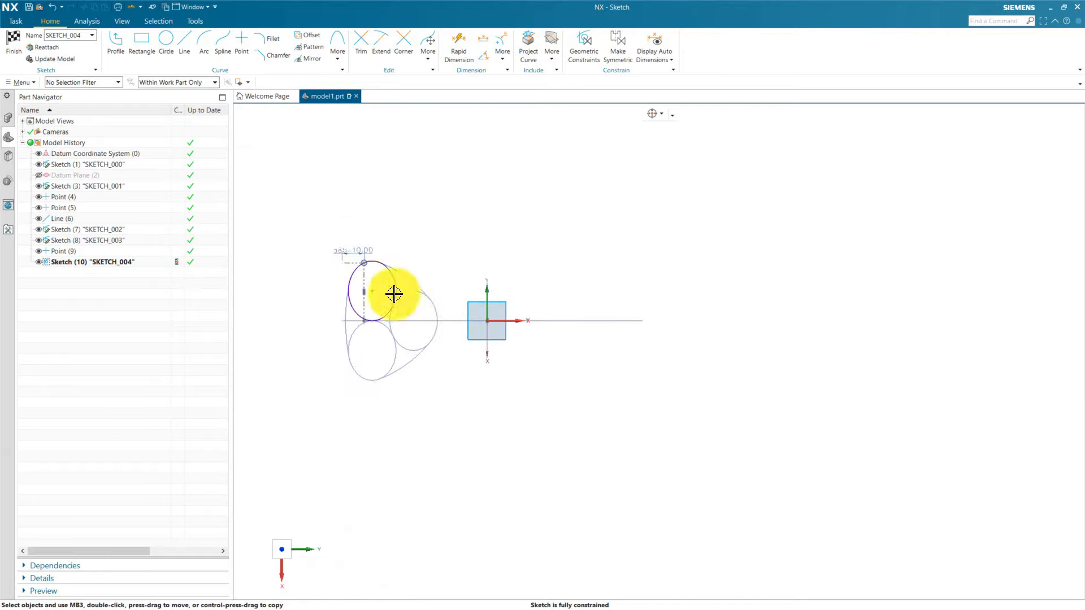
scroll(346, 244, up, 2)
scroll(292, 239, down, 2)
scroll(653, 322, up, 2)
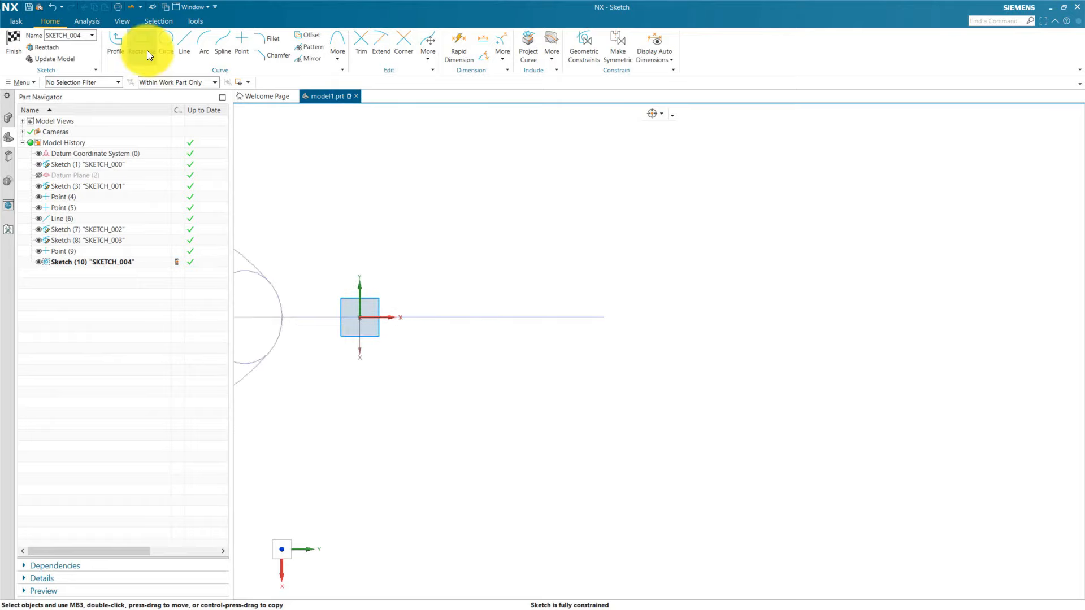
click(180, 38)
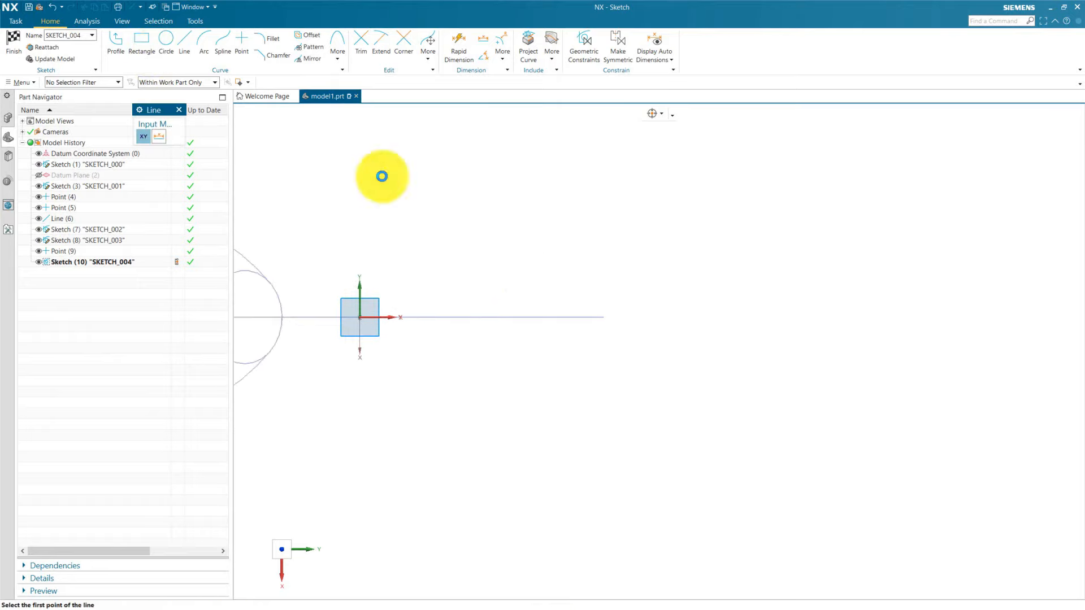
scroll(600, 316, up, 1)
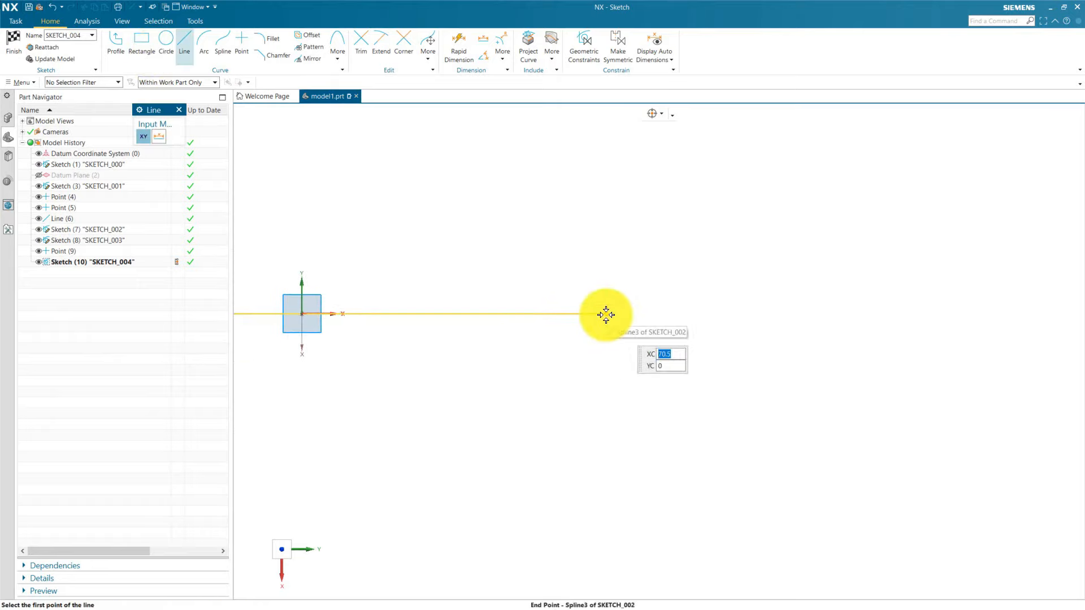
click(605, 314)
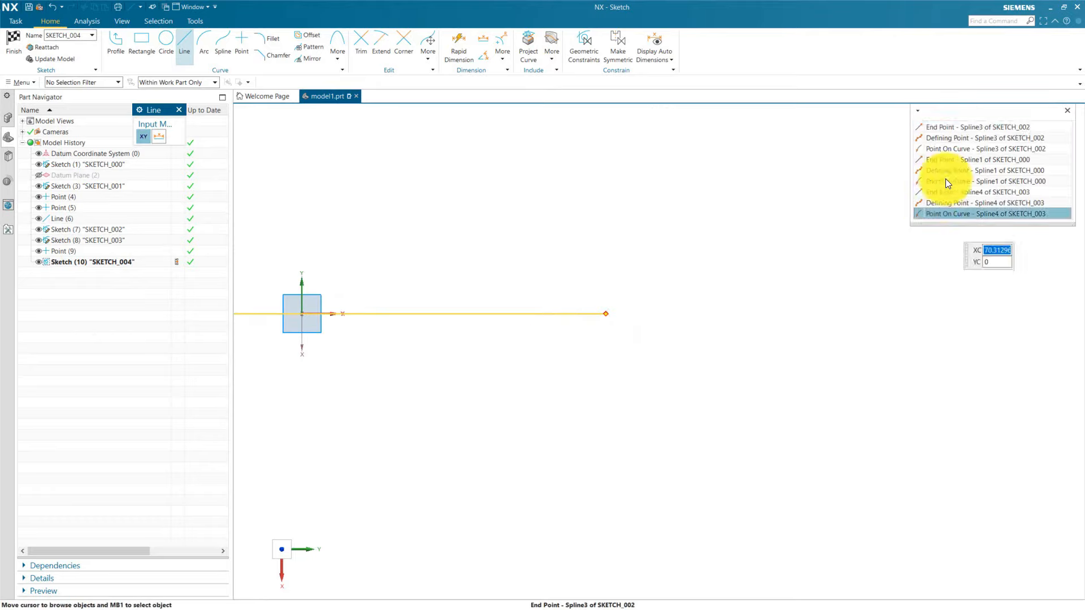
click(947, 125)
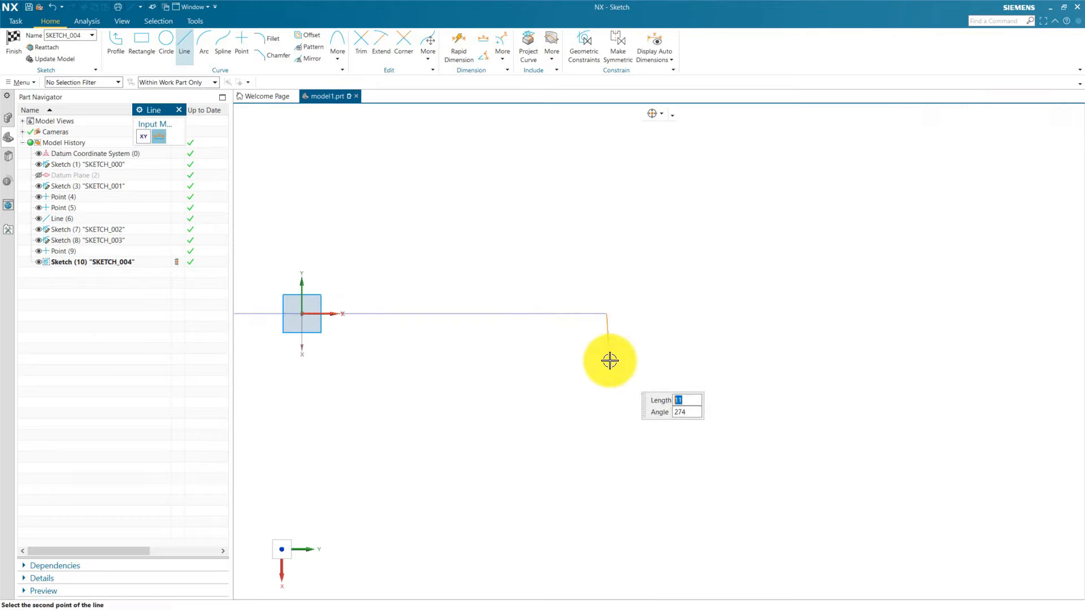
click(606, 378)
key(Escape)
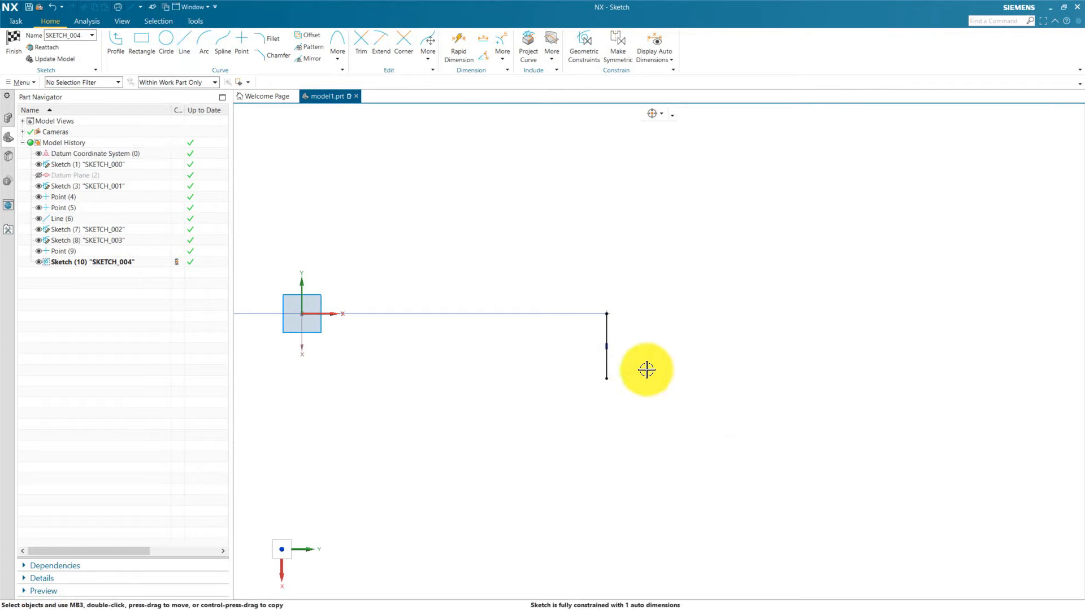
Constrain the new vertical line and the horizontal reference line at the upper ellipse to Equal Length
scroll(697, 303, down, 1)
scroll(565, 276, down, 1)
scroll(501, 220, down, 2)
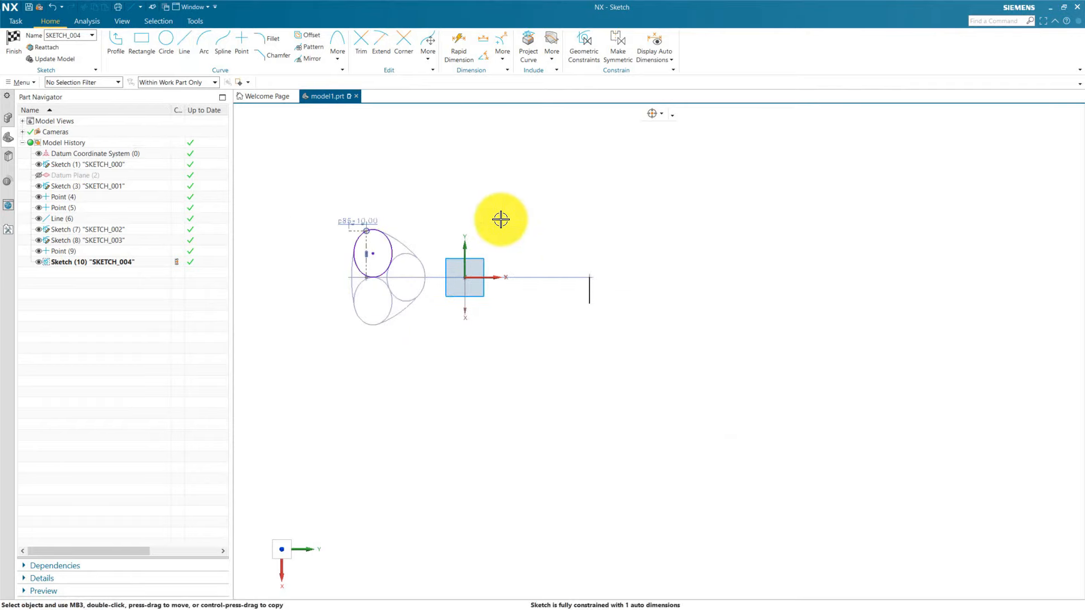
key(c)
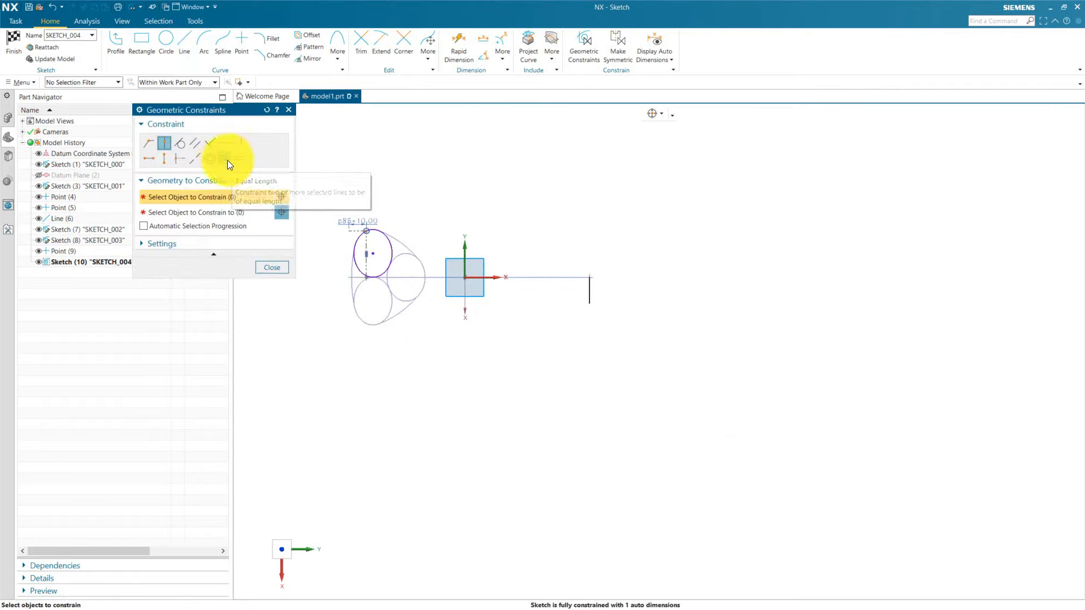
click(226, 160)
scroll(358, 259, up, 3)
click(351, 207)
click(282, 212)
click(809, 309)
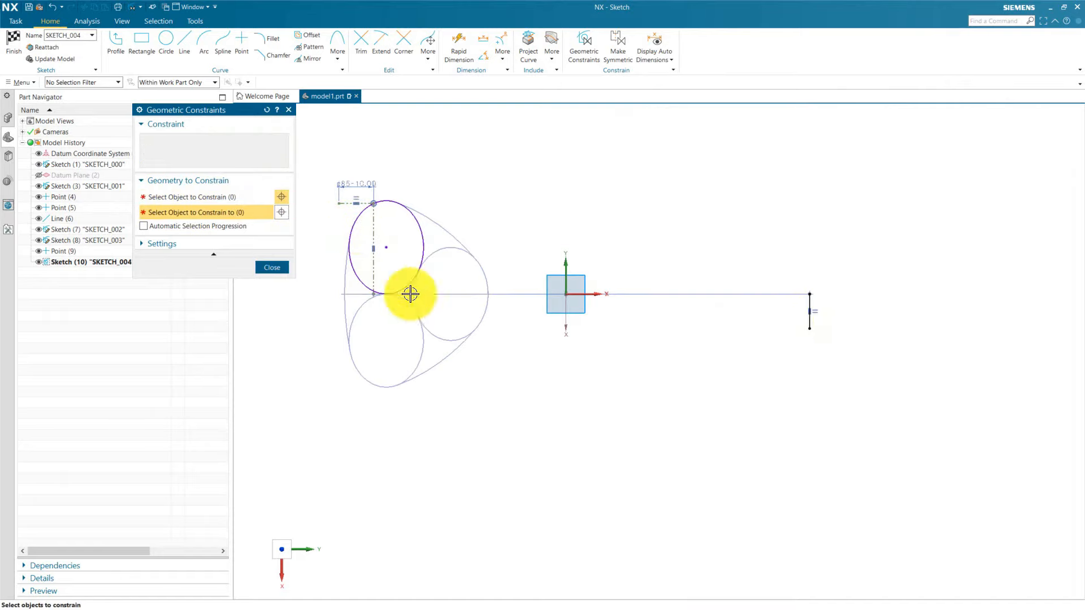
click(272, 267)
Convert the short vertical line at the body's far end to a reference line
scroll(794, 294, up, 1)
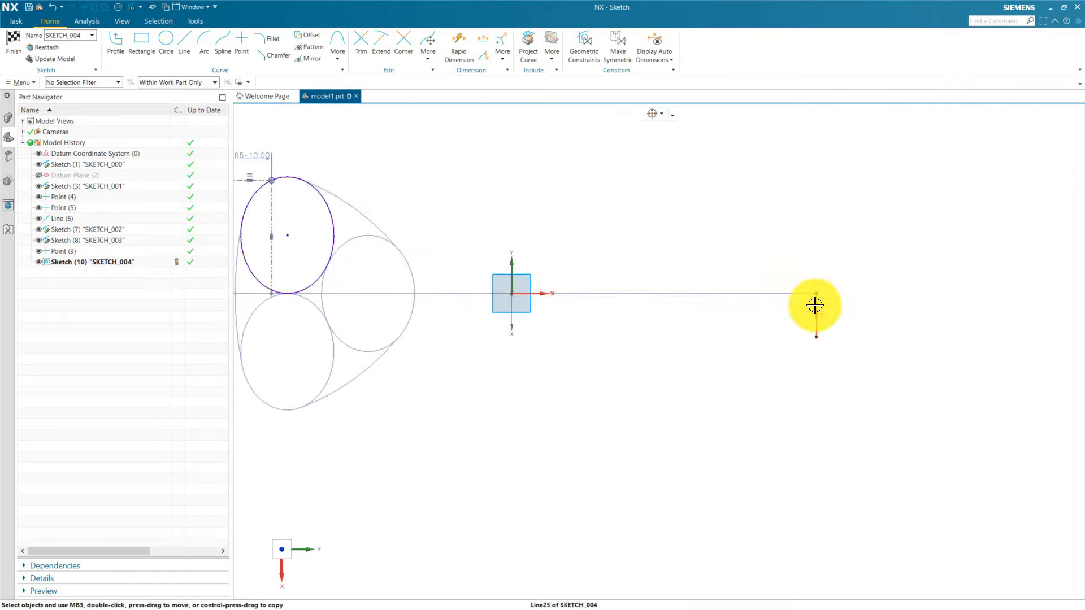
key(Escape)
scroll(768, 317, down, 2)
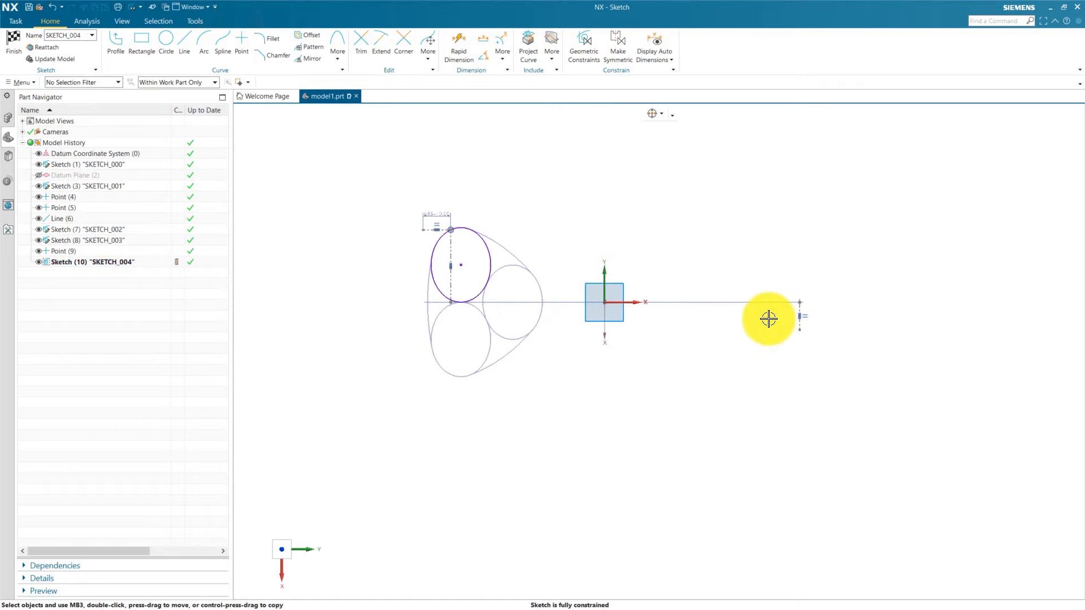
Draw a degree 3 Through Points studio spline with seven points, from the ellipse's reference-line intersection along a wavy upper profile to the body's far end point
scroll(690, 164, up, 1)
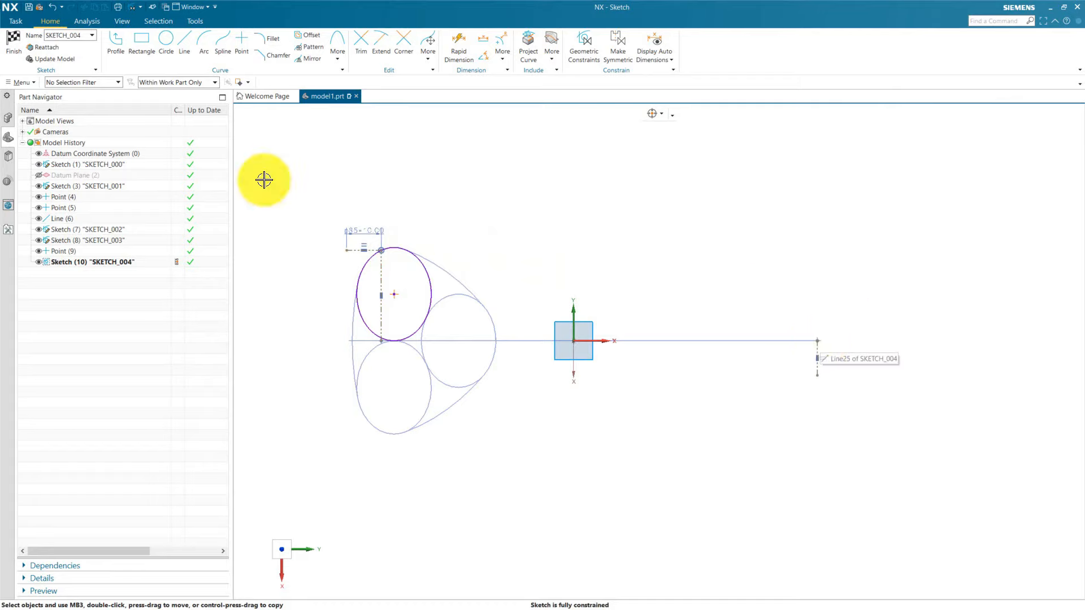
click(223, 38)
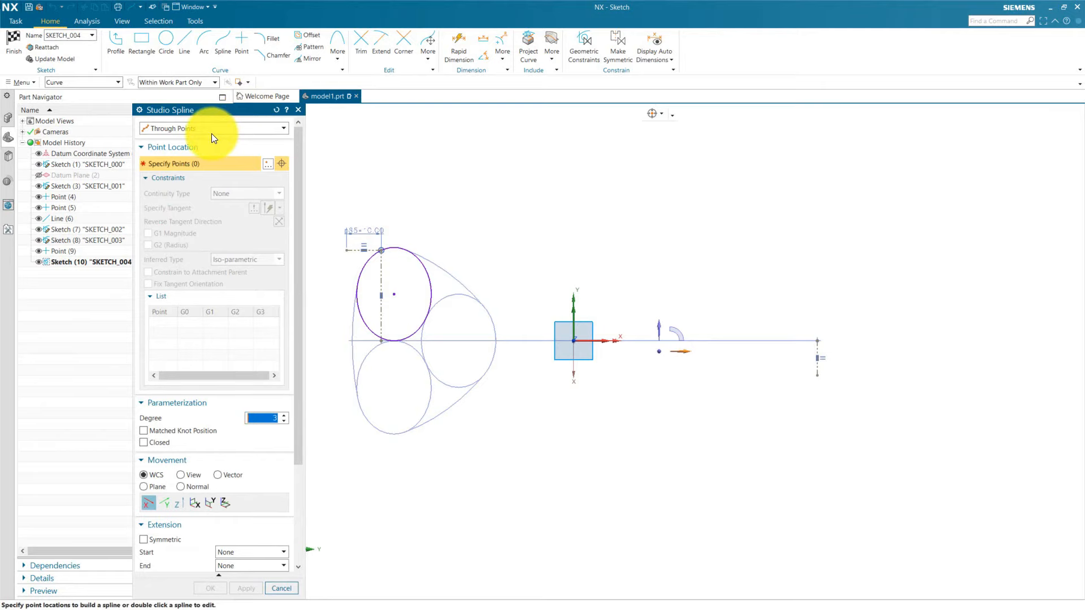
scroll(379, 252, up, 2)
click(376, 249)
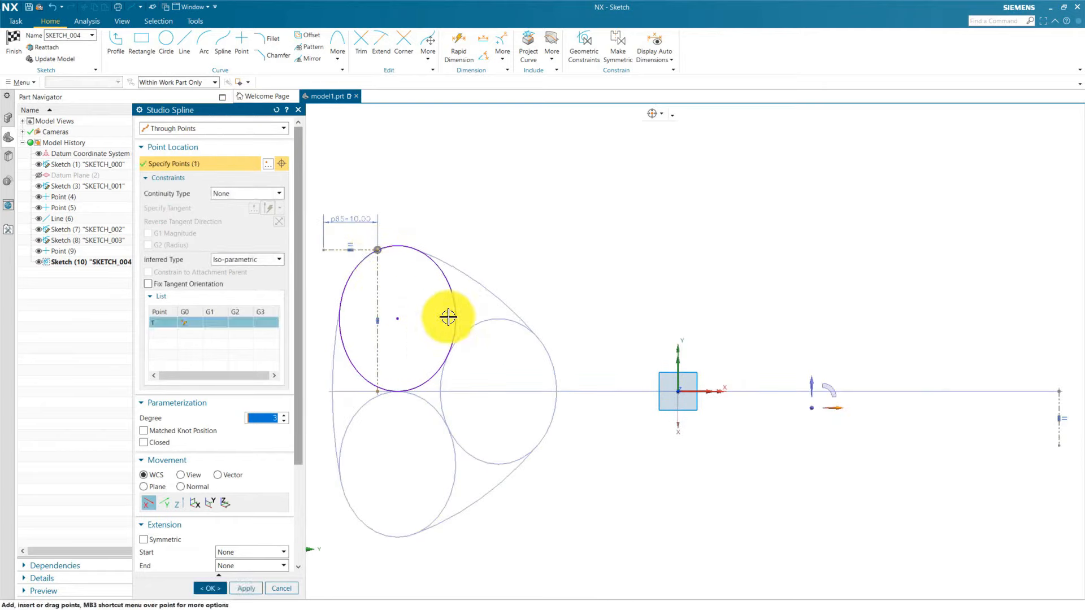
click(498, 249)
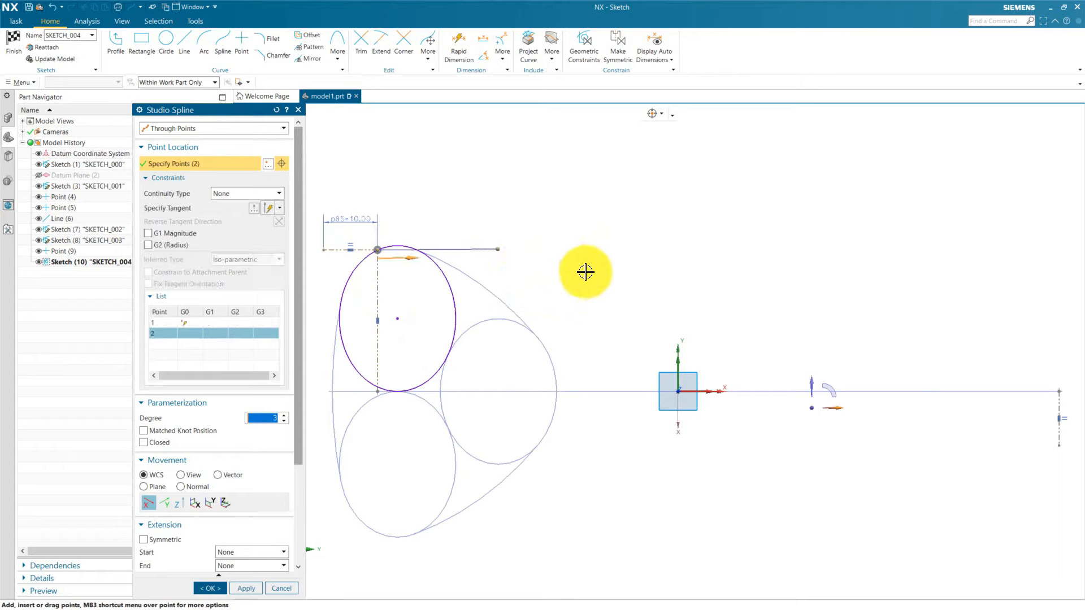
click(598, 266)
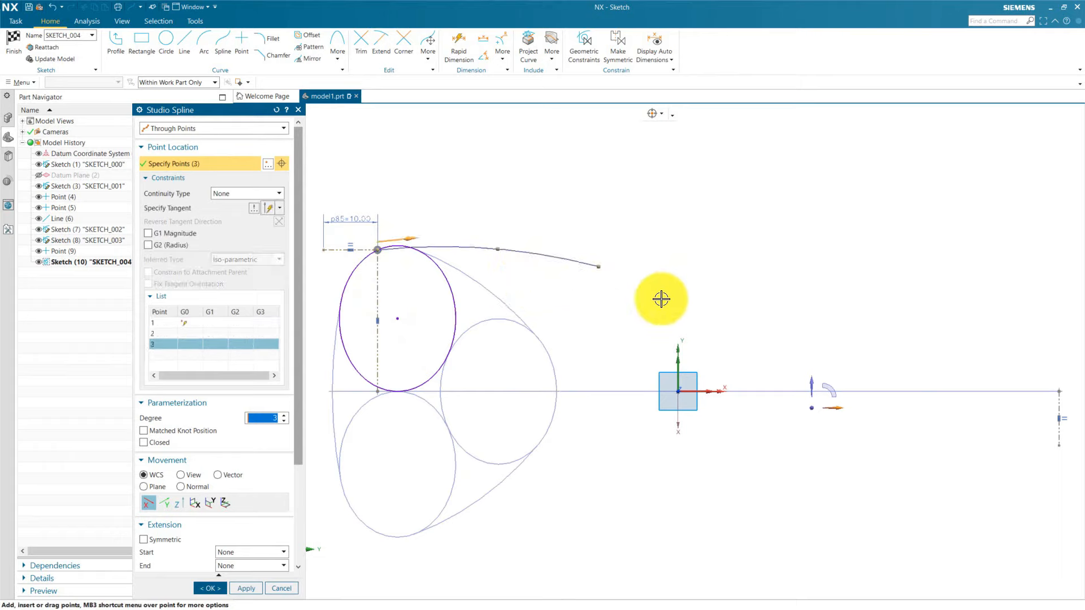
click(733, 264)
scroll(686, 283, down, 2)
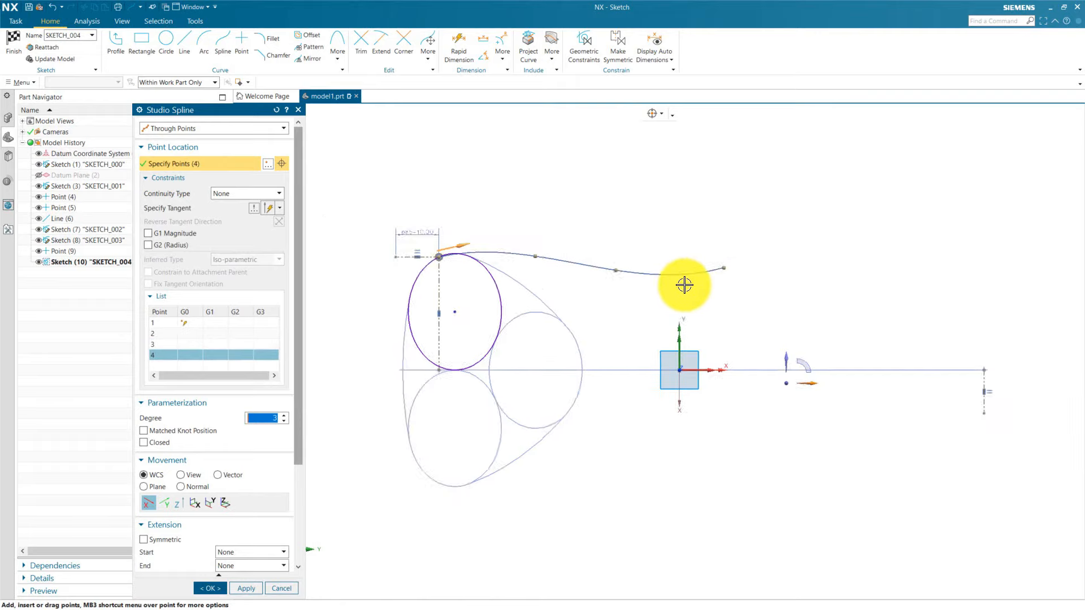
click(840, 253)
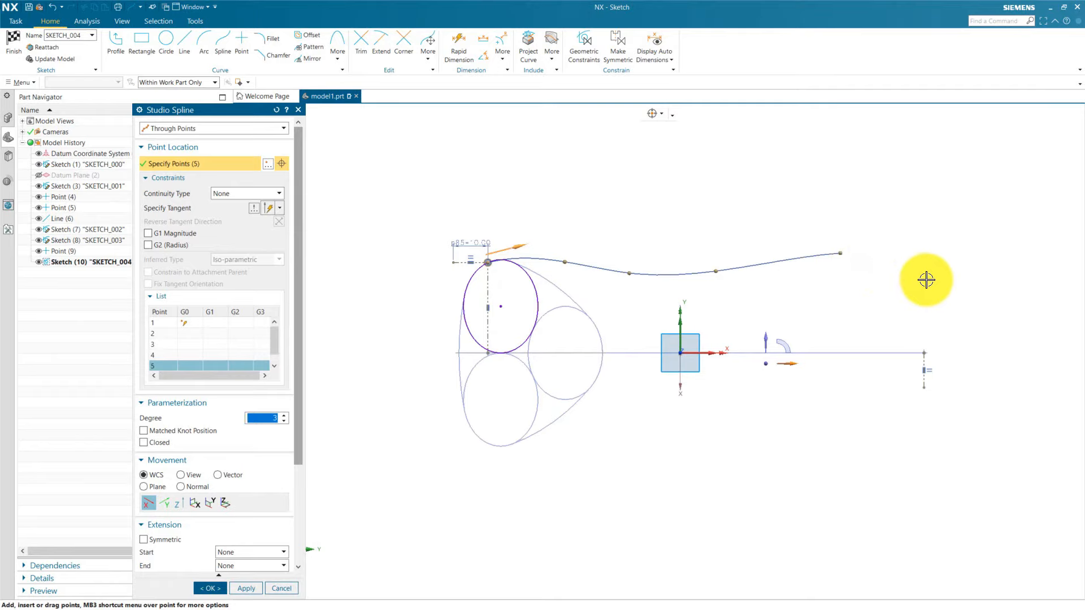
click(895, 275)
click(923, 352)
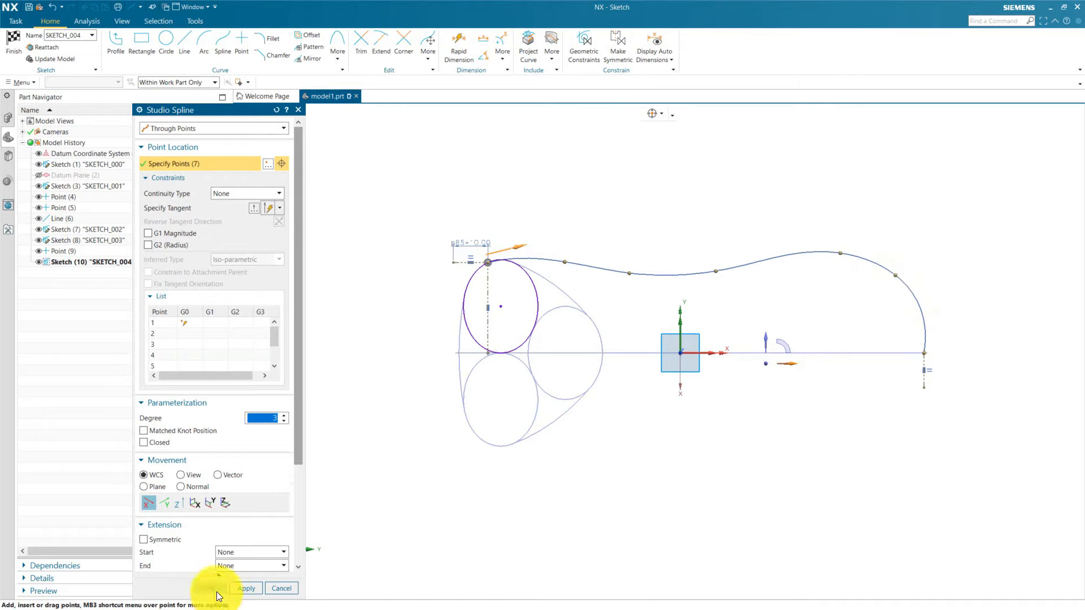
click(216, 590)
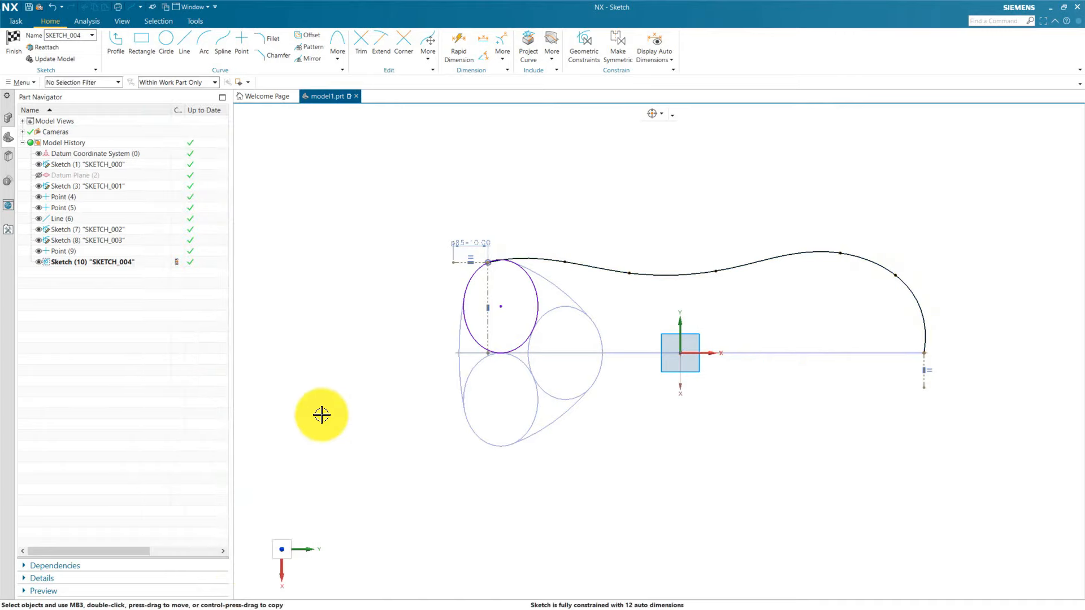
Dimension the horizontal distance between the spline's second point and the sketch origin as 35 mm
scroll(342, 336, down, 2)
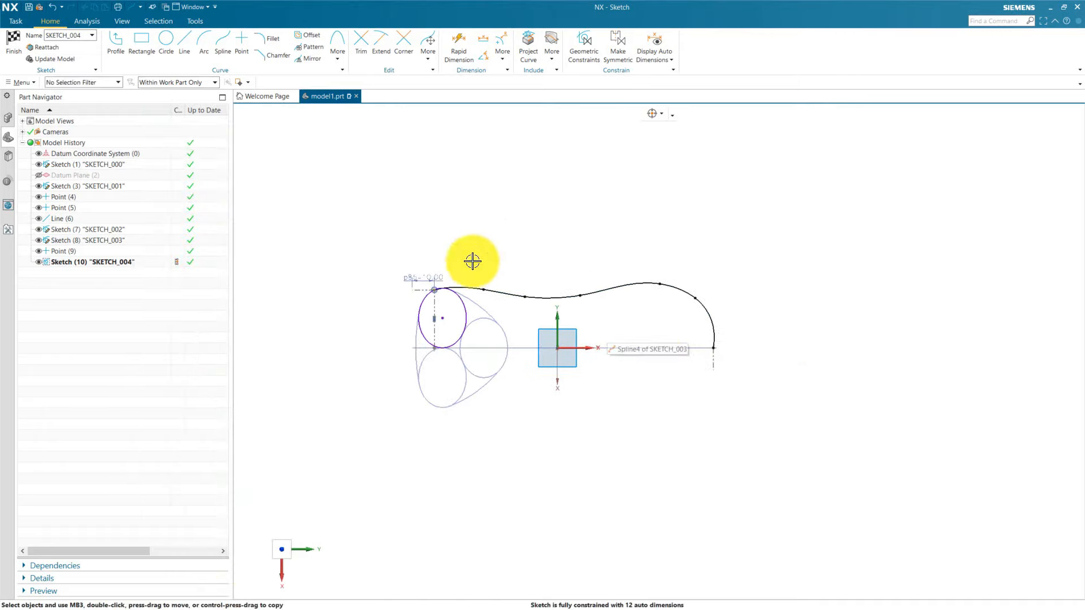
scroll(471, 258, up, 1)
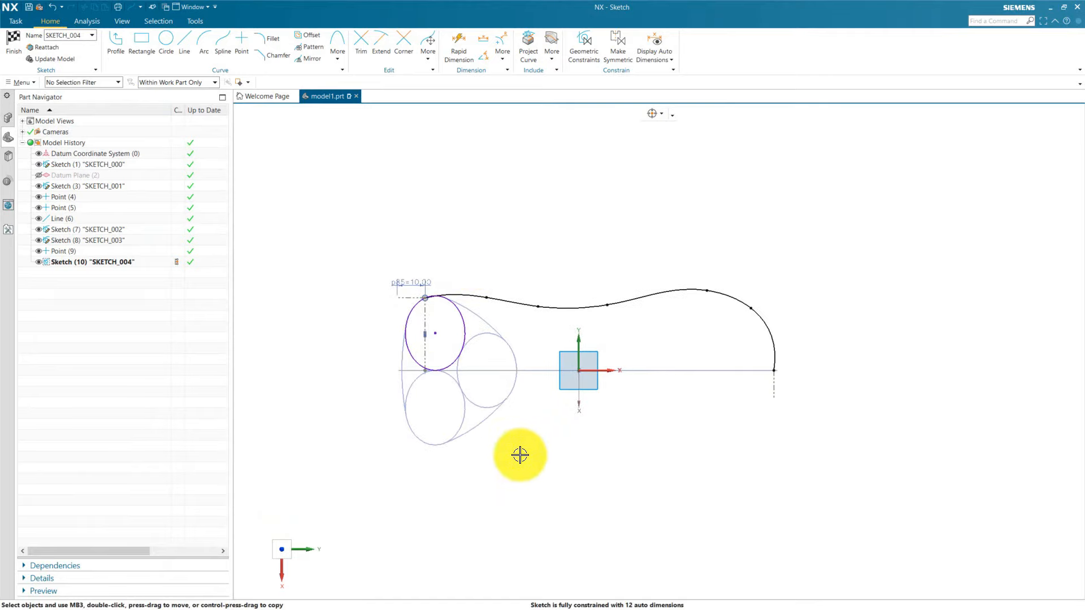
scroll(519, 455, up, 1)
scroll(520, 455, down, 1)
scroll(466, 239, up, 1)
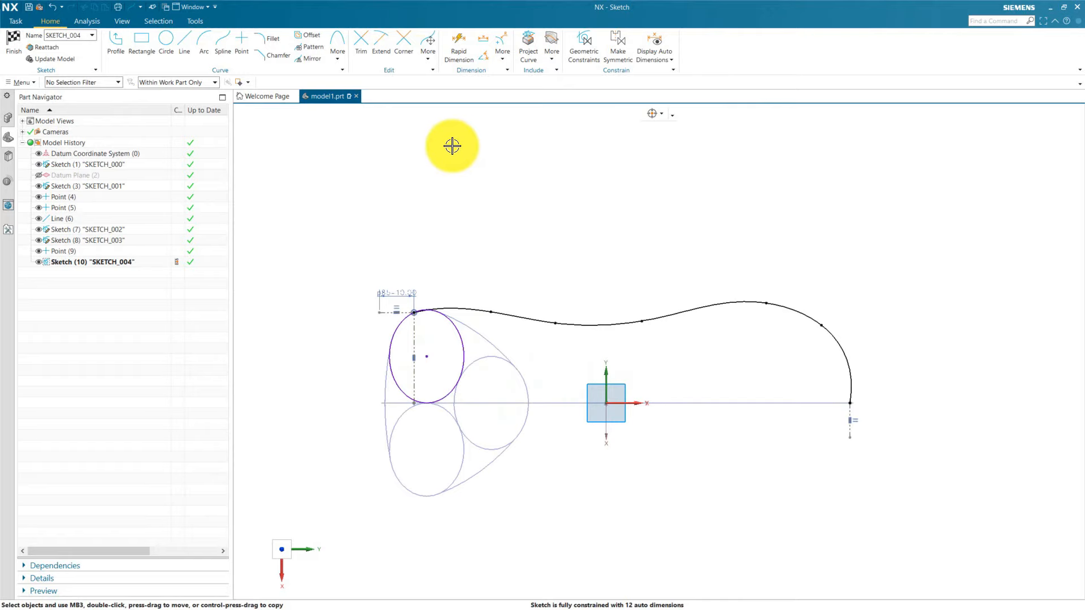
click(456, 39)
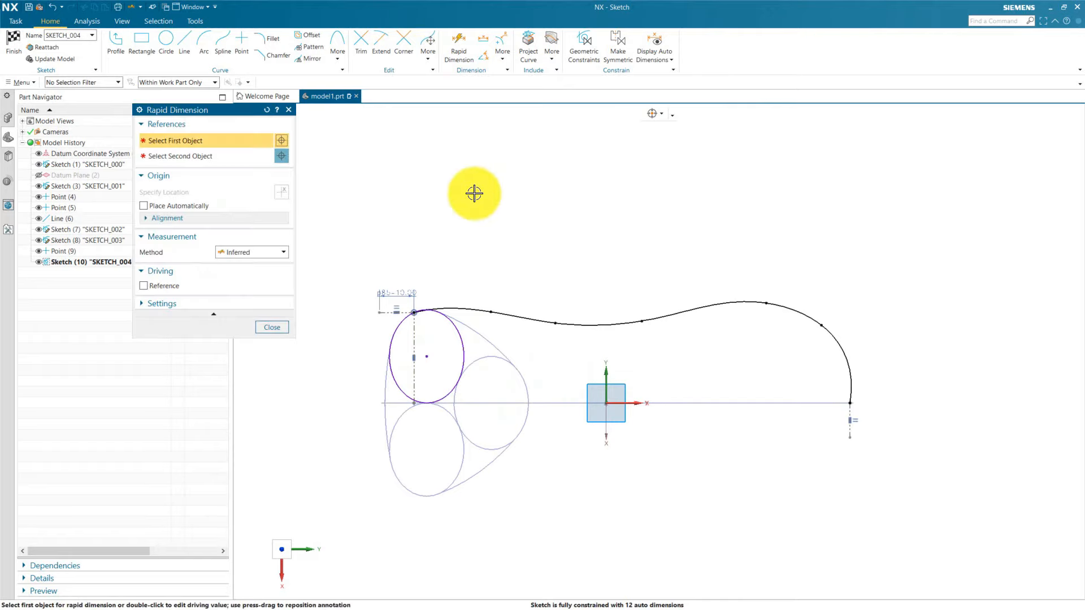
click(491, 311)
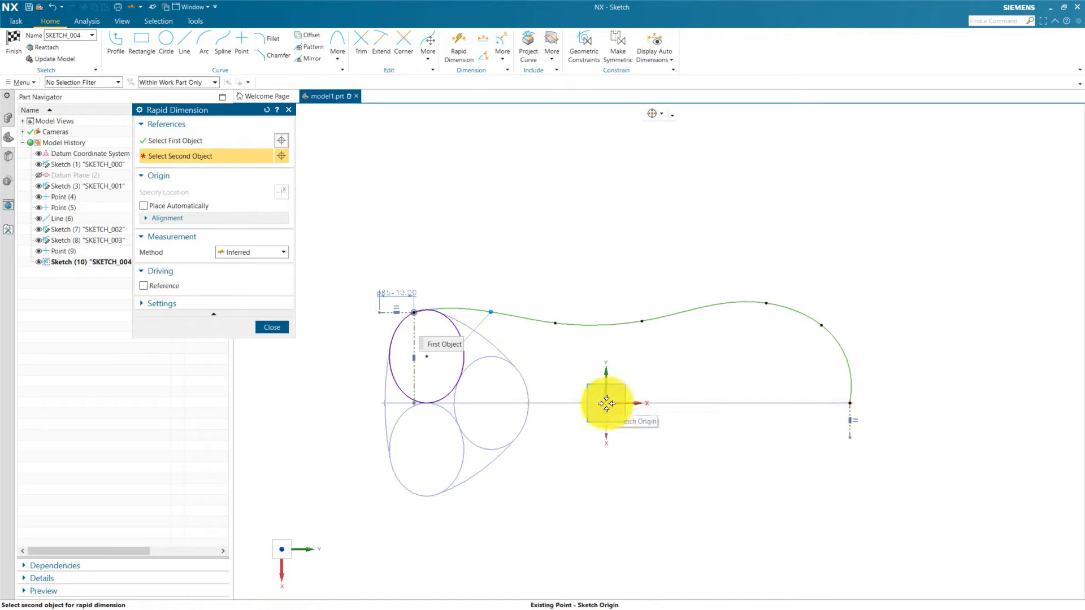
click(606, 392)
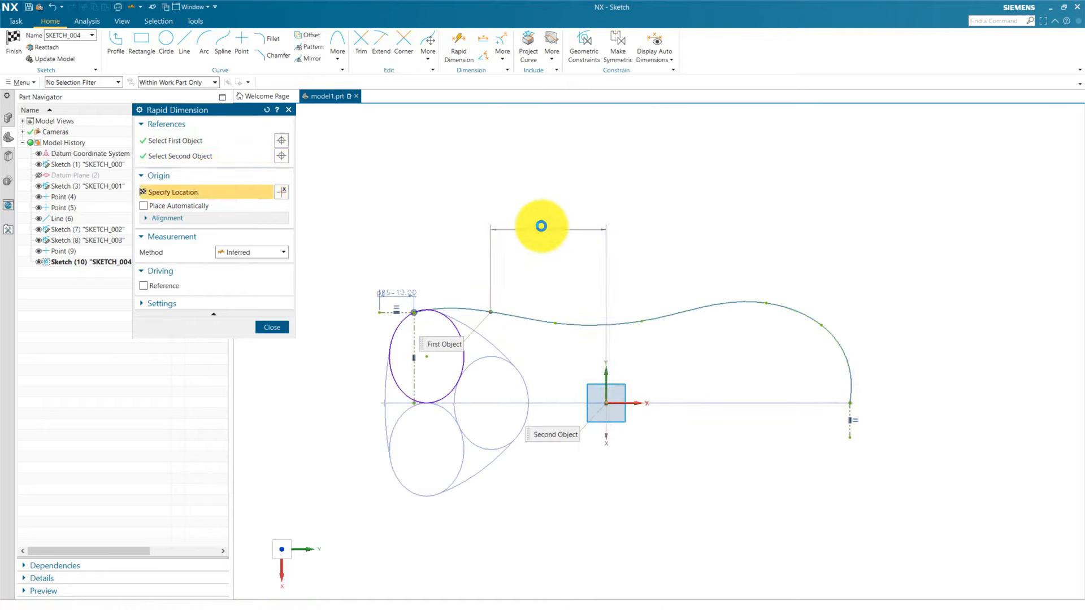
click(541, 226)
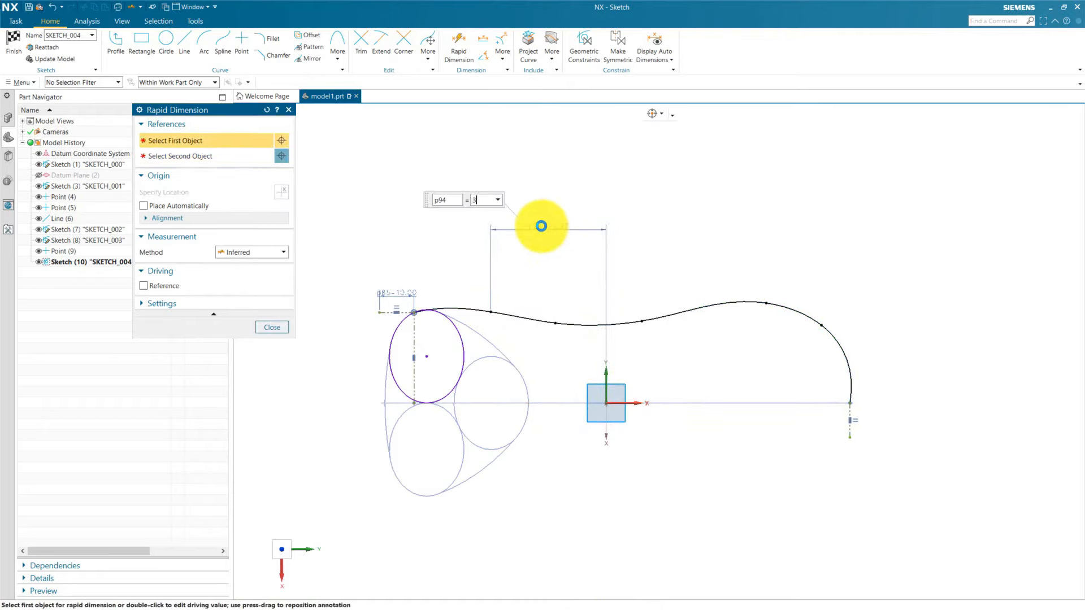
text(35)
key(Return)
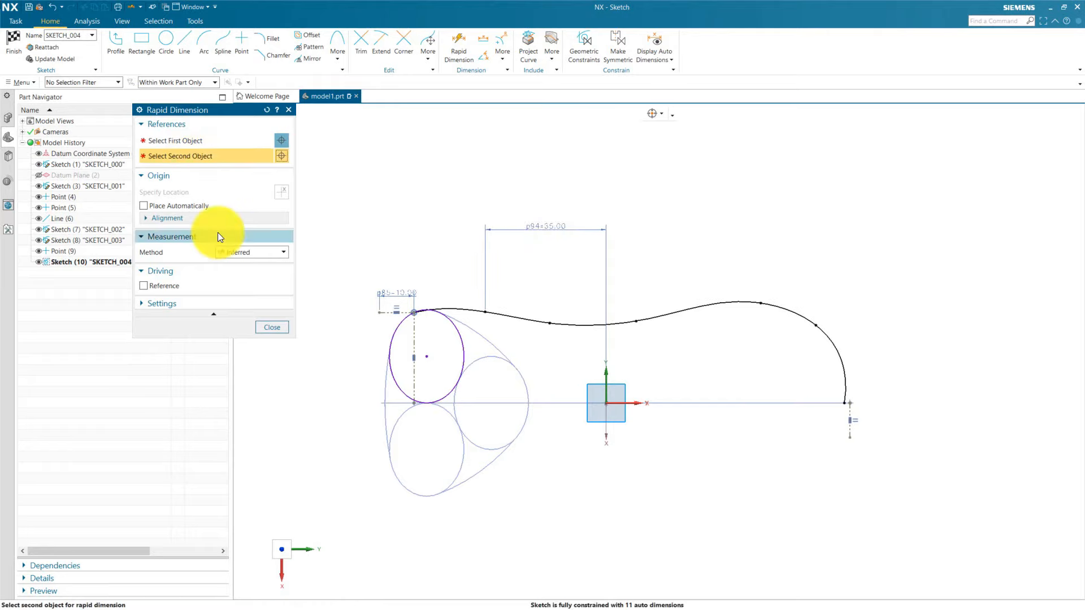
Dimension the vertical distance between the spline's second point and the sketch origin as 25 mm
click(171, 141)
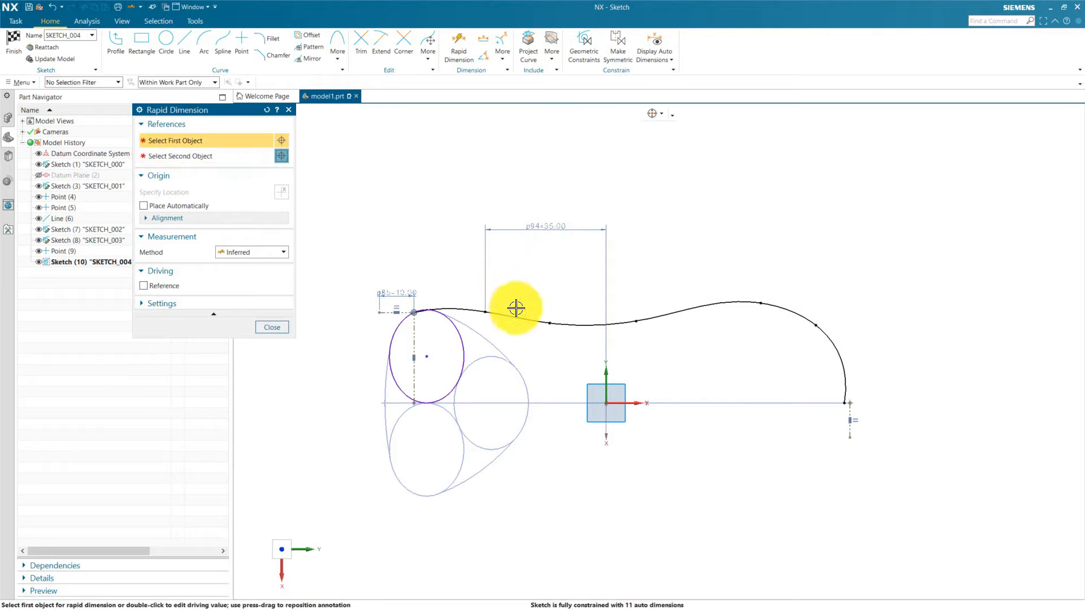
click(485, 312)
click(606, 407)
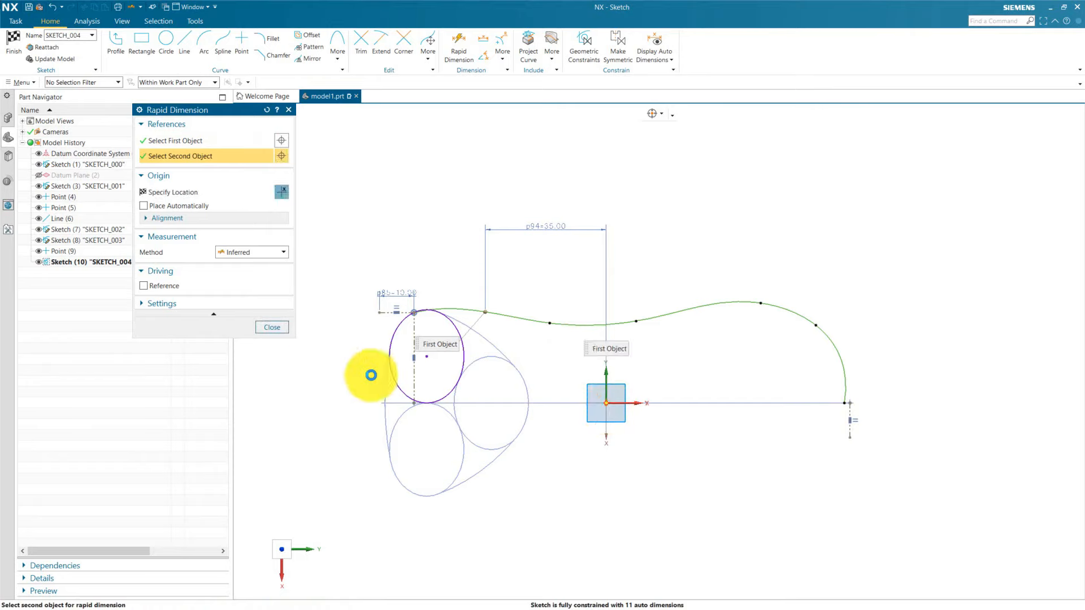
click(319, 361)
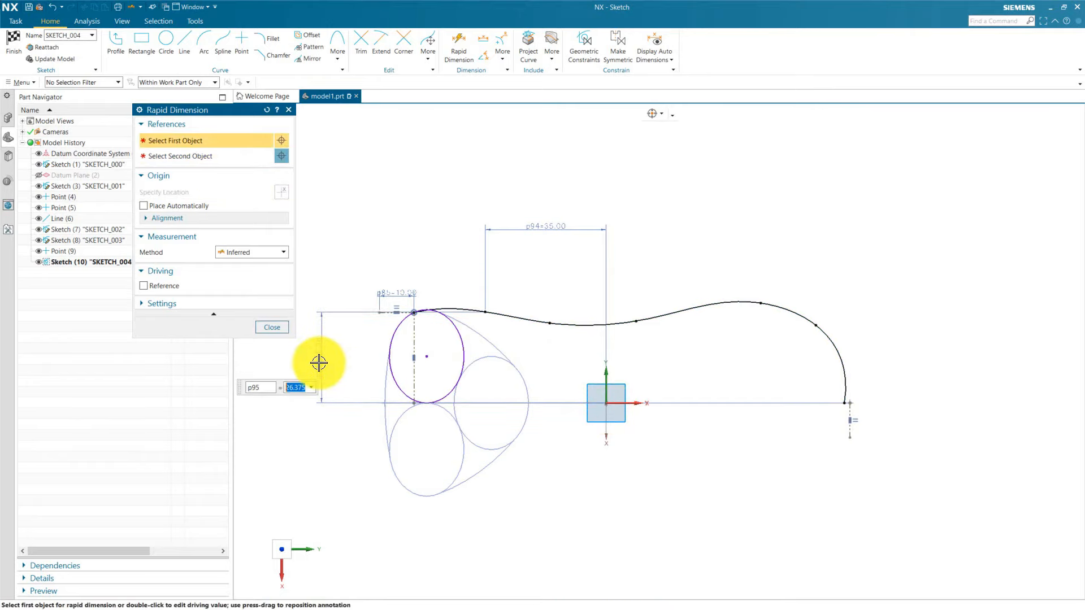
text(25)
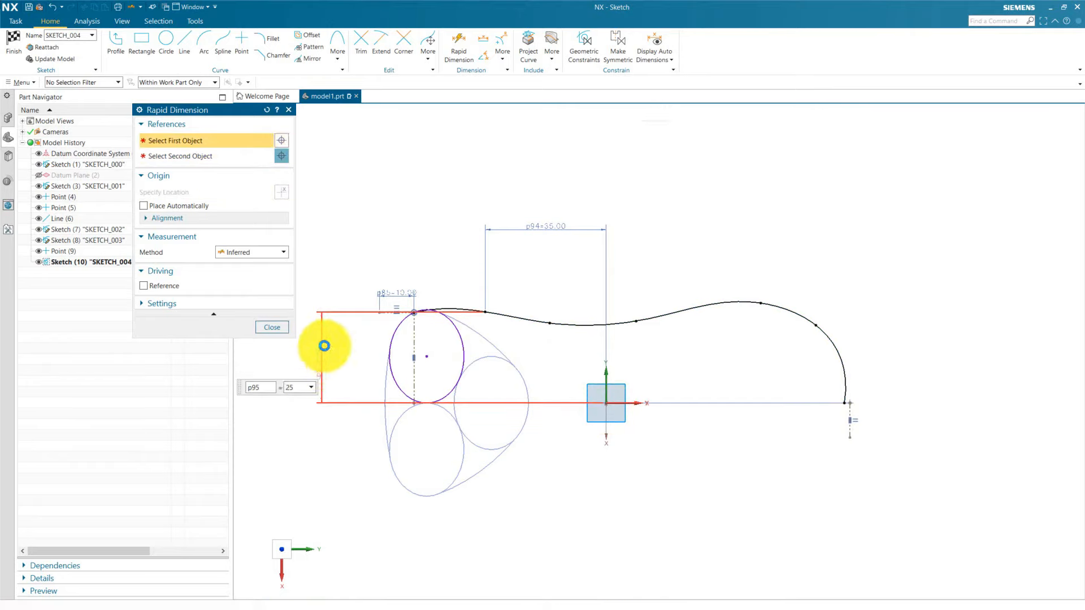
key(Return)
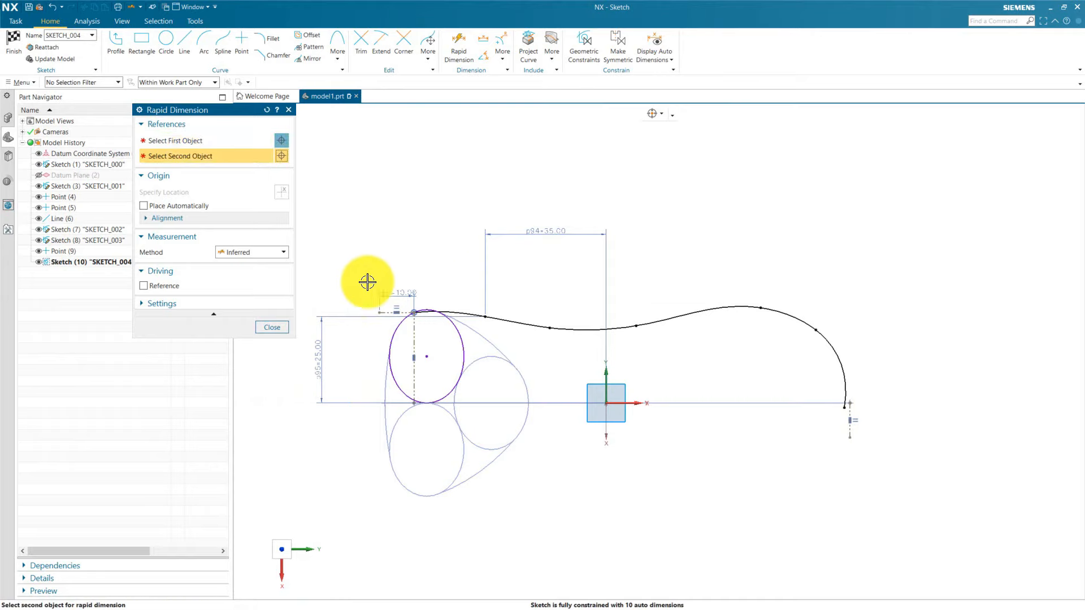
Dimension the horizontal distance between the spline's third point and the sketch origin as 15 mm
click(181, 142)
click(548, 329)
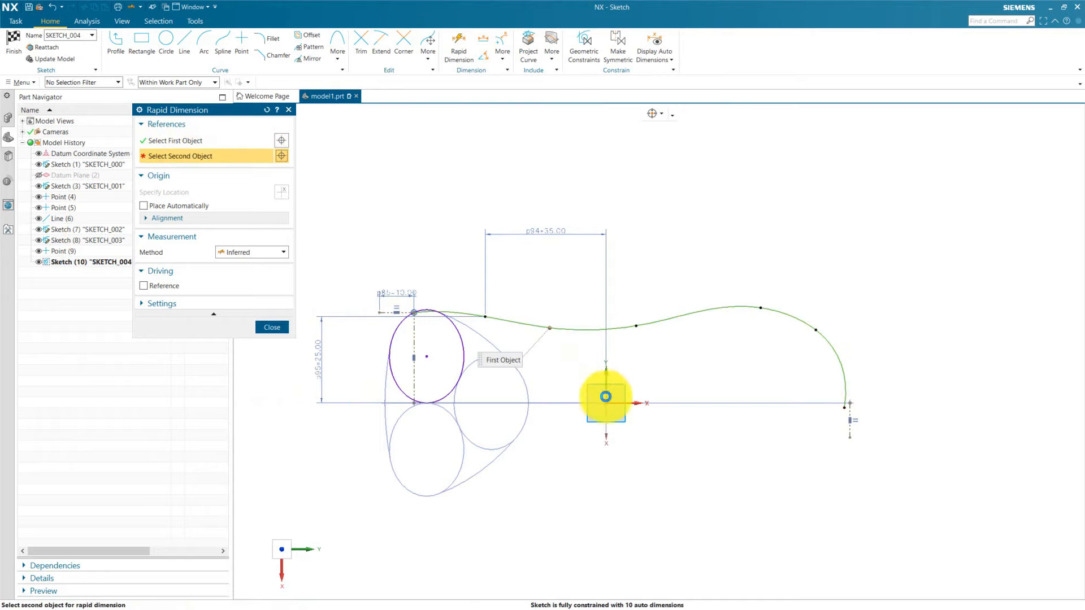
click(607, 407)
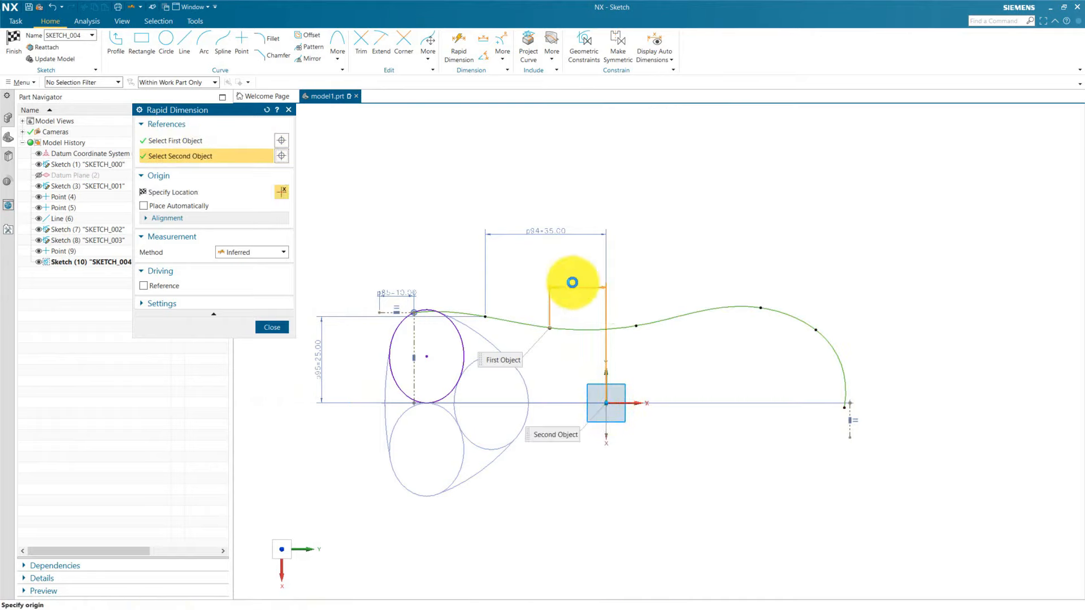
click(569, 269)
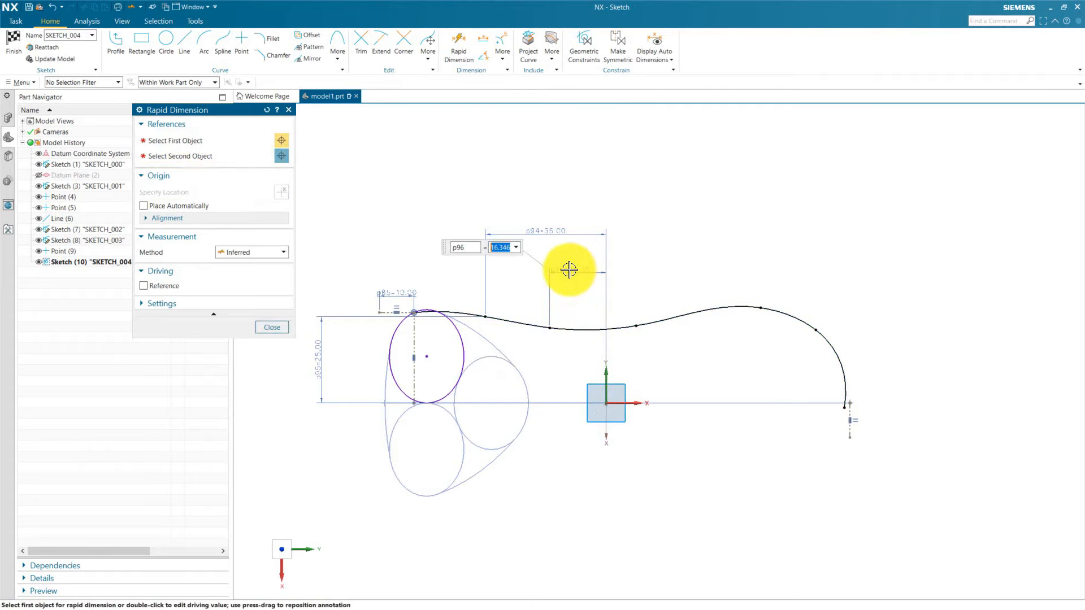
text(15)
key(Return)
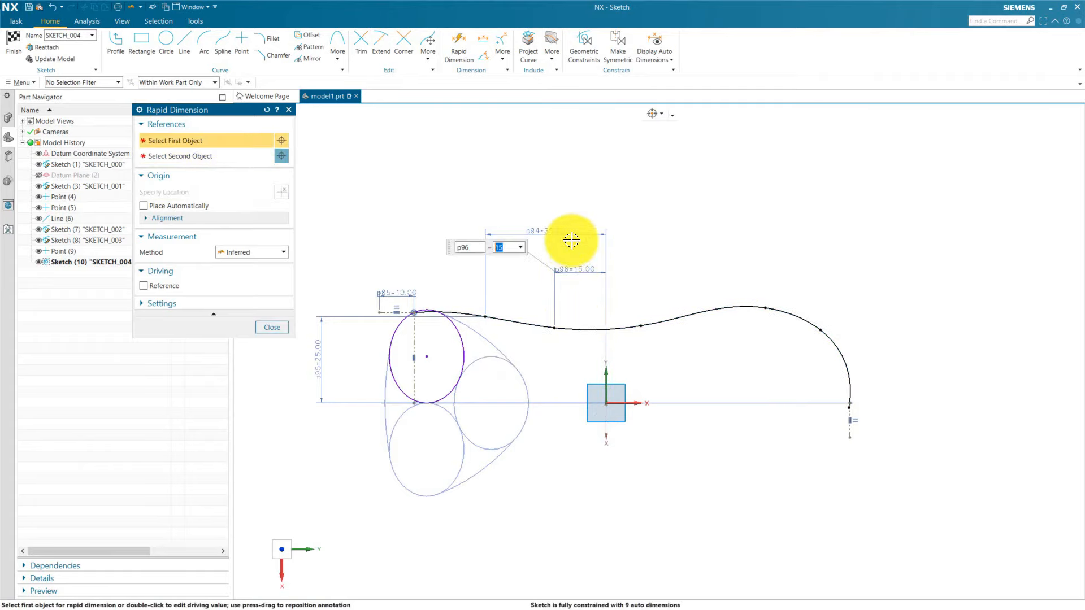
Dimension the vertical distance from the spline's third point to the body's horizontal center curve as 21 mm
click(554, 327)
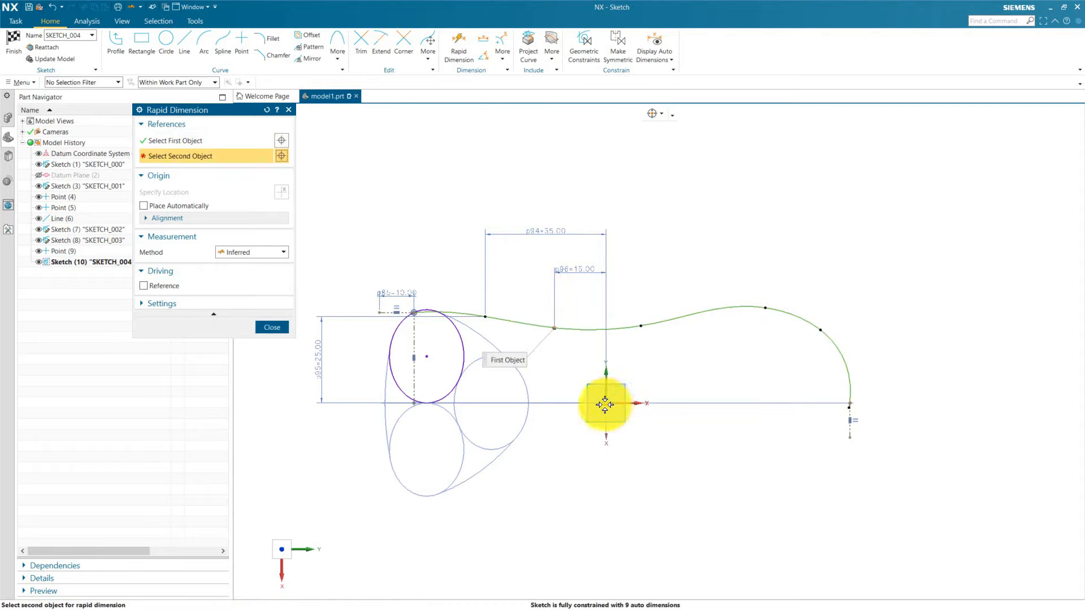
click(529, 403)
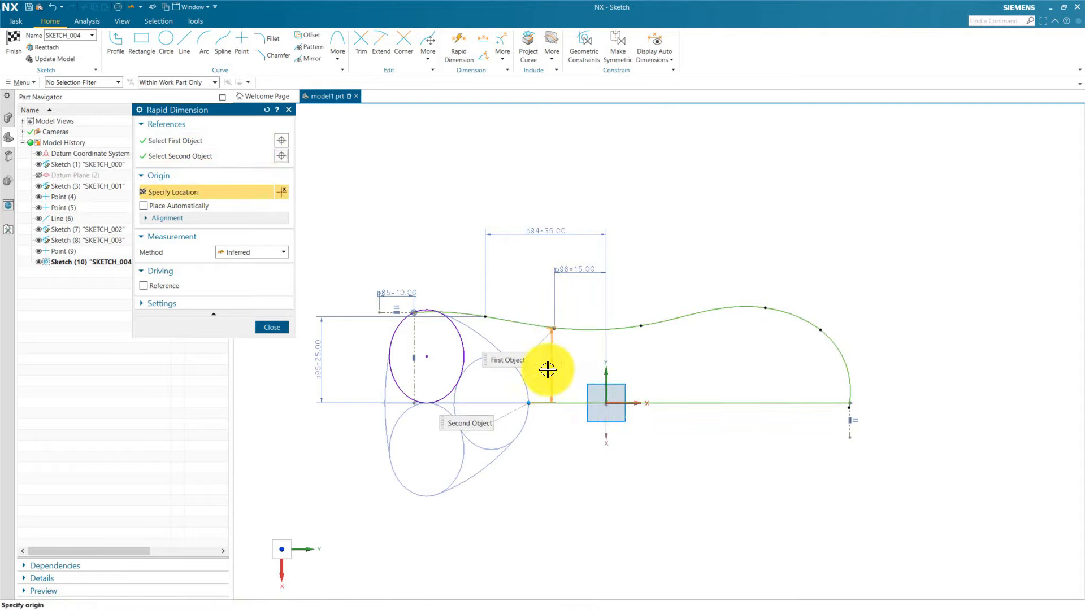
click(547, 369)
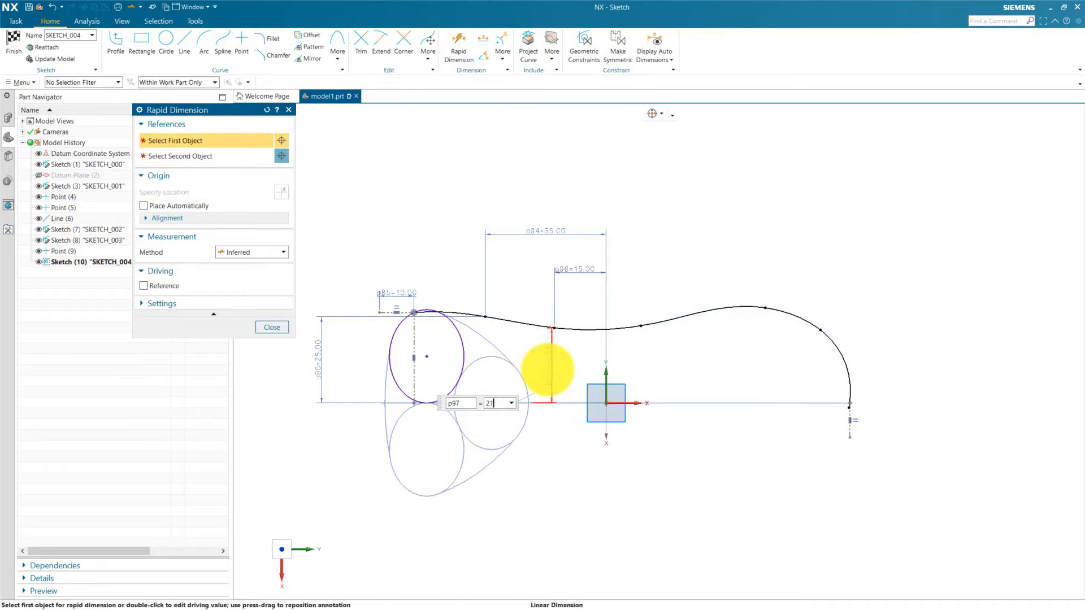
key(Return)
key(Return)
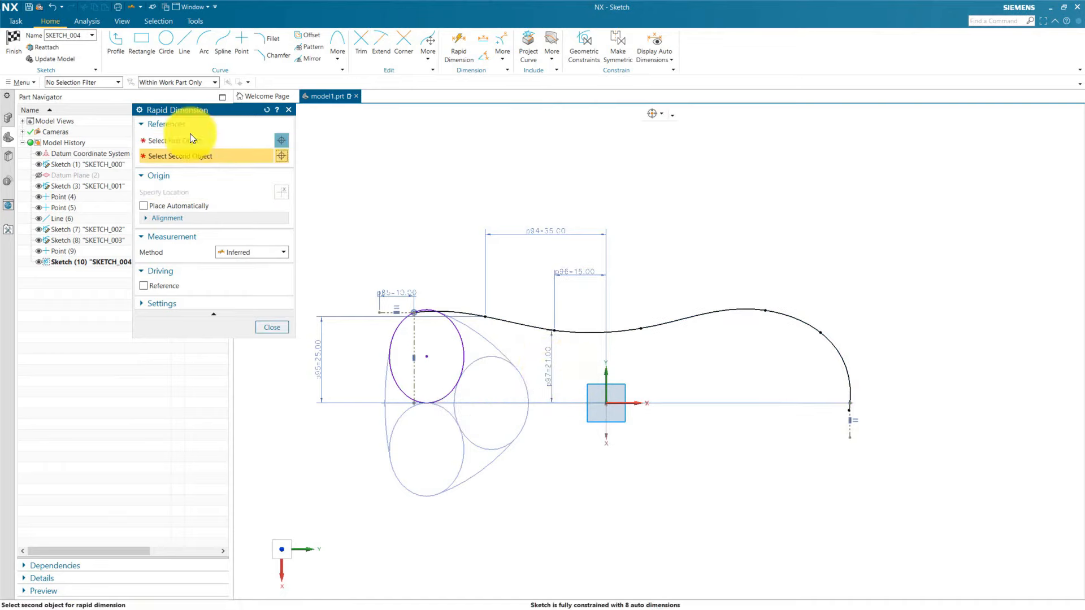
Dimension the horizontal distance between the spline's fourth point and the sketch origin as 10 mm
click(190, 139)
click(639, 328)
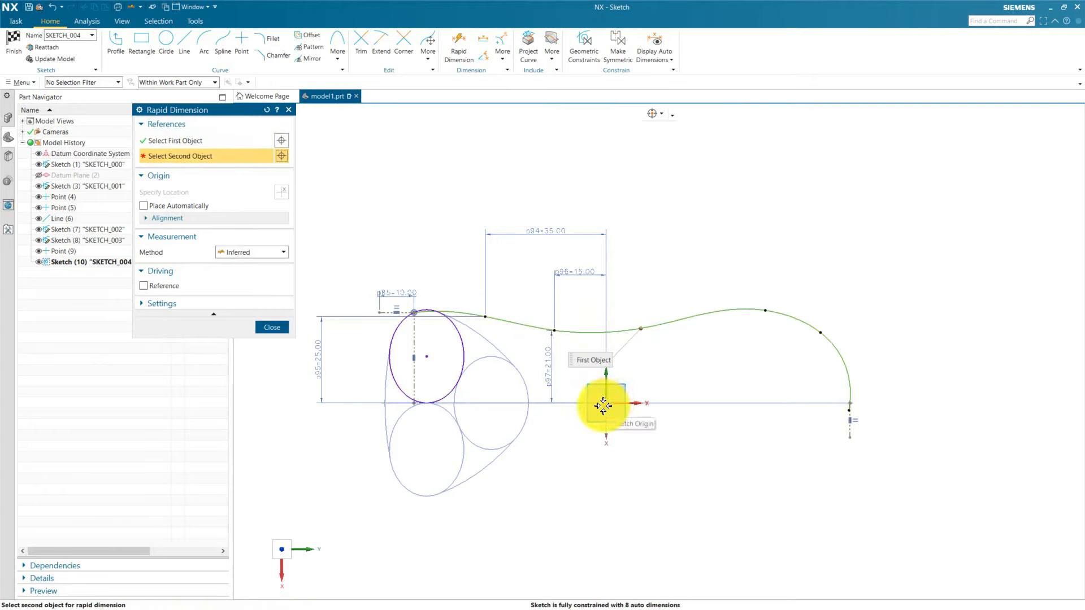
click(603, 405)
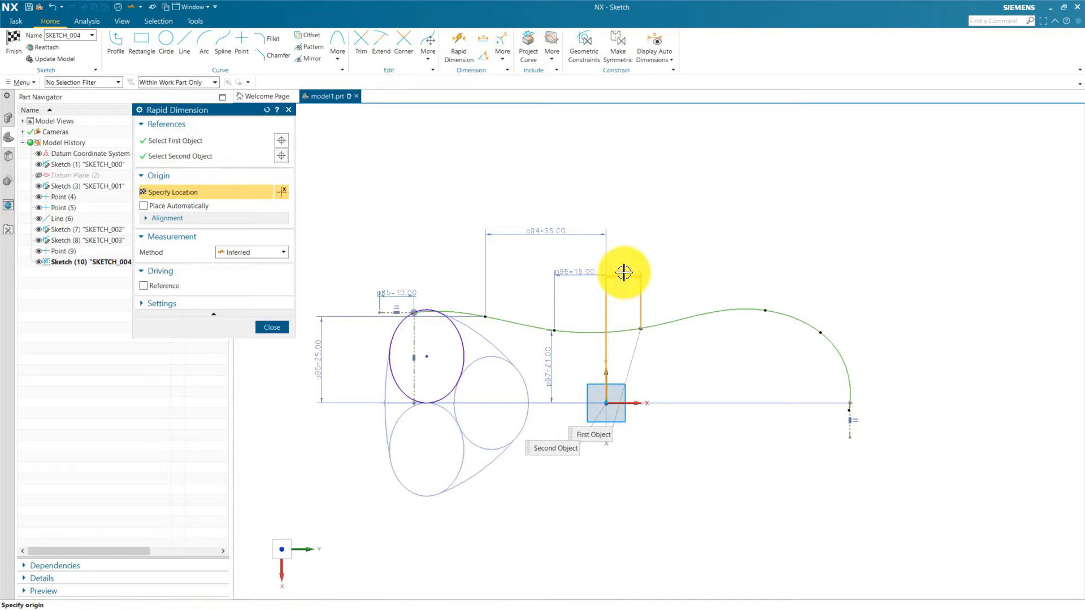
click(675, 272)
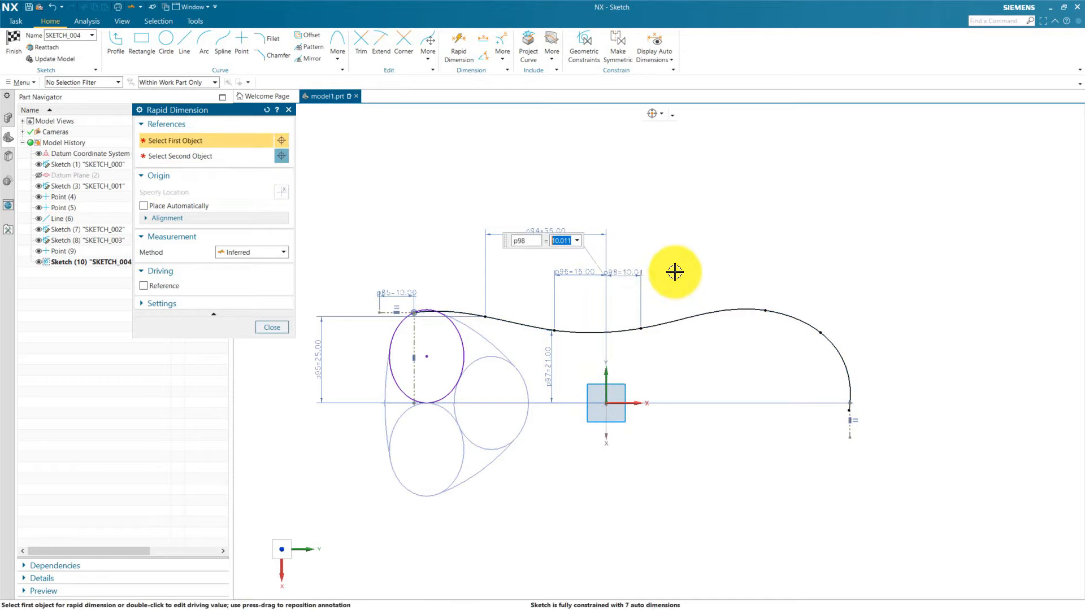
text(10)
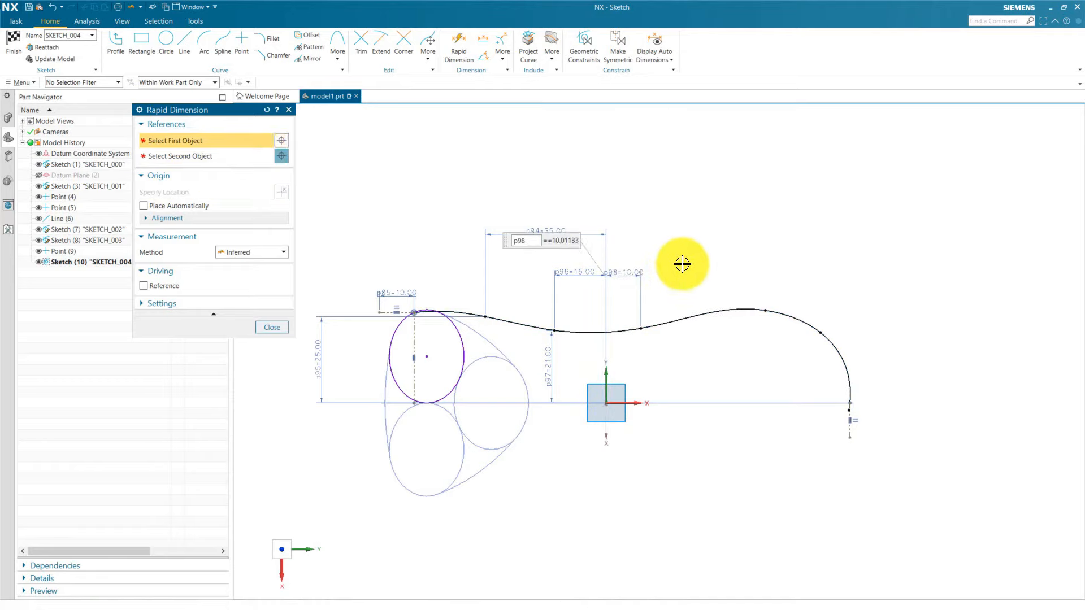
key(Return)
Dimension the horizontal distance between the sketch origin and the spline's fifth point as 45 mm
click(188, 138)
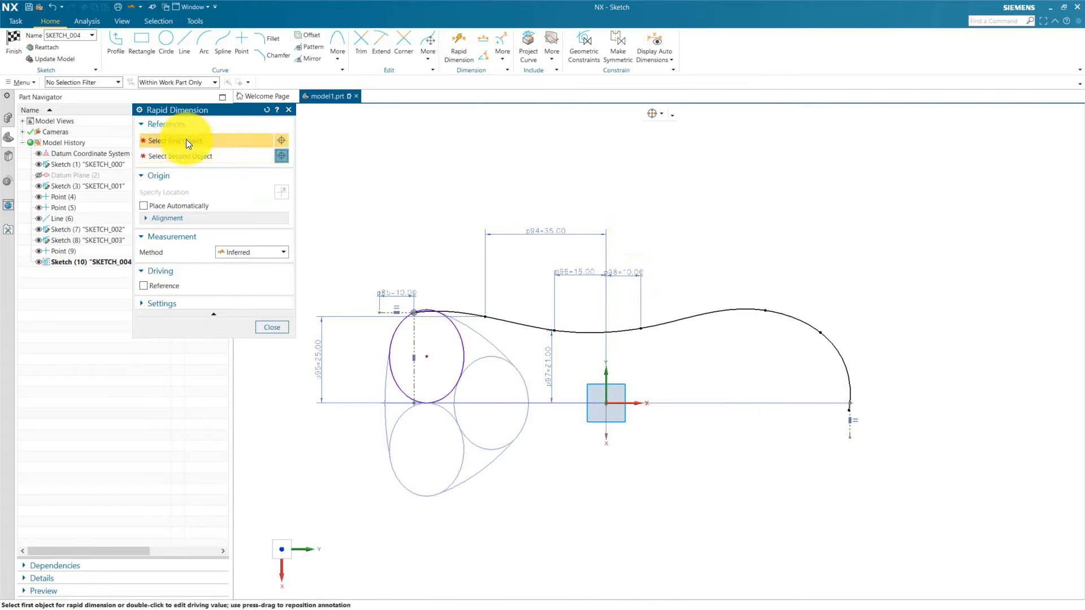
click(606, 399)
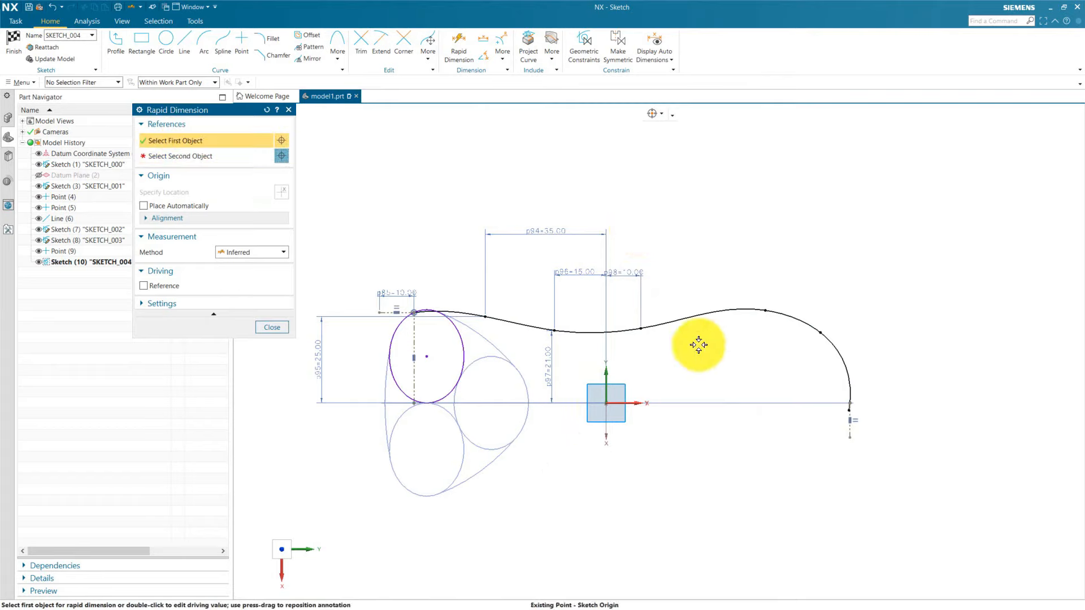
click(754, 307)
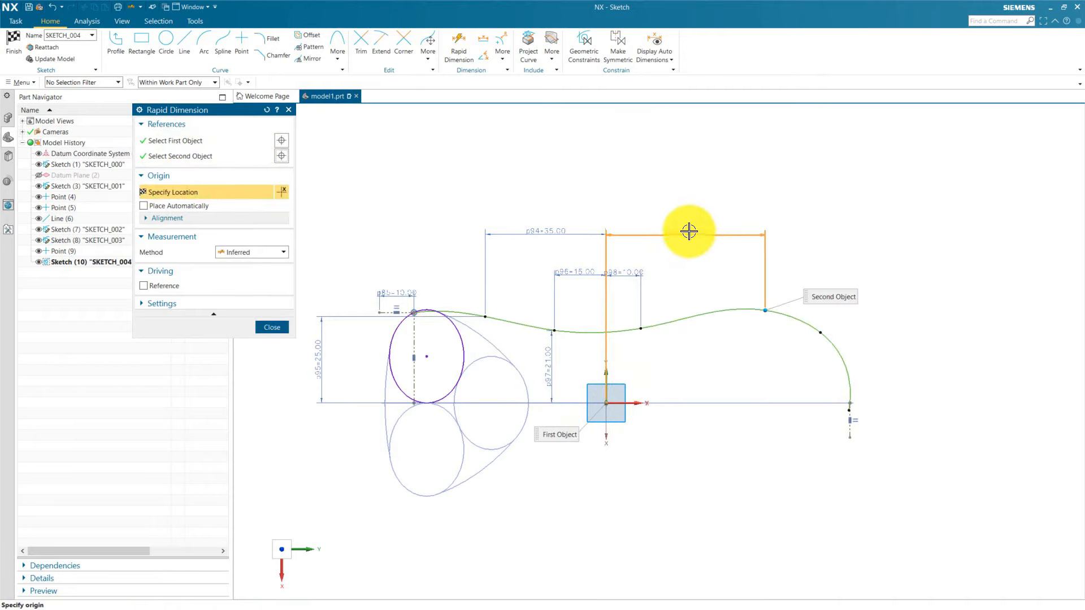
click(688, 232)
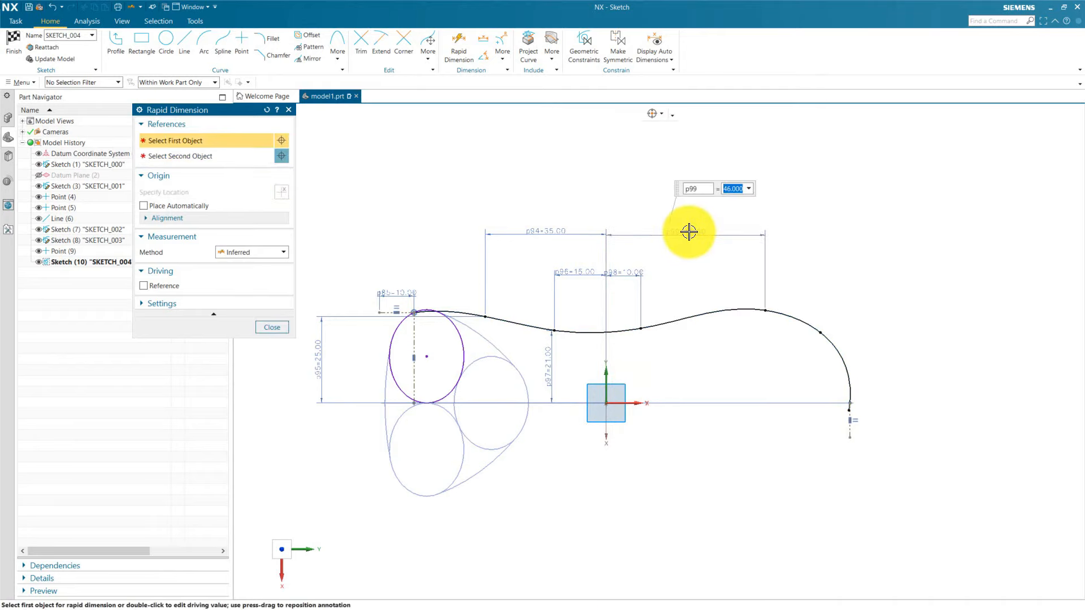
key(Return)
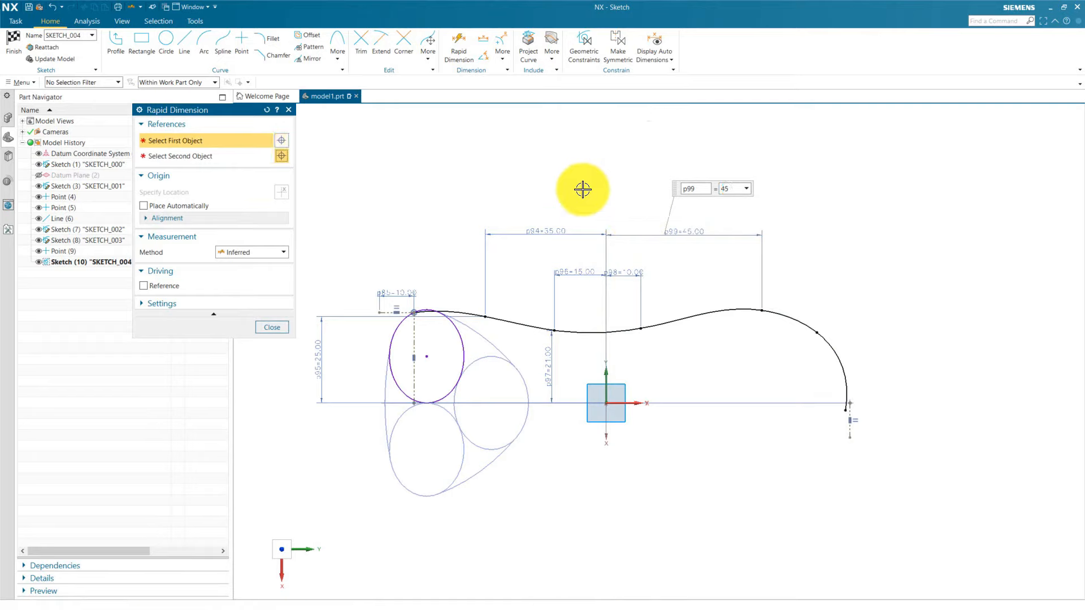
Dimension the horizontal distance between the sketch origin and the spline's sixth point as 58 mm
click(603, 401)
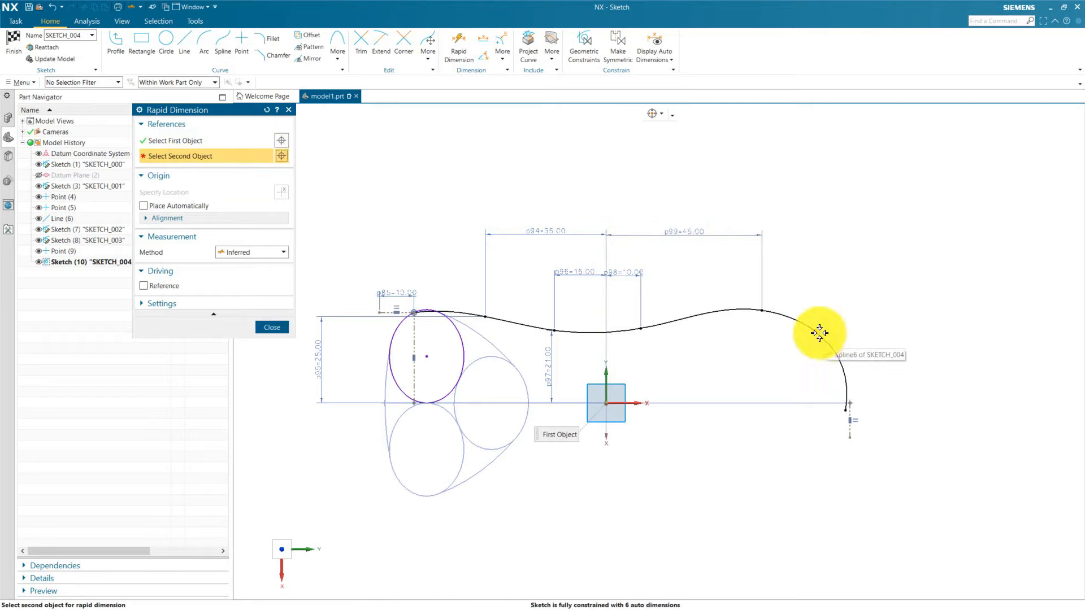
click(818, 333)
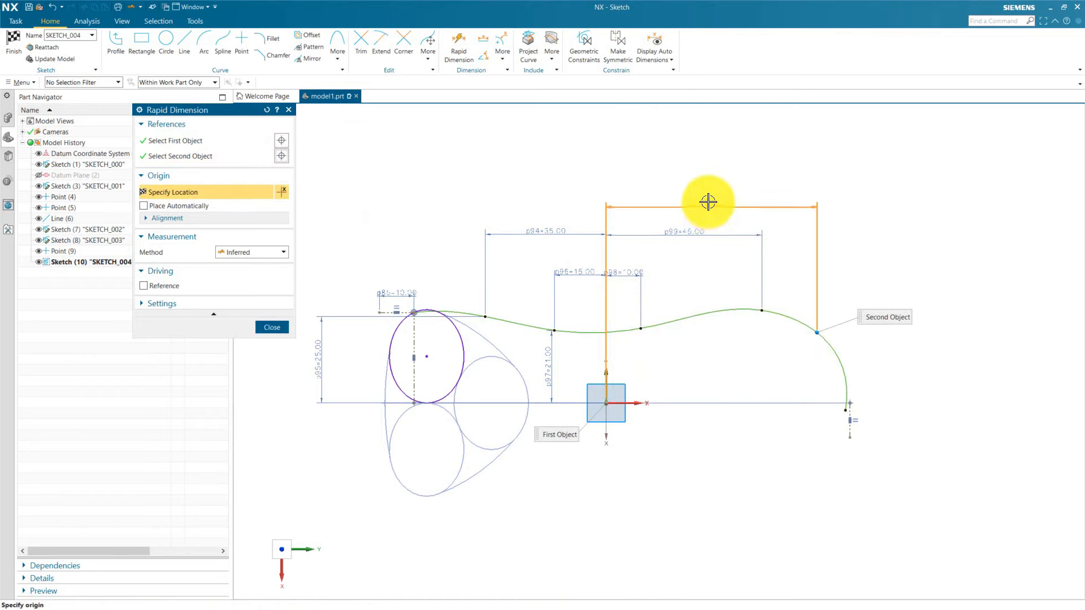
click(708, 202)
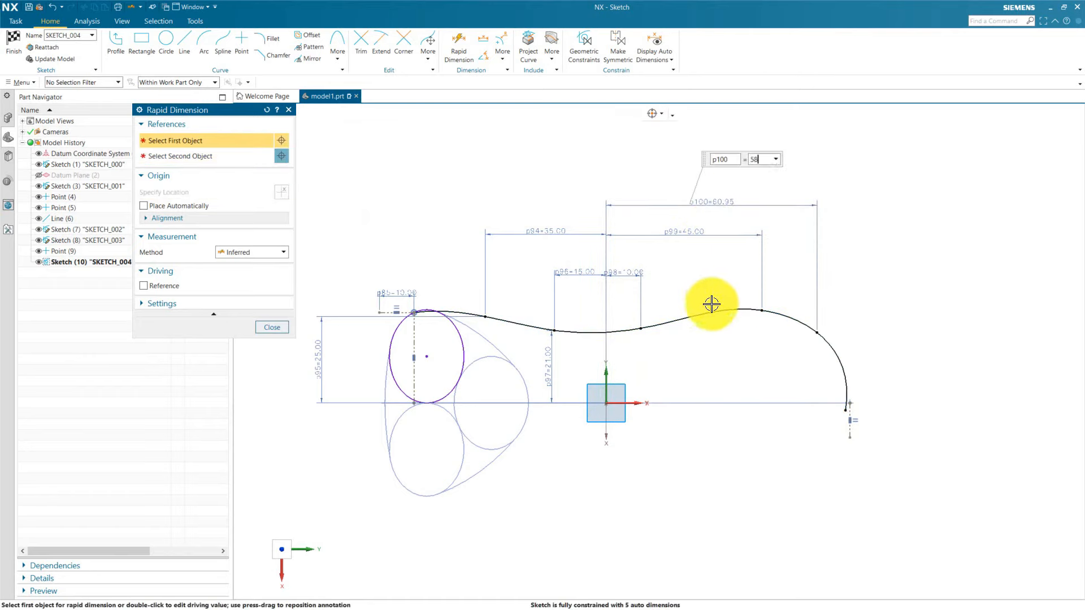
key(Return)
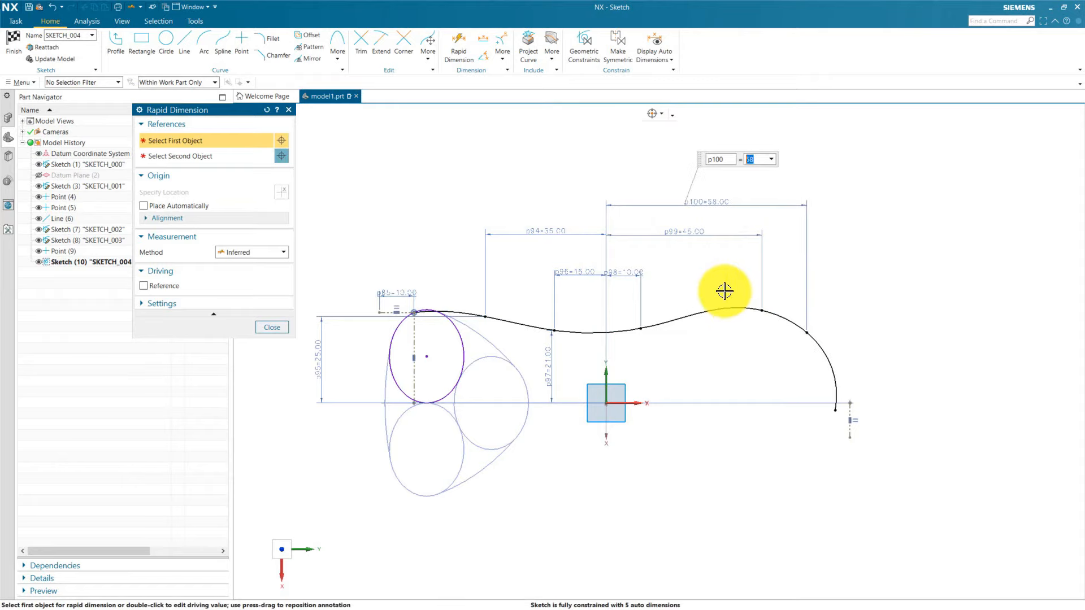
click(715, 296)
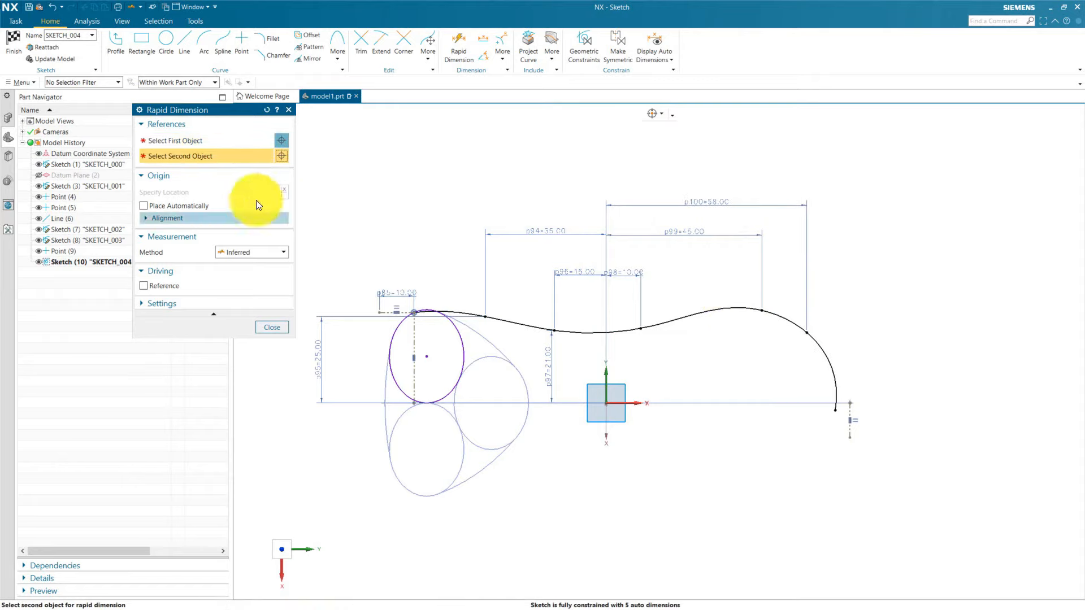
Make the spline's end point coincident with the upper end of the short vertical reference line at the body's far end
click(199, 141)
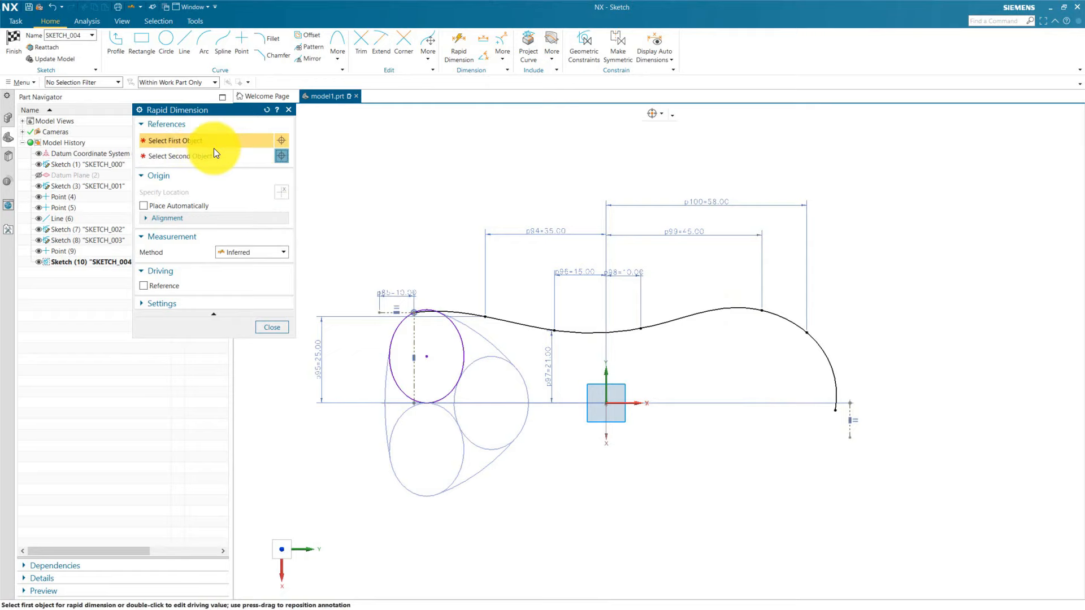
click(835, 413)
scroll(867, 419, up, 3)
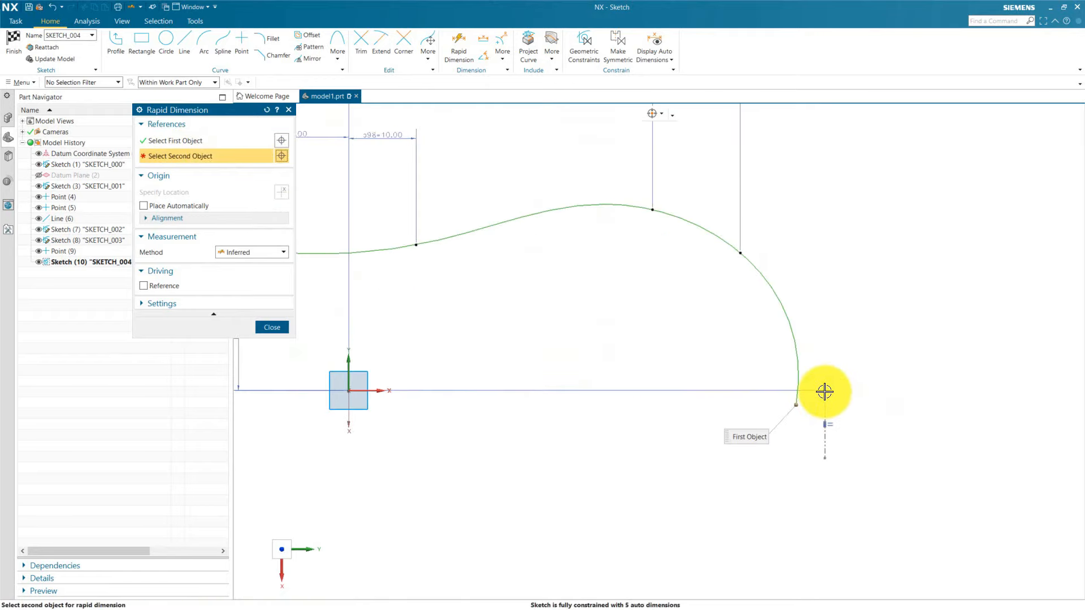
click(824, 391)
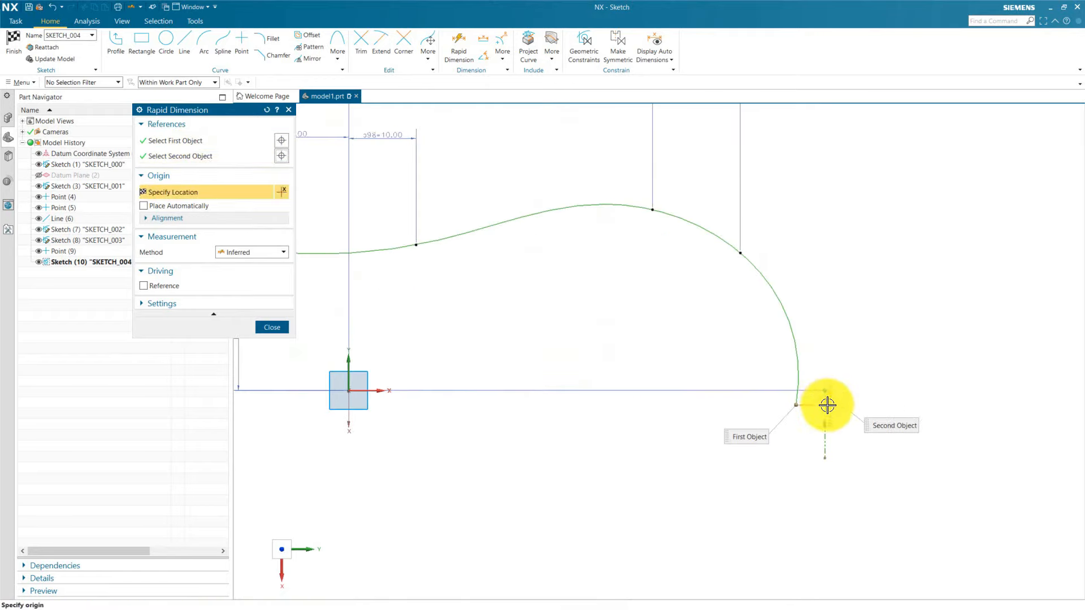
middle_click(617, 346)
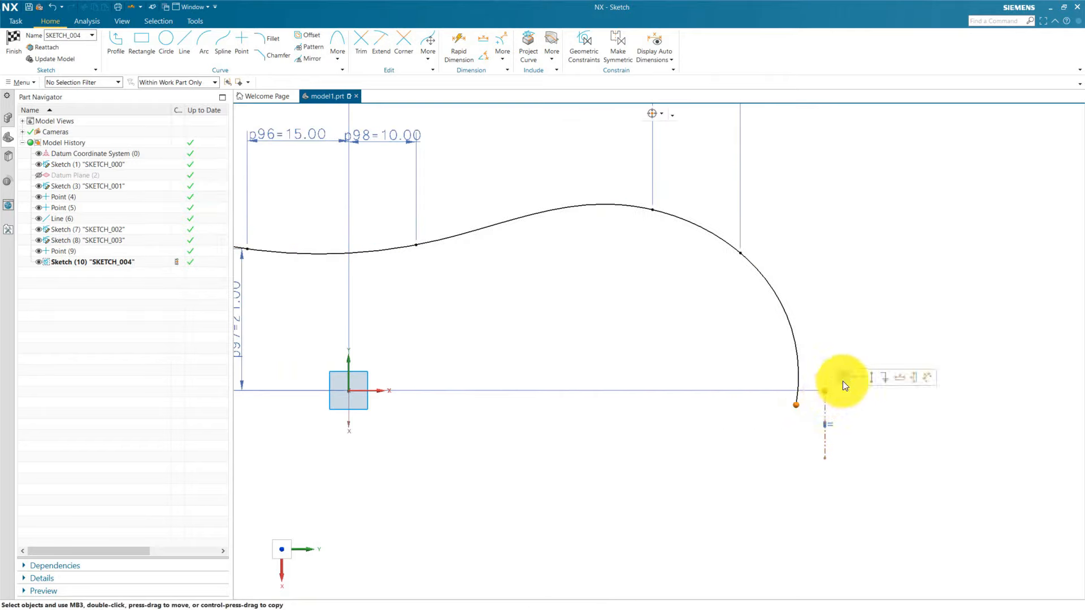
Dimension the vertical distance between the sketch origin and the spline's fourth point as 23 mm
scroll(835, 380, down, 5)
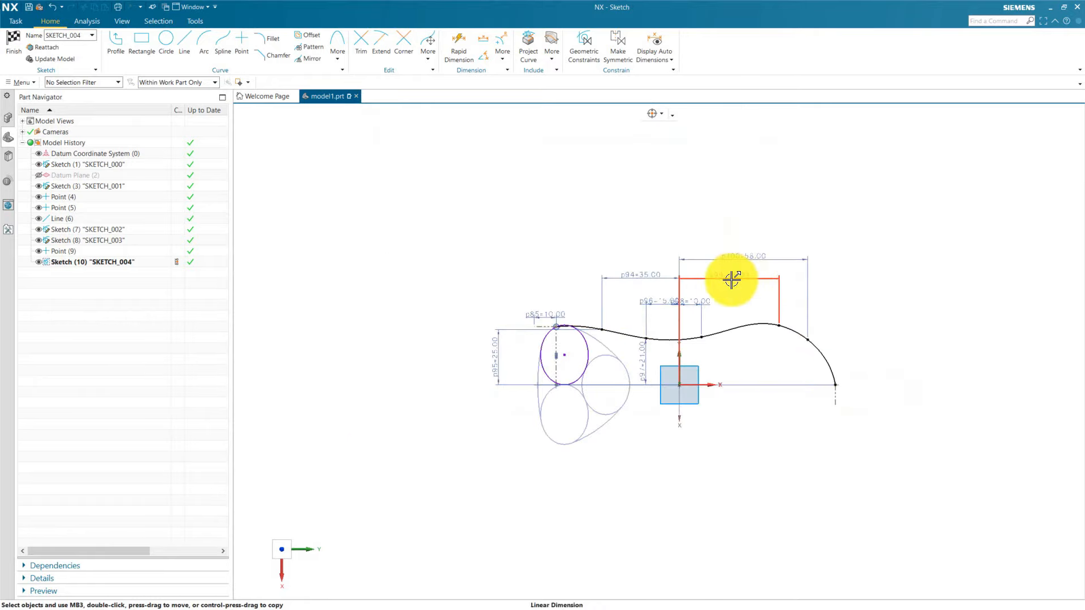
scroll(686, 282, down, 1)
scroll(760, 295, up, 1)
scroll(806, 300, up, 1)
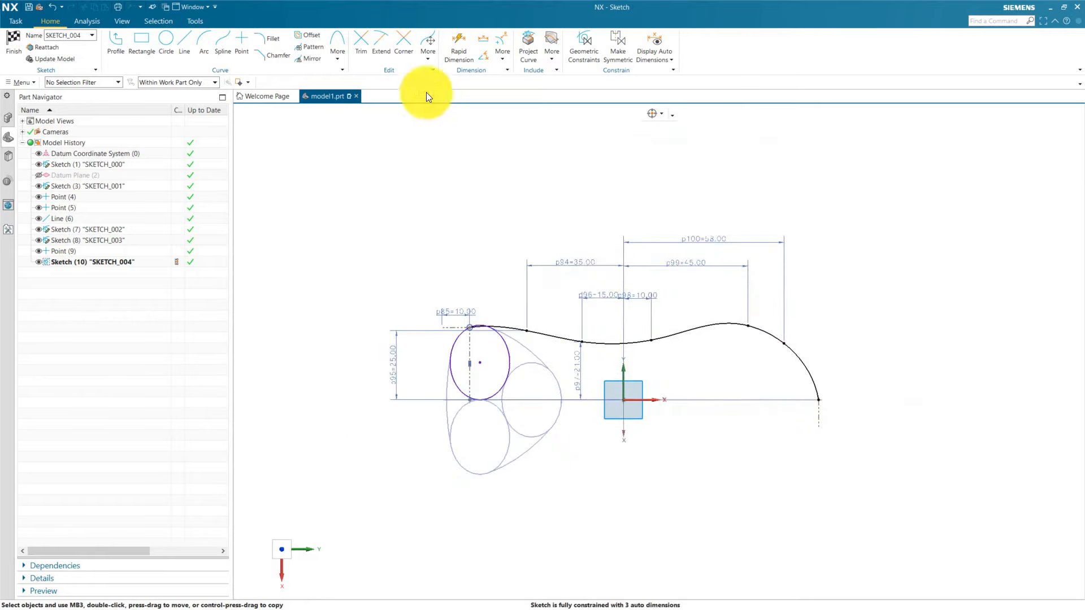
click(460, 43)
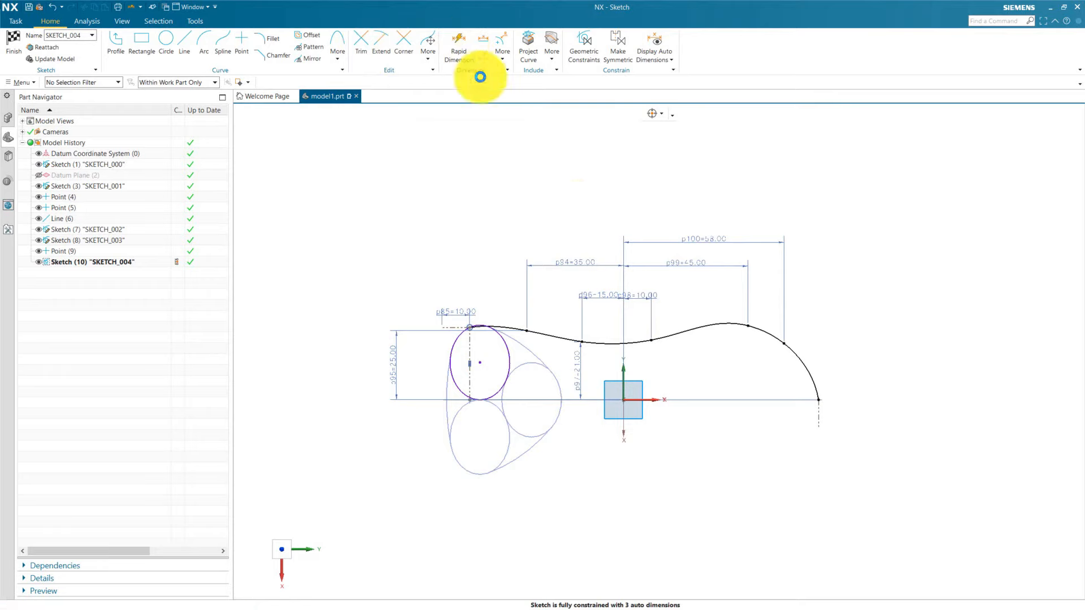
scroll(671, 346, up, 1)
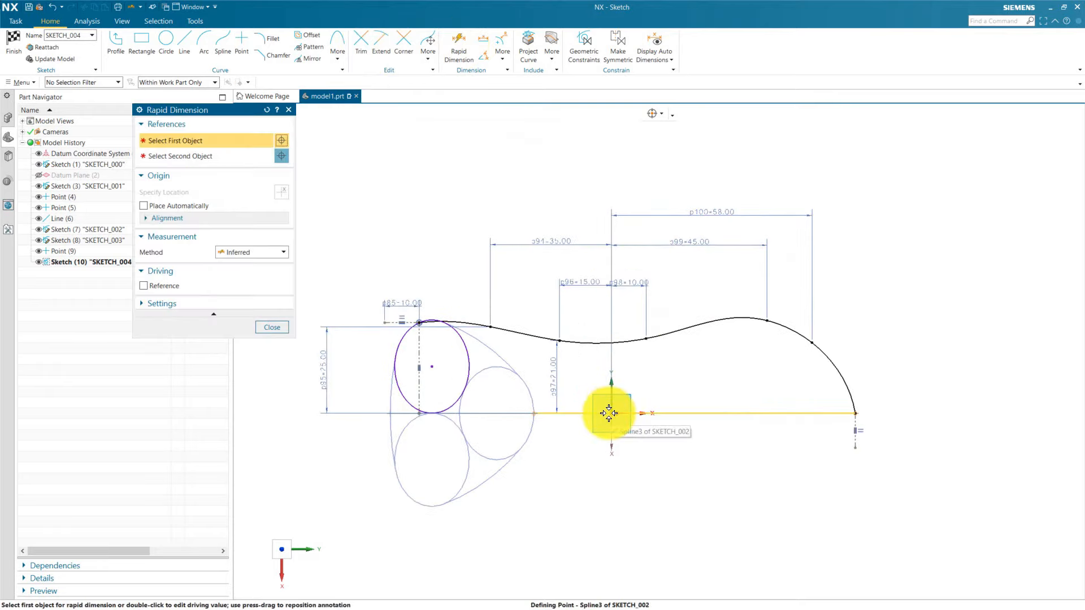
scroll(611, 418, up, 4)
click(614, 406)
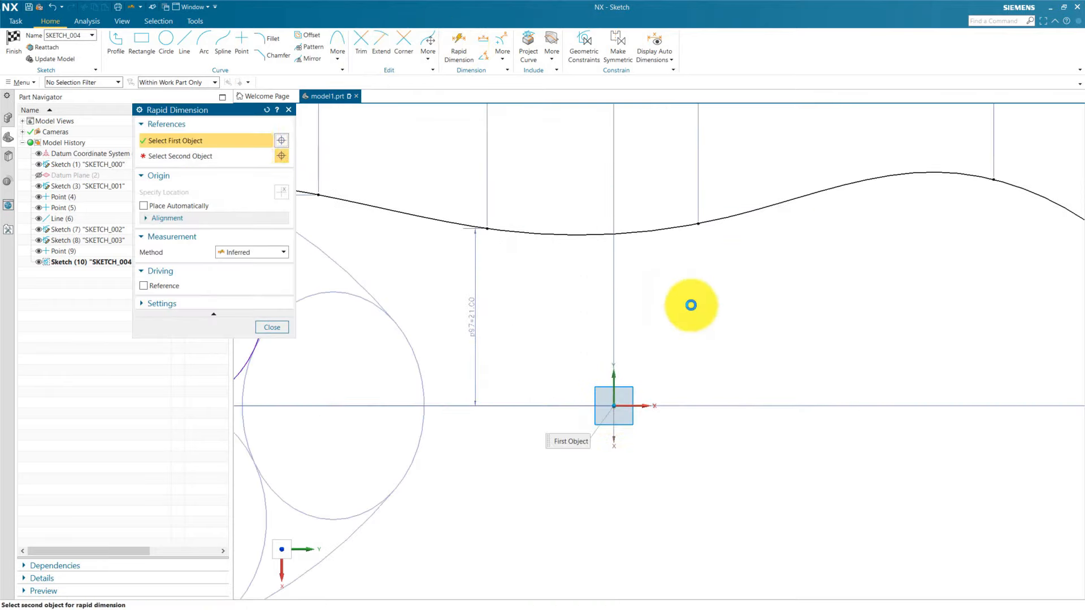
click(698, 224)
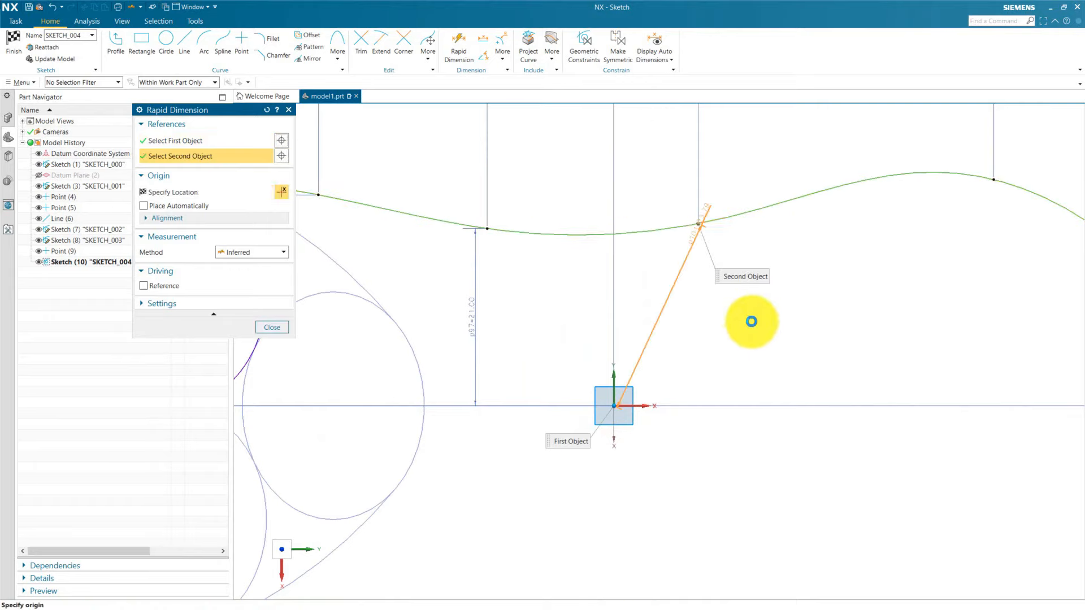
click(723, 325)
double_click(736, 360)
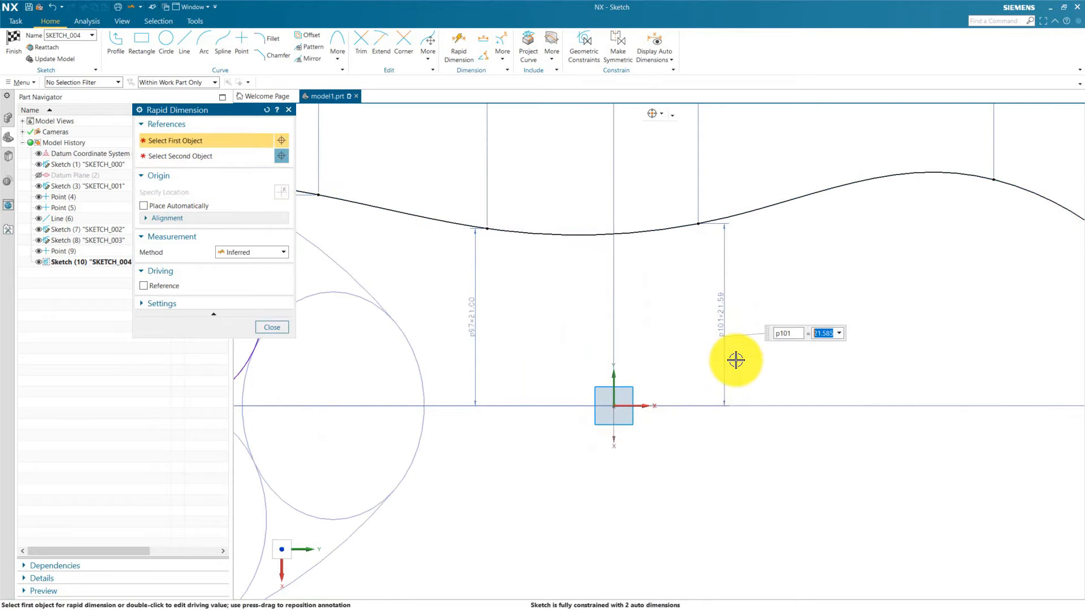
key(Return)
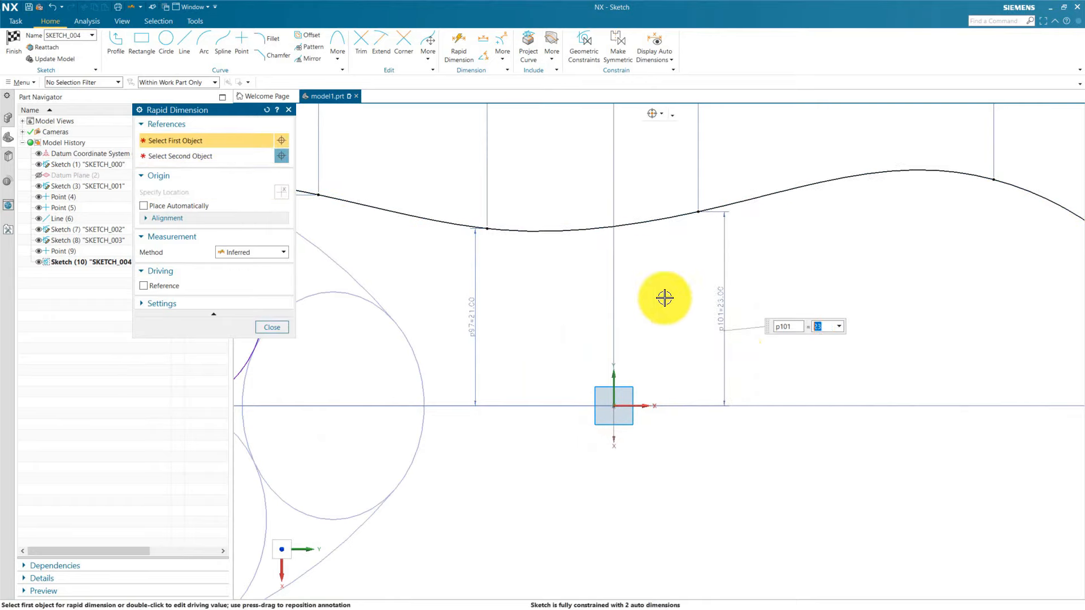
Dimension the vertical distance between the sketch origin and the spline's fifth point as 25 mm
click(241, 140)
scroll(661, 315, down, 3)
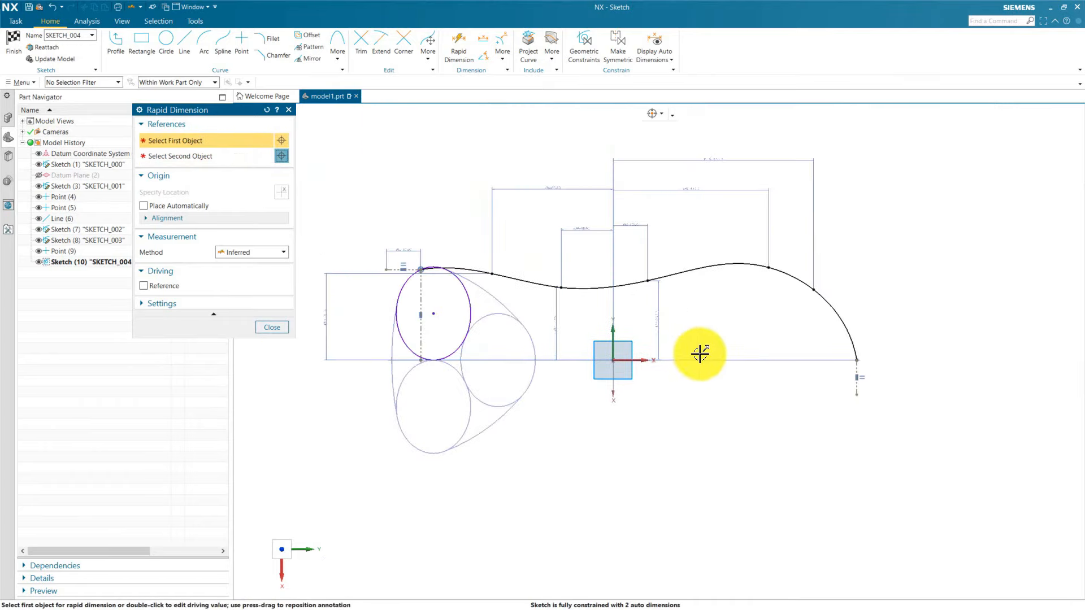
scroll(697, 351, up, 3)
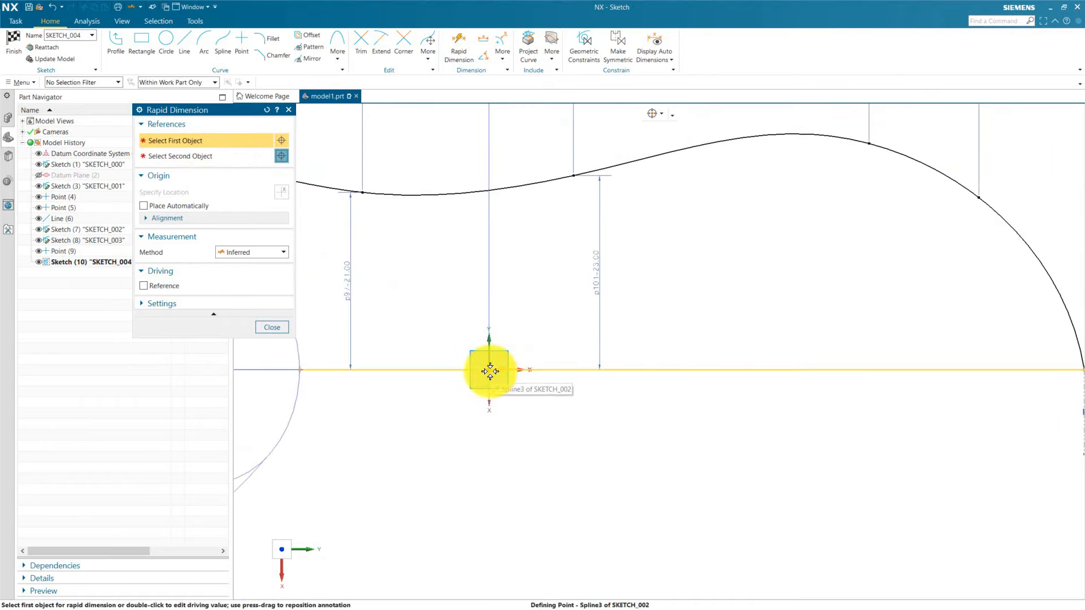
click(490, 371)
scroll(489, 372, down, 1)
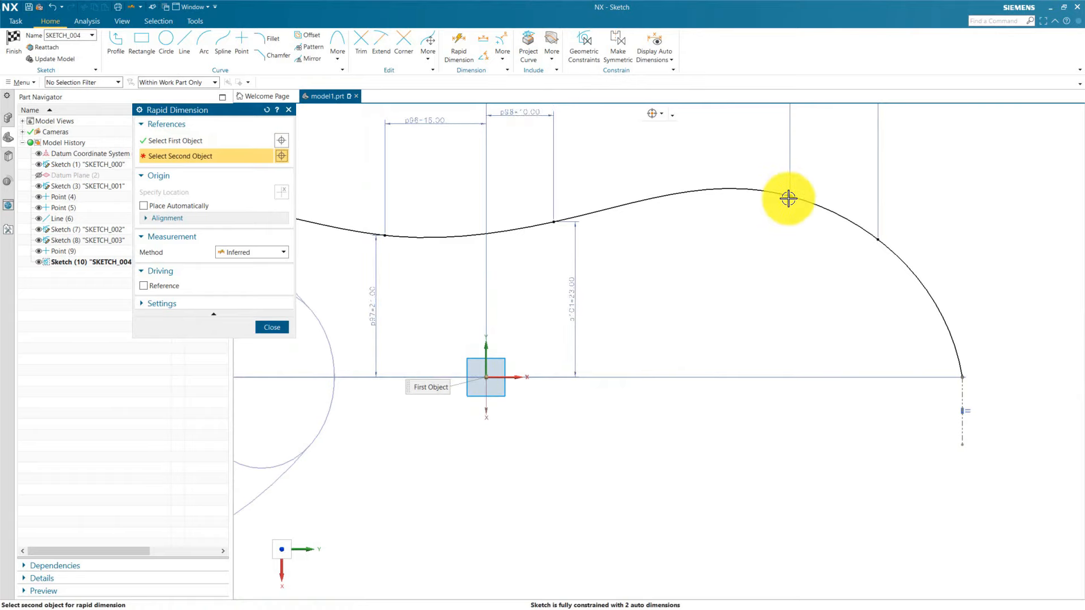
click(789, 197)
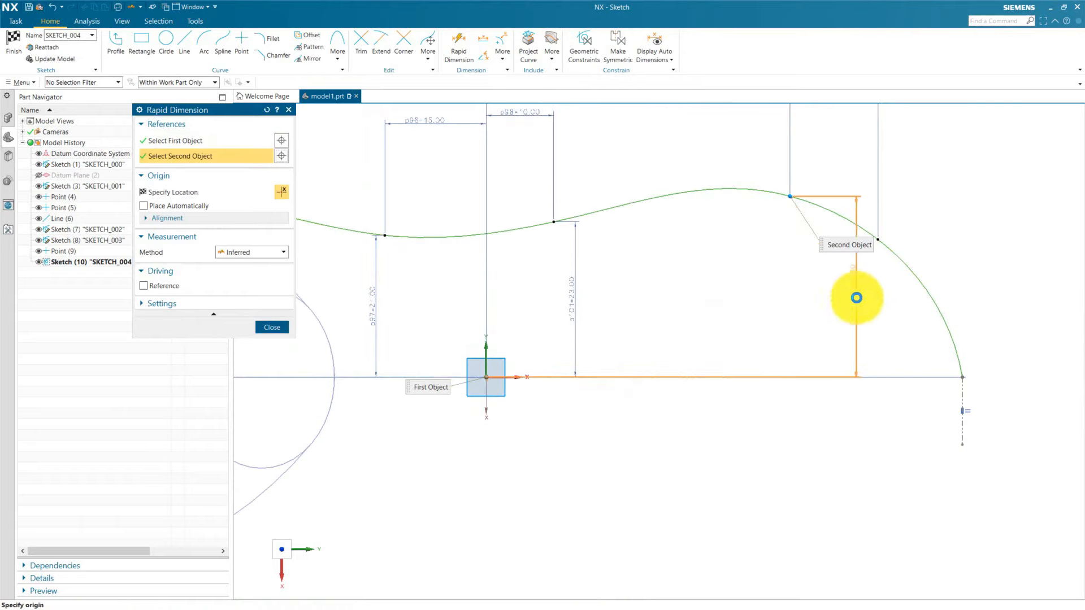
click(856, 298)
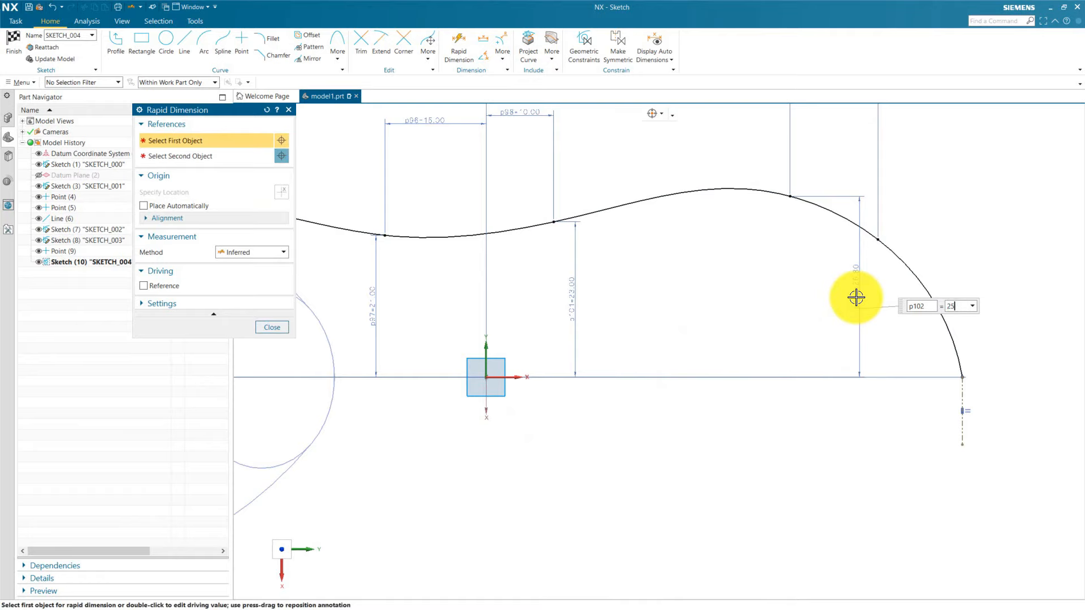
key(Return)
middle_click(733, 274)
Dimension the vertical distance between the sketch origin and the spline's sixth point as 20.5 mm, then close Rapid Dimension
scroll(668, 275, down, 2)
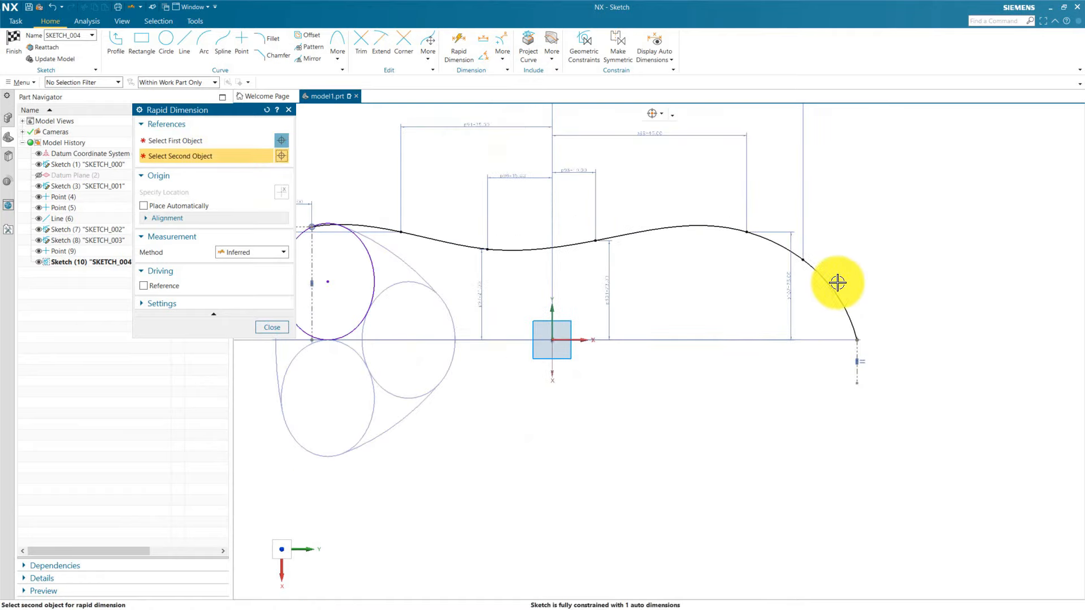
scroll(838, 282, up, 1)
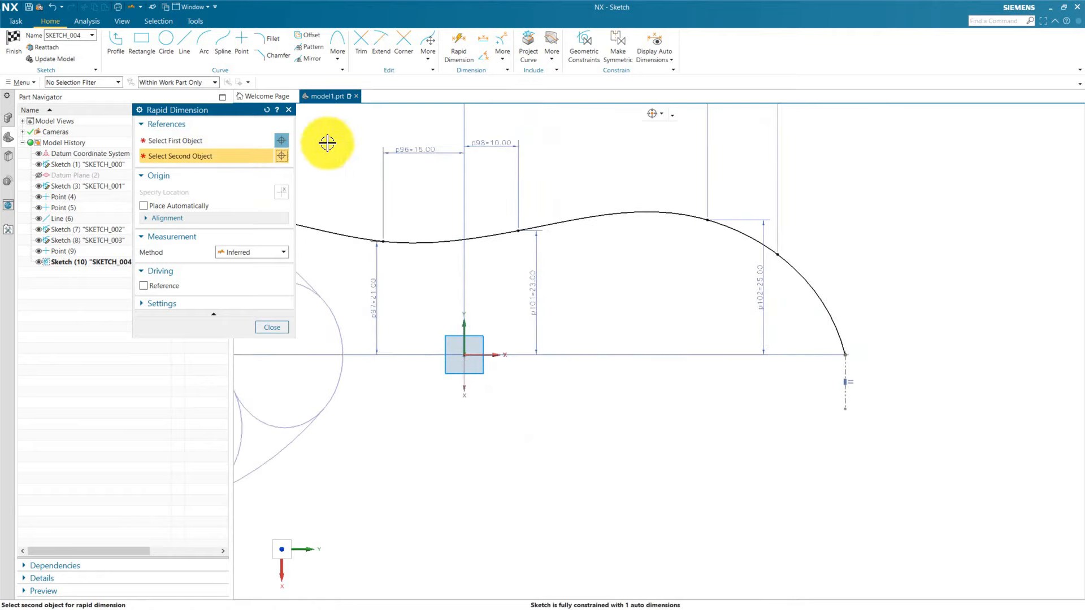
click(219, 142)
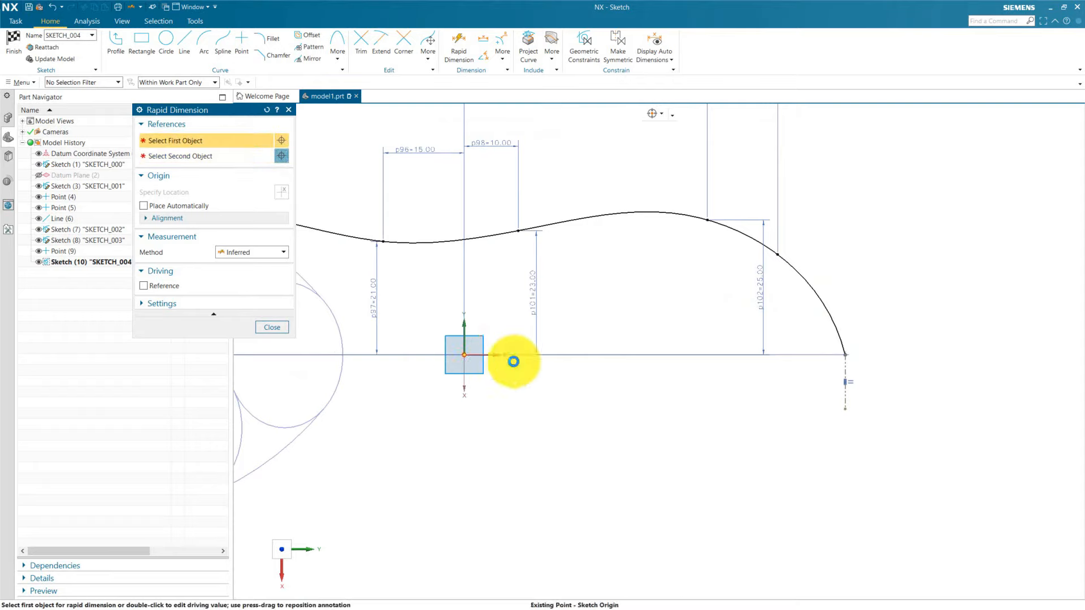
click(513, 361)
click(783, 255)
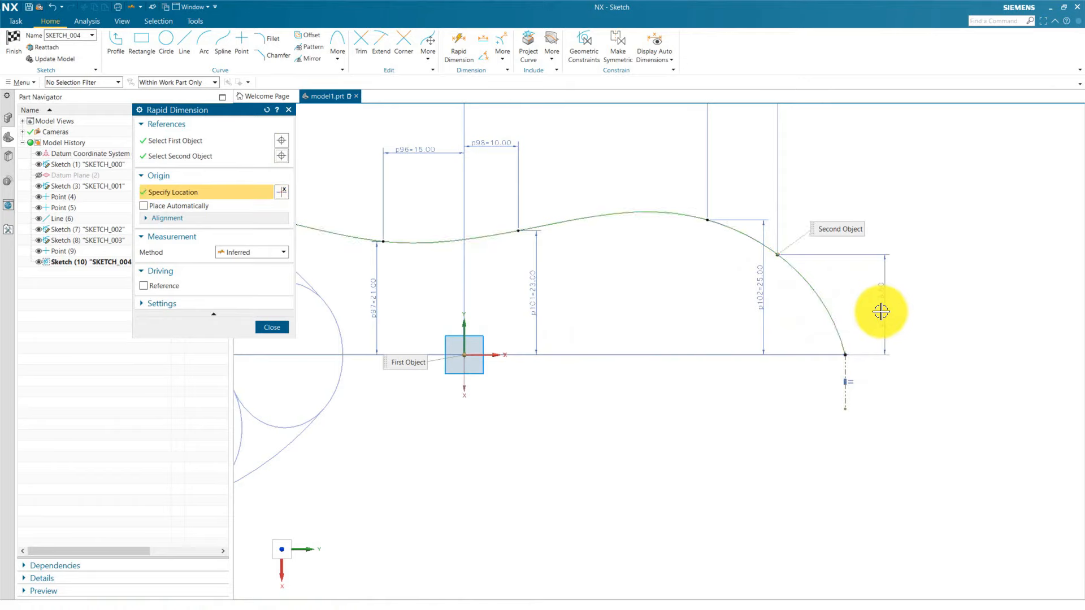
click(881, 311)
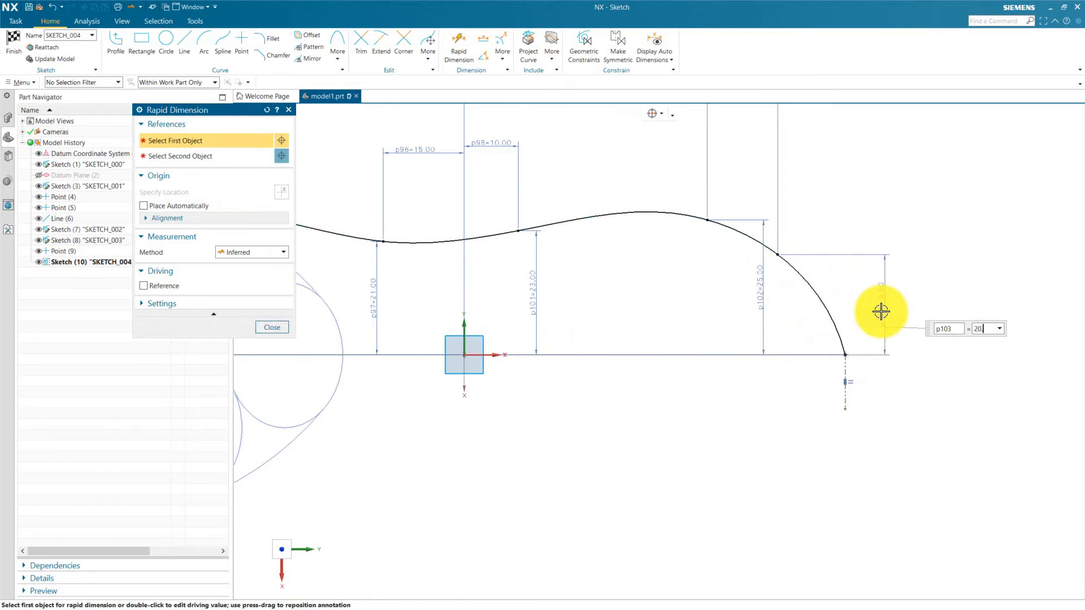
key(Return)
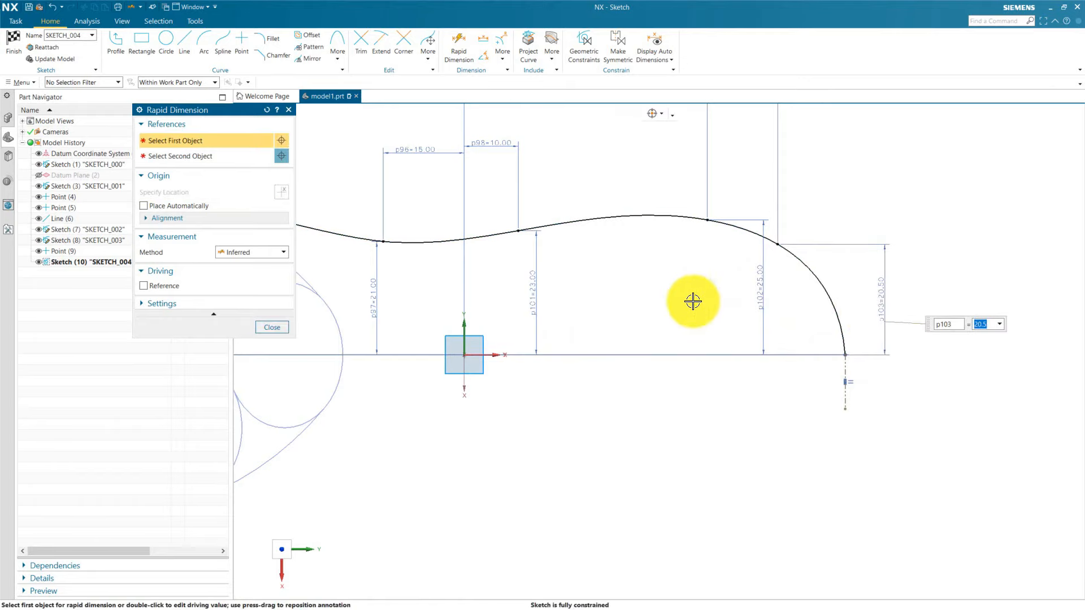
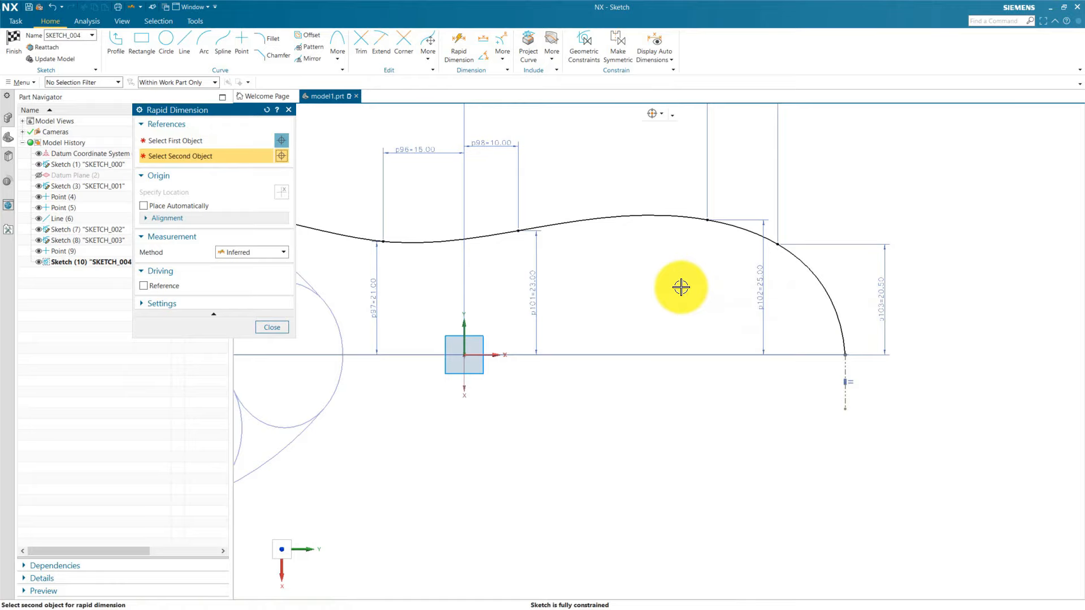
click(272, 328)
Examine how both ends of the dimensioned spline meet the short horizontal and vertical reference lines
scroll(551, 302, down, 3)
scroll(366, 271, up, 2)
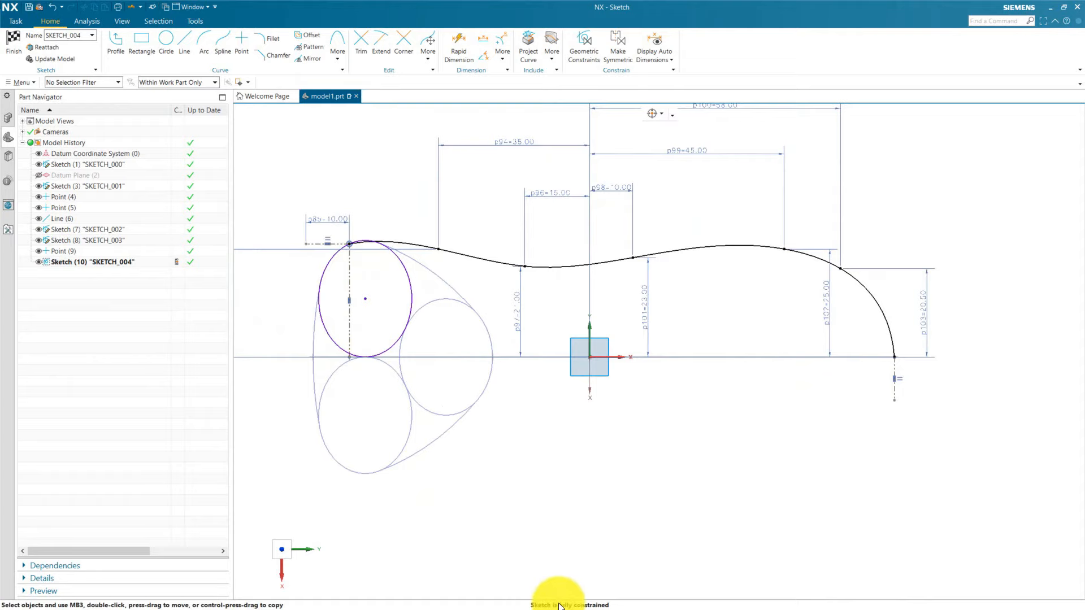
scroll(322, 242, up, 6)
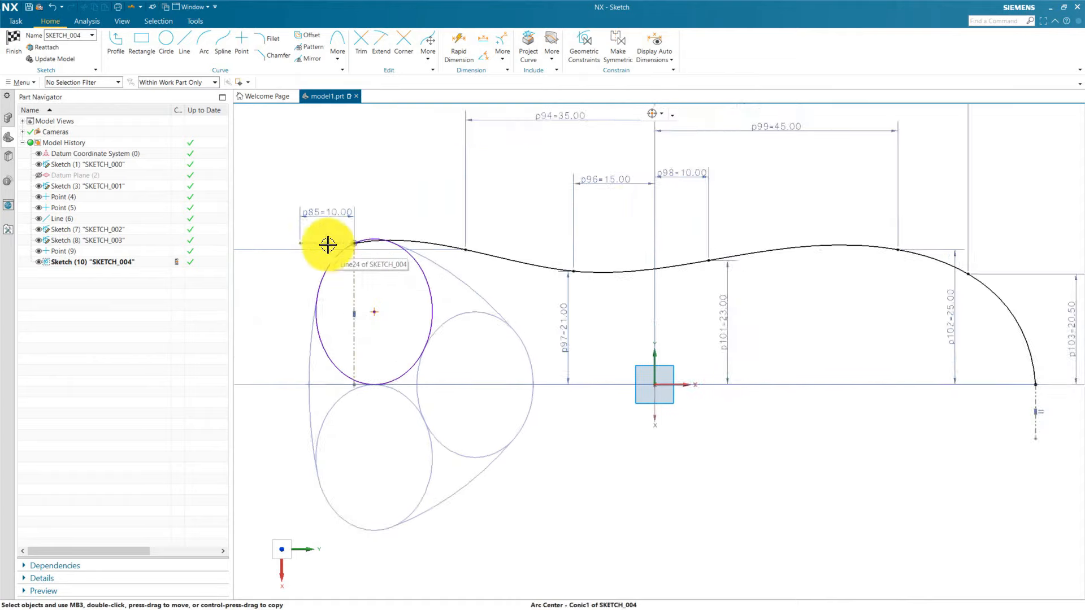
scroll(345, 241, down, 4)
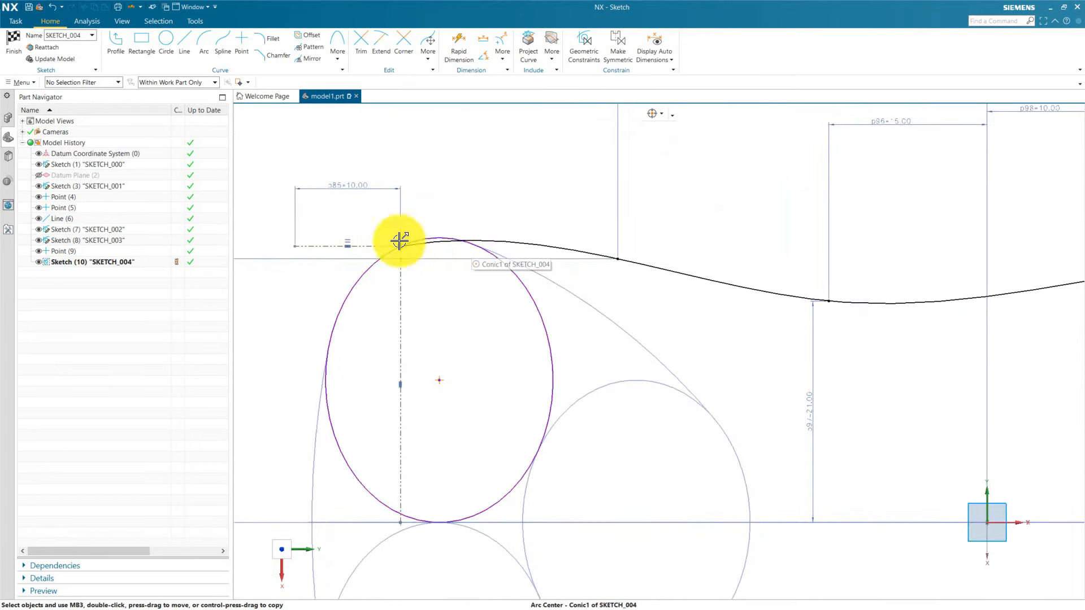
scroll(416, 253, up, 2)
scroll(356, 250, down, 9)
scroll(620, 290, up, 3)
scroll(620, 290, up, 2)
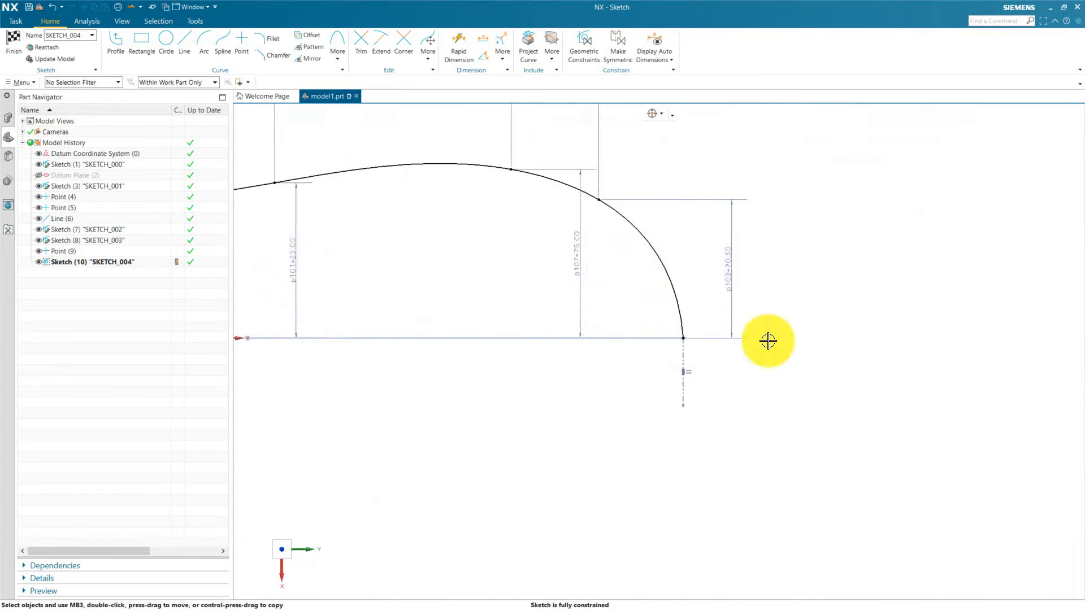
scroll(768, 341, down, 4)
scroll(705, 318, down, 1)
scroll(409, 261, up, 5)
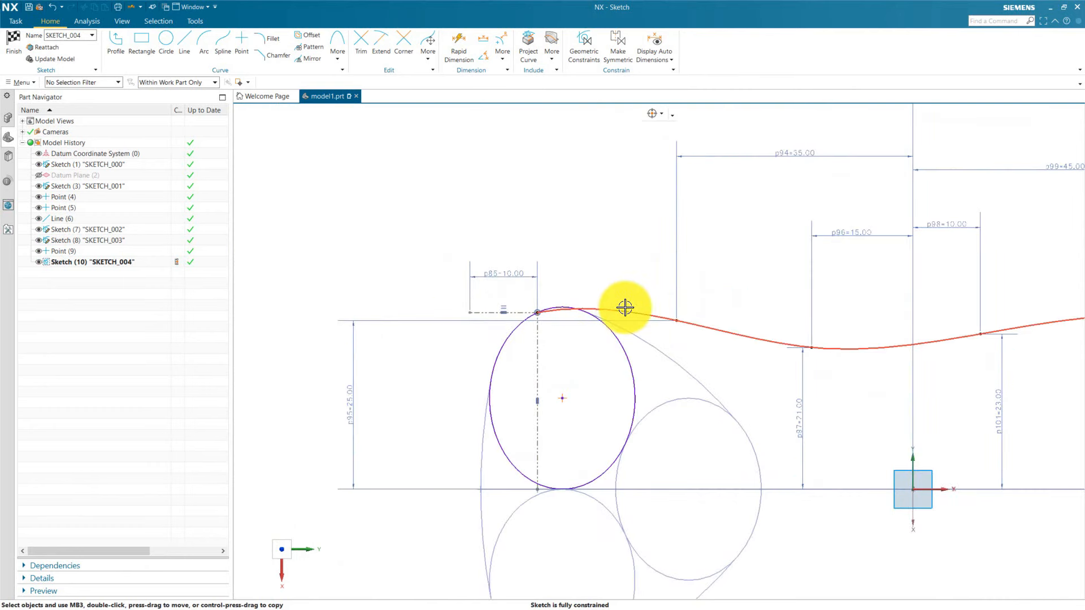
Edit the spline so its first point is G1 tangent to the horizontal reference line, with a G1 magnitude of 140 mm
double_click(579, 295)
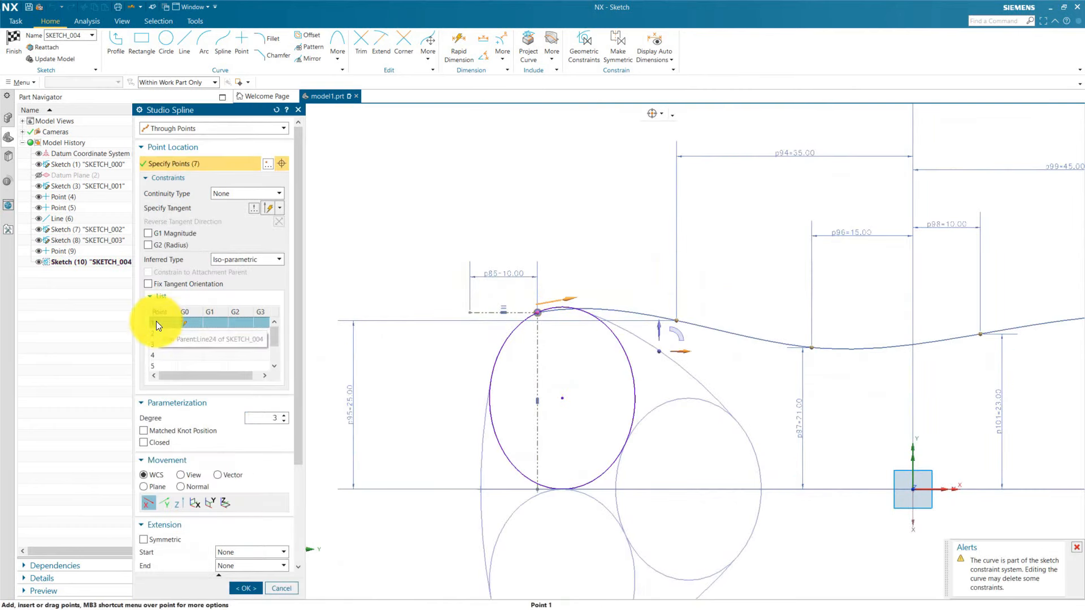
click(226, 192)
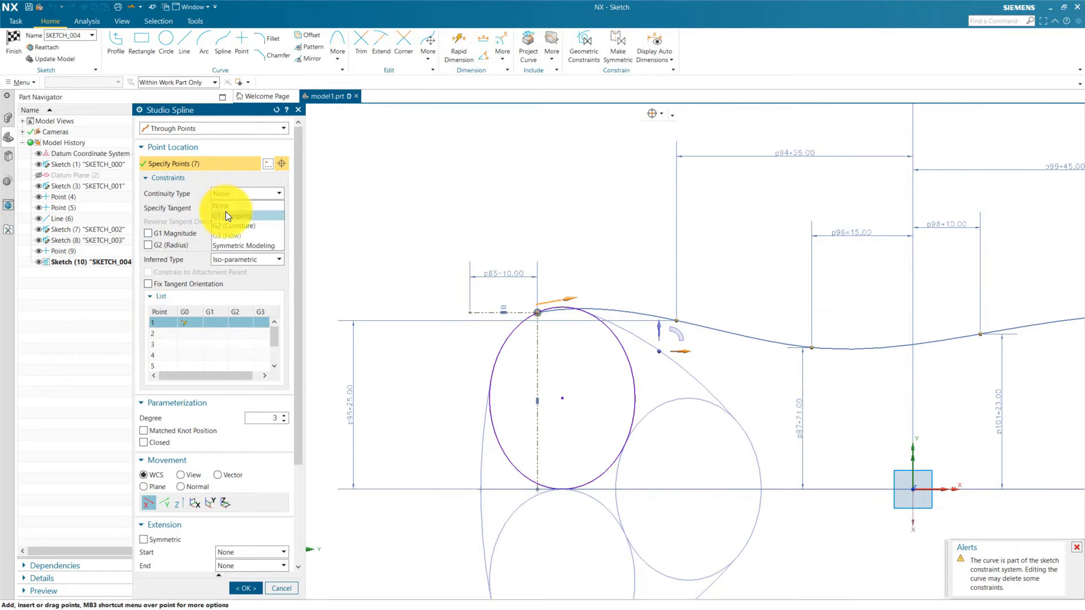
click(228, 216)
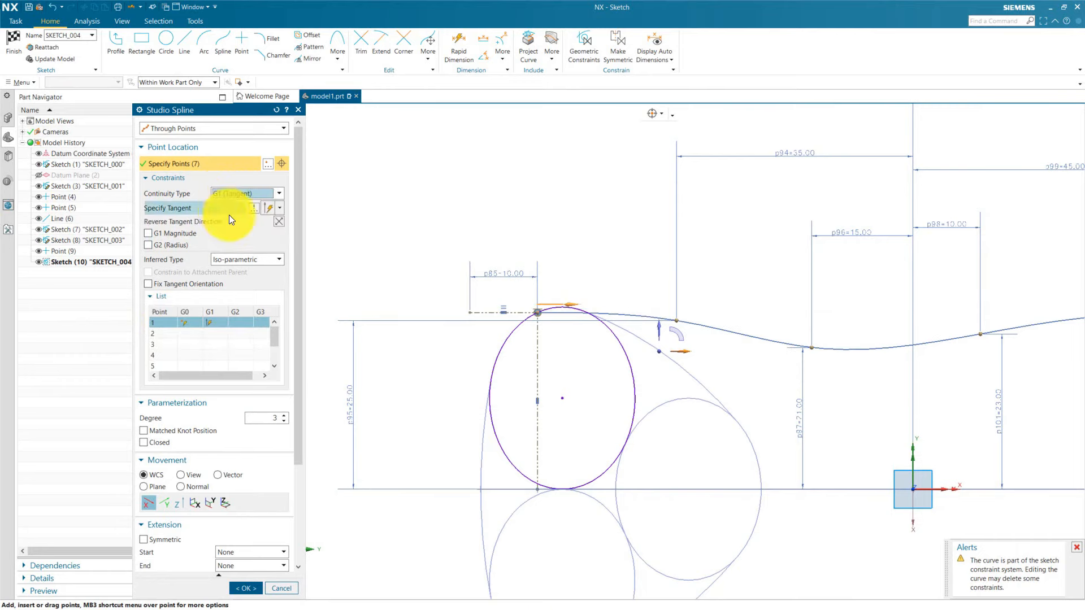
click(186, 209)
scroll(534, 299, down, 3)
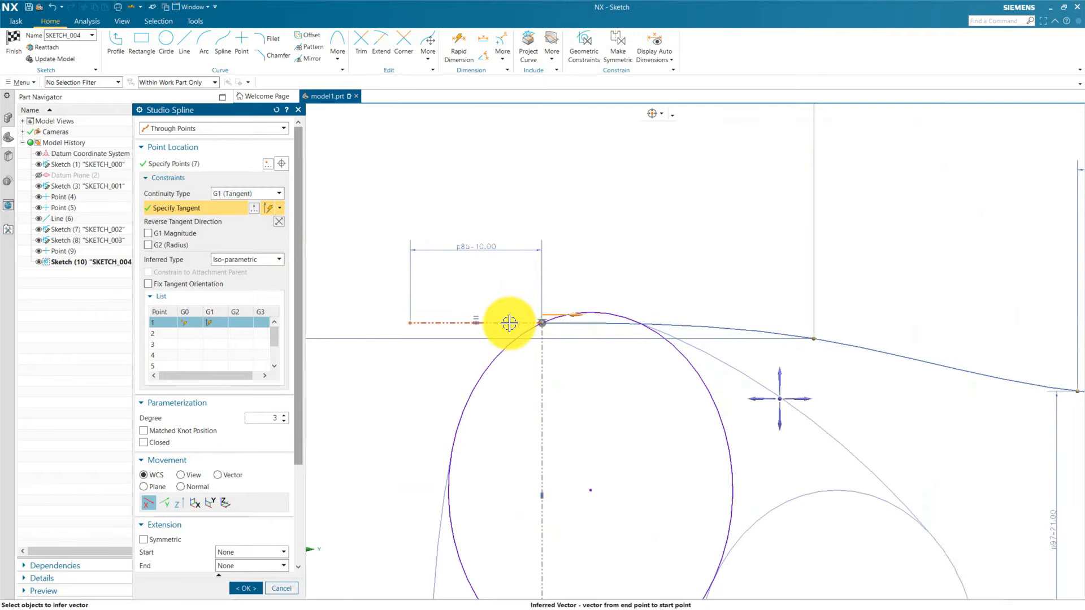
click(509, 323)
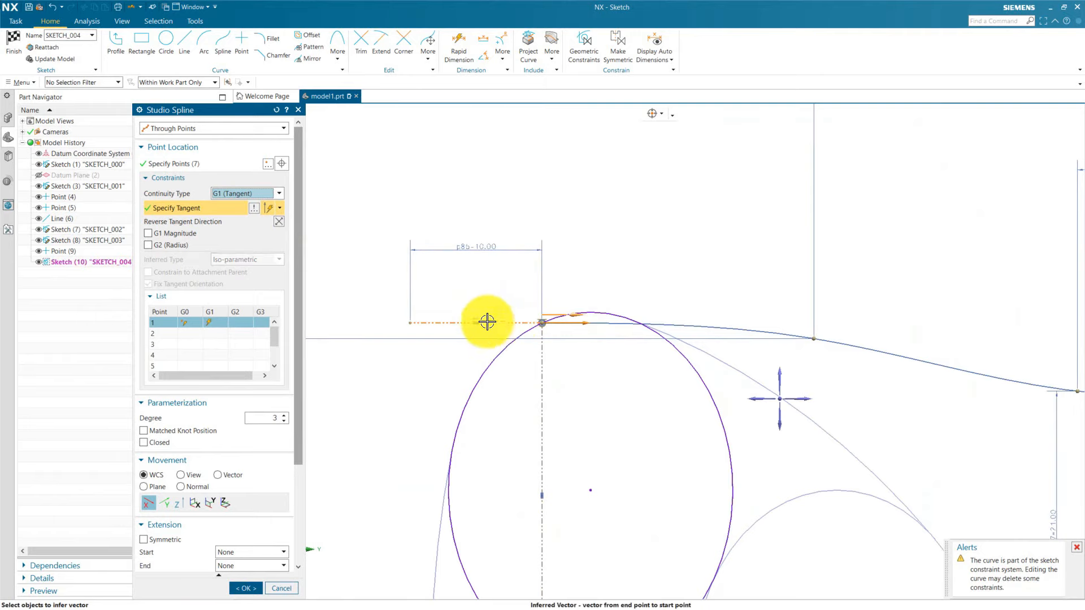
click(280, 221)
click(280, 222)
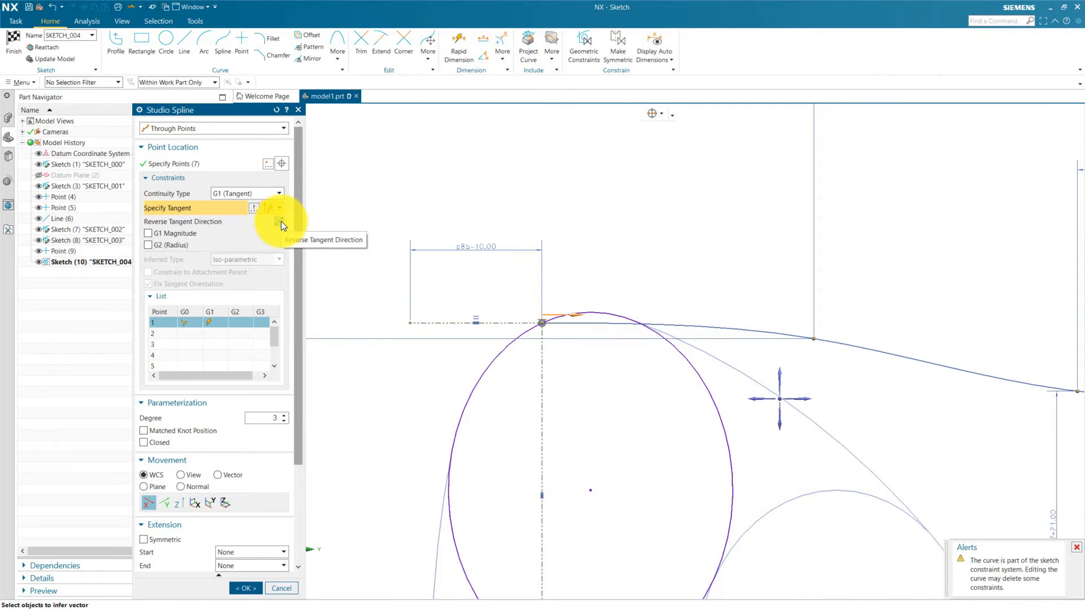
scroll(430, 237, down, 4)
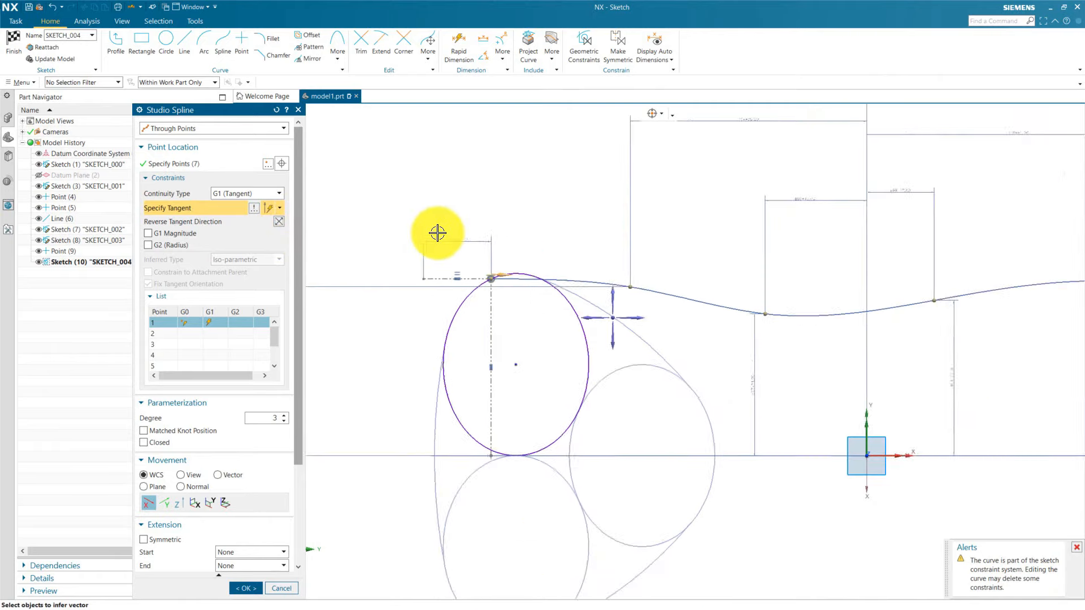
click(169, 235)
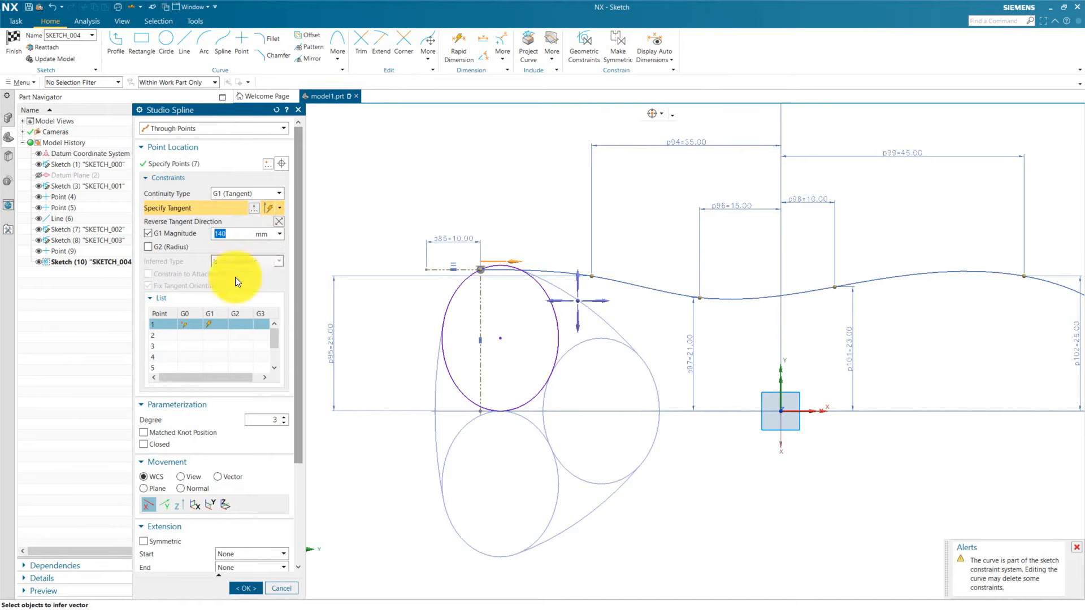
Make the spline's seventh point G1 tangent to the vertical reference line, with the tangent direction reversed and a G1 magnitude of 140 mm
scroll(193, 347, down, 5)
click(155, 338)
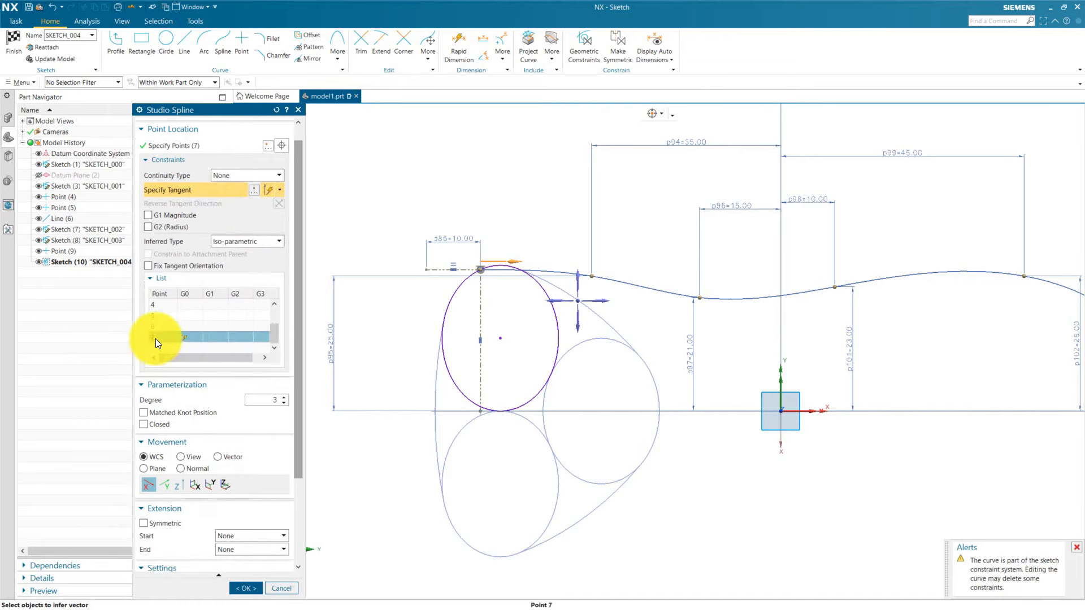
scroll(405, 221, down, 3)
scroll(732, 274, up, 3)
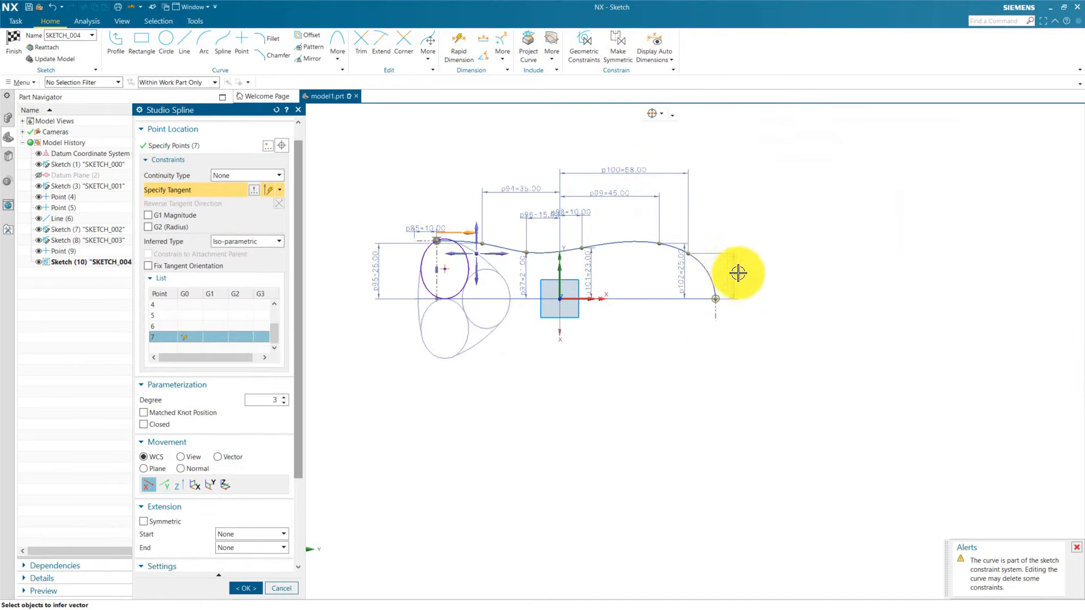
click(234, 176)
click(227, 197)
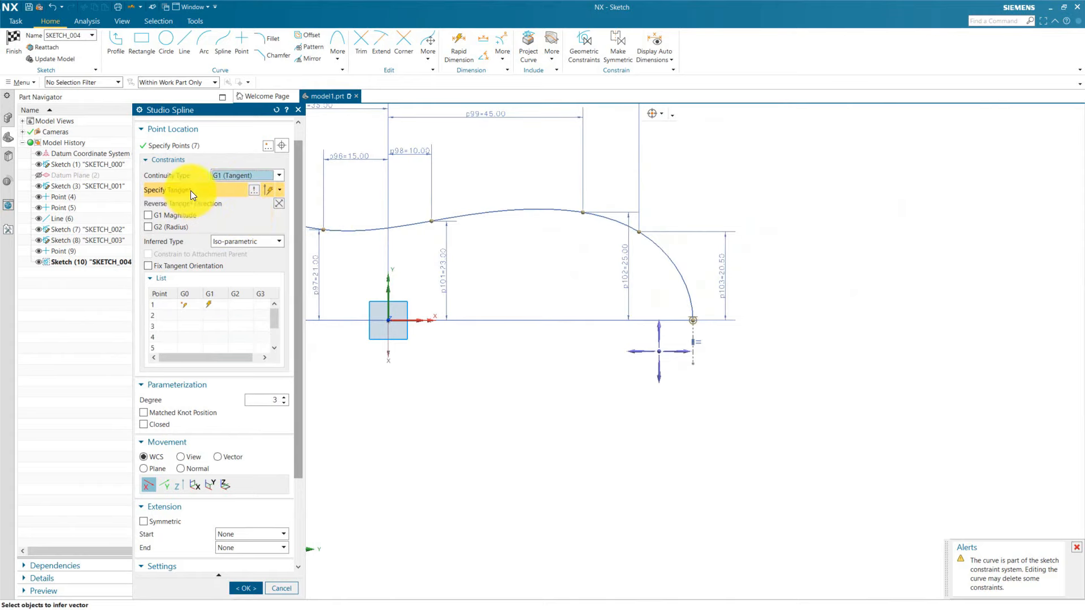
scroll(726, 328, up, 3)
click(723, 345)
click(279, 204)
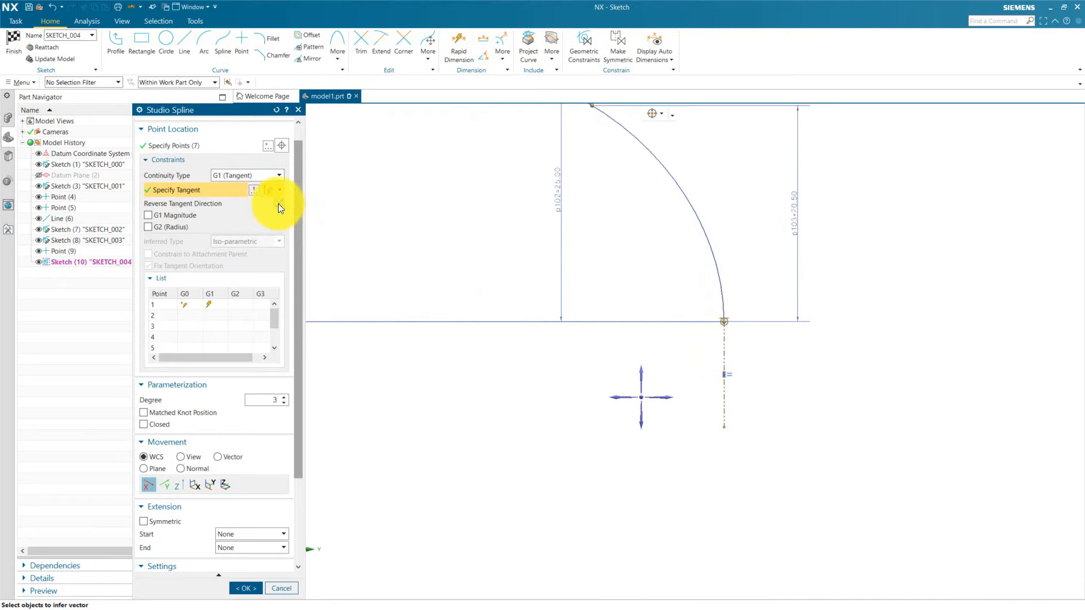
click(161, 216)
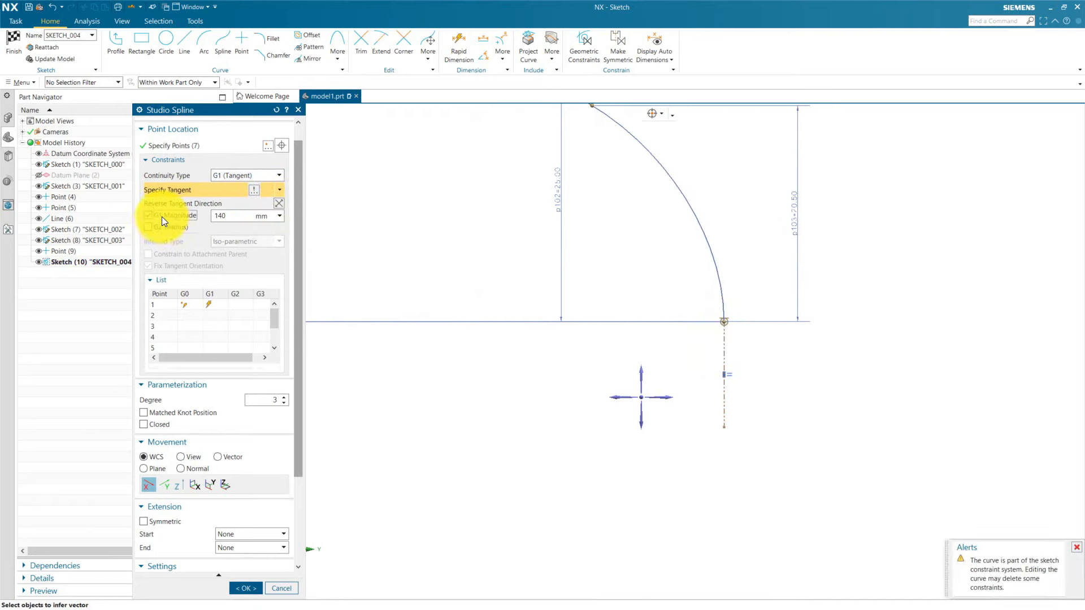
click(241, 584)
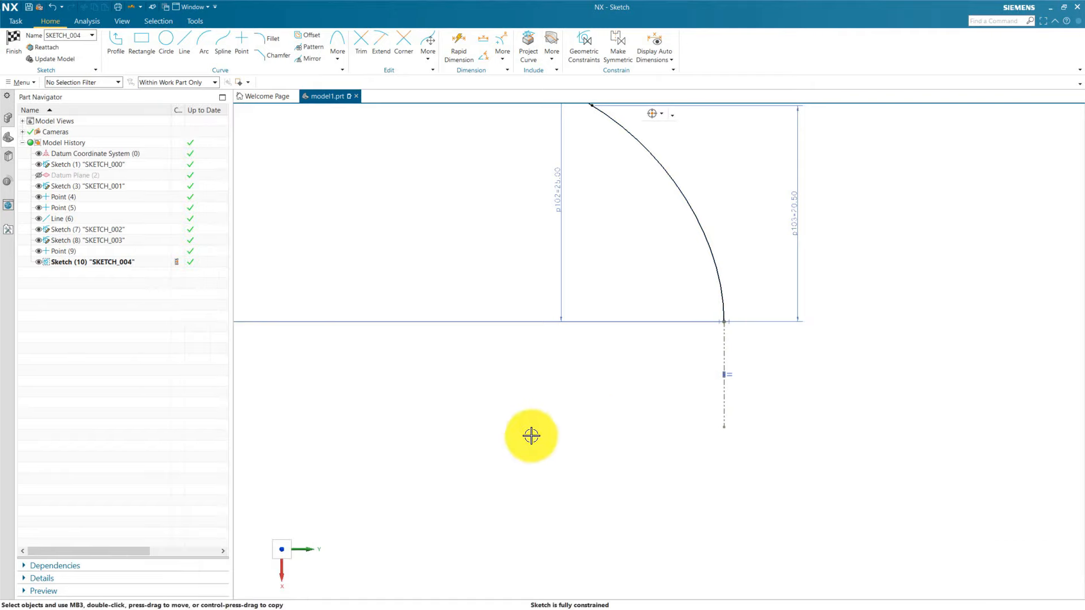
Reposition the 10 mm reference-line dimension, the second spline point's 25 mm height, and the 15 mm and 10 mm horizontal dimensions beside the origin
scroll(569, 384, down, 1)
scroll(570, 384, down, 2)
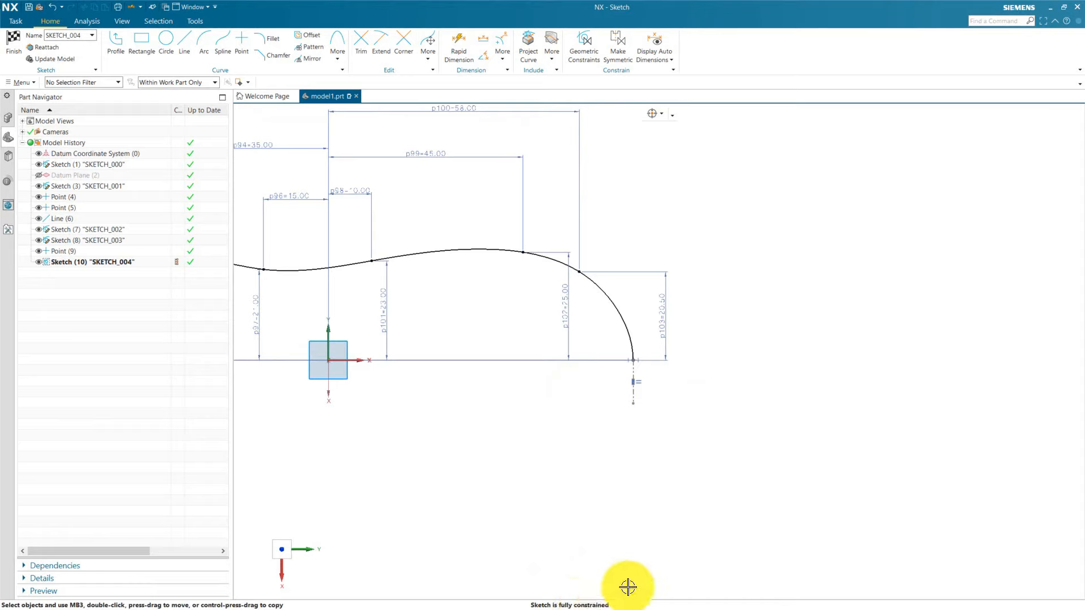
scroll(661, 520, down, 3)
scroll(287, 479, up, 2)
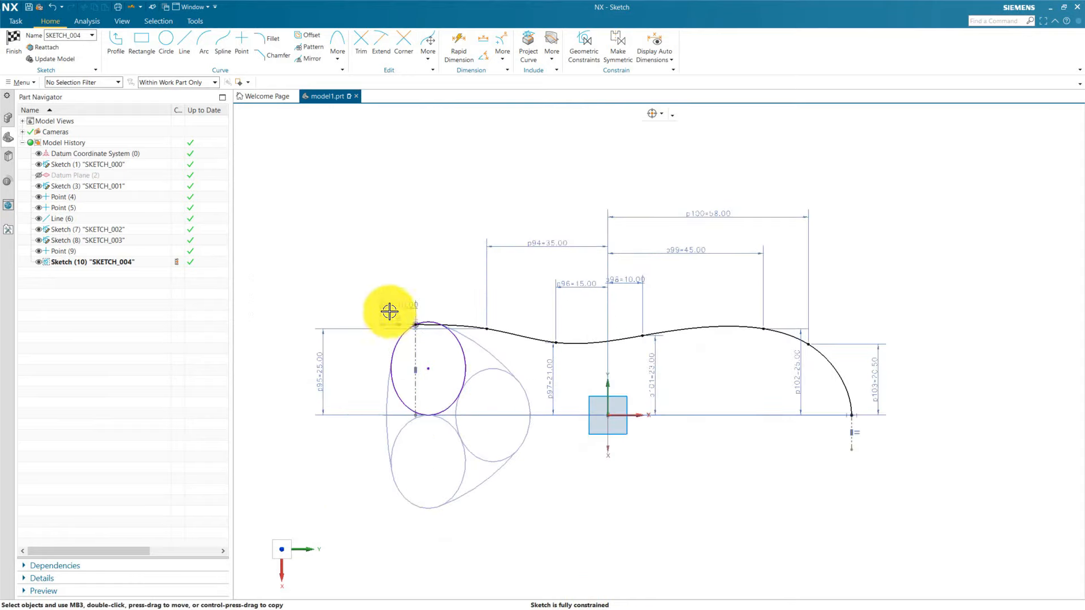
drag(397, 305, 344, 294)
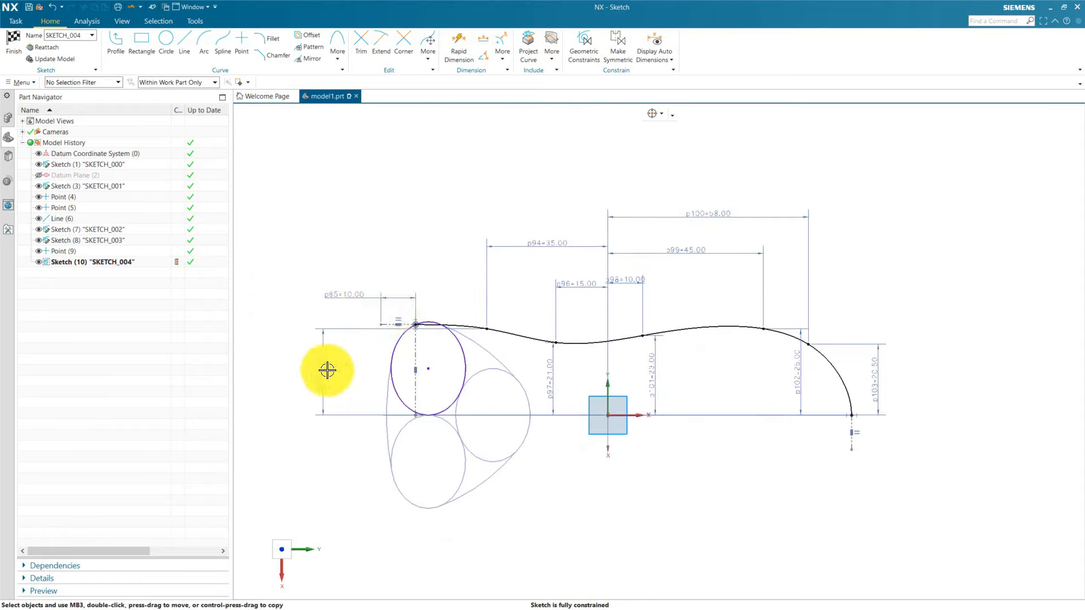
drag(319, 377, 462, 298)
drag(591, 288, 574, 305)
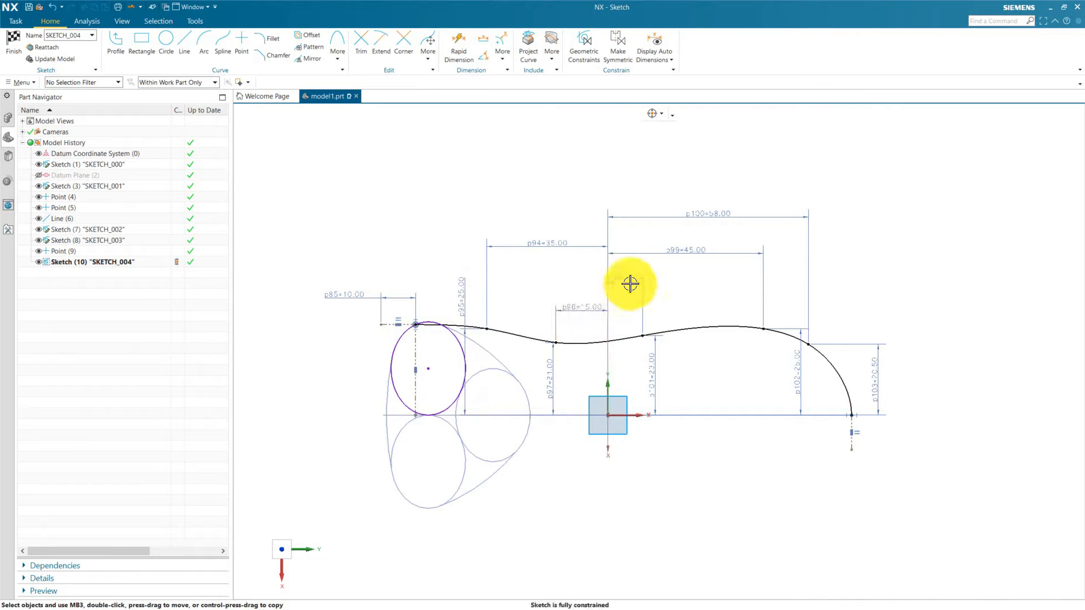
drag(630, 284, 670, 305)
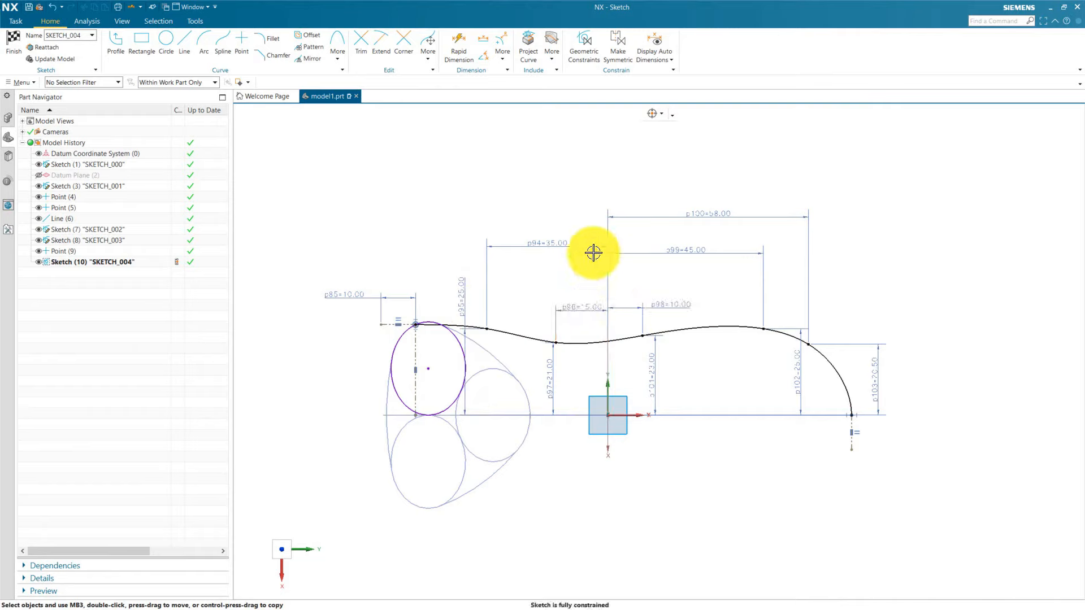
Tidy the 35, 45 and 58 mm horizontal and the 25 and 20.5 mm vertical dimensions around the spline's outer points, and finish the sketch
drag(559, 244, 552, 270)
drag(689, 251, 689, 264)
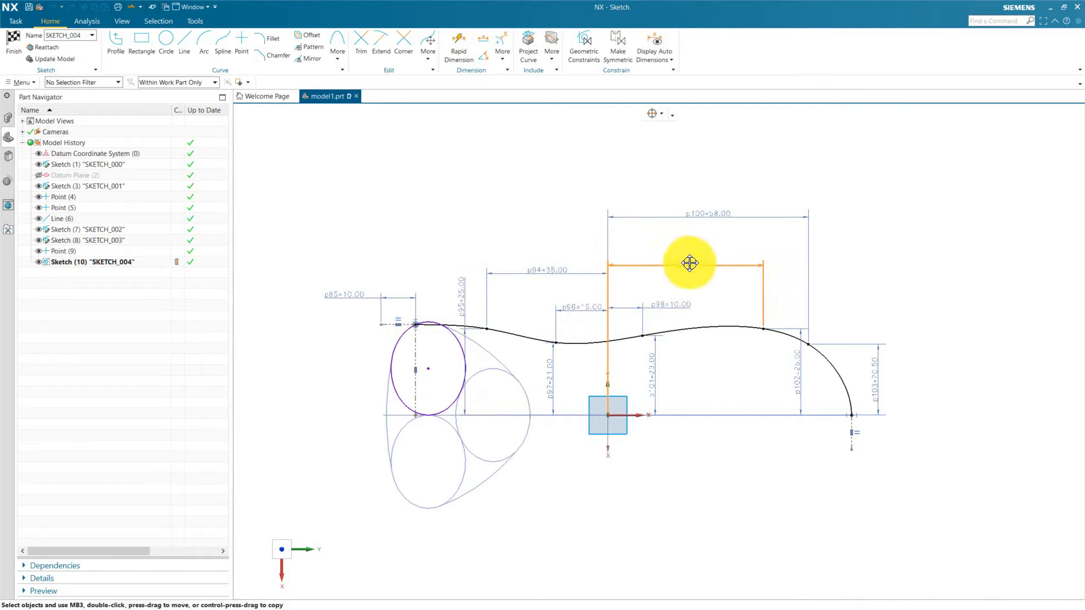
drag(707, 215, 710, 237)
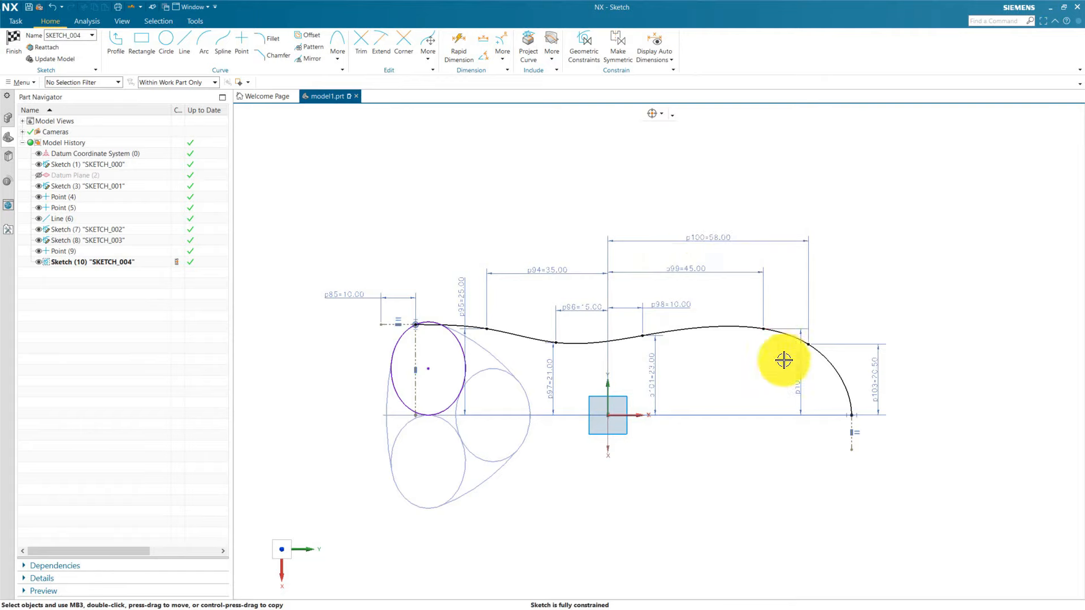
drag(791, 370, 763, 375)
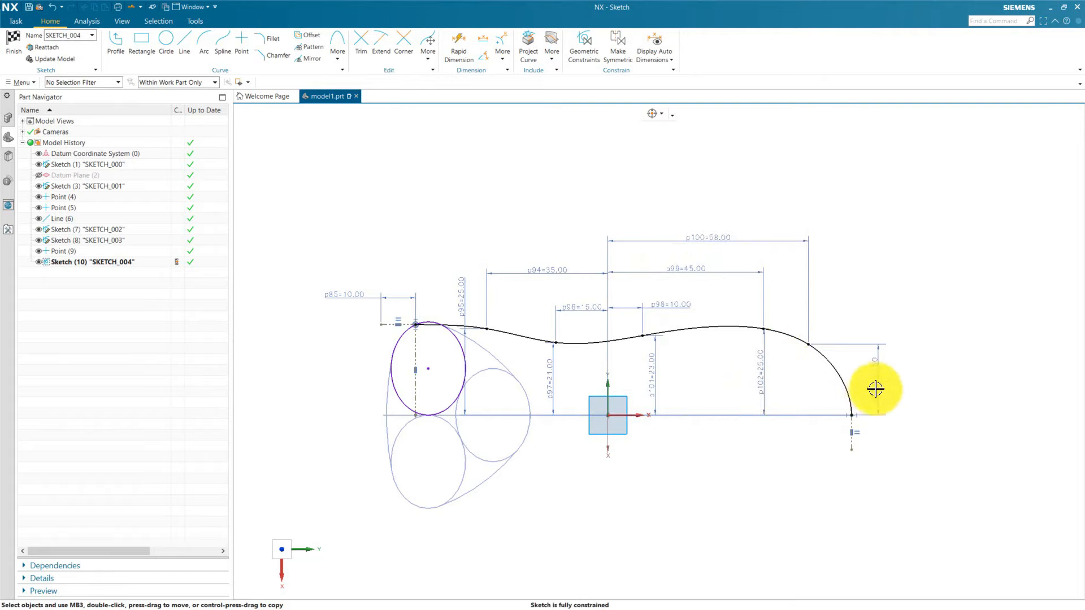
drag(869, 377, 868, 376)
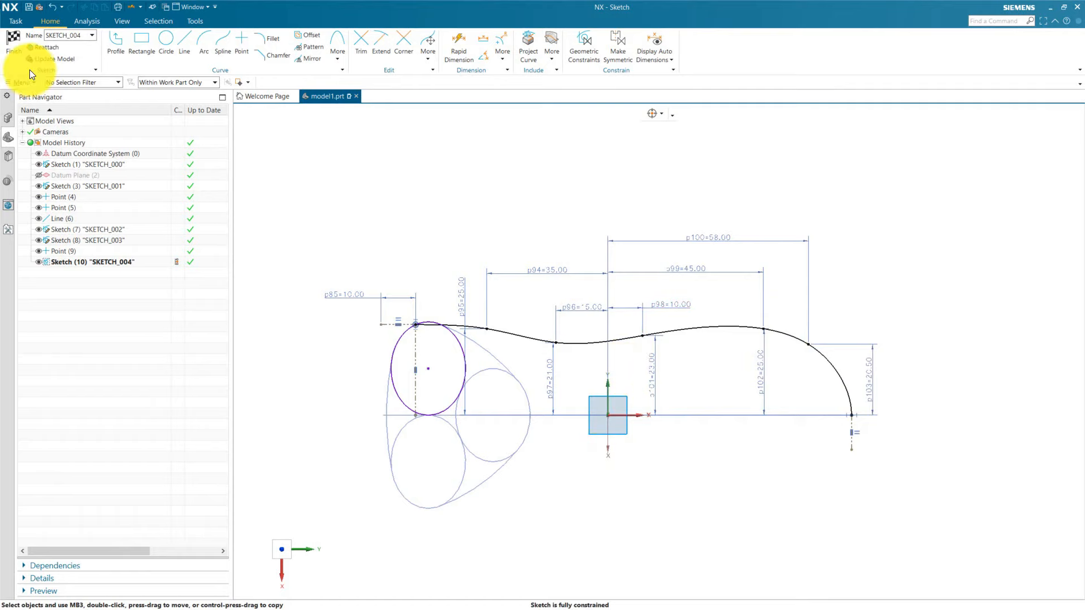
click(12, 36)
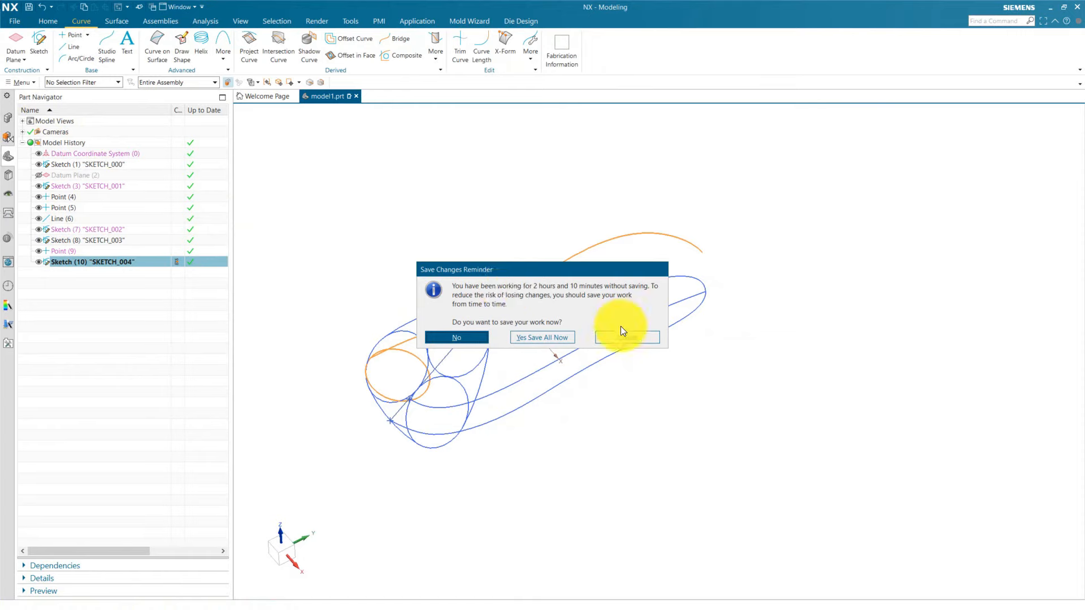
click(626, 338)
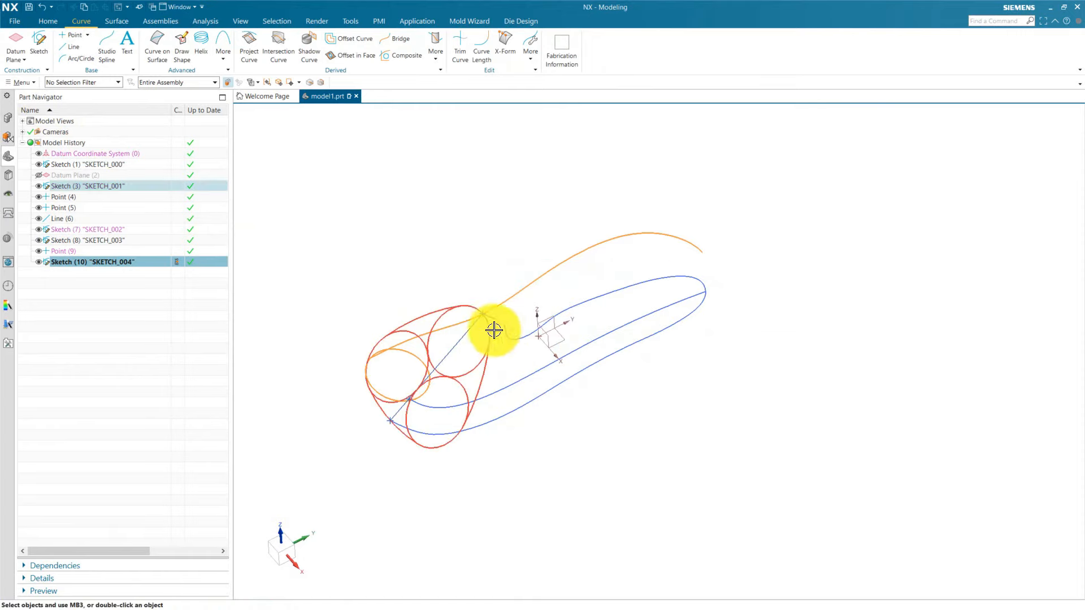
Reopen the side-profile spline sketch, convert its projected ellipse to a reference curve, and finish the sketch
double_click(515, 295)
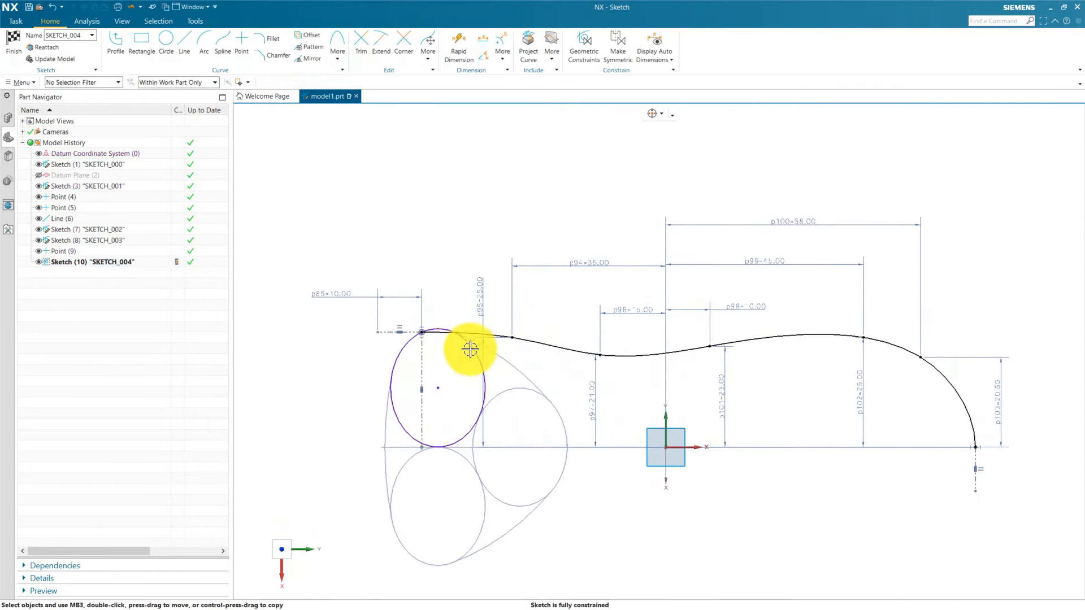
middle_drag(443, 375, 496, 380)
scroll(508, 371, up, 4)
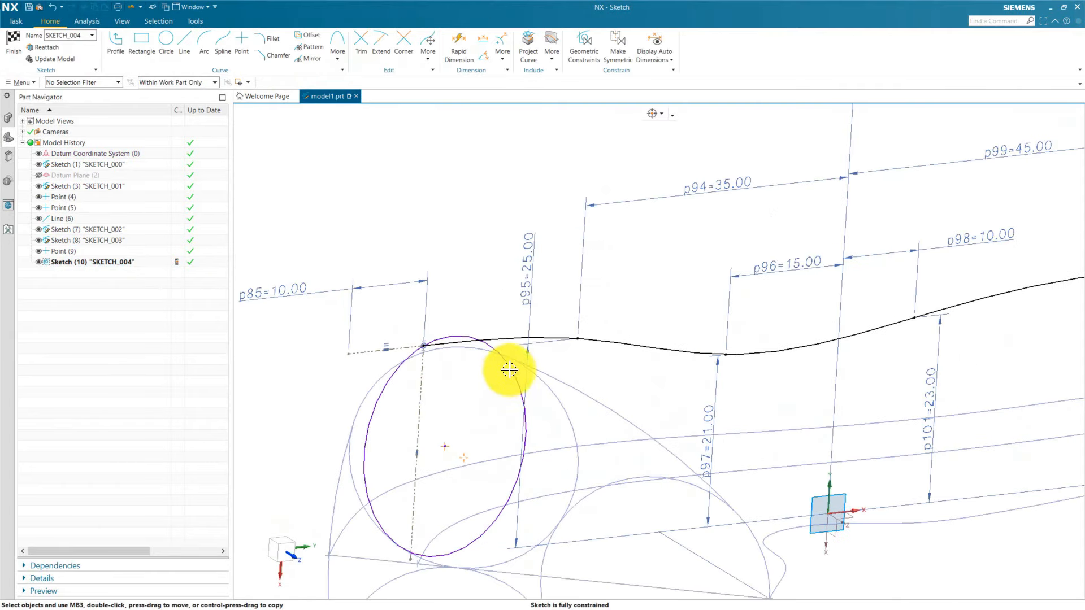
click(512, 367)
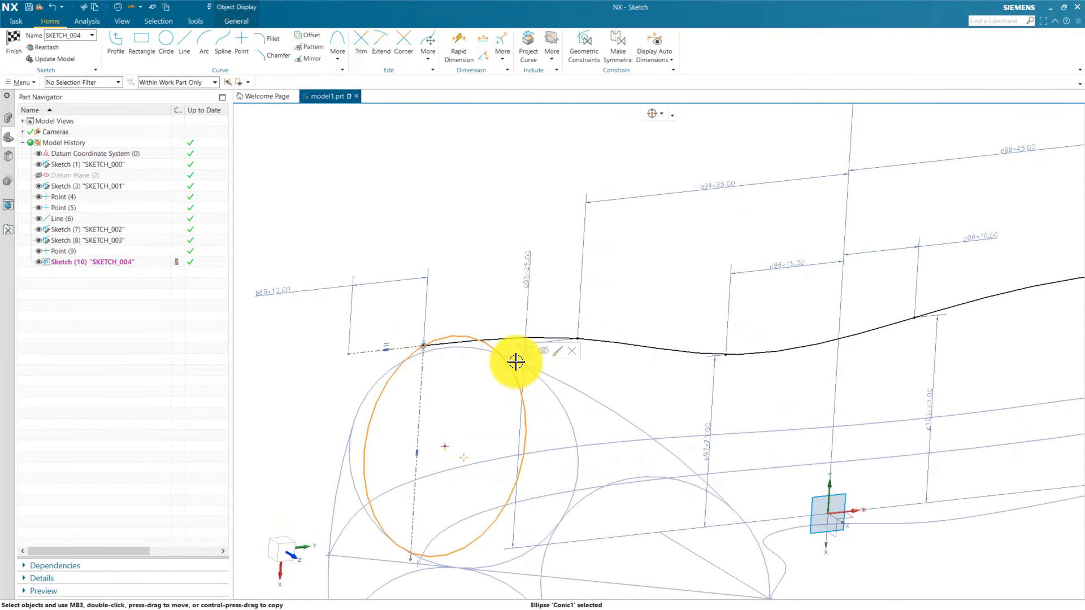
click(528, 352)
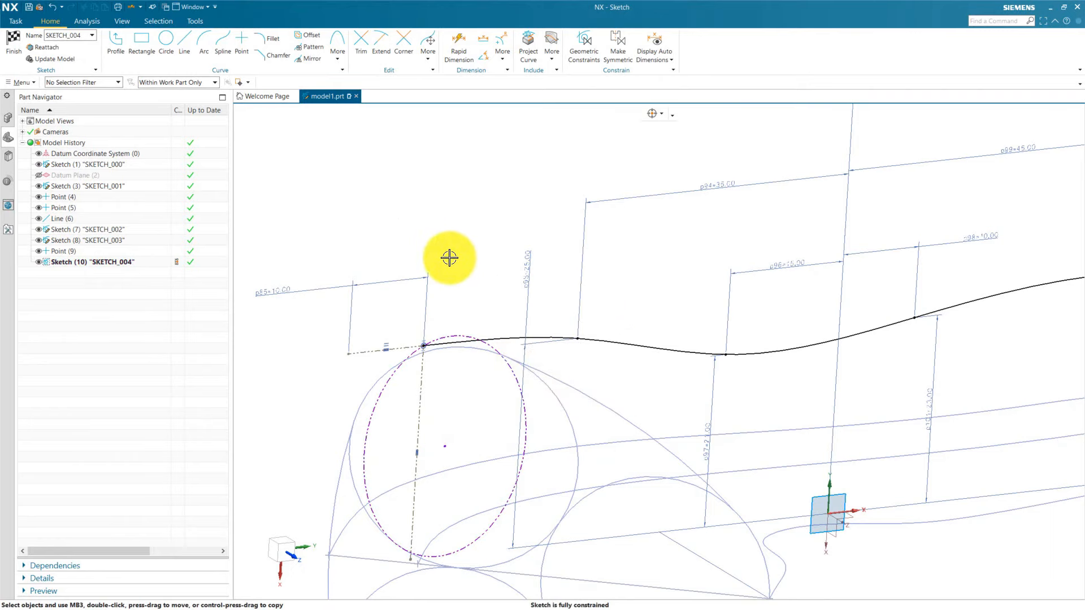
key(ctrl+f)
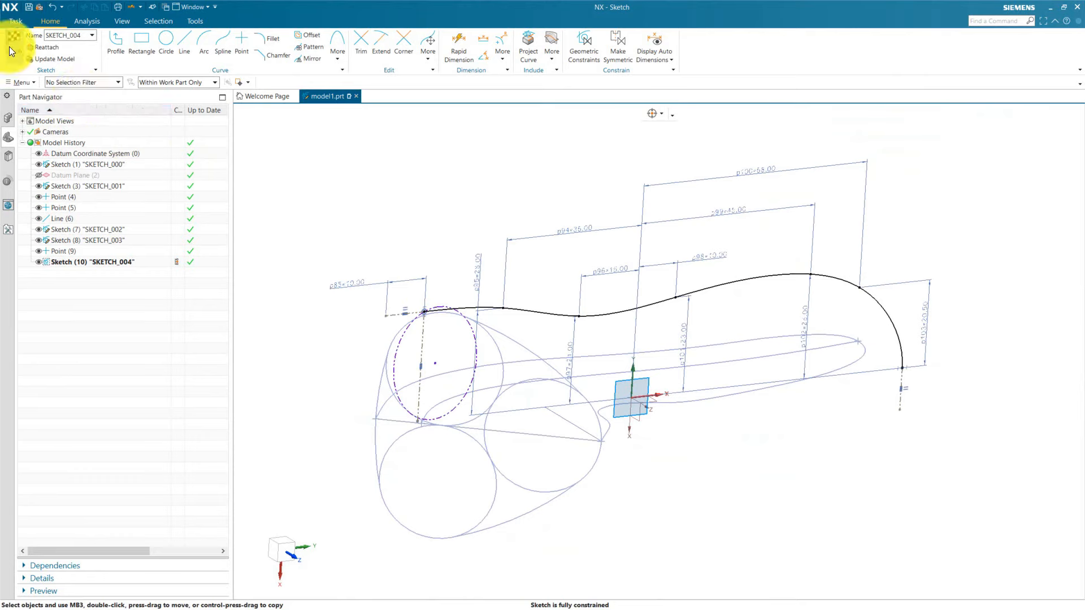
click(9, 47)
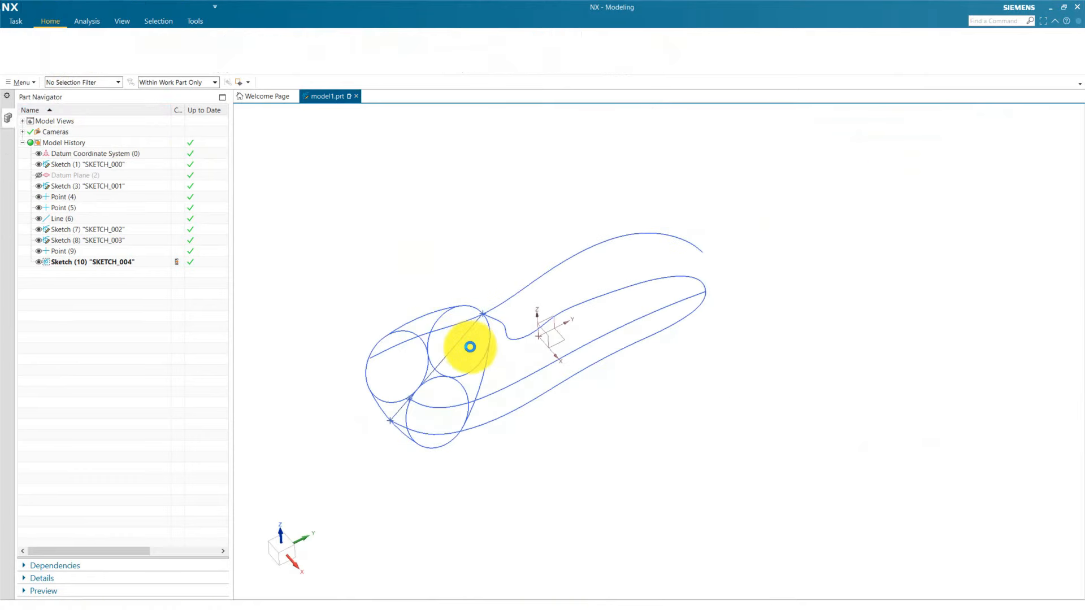
Start a Combined Projection, choosing the middle spline of the handle outline and the short line at its head end as Curve 1
shift+middle_drag(452, 286, 518, 323)
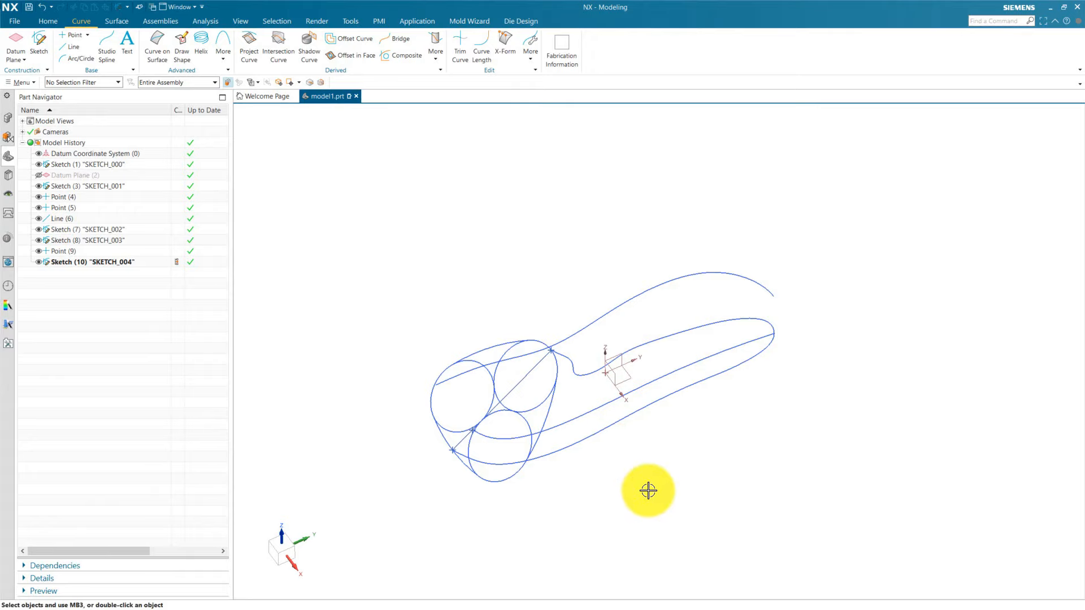
middle_drag(649, 490, 685, 516)
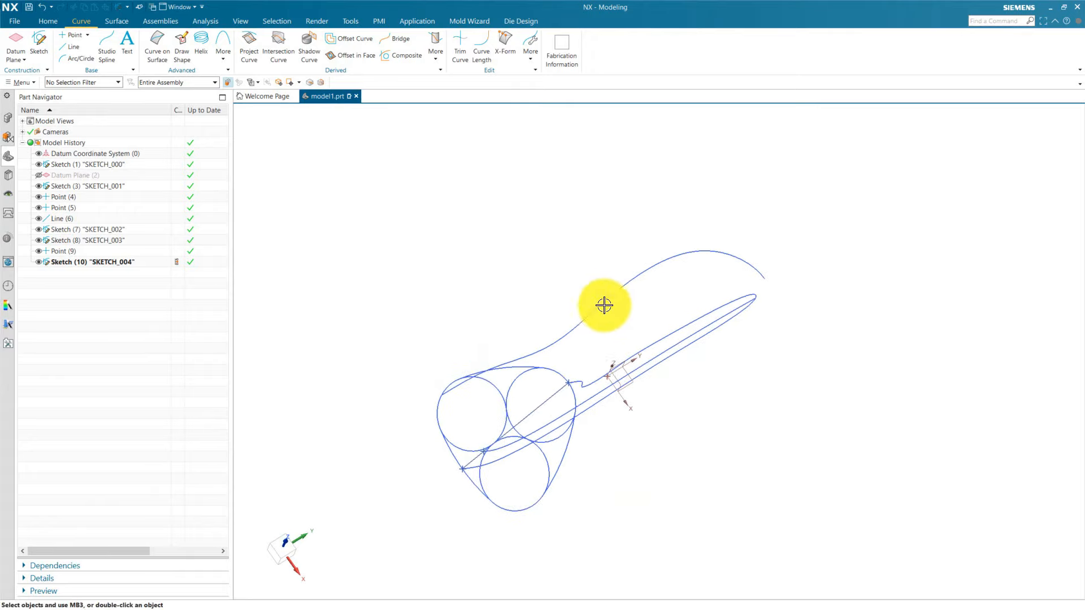
mouse_move(673, 465)
middle_down()
mouse_move(668, 513)
mouse_move(660, 399)
middle_up()
middle_drag(659, 499, 627, 502)
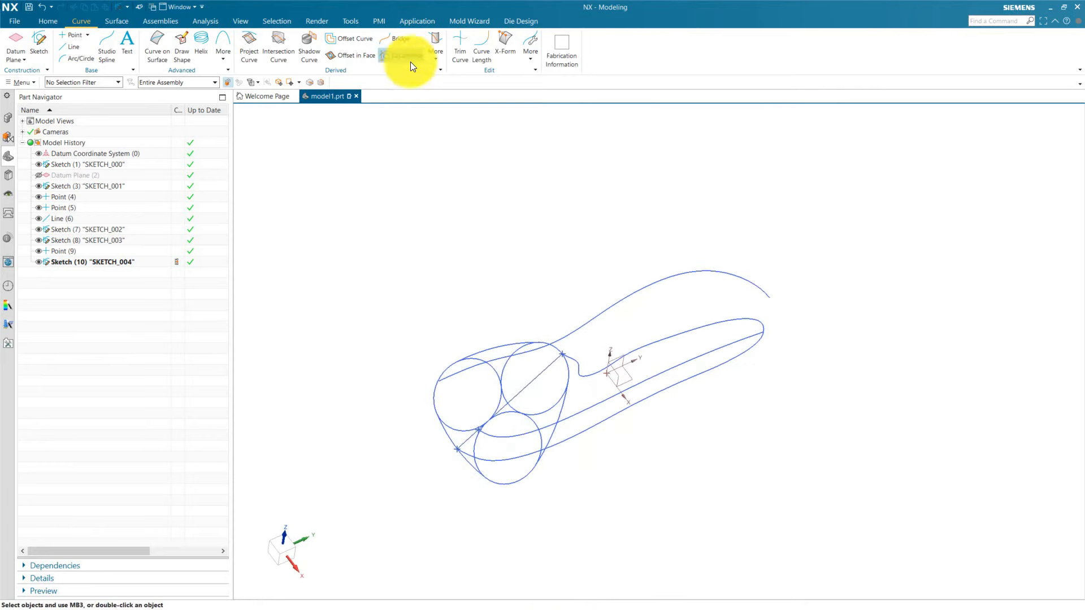
click(435, 57)
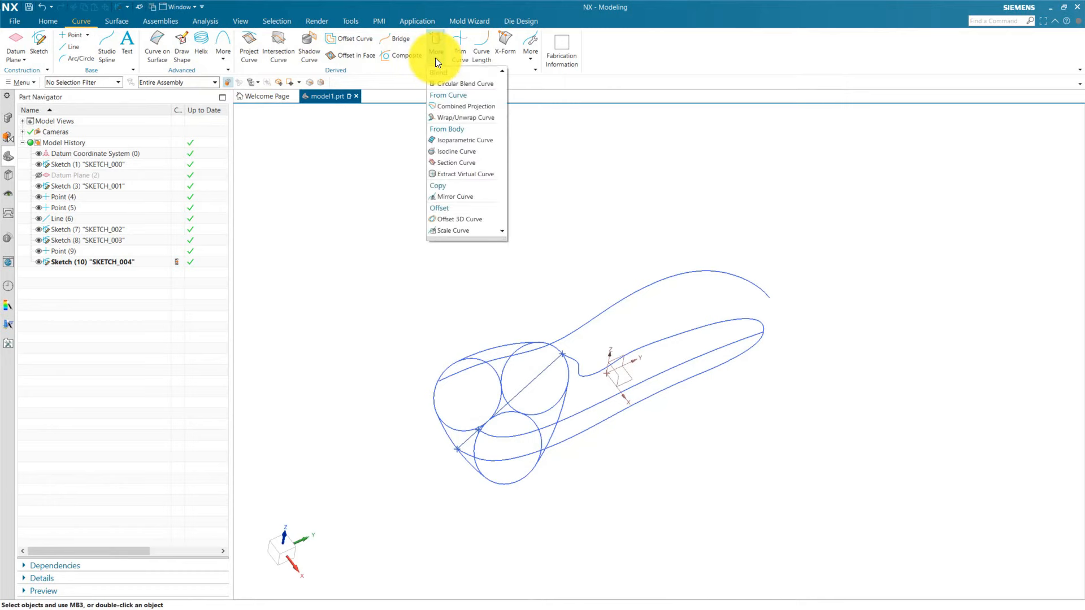
click(447, 110)
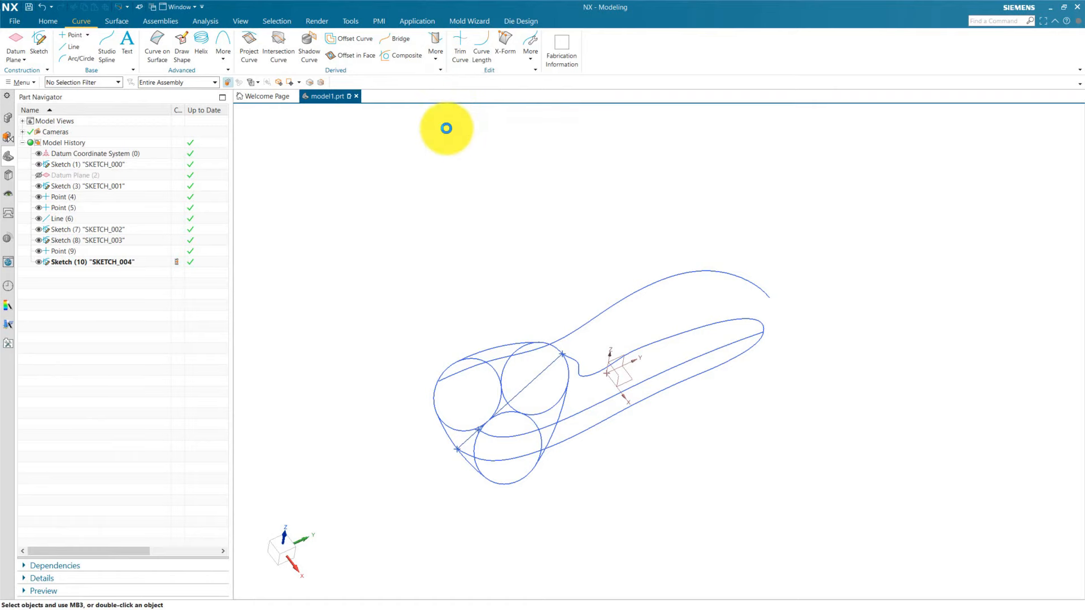
middle_drag(514, 261, 497, 246)
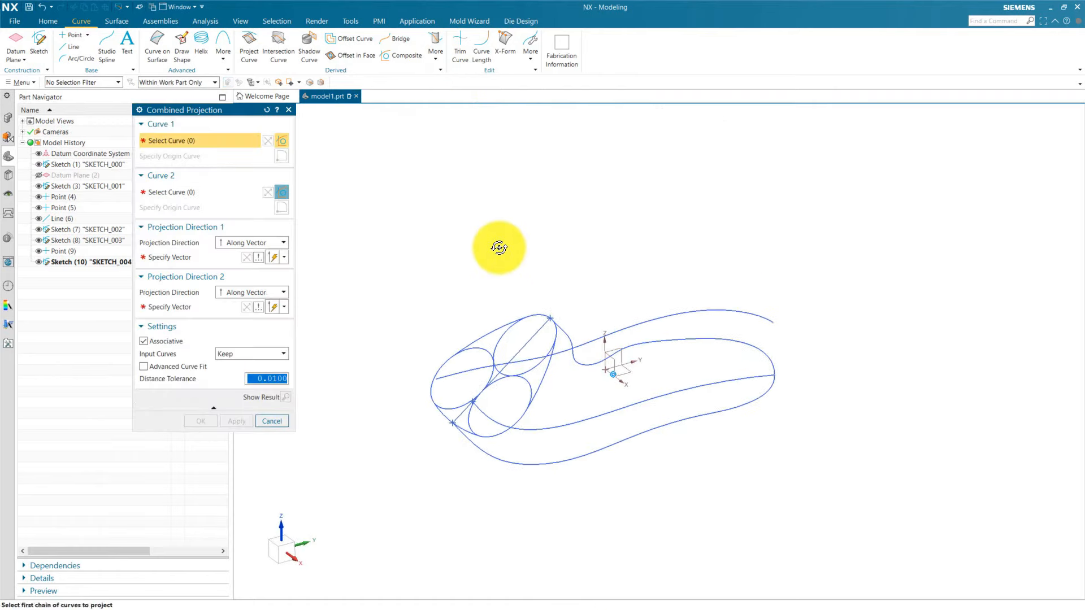
click(622, 404)
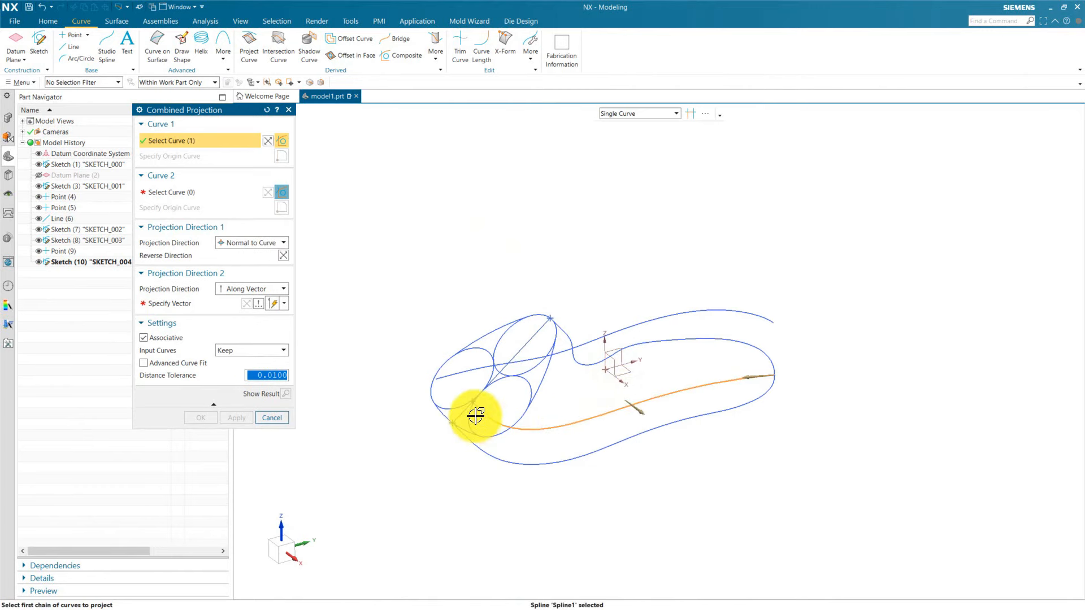
scroll(474, 398, down, 3)
click(477, 395)
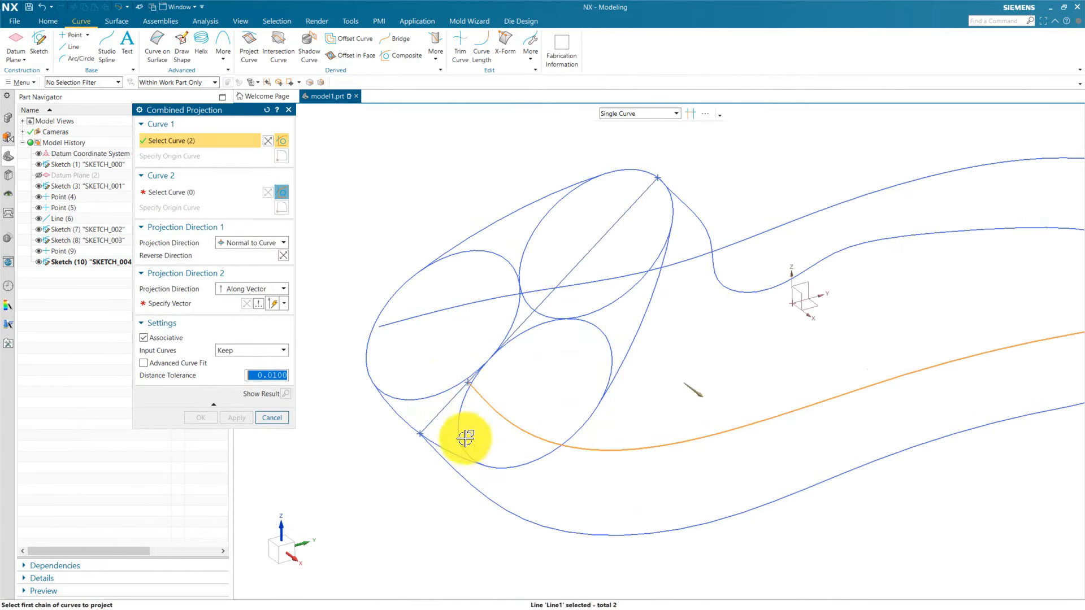
scroll(441, 356, up, 2)
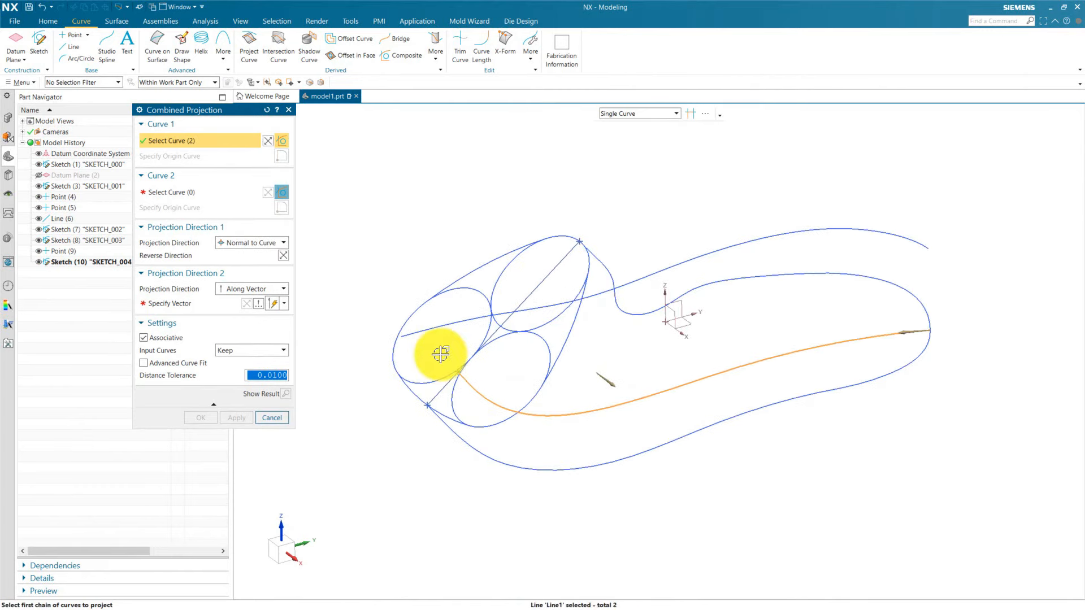
Try reversing the Curve 1 chain, restore it, and reverse Projection Direction 1 instead
click(268, 140)
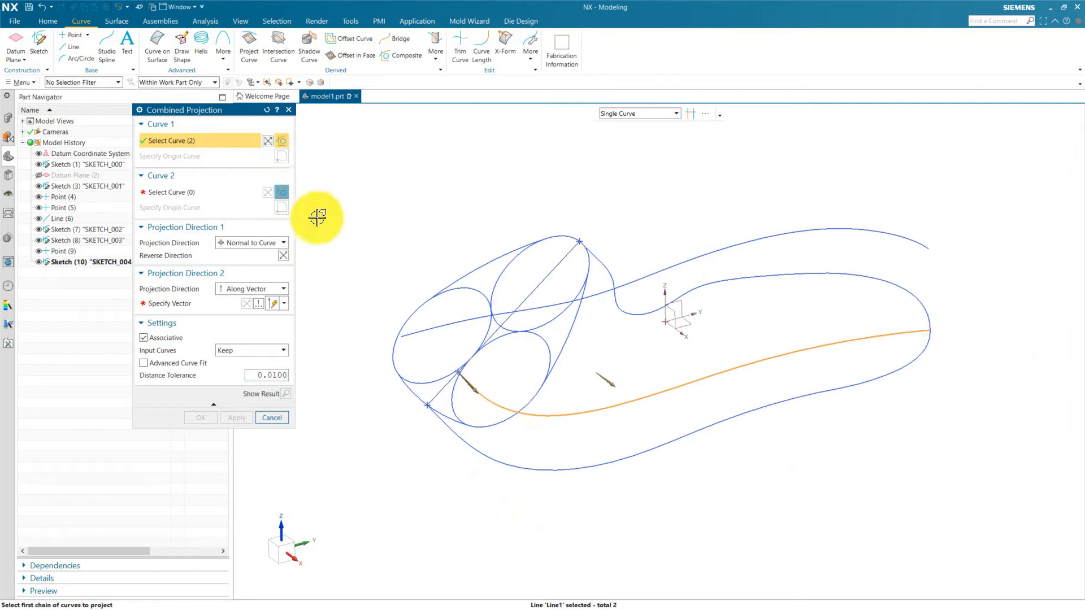
click(268, 141)
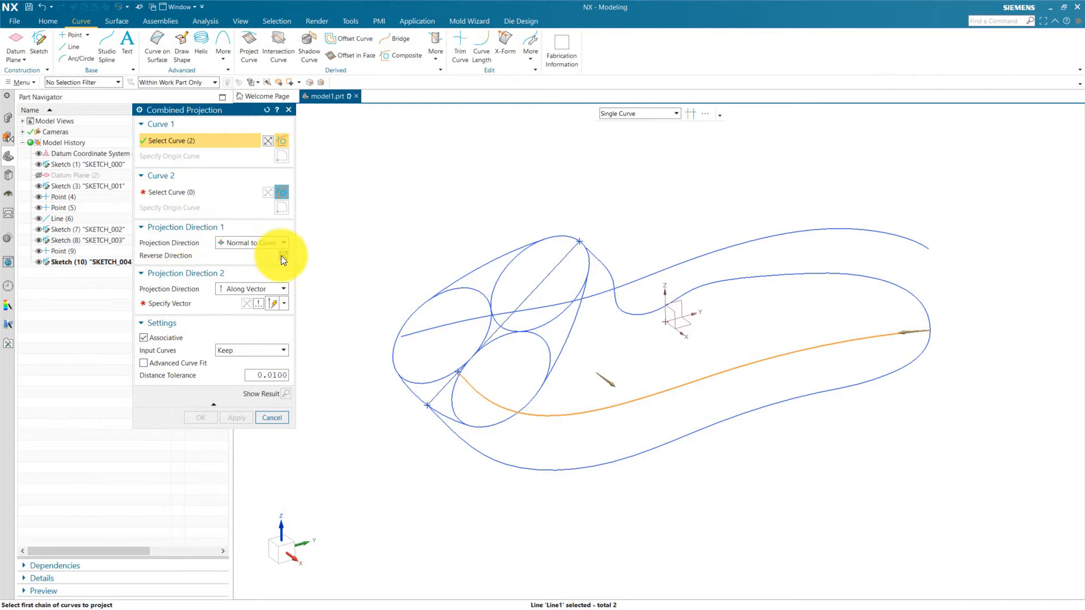
middle_drag(593, 375, 623, 390)
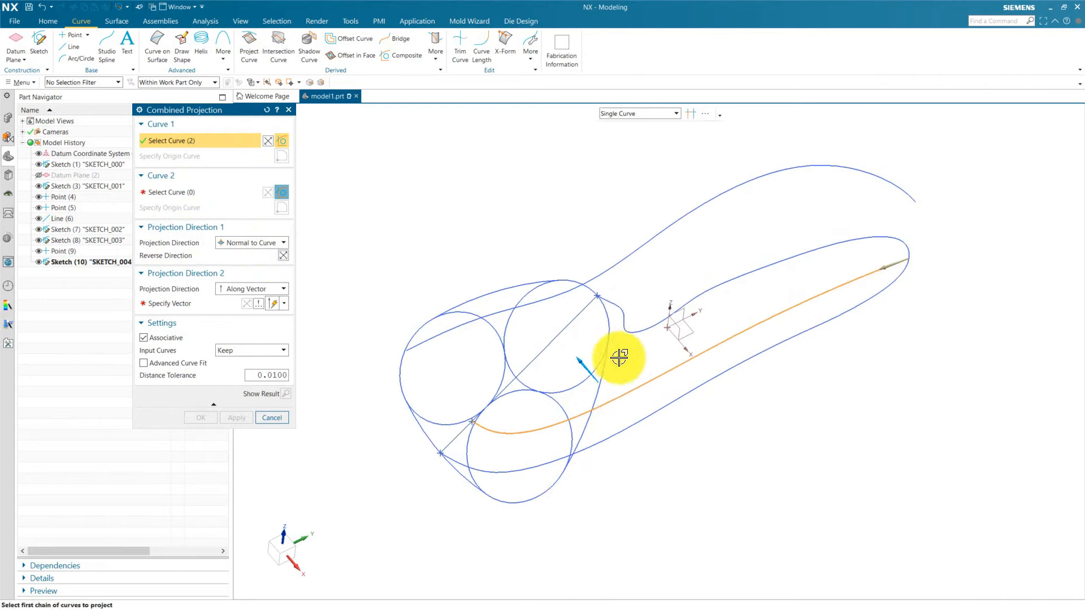
Select the side-profile spline as Curve 2 of the Combined Projection
click(586, 366)
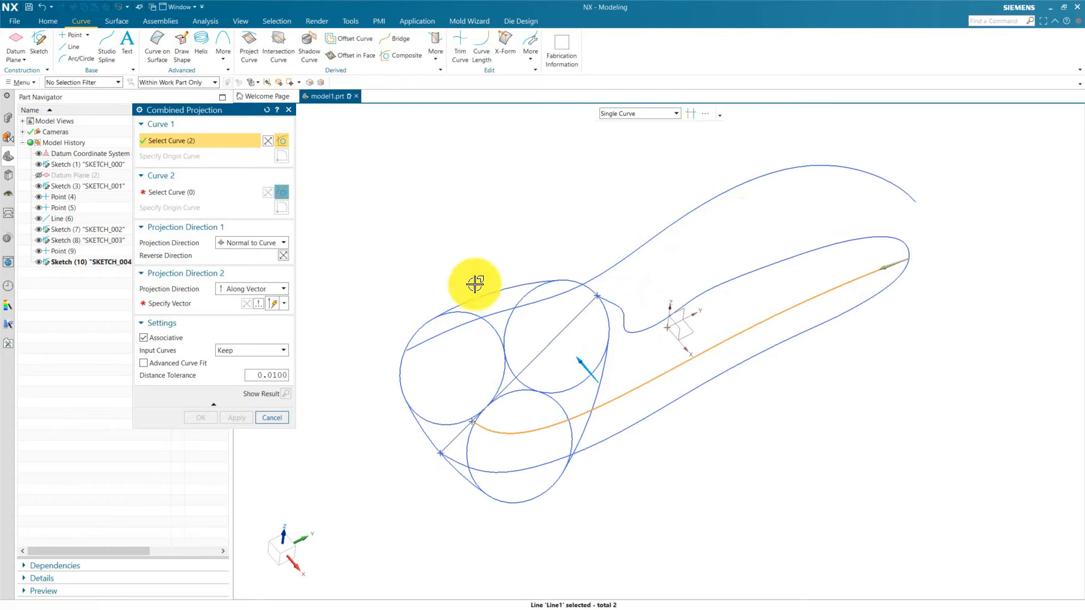
click(178, 194)
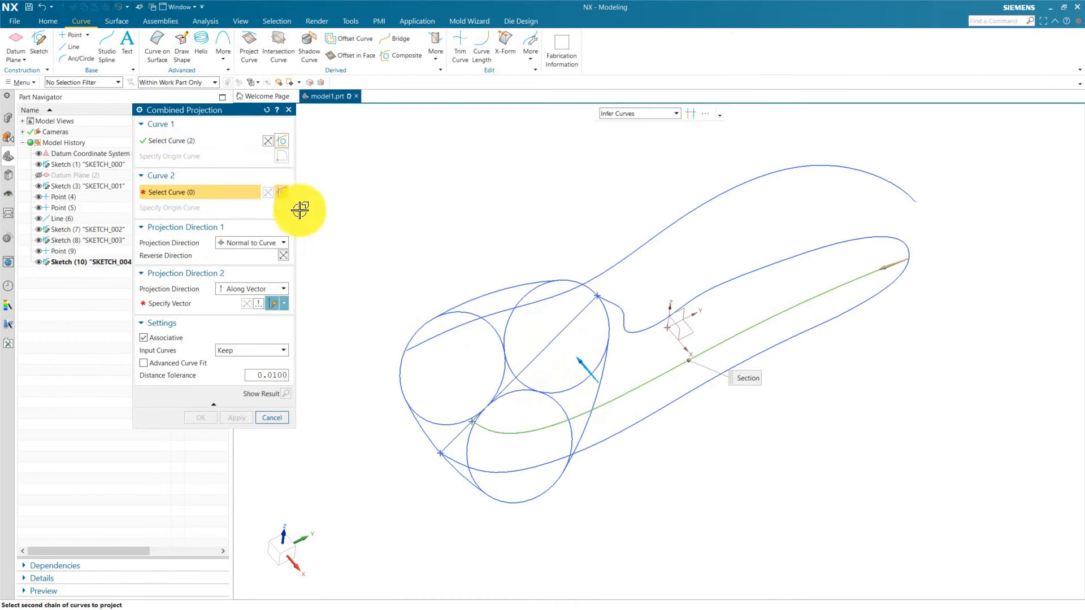
middle_drag(476, 189, 489, 198)
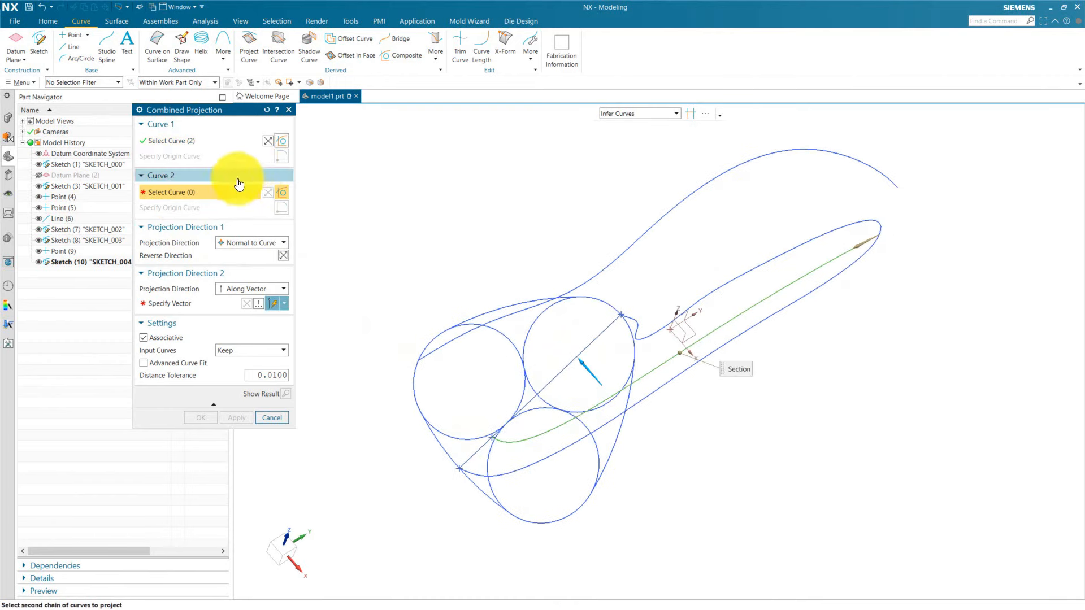
click(598, 270)
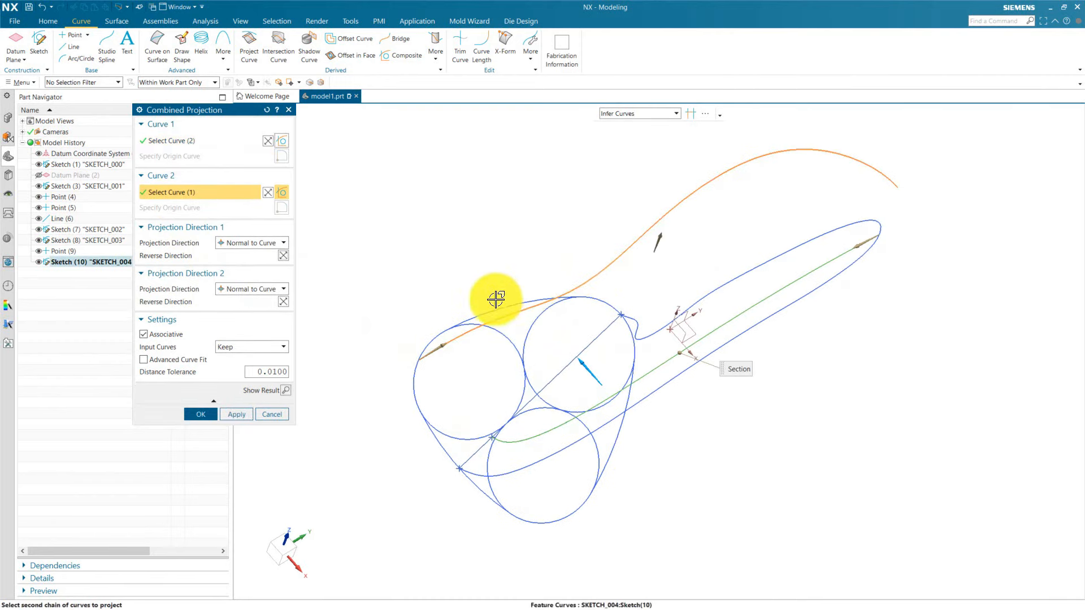
middle_drag(448, 270, 371, 226)
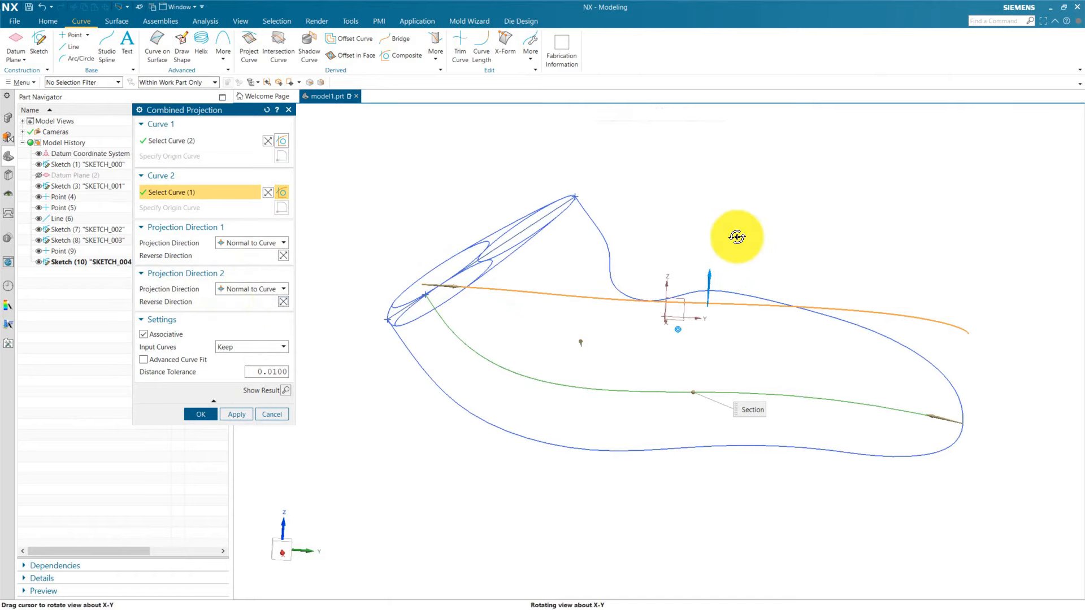
middle_drag(736, 235, 753, 252)
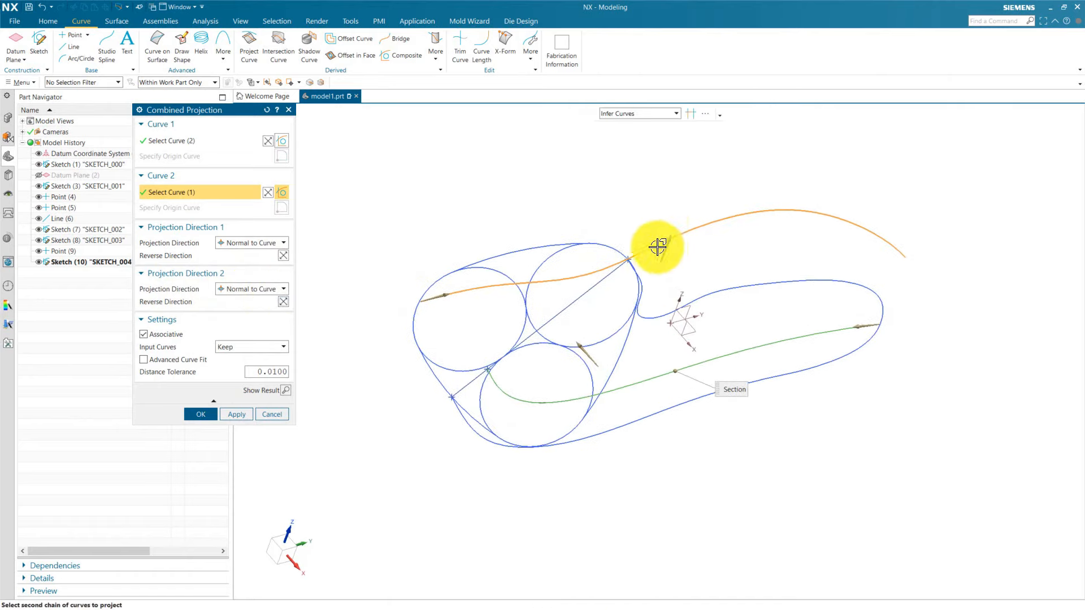
click(678, 246)
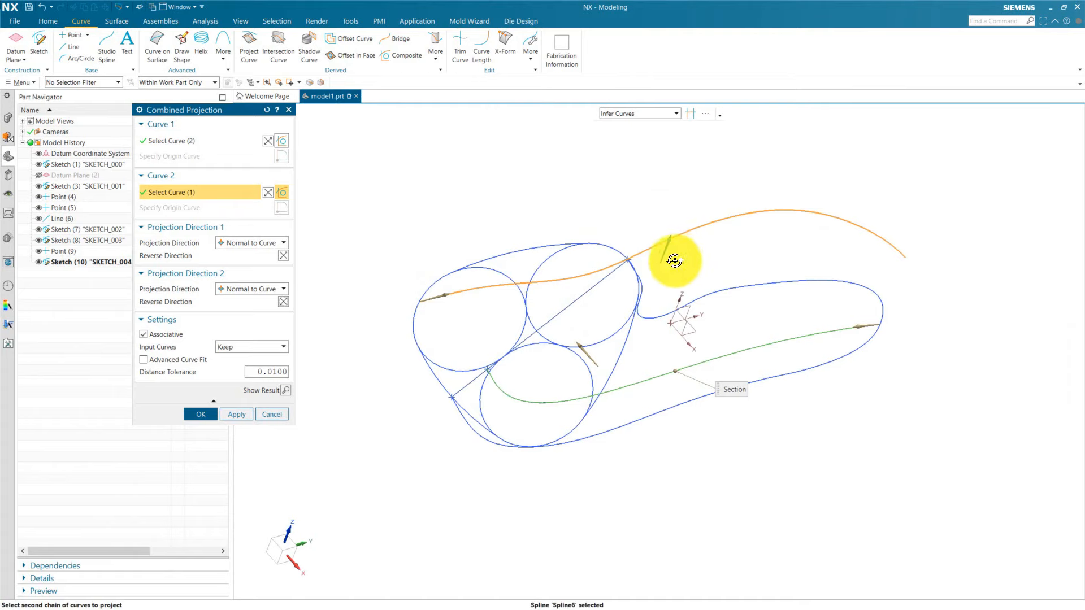
Reverse Projection Direction 2, preview the result, and create the combined projection curve
middle_drag(675, 261, 706, 247)
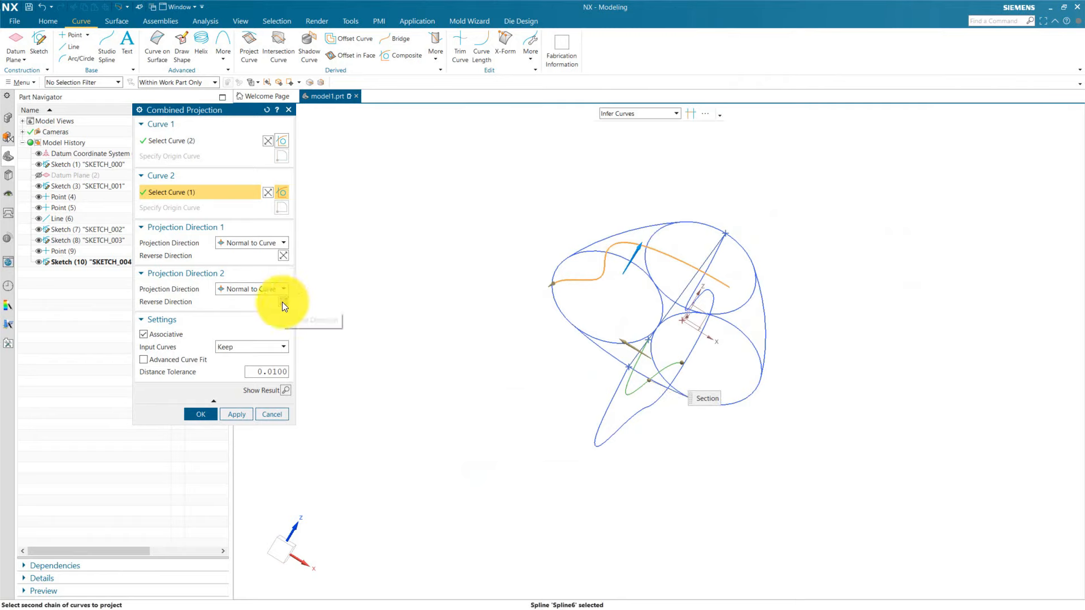
mouse_move(891, 334)
middle_down()
mouse_move(879, 310)
mouse_move(875, 322)
middle_up()
middle_drag(826, 368, 780, 397)
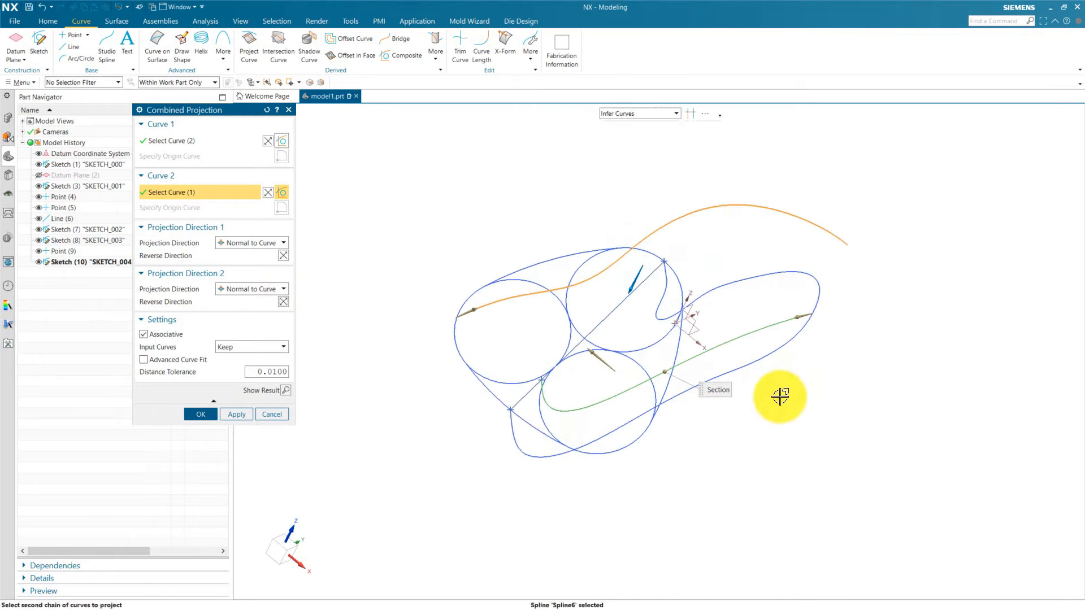
click(285, 390)
middle_drag(517, 468, 484, 443)
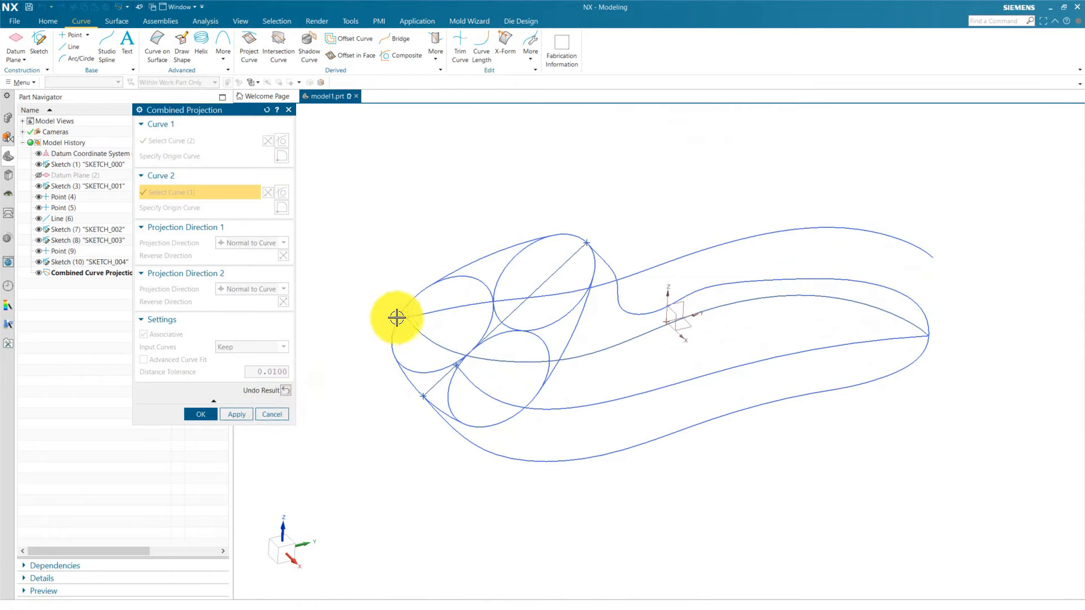
click(206, 415)
Hide the side-profile spline sketch SKETCH_004 and the middle spline sketch SKETCH_000
middle_drag(276, 387, 448, 320)
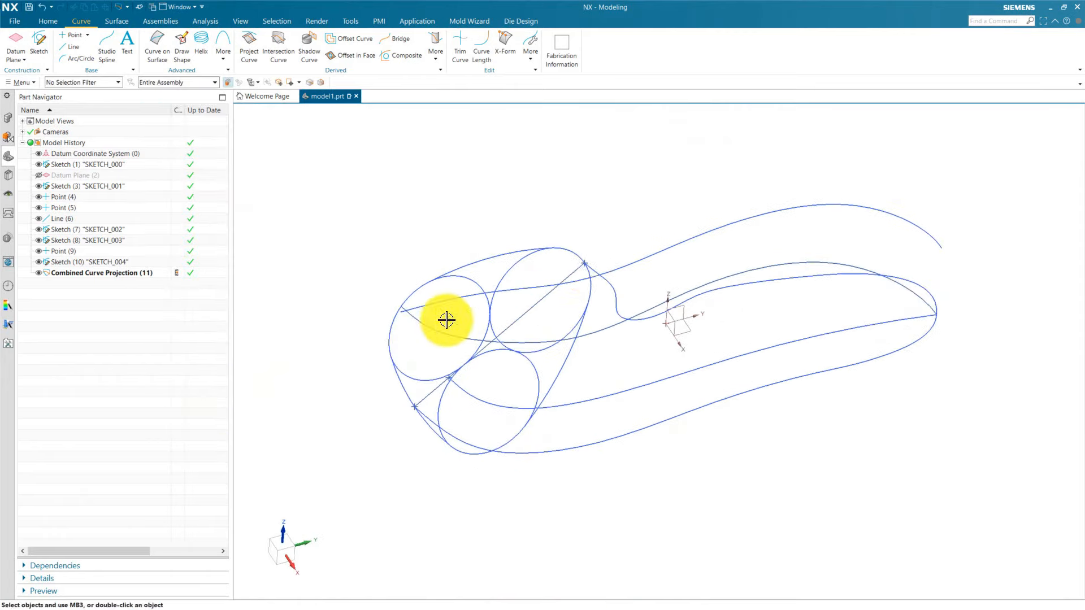
click(641, 258)
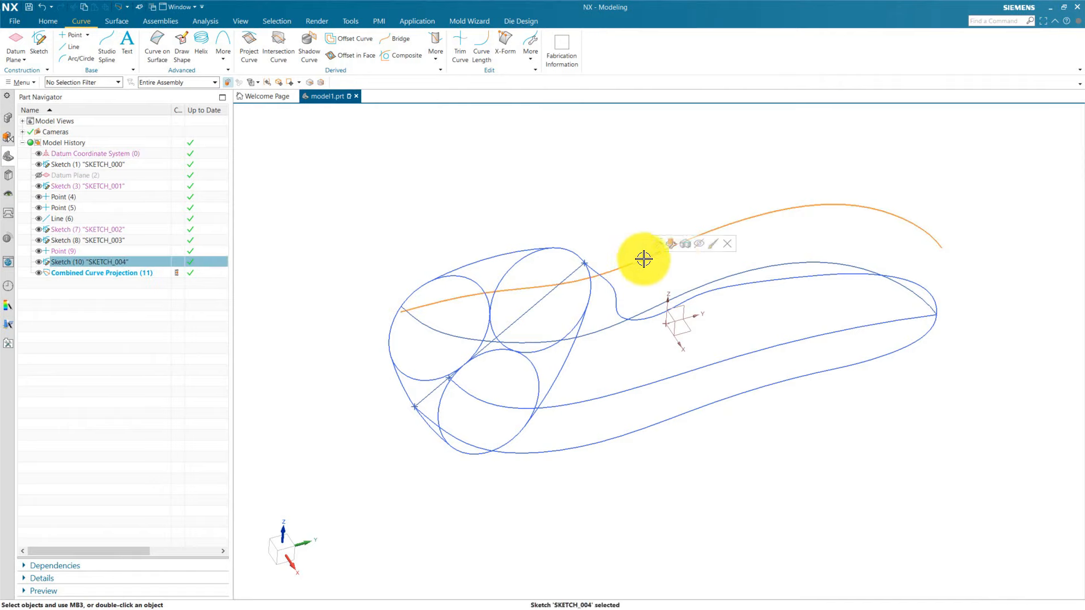
click(697, 247)
middle_drag(465, 499, 494, 401)
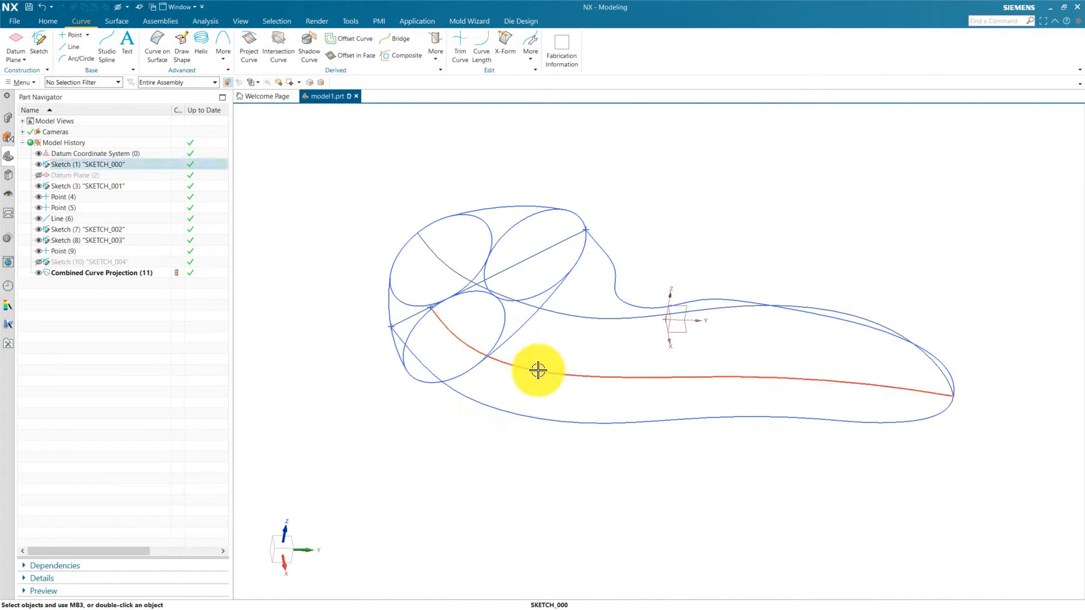
click(541, 371)
click(601, 354)
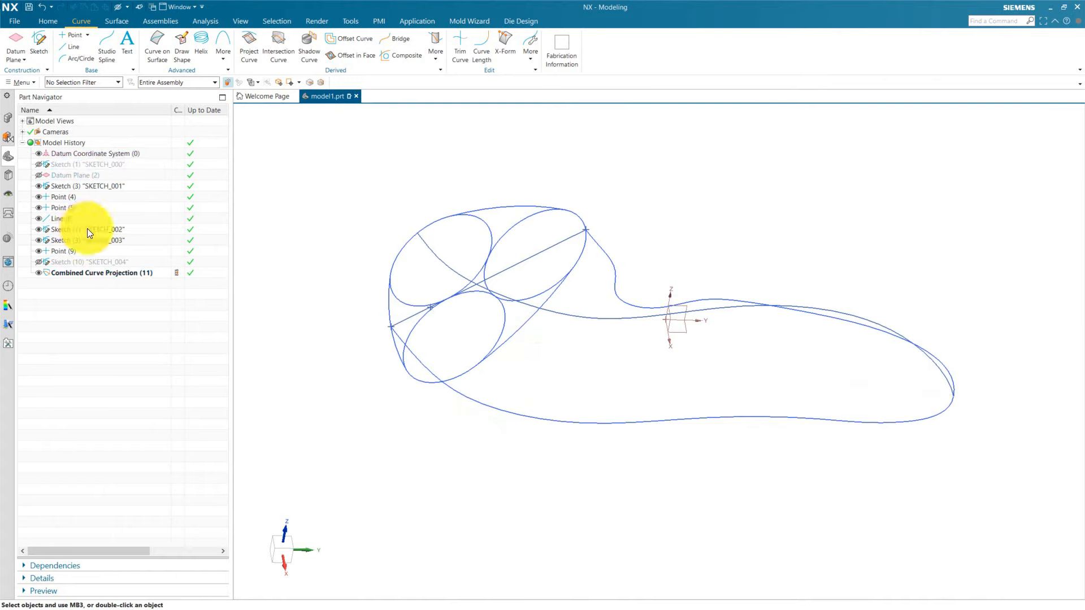
Create an At Distance datum plane offset 67 mm from the coordinate system's XZ plane, near the handle's tail end
middle_drag(557, 375, 561, 412)
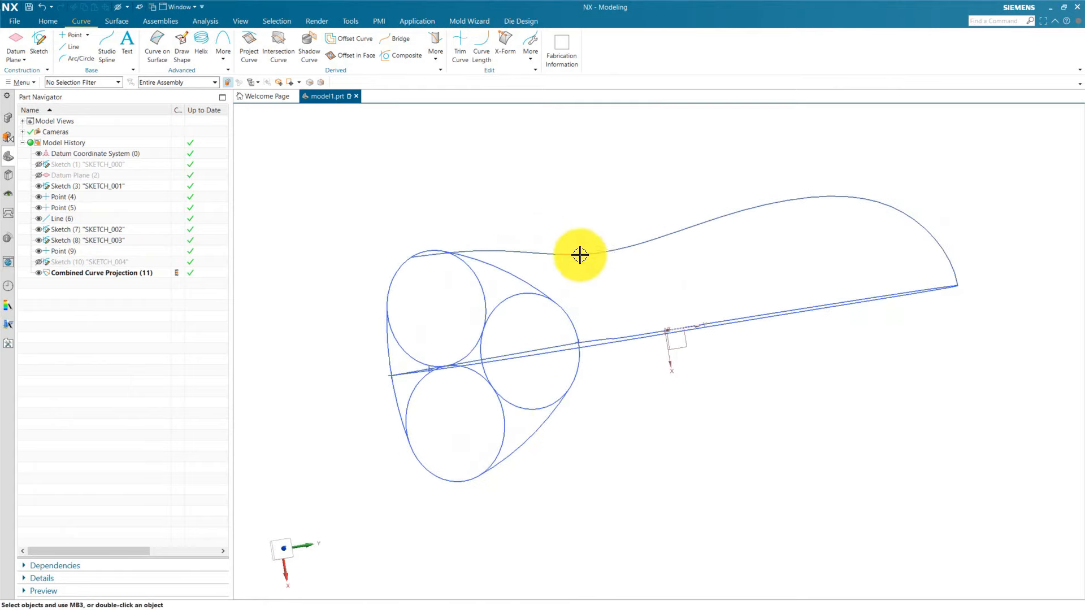
middle_drag(622, 516, 421, 201)
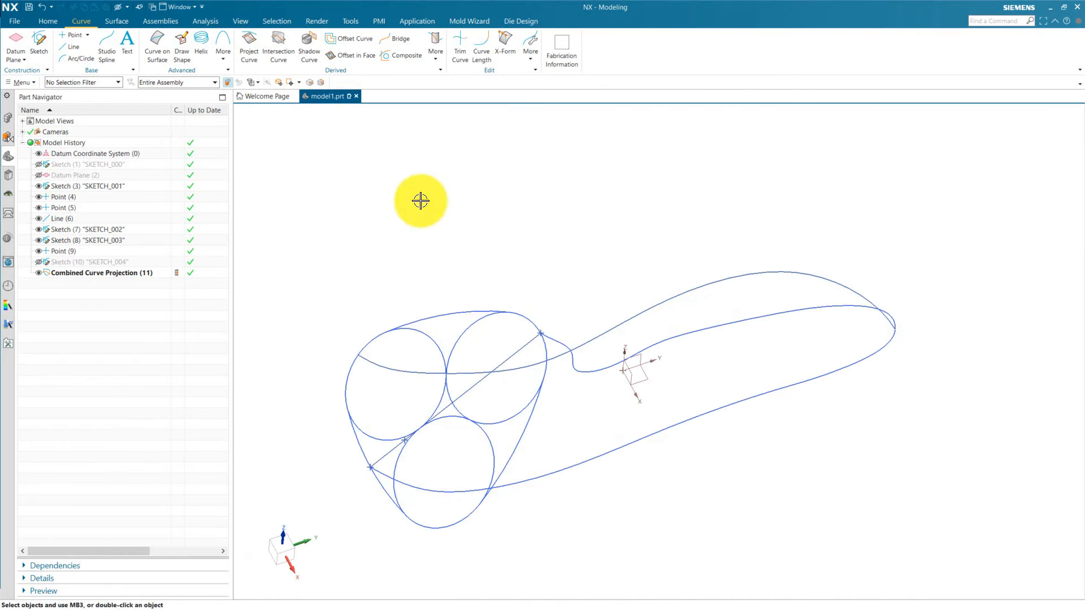
middle_drag(567, 232, 530, 207)
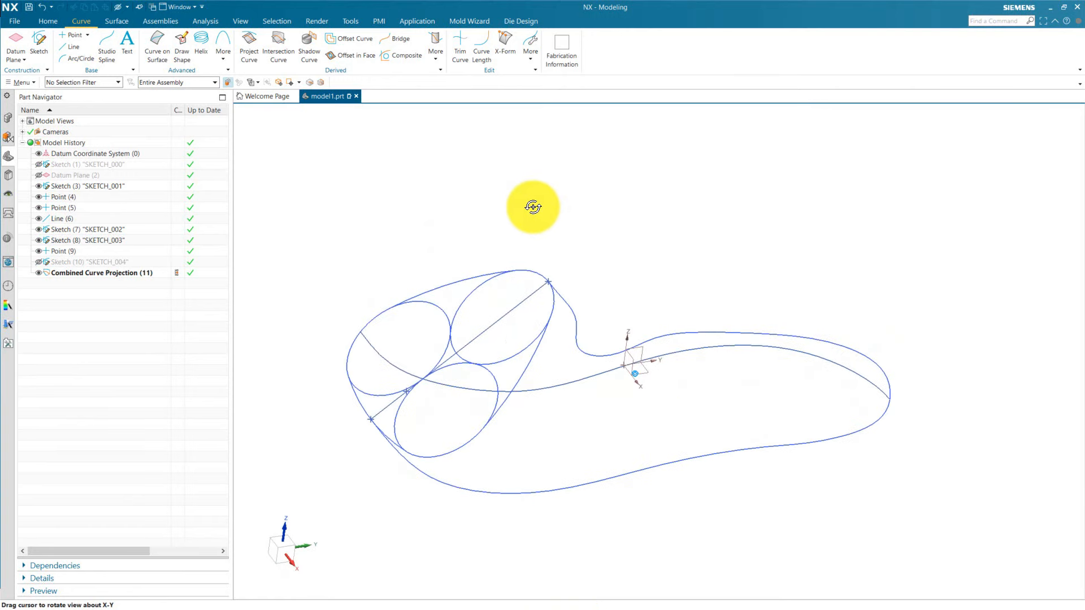
click(15, 35)
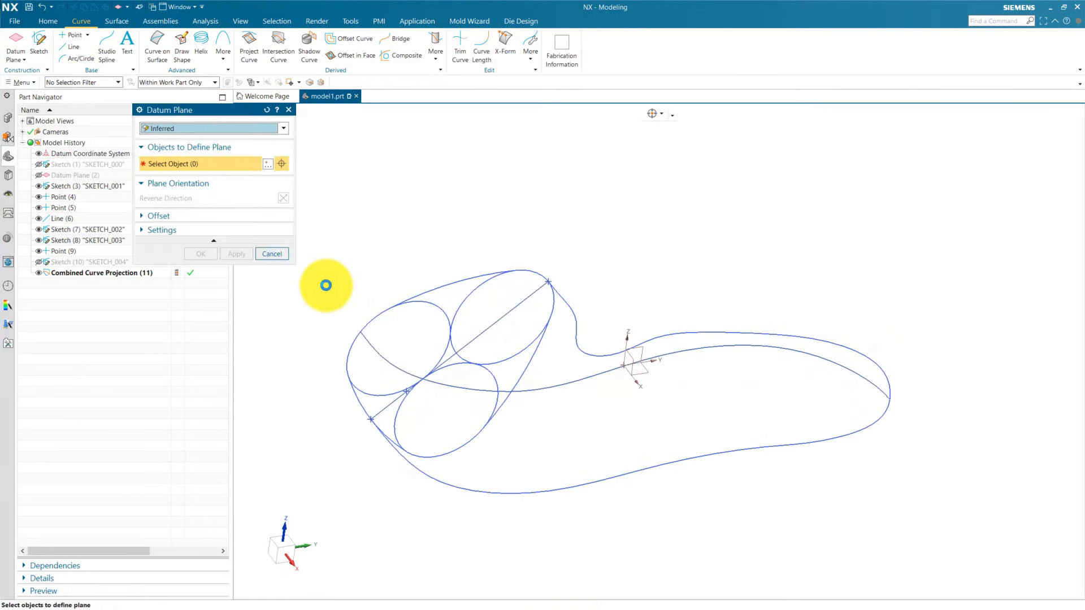
click(176, 129)
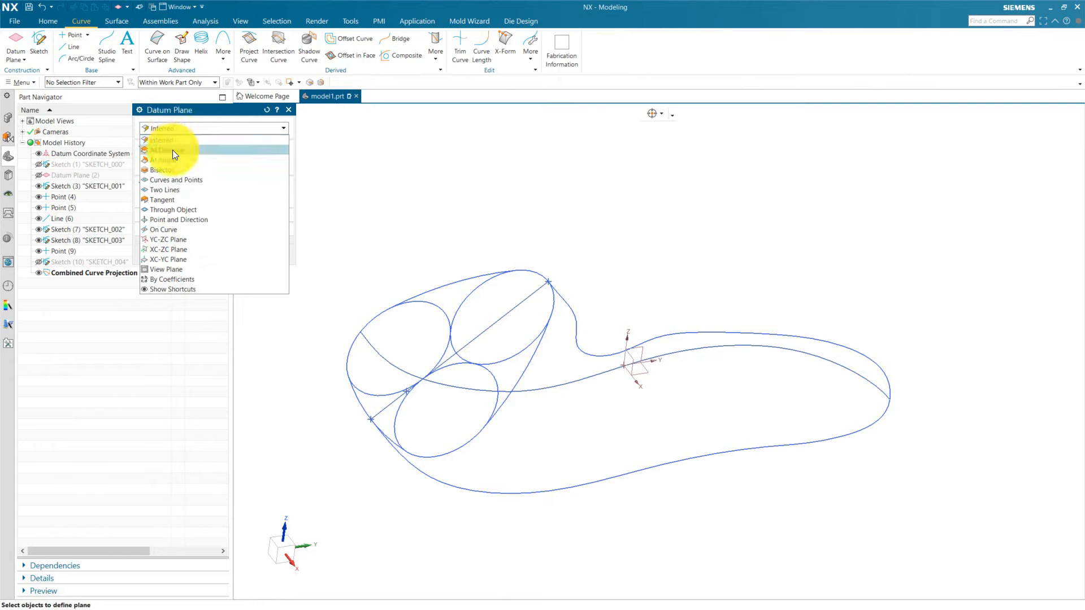
click(174, 149)
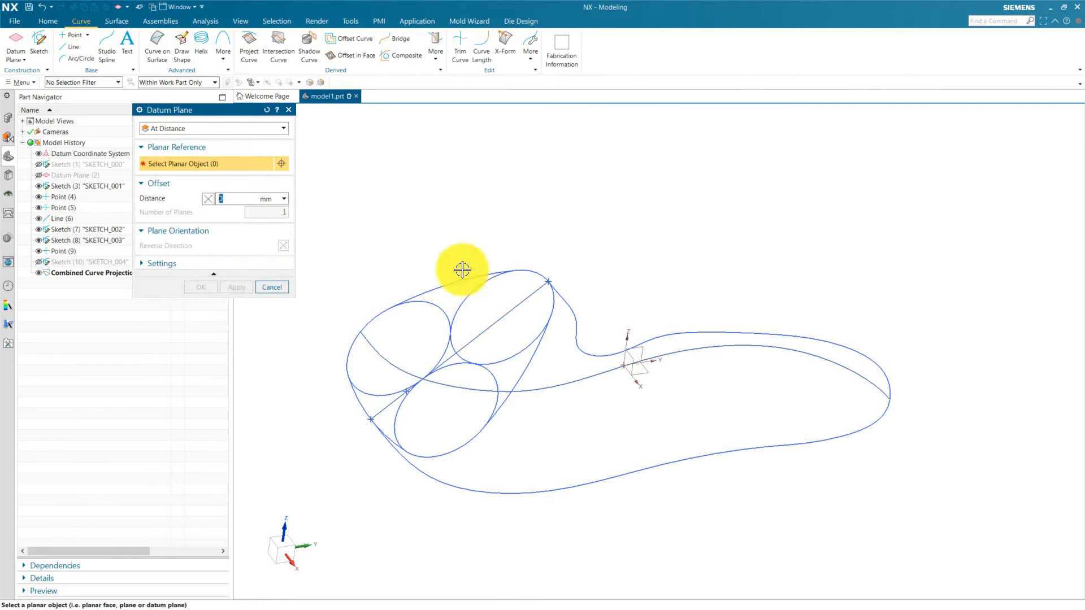
click(634, 358)
drag(640, 355, 851, 368)
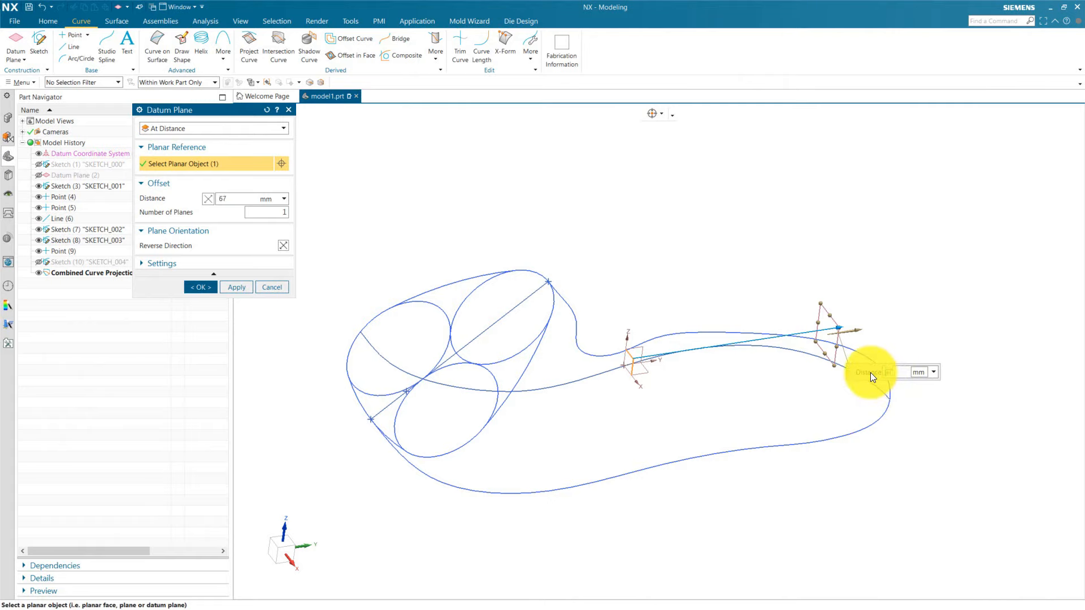
click(212, 287)
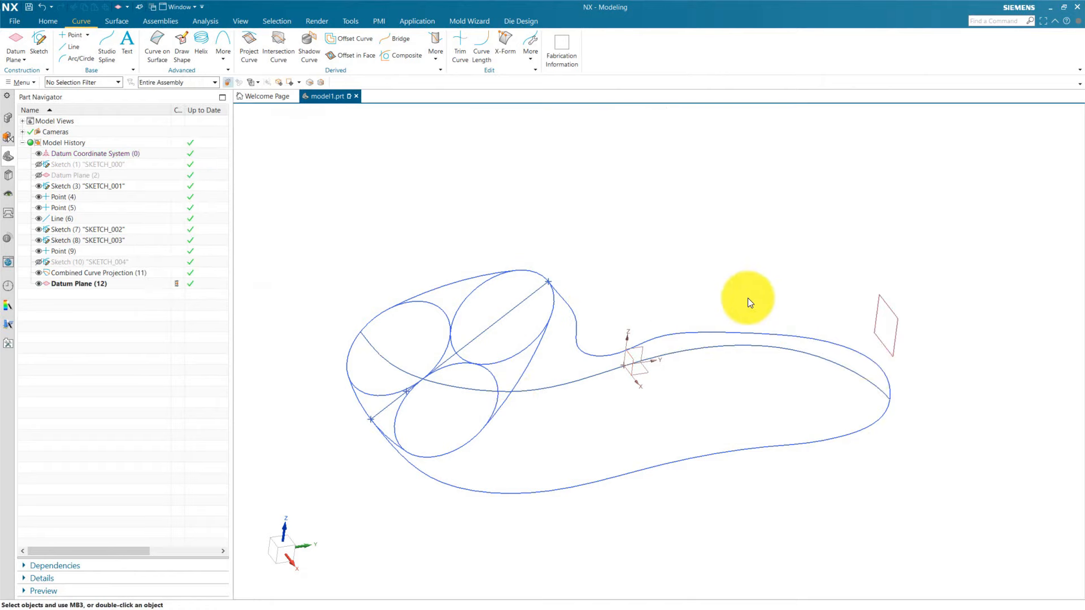
Create an intersection point between the new datum plane and the upper spline of the handle outline
middle_drag(725, 331, 718, 364)
key(F8)
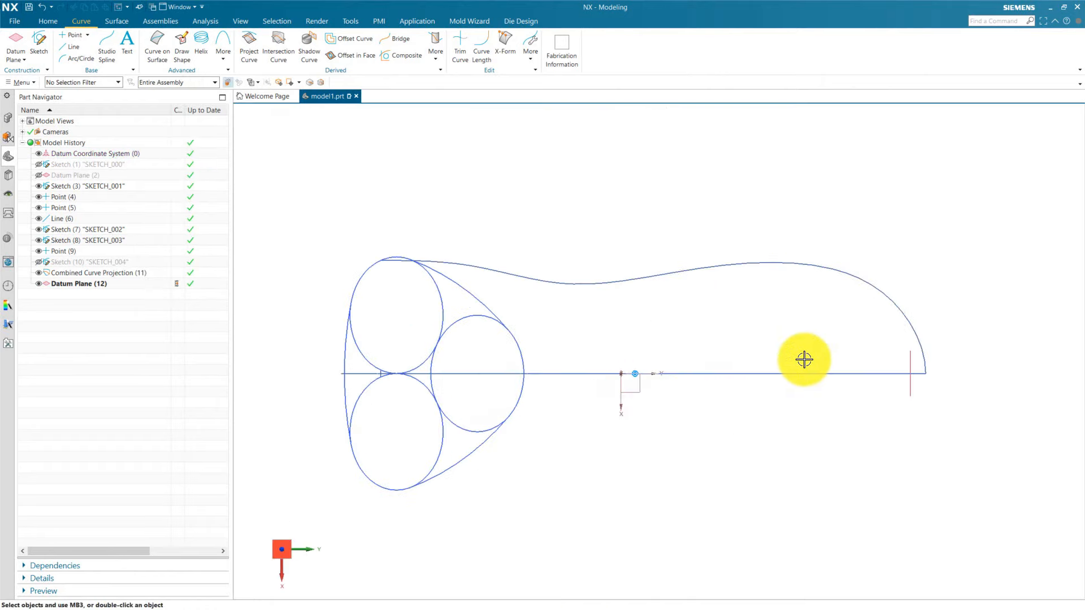
scroll(754, 326, down, 3)
scroll(865, 356, up, 5)
scroll(823, 370, down, 3)
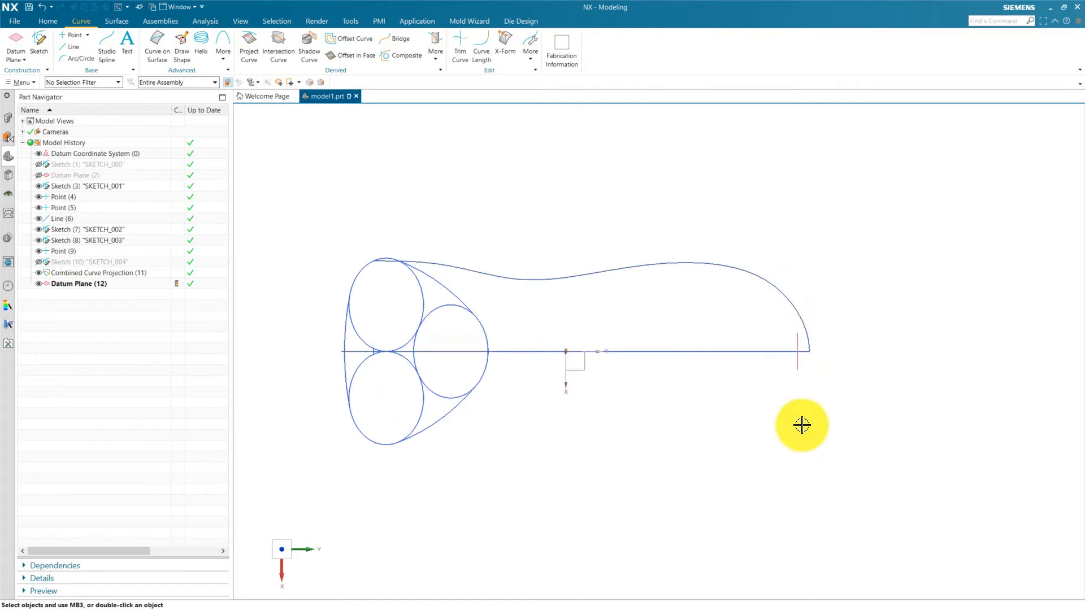
middle_drag(731, 456, 705, 474)
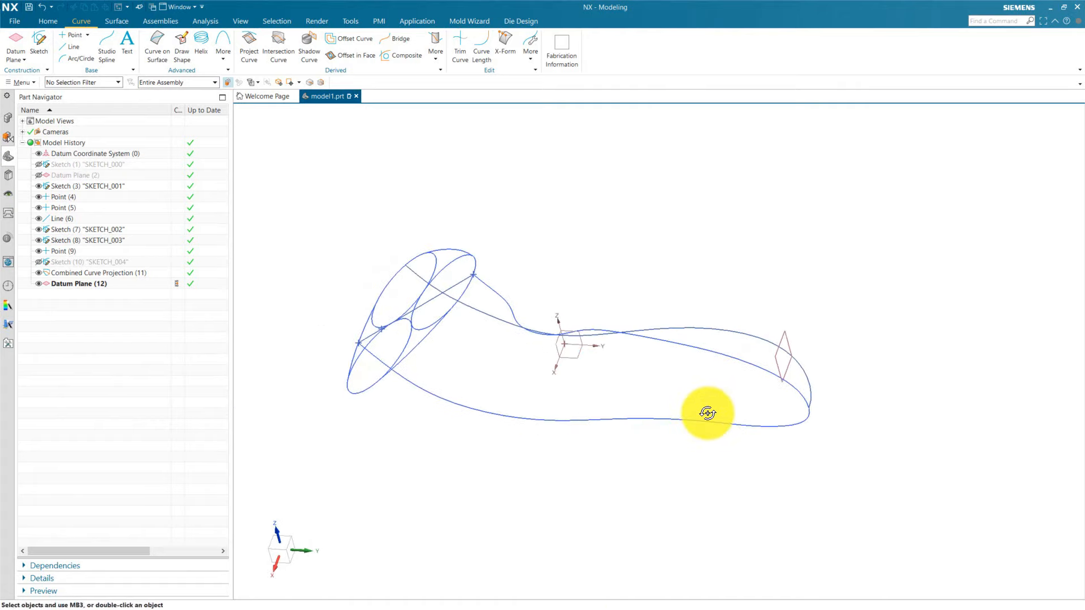
click(71, 35)
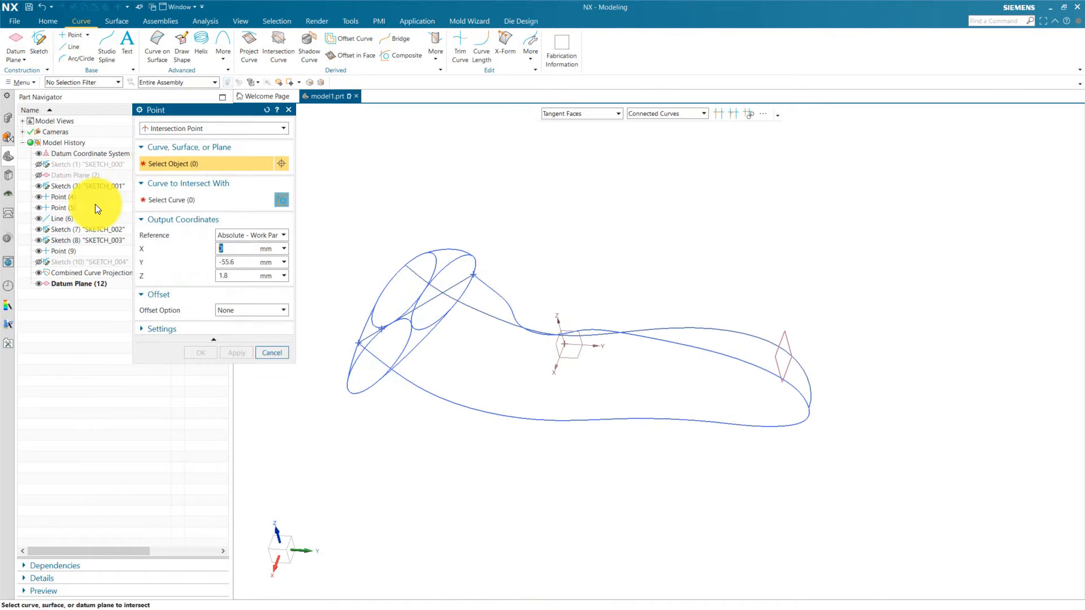
scroll(819, 362, up, 3)
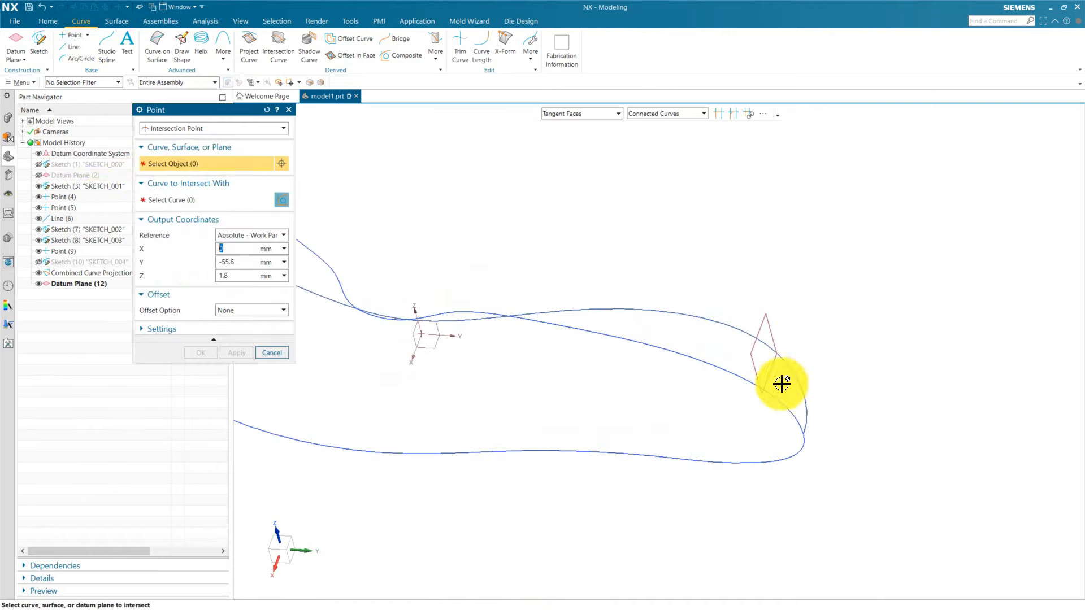
click(744, 377)
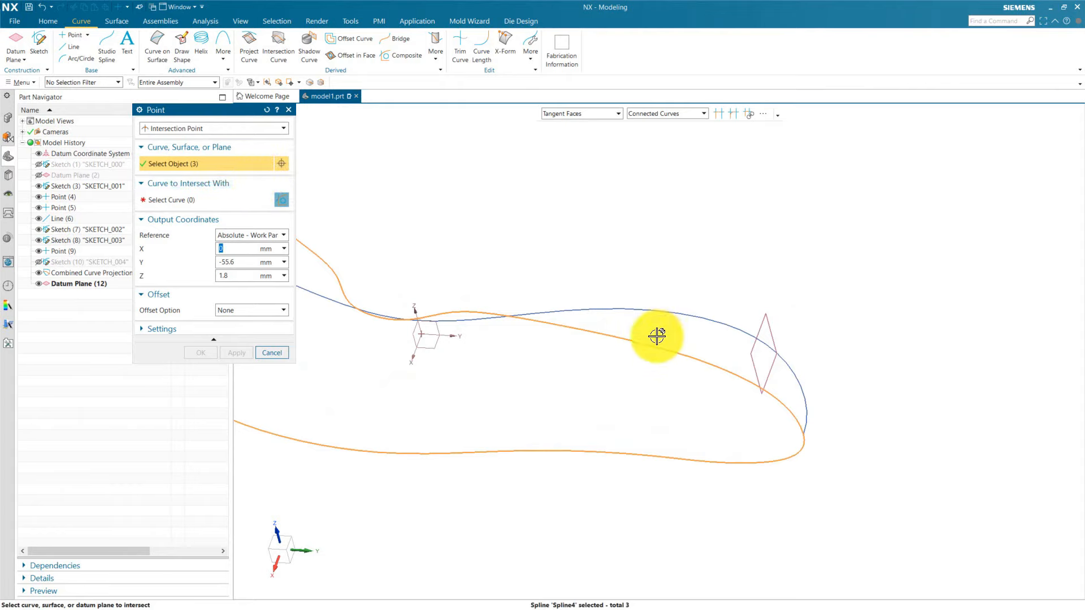
key(Escape)
click(206, 198)
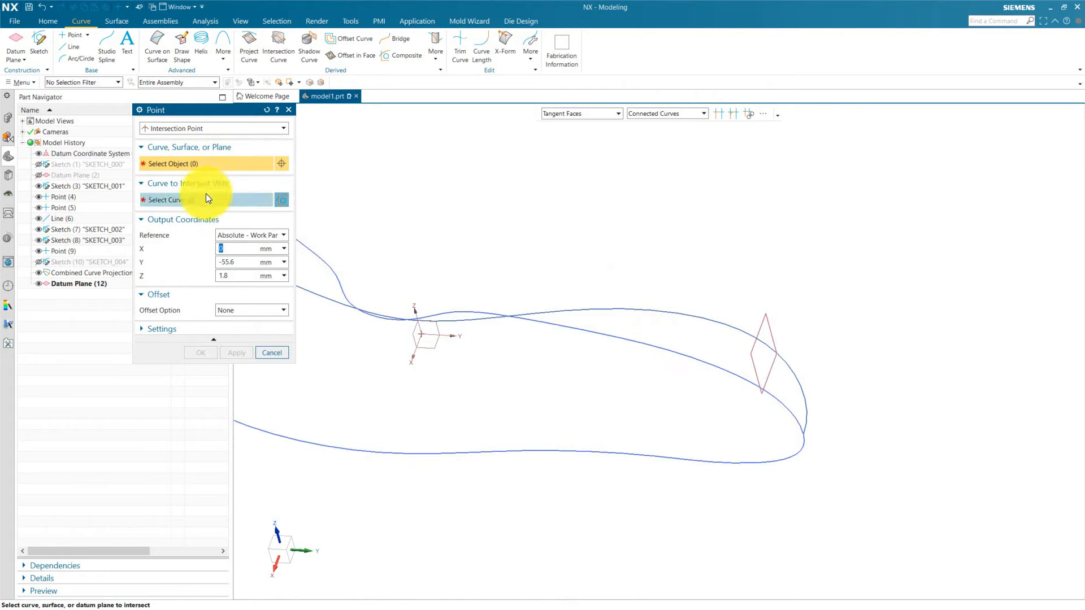
click(765, 326)
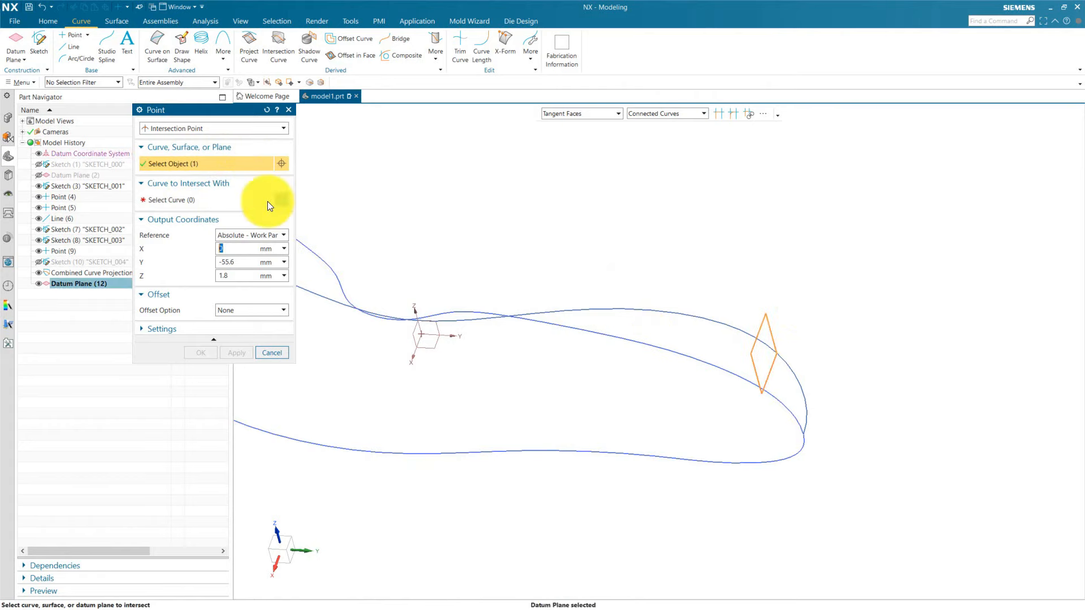
click(733, 371)
click(737, 334)
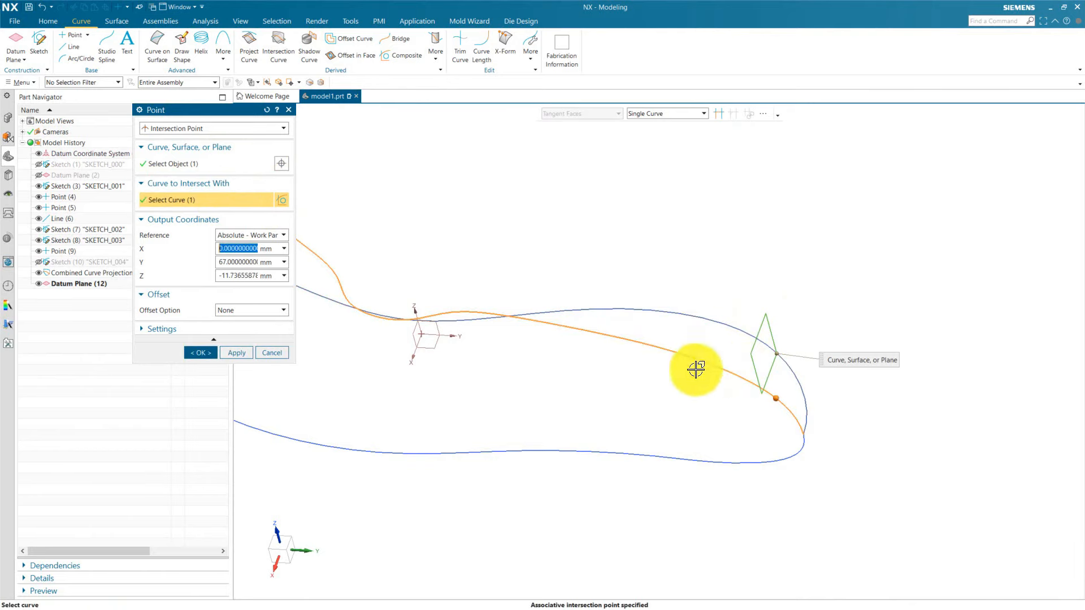
click(239, 353)
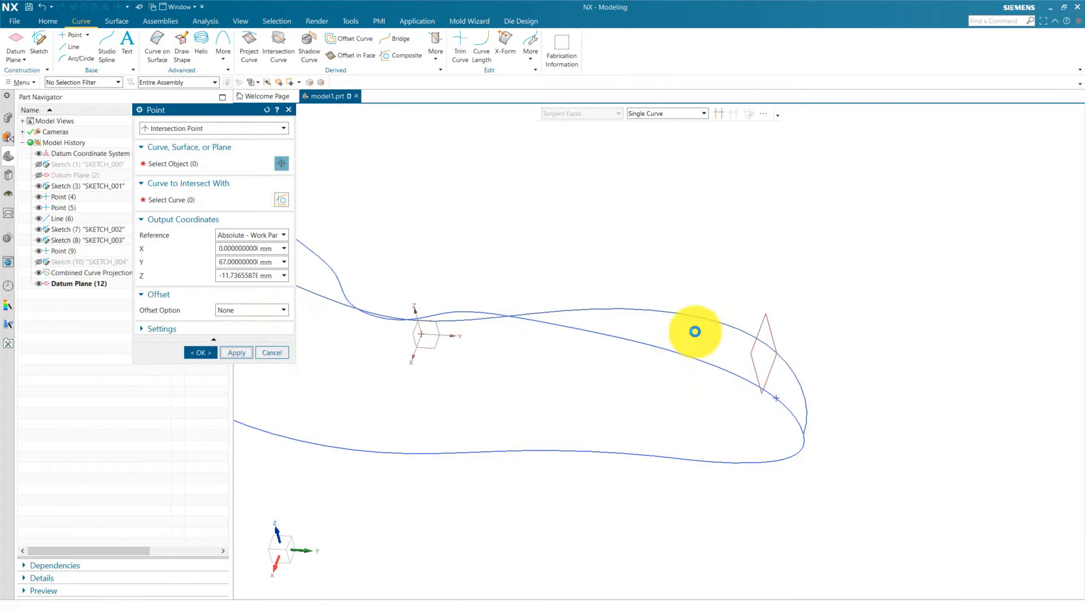
Add an intersection point between the same datum plane and the combined projection curve
click(766, 312)
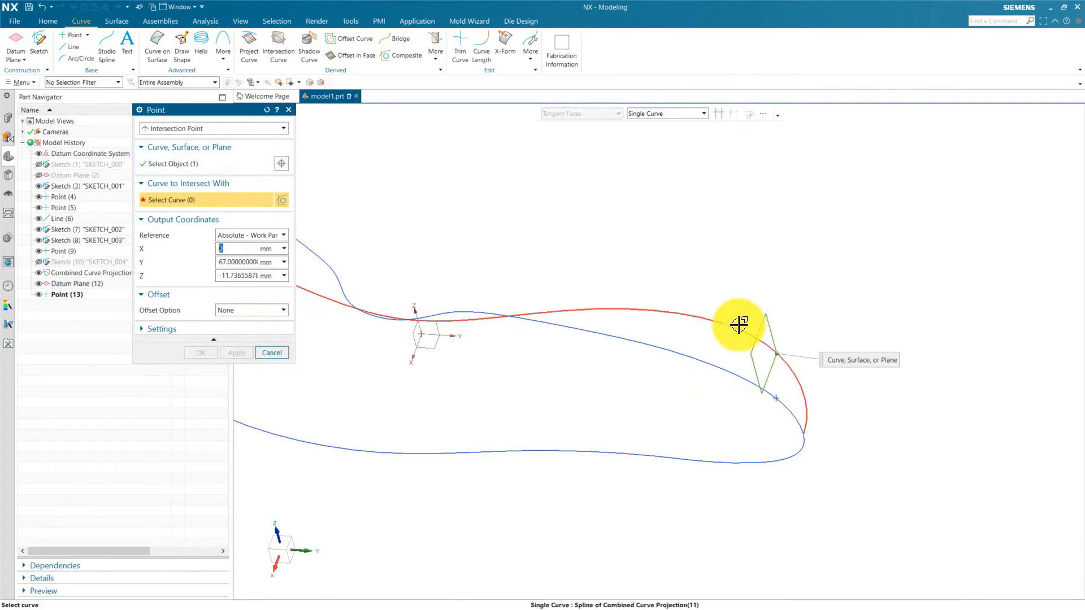
click(738, 310)
click(235, 351)
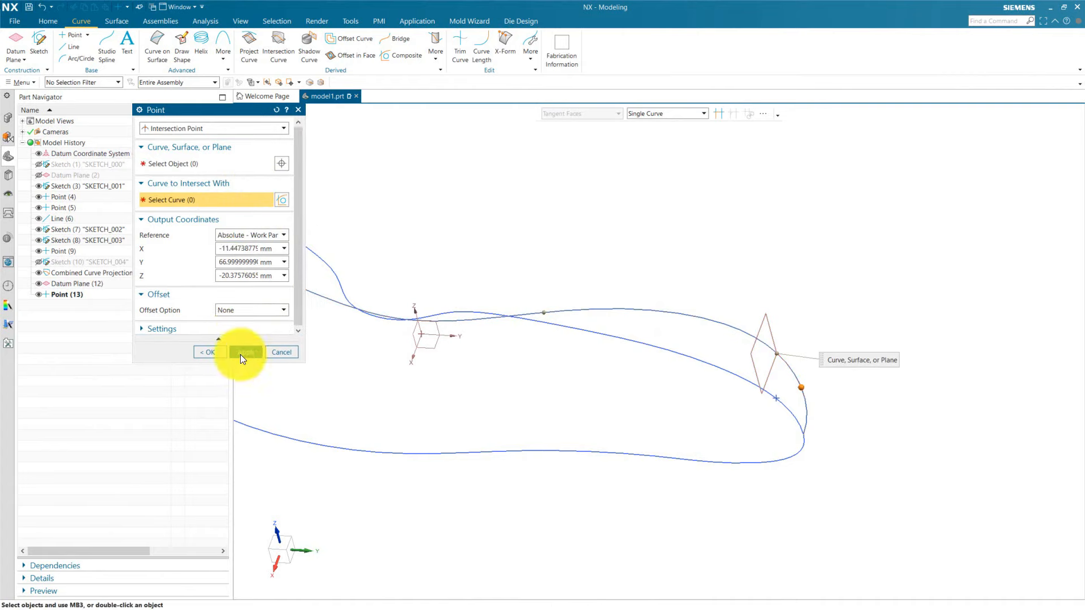
Add an intersection point between the tail-end datum plane and the lower spline of the handle outline
click(190, 163)
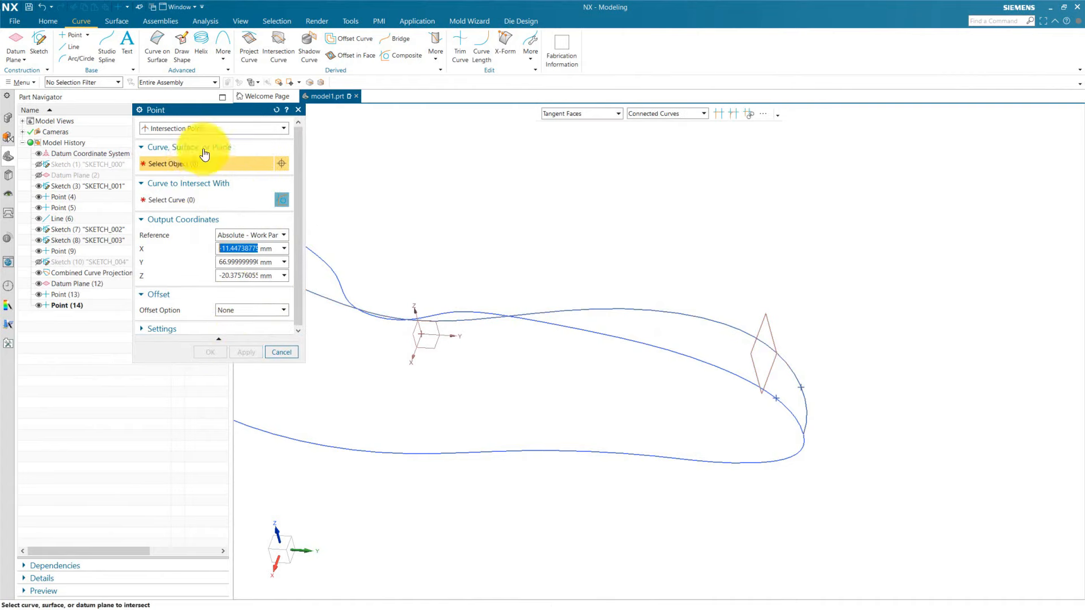
click(769, 319)
click(195, 201)
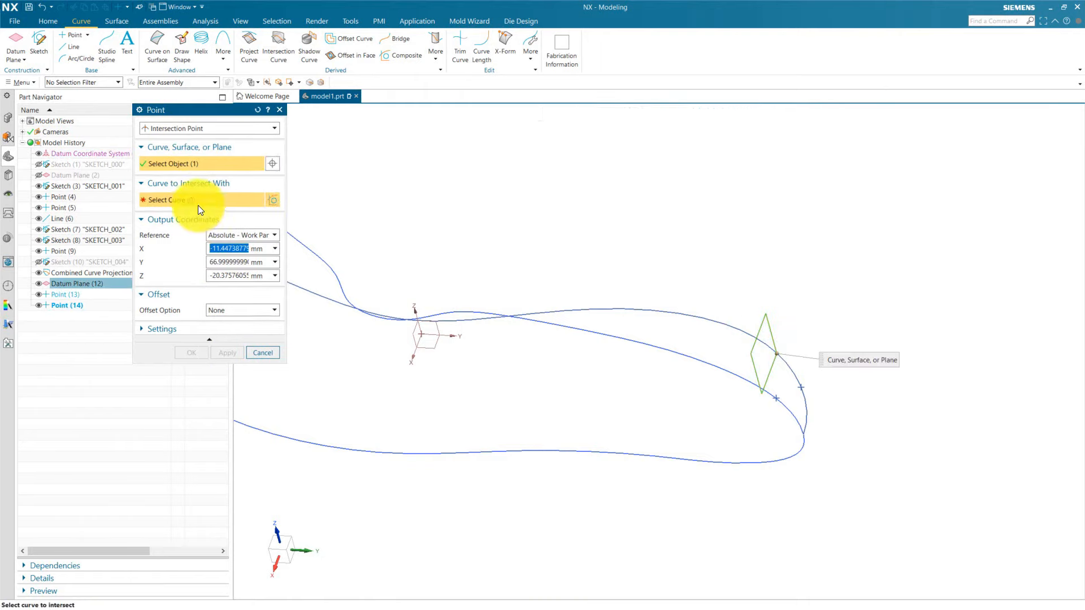
click(749, 468)
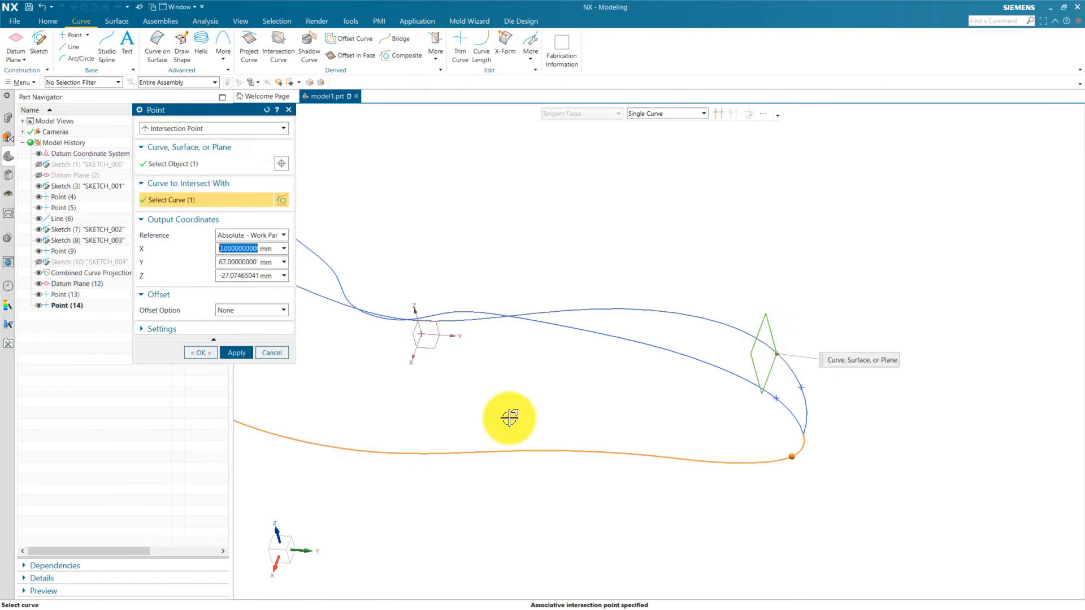
click(200, 353)
Hide the 67 mm offset datum plane near the handle's tail end
middle_drag(734, 423, 765, 392)
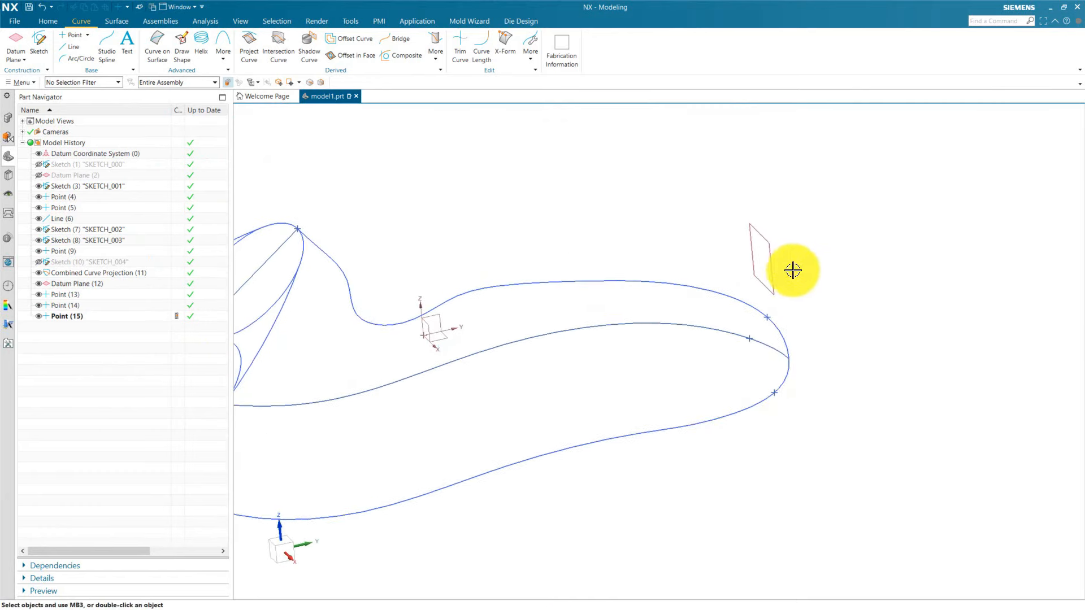
click(770, 262)
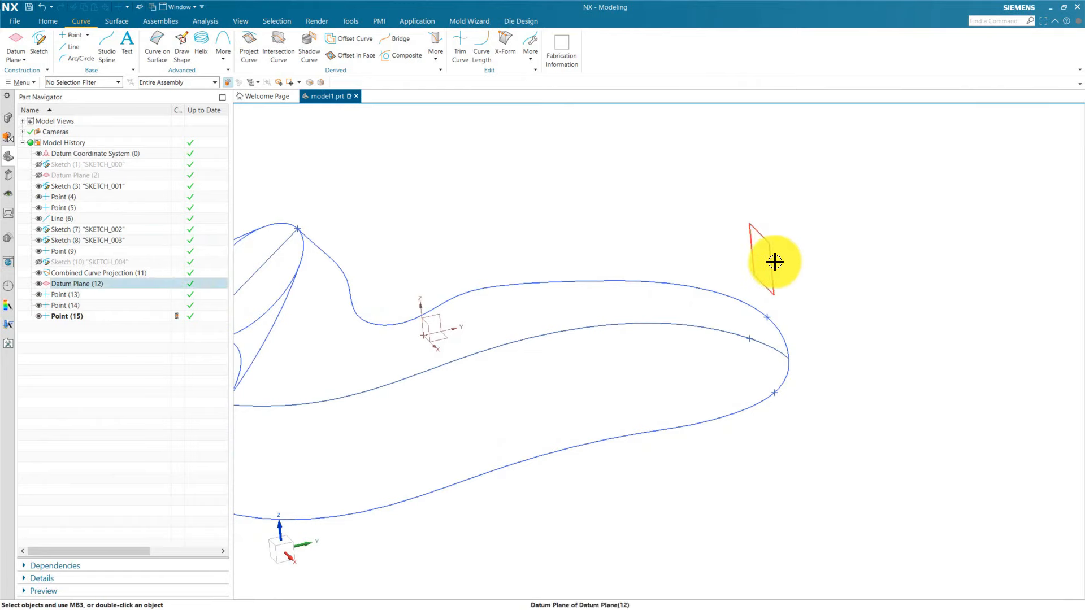
click(820, 260)
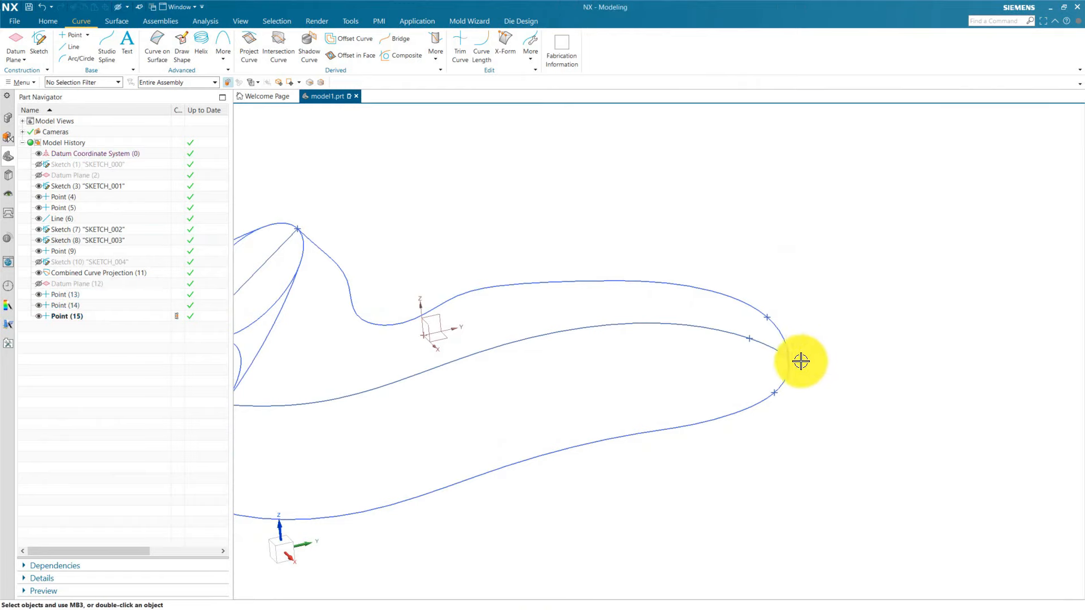
Start a Through Points studio spline across the three tail-end intersection points, from upper to lower, with only Existing Point snapping enabled
middle_drag(765, 346, 836, 354)
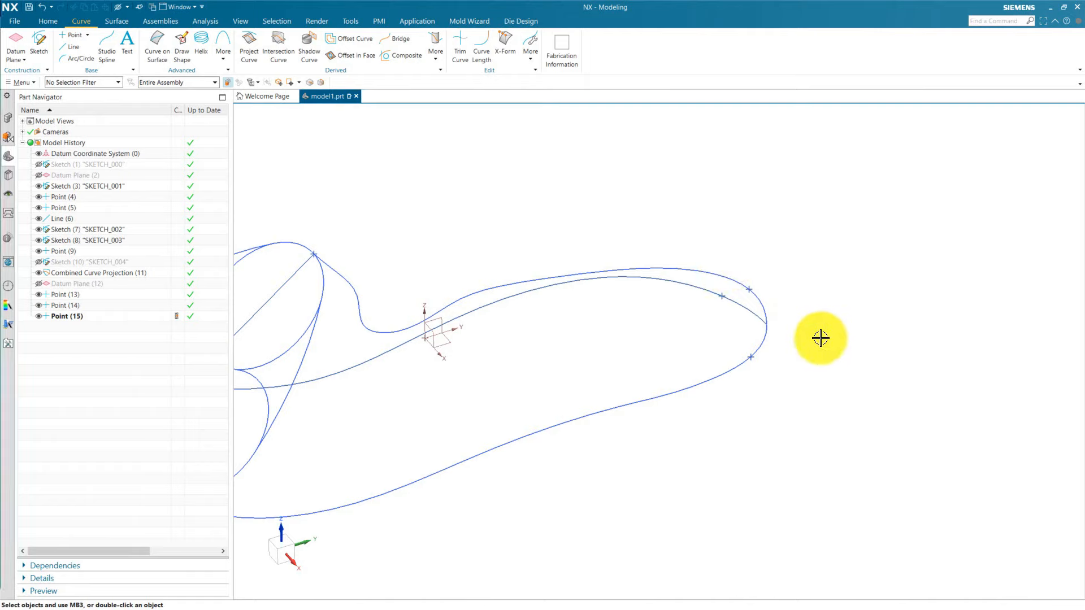
click(108, 41)
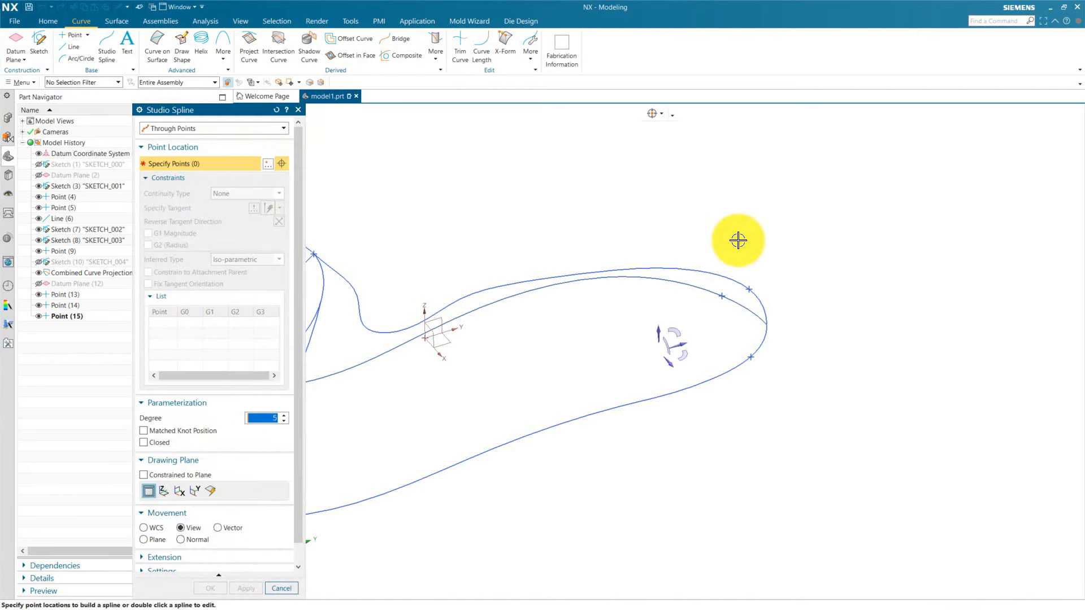
scroll(738, 243, up, 2)
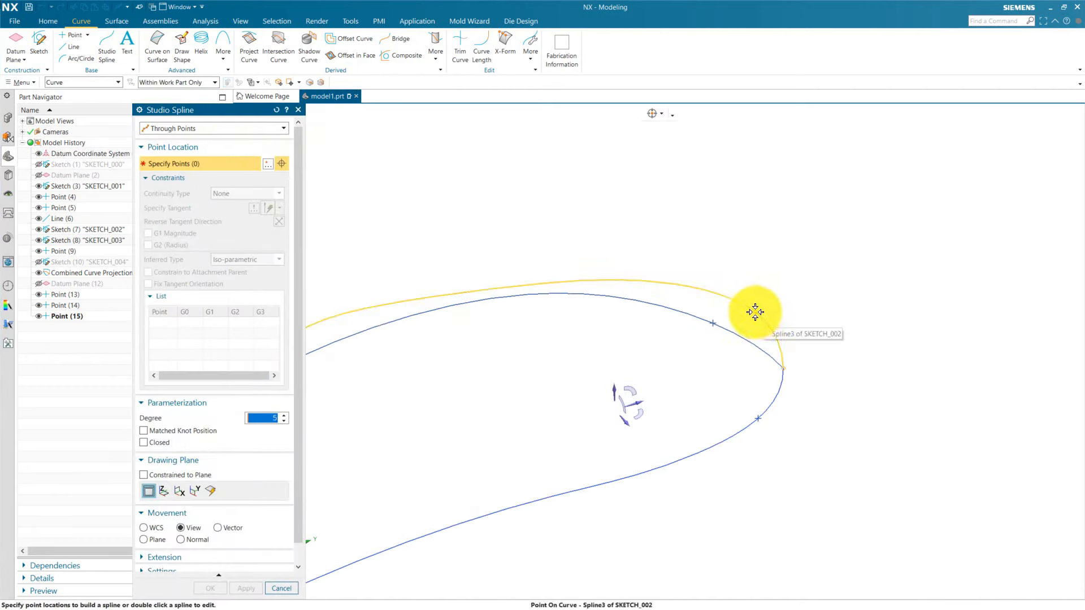
scroll(757, 316, up, 3)
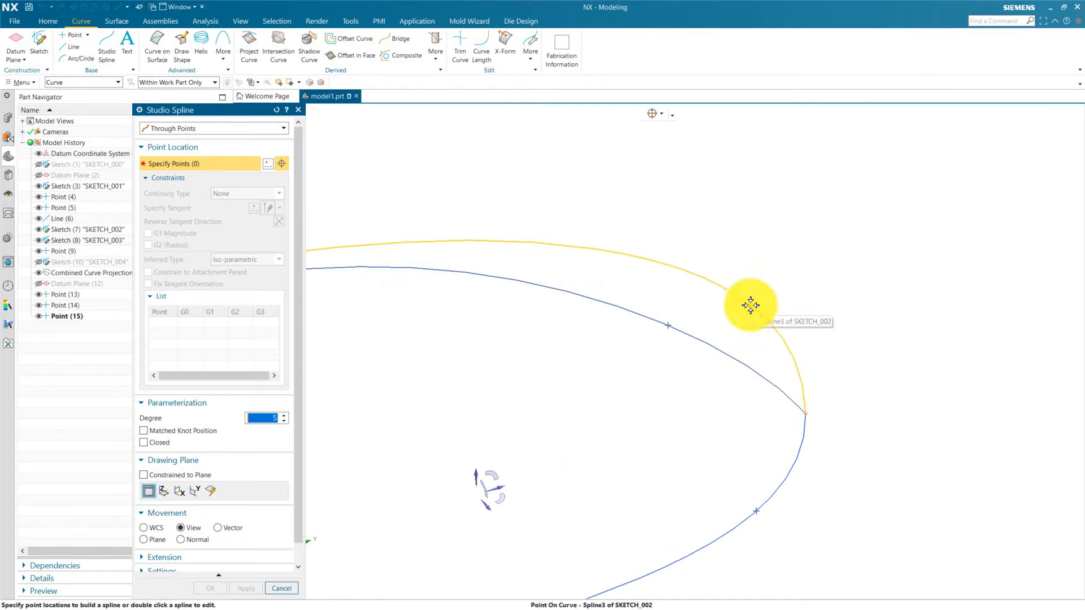
click(661, 114)
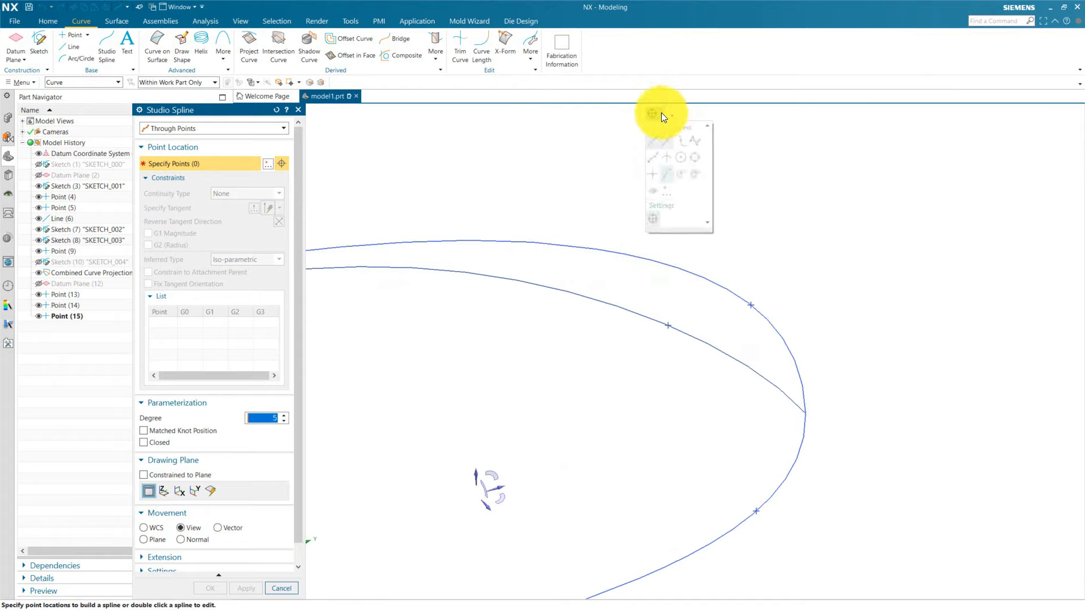
click(652, 174)
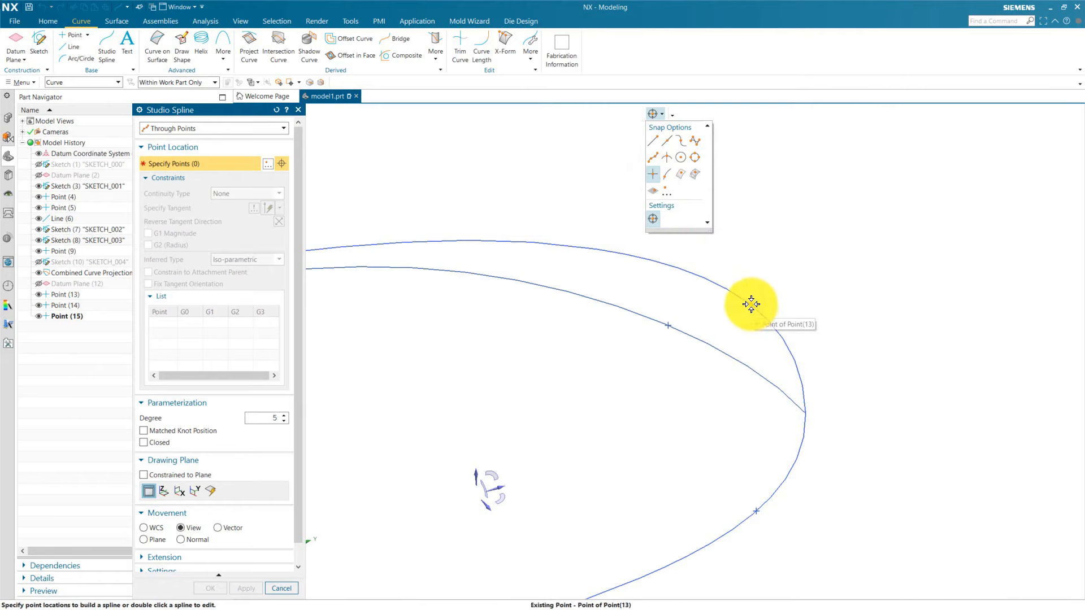
click(751, 304)
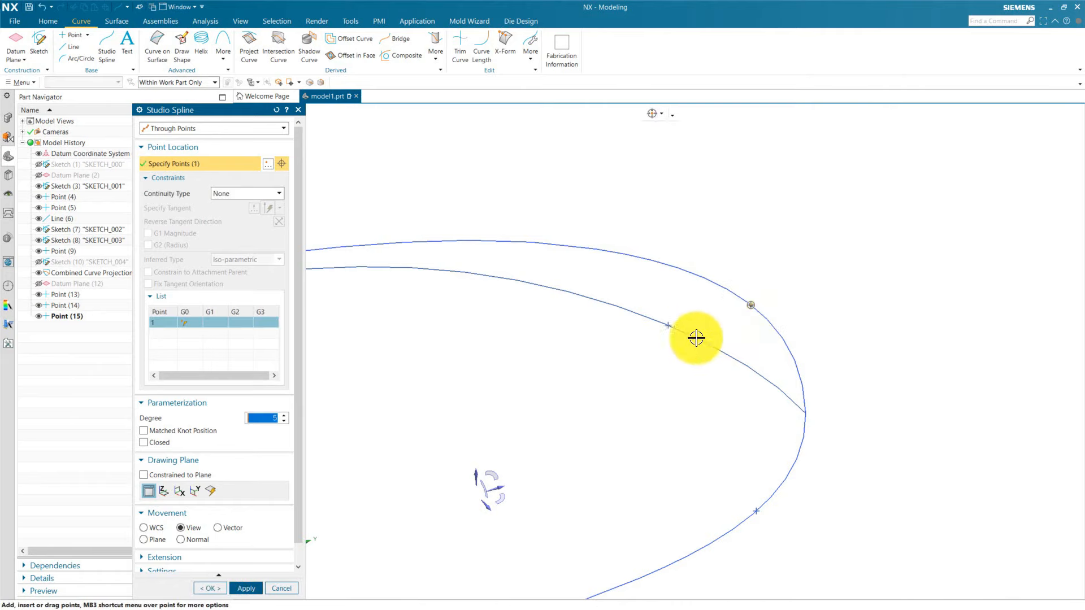
mouse_move(702, 290)
middle_down()
mouse_move(669, 366)
mouse_move(683, 376)
middle_up()
click(577, 250)
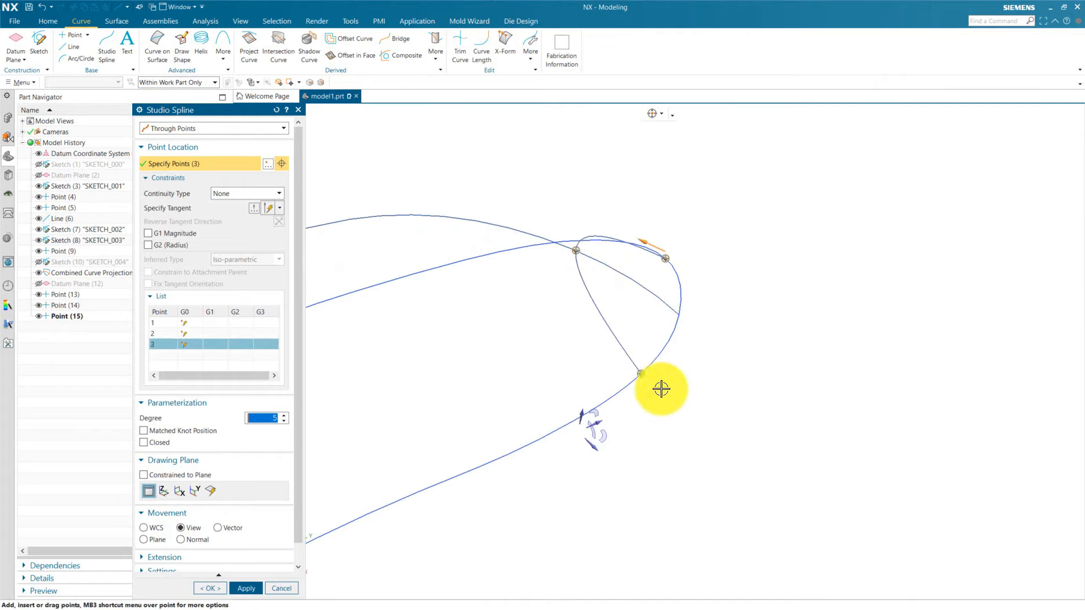
Set the spline's first point to G1 (Tangent) continuity with its tangent along the negative X direction
click(161, 324)
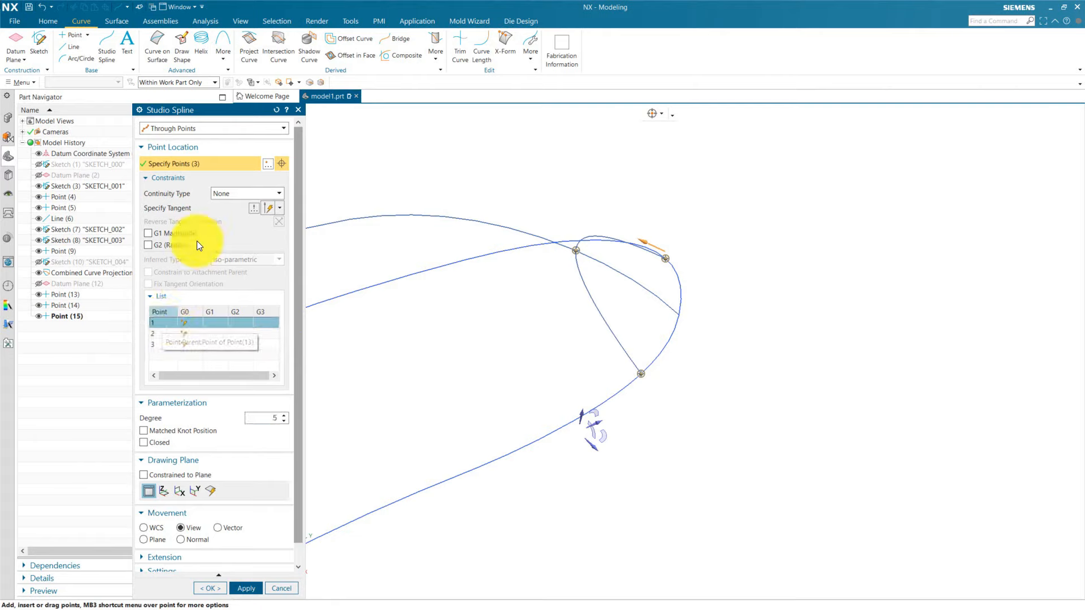
click(232, 192)
click(232, 194)
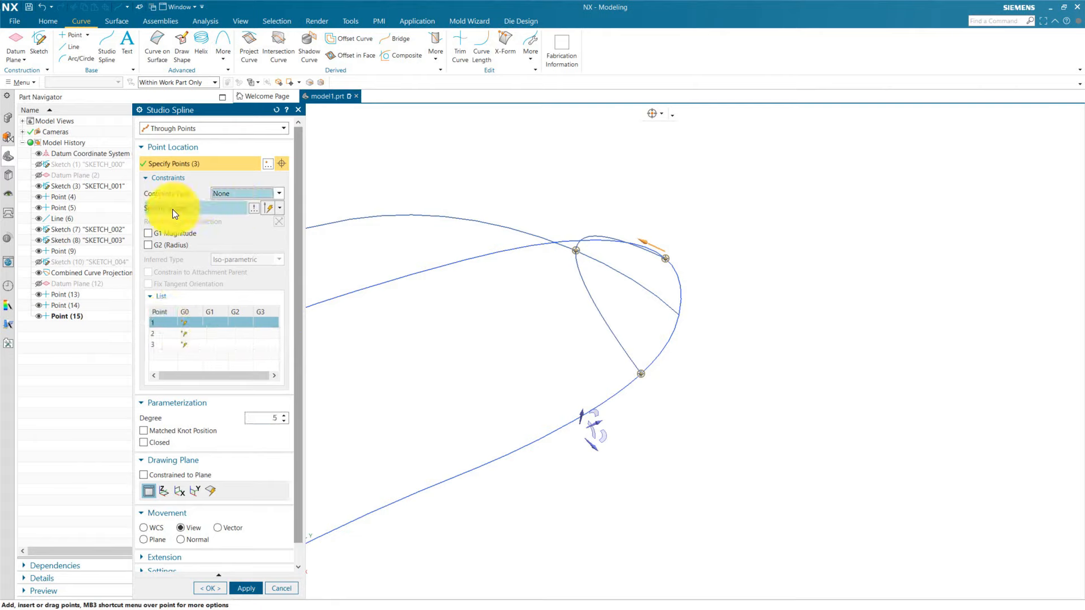
click(172, 208)
click(647, 336)
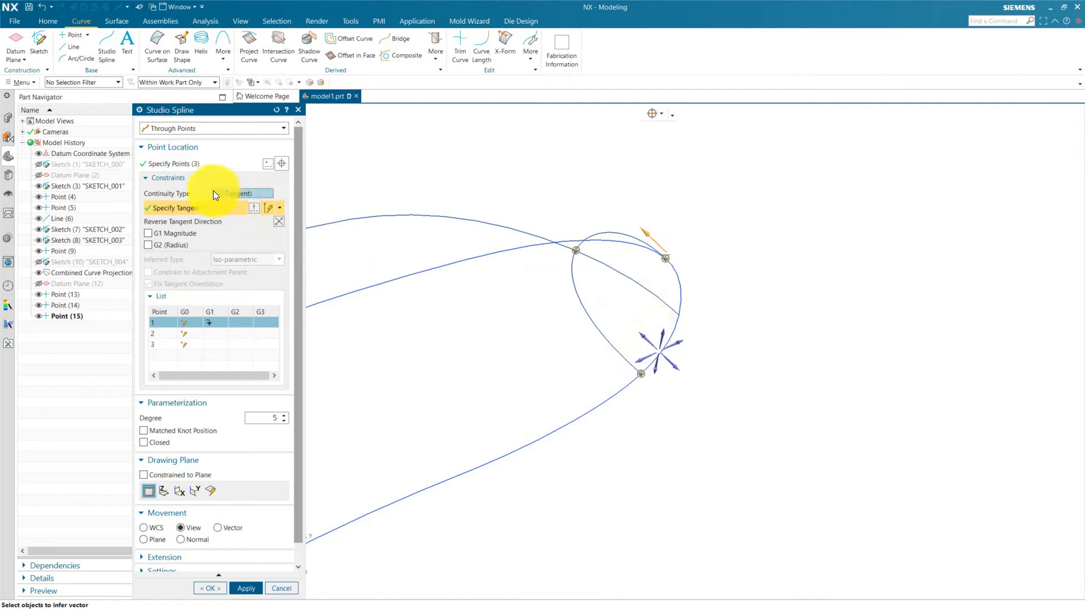
Set the spline's third point to G1 (Tangent) along the X axis, reverse its tangent direction, and create the spline
click(164, 342)
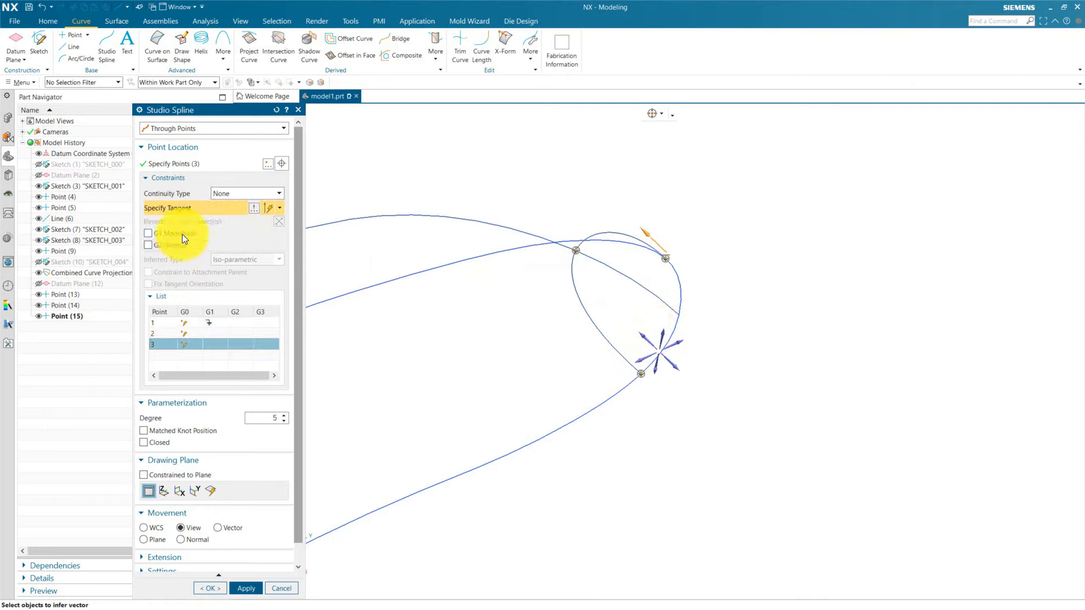
click(240, 195)
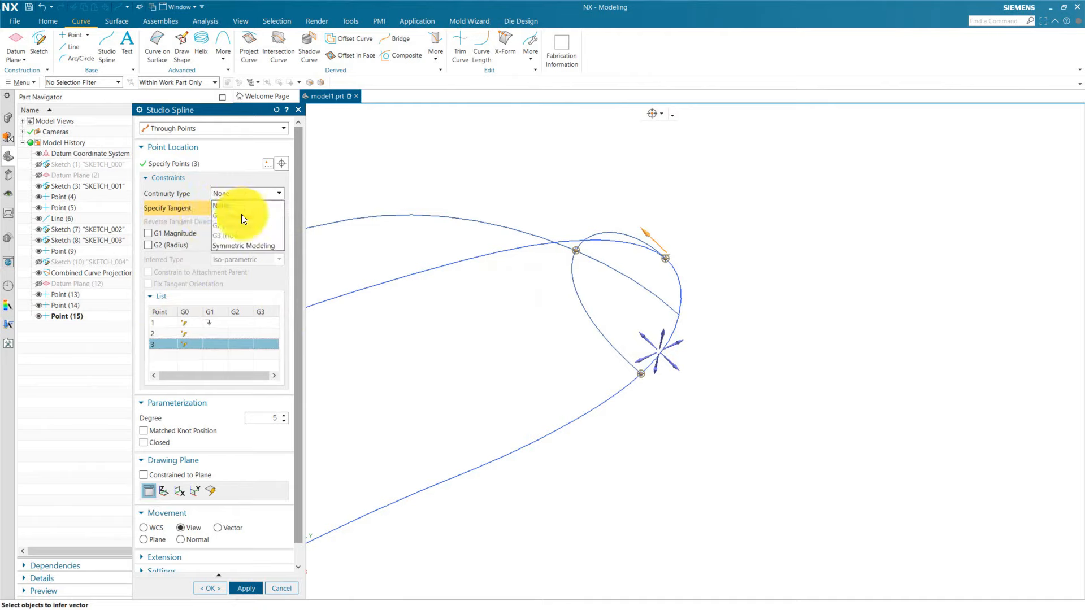
click(642, 333)
click(277, 219)
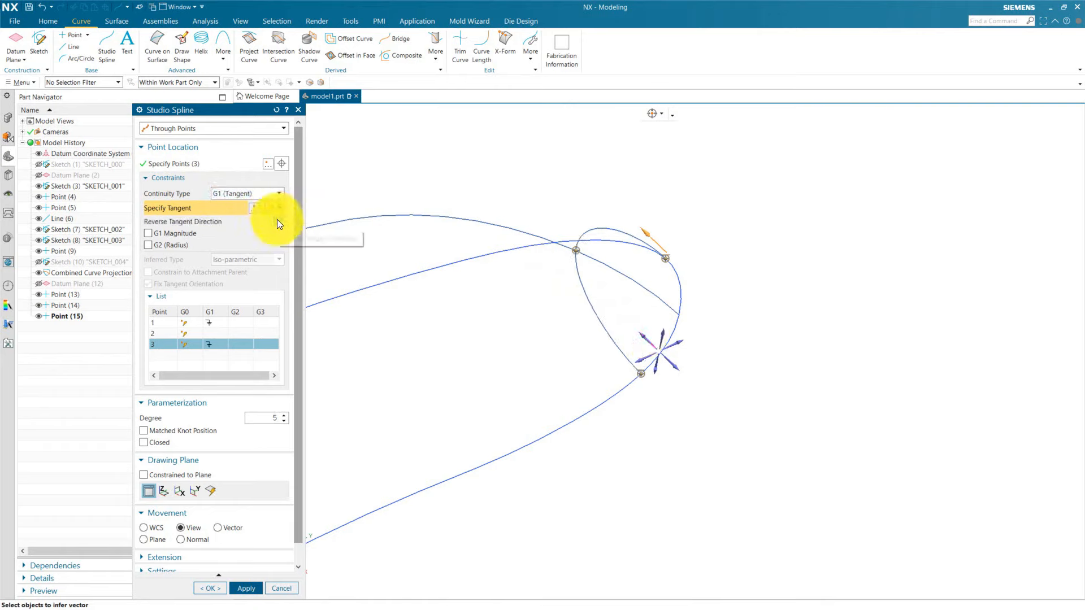
middle_drag(339, 373, 510, 325)
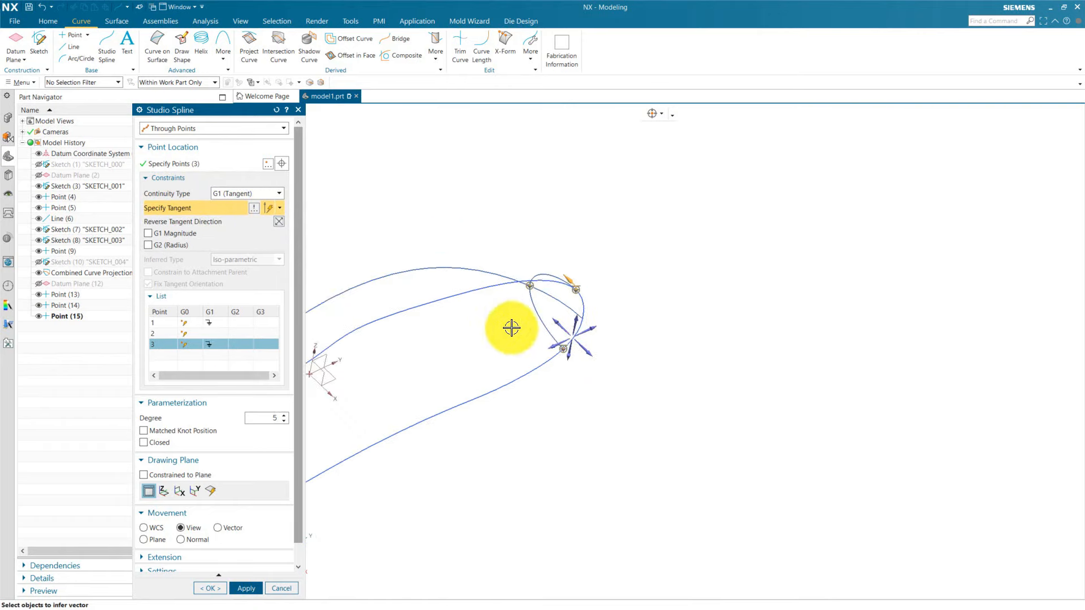
middle_drag(503, 397, 527, 413)
middle_drag(585, 422, 570, 446)
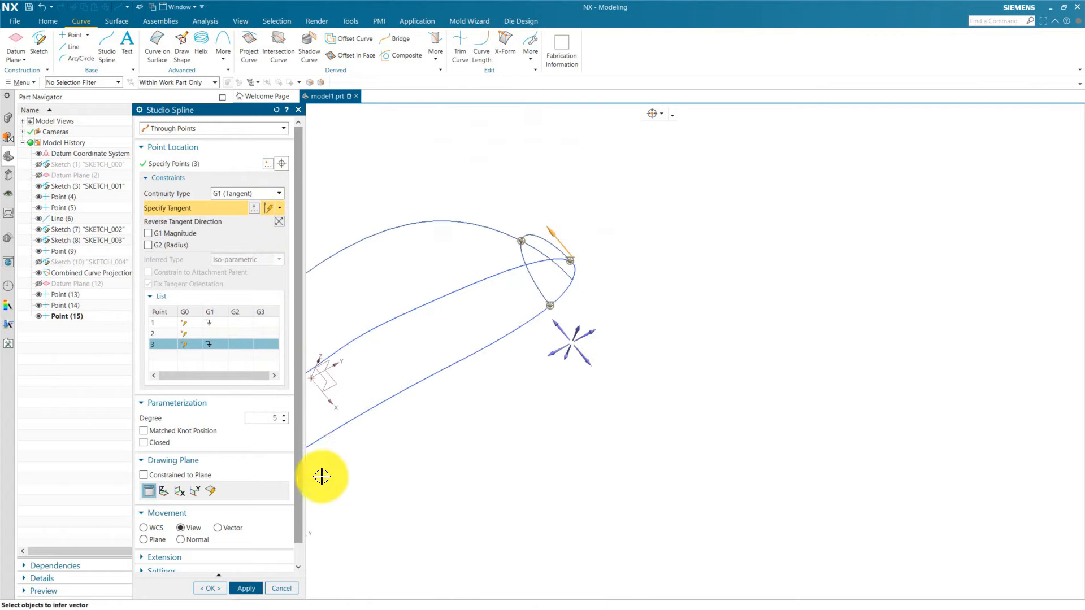
click(208, 588)
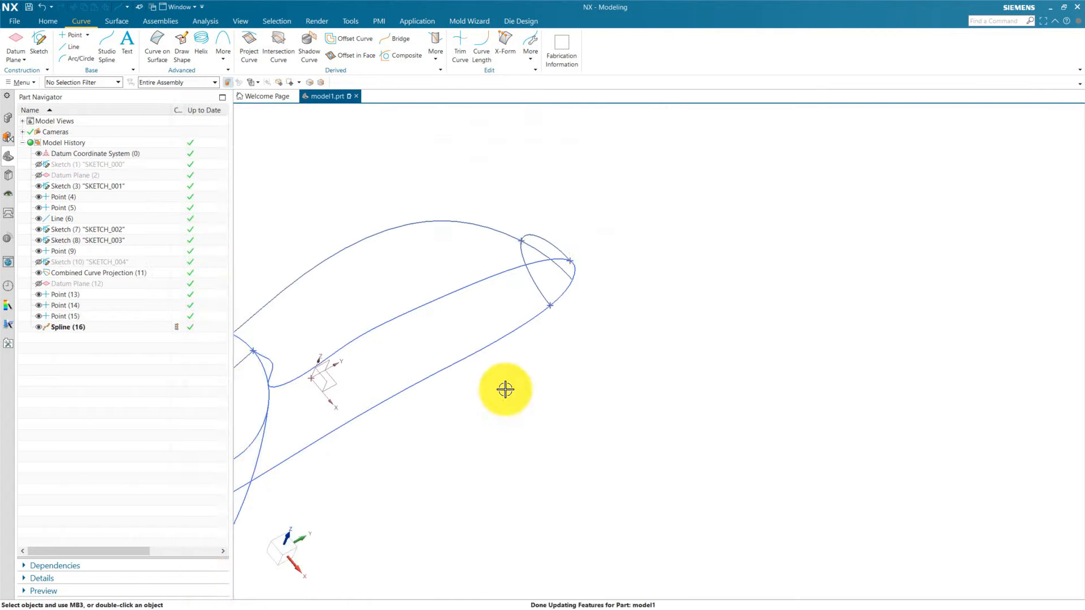
Create an At Distance datum plane offset 10 mm from the coordinate system's XZ plane, across the handle's neck
middle_drag(603, 298, 468, 396)
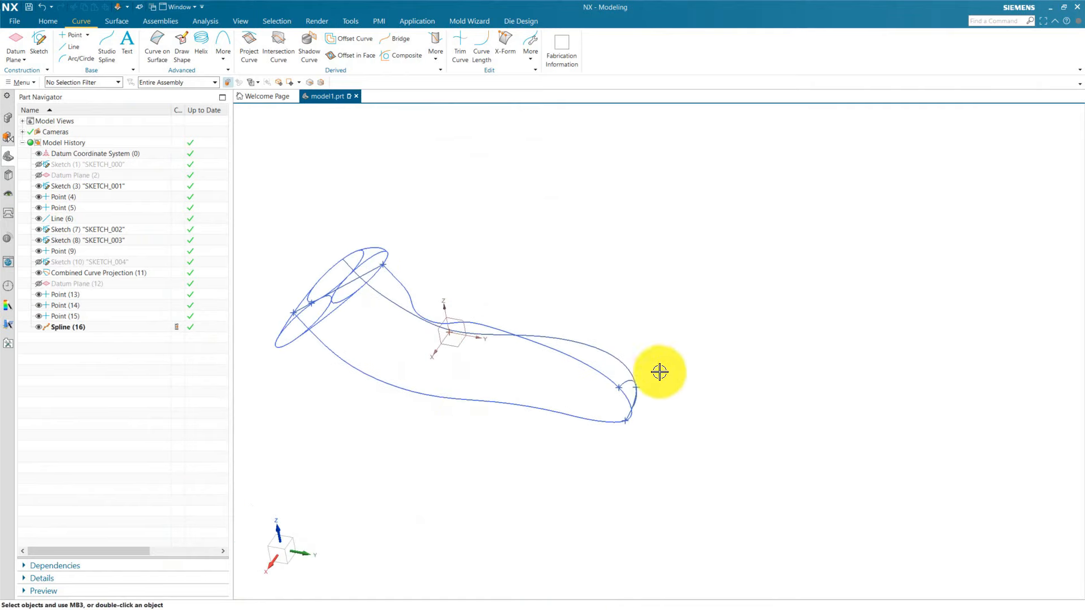
scroll(659, 376, up, 3)
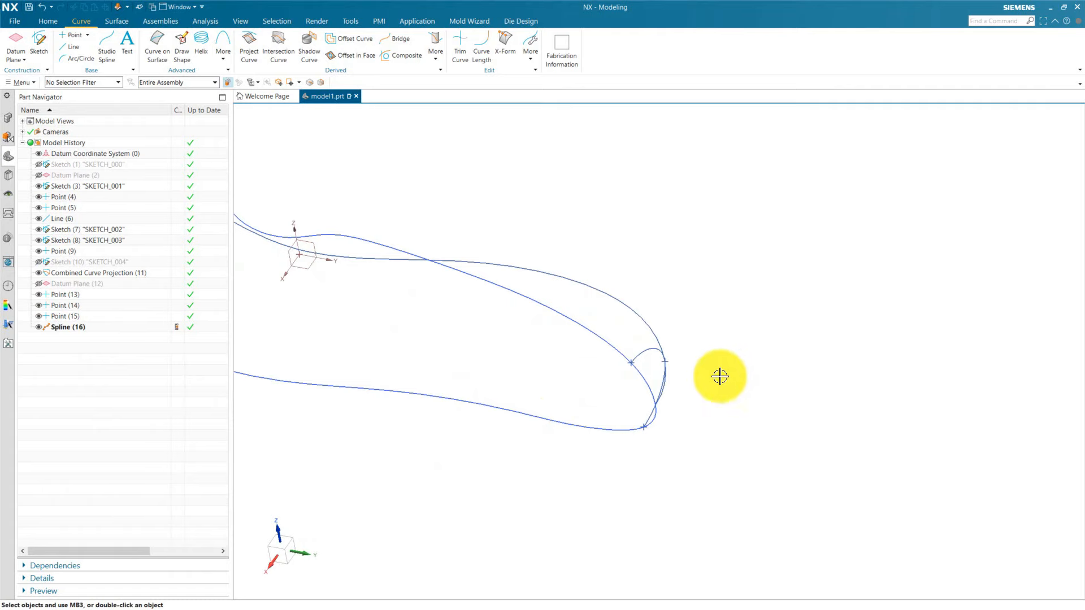
scroll(719, 375, down, 2)
middle_drag(424, 351, 426, 375)
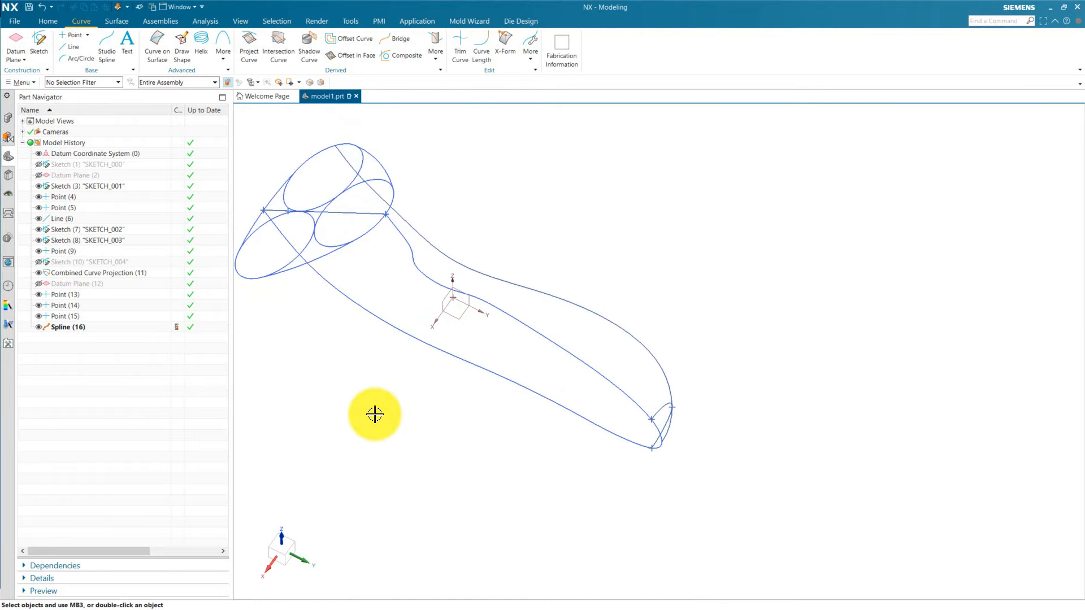
click(16, 43)
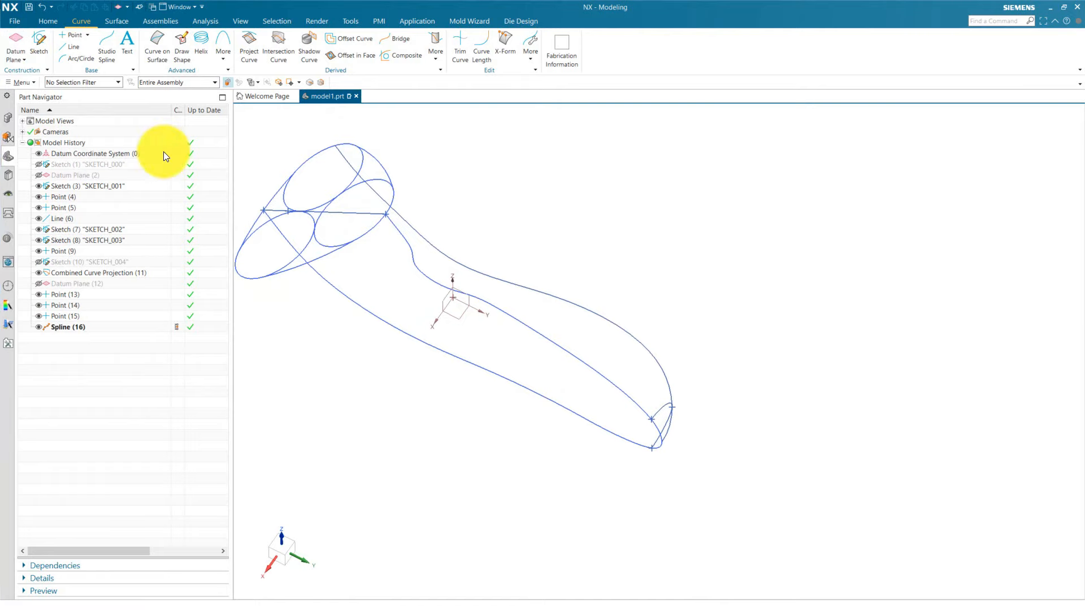
click(441, 300)
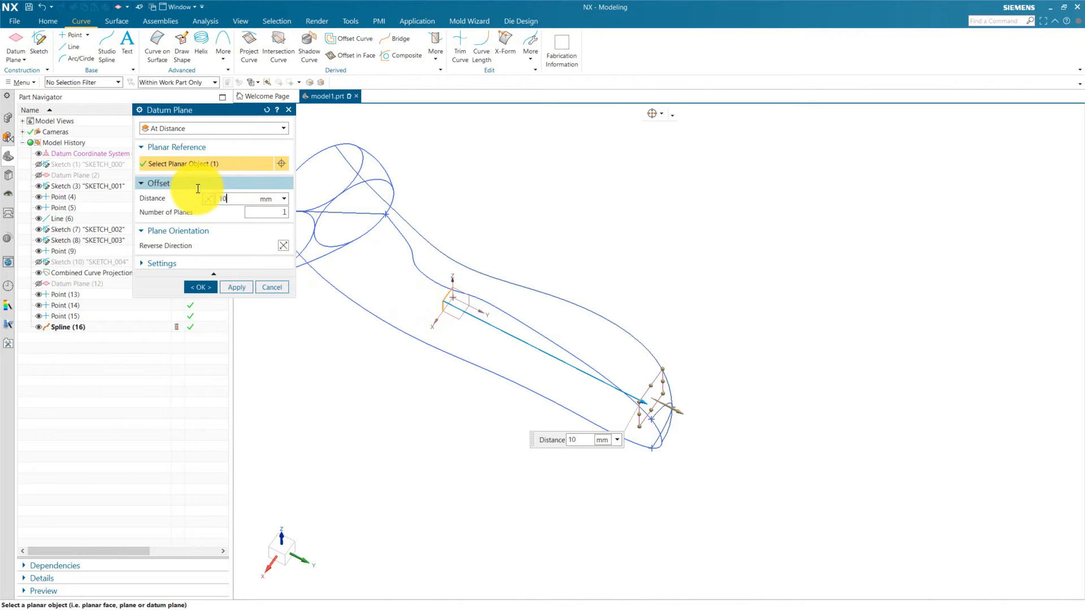
click(206, 291)
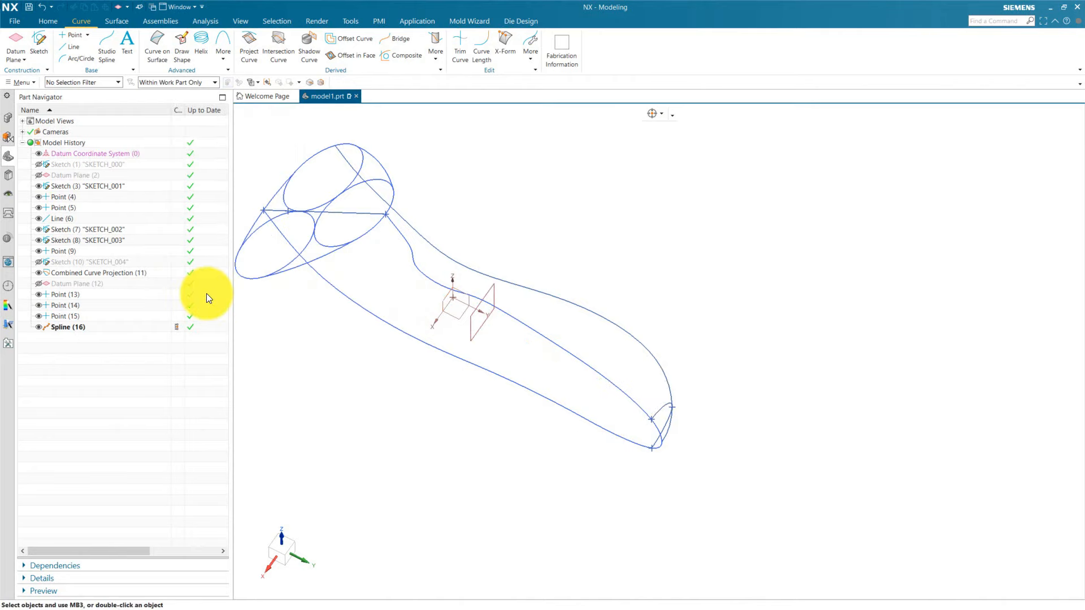
click(627, 335)
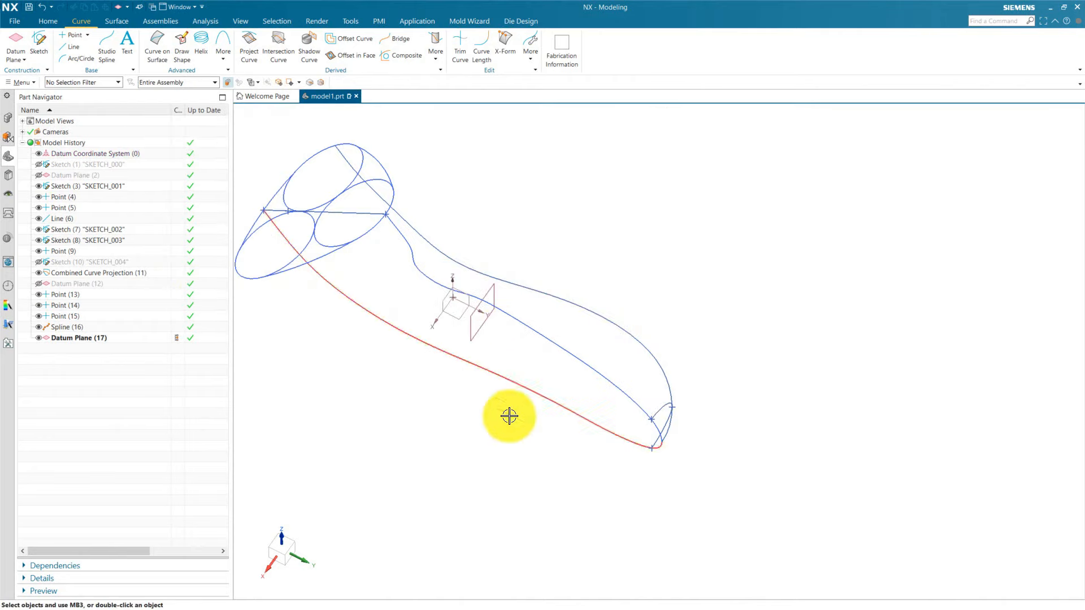
Create an intersection point between the 10 mm offset datum plane and the combined projection curve
middle_drag(509, 416, 482, 395)
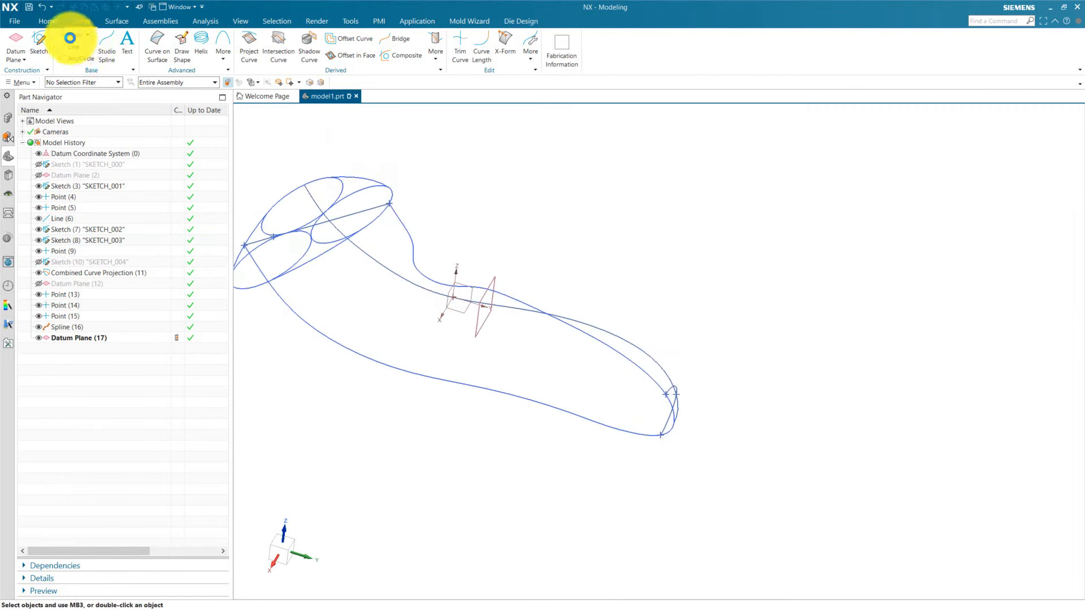
click(70, 38)
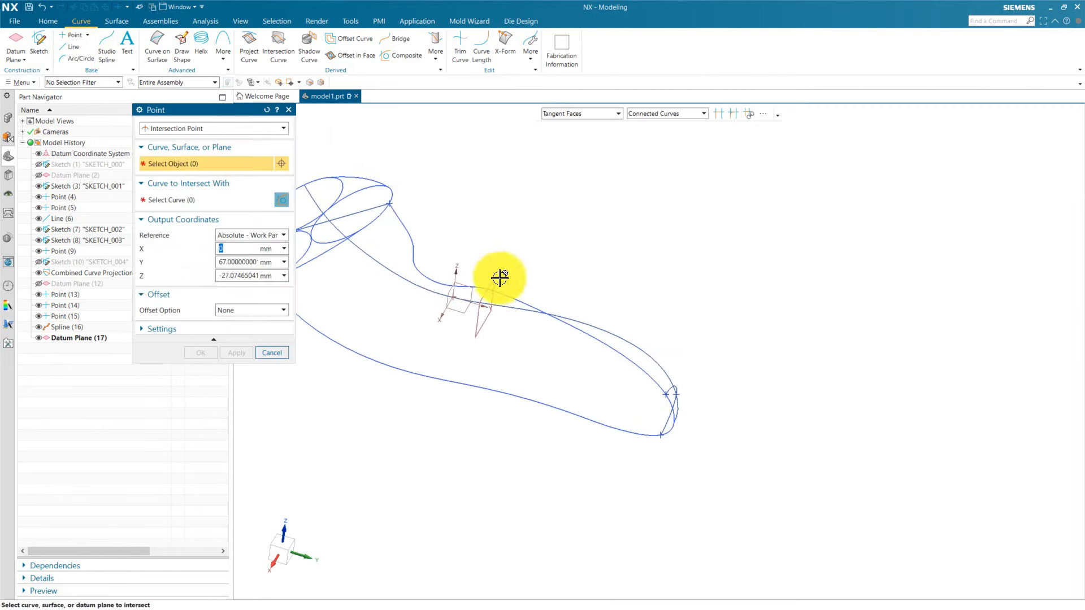
click(210, 200)
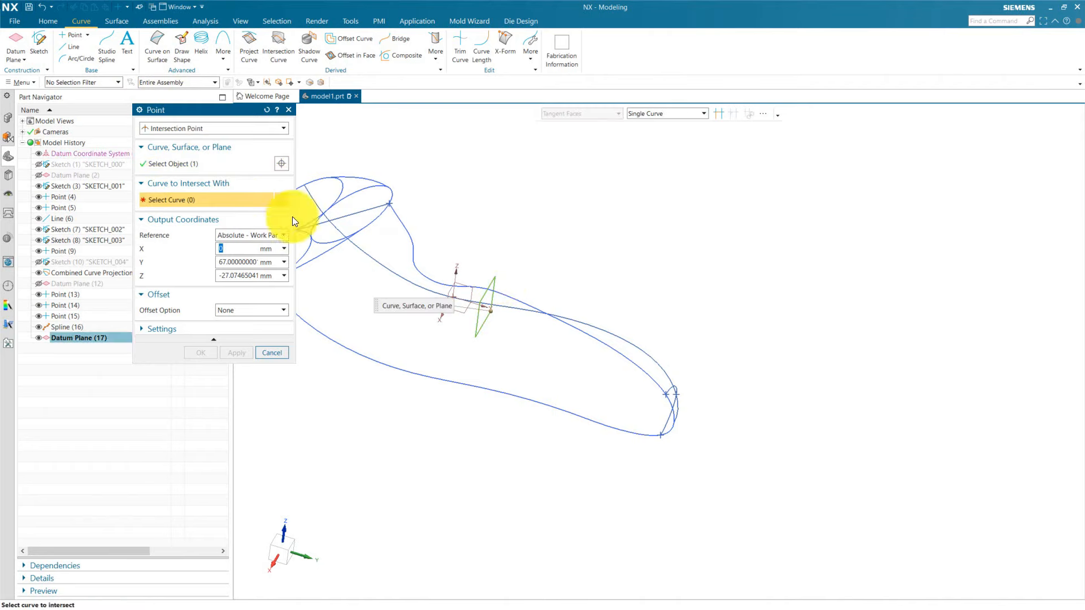
click(499, 307)
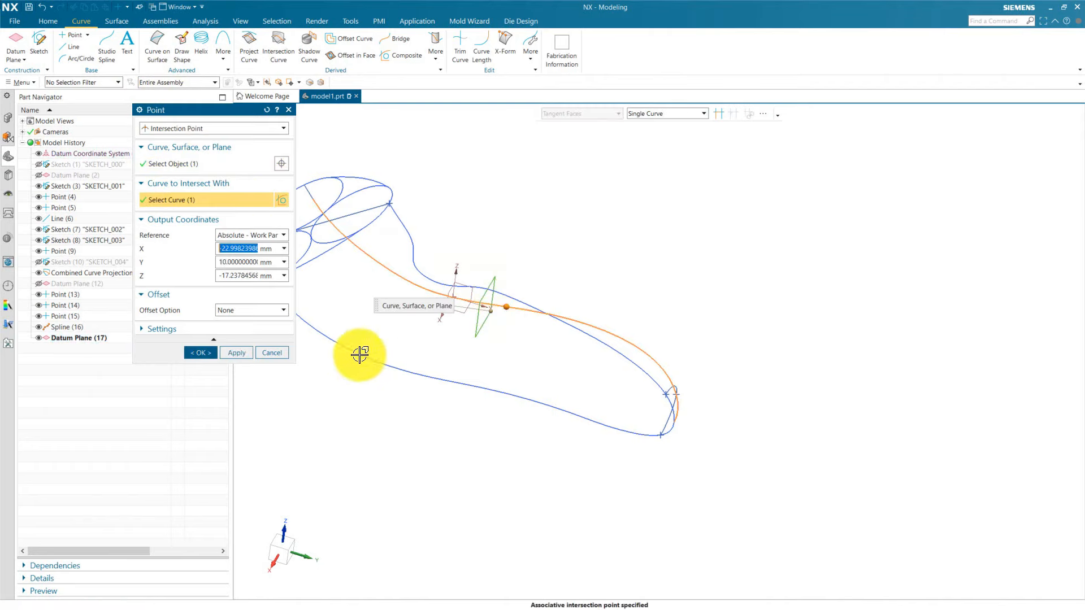
click(234, 355)
mouse_move(482, 347)
middle_down()
mouse_move(469, 364)
mouse_move(475, 356)
middle_up()
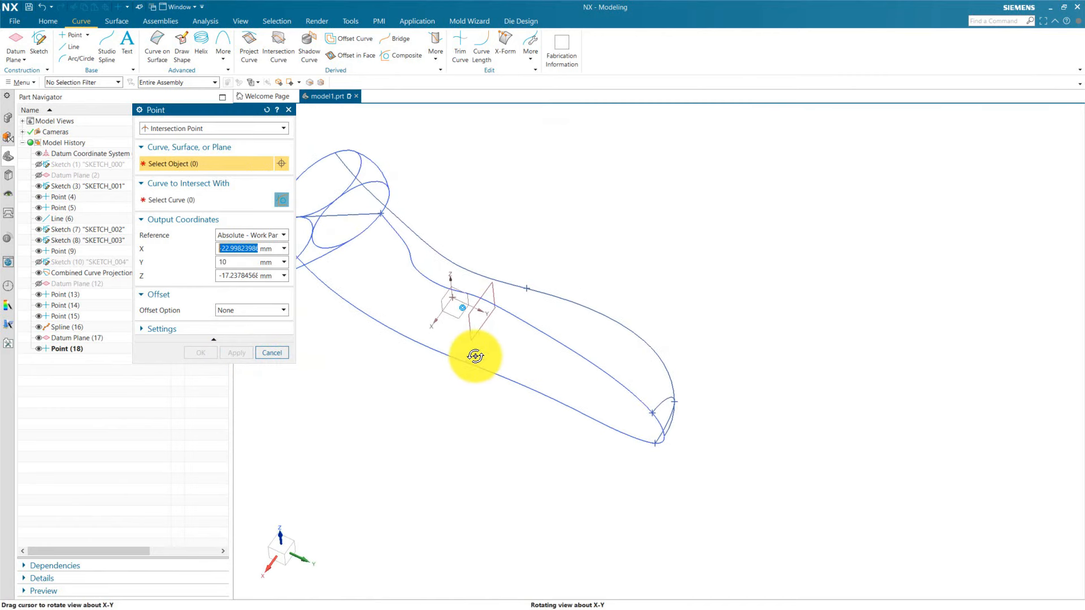
Create two intersection points where the 10 mm offset datum plane crosses the handle's upper and lower centre profile curves
click(489, 286)
click(516, 322)
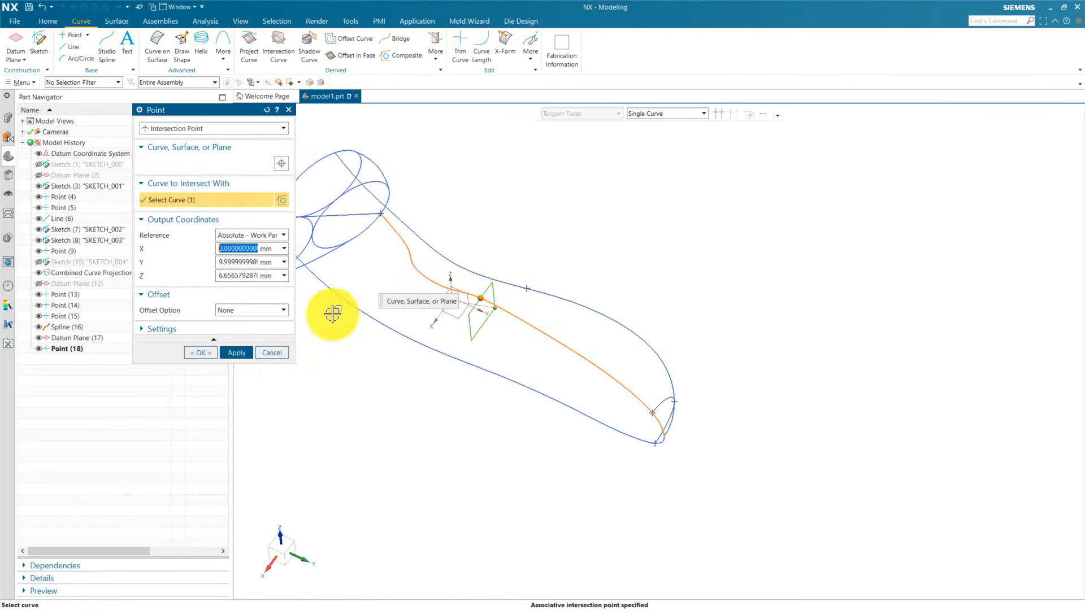
click(235, 350)
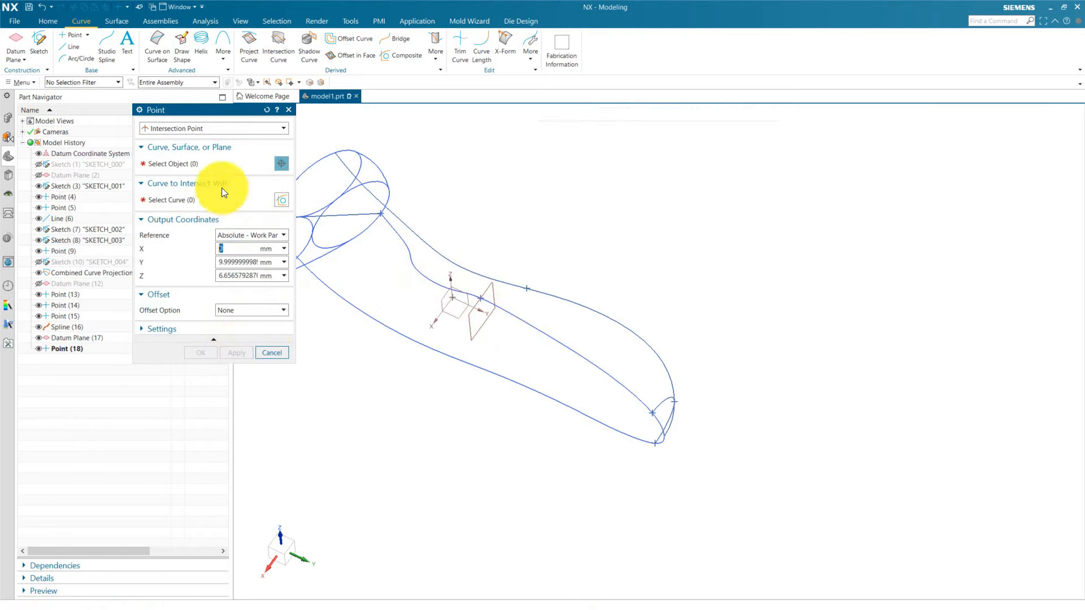
click(491, 286)
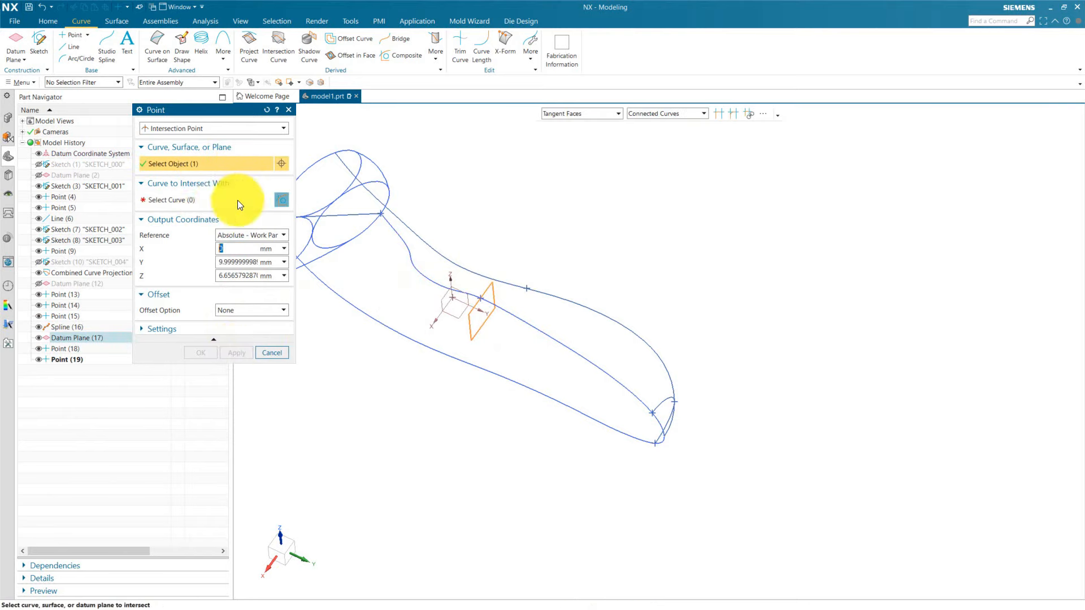
click(491, 377)
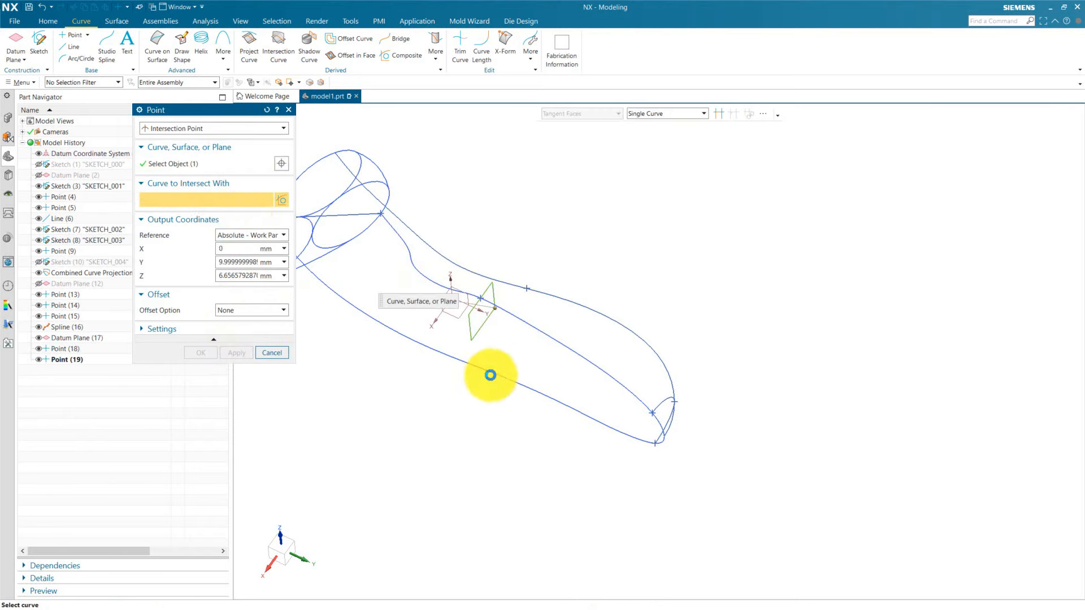
click(200, 353)
Hide the 10 mm offset datum plane across the handle's neck
middle_drag(486, 441, 467, 358)
click(471, 333)
click(519, 323)
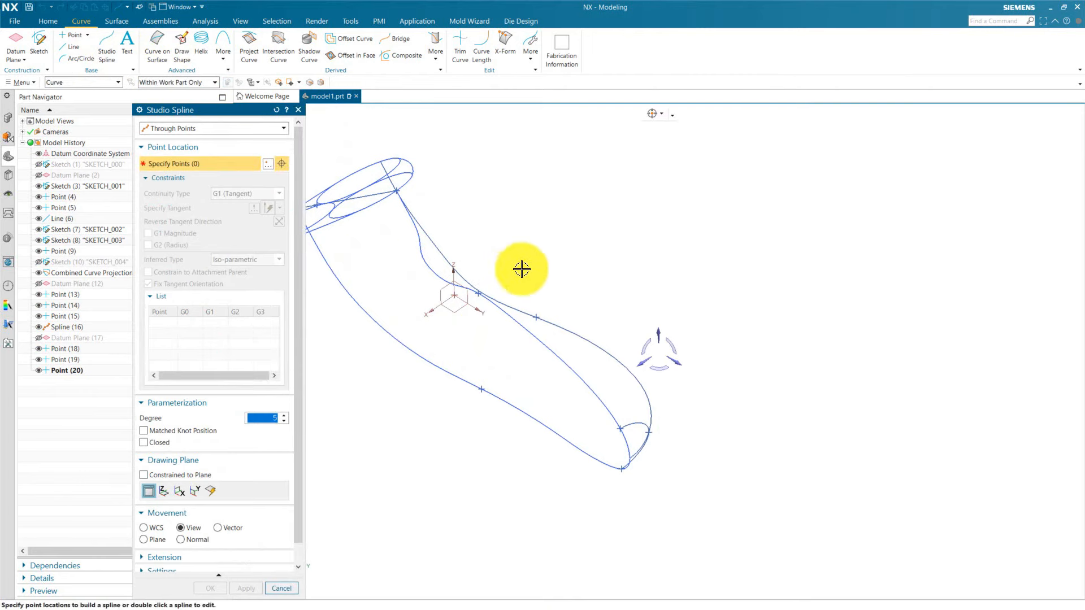
Start a through-points studio spline at the neck section, picking the upper profile point, the side curve point and the lower profile point
scroll(509, 282, up, 6)
click(396, 296)
click(572, 369)
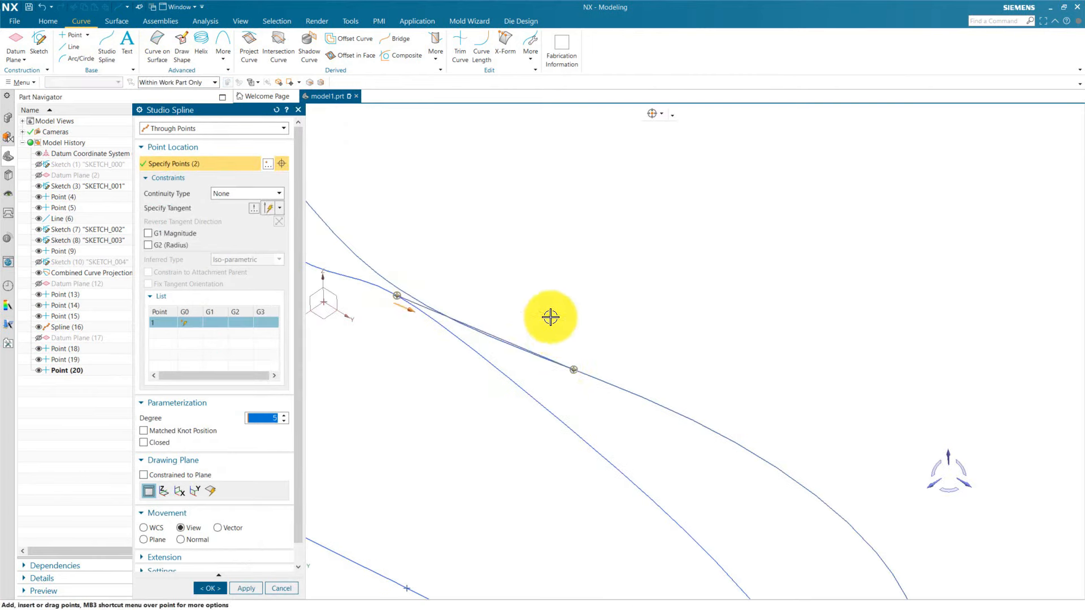
scroll(555, 327, down, 6)
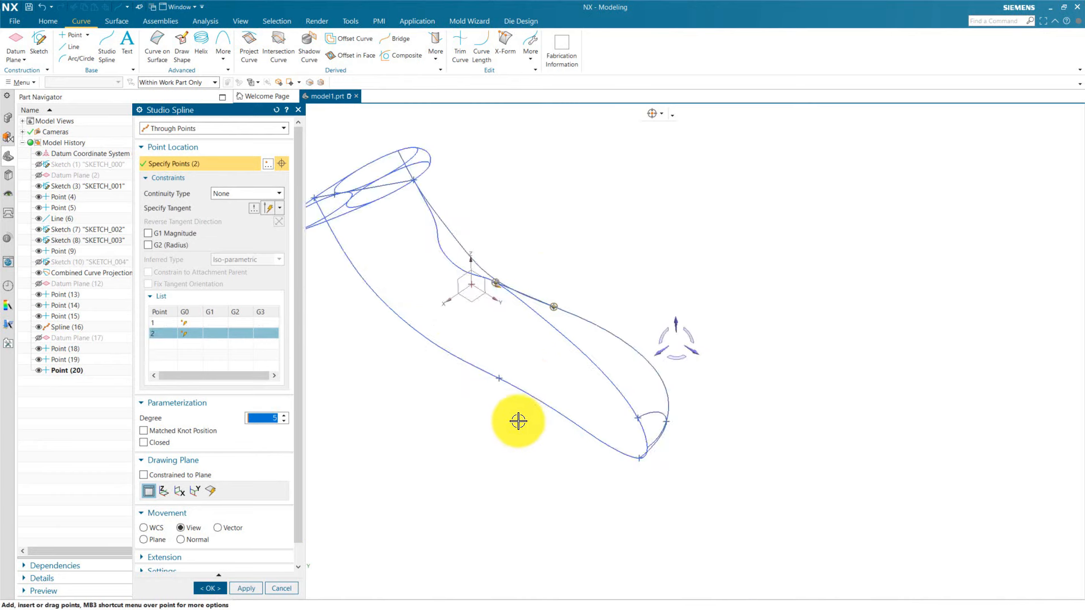
click(499, 376)
Set the neck spline's first point to G1 (Tangent) continuity with its tangent along the negative X direction
click(154, 323)
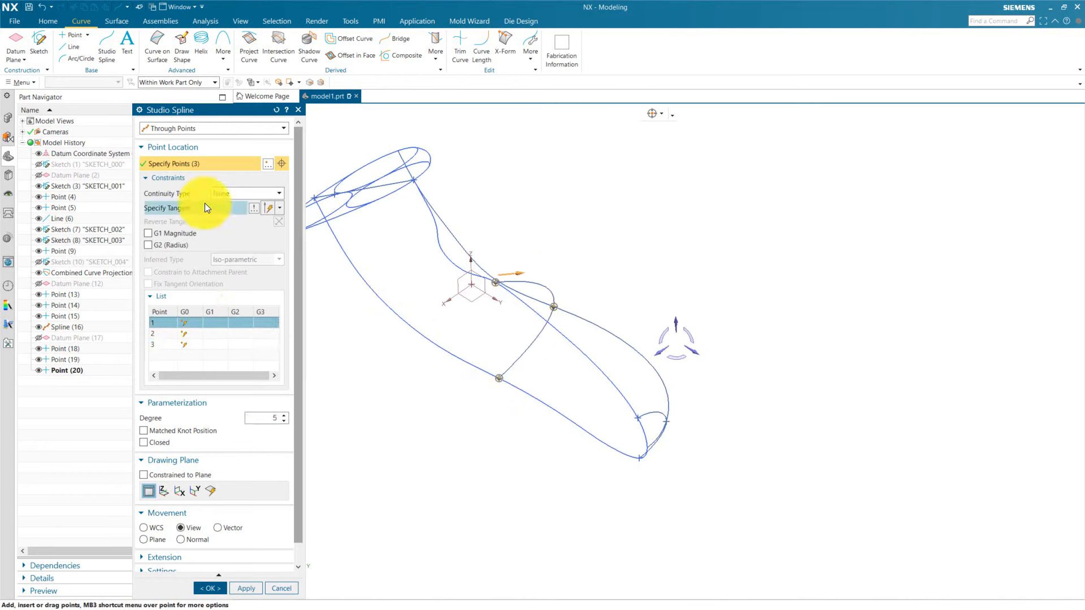
click(663, 352)
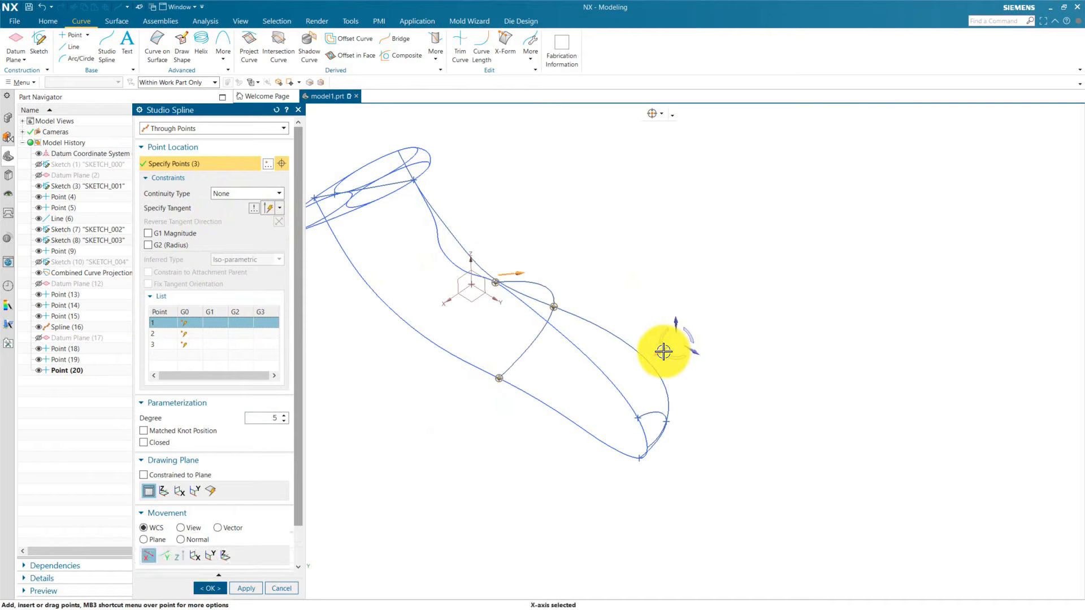
click(236, 195)
click(200, 196)
click(169, 206)
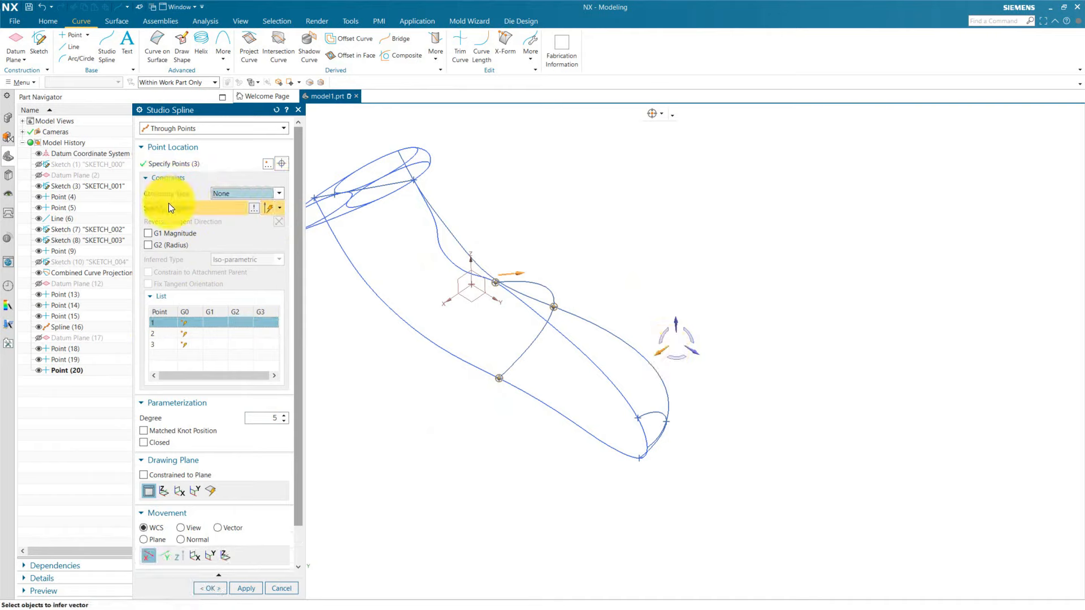
click(675, 339)
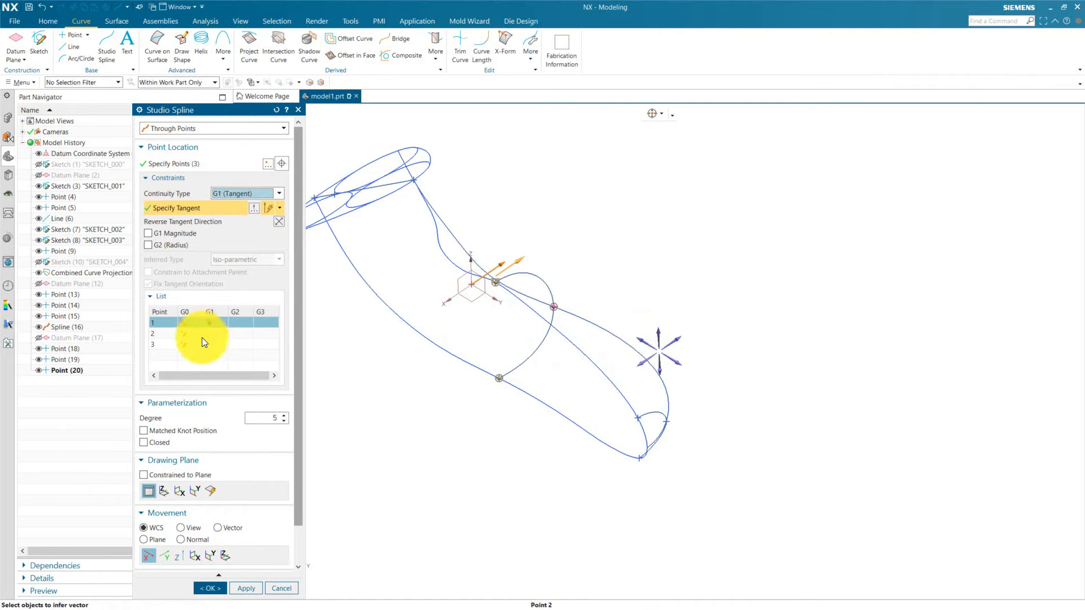
Set the neck spline's third point to G1 (Tangent) along the X axis, reverse its tangent direction, and create the spline
click(202, 337)
click(198, 344)
click(221, 193)
click(195, 195)
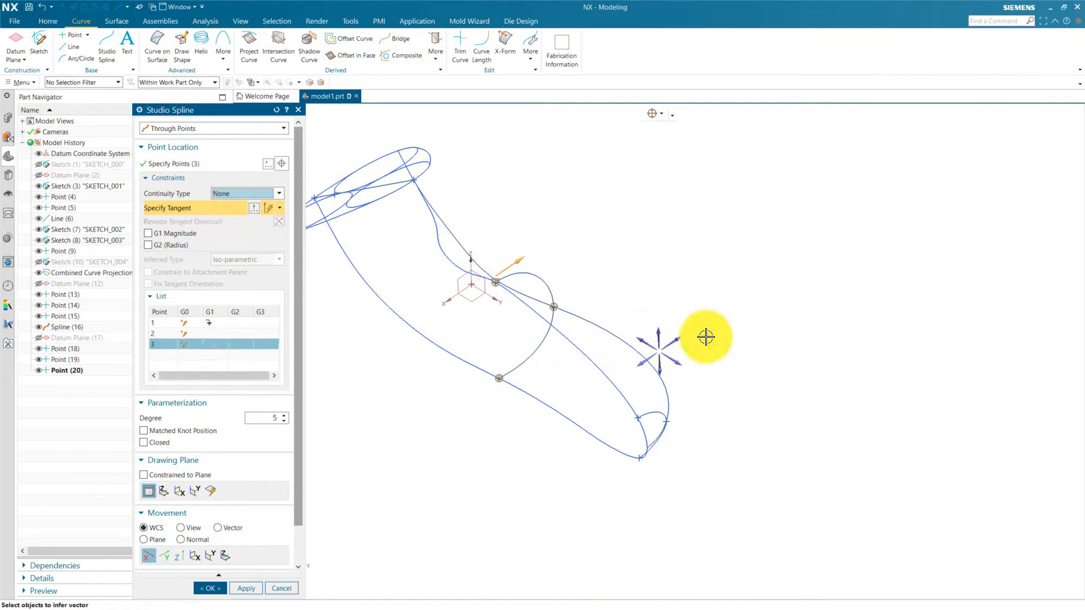
click(687, 353)
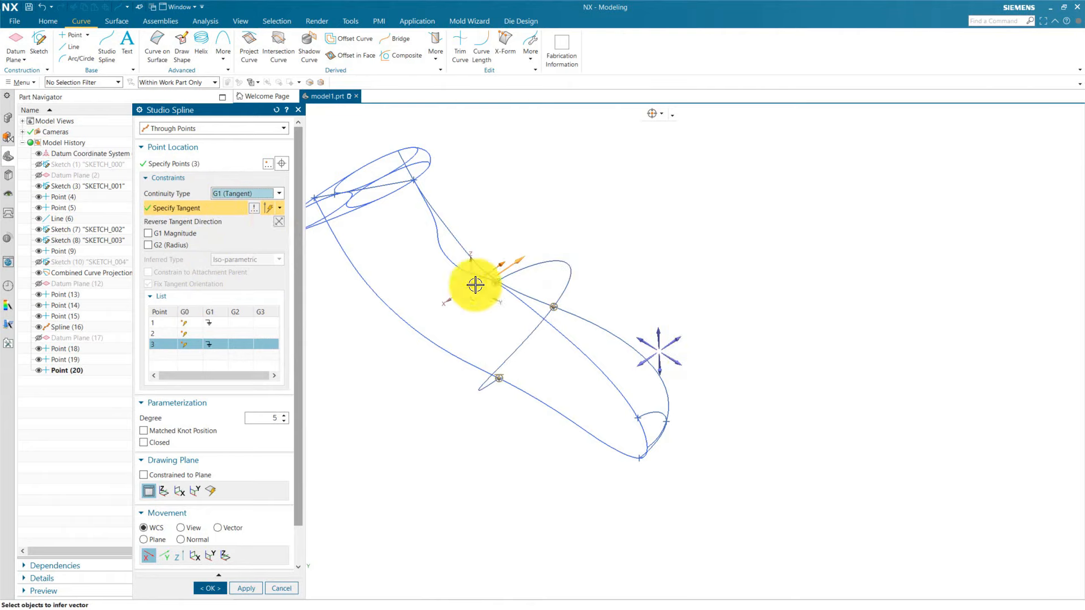
click(276, 219)
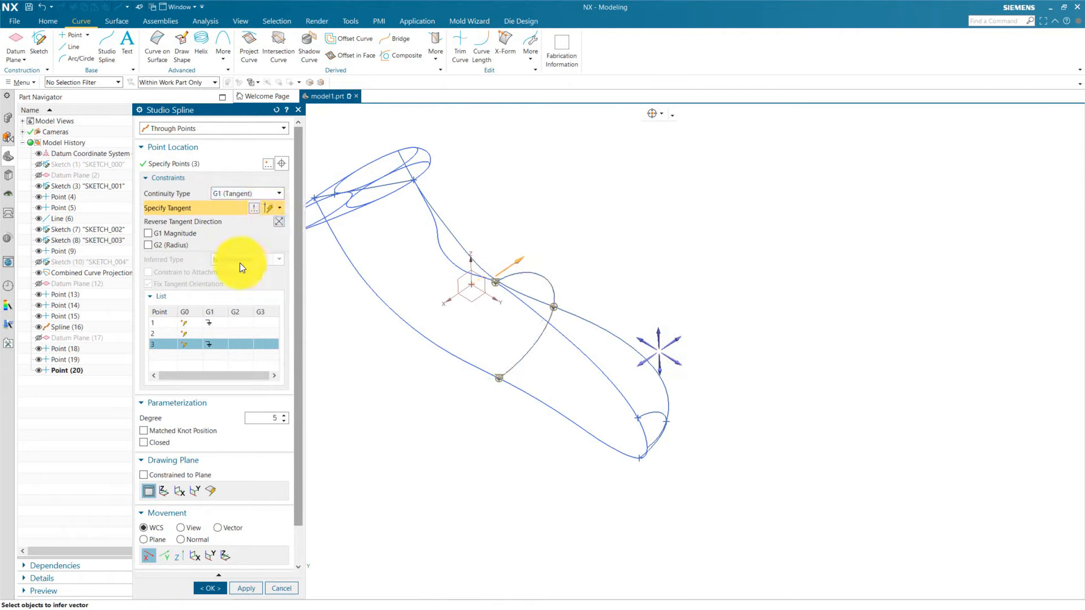
click(209, 588)
Hide the datum coordinate system so only the body's guide and section curves remain displayed
middle_drag(449, 423, 463, 446)
scroll(495, 319, up, 3)
click(483, 289)
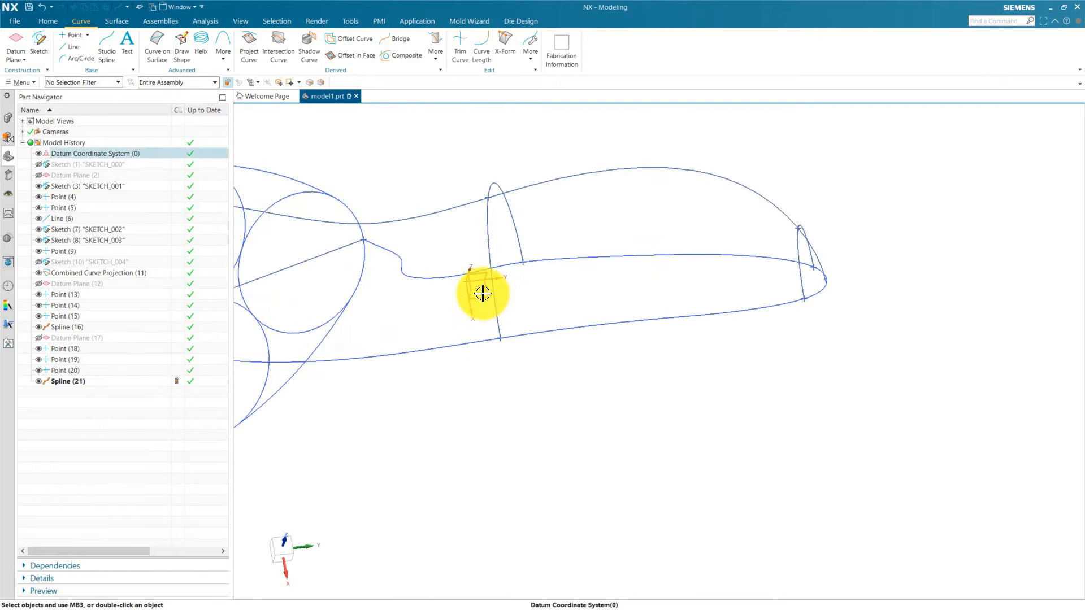
click(553, 279)
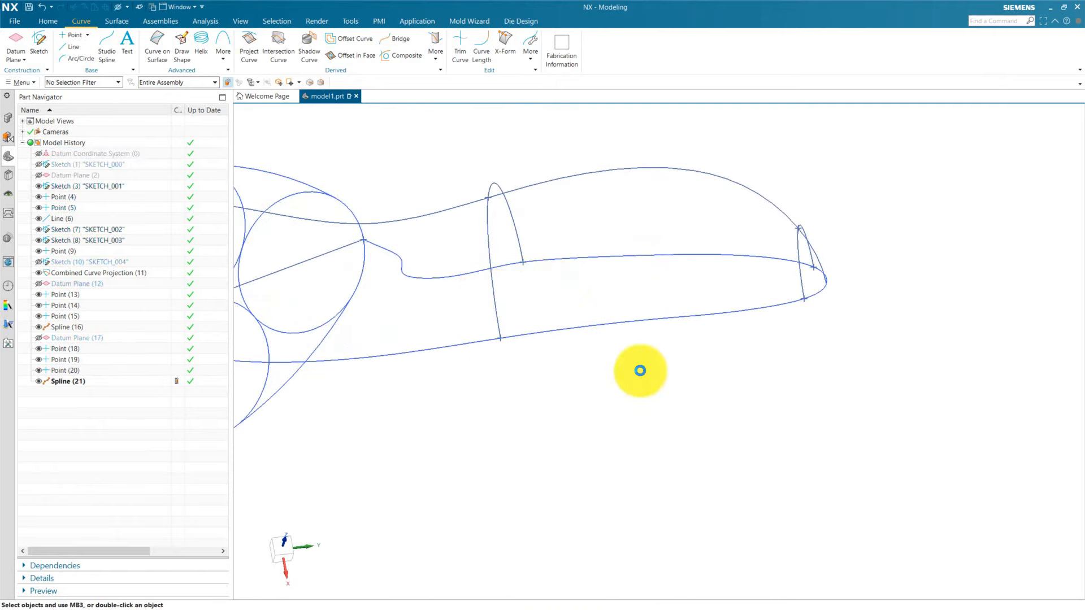
middle_drag(639, 370, 639, 358)
middle_drag(537, 226, 480, 247)
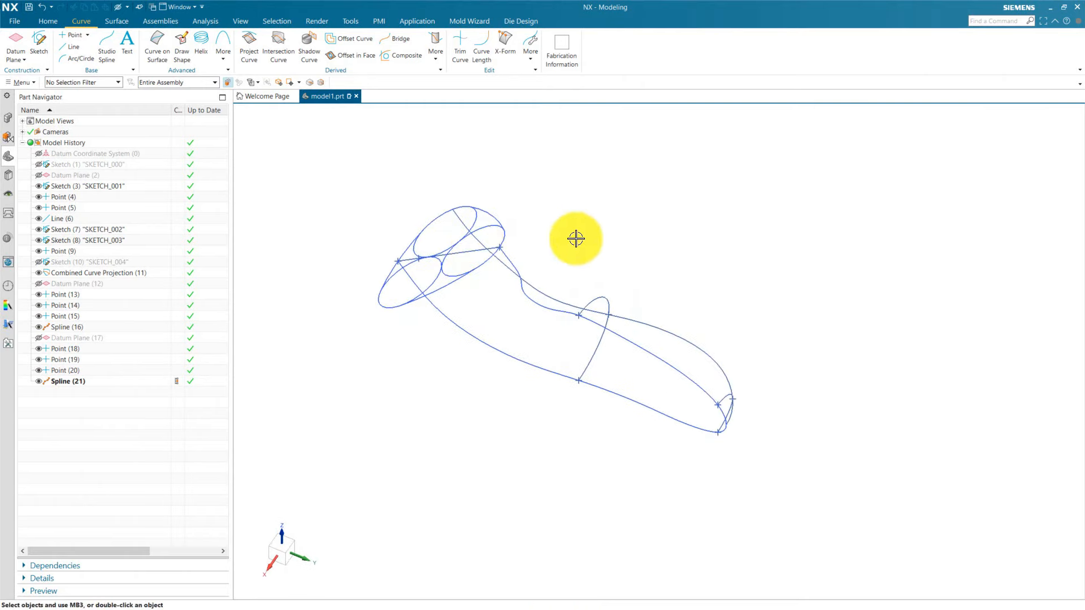
shift+middle_drag(581, 247, 599, 267)
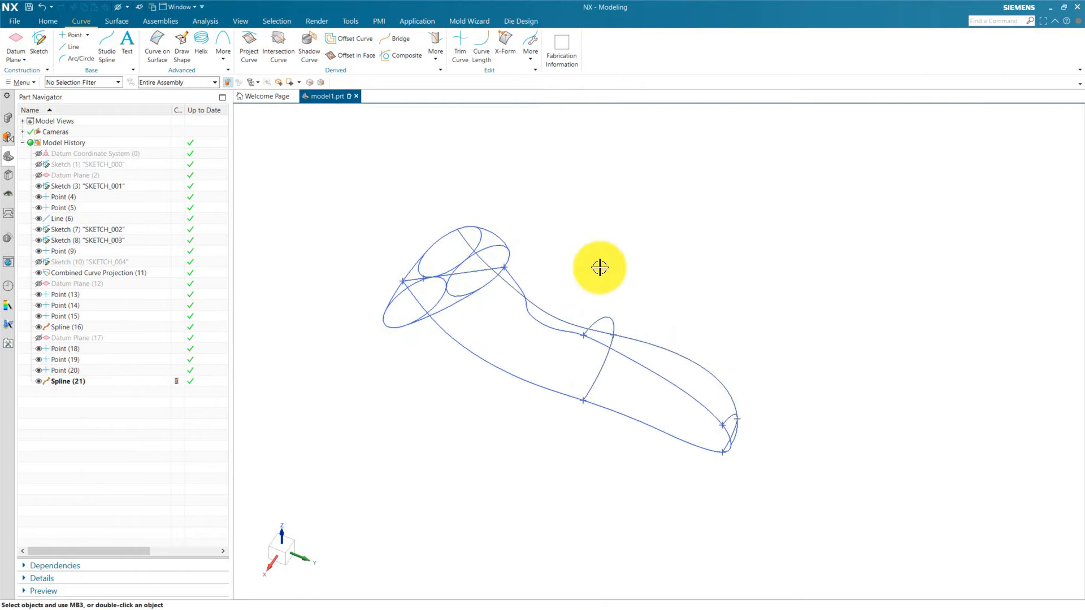